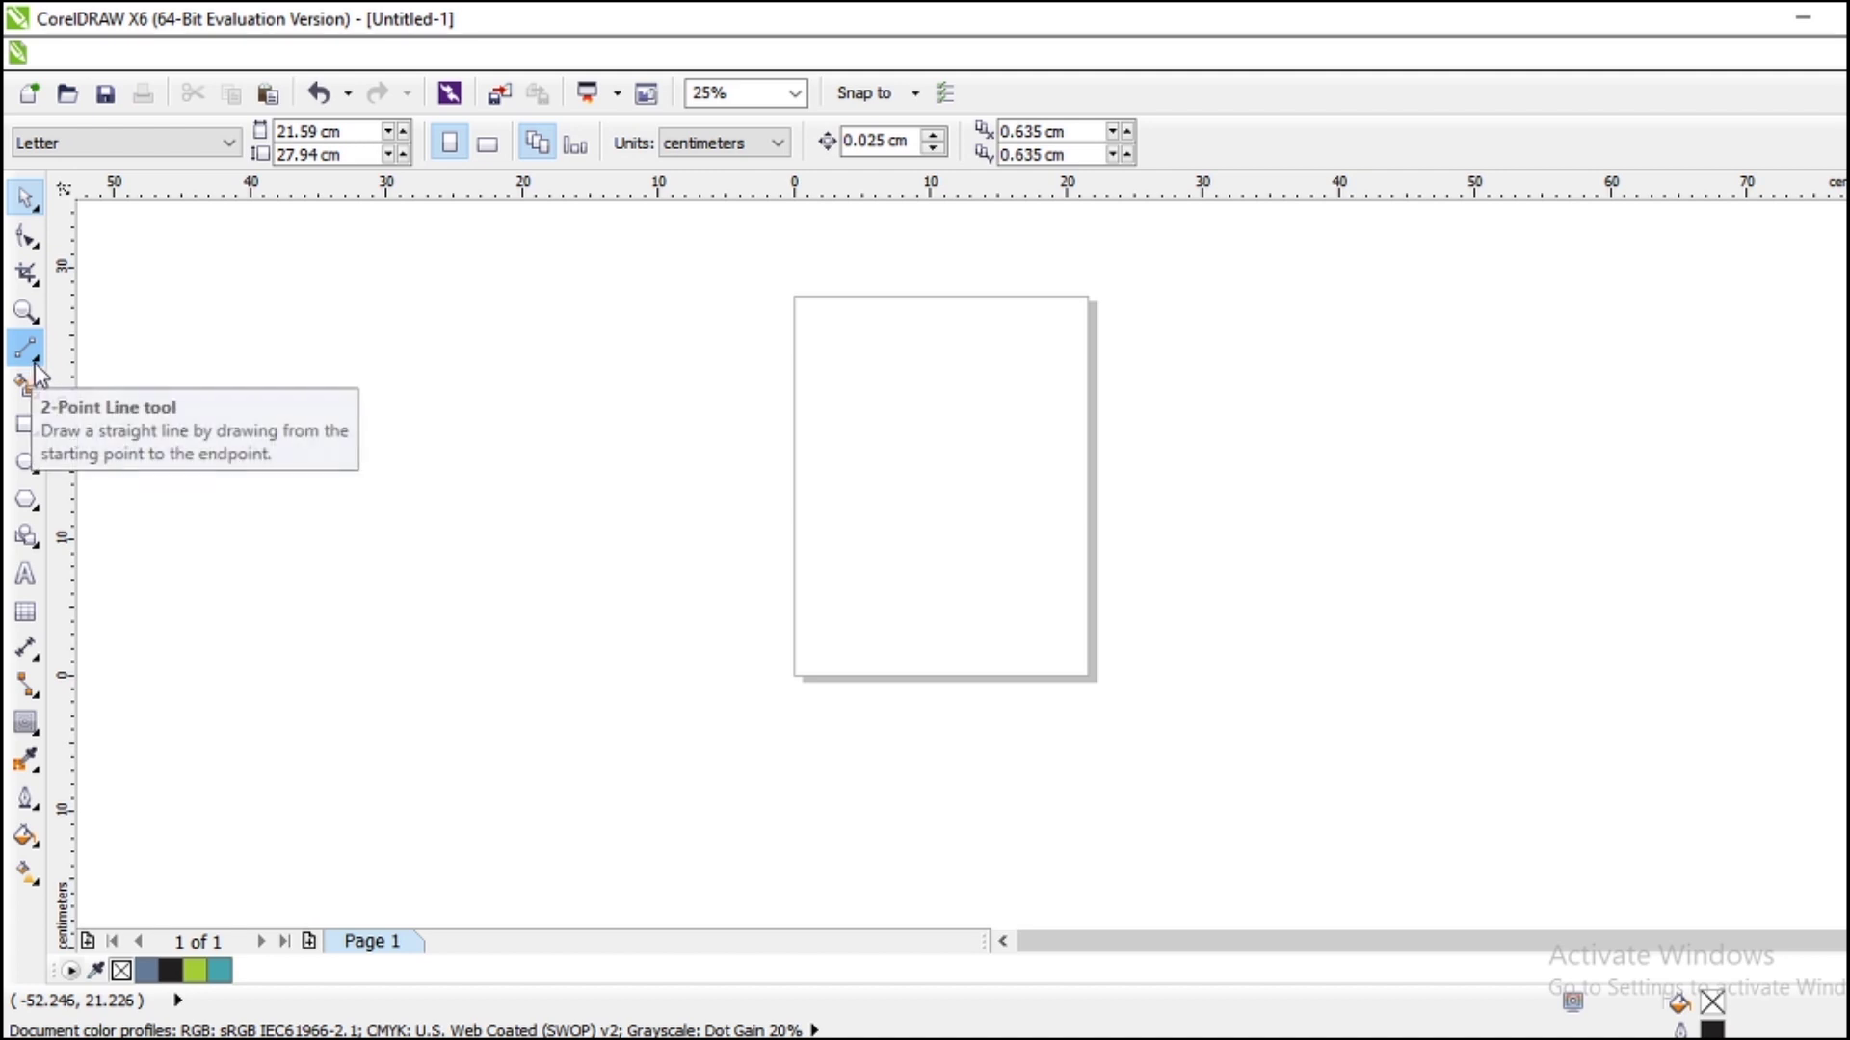
Draw a straight diagonal 3-Point Curve left of the page, about 11.7 cm wide and 19.3 cm high.
left_click(33, 361)
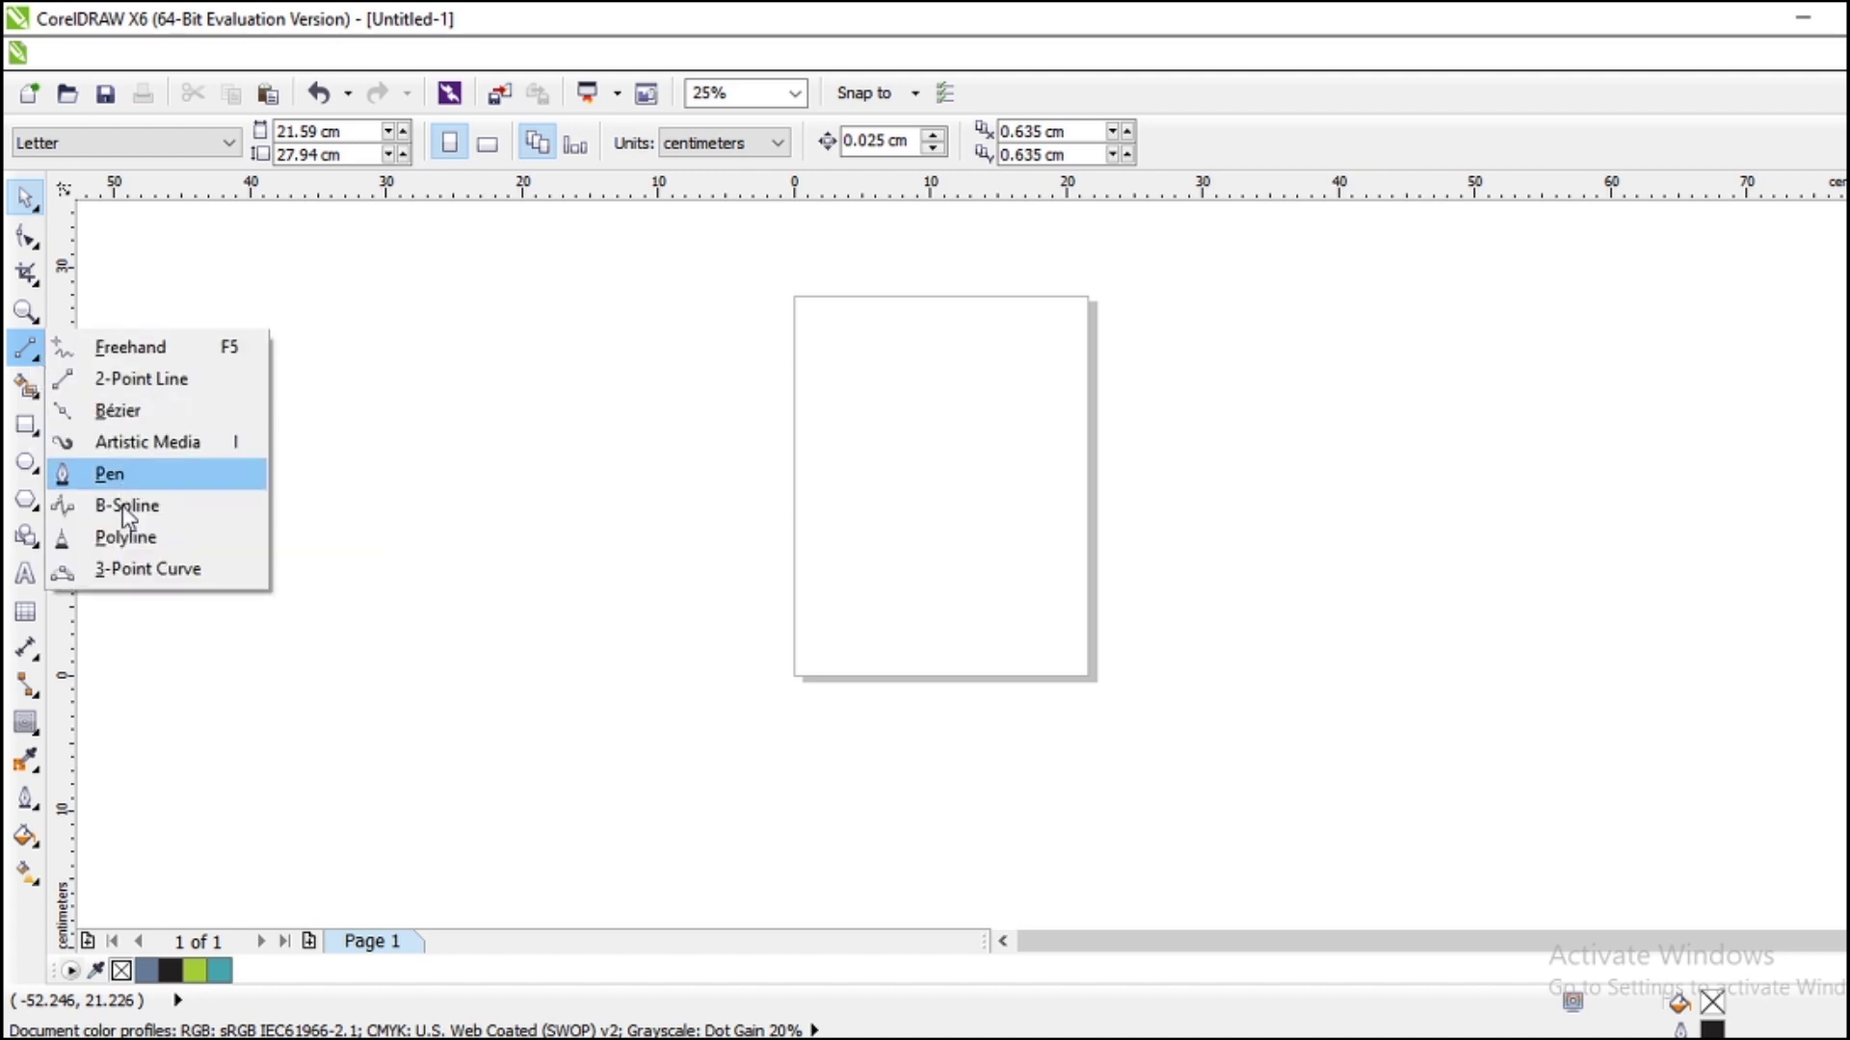
left_click(116, 568)
mouse_move(479, 384)
left_mouse_down()
mouse_move(637, 646)
mouse_move(476, 384)
left_mouse_up()
left_click(638, 646)
left_click(26, 197)
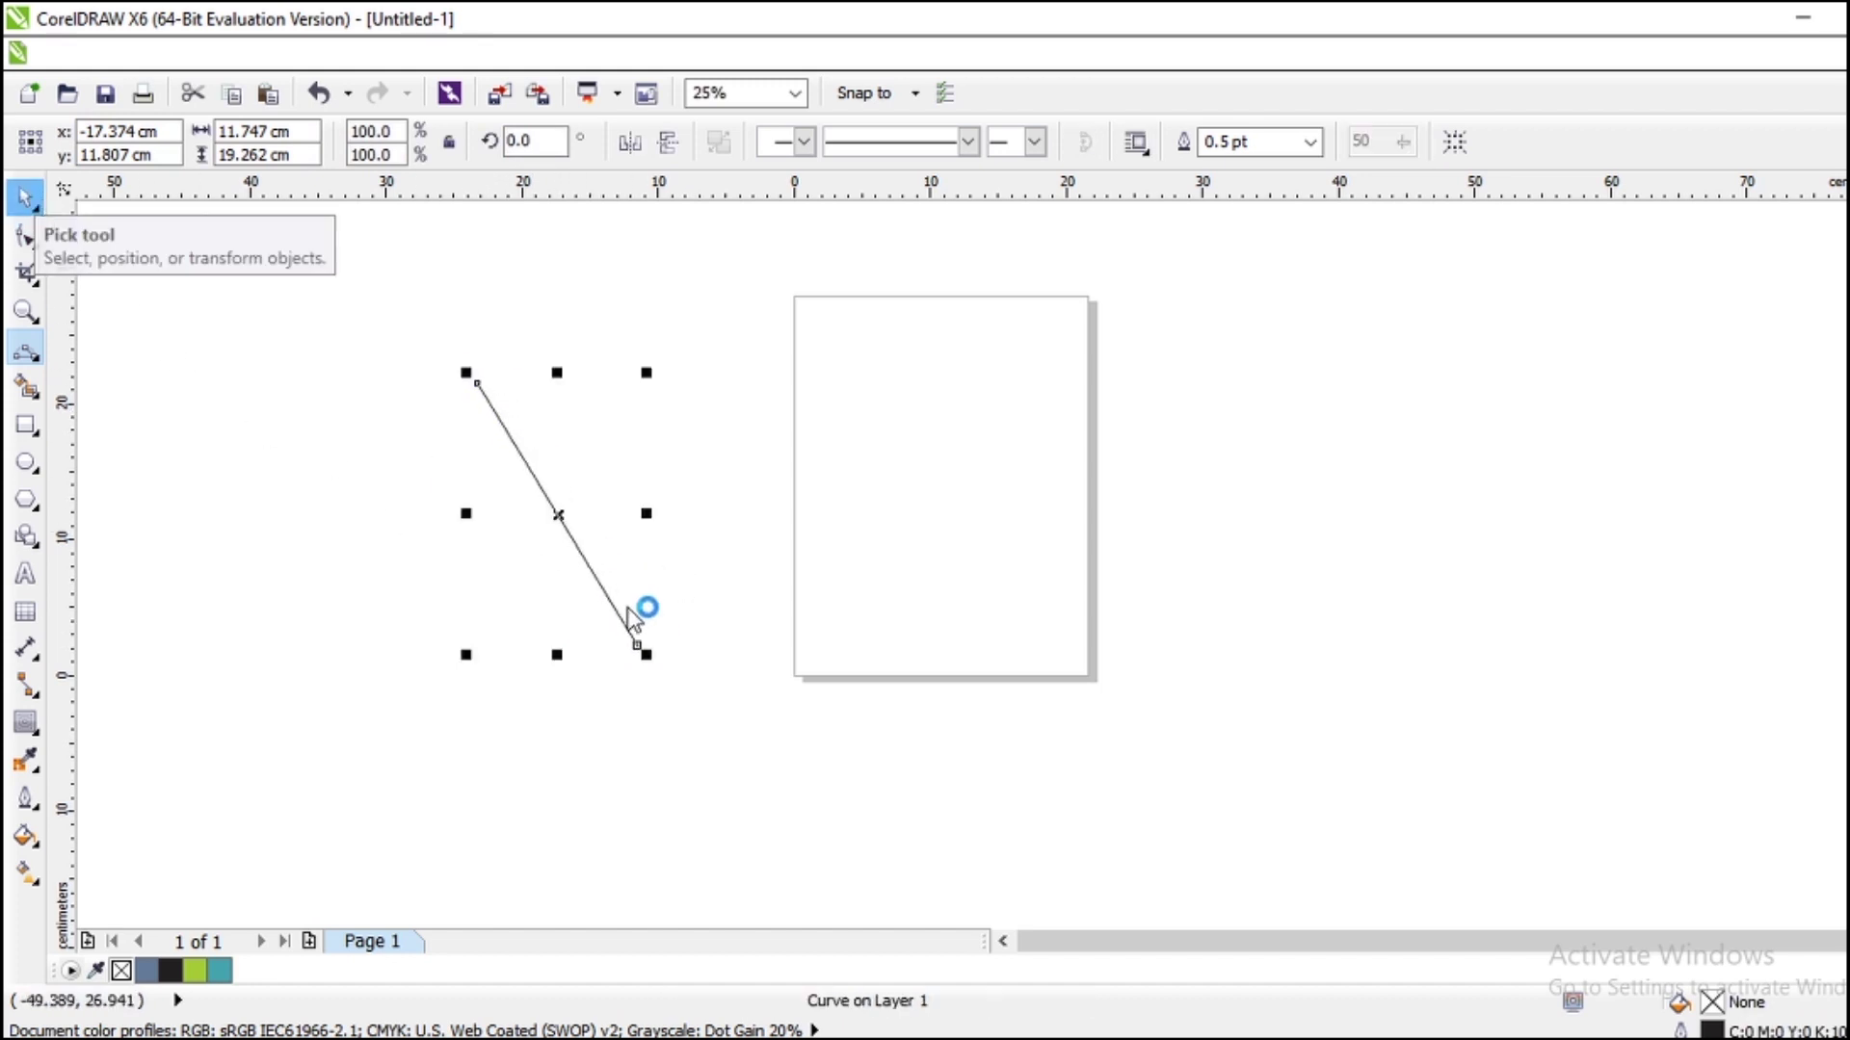
Bend one of the line's two overlapping segments into an S-curve between the upper and lower nodes.
left_click(569, 537)
left_click(565, 526)
key("F10")
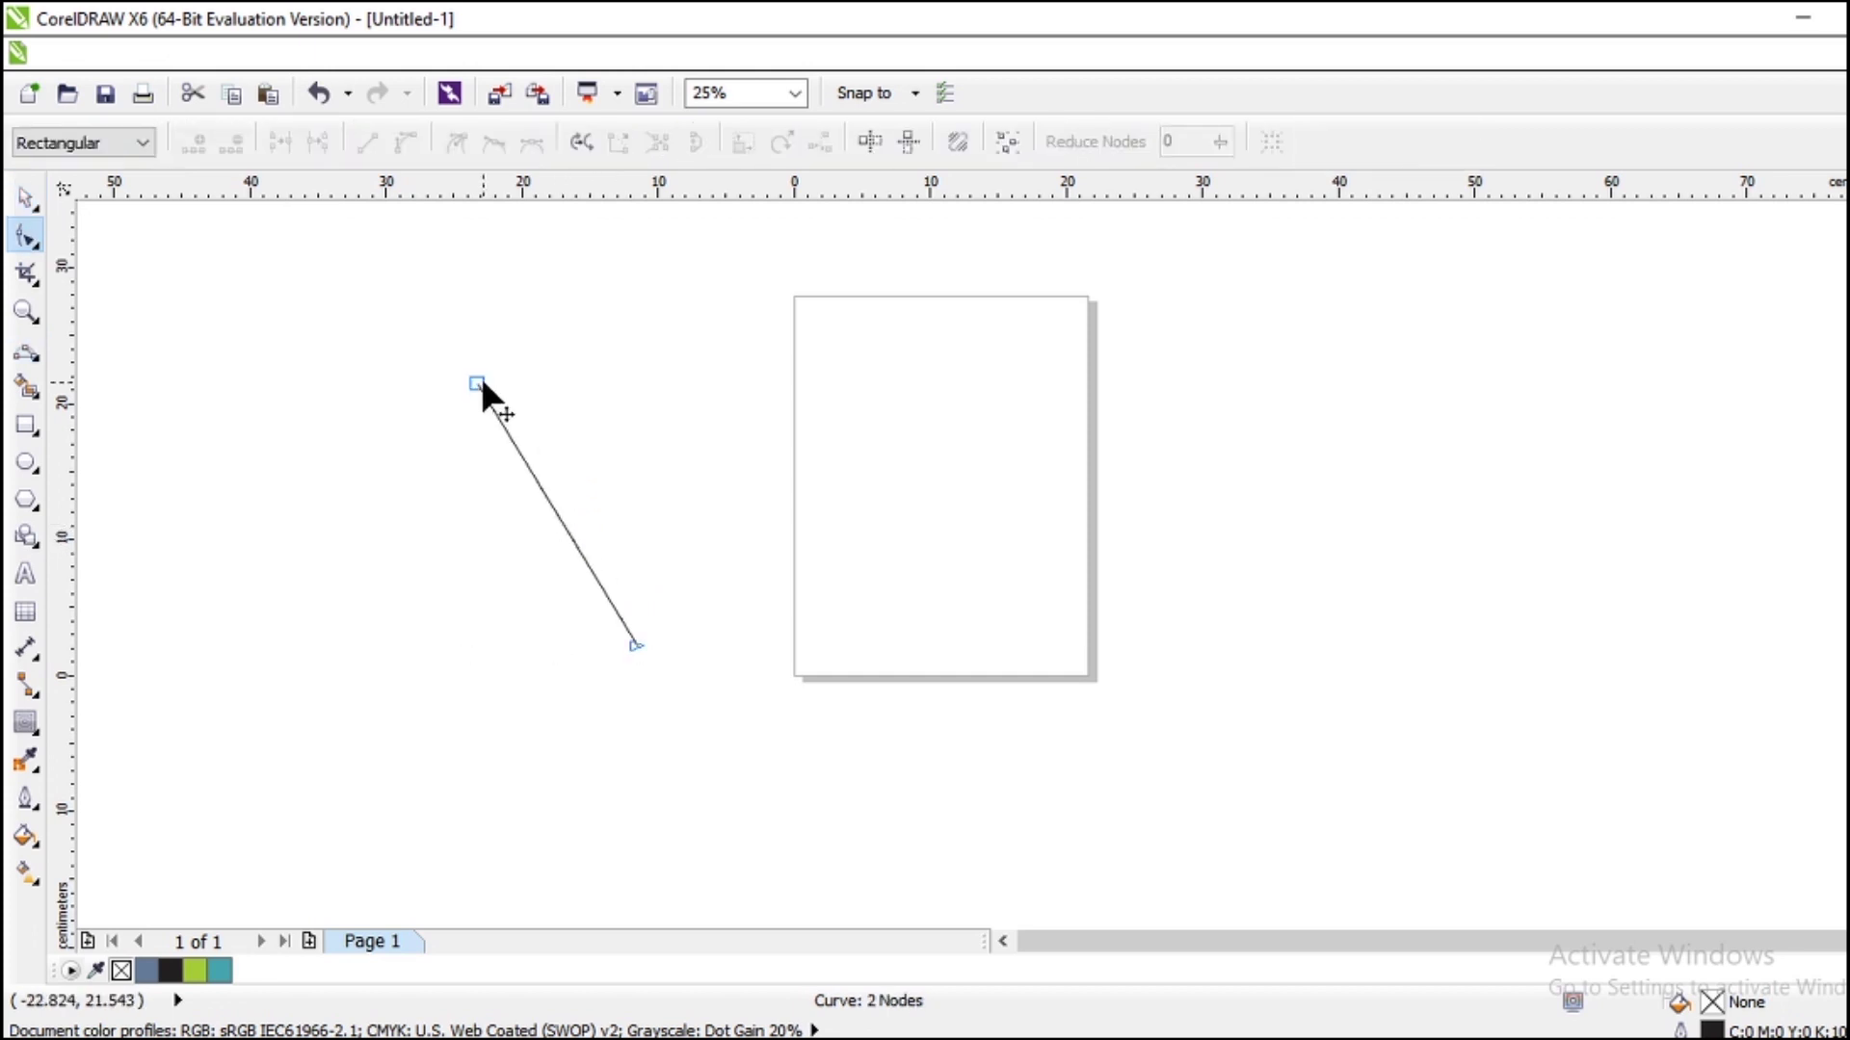
left_click(478, 384)
left_click_drag(534, 470, 470, 597)
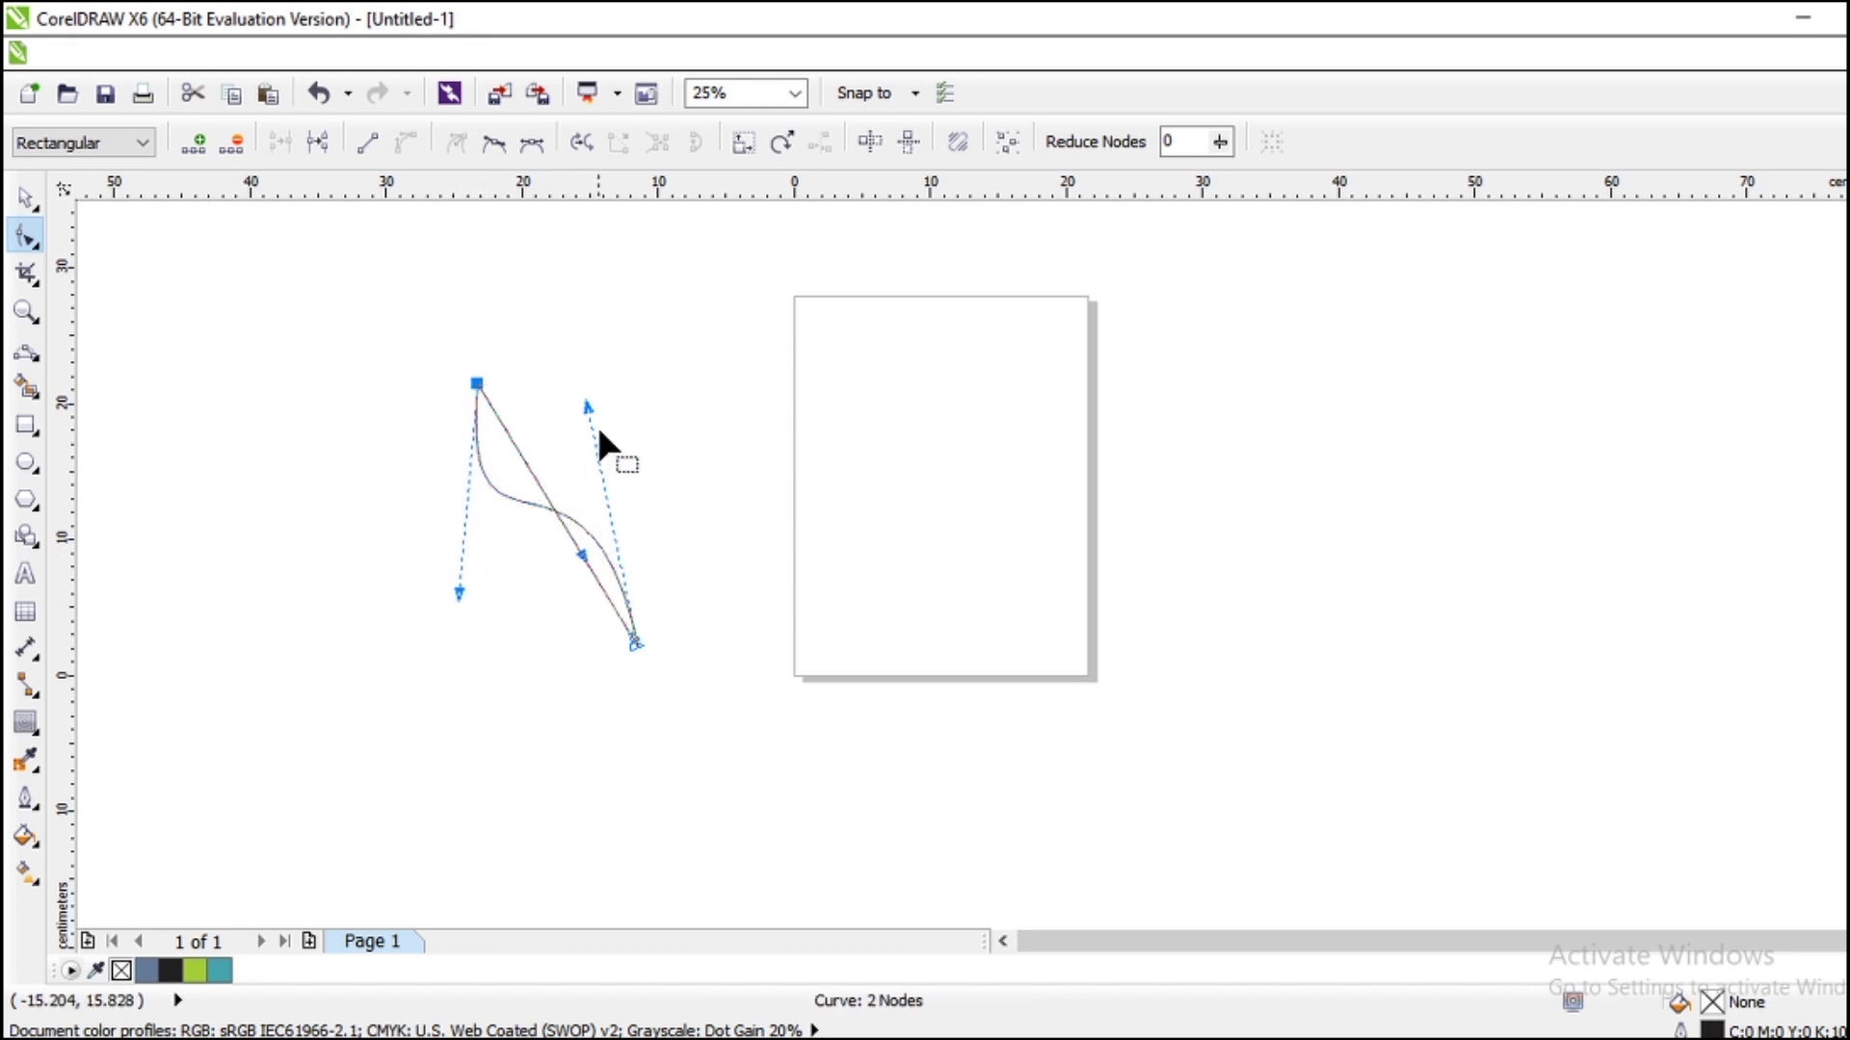
left_click_drag(587, 404, 660, 452)
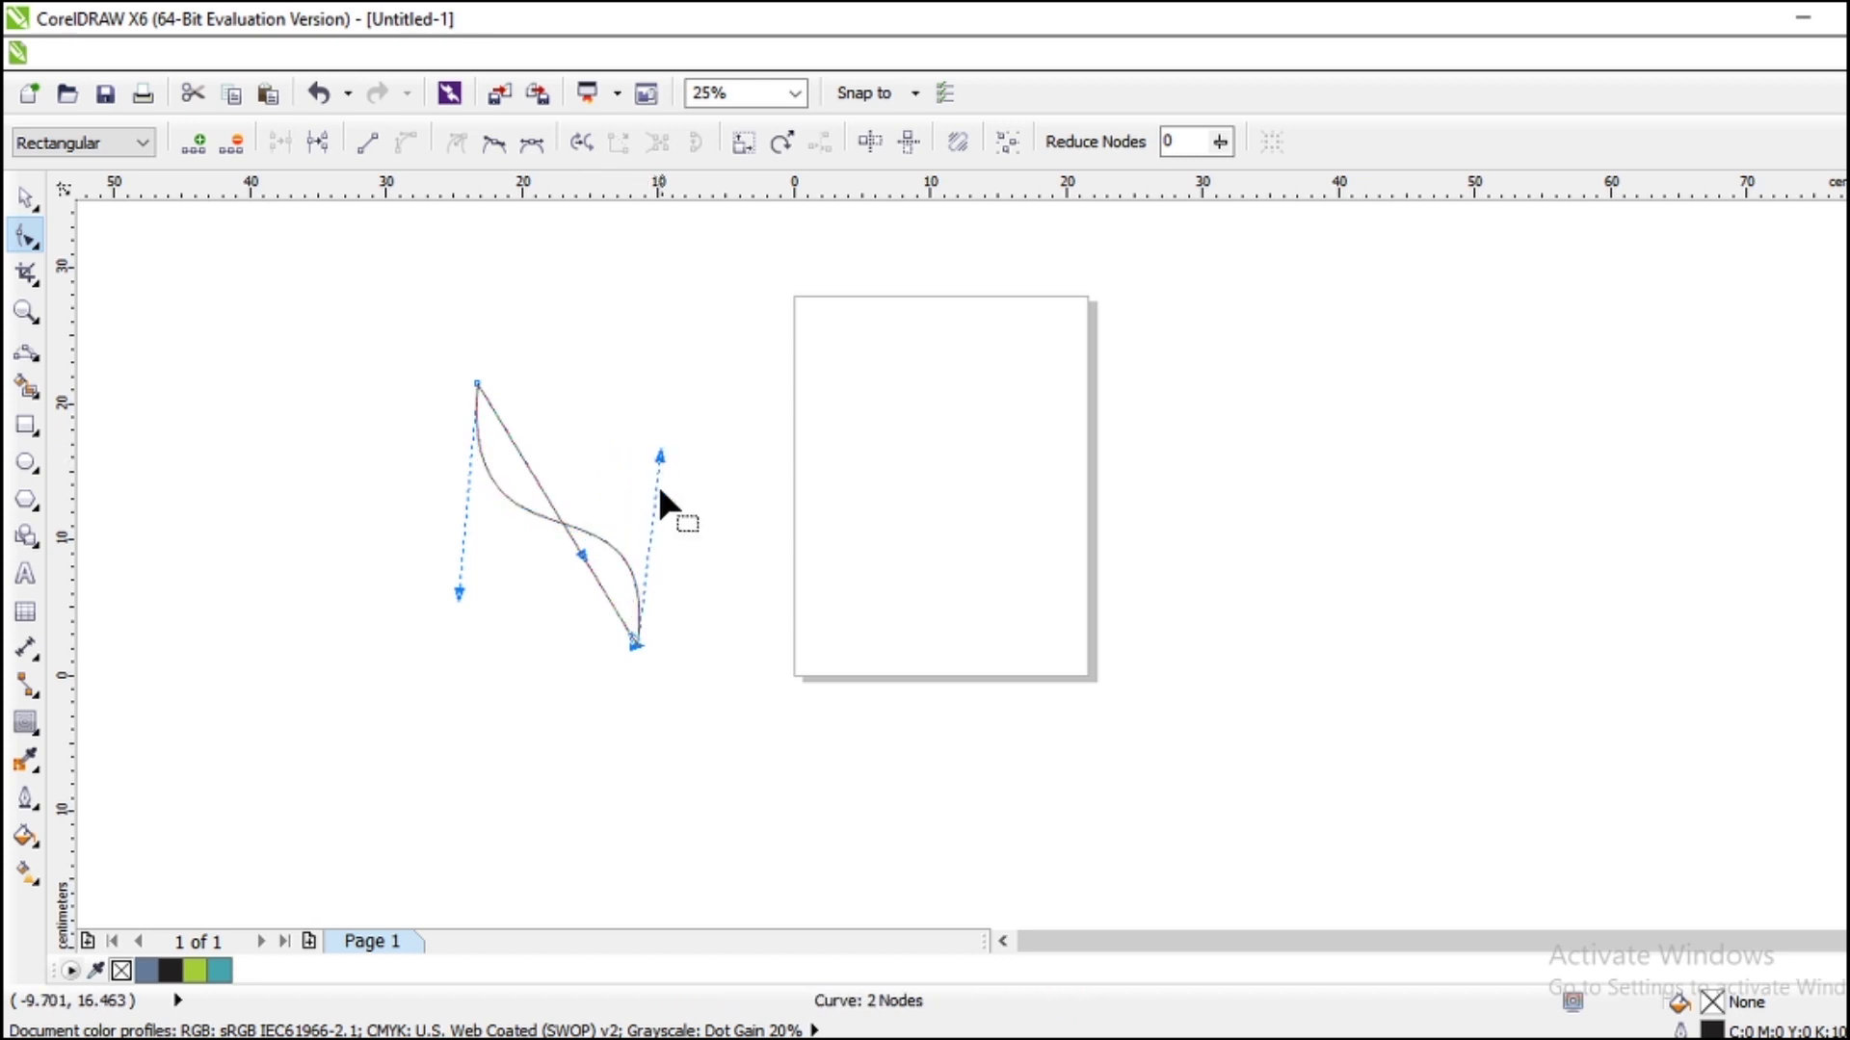
Bend the remaining straight segment into an outer S-curve, forming a wavy leaf shape about 14.2 cm wide.
left_click_drag(579, 554, 537, 550)
left_click_drag(627, 639, 743, 445)
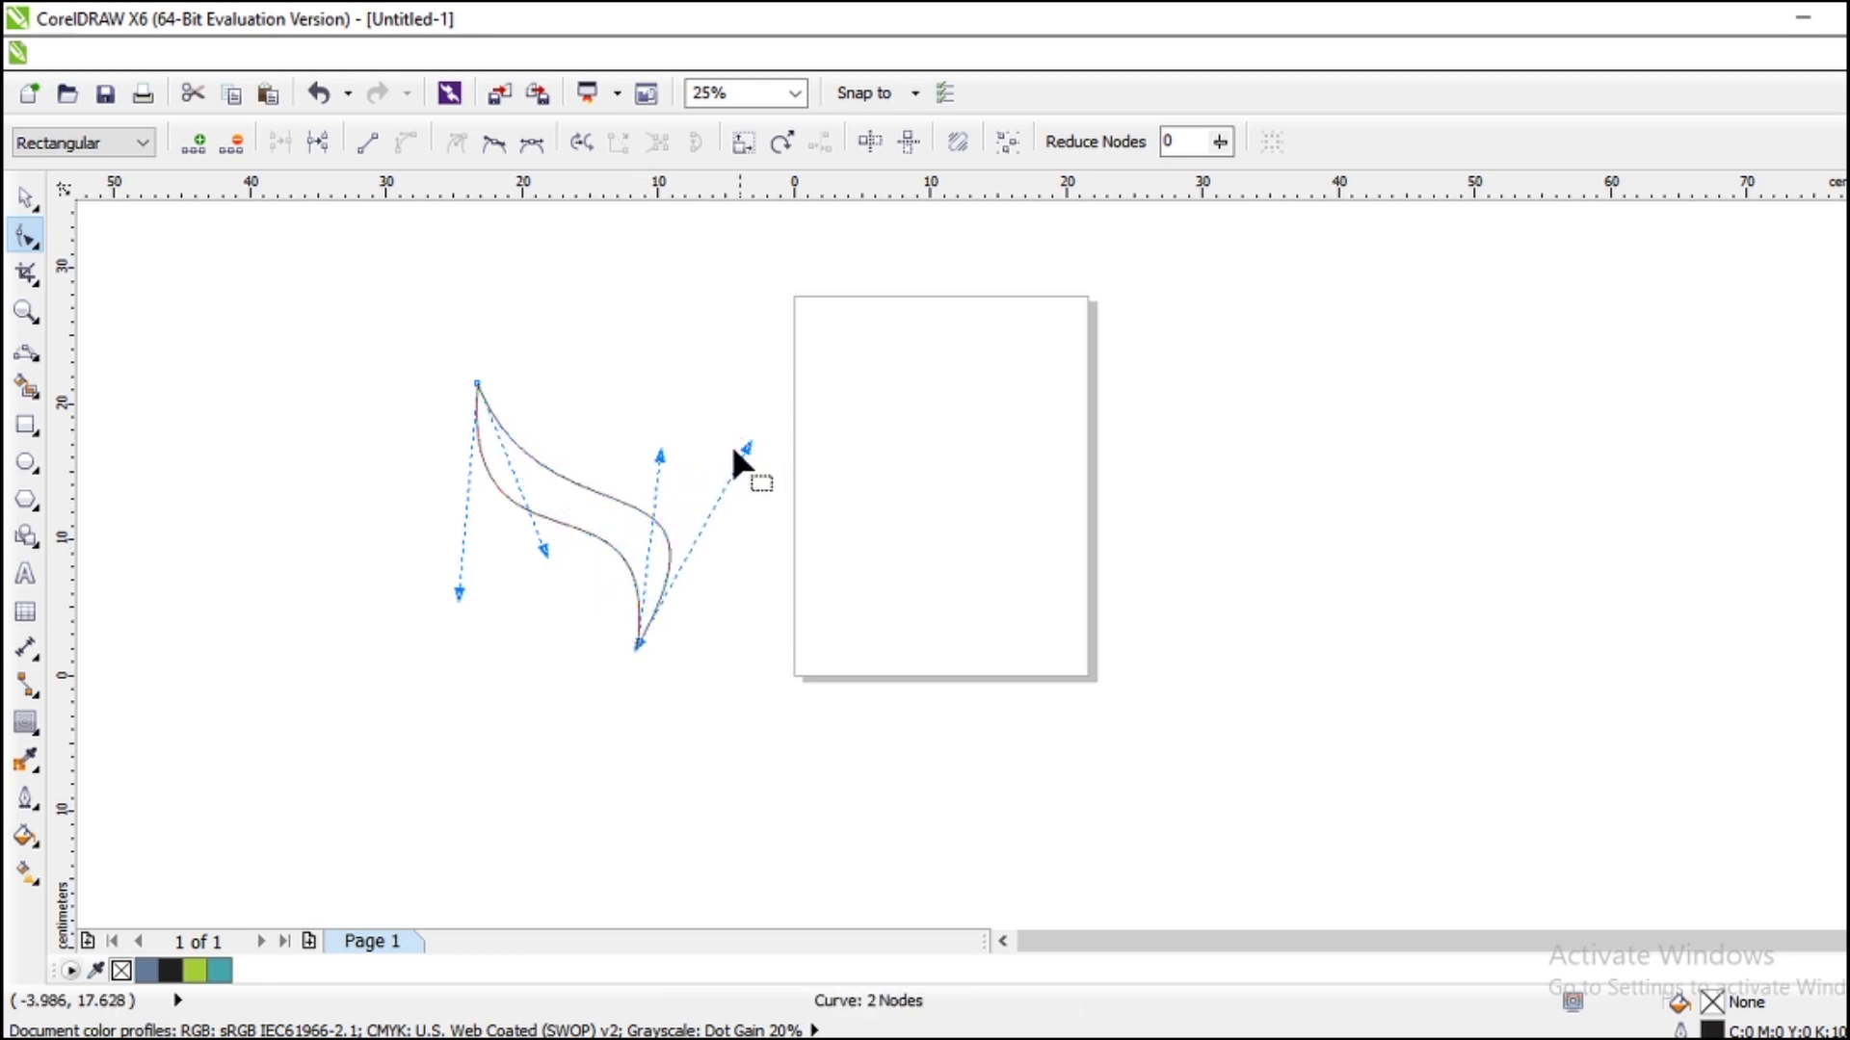
left_click(540, 536)
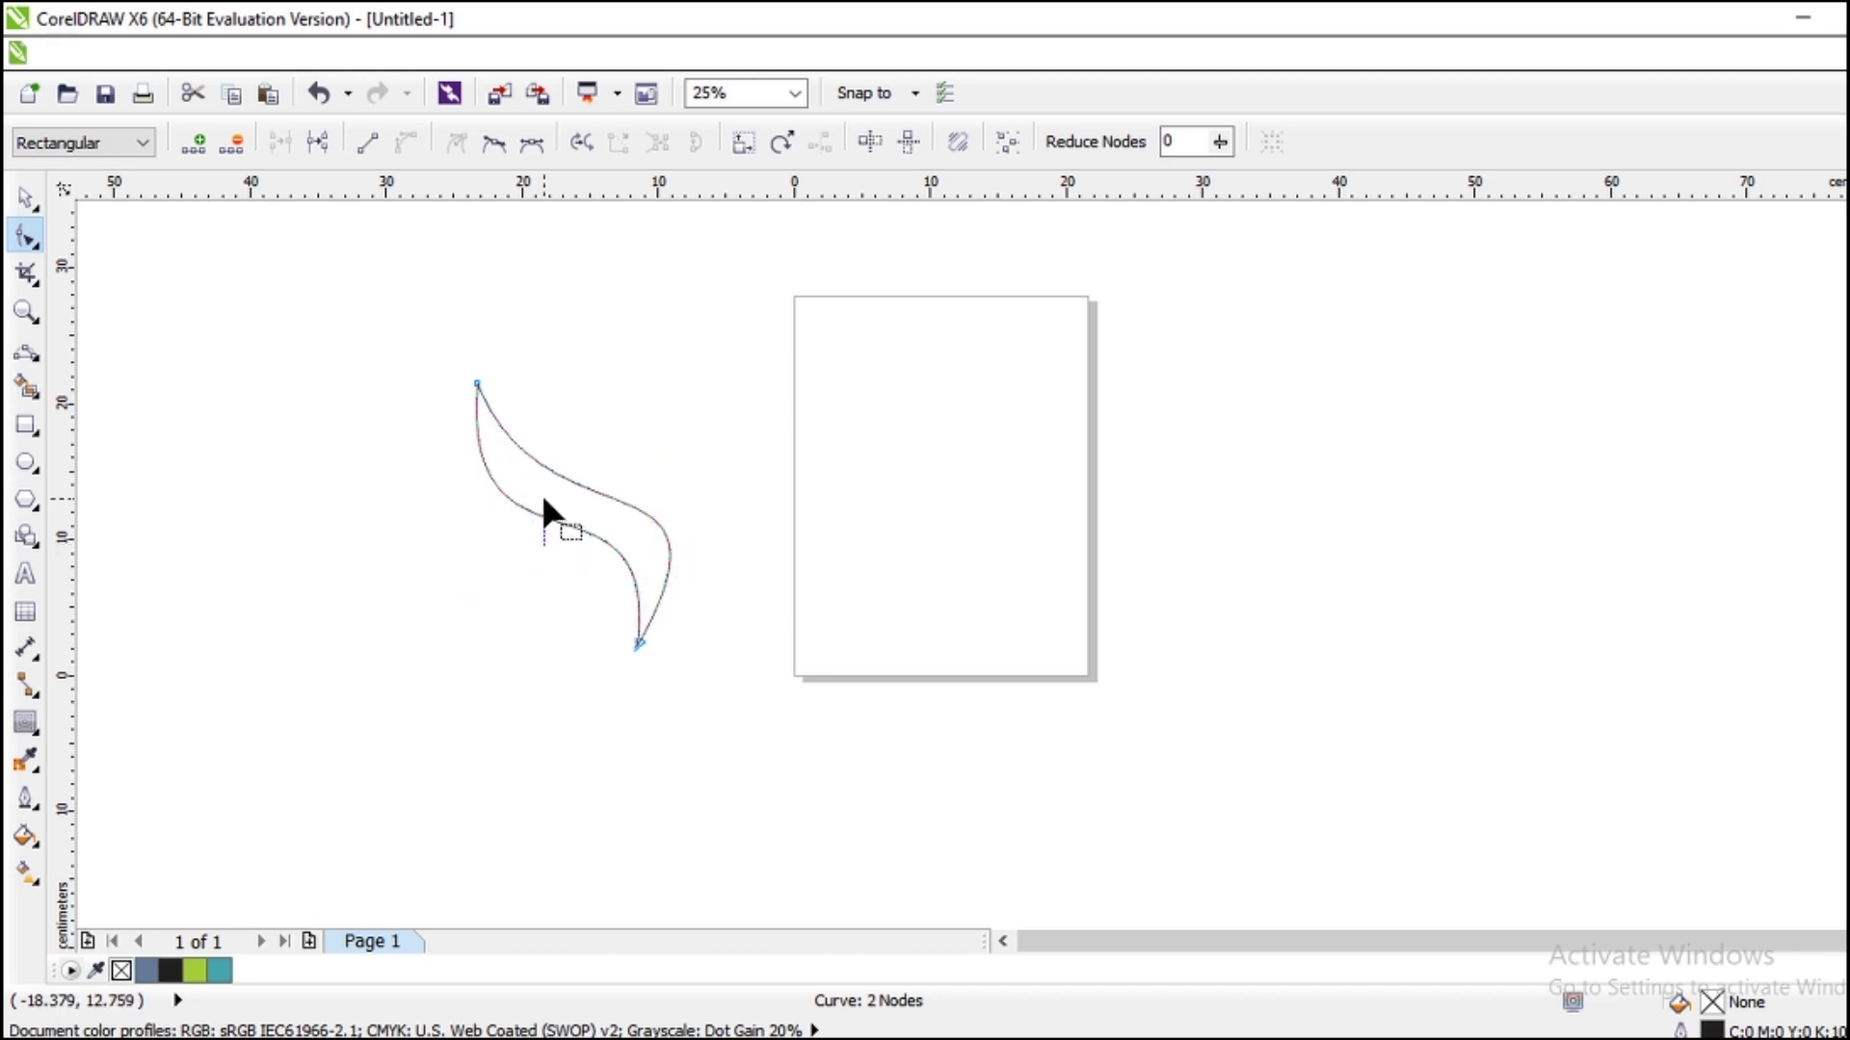
left_click(477, 383)
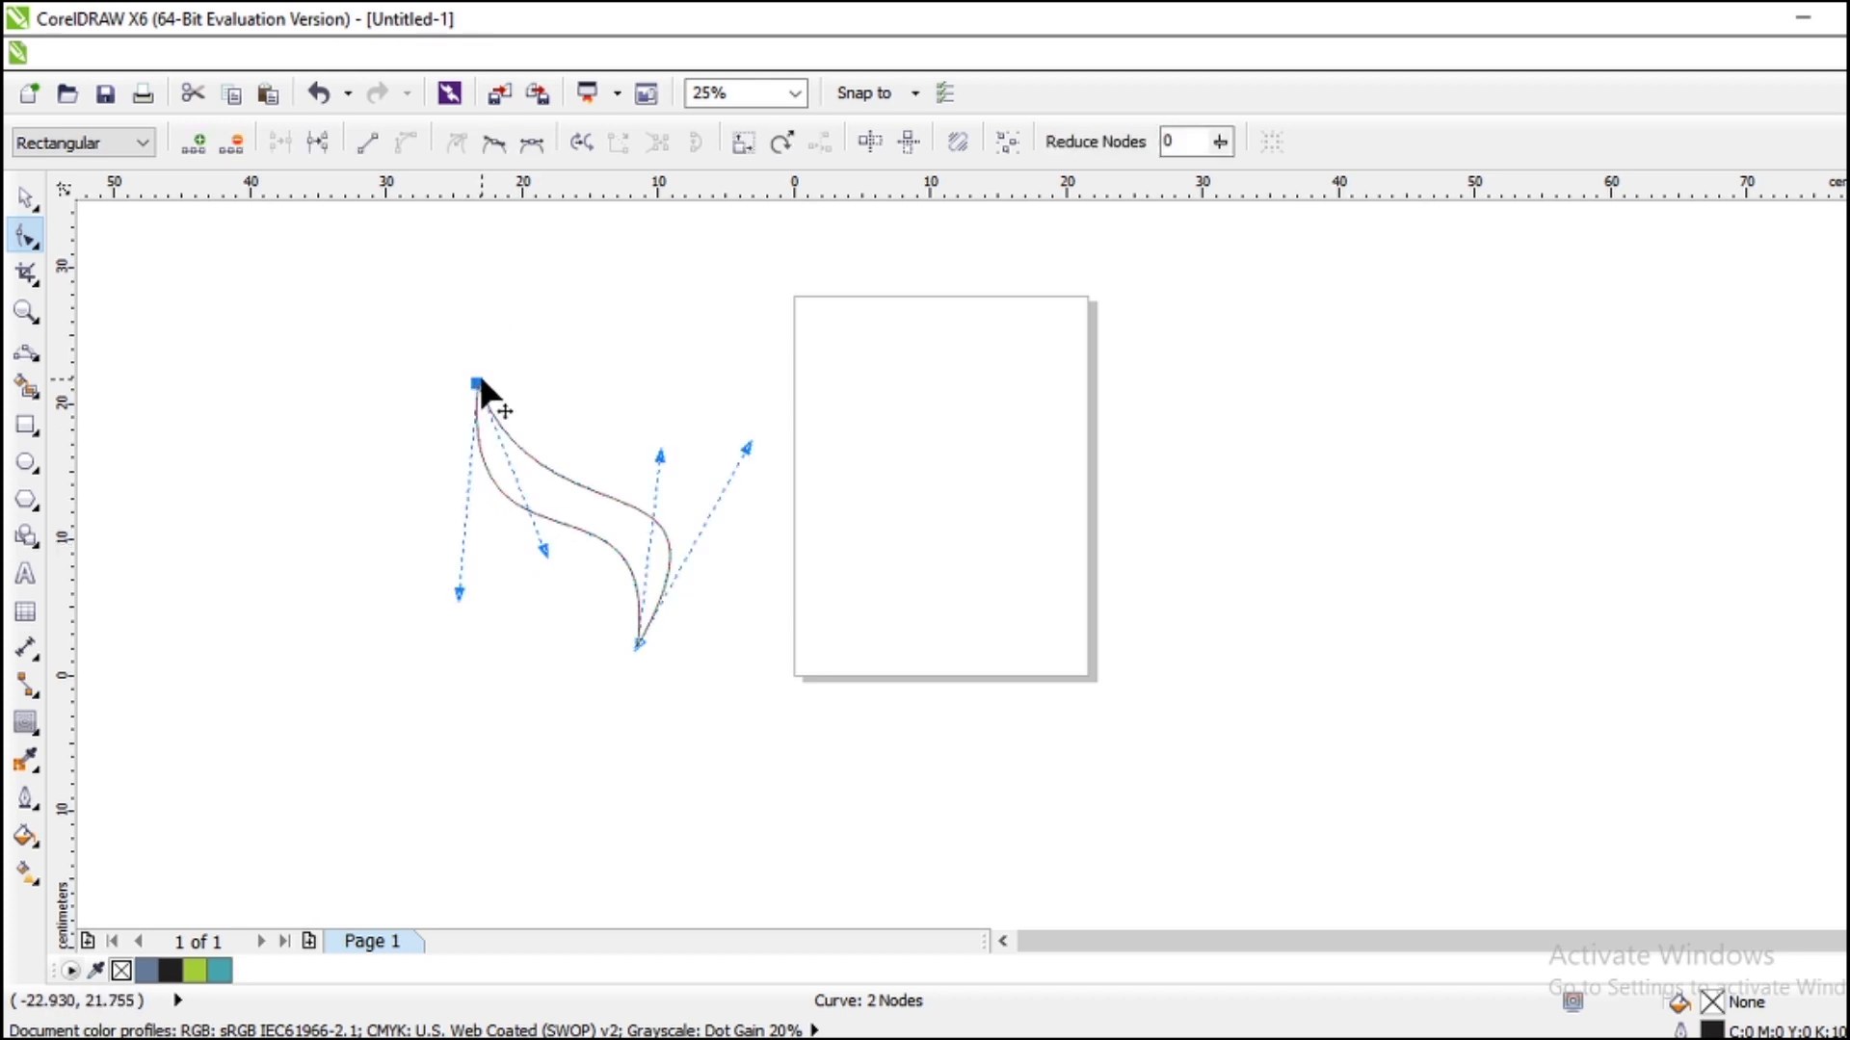
left_click_drag(545, 550, 549, 512)
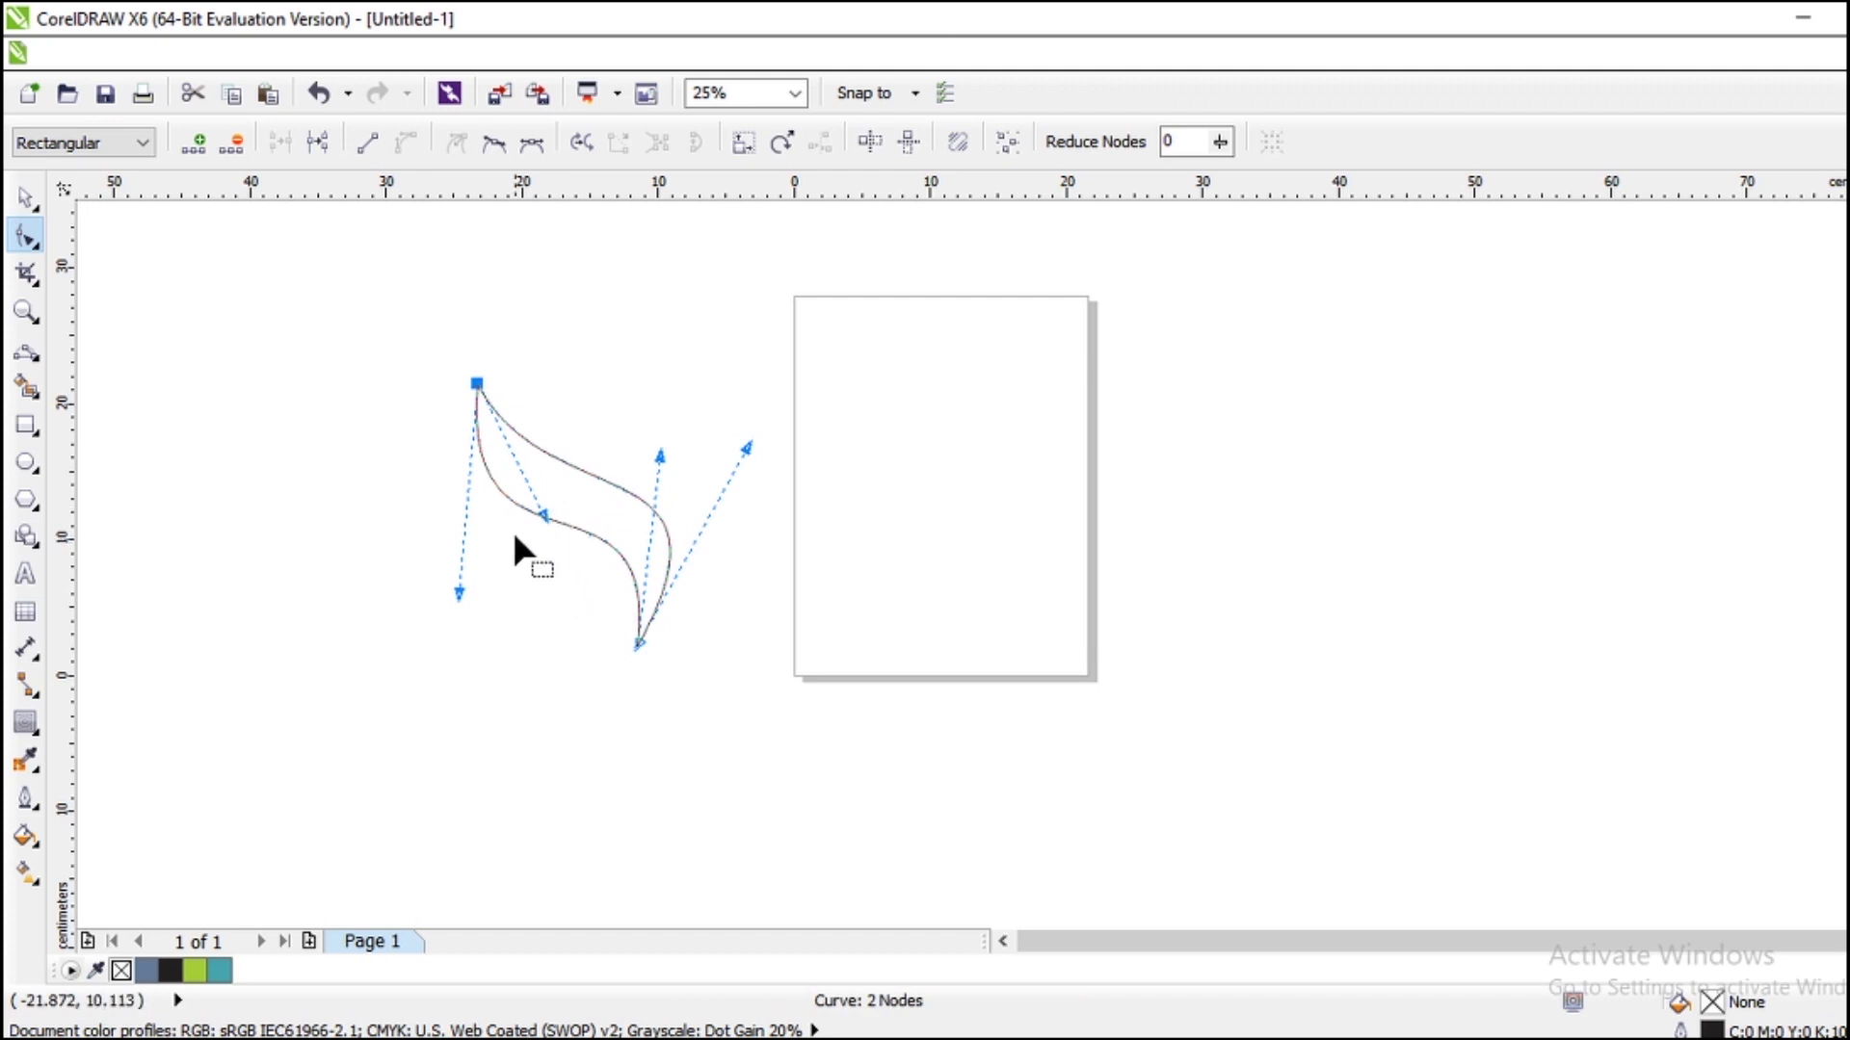
left_click(25, 198)
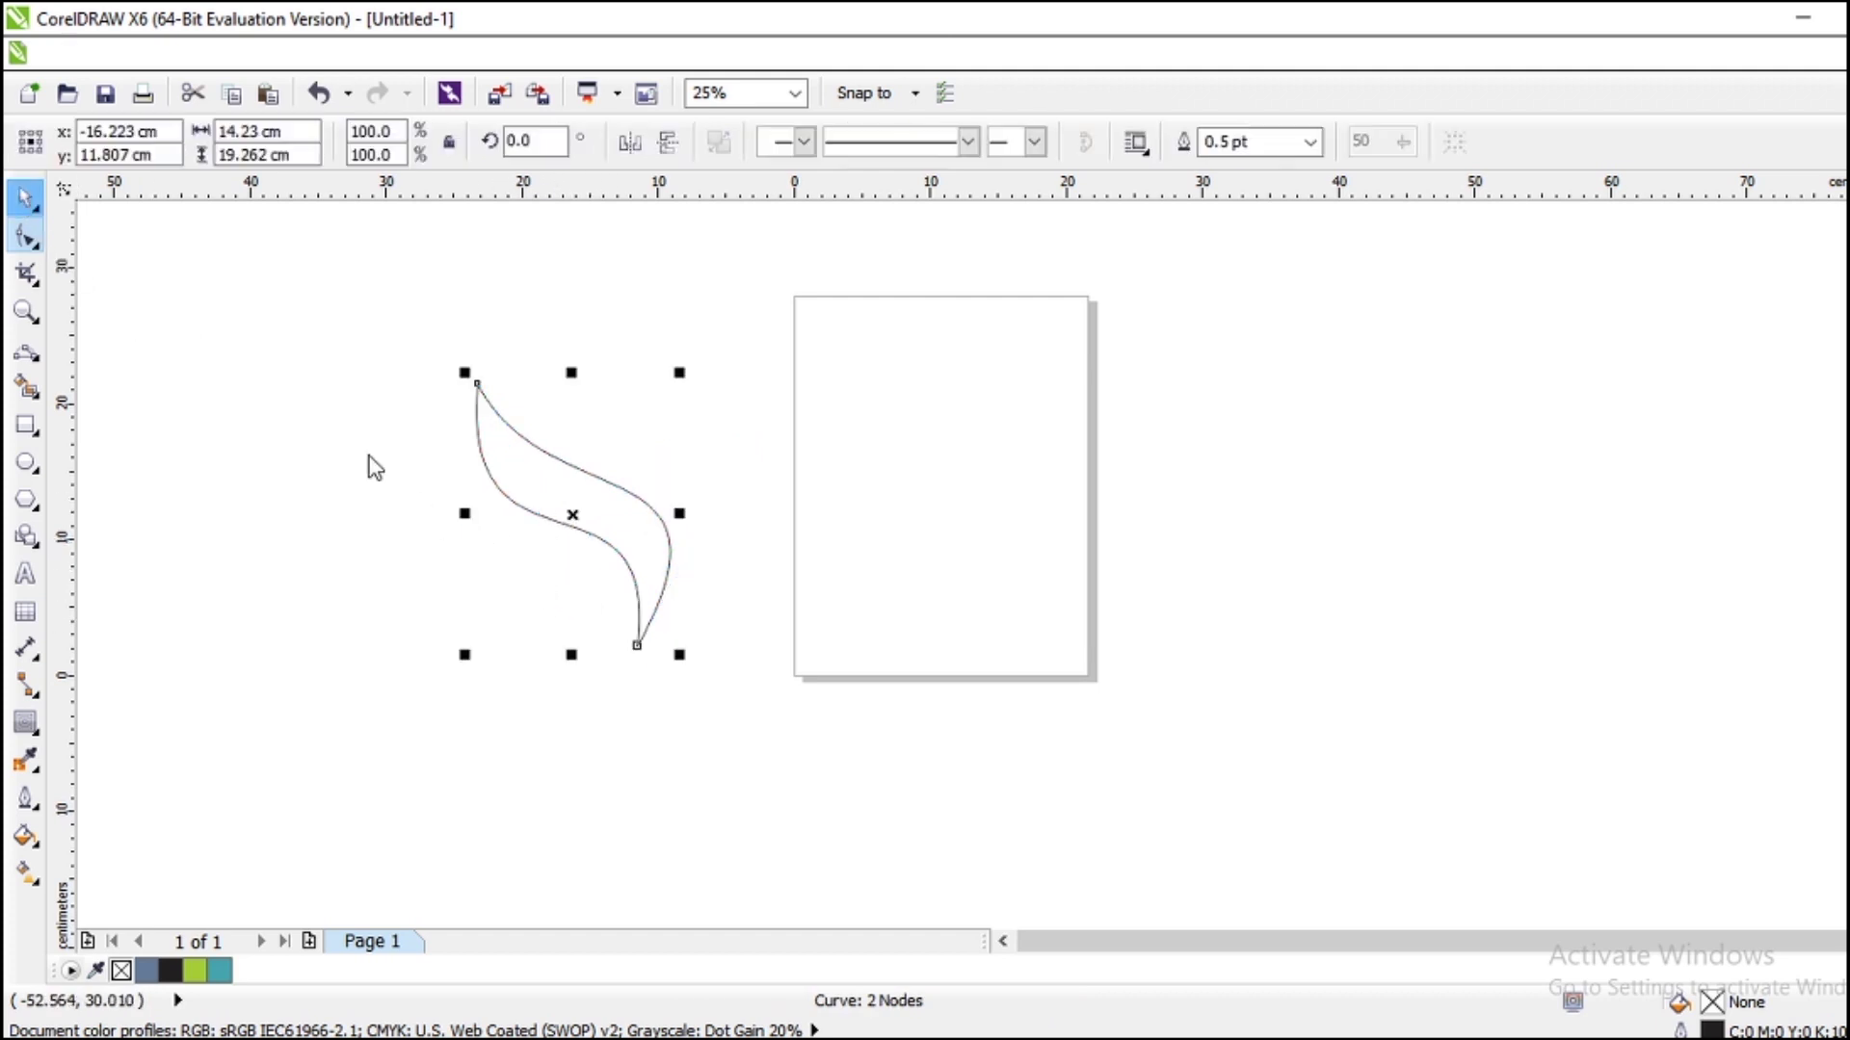
Draw a straight 3-Point Curve line across the leaf from its upper tip to its lower tip.
left_click(26, 352)
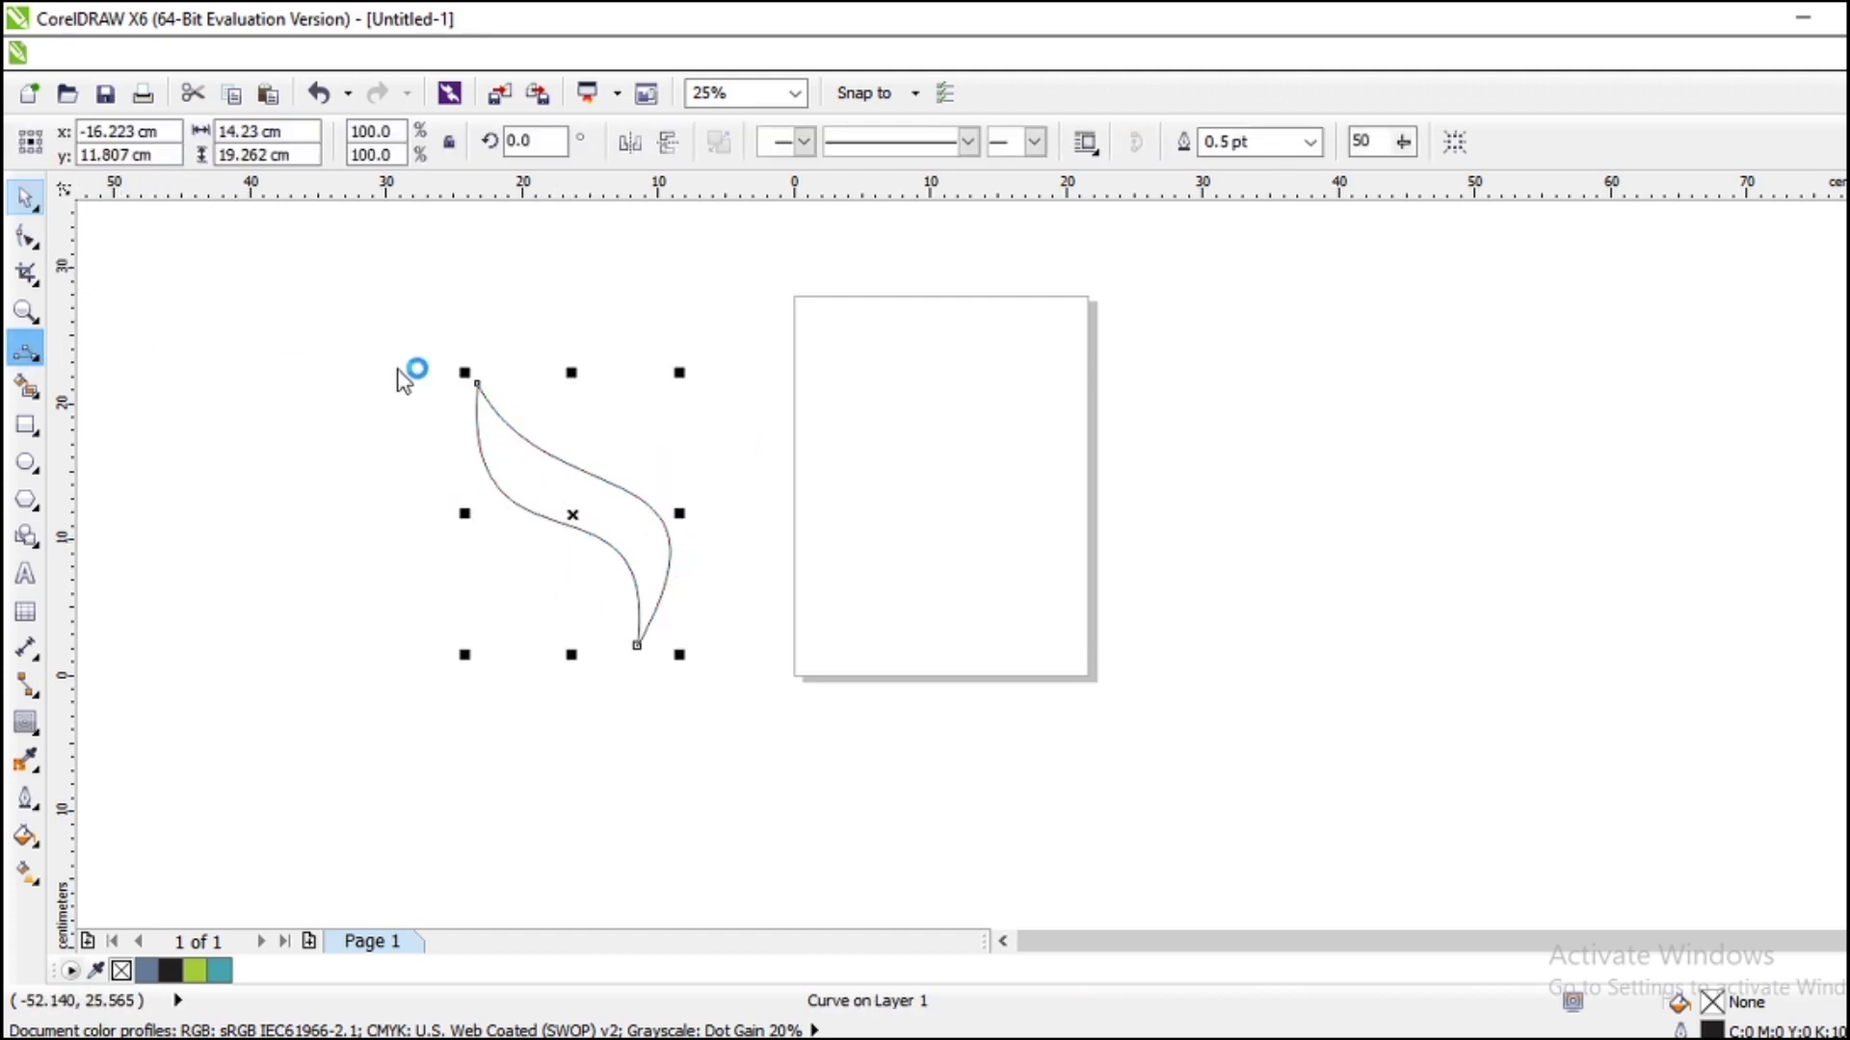
left_click(477, 383)
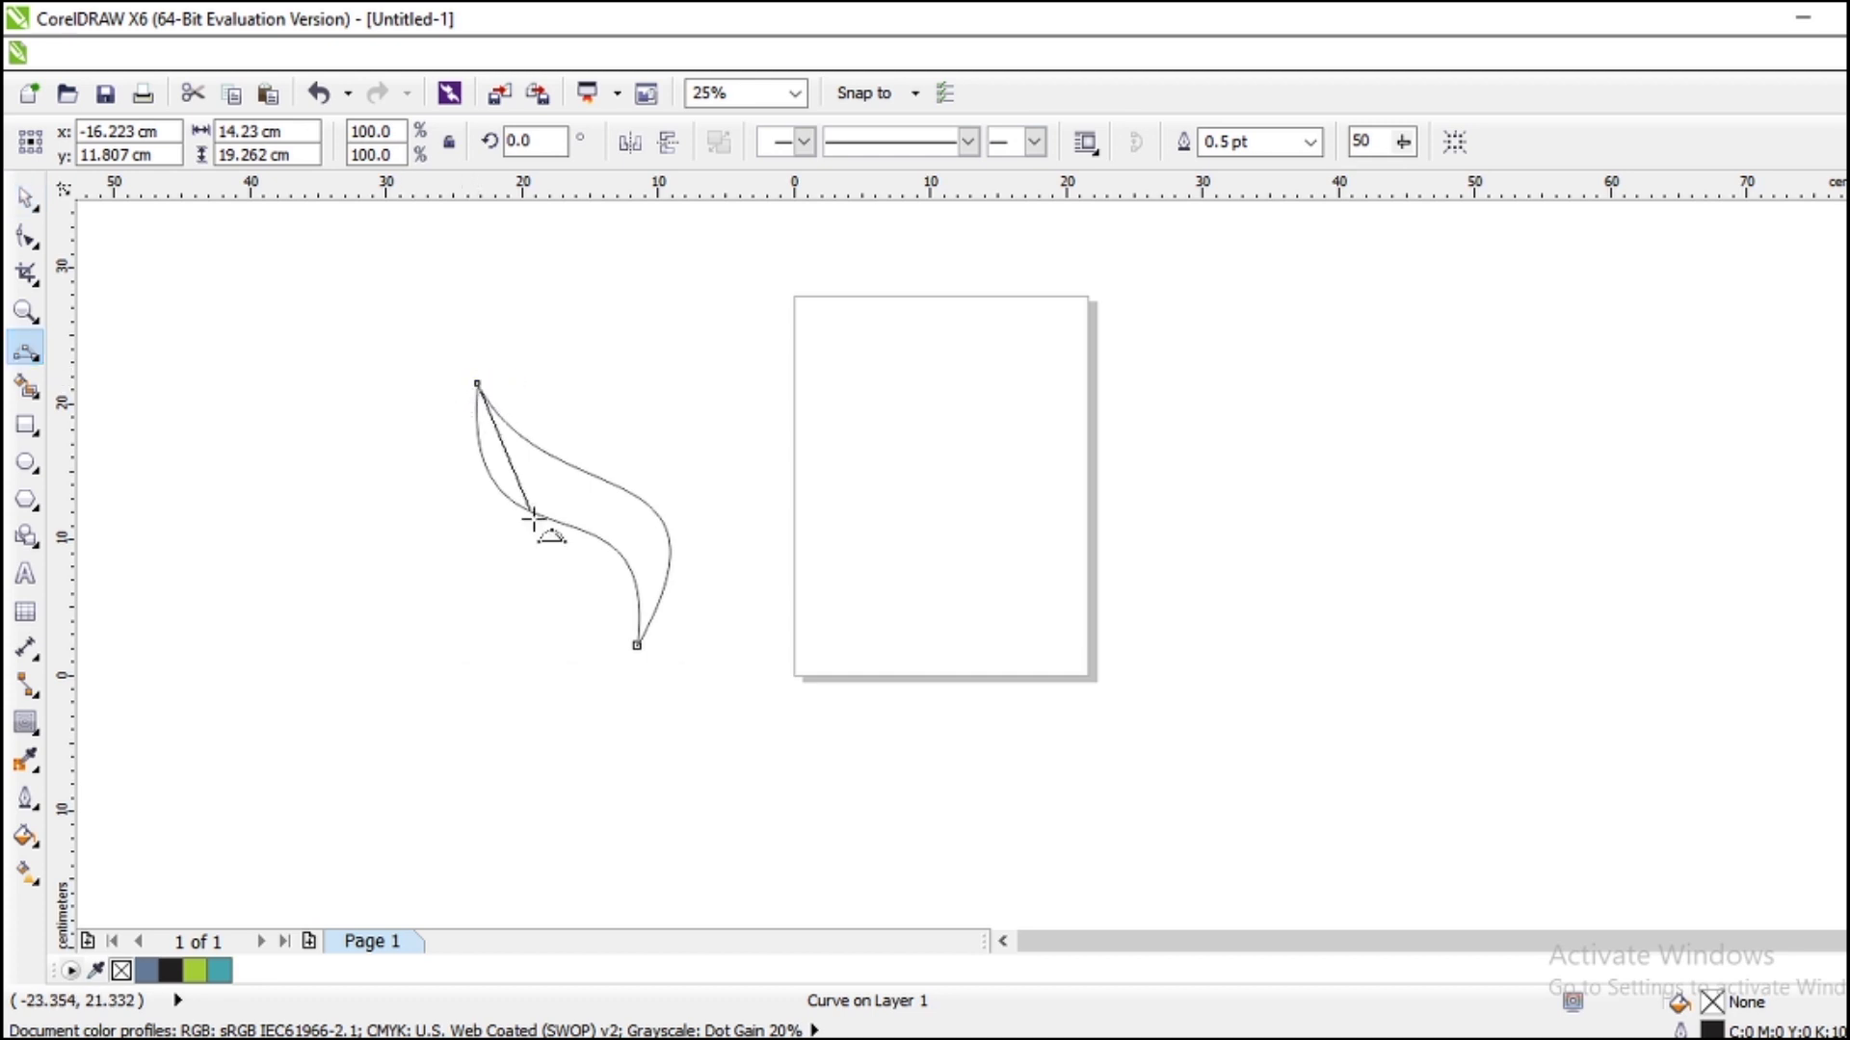
left_click(637, 645)
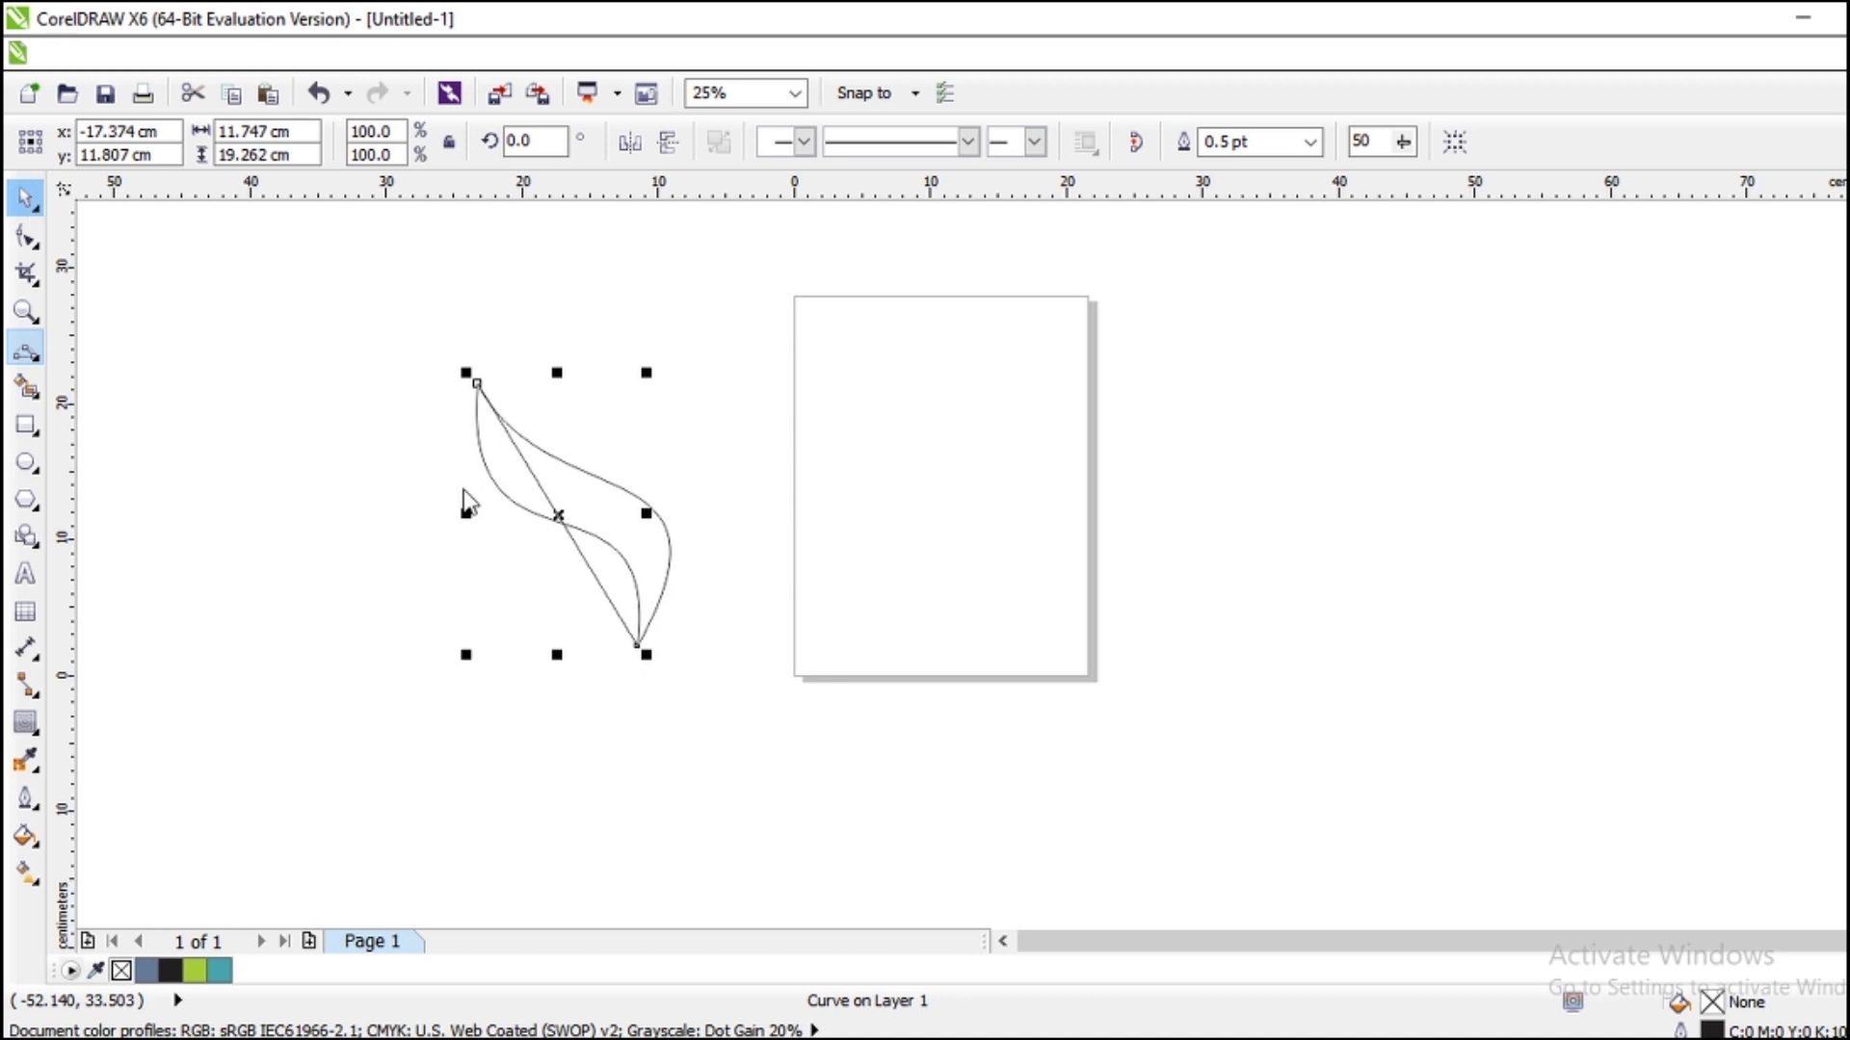
Bend the new line into an S-curve that runs through the middle of the leaf.
double_click(589, 570)
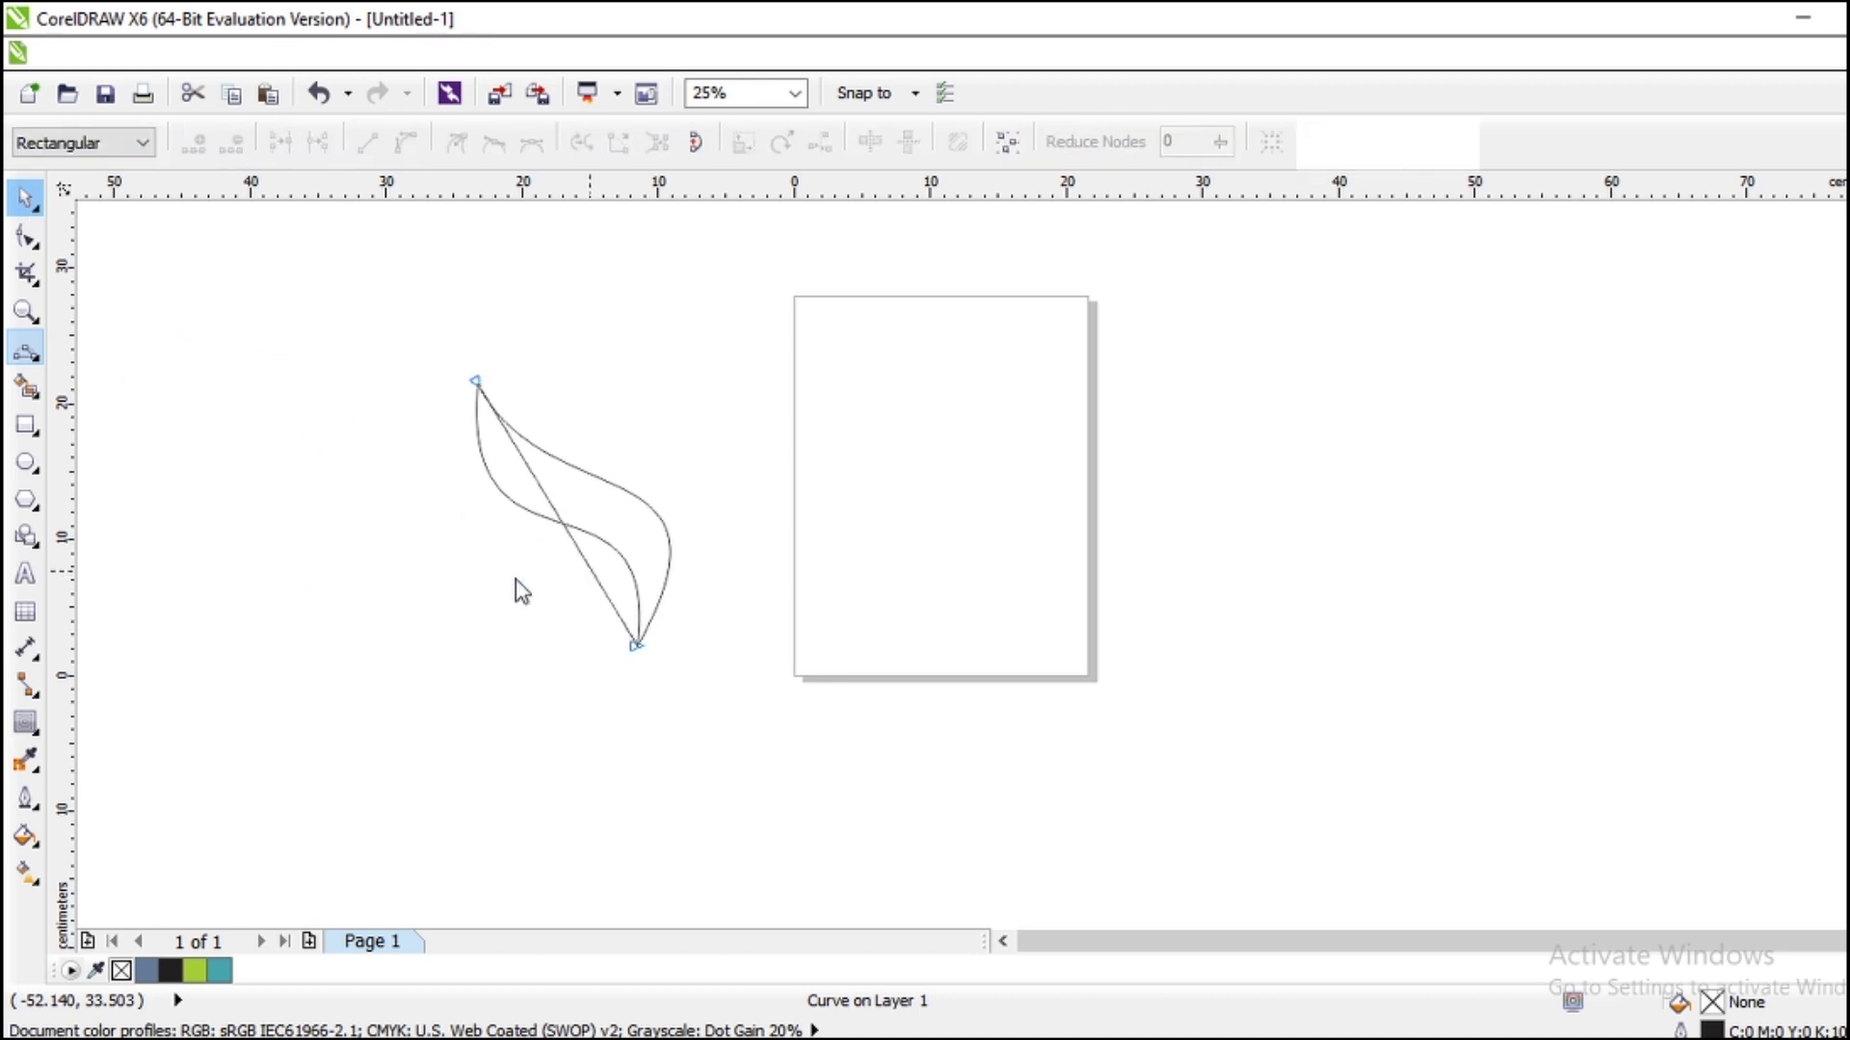
left_click(633, 640)
left_click_drag(633, 640, 688, 466)
left_click_drag(580, 546, 482, 507)
left_click_drag(688, 468, 727, 476)
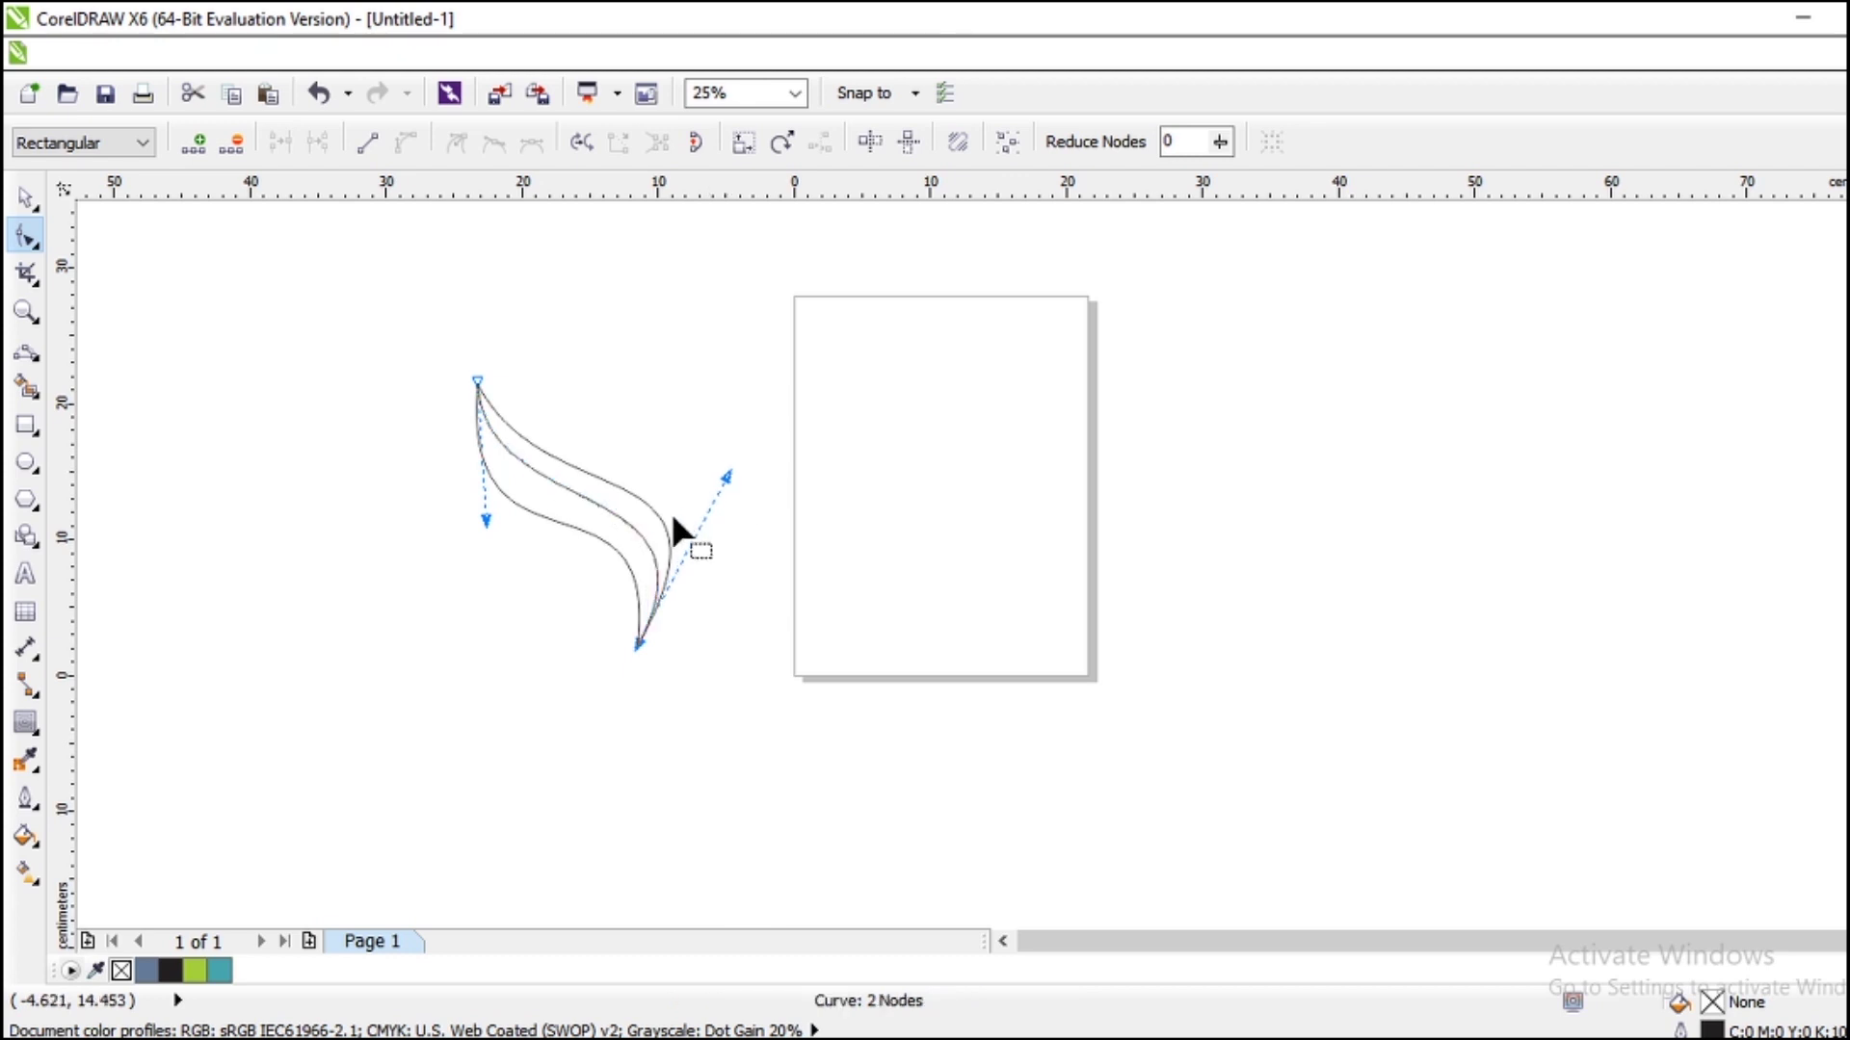
Fine-tune the handles at both ends of the middle curve so it follows the leaf's flow, about 12.9 cm wide.
left_click_drag(486, 522, 487, 541)
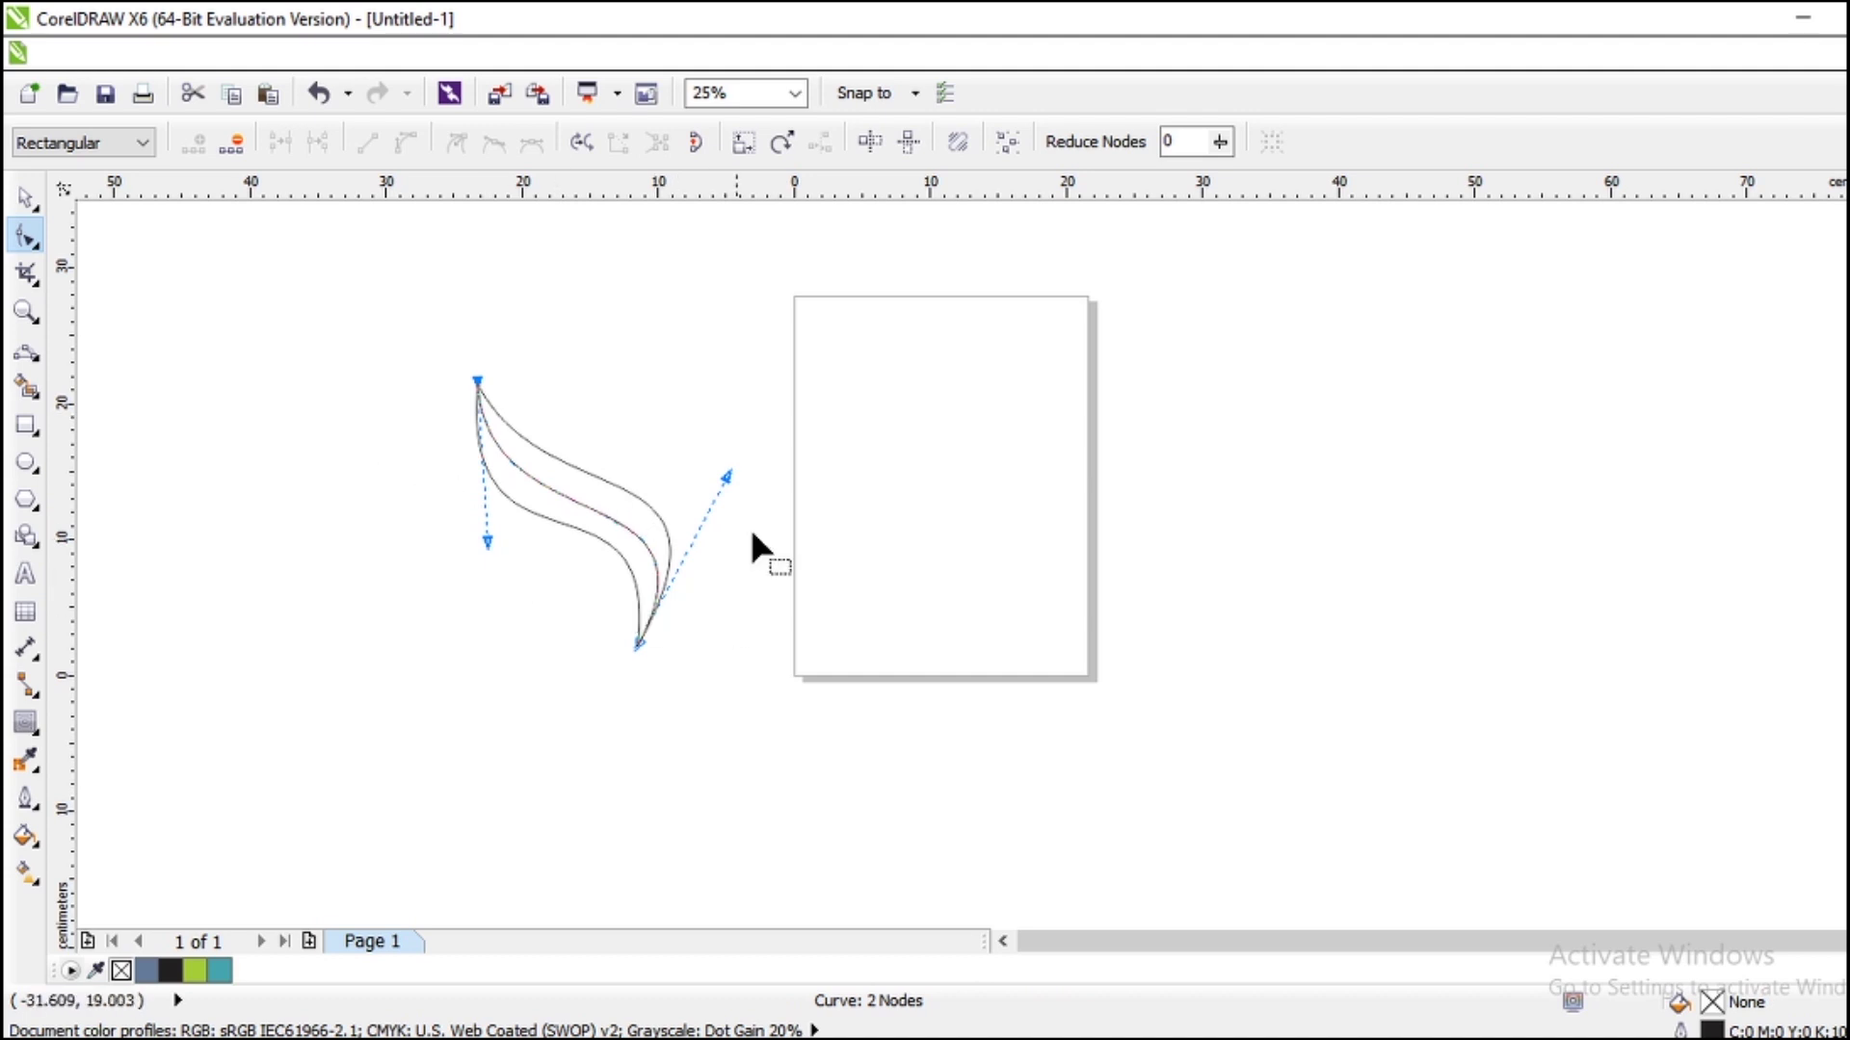
left_click_drag(726, 475, 700, 472)
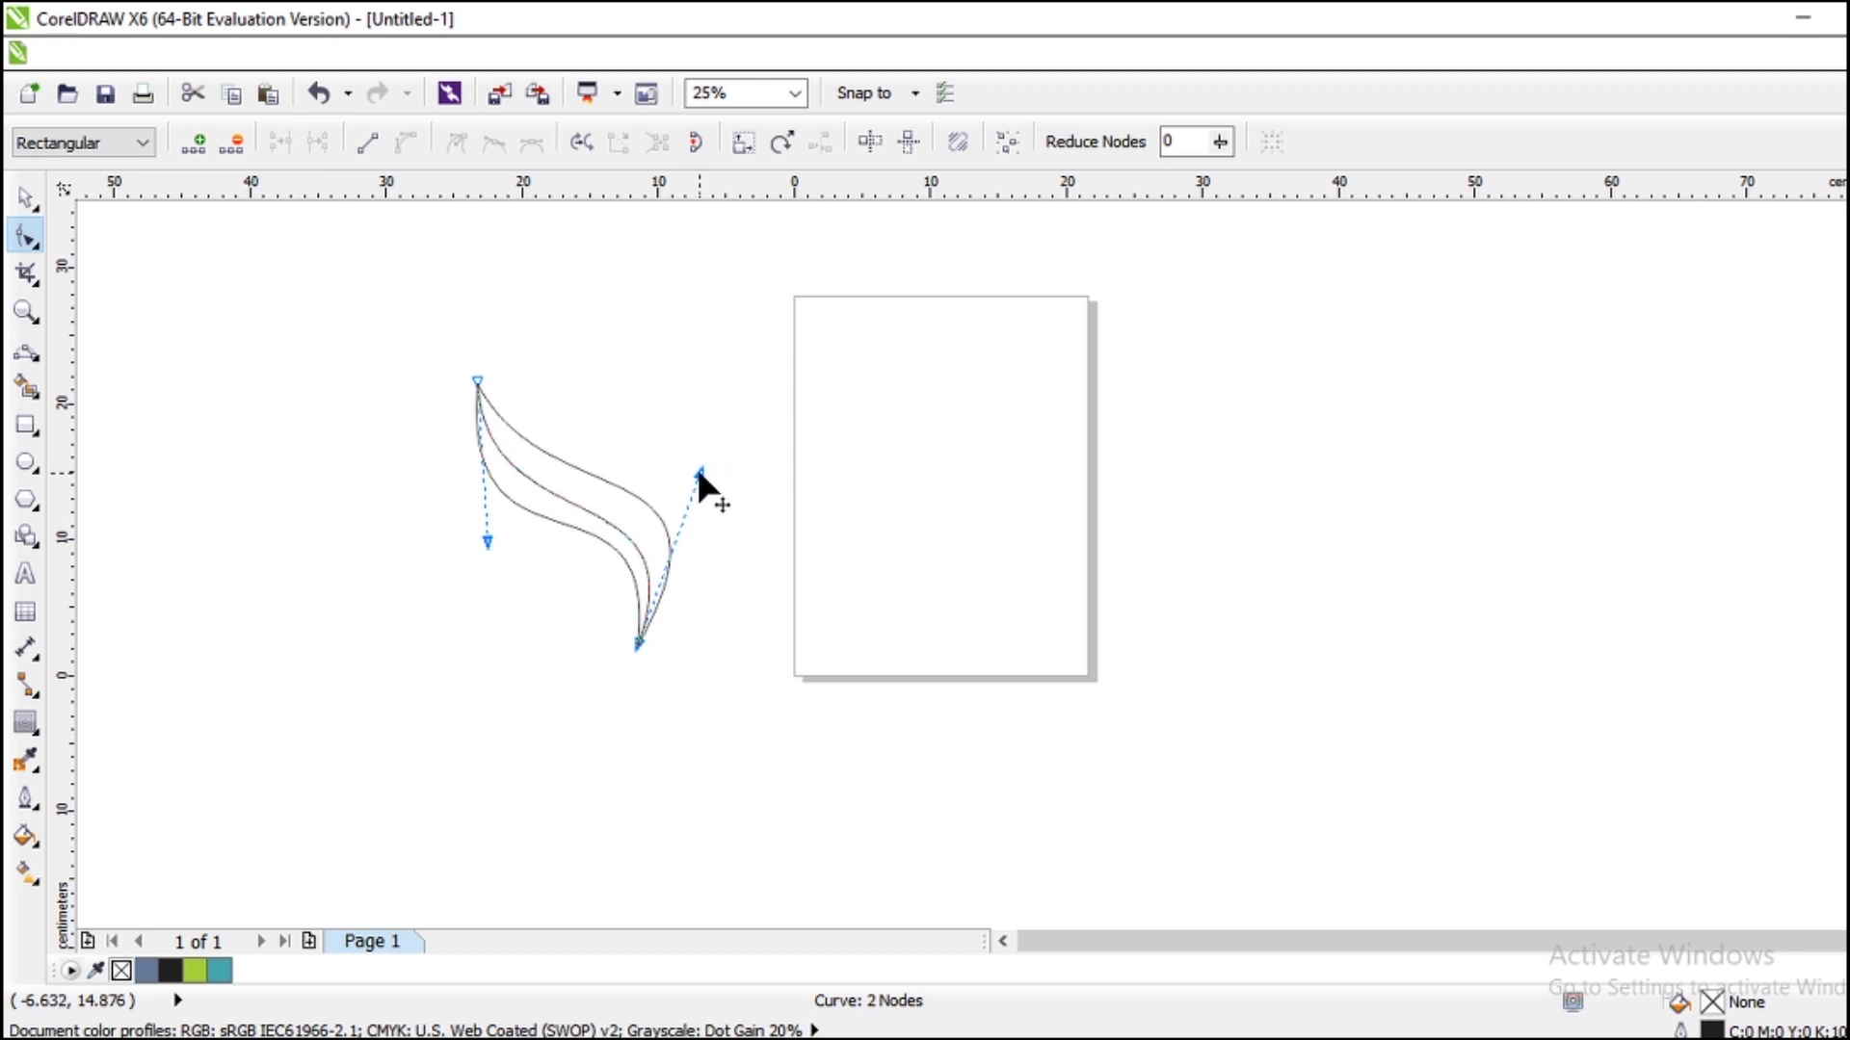
left_click_drag(698, 470, 709, 449)
left_click_drag(486, 542, 474, 551)
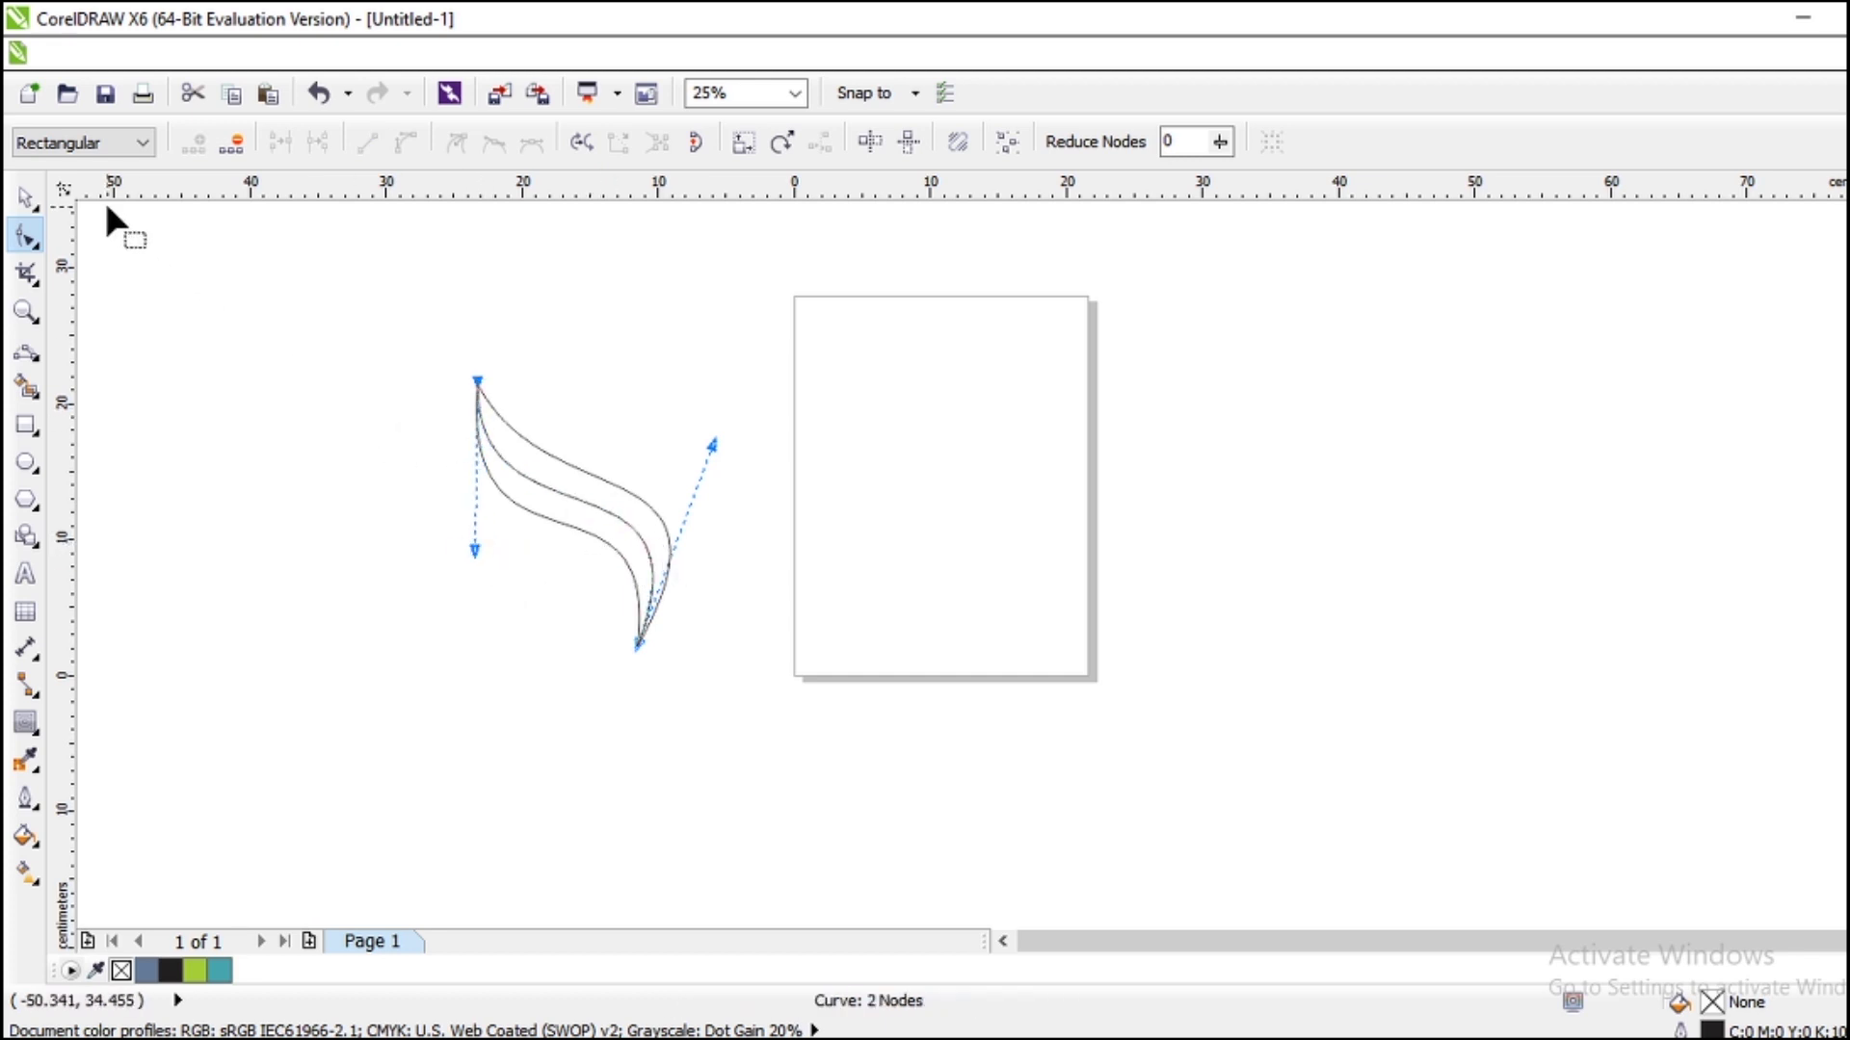
left_click(25, 198)
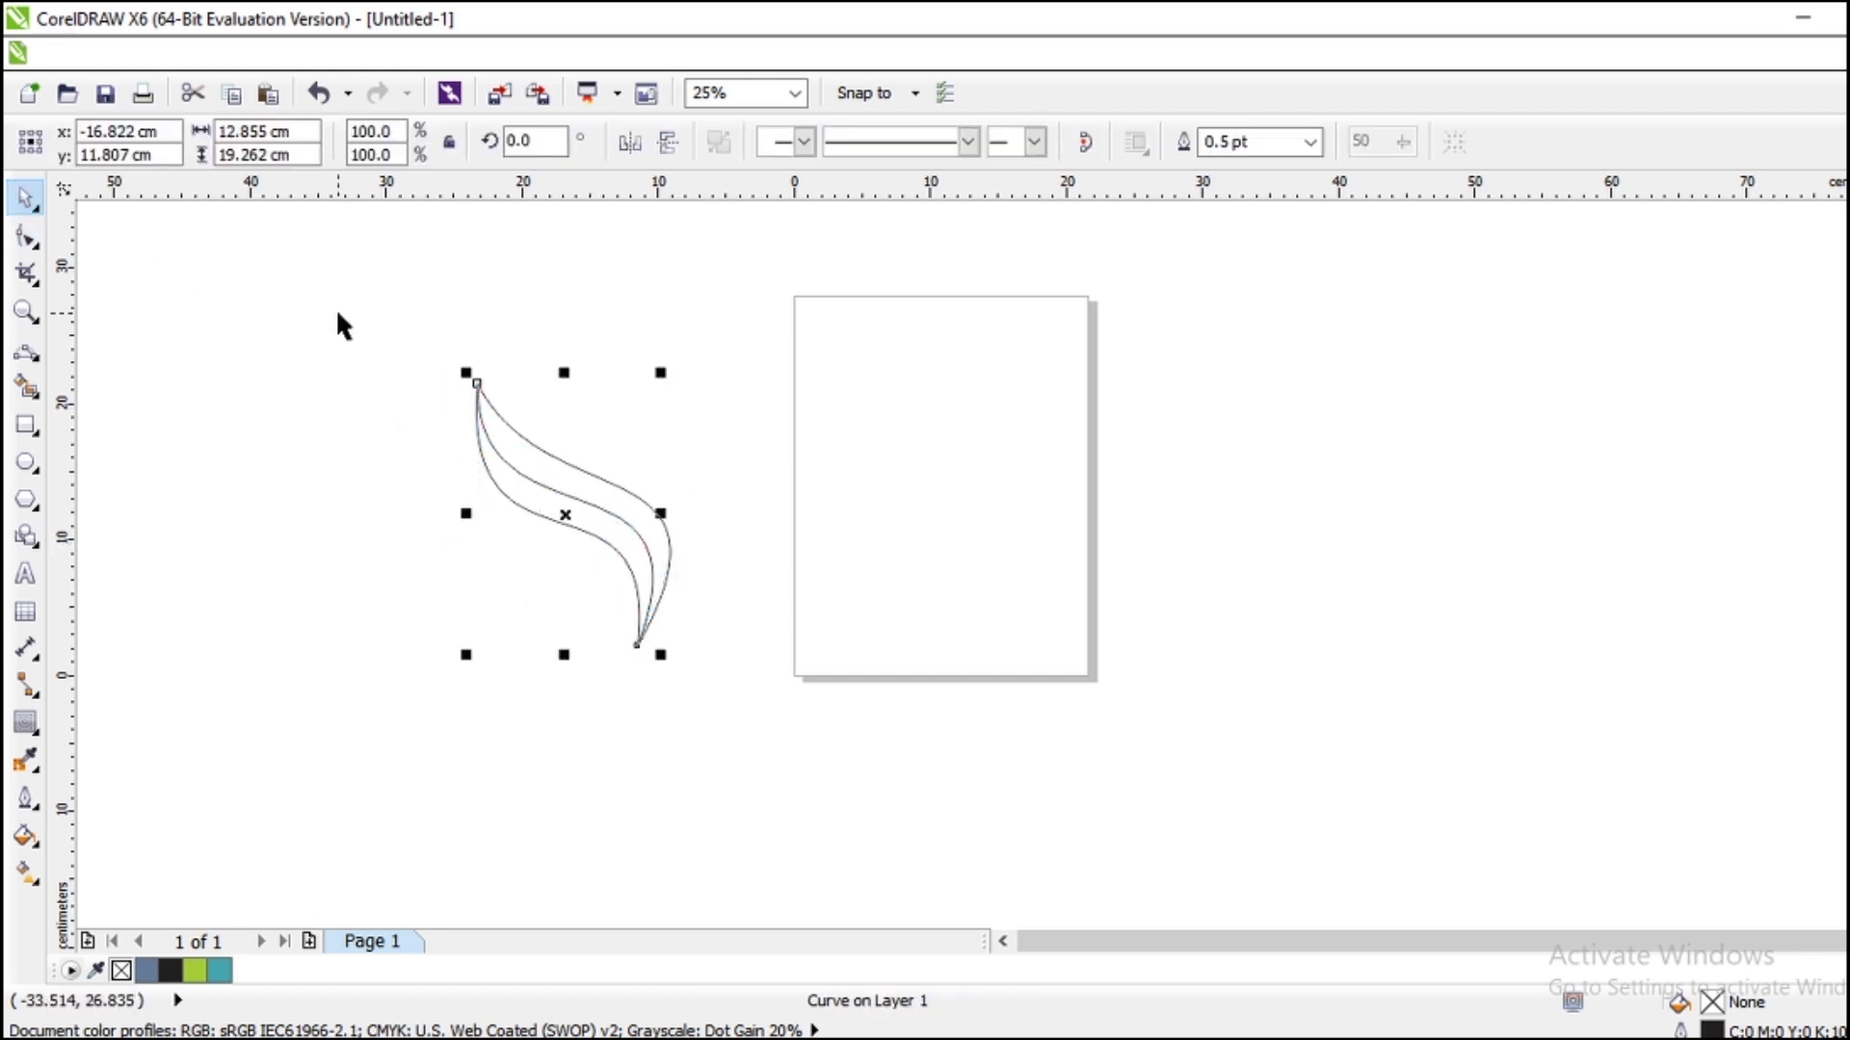
Trim the leaf with the middle curve, delete that curve, and select the trimmed leaf.
left_click_drag(366, 308, 801, 784)
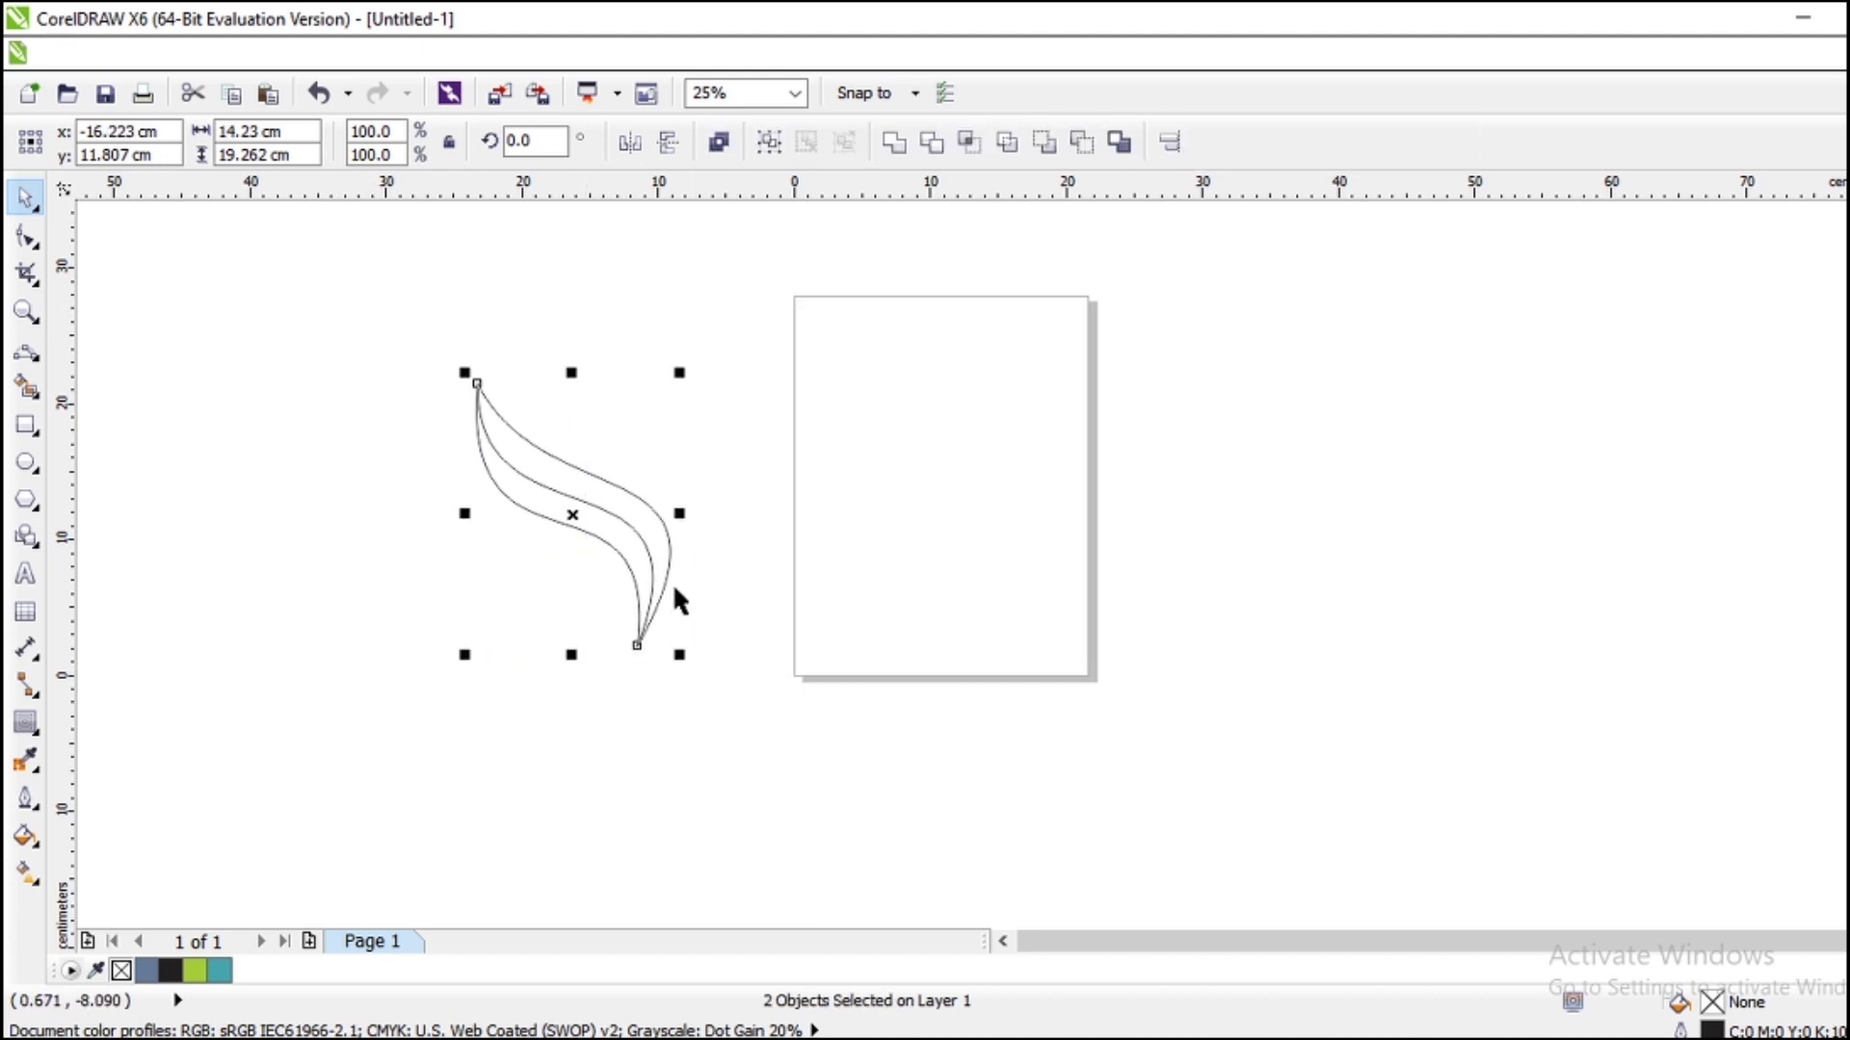
left_click(931, 144)
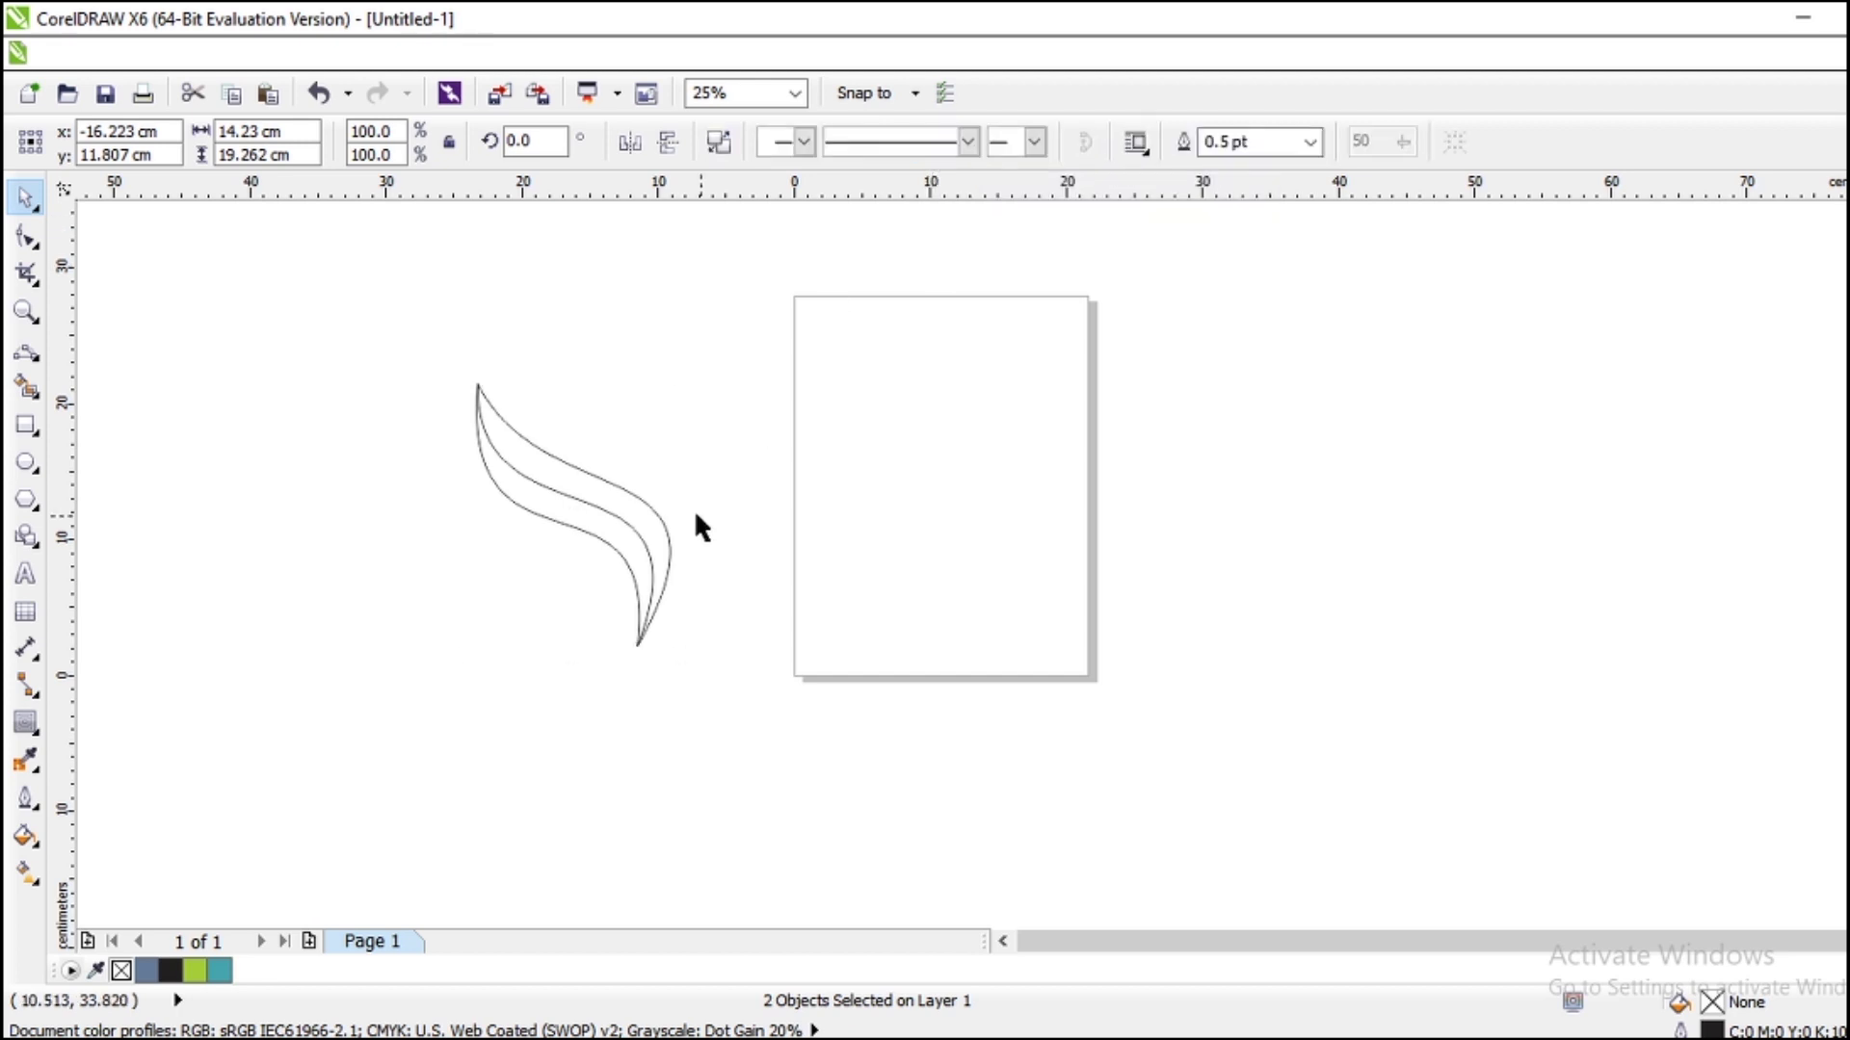
left_click(683, 431)
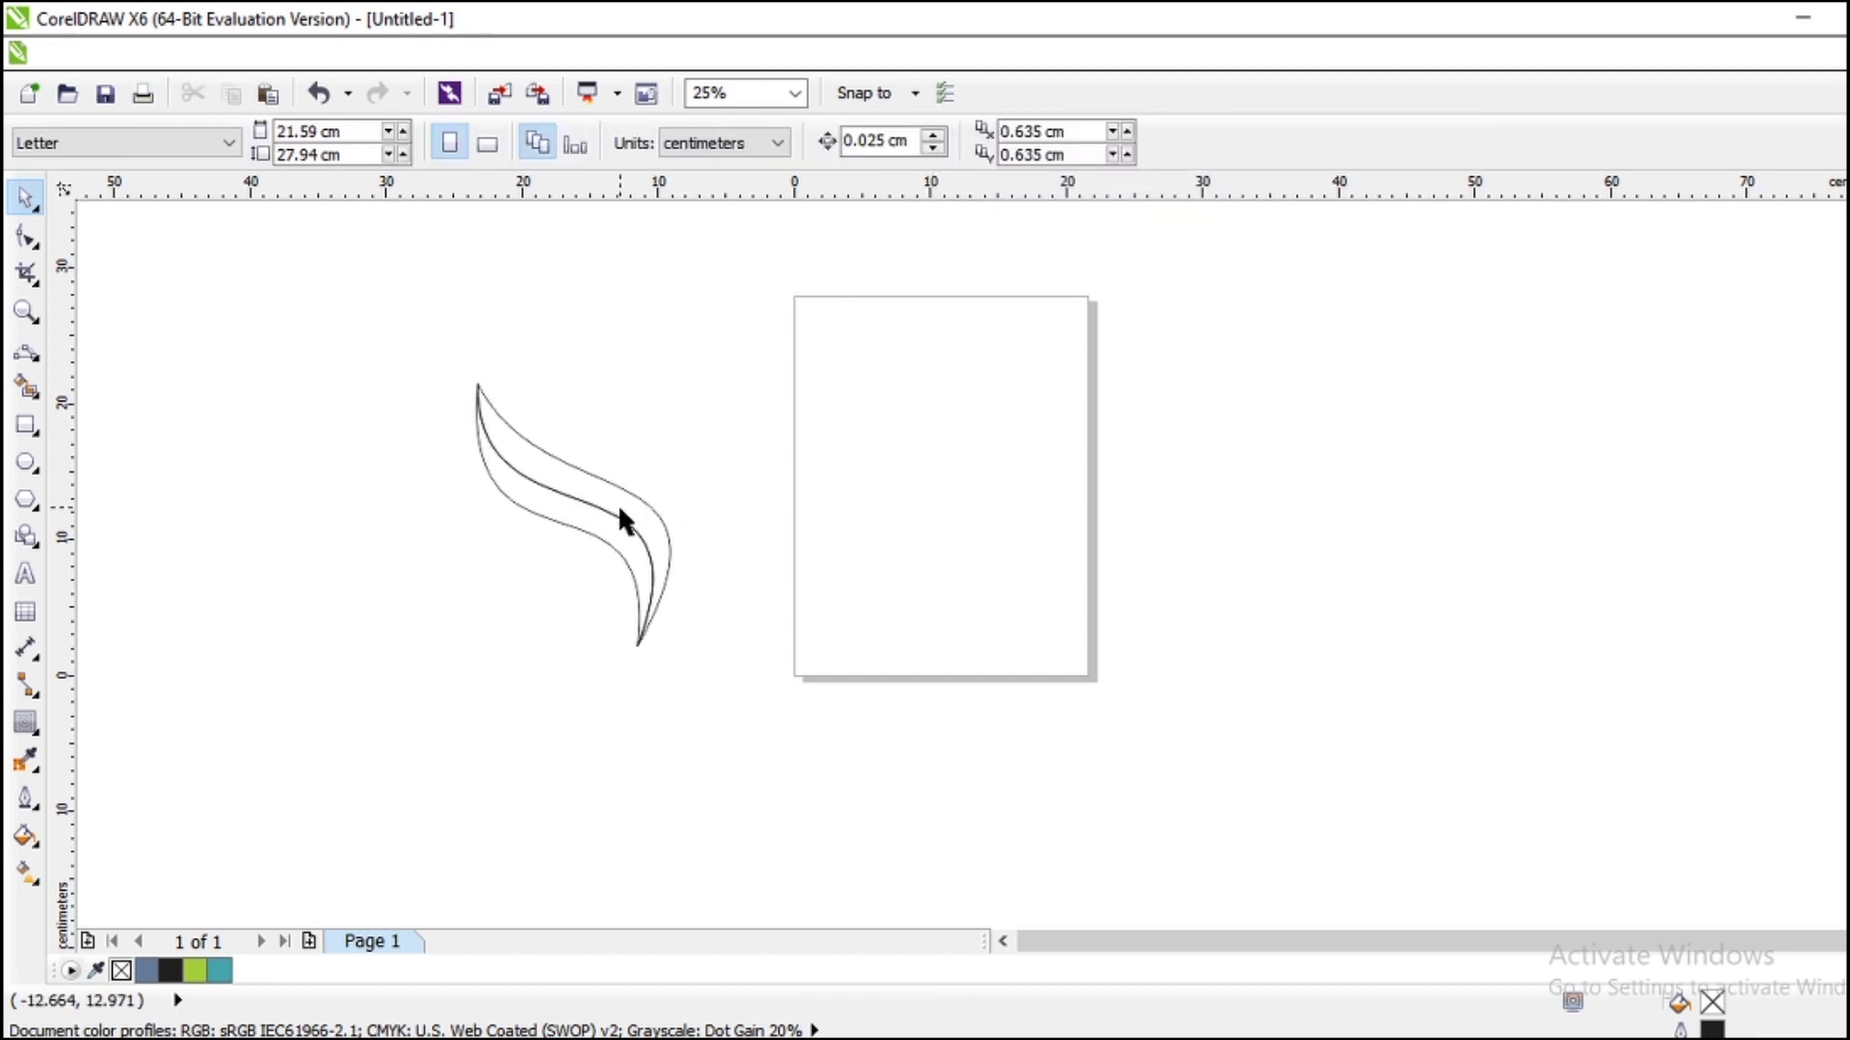
left_click(617, 519)
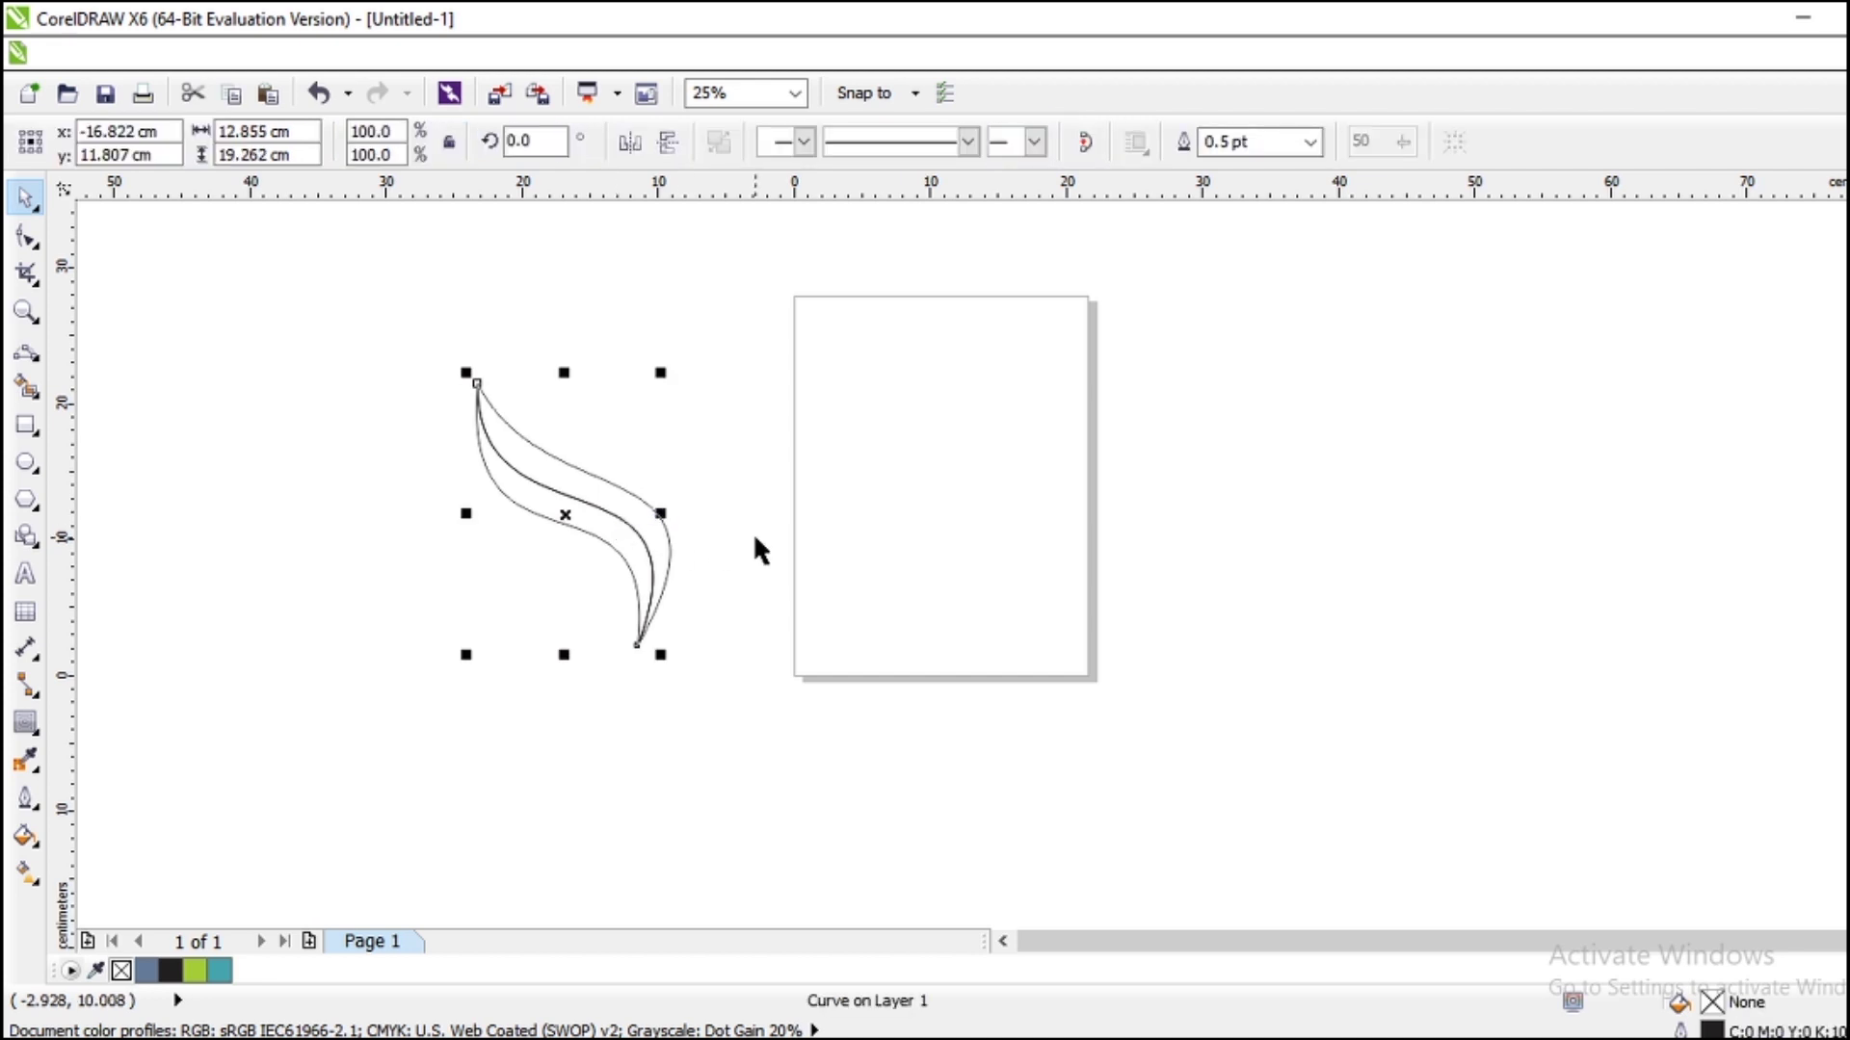
left_click(754, 537)
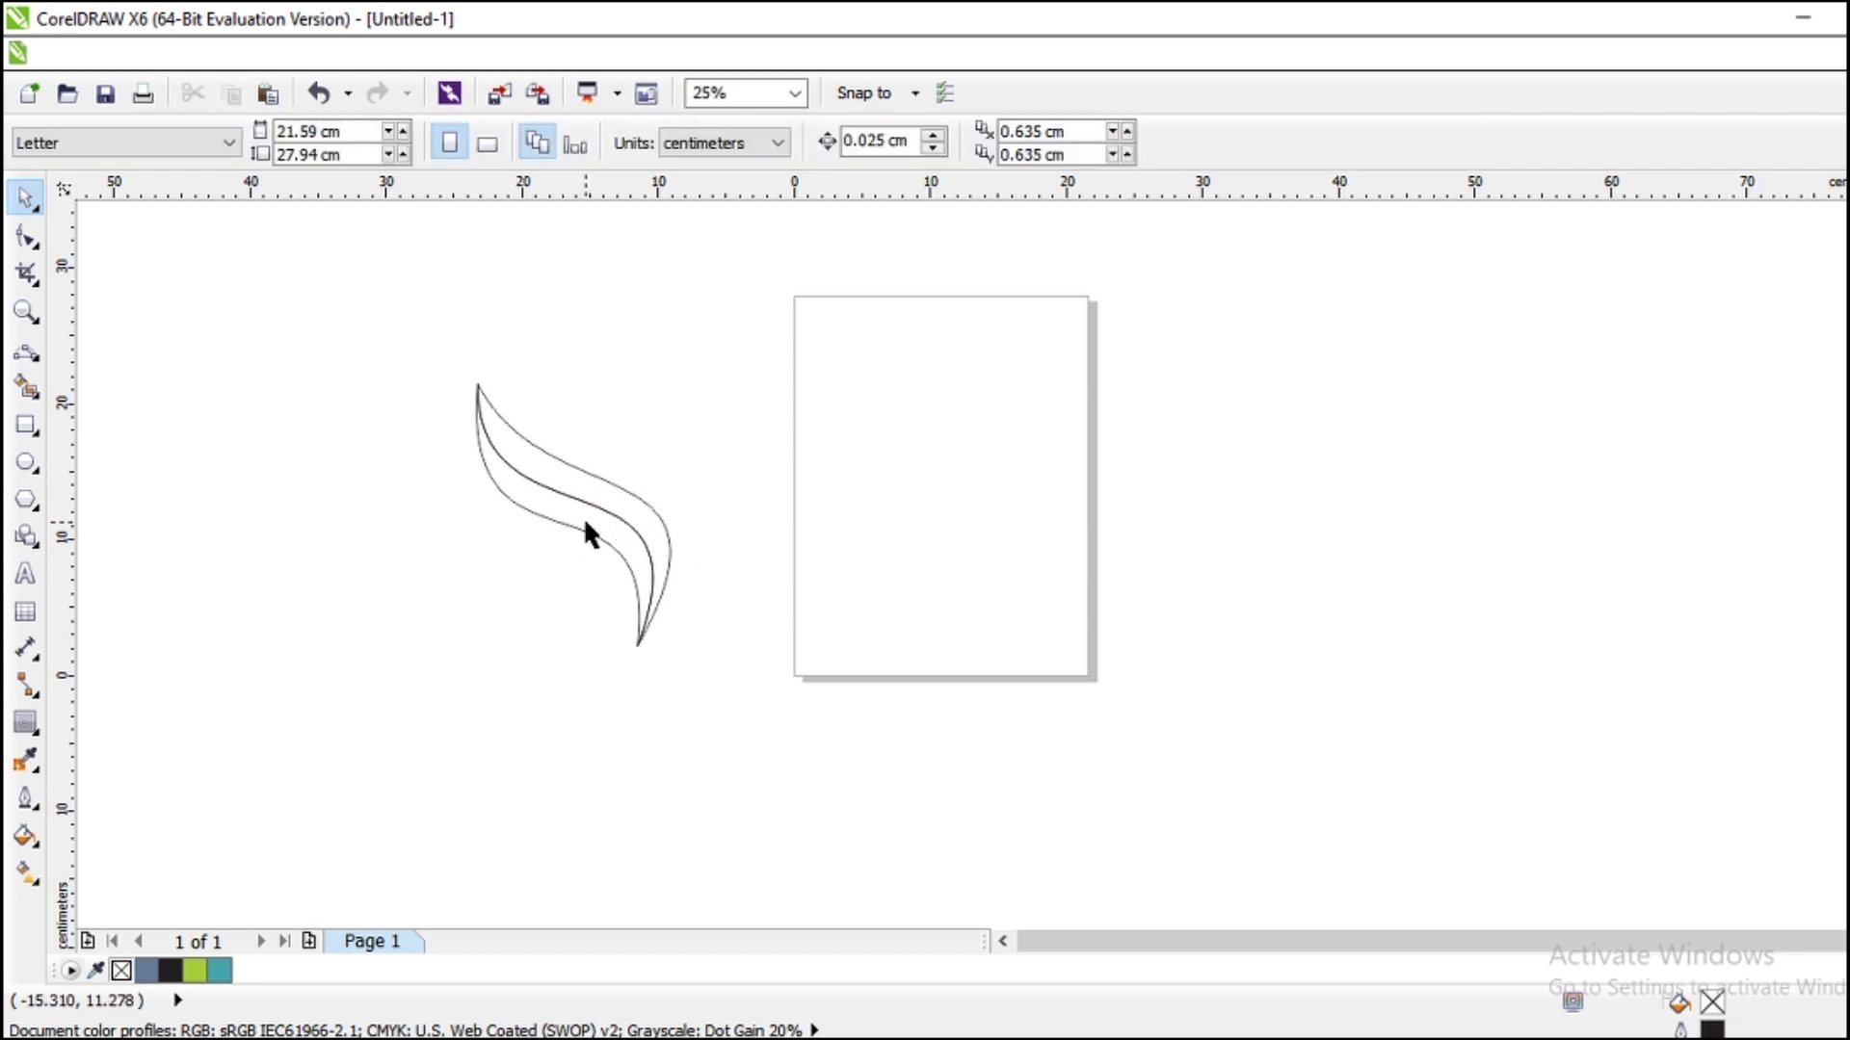
left_click(541, 464)
left_click(1310, 143)
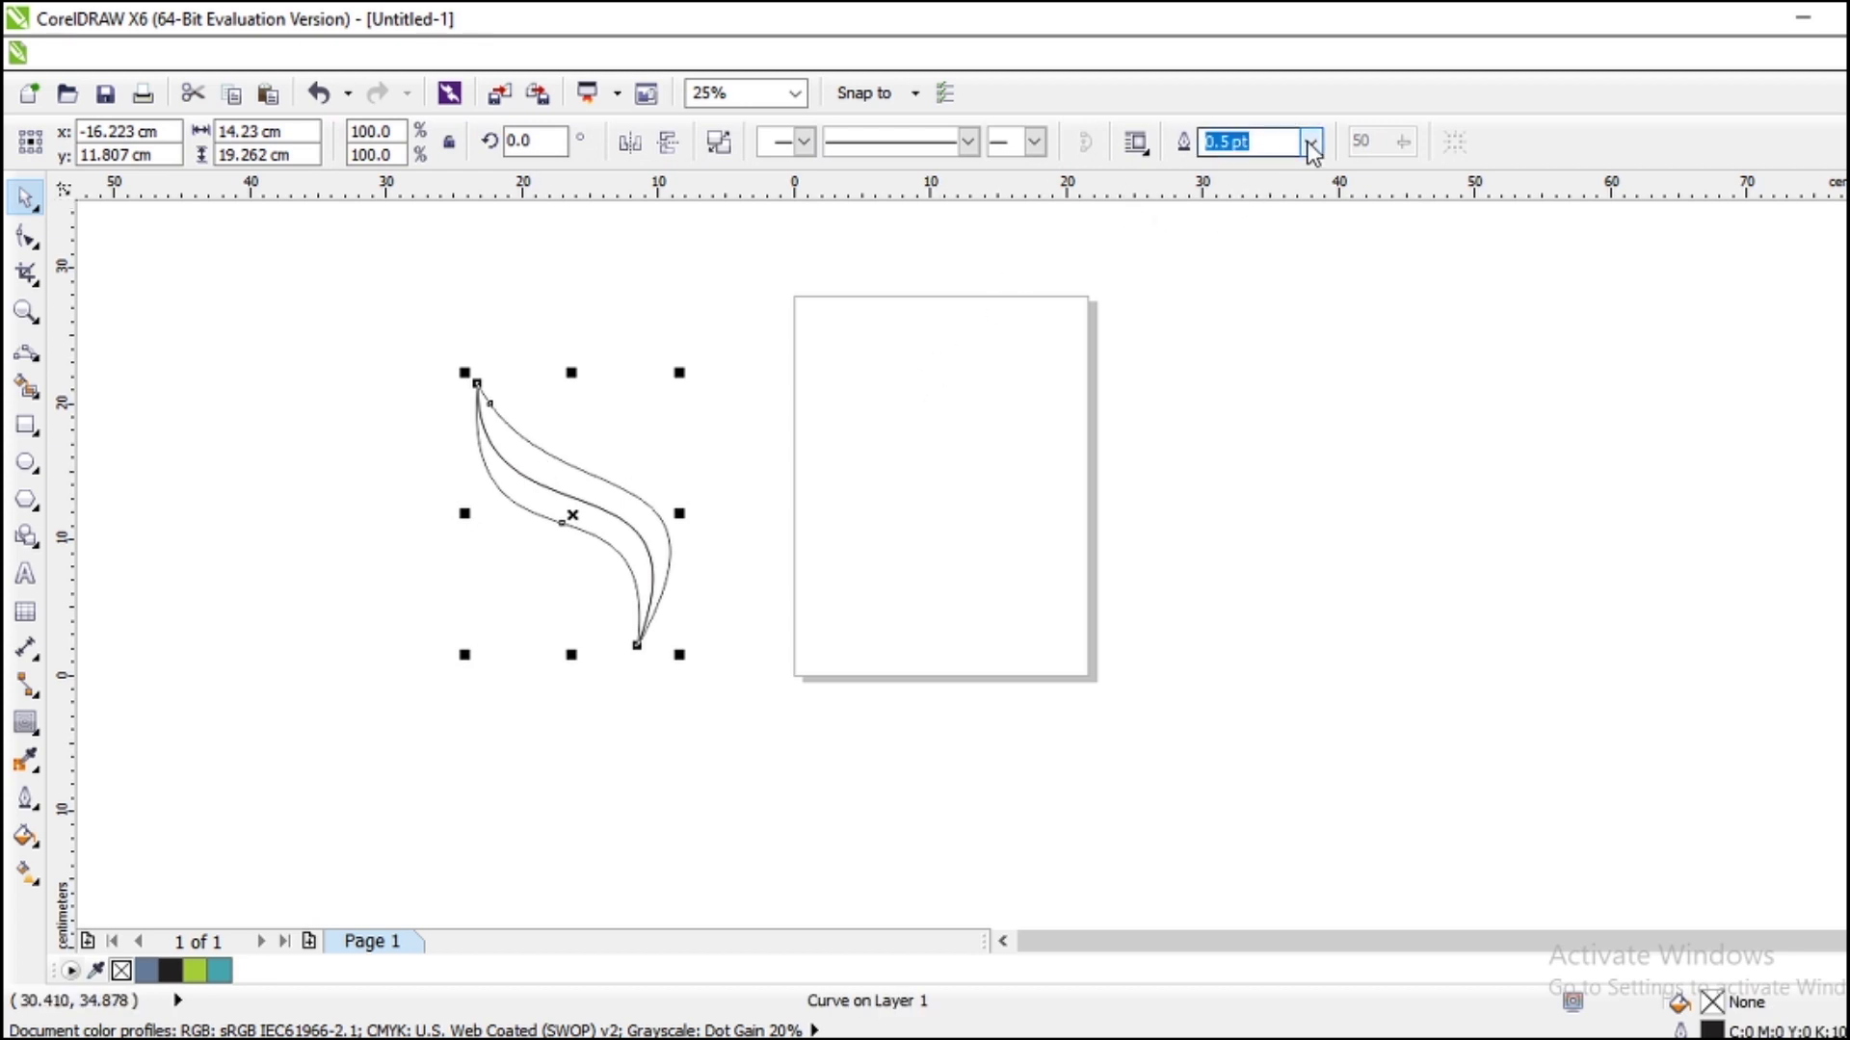
left_click(1283, 167)
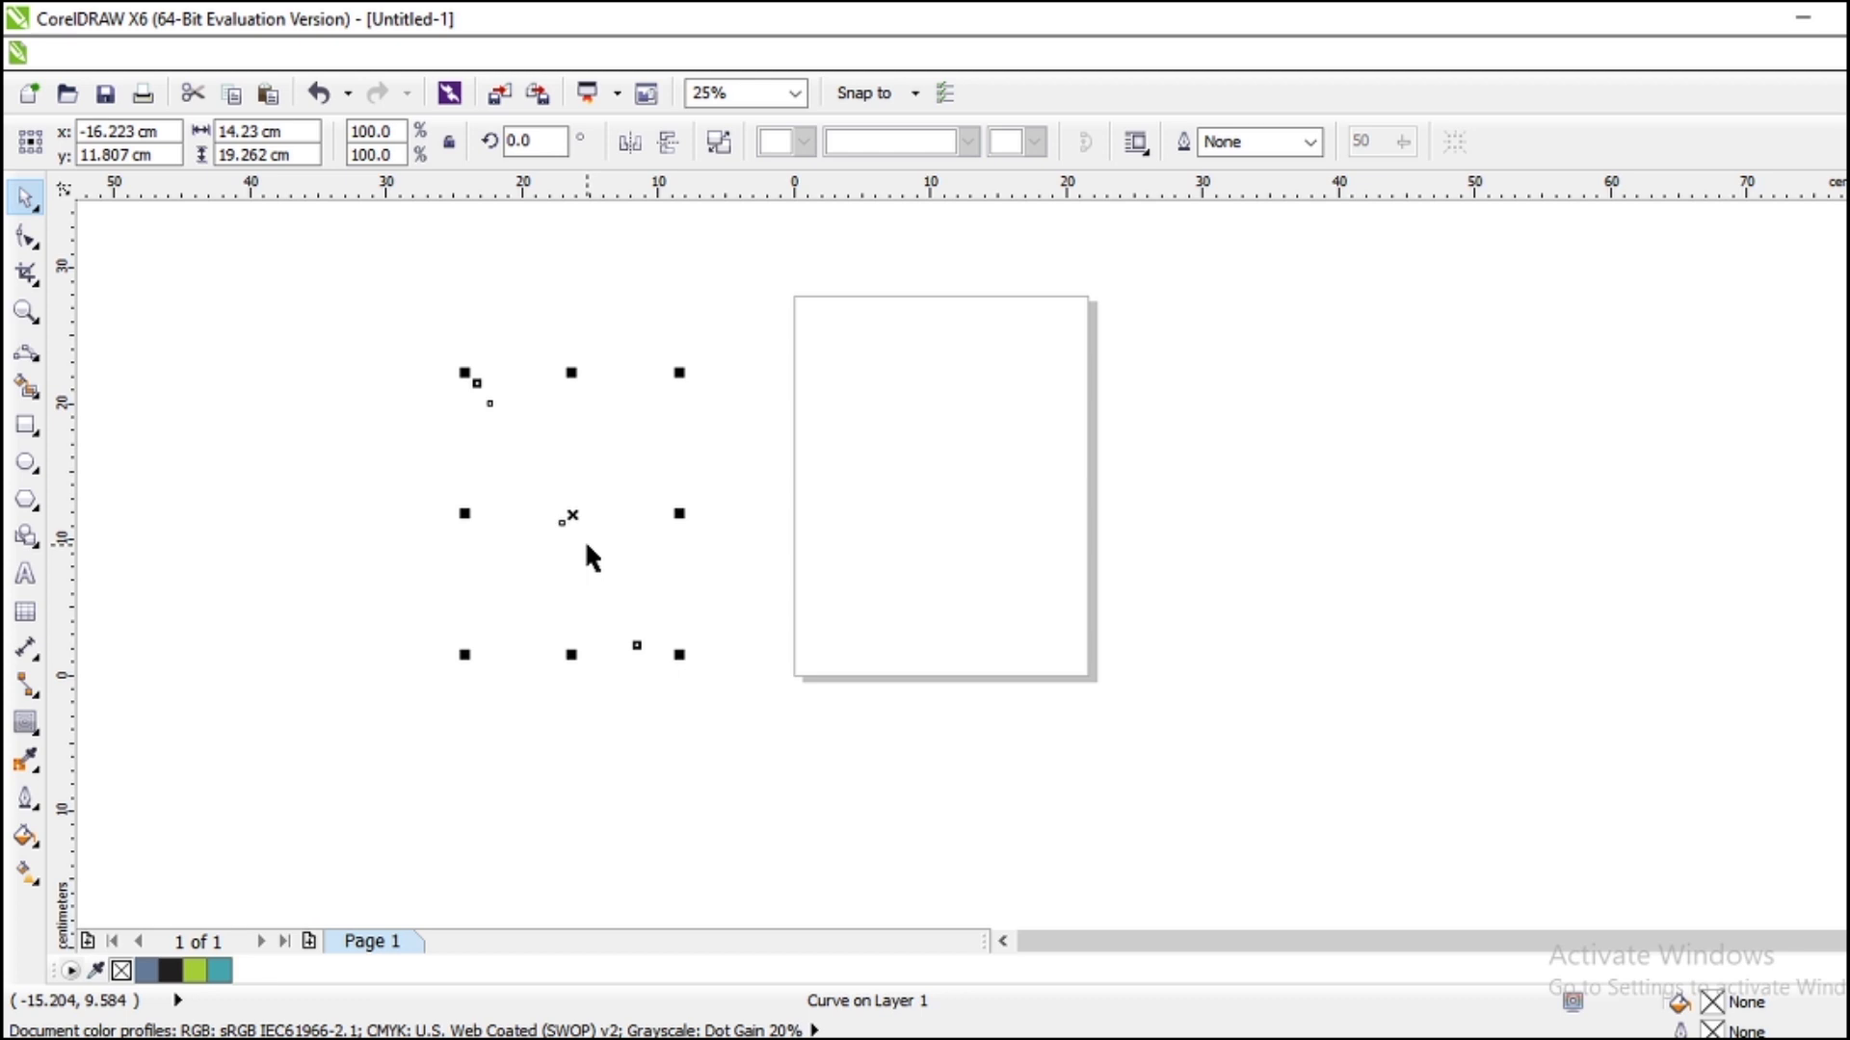
key("ctrl+z")
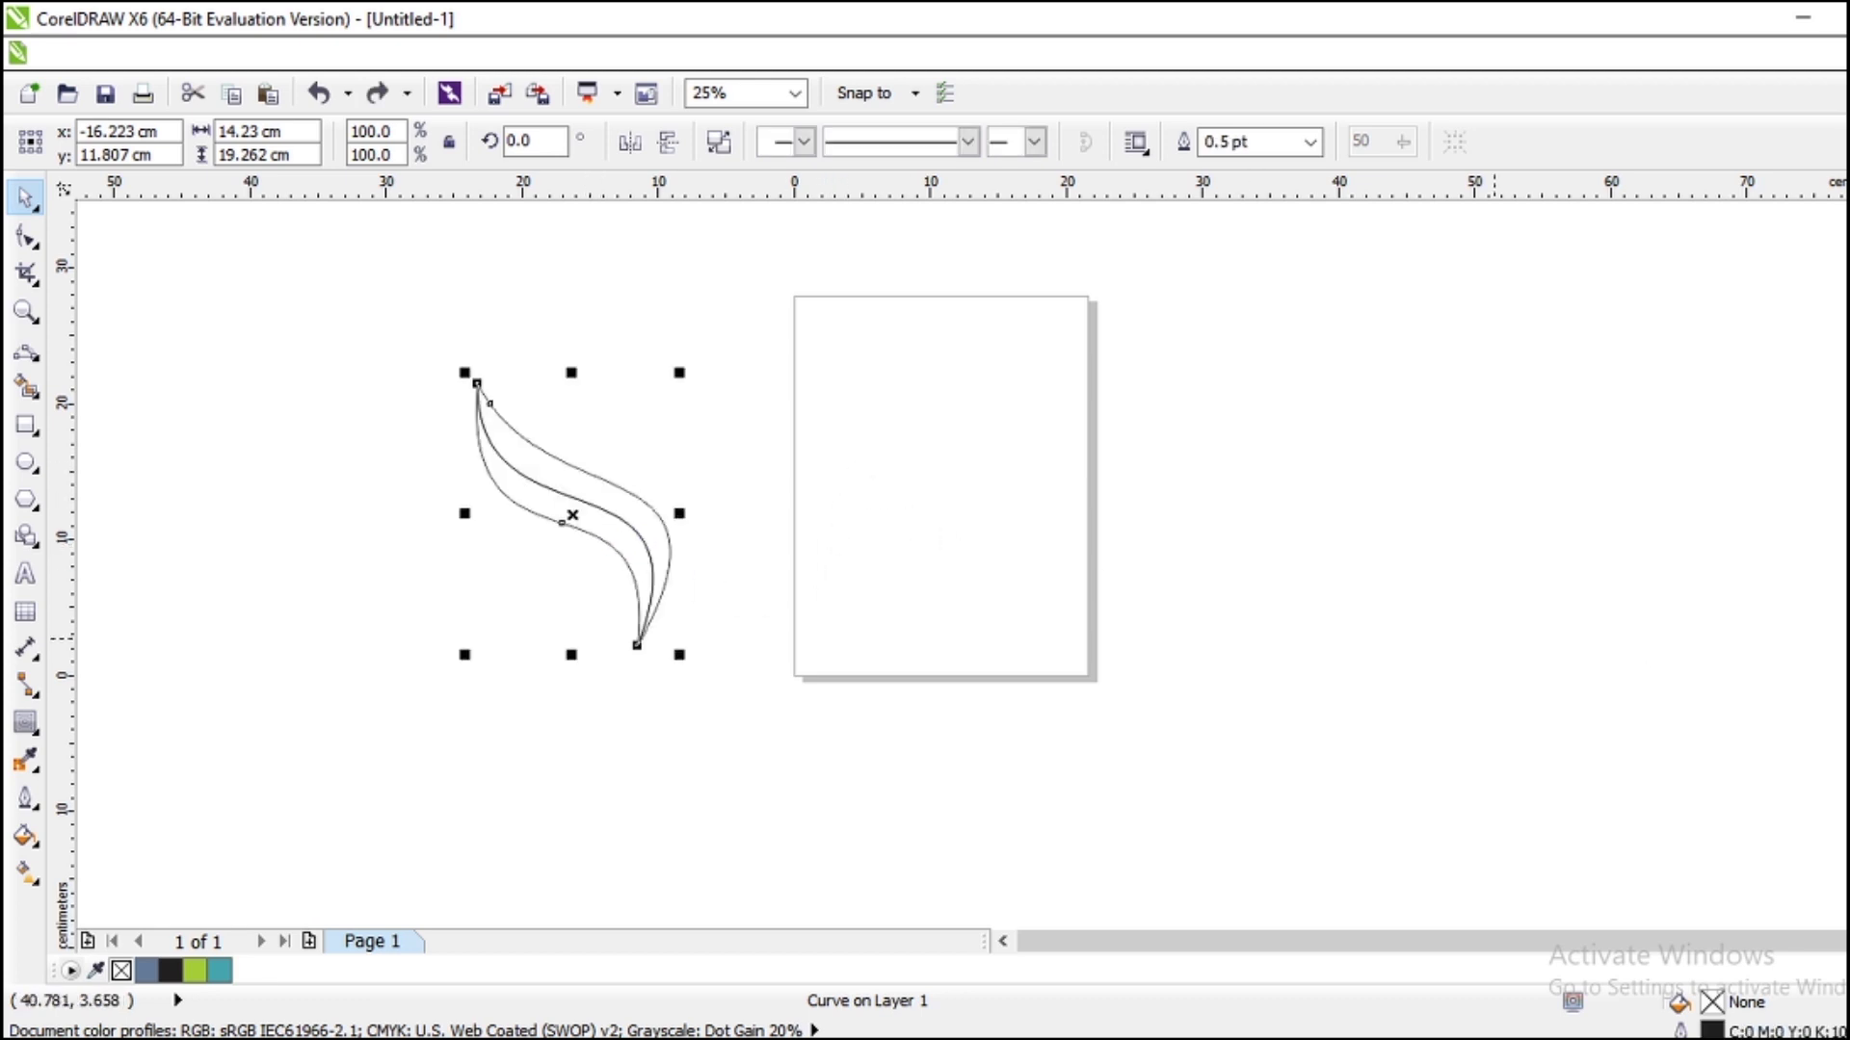
Fill the trimmed leaf with turquoise (C:60 M:0 Y:20) and set its outline width to None.
left_click(1842, 660)
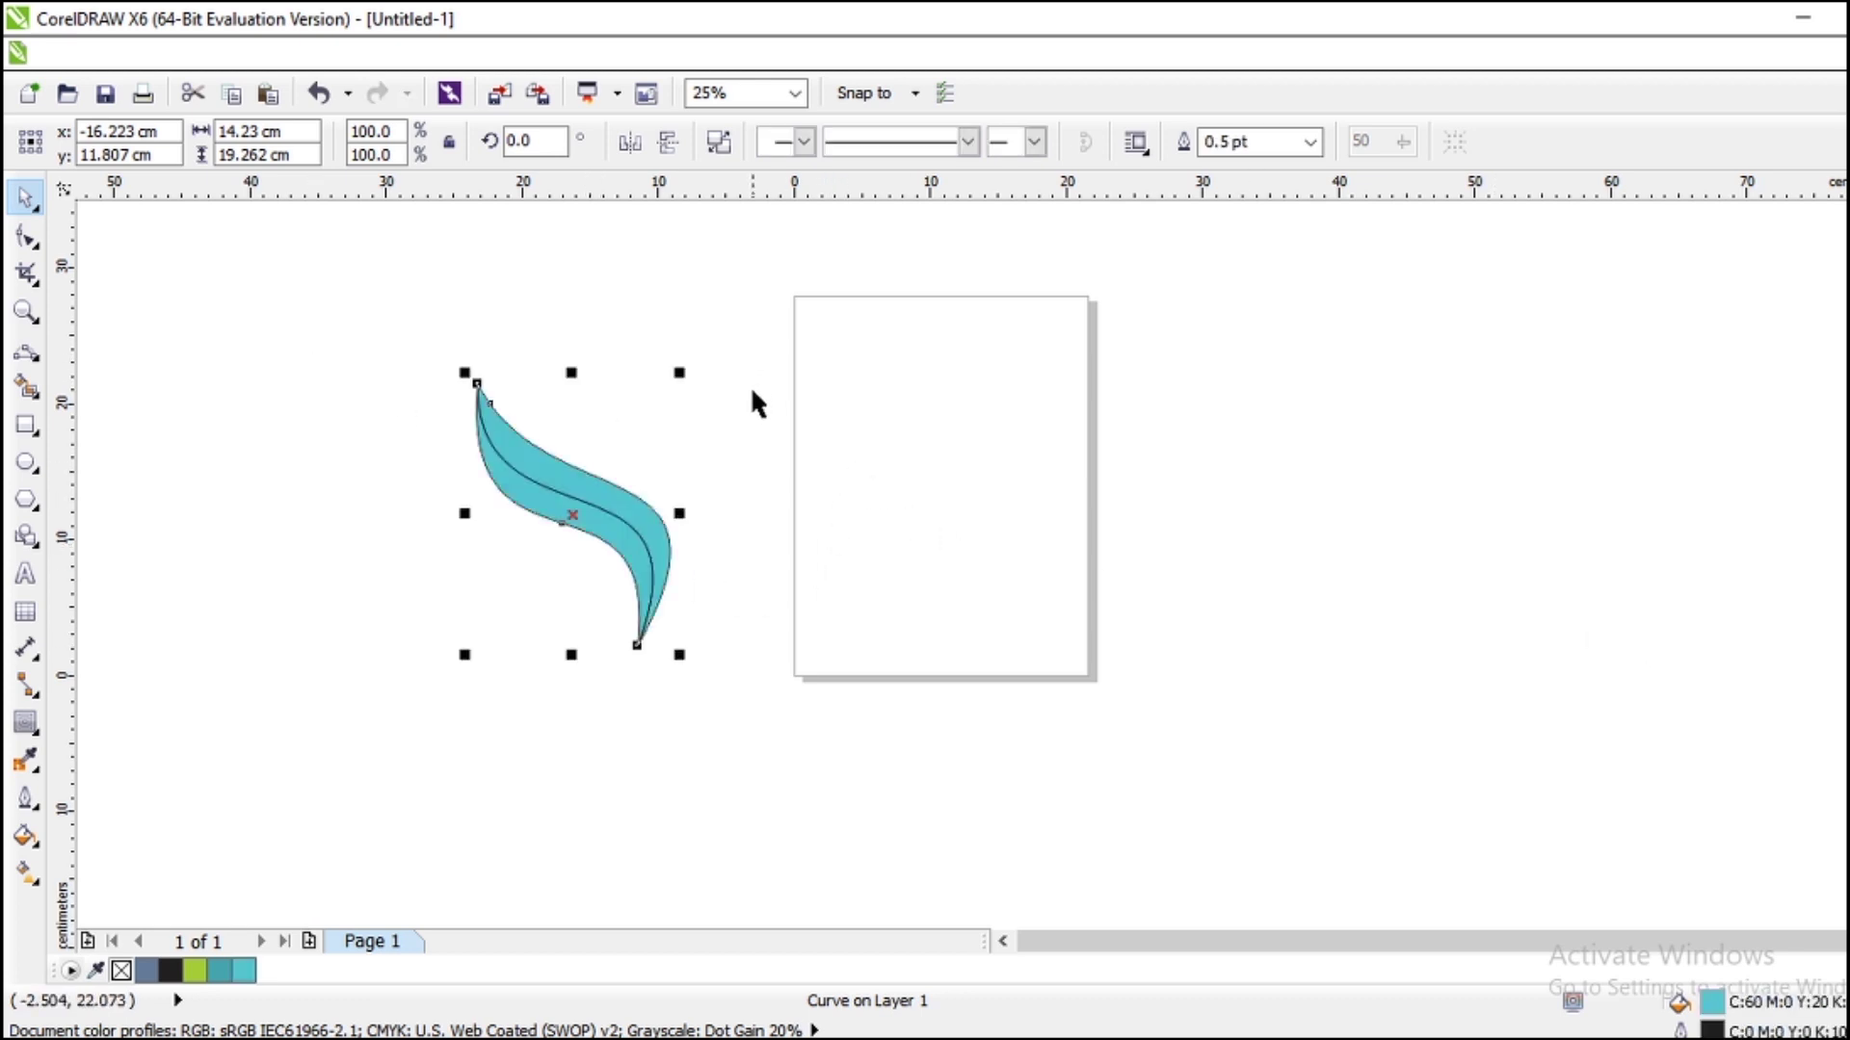
left_click(1311, 144)
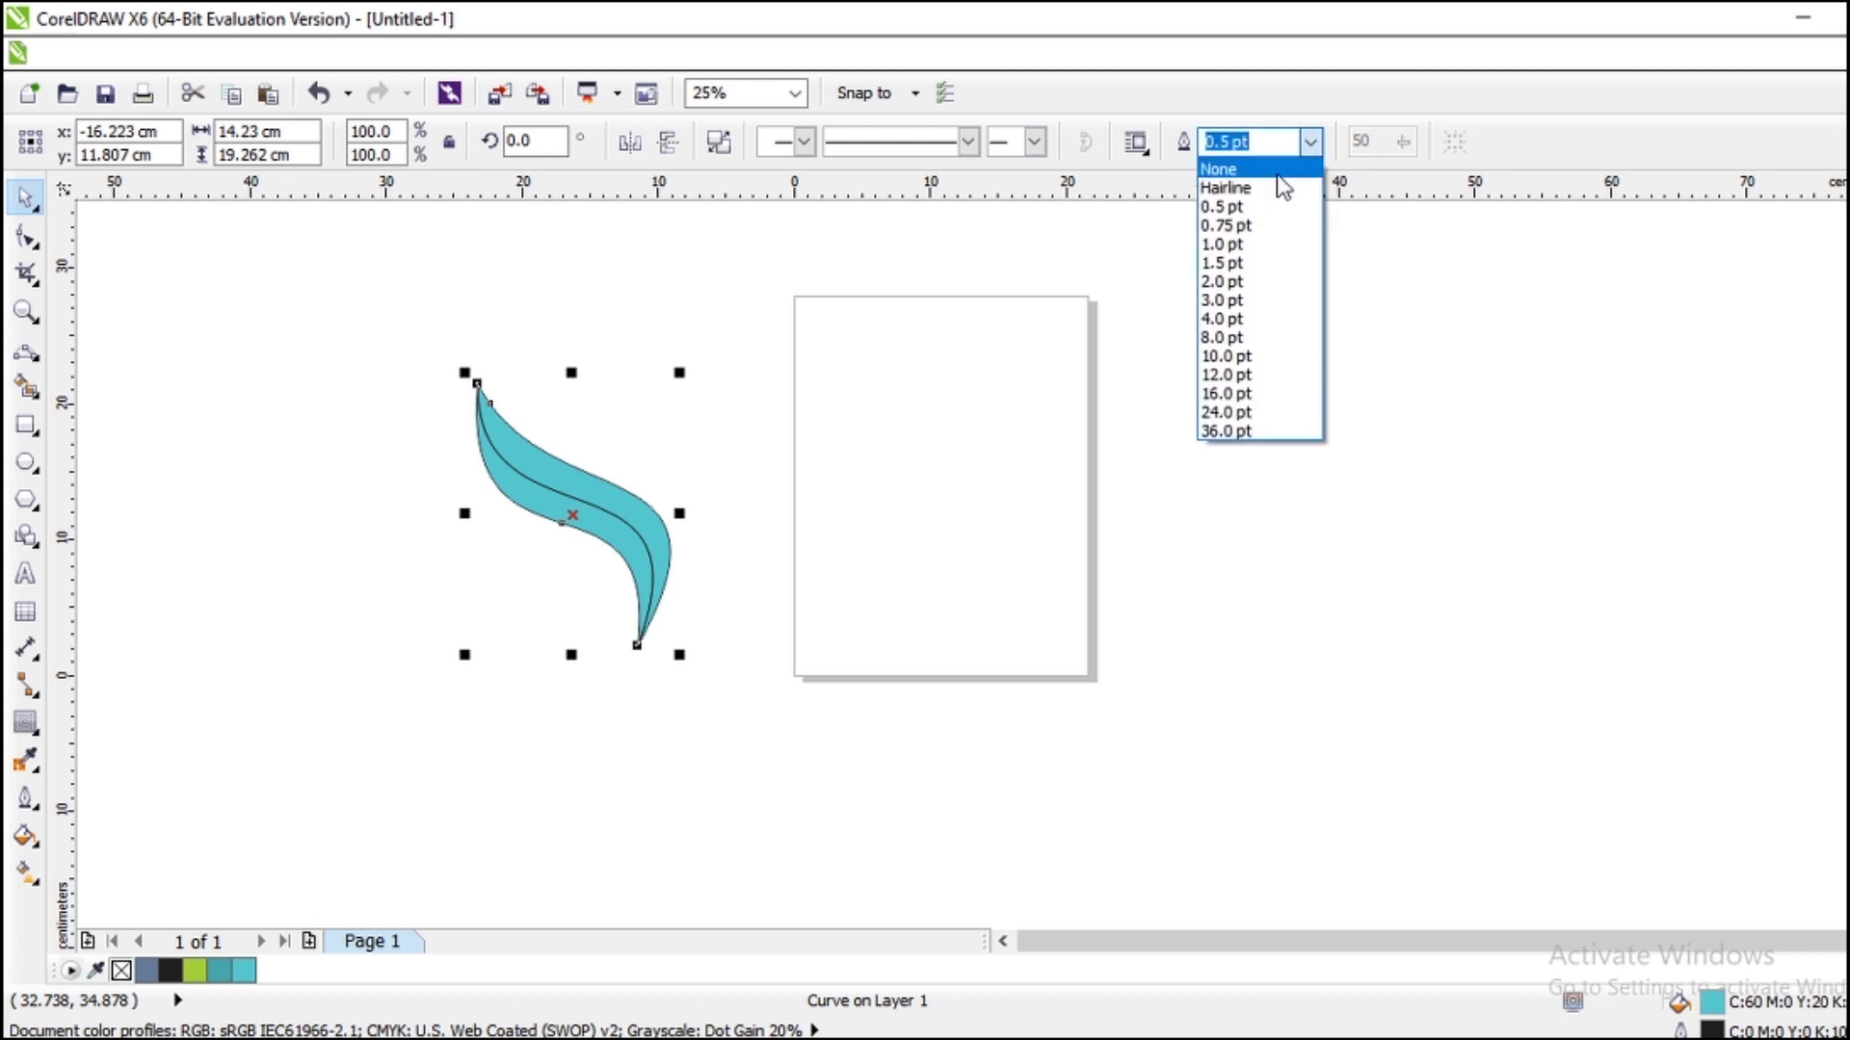
left_click(1276, 169)
left_click(751, 429)
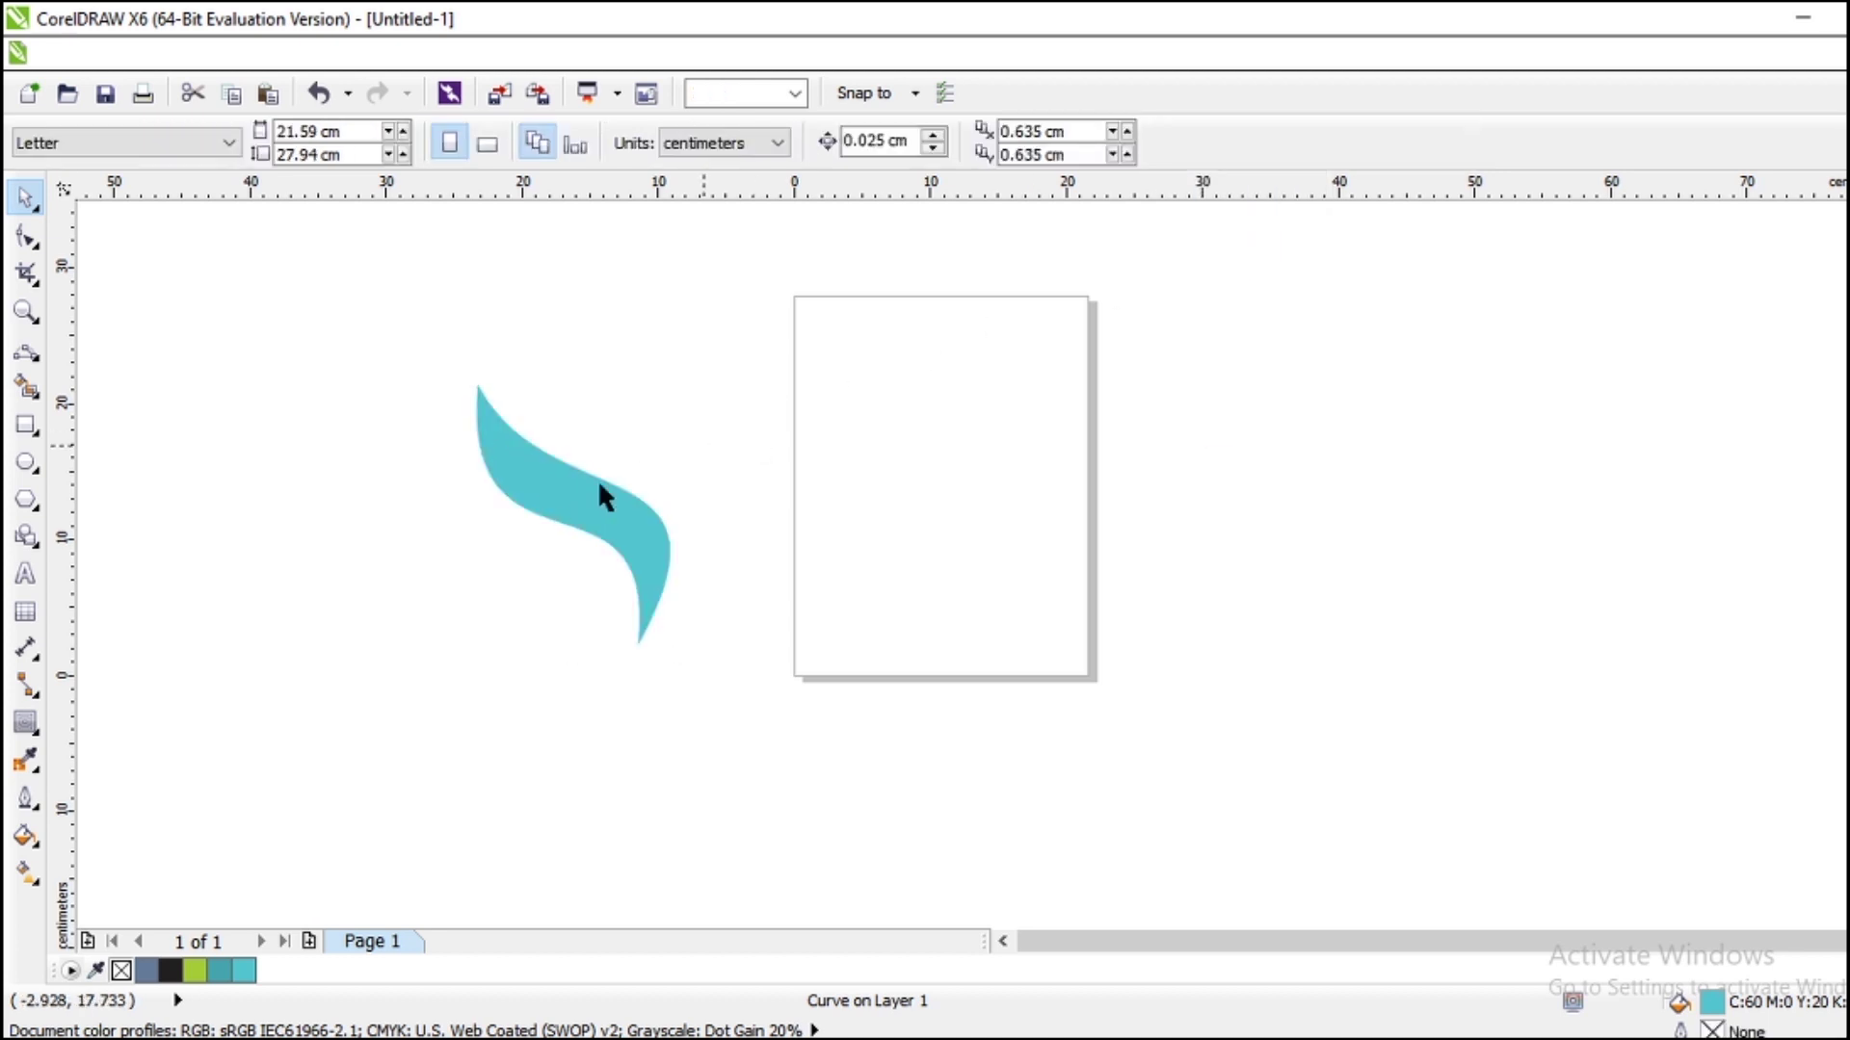
Break the turquoise leaf apart into its two separate halves.
left_click(570, 508)
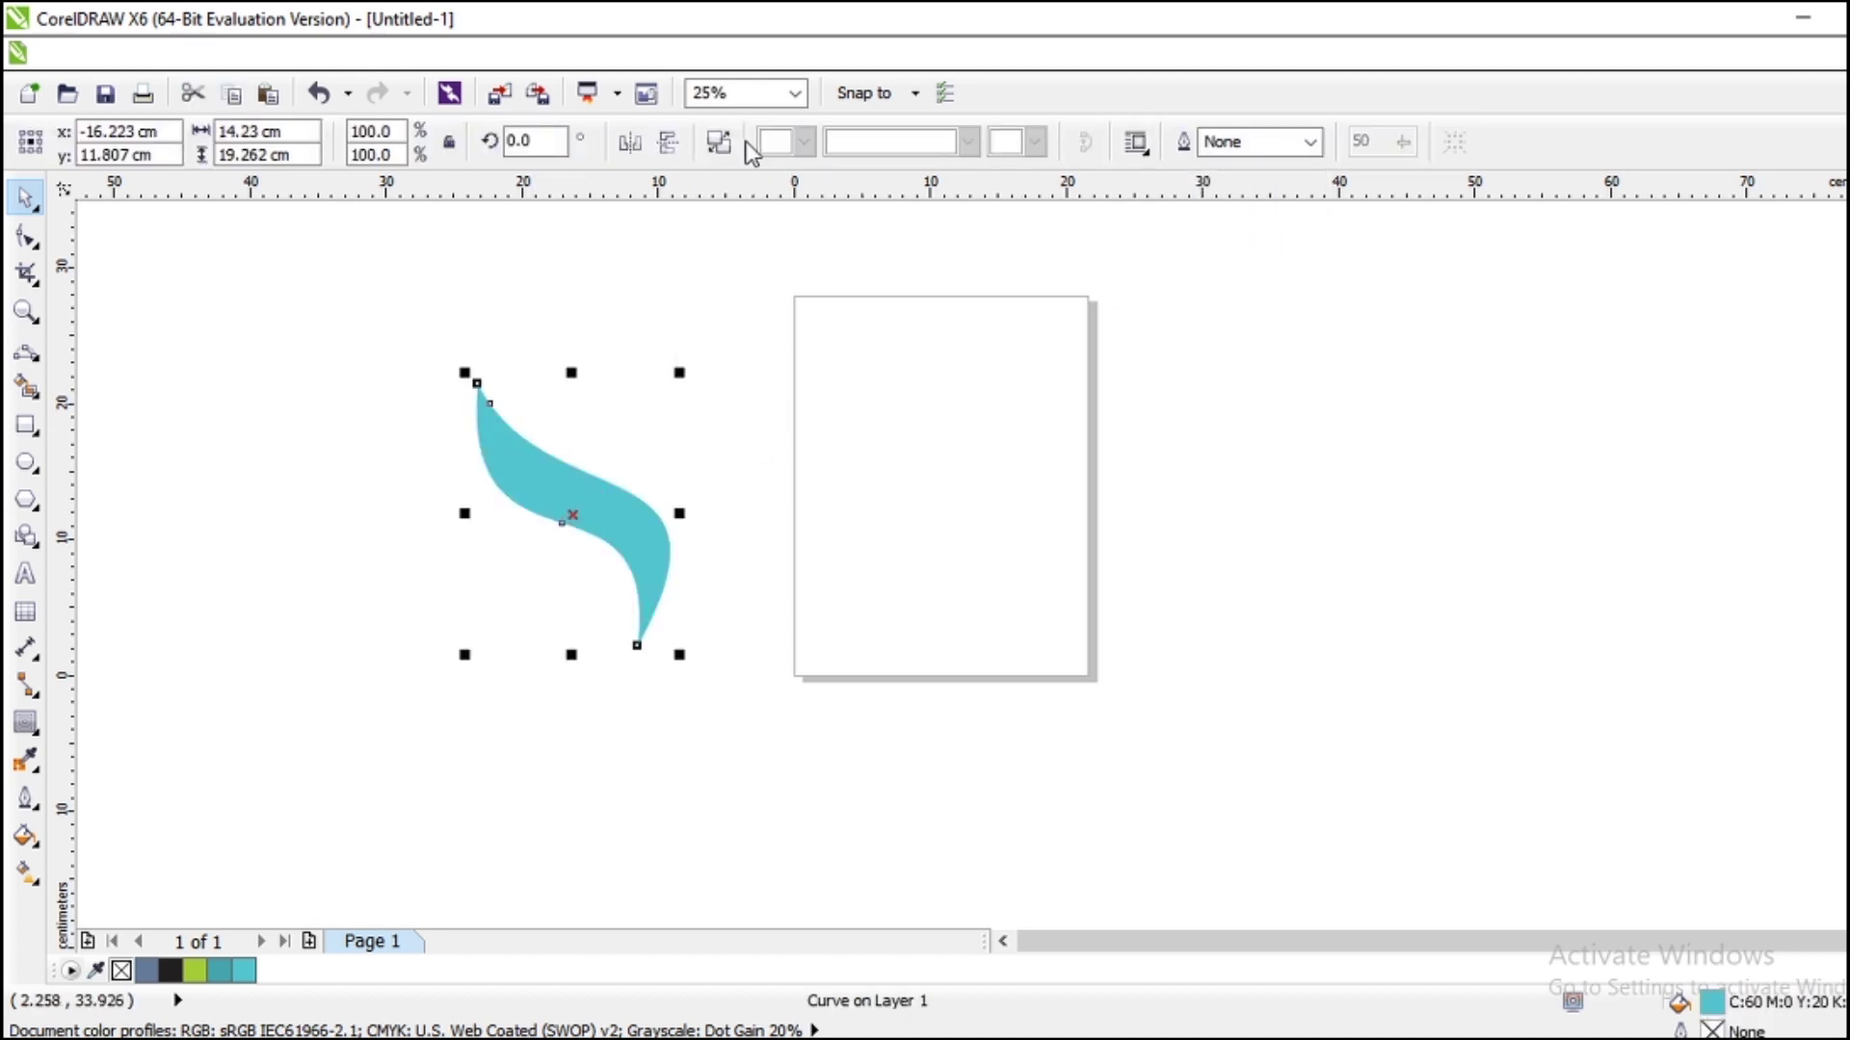
left_click(718, 144)
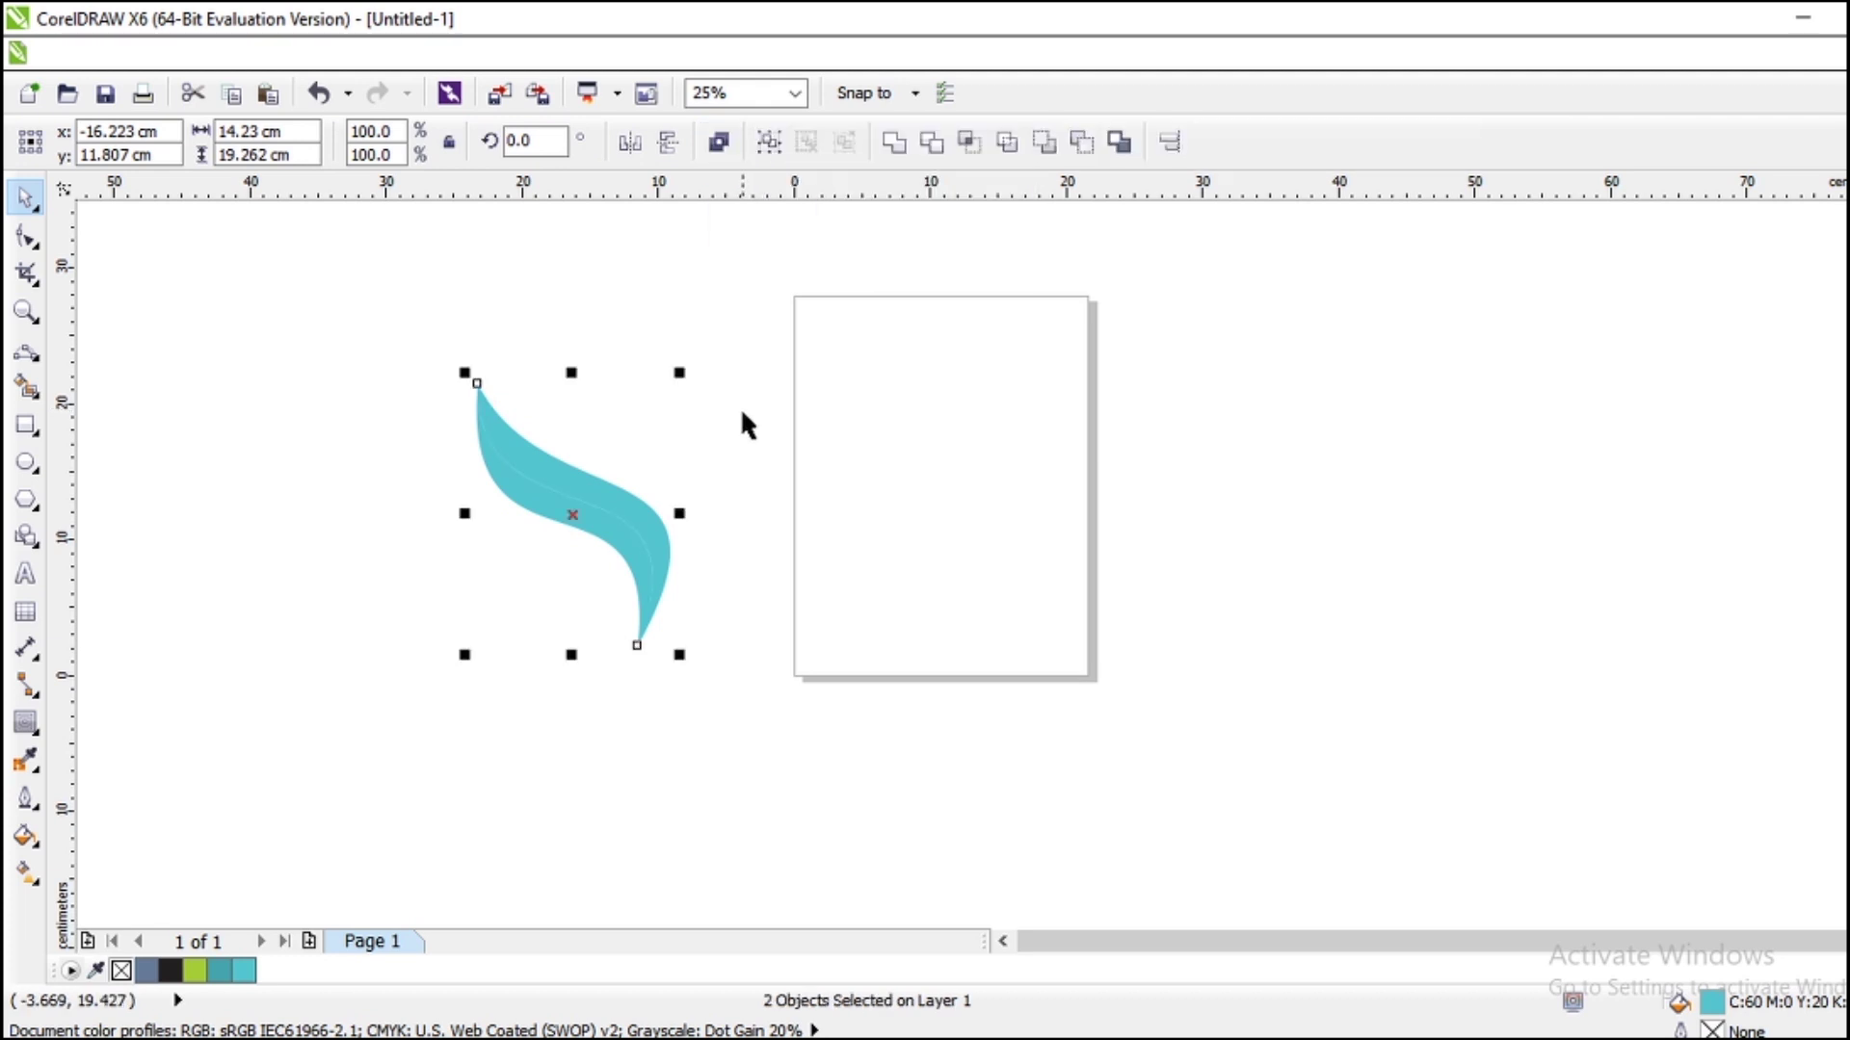
left_click(709, 462)
Fill the leaf's upper-right half with orange (C:0 M:60 Y:100).
left_click(649, 524)
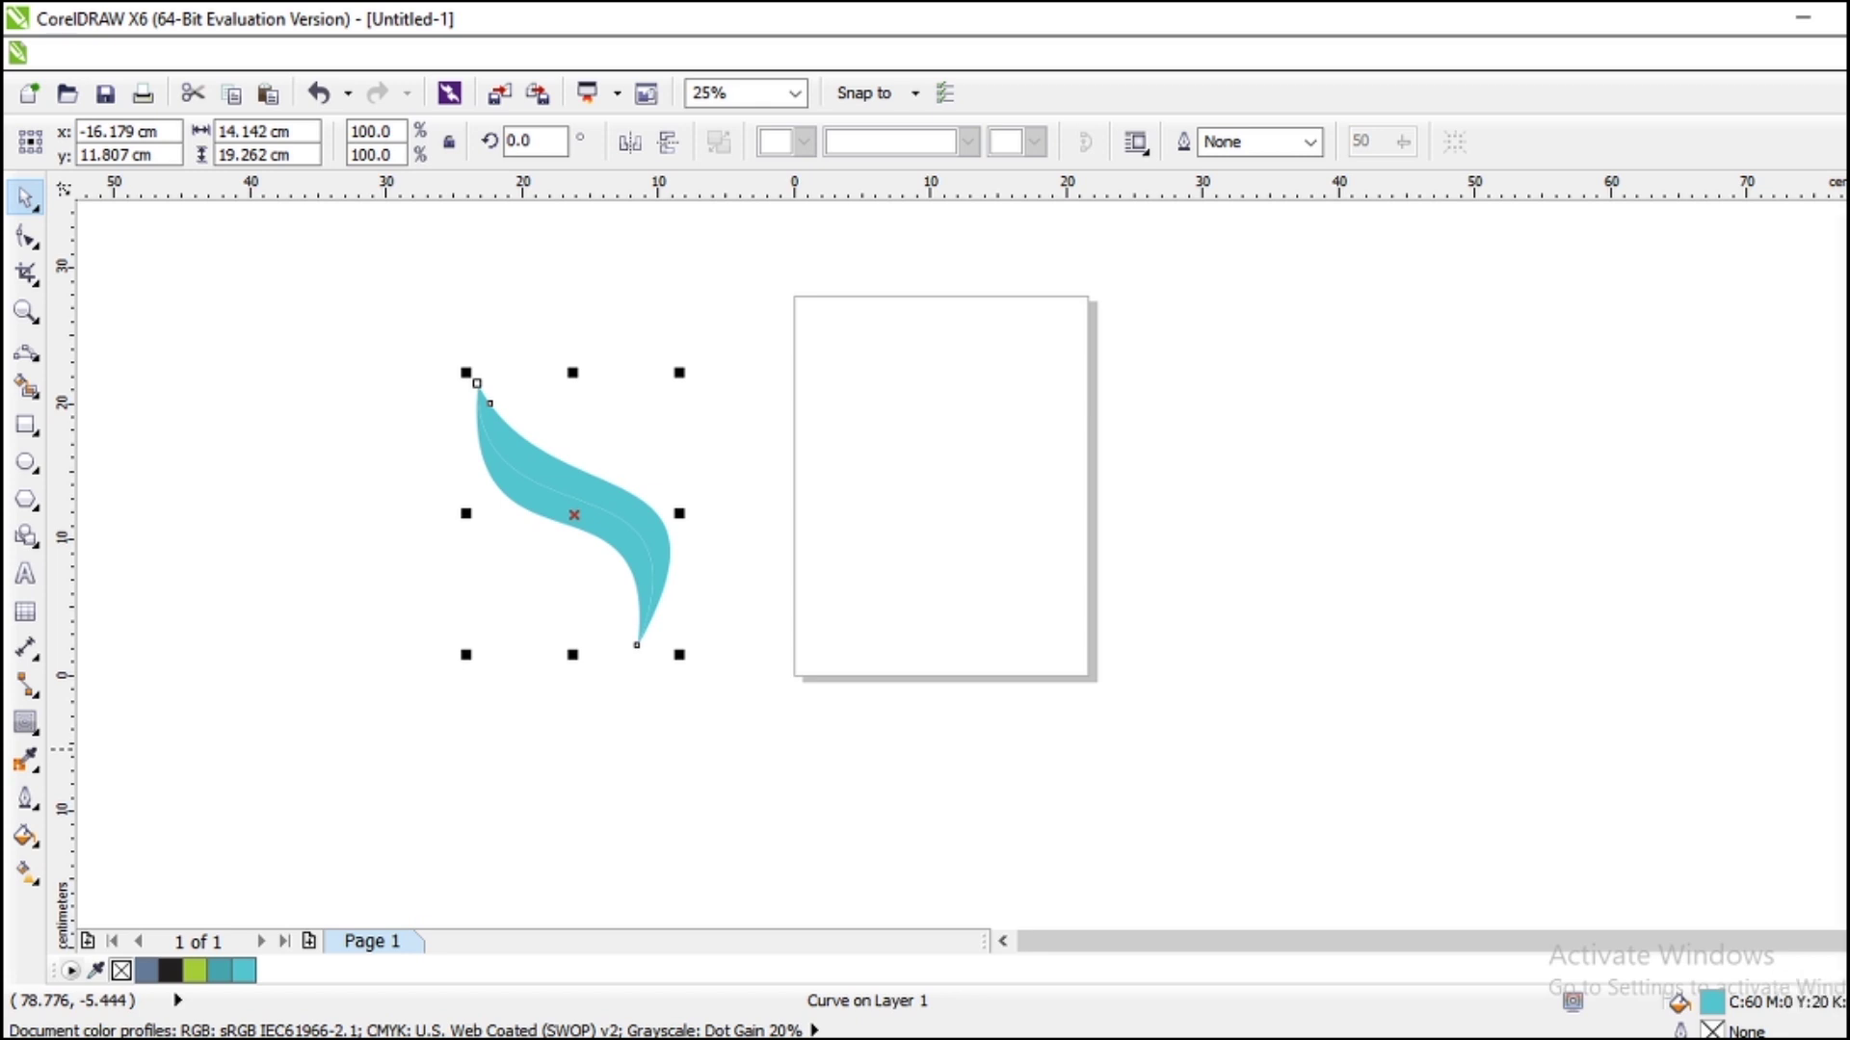
left_click(1847, 604)
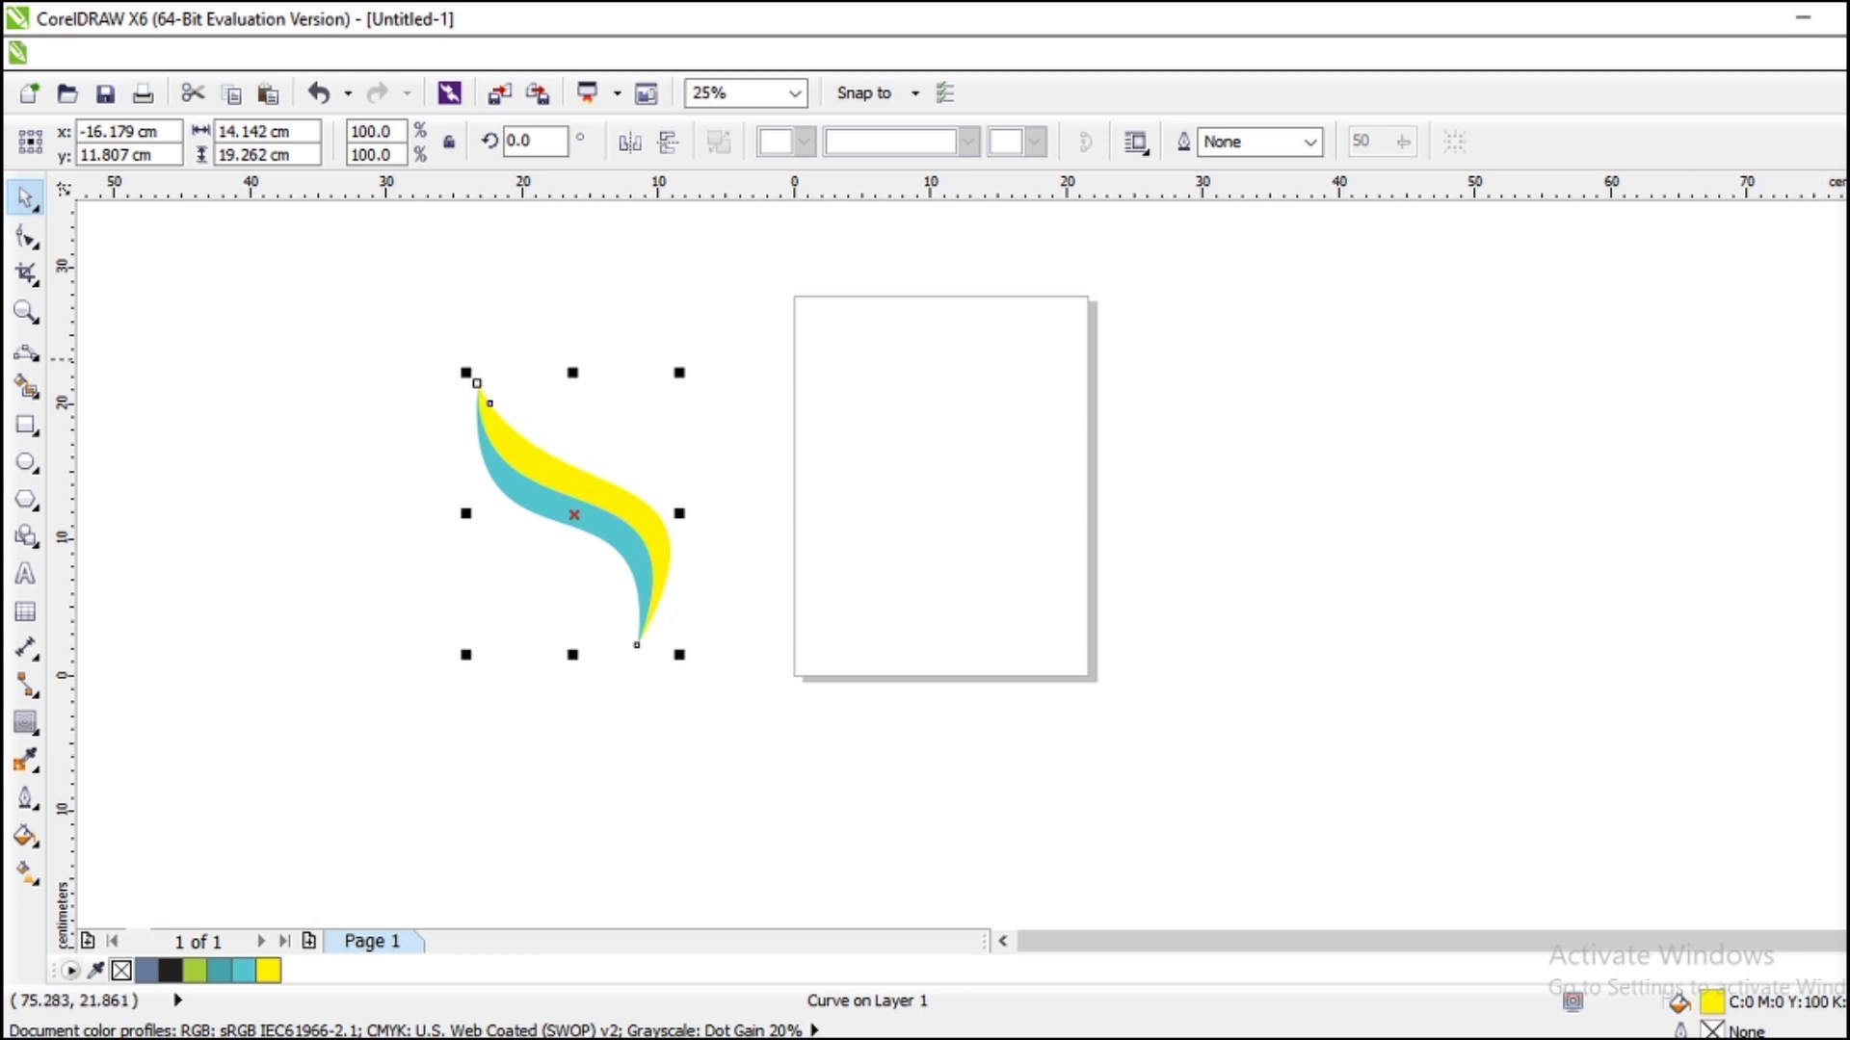
left_click(1848, 616)
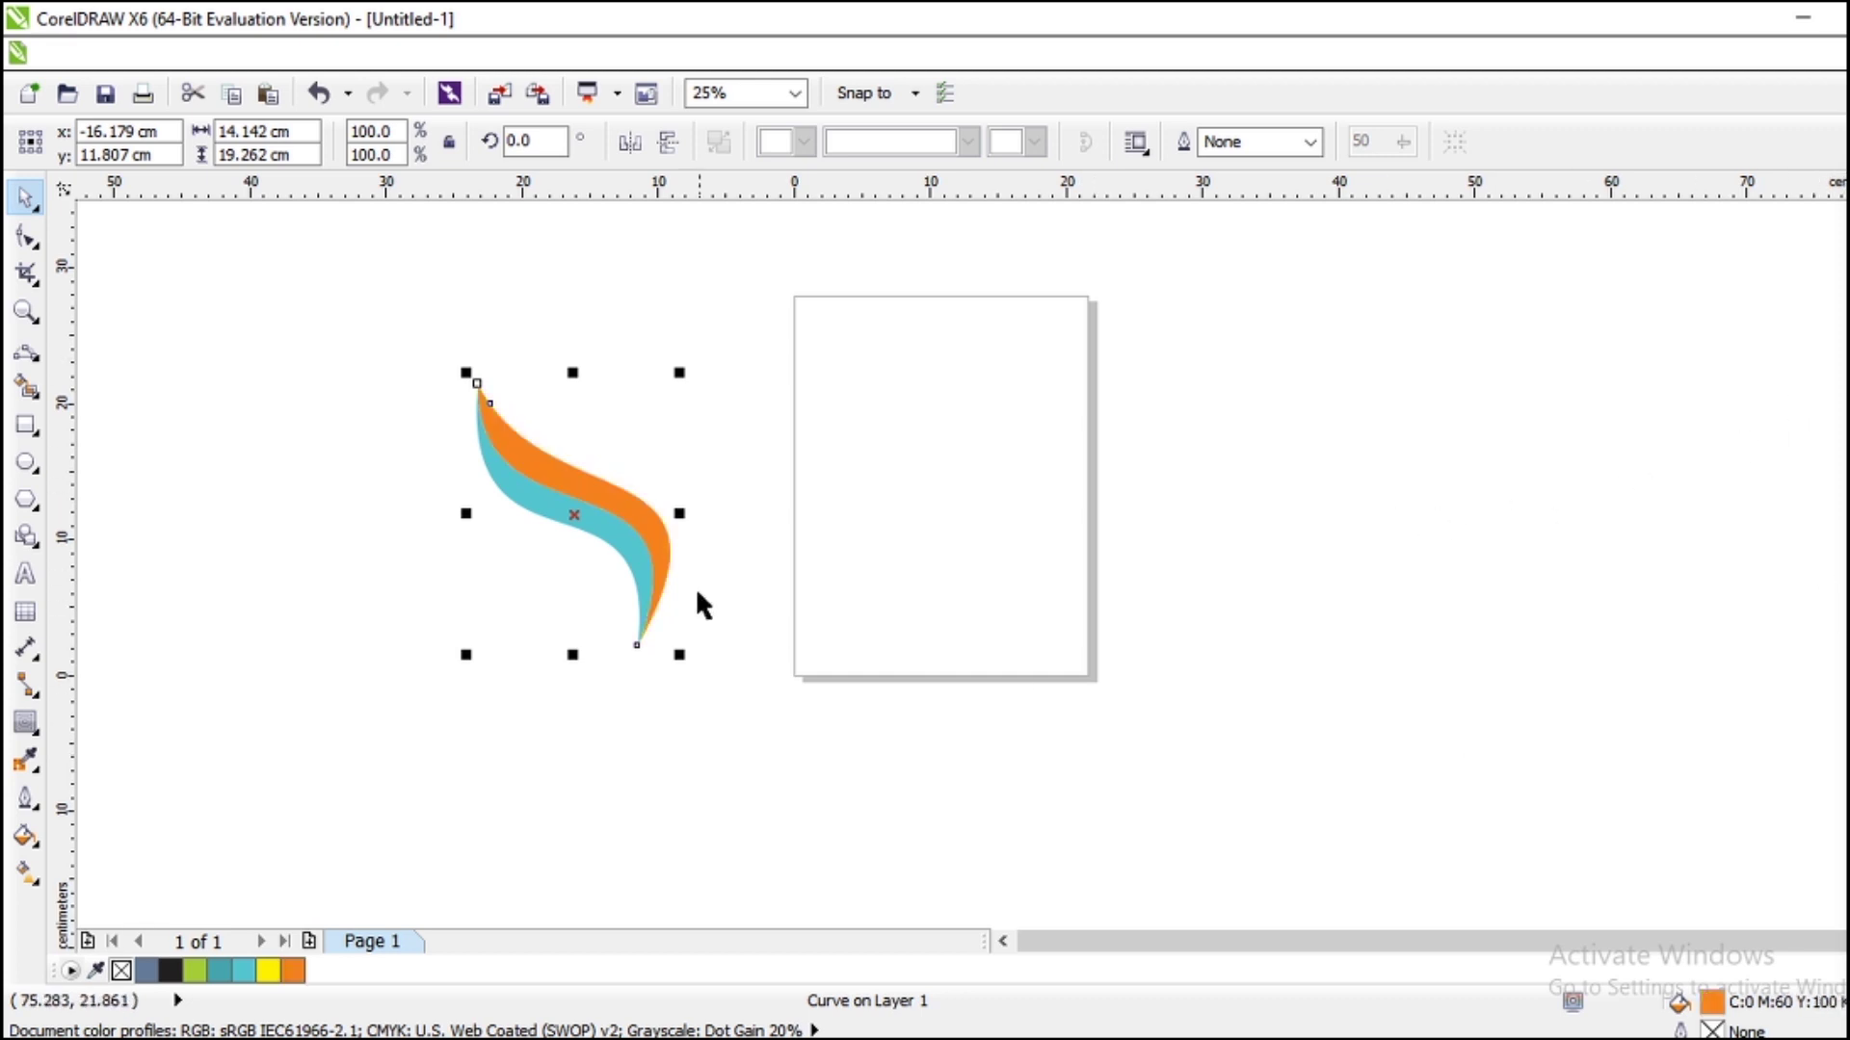
Select the leaf's turquoise lower-left half and fill it with orange (C:0 M:60 Y:100).
left_click(559, 638)
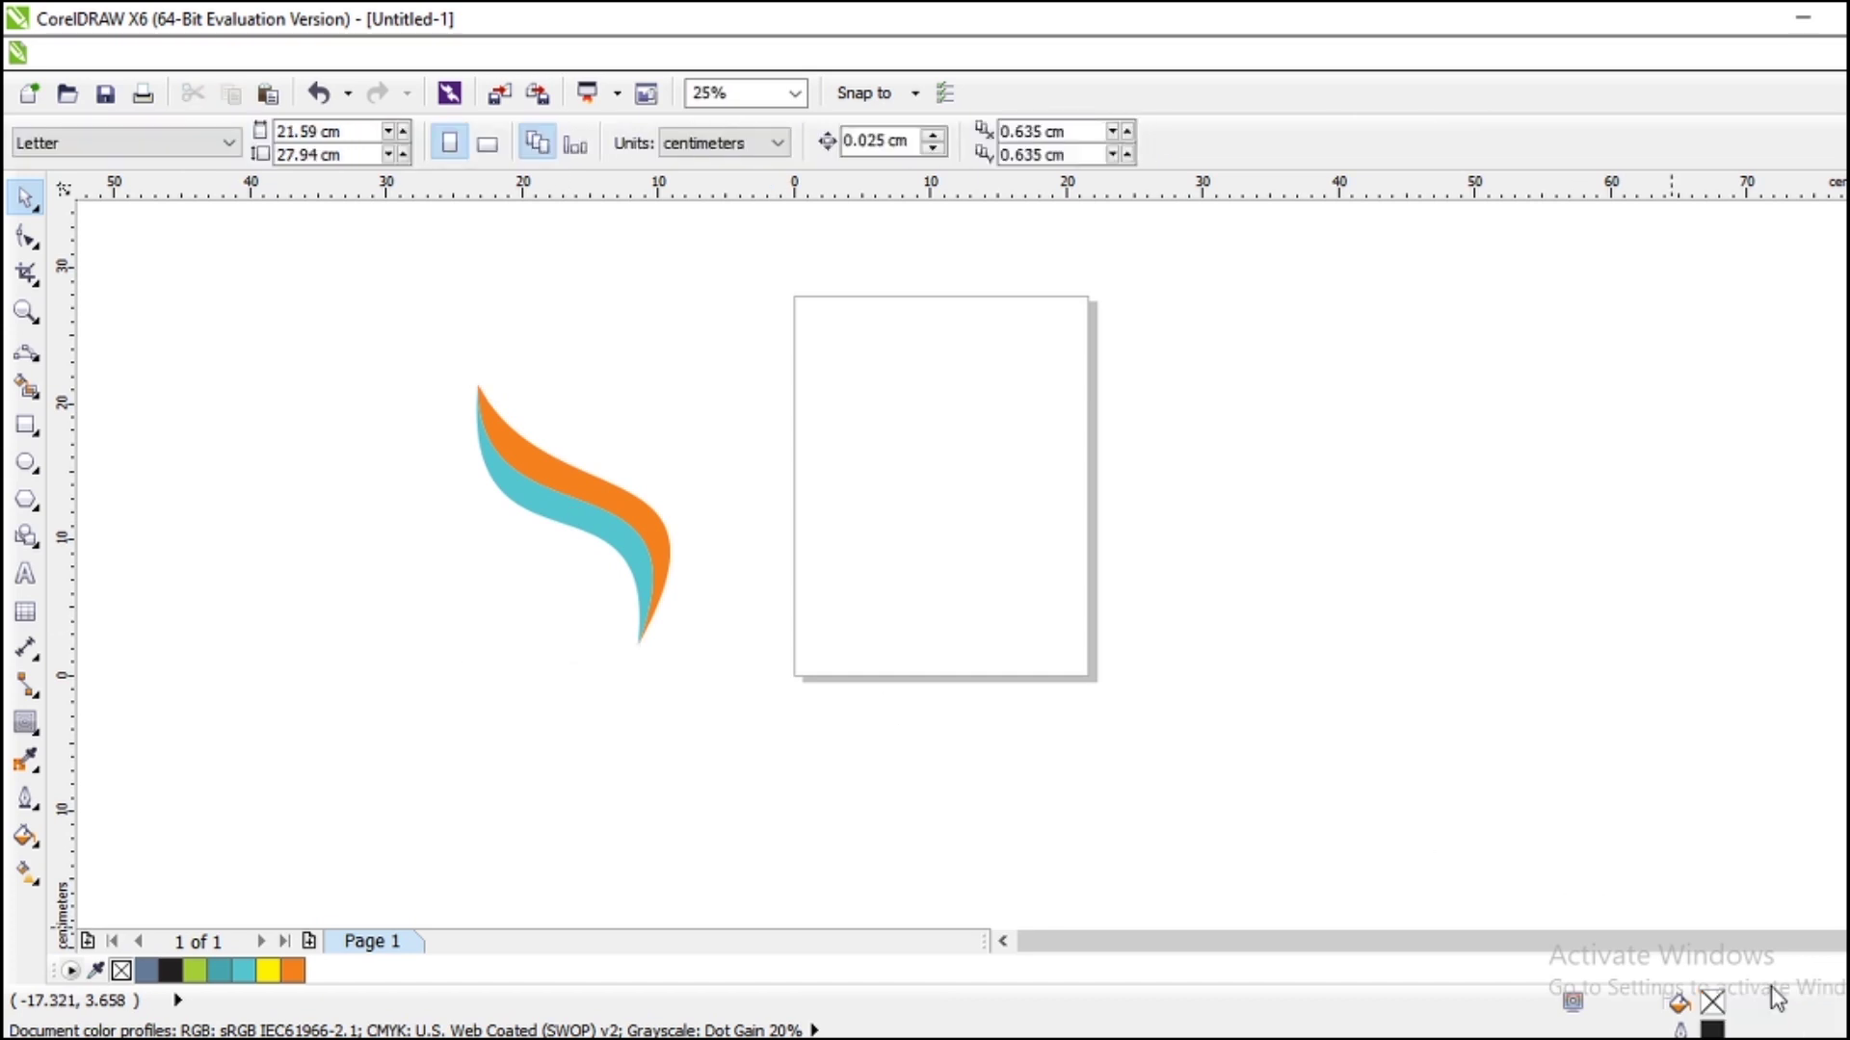
left_click(585, 516)
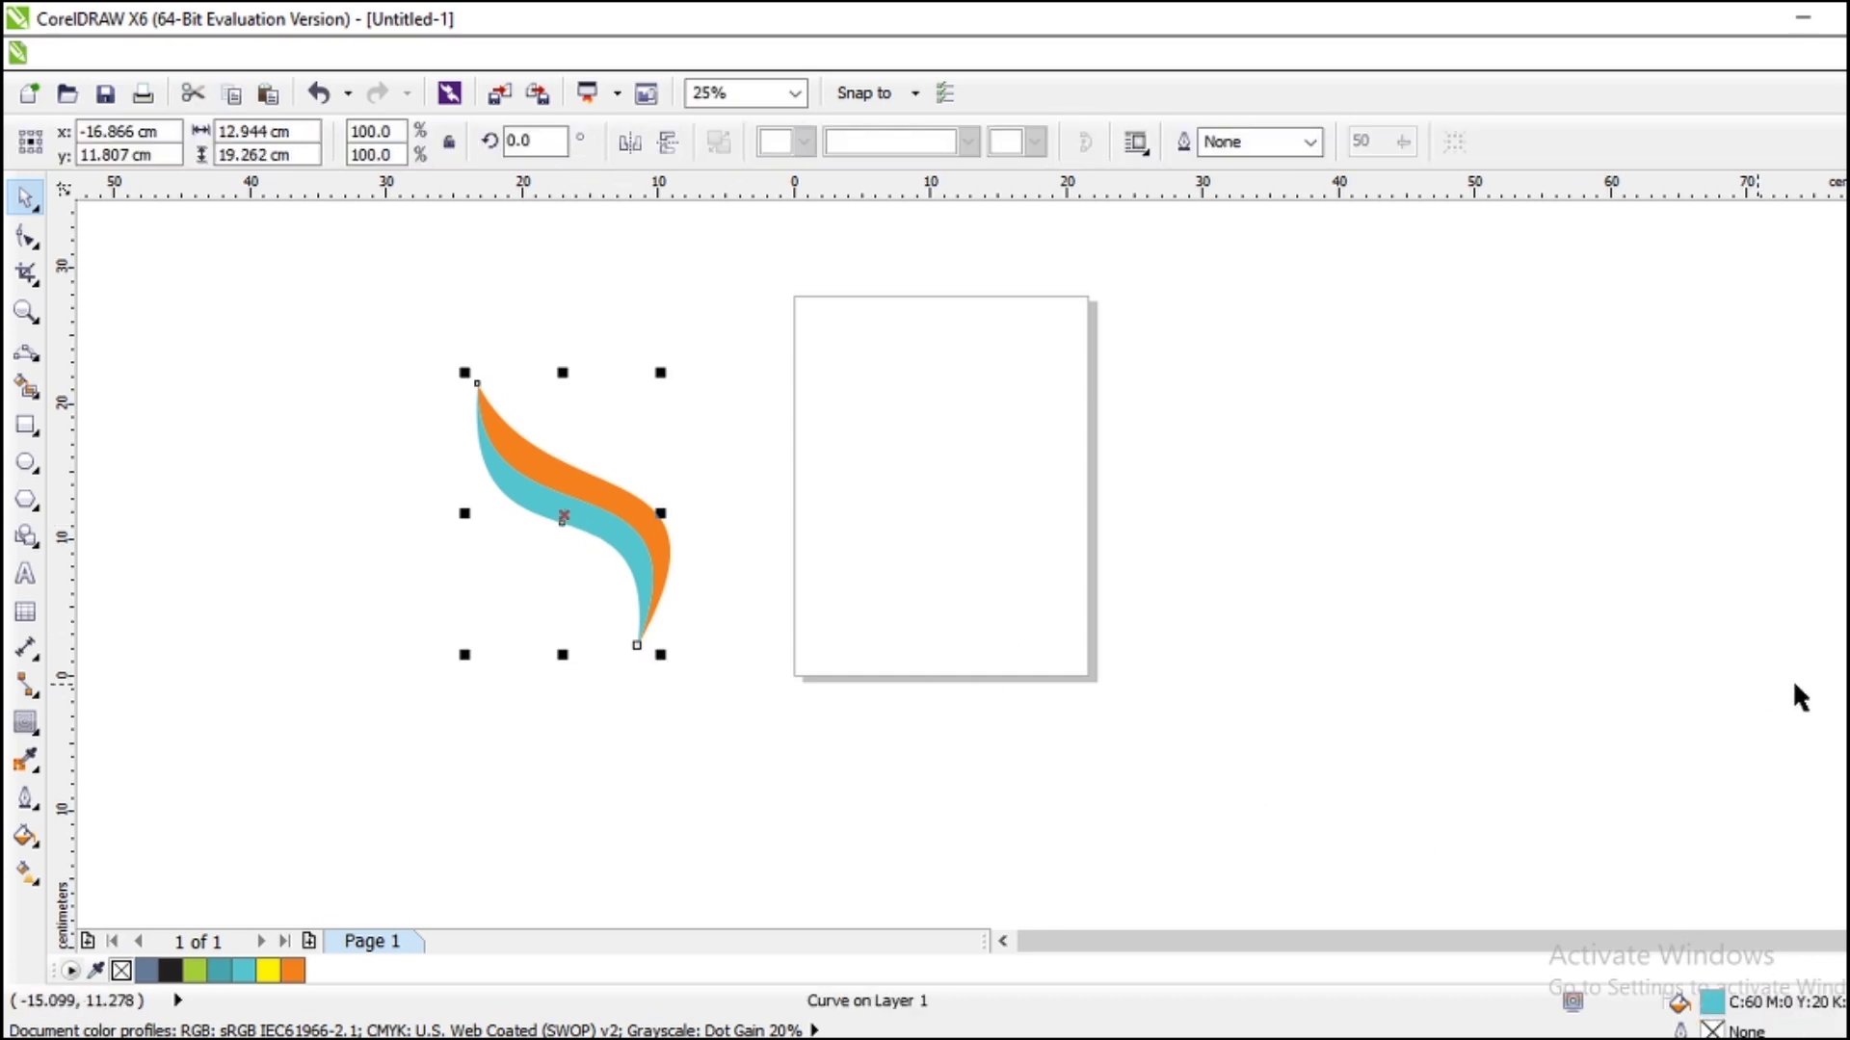
left_click(1847, 691)
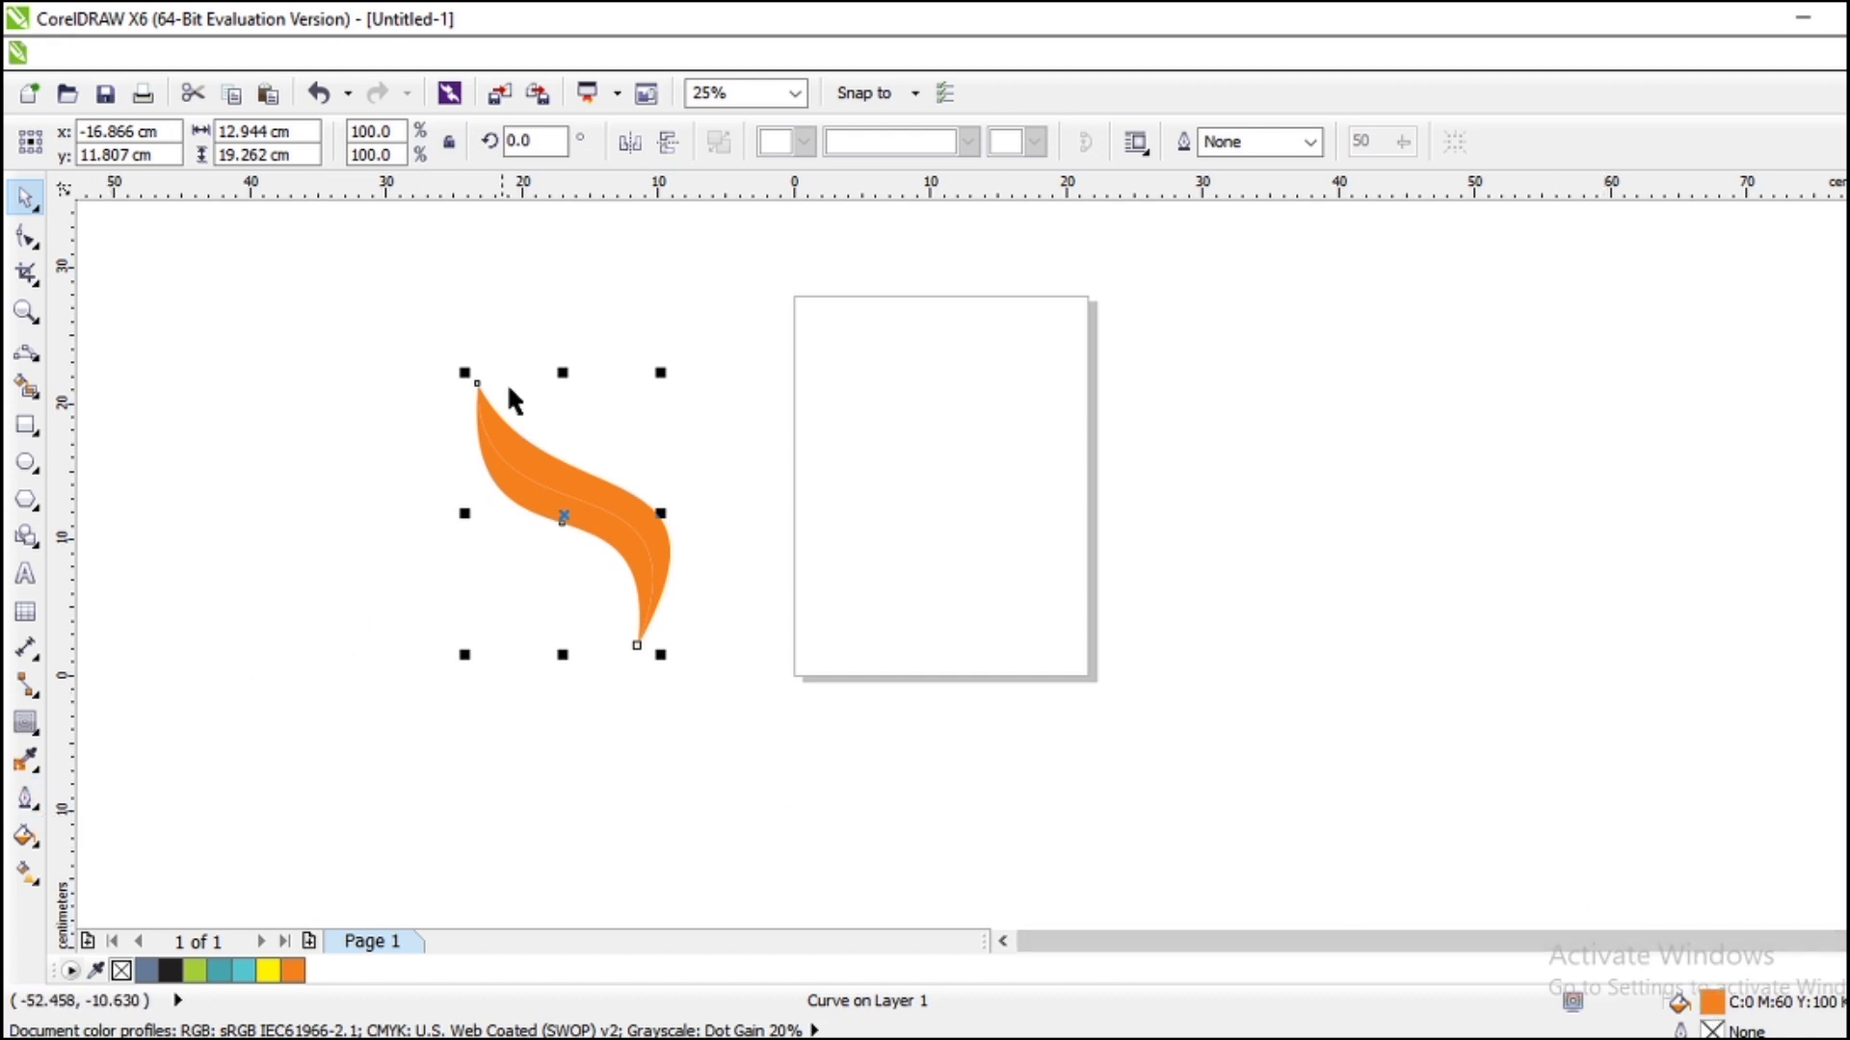
Set up a two-color fountain fill from red to yellow for the leaf's lower-left half.
left_click(38, 847)
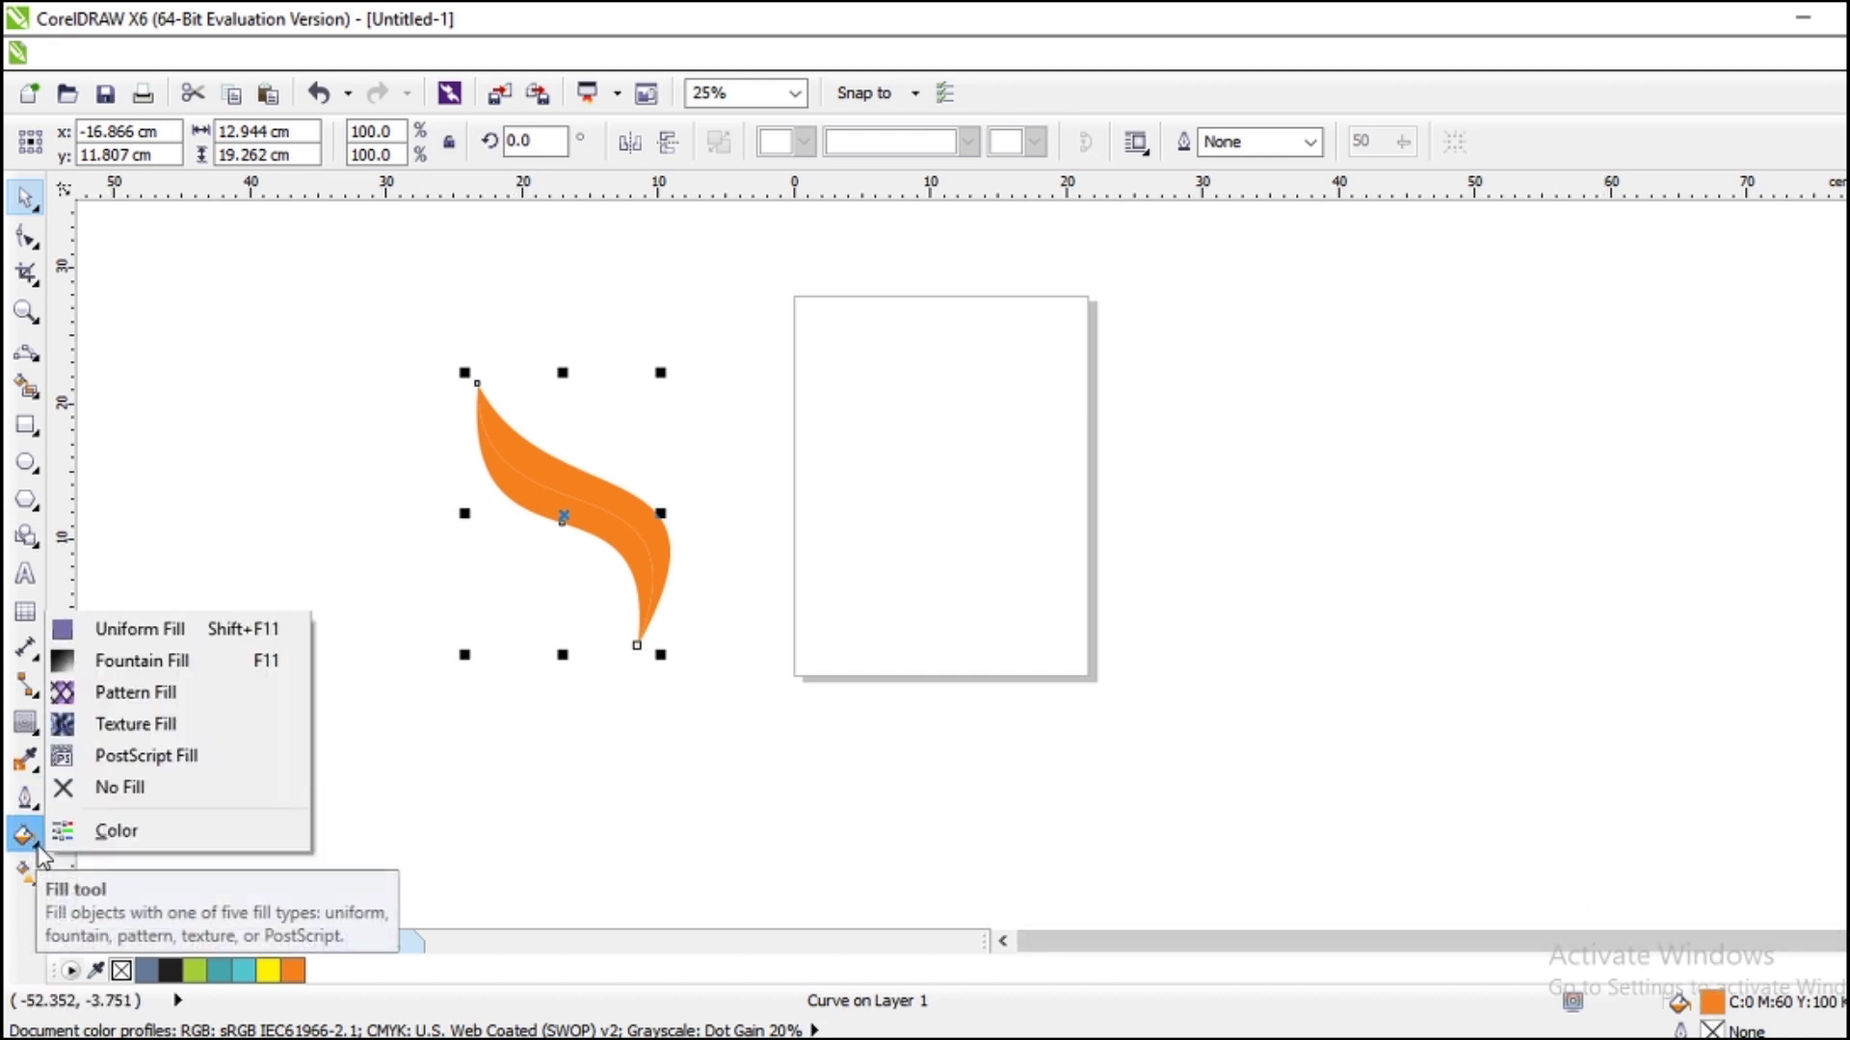
left_click(125, 665)
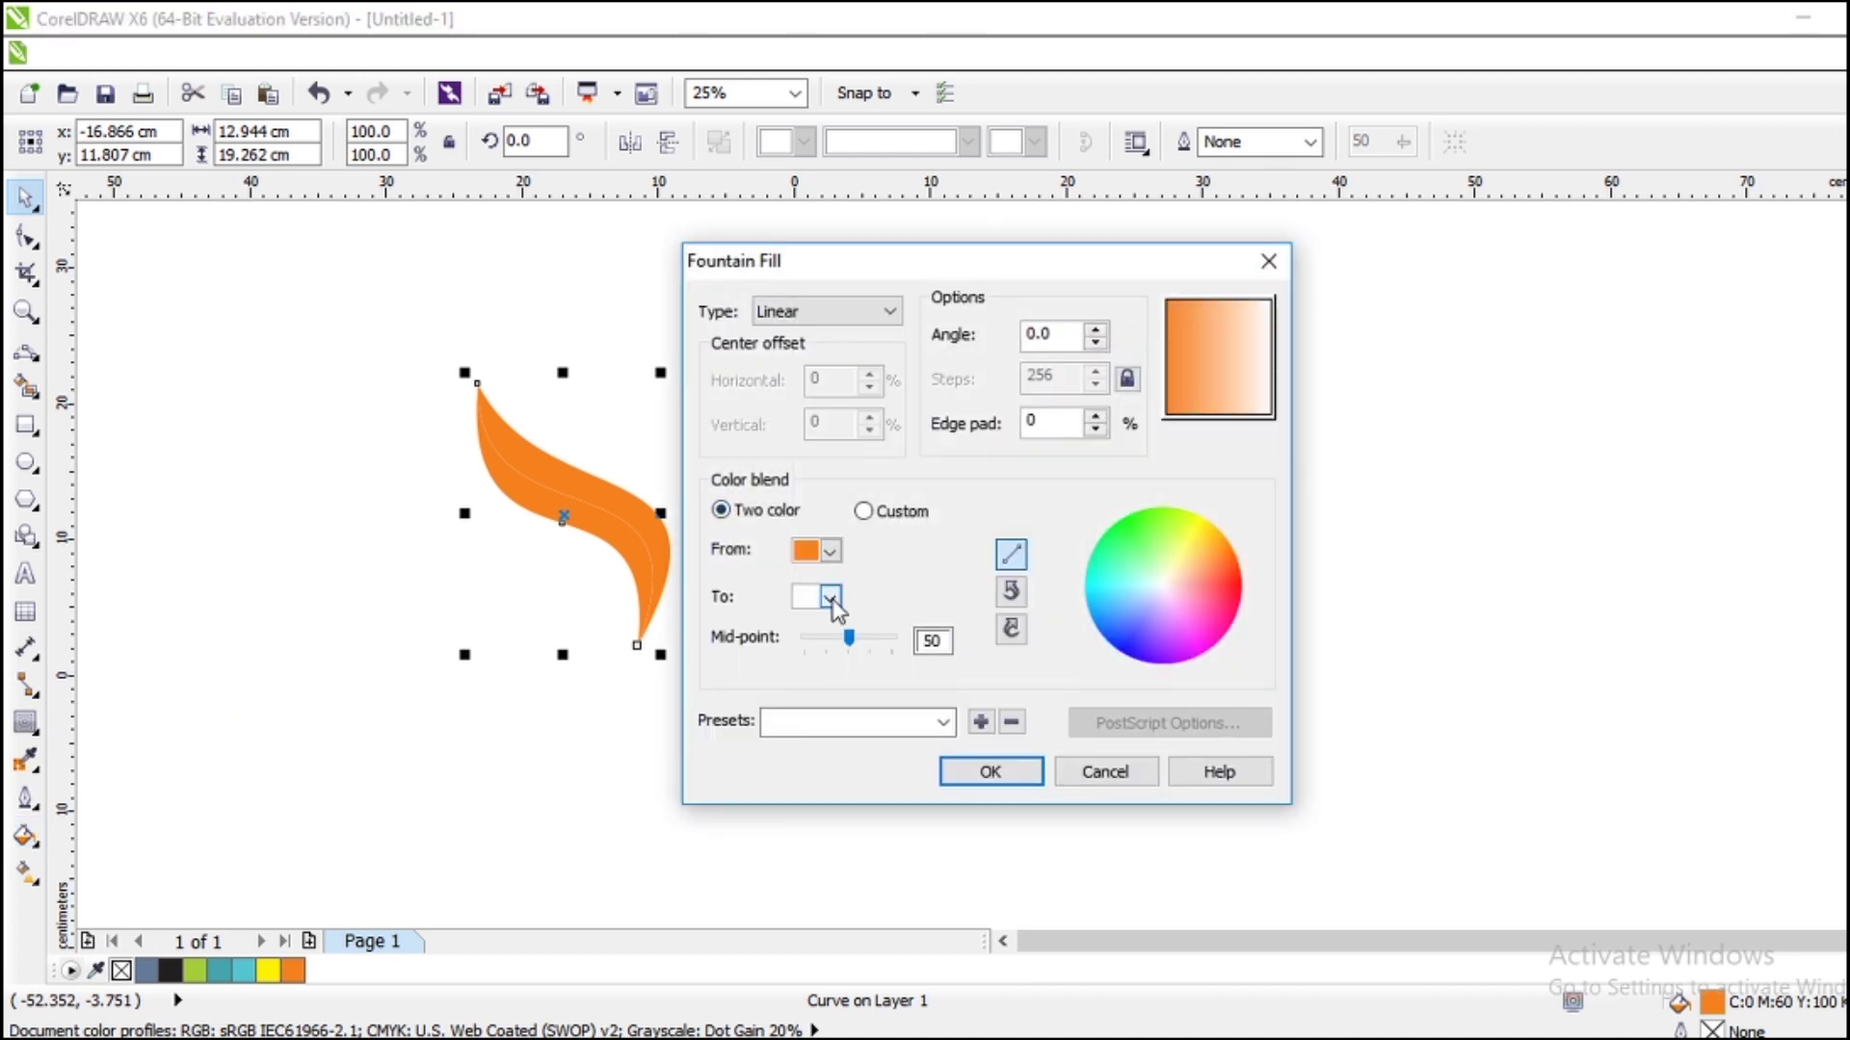
left_click(831, 598)
left_click(852, 646)
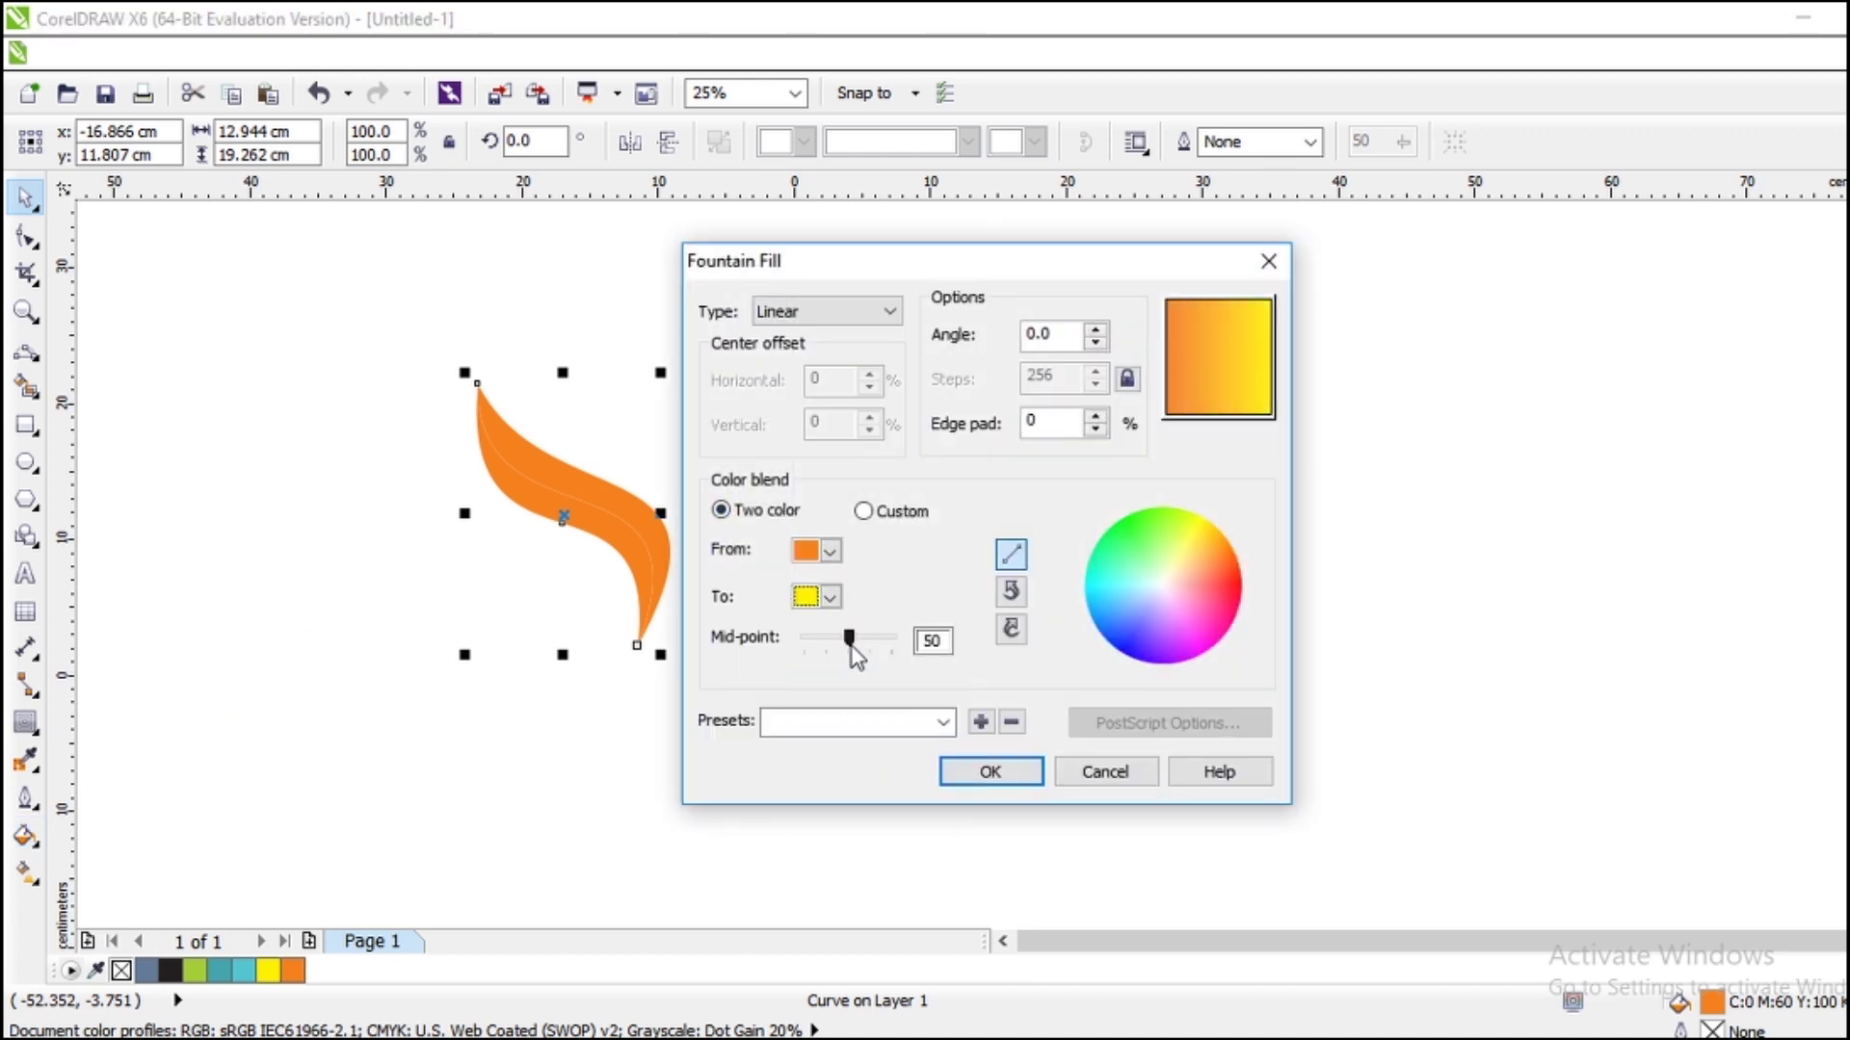
left_click(830, 551)
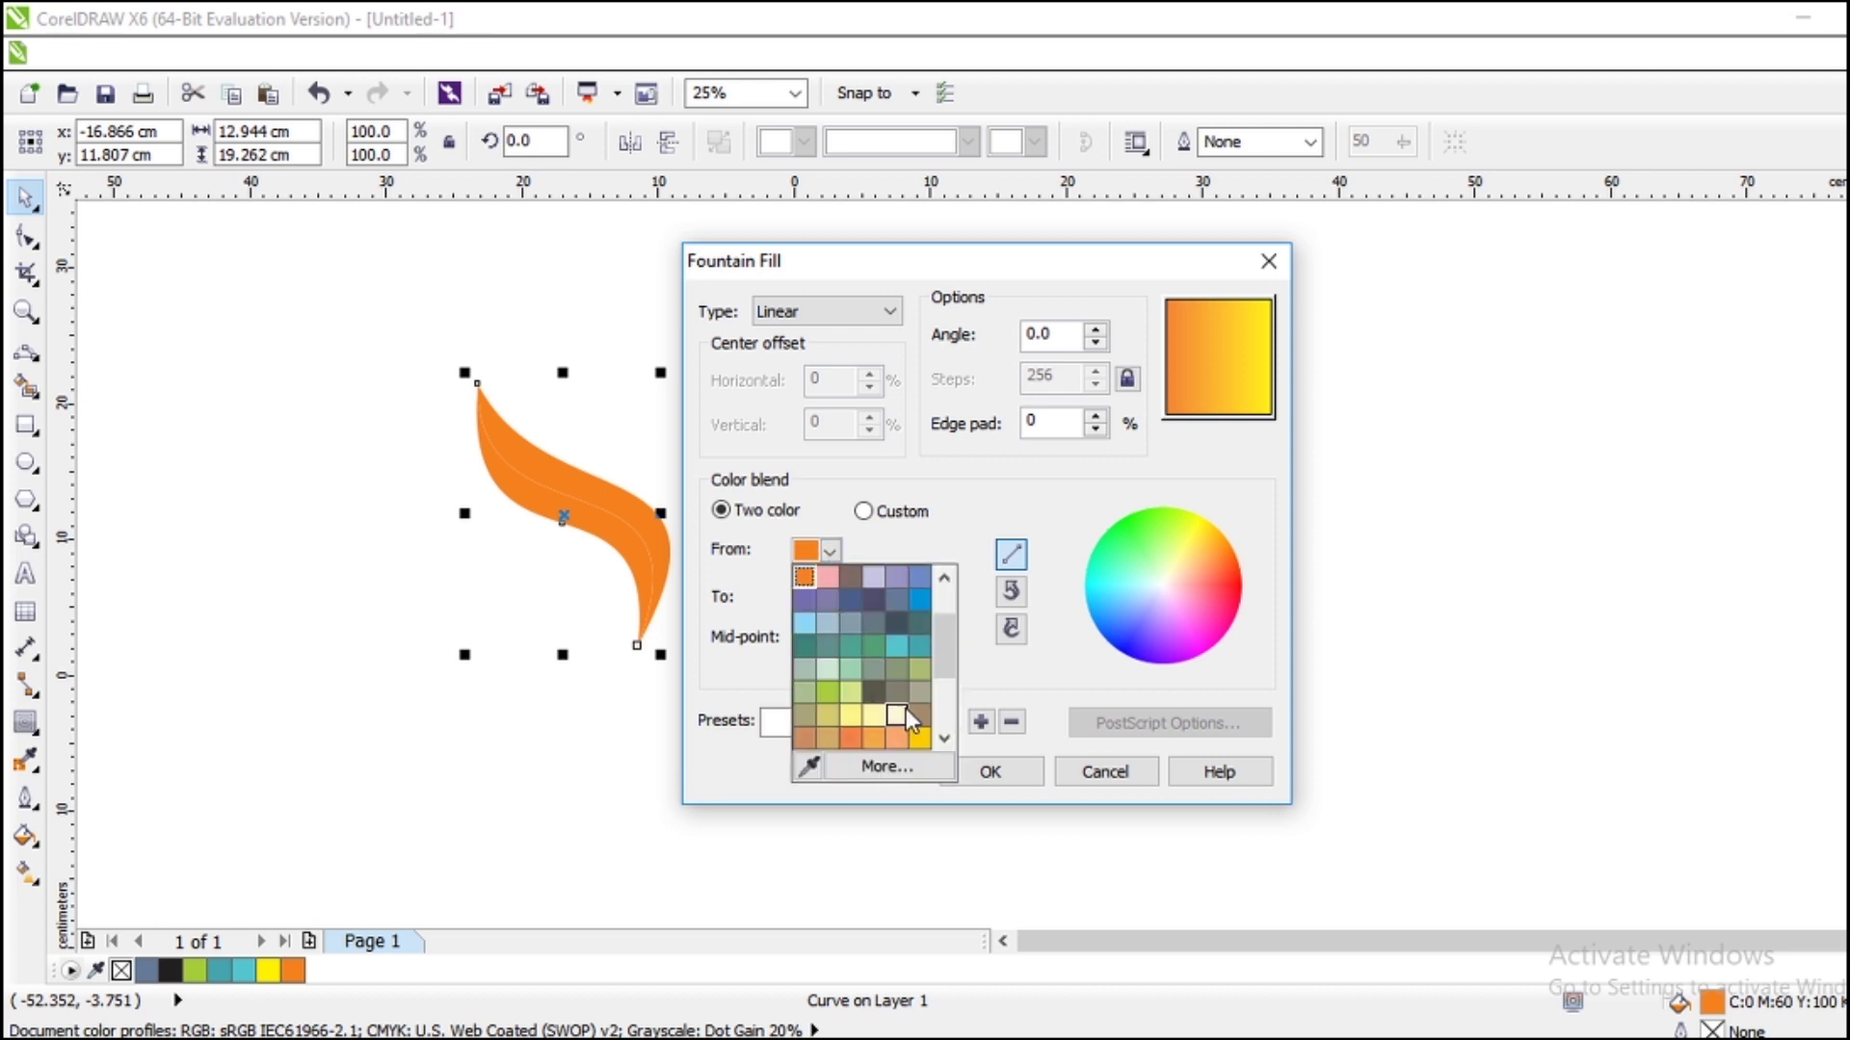
scroll(932, 615, "up", 3)
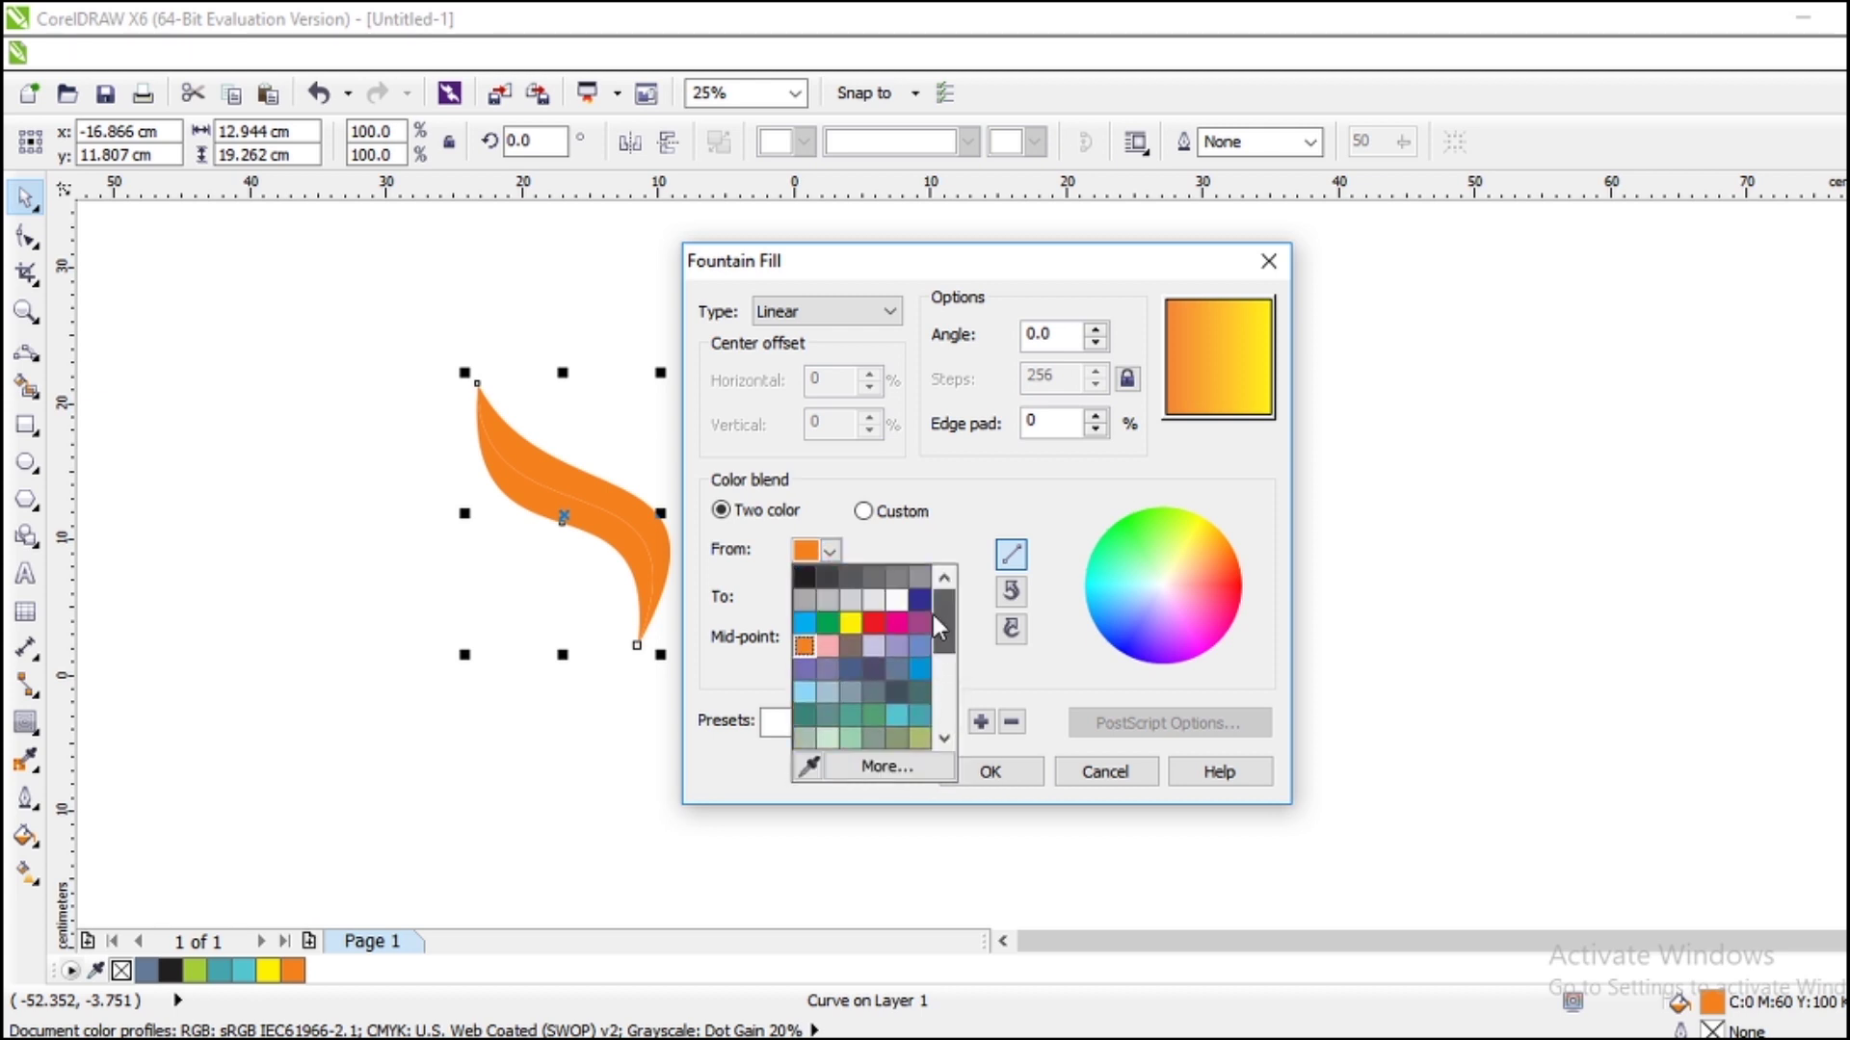
left_click(872, 623)
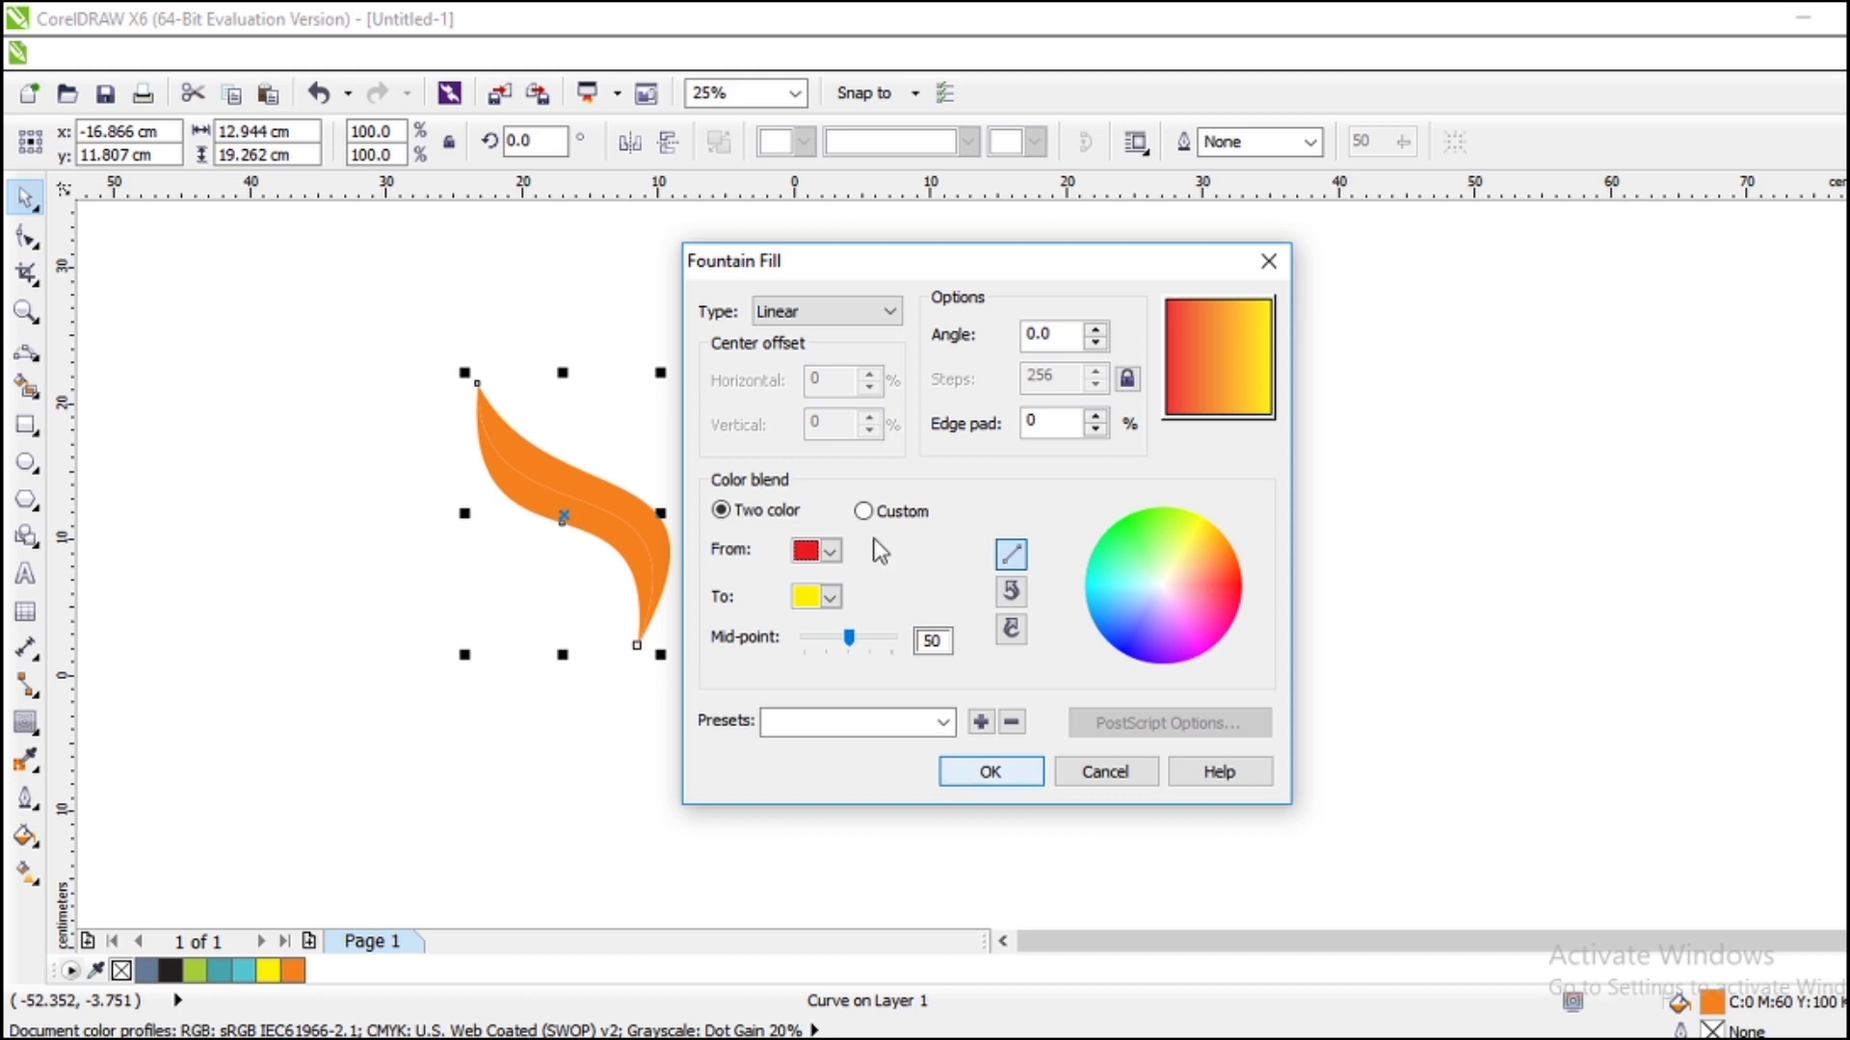
Make the lower-left half's fountain fill Radial with center offset -45% horizontal and -50% vertical, and apply it.
left_click(891, 318)
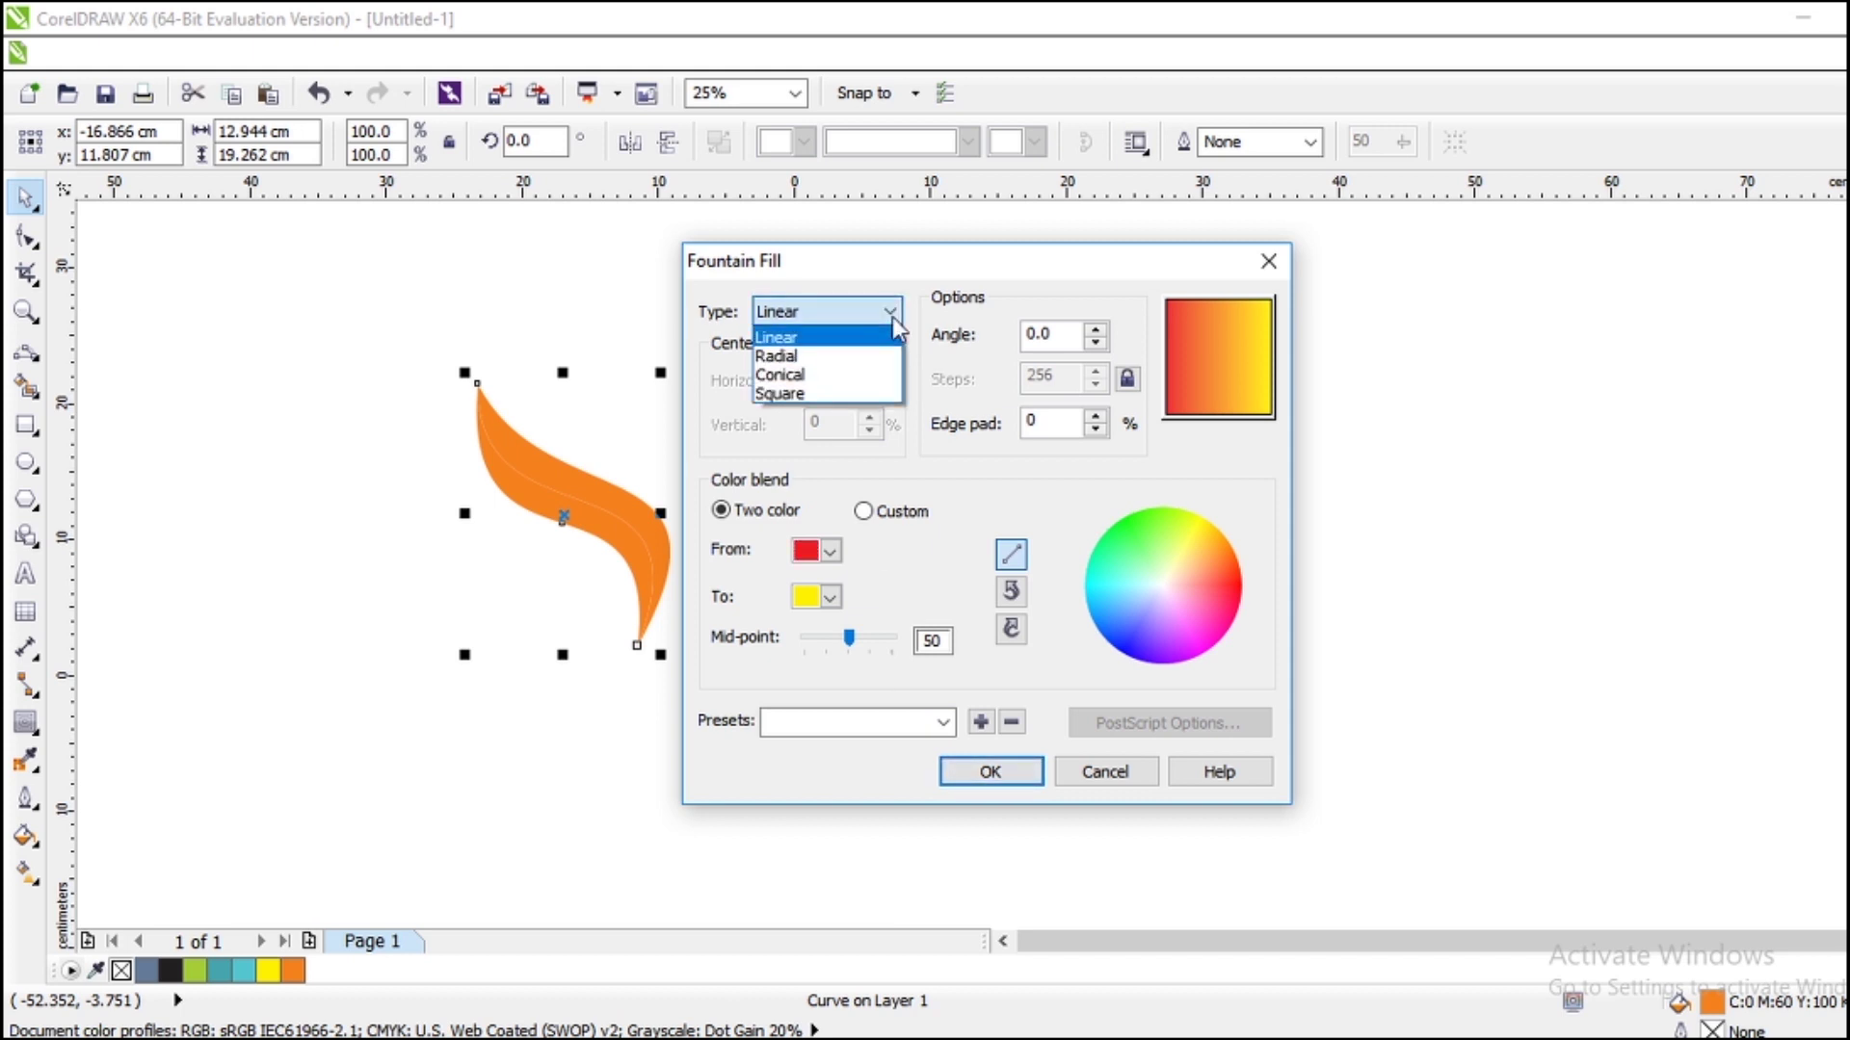
left_click(876, 353)
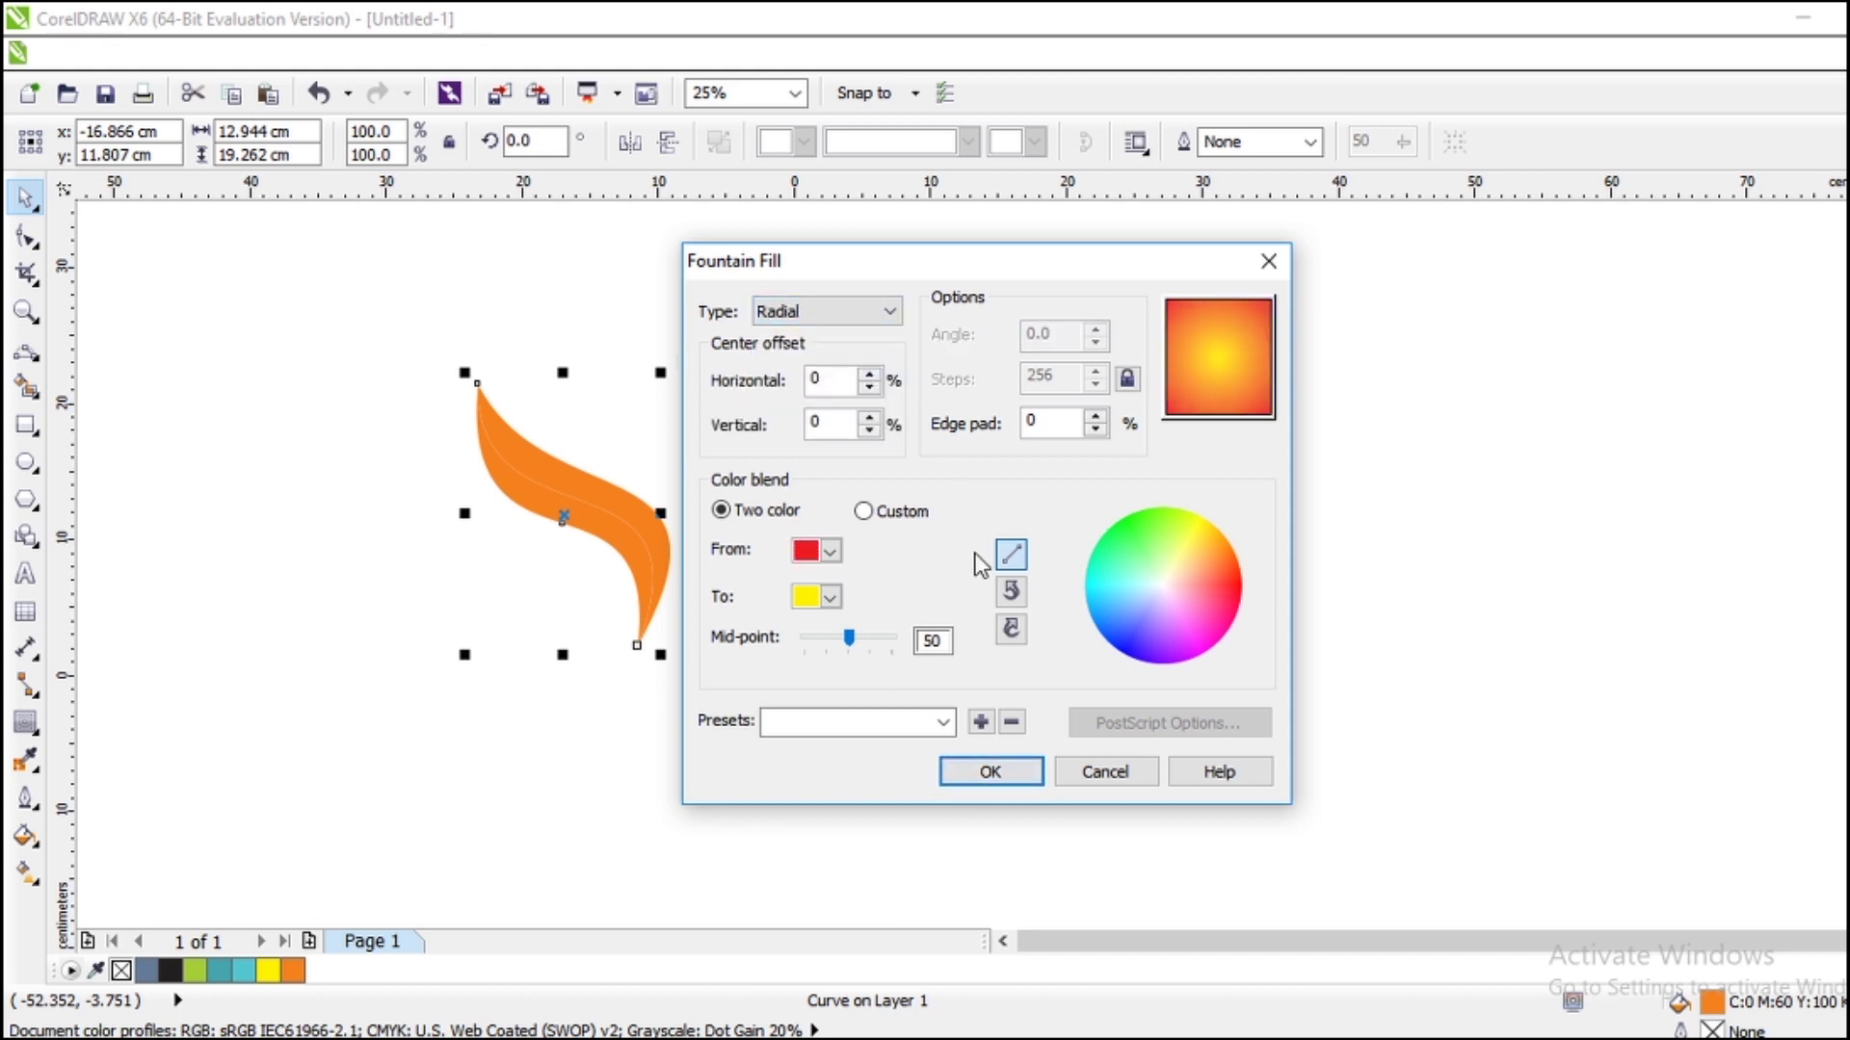
left_click(833, 554)
left_click(832, 554)
left_click(832, 554)
left_click(832, 554)
left_click_drag(870, 380, 874, 405)
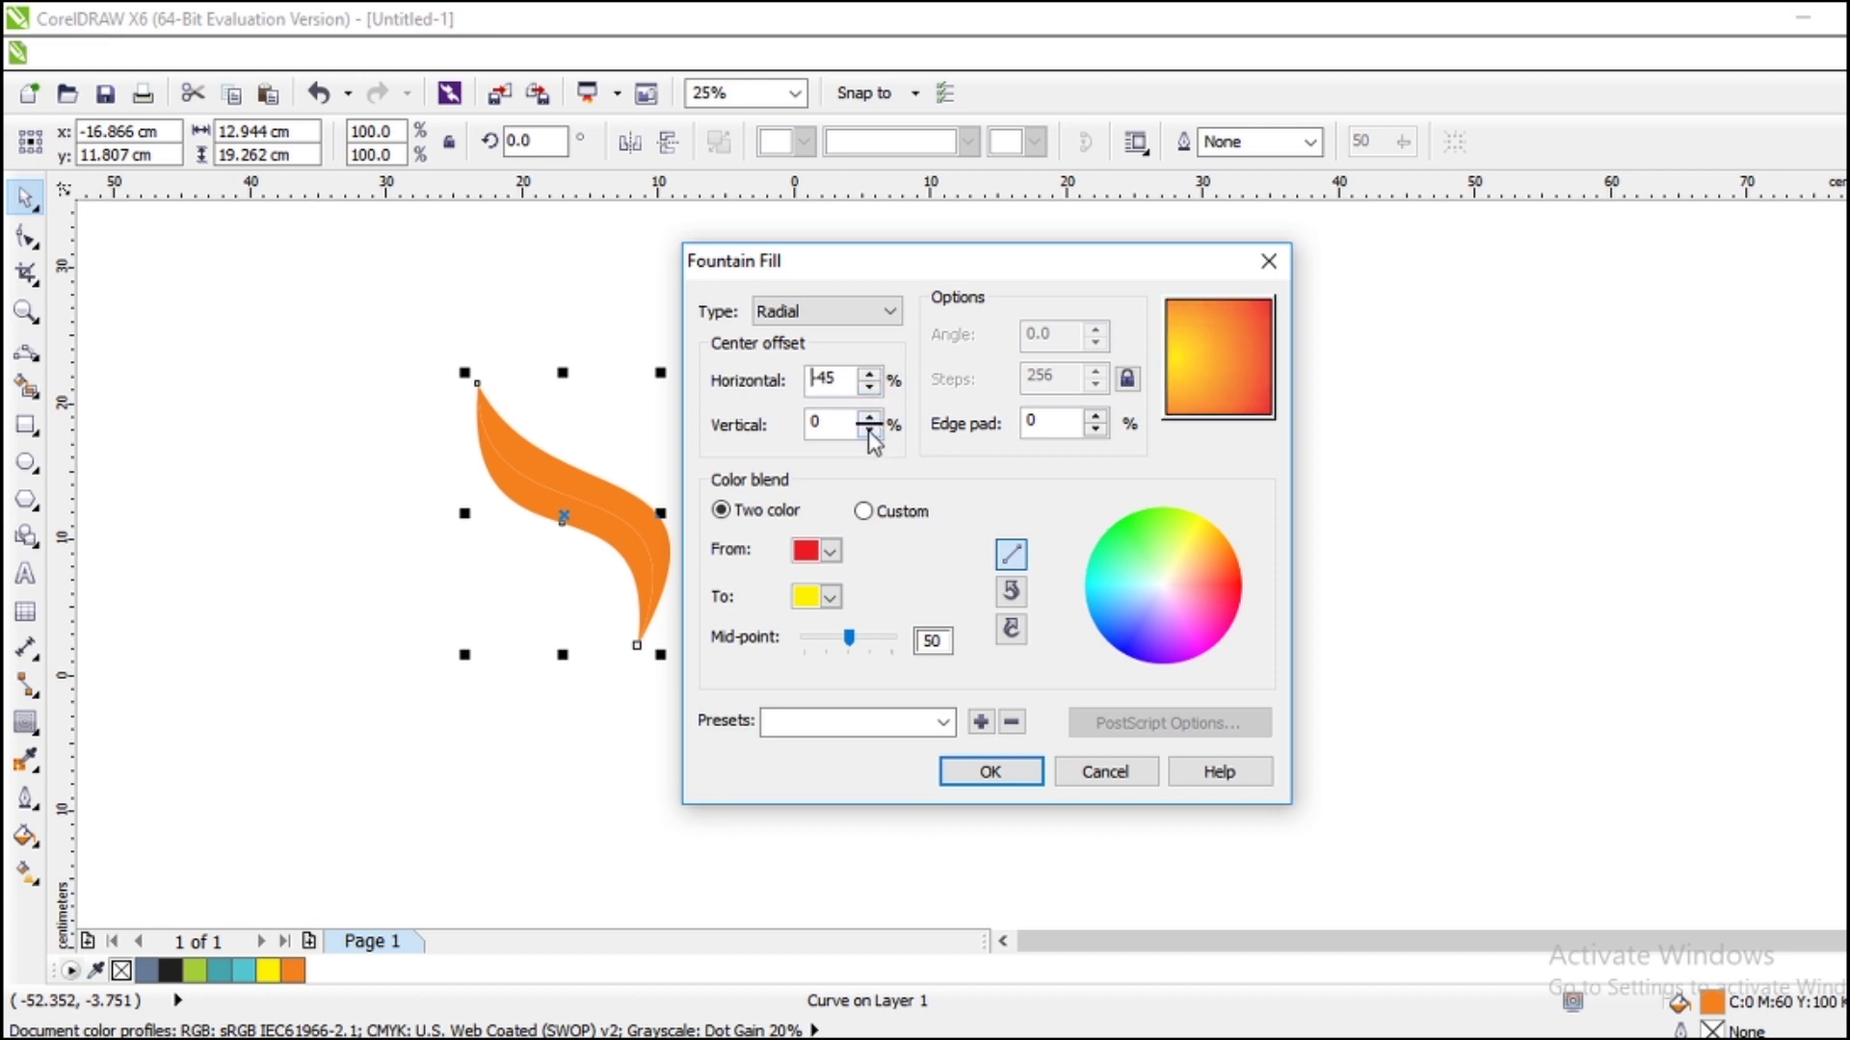
left_click_drag(872, 436, 872, 436)
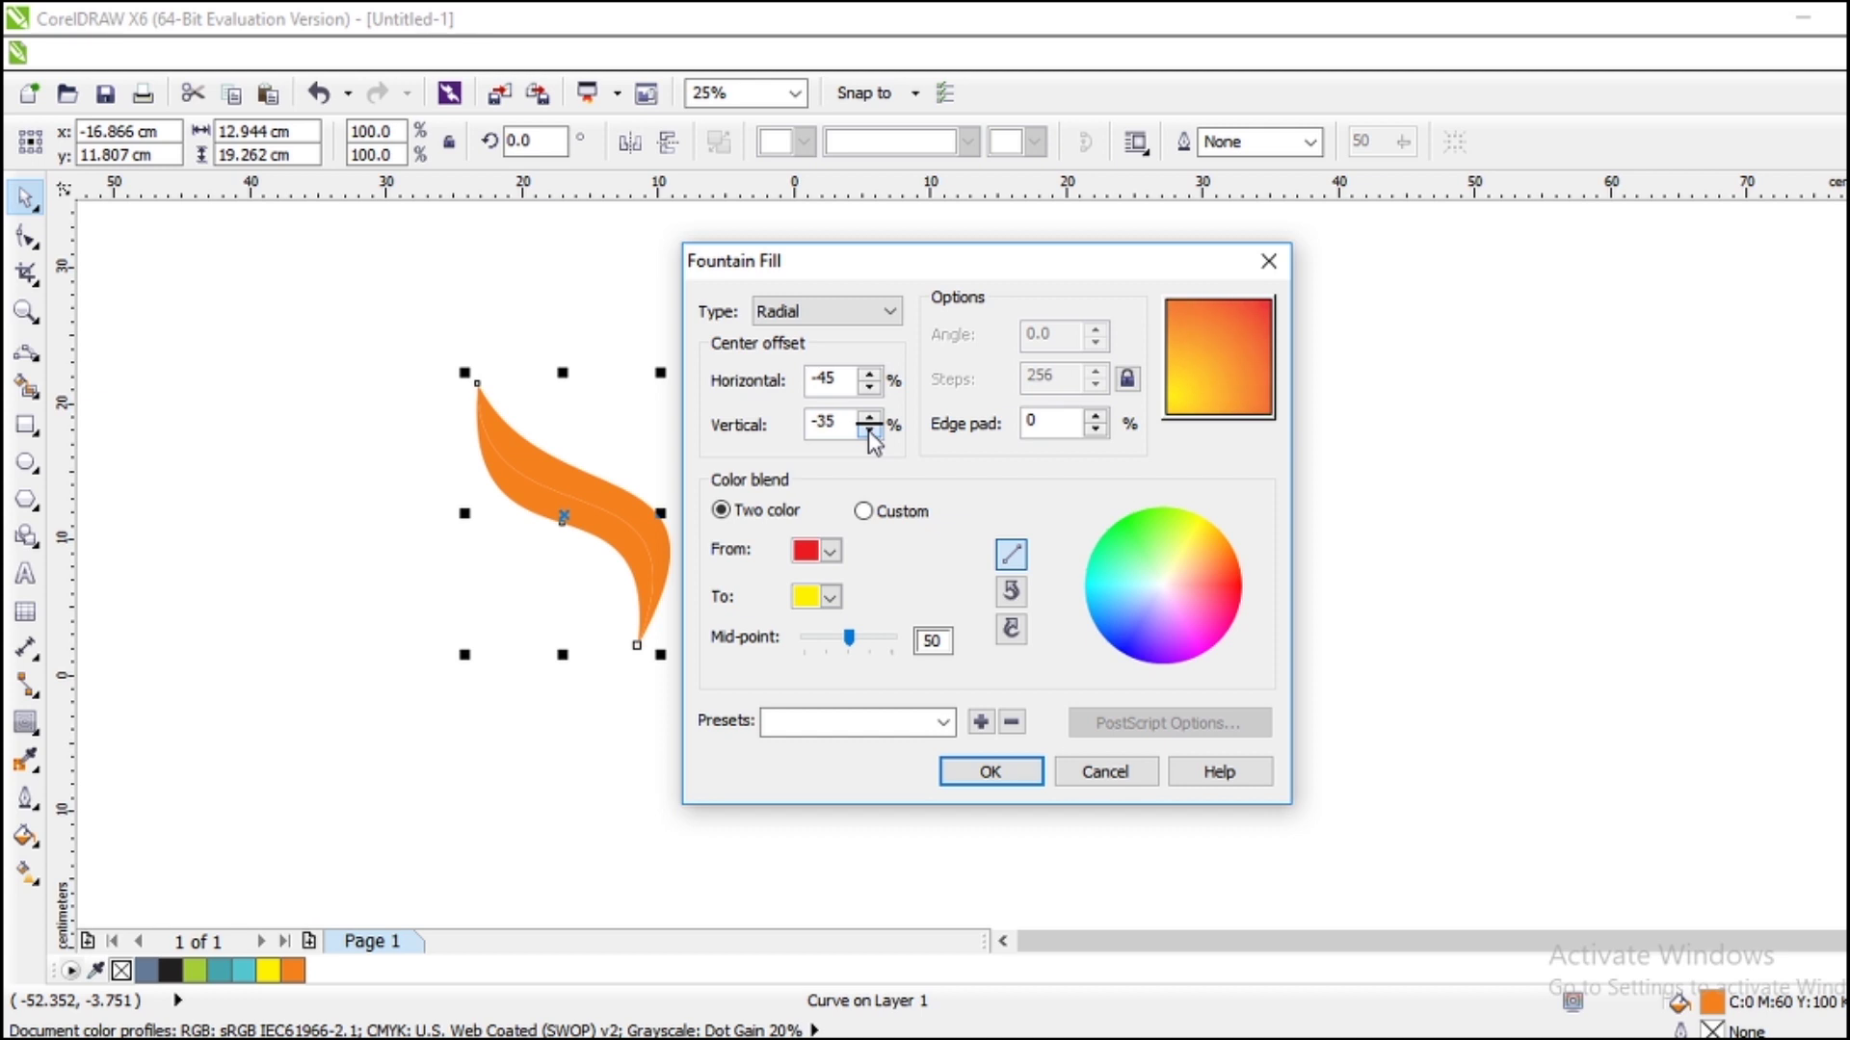
left_click(1009, 772)
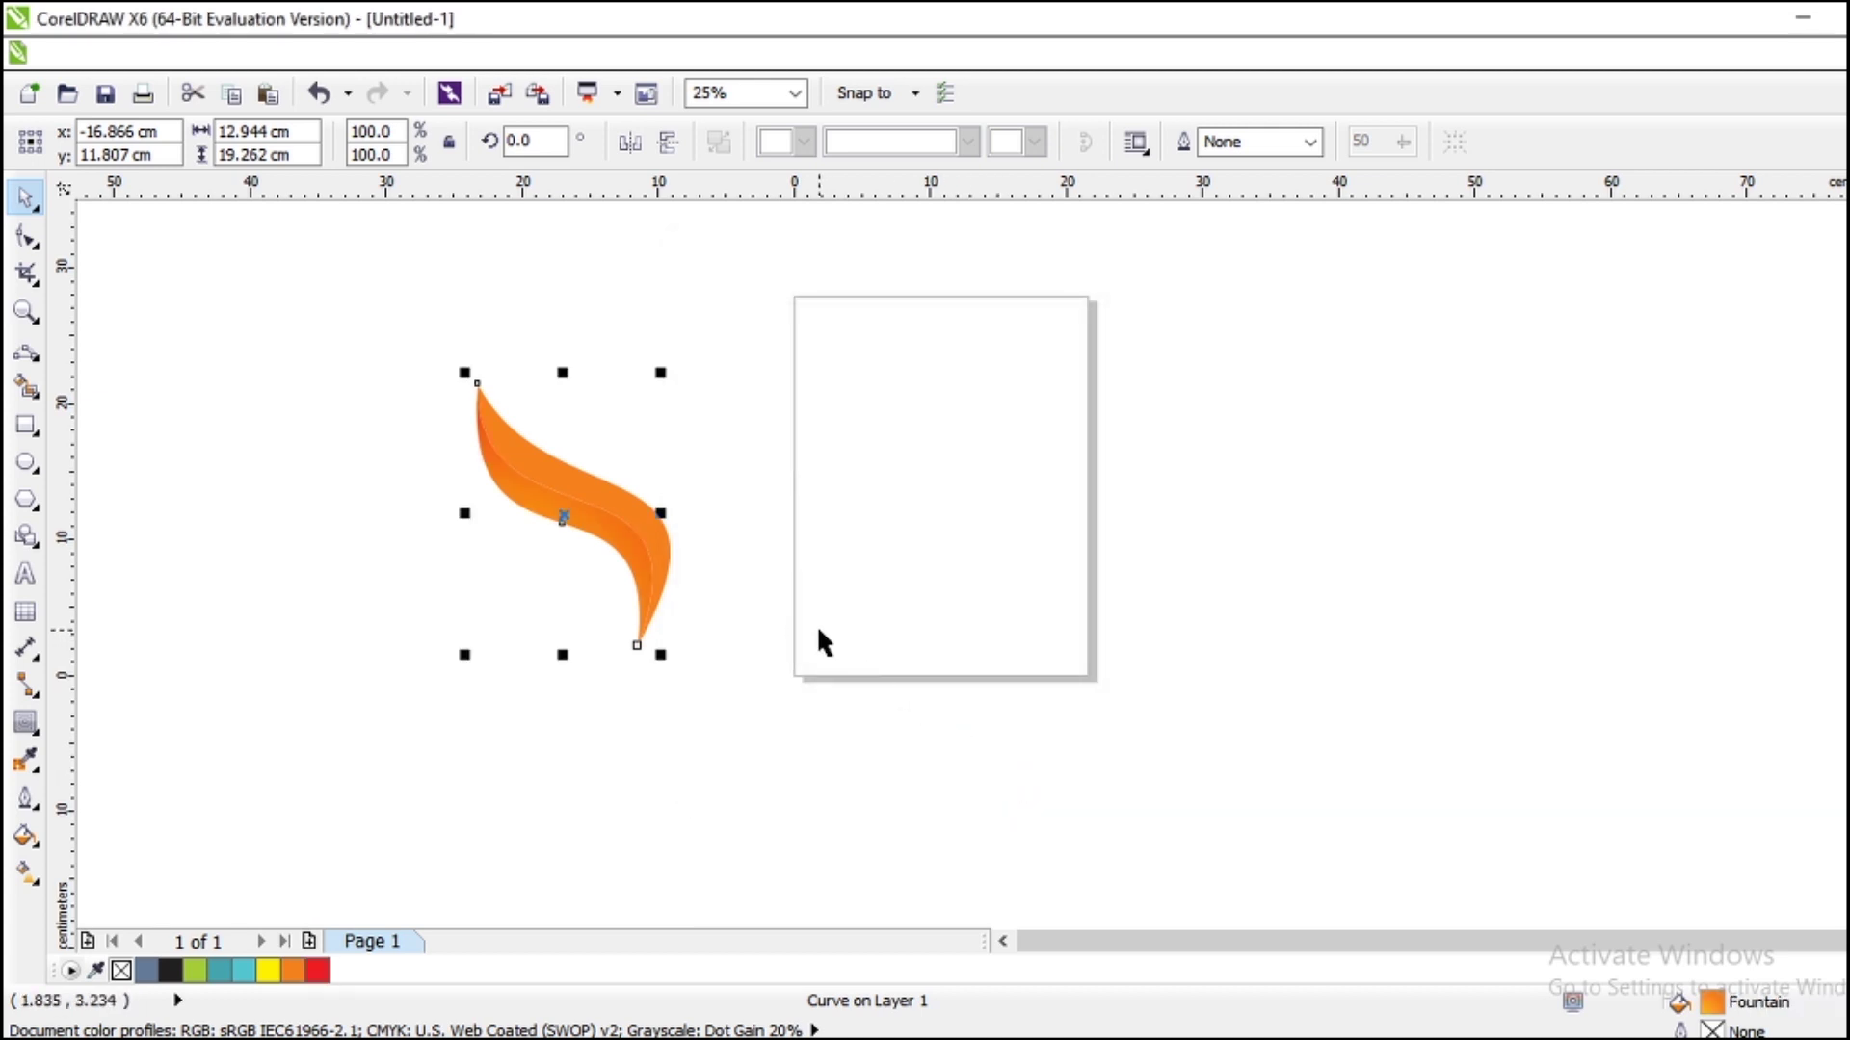
Select the leaf's upper-right half and set up a Radial two-color fountain fill from red to yellow.
left_click(741, 578)
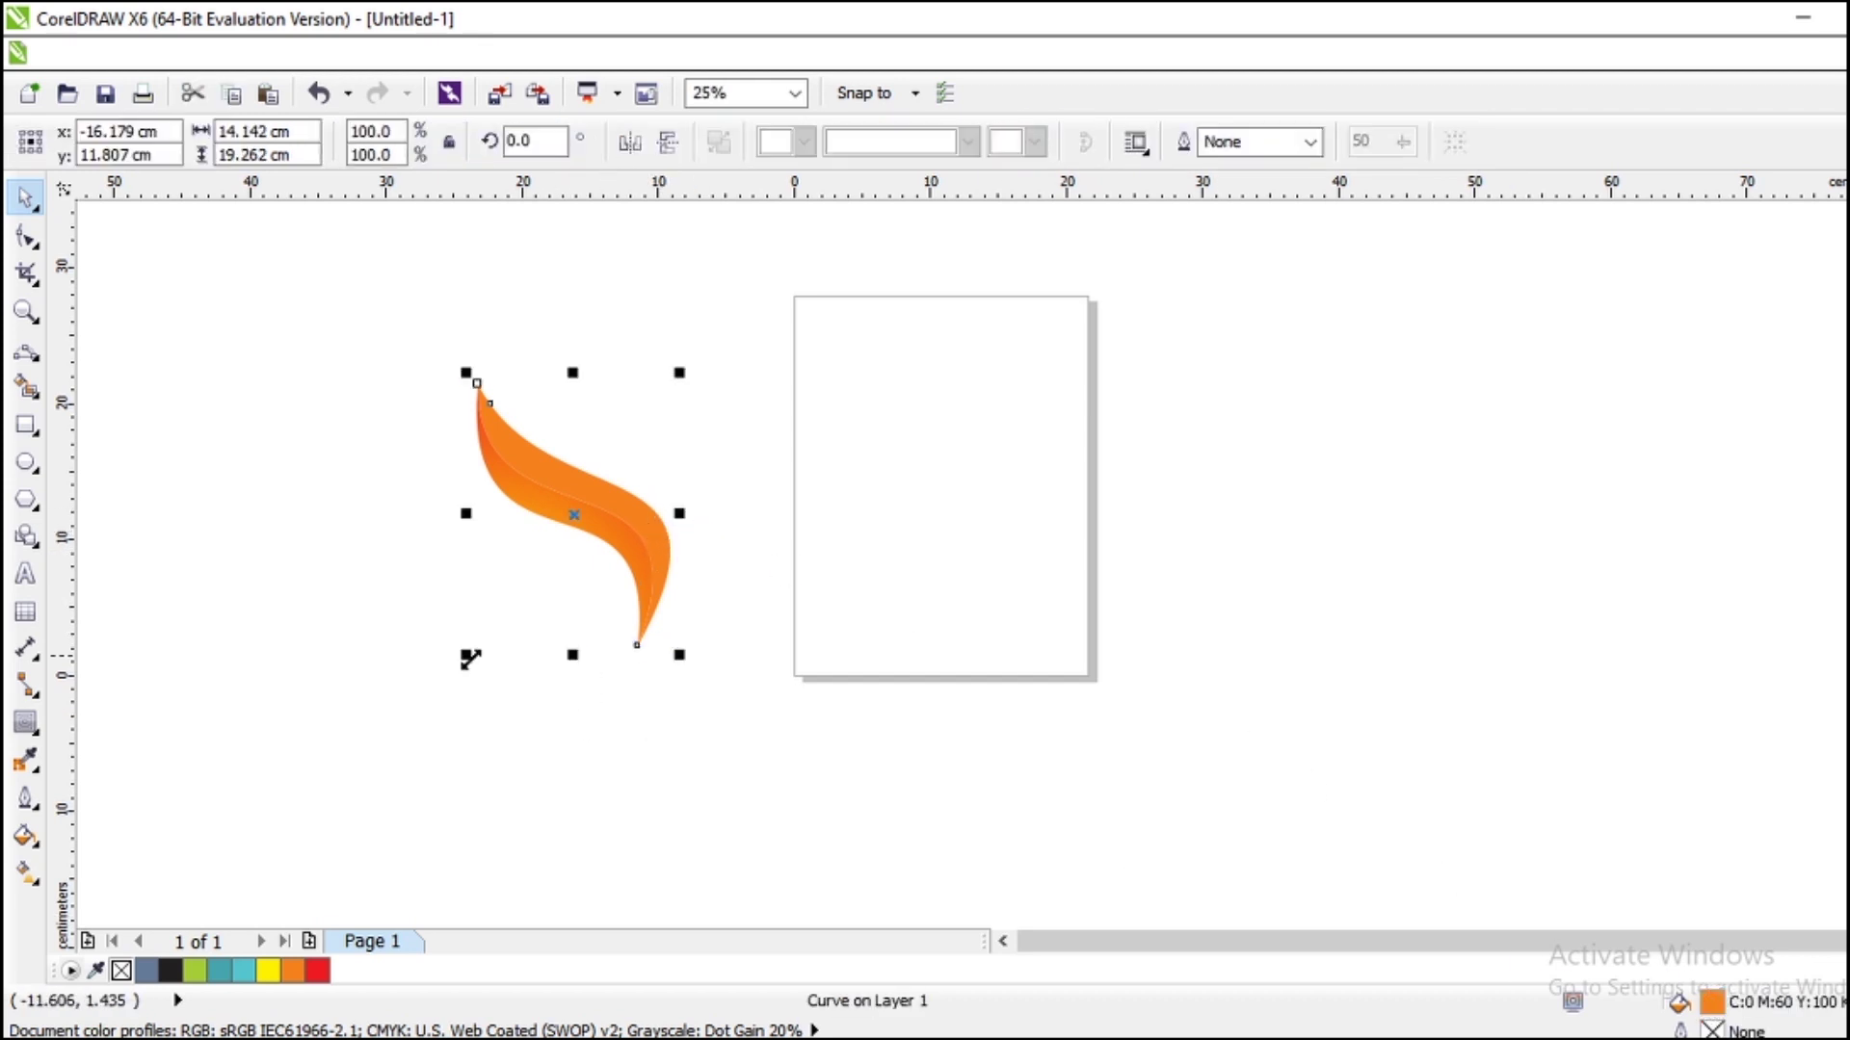
left_click(27, 836)
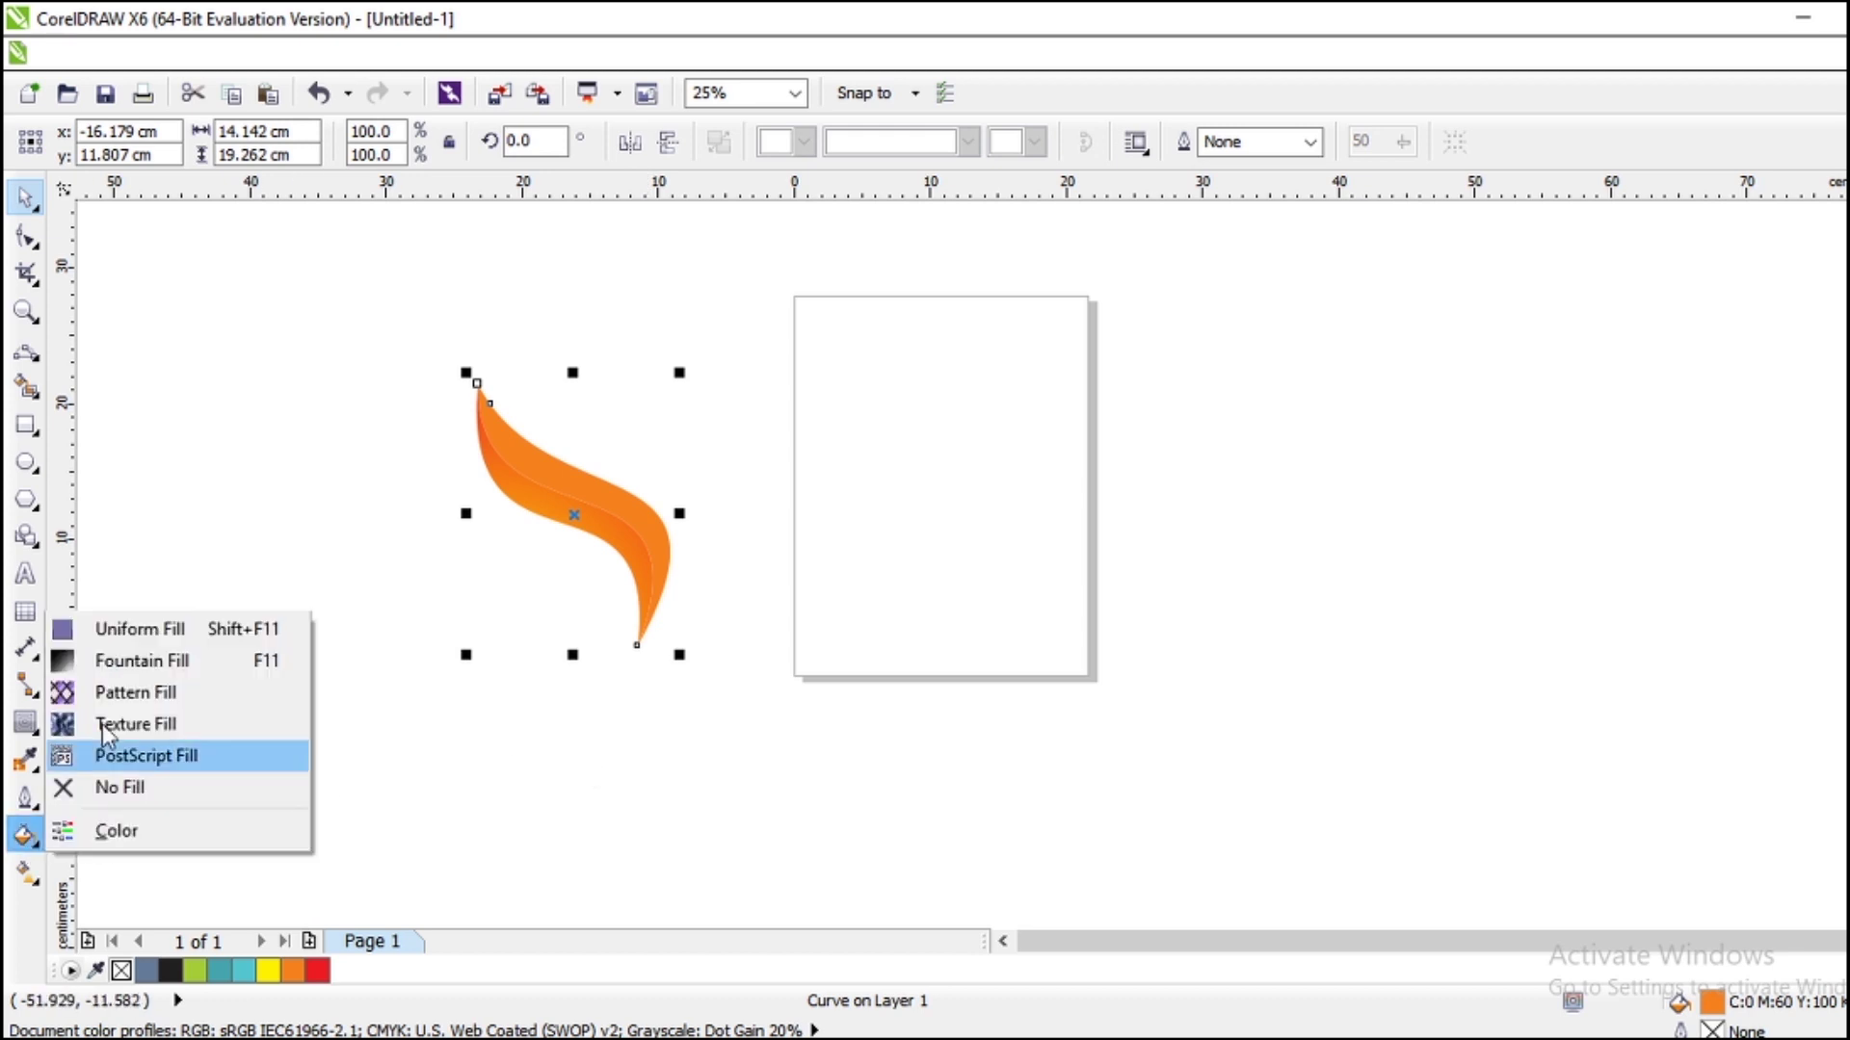
left_click(243, 664)
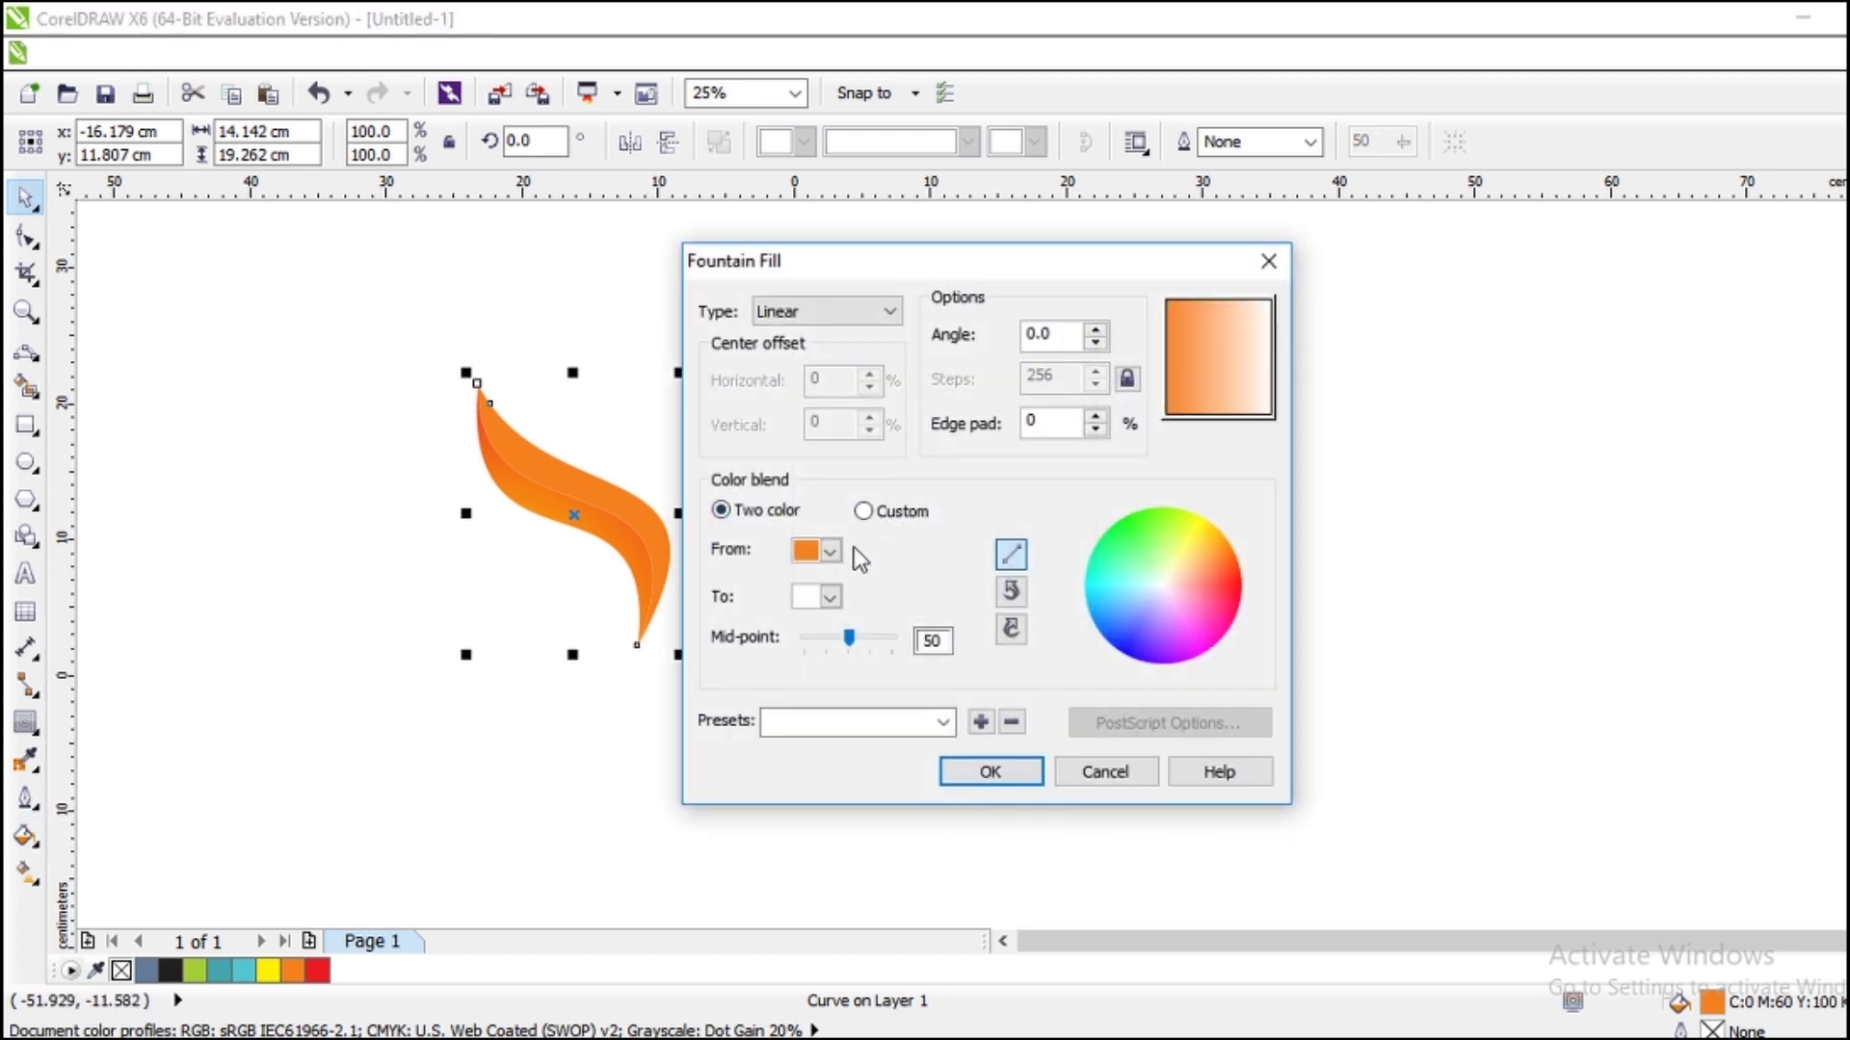
left_click(888, 311)
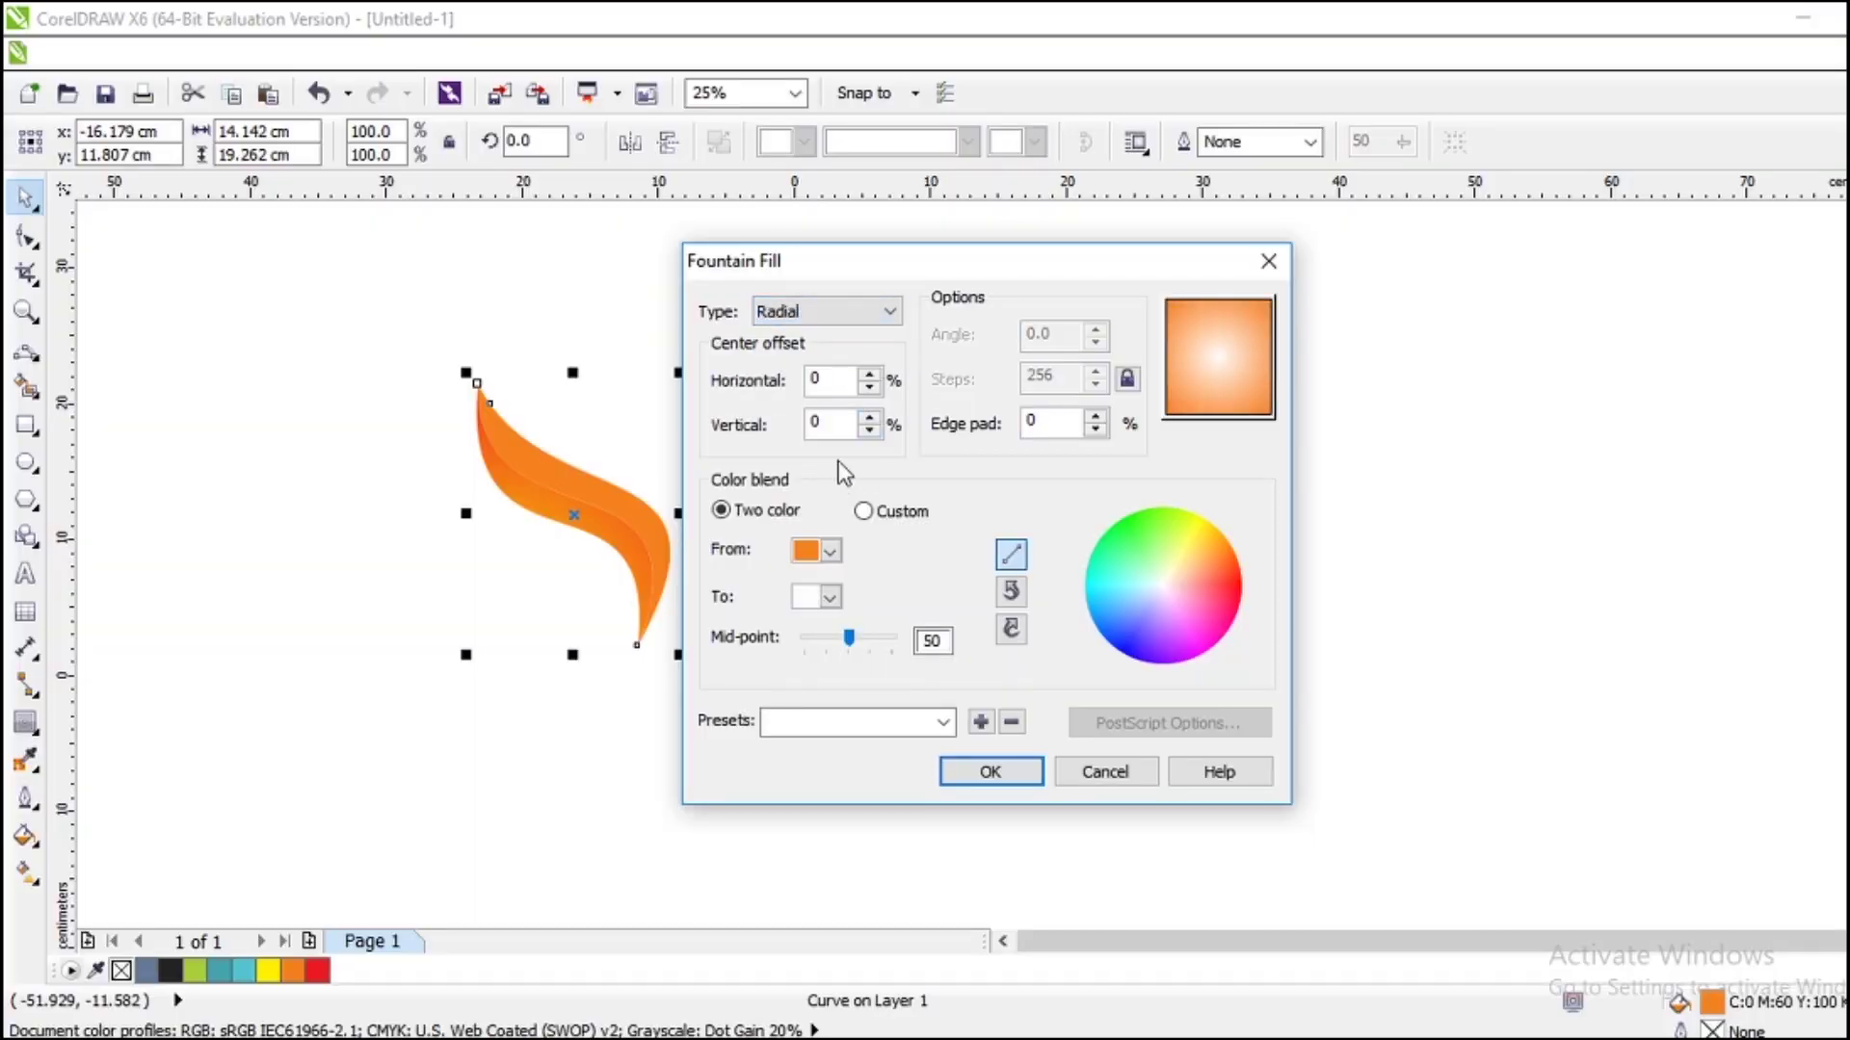
left_click(829, 551)
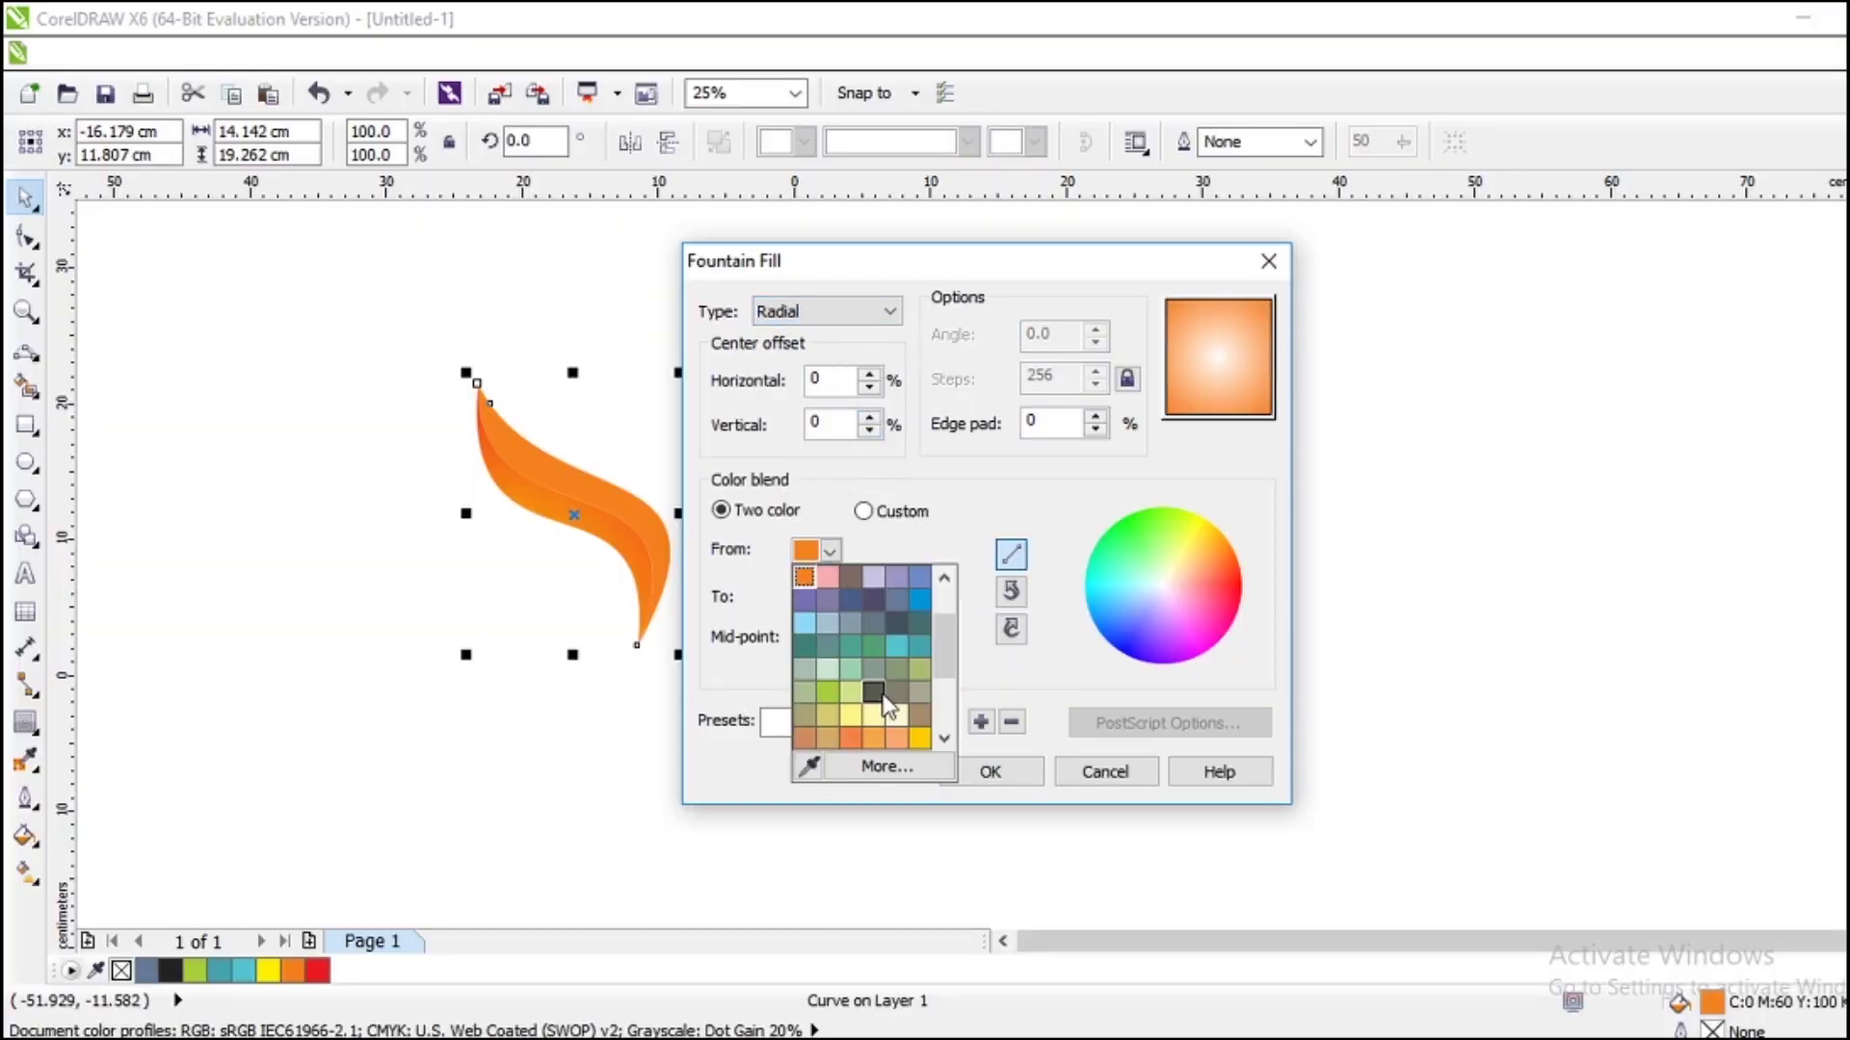
left_click_drag(953, 667, 949, 626)
left_click(873, 622)
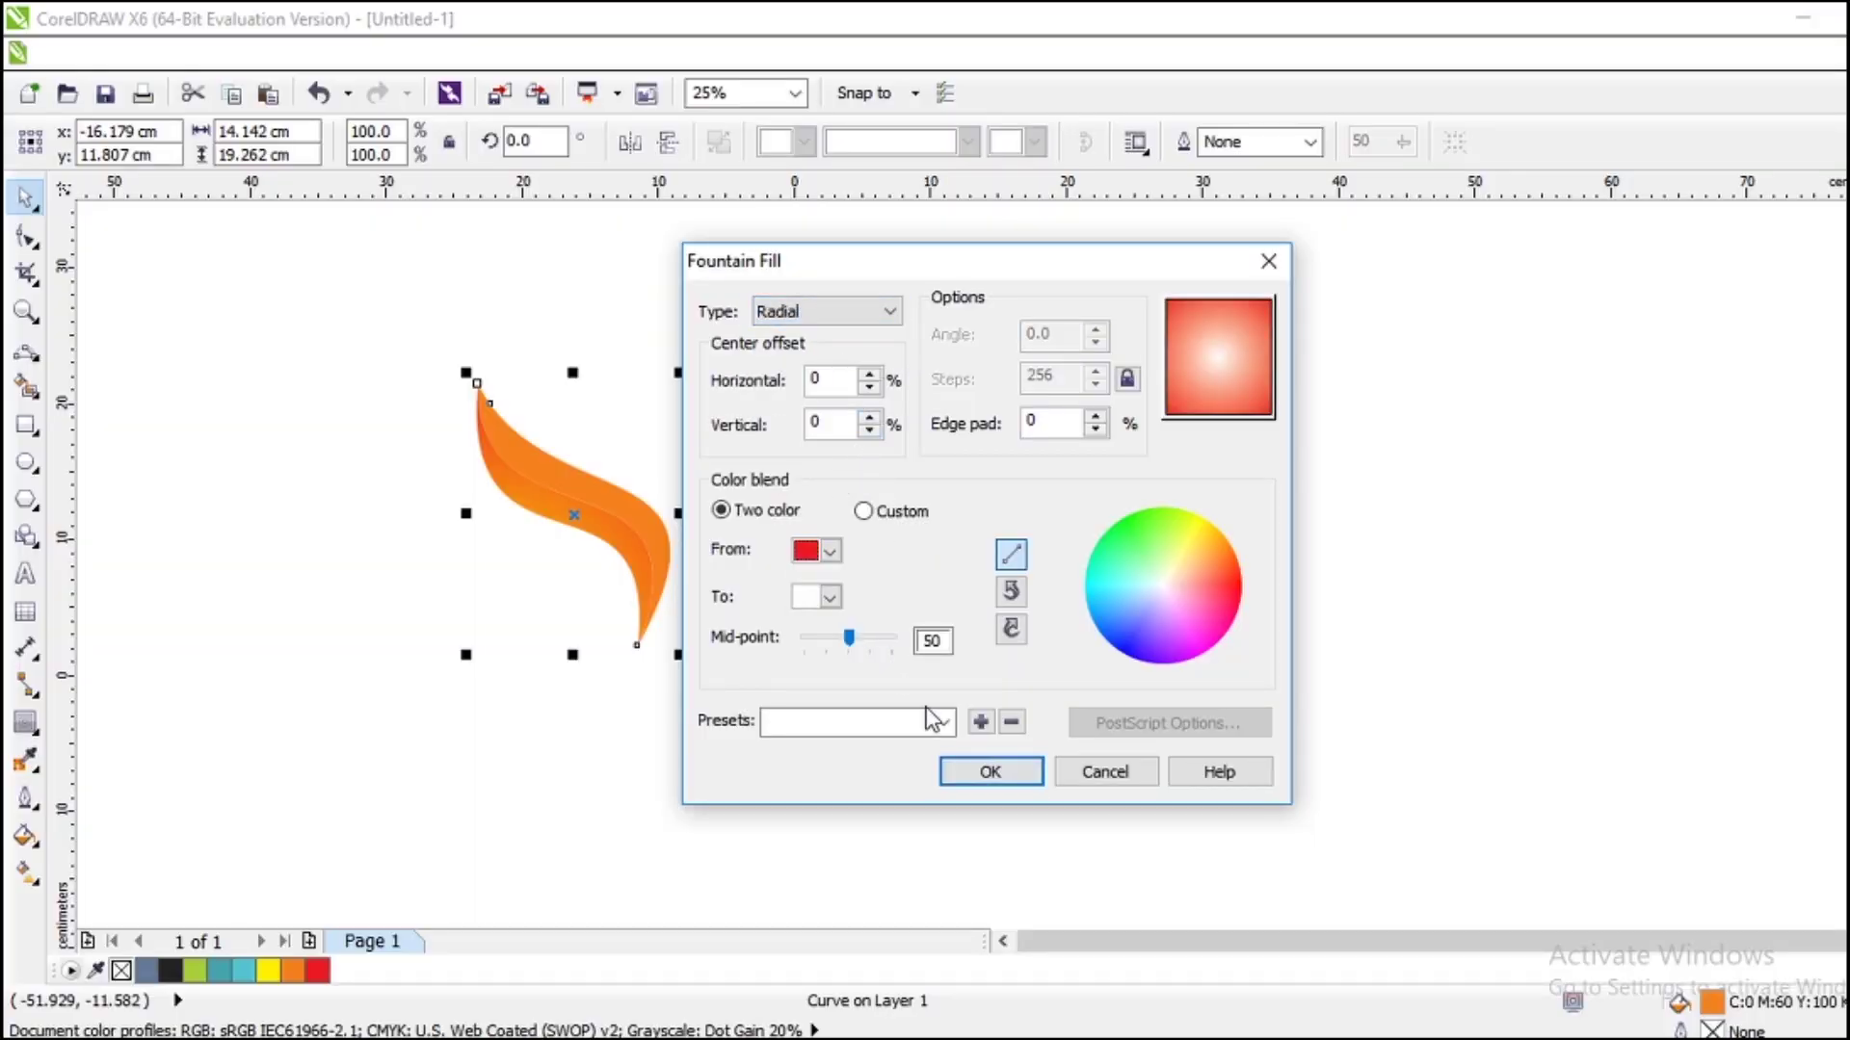
left_click(830, 597)
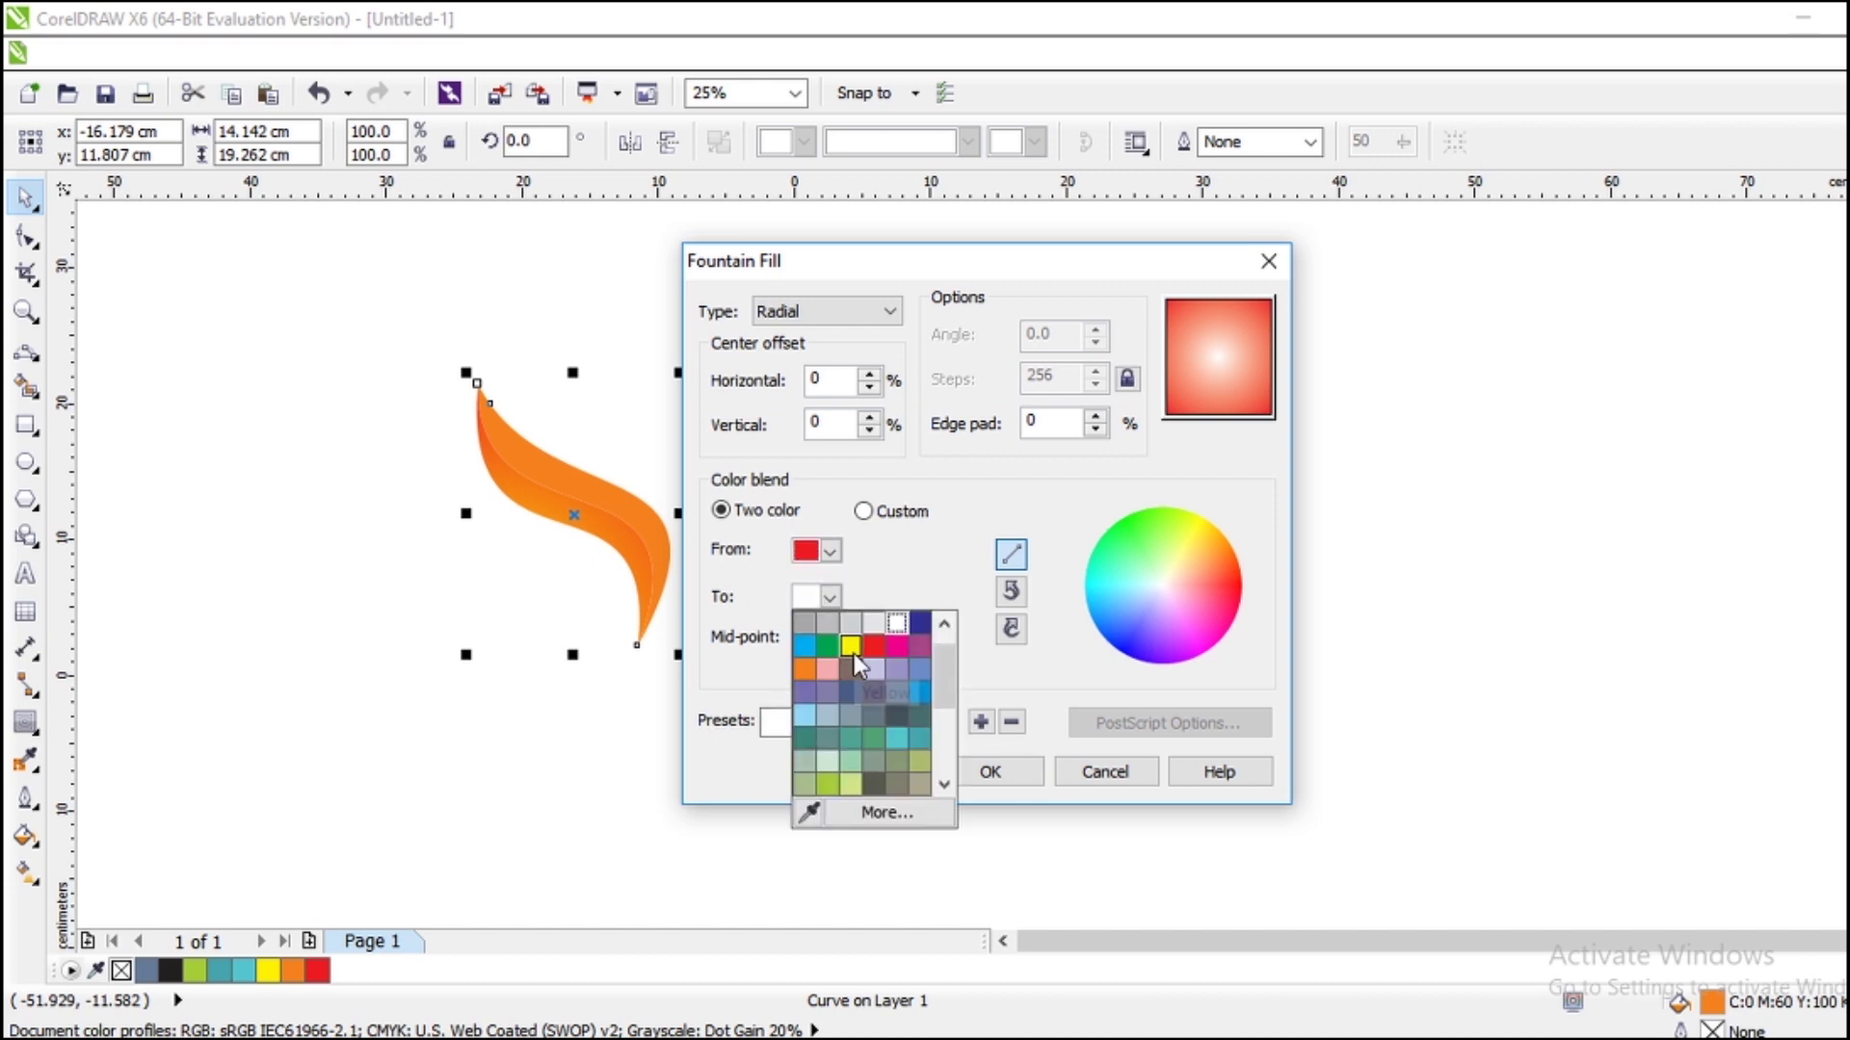
left_click(853, 651)
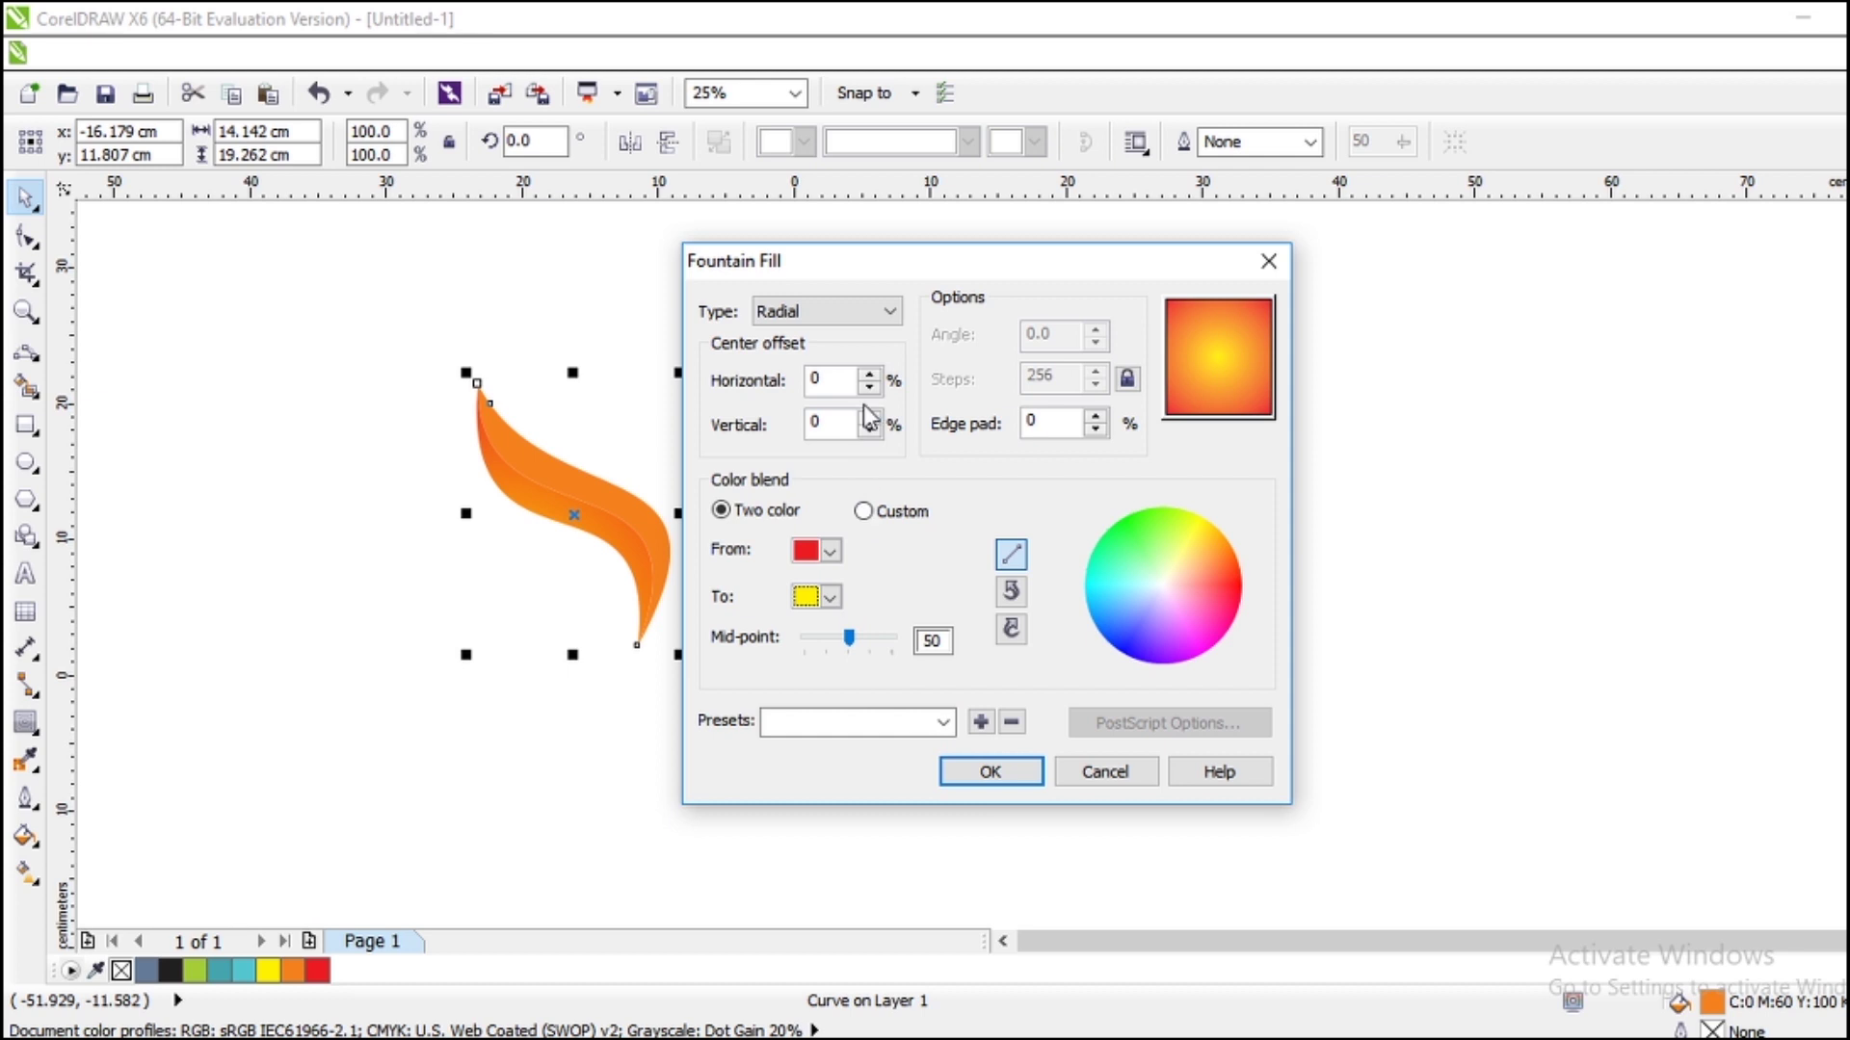
Set the upper-right half's fountain center offset to 45% horizontal and -30% vertical, apply it, and deselect the shape.
left_click(870, 374)
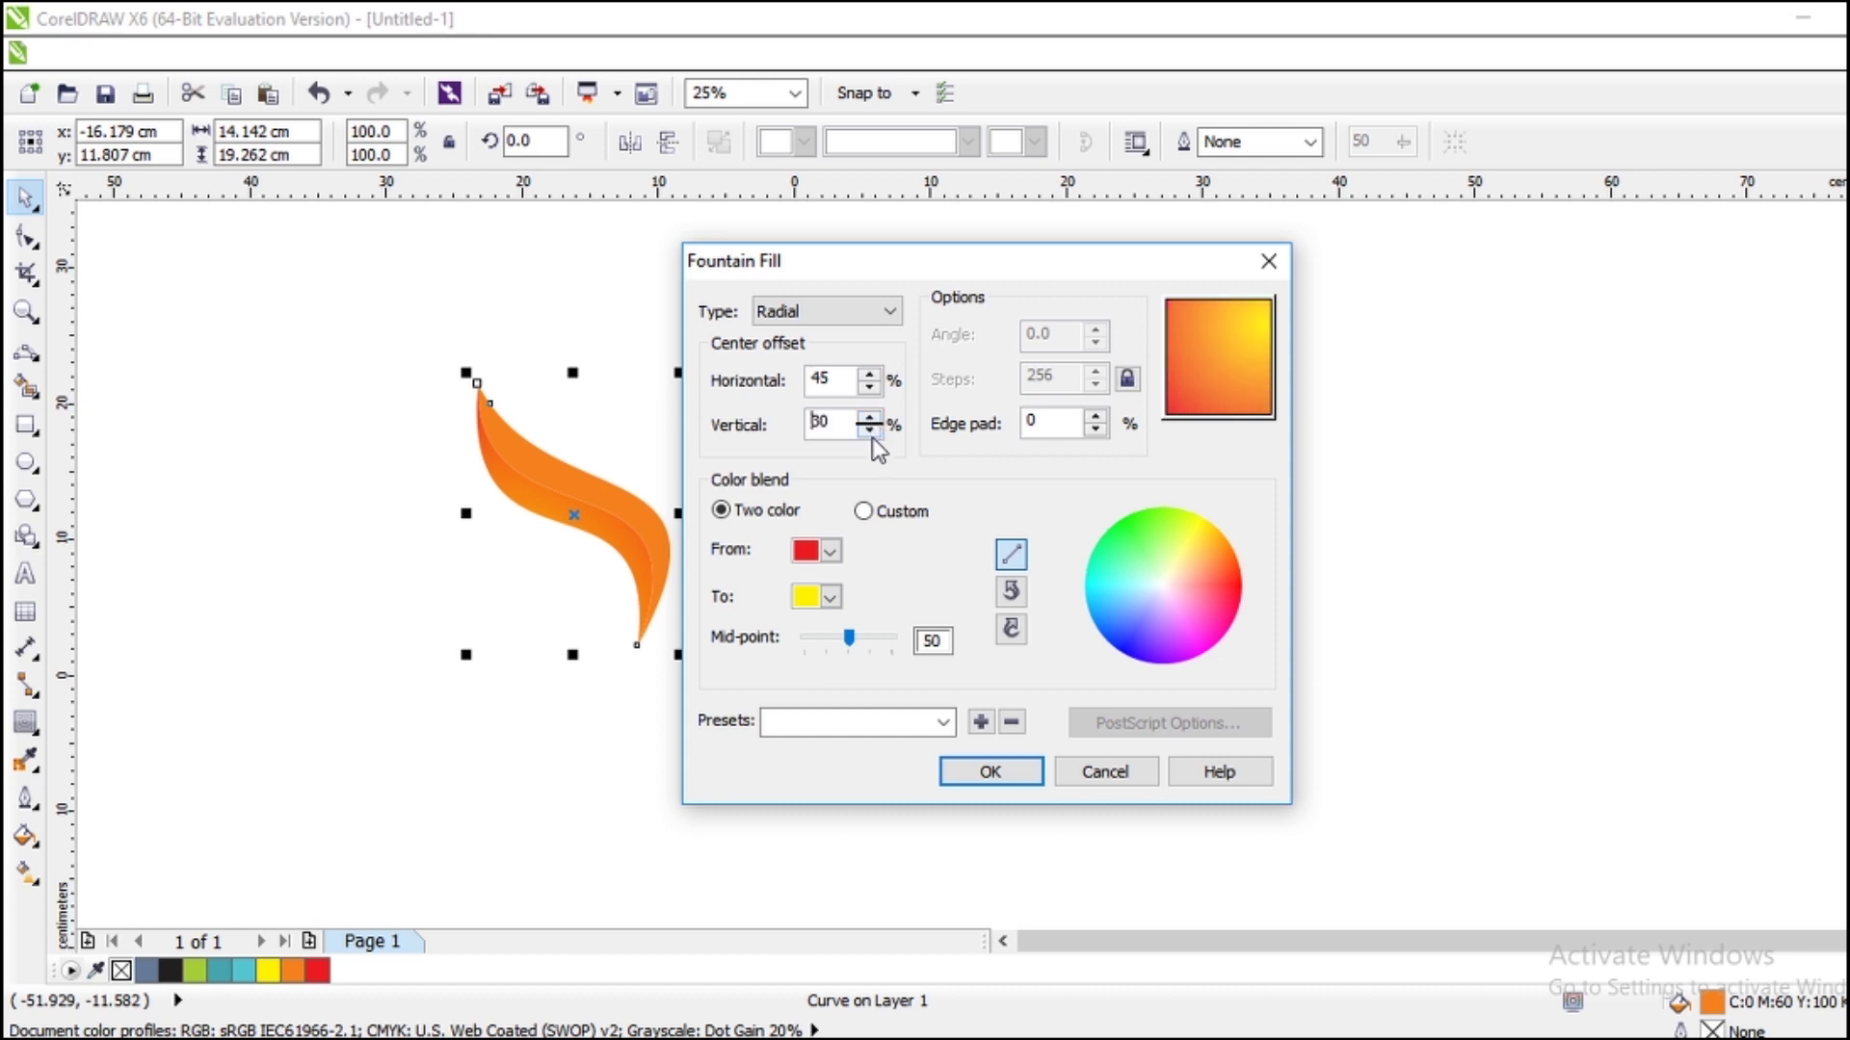
left_click(871, 433)
left_click(871, 434)
left_click(871, 433)
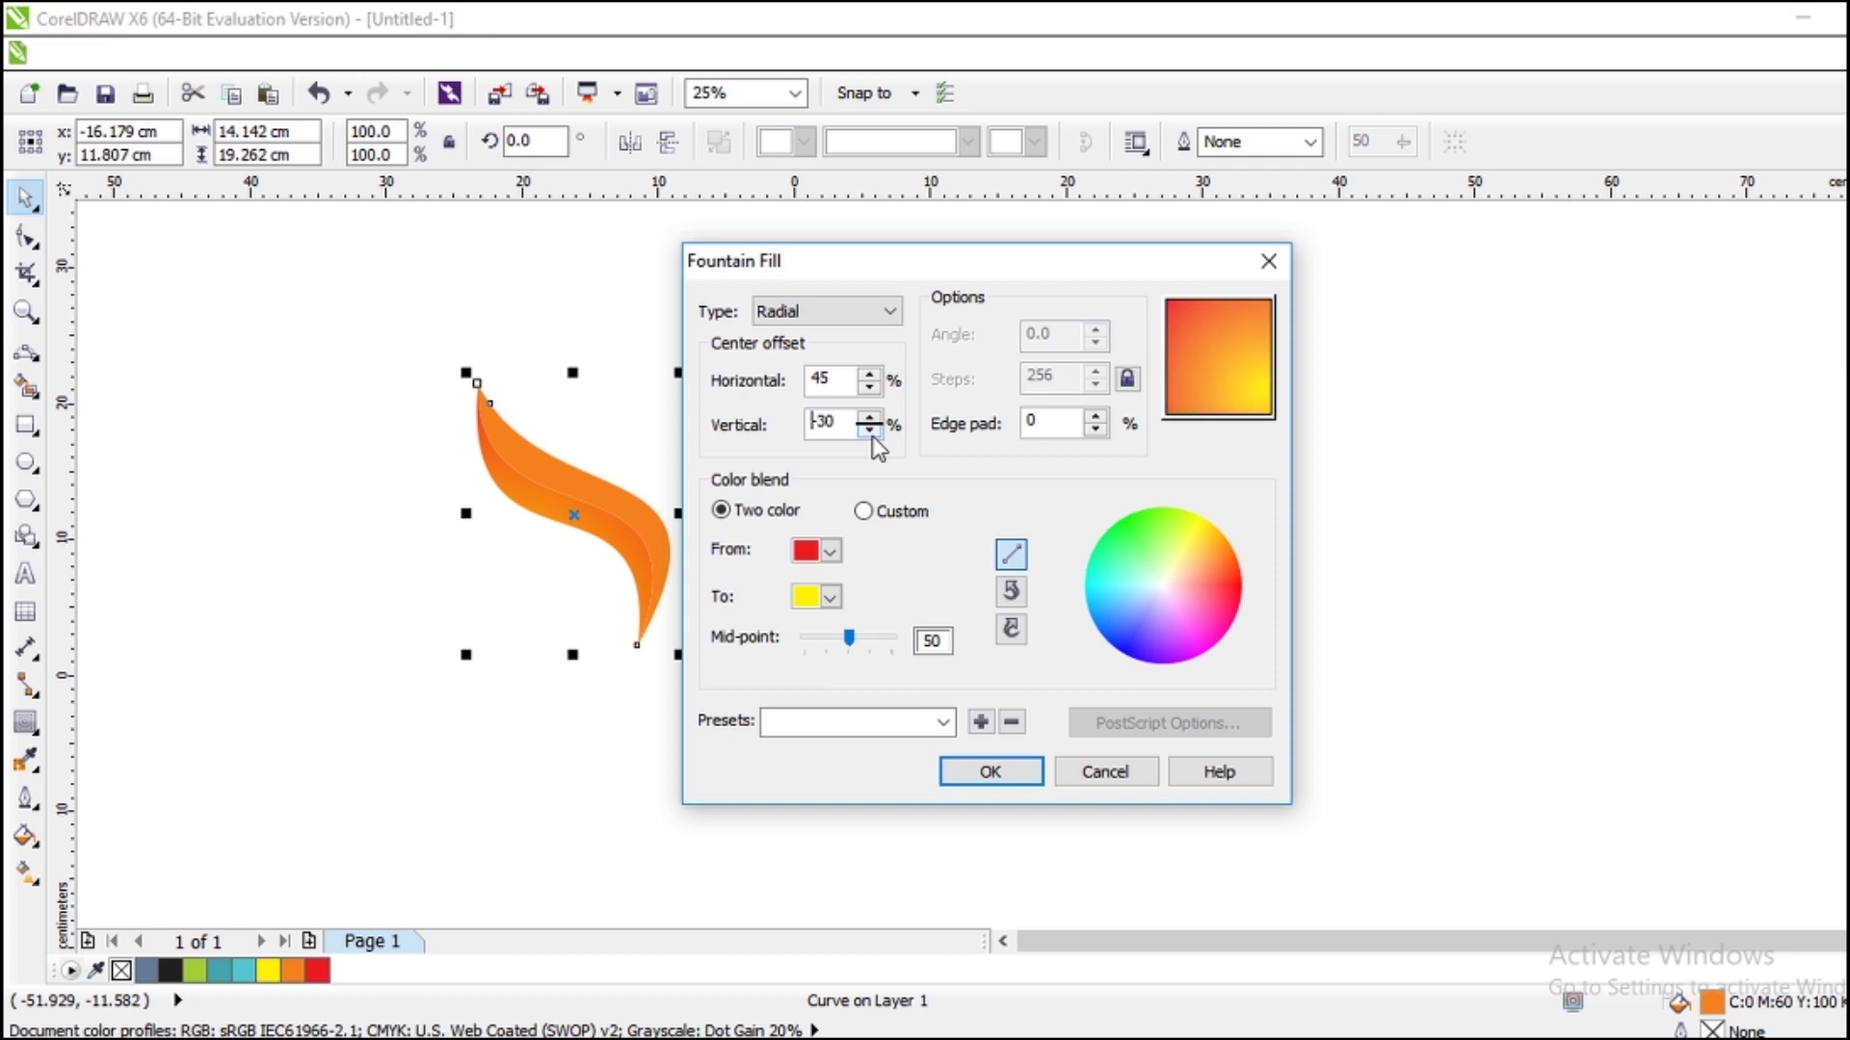
left_click(968, 775)
left_click(753, 651)
Change the lower-left half's fountain center offset to -35% horizontal and -45% vertical.
scroll(744, 651, "down", 1)
scroll(699, 611, "up", 2)
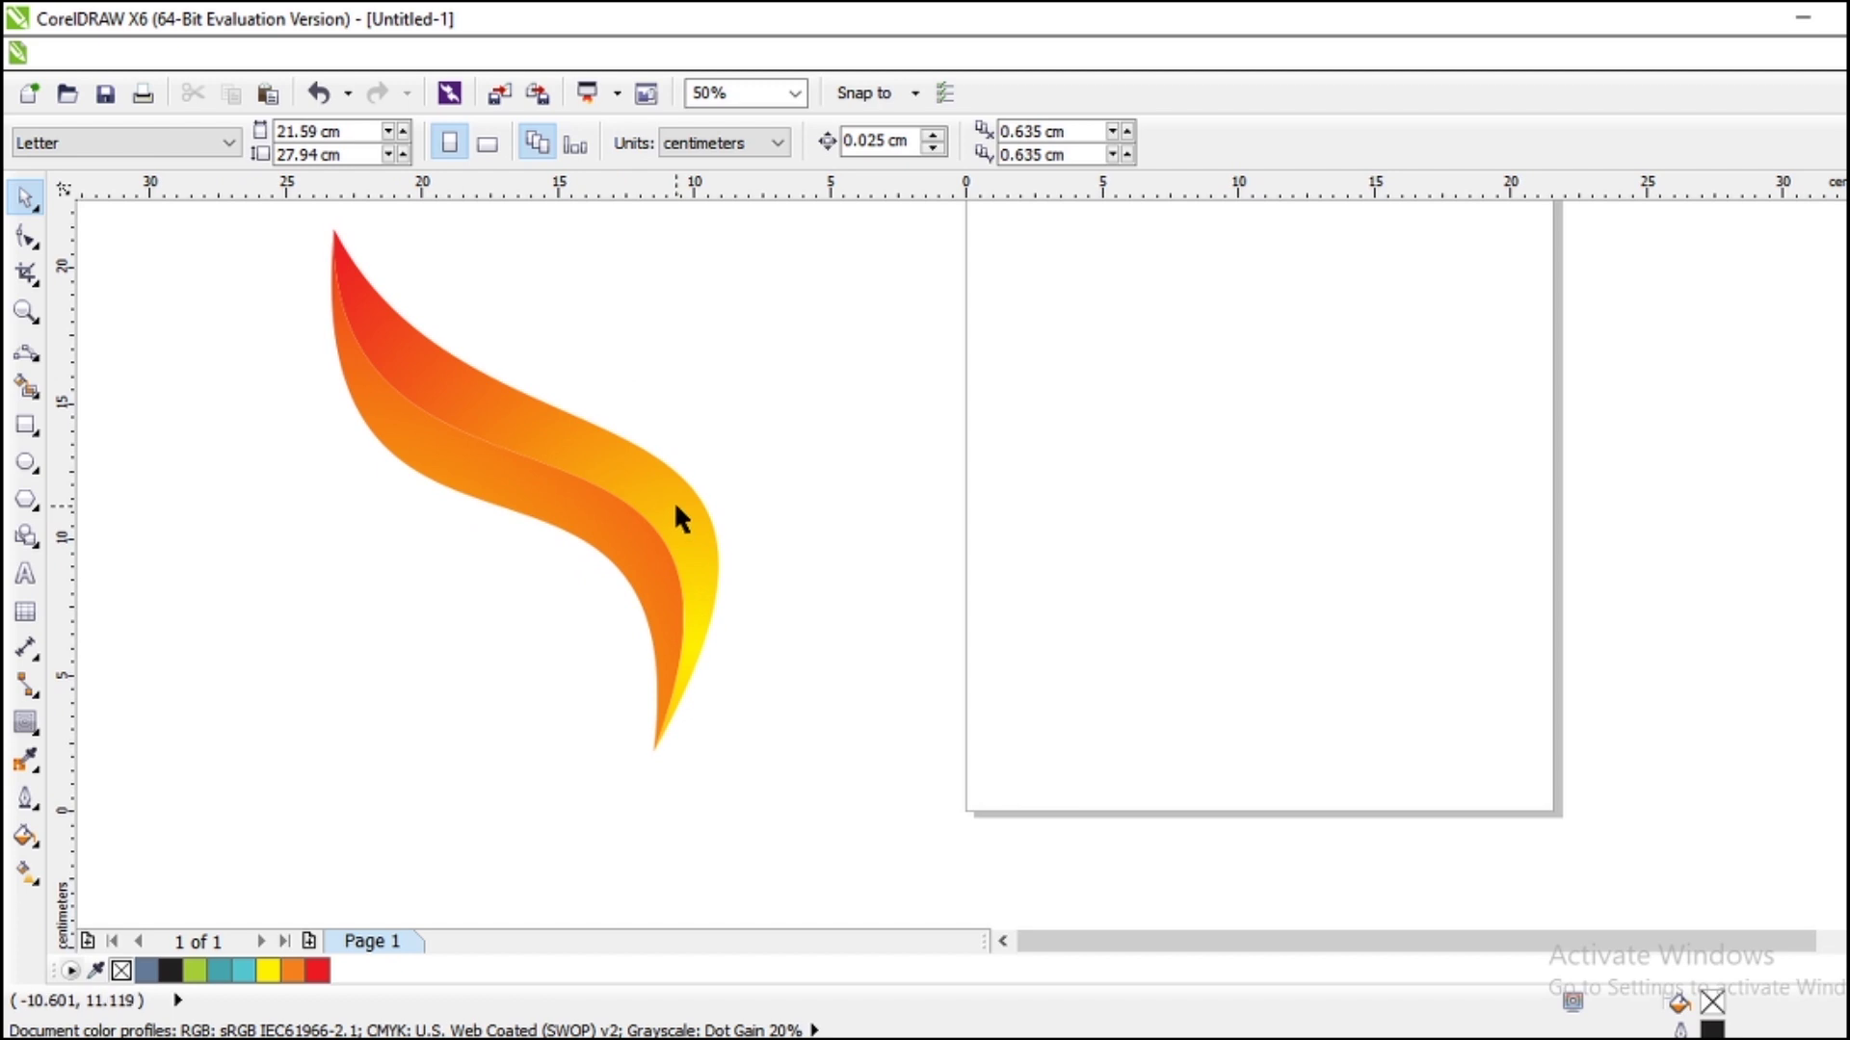
scroll(674, 506, "down", 1)
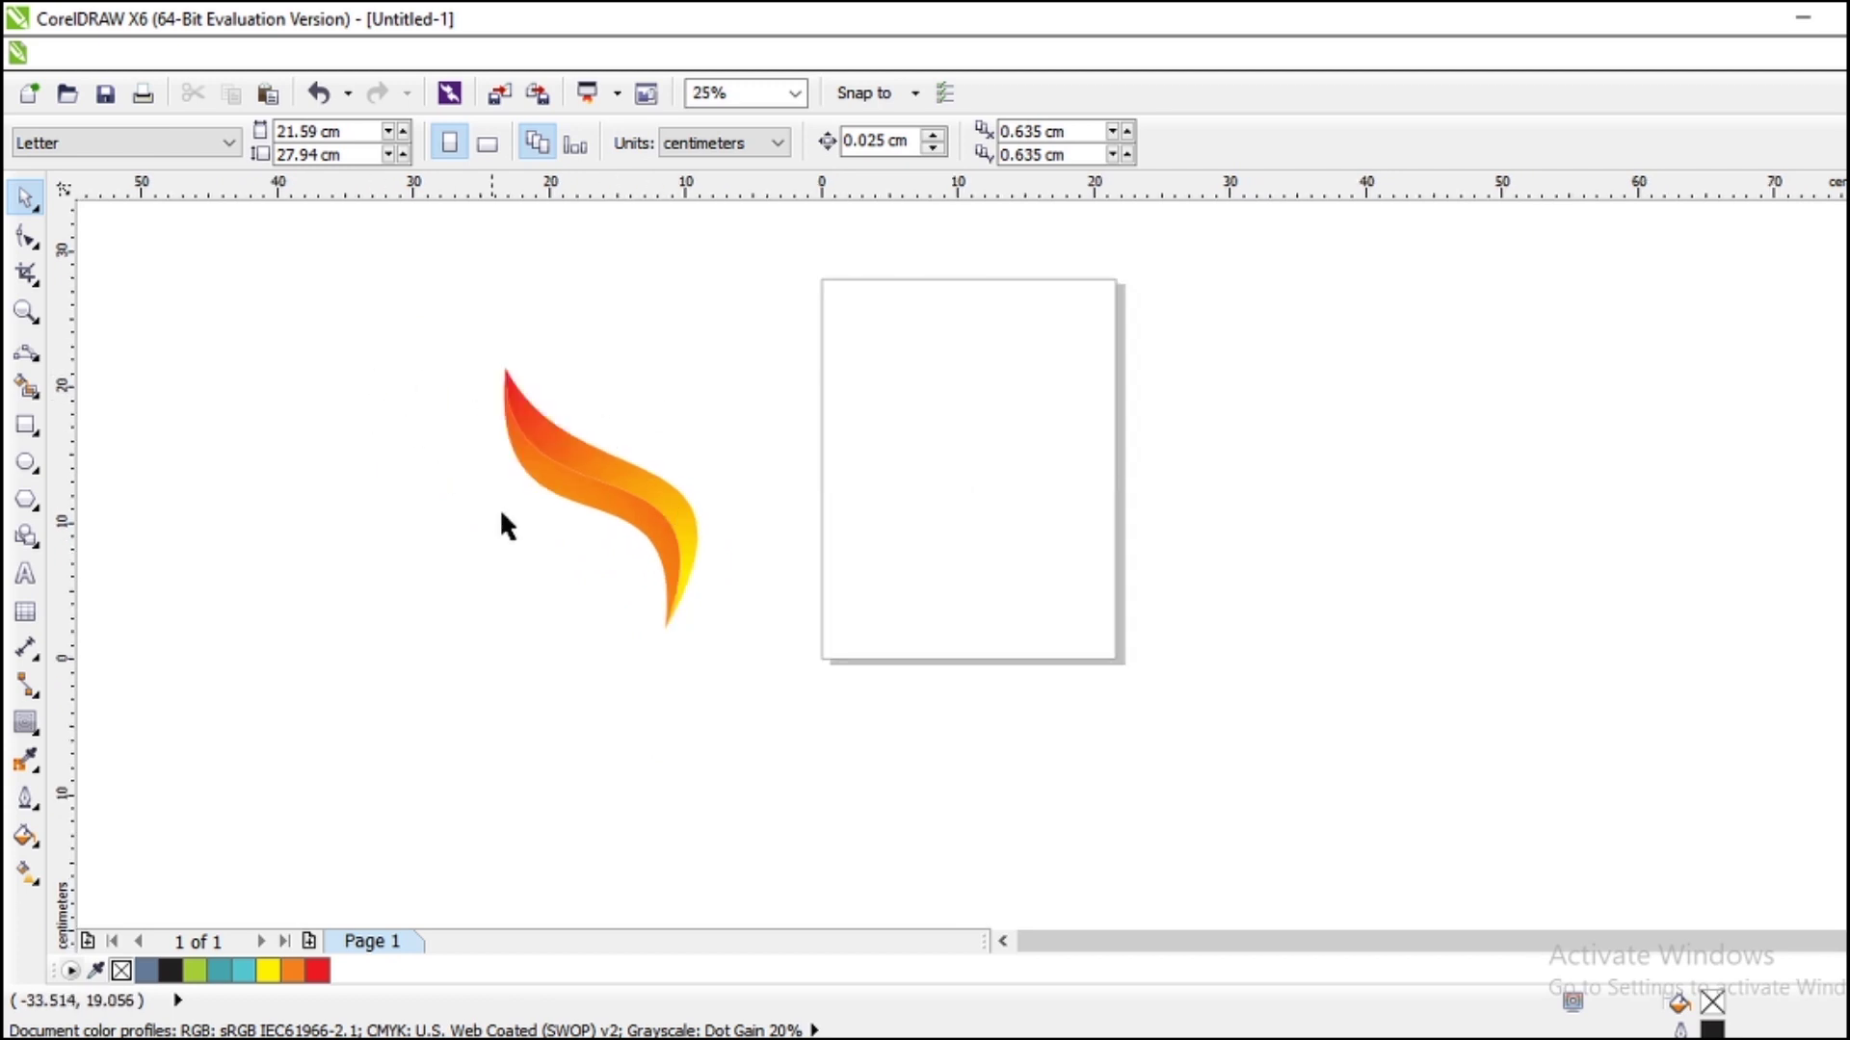
left_click(586, 498)
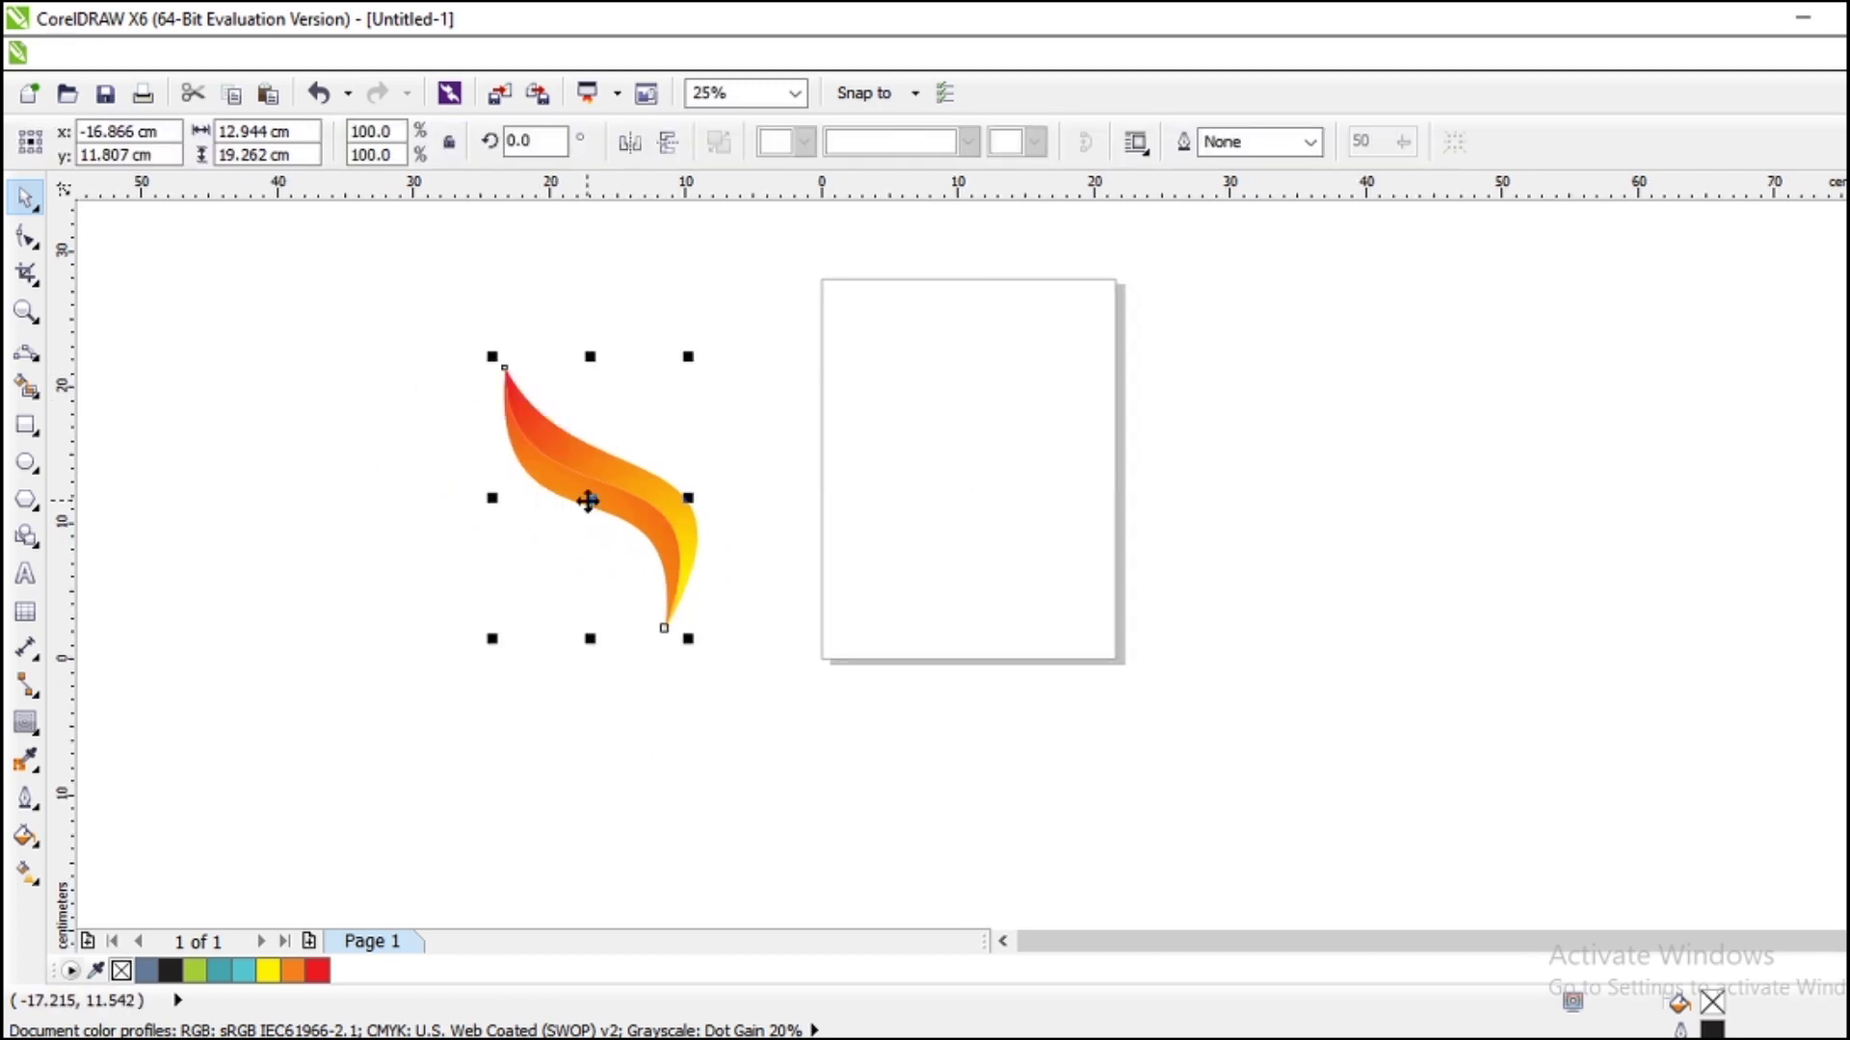
double_click(1723, 1009)
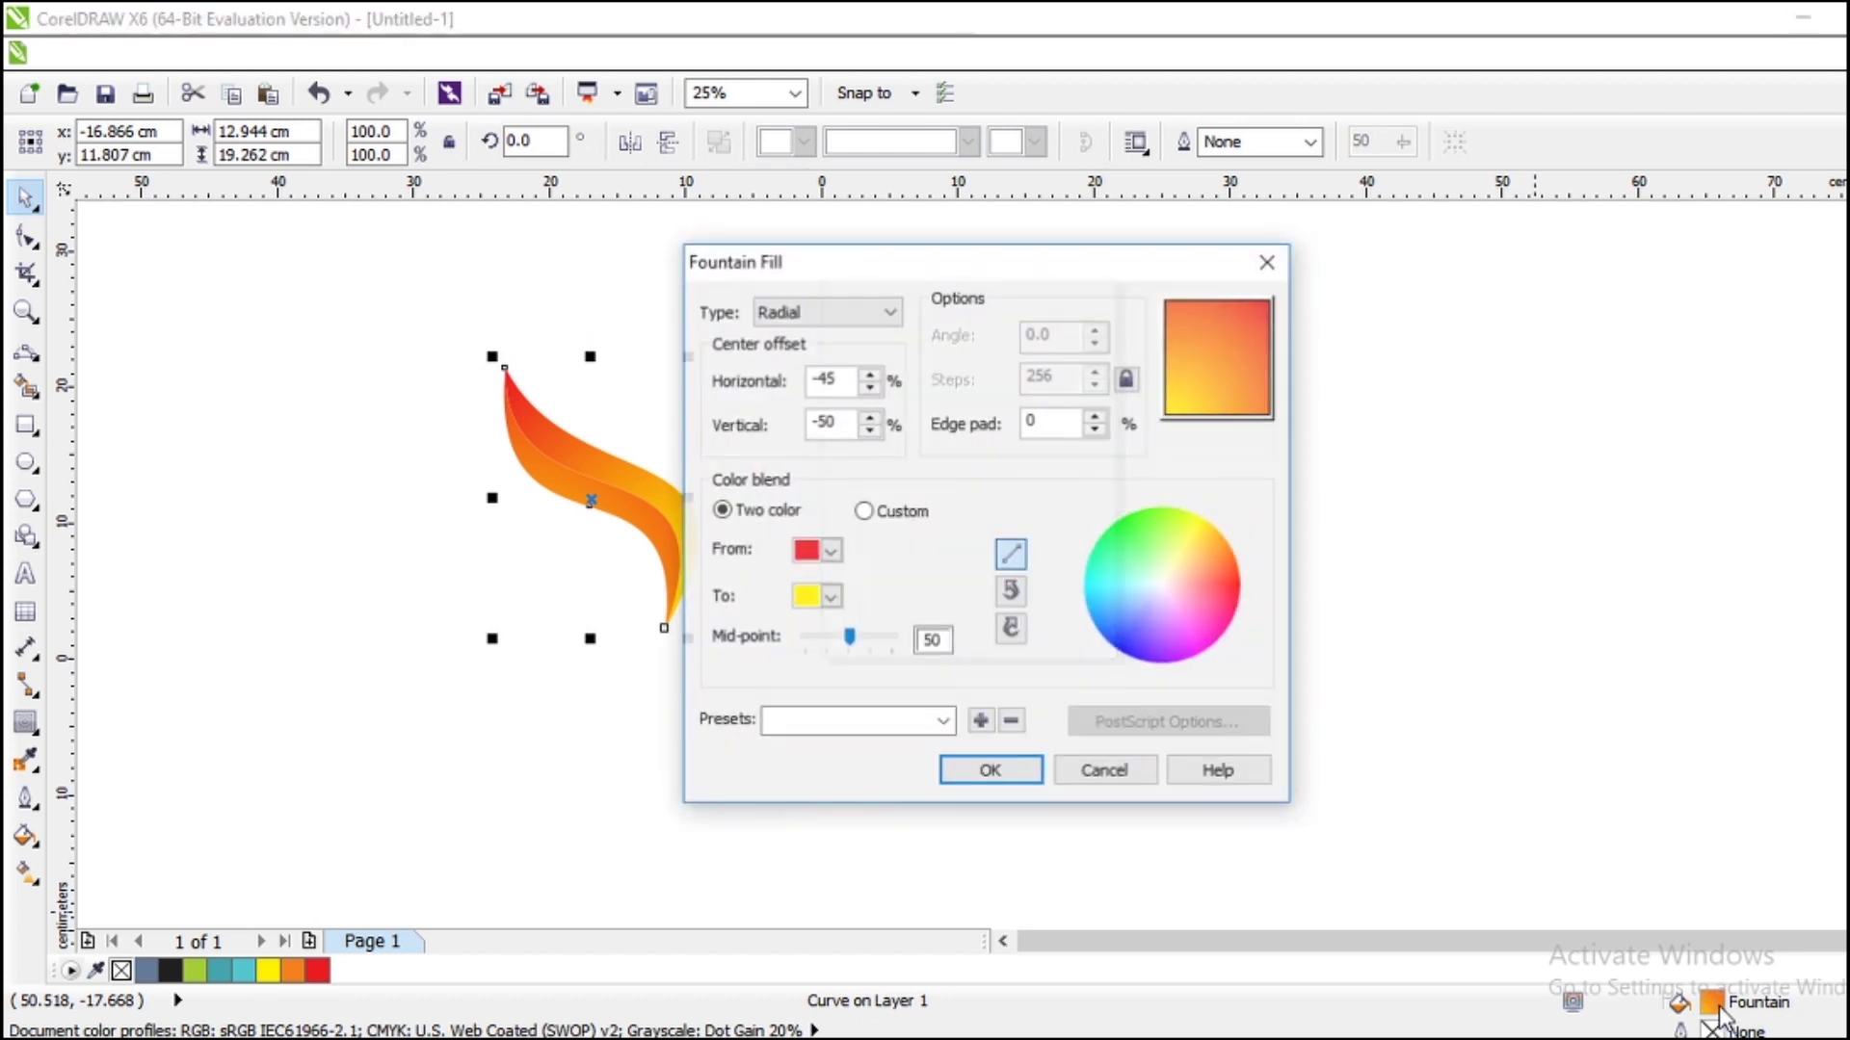
left_click(870, 419)
left_click(869, 430)
left_click(866, 432)
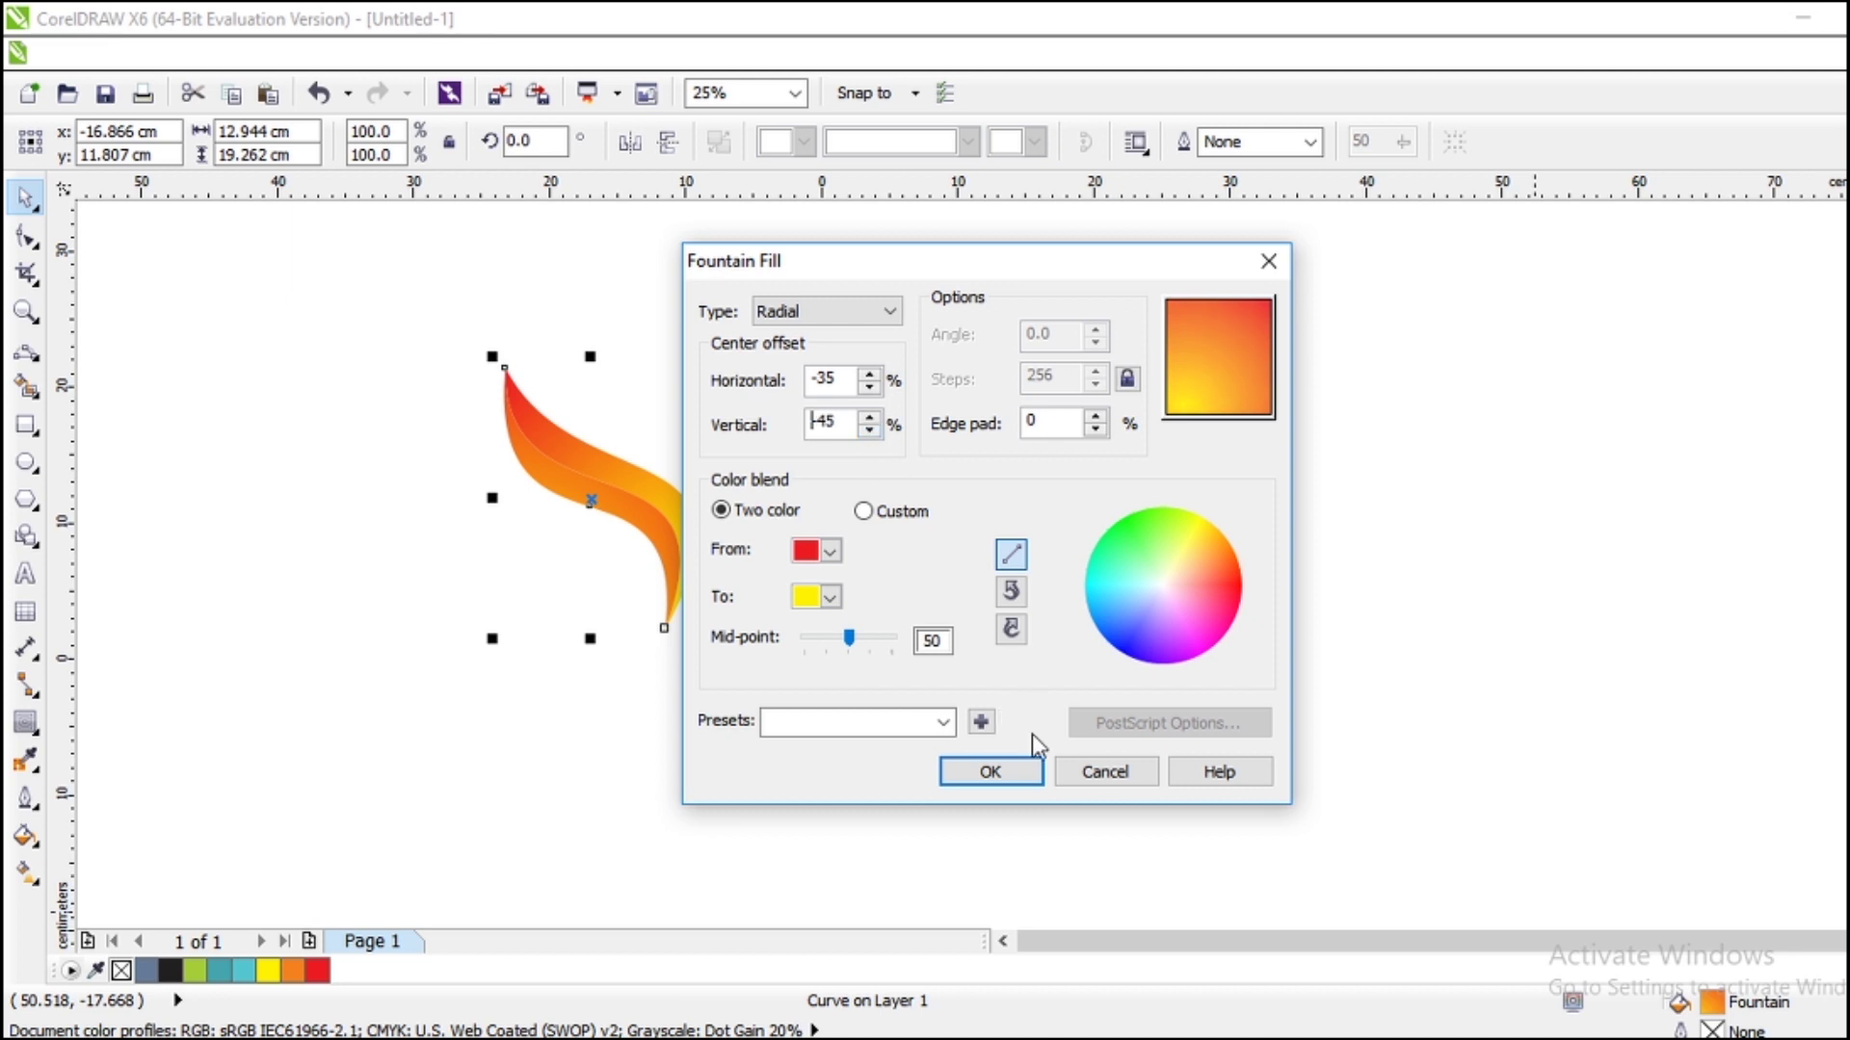
left_click(1023, 770)
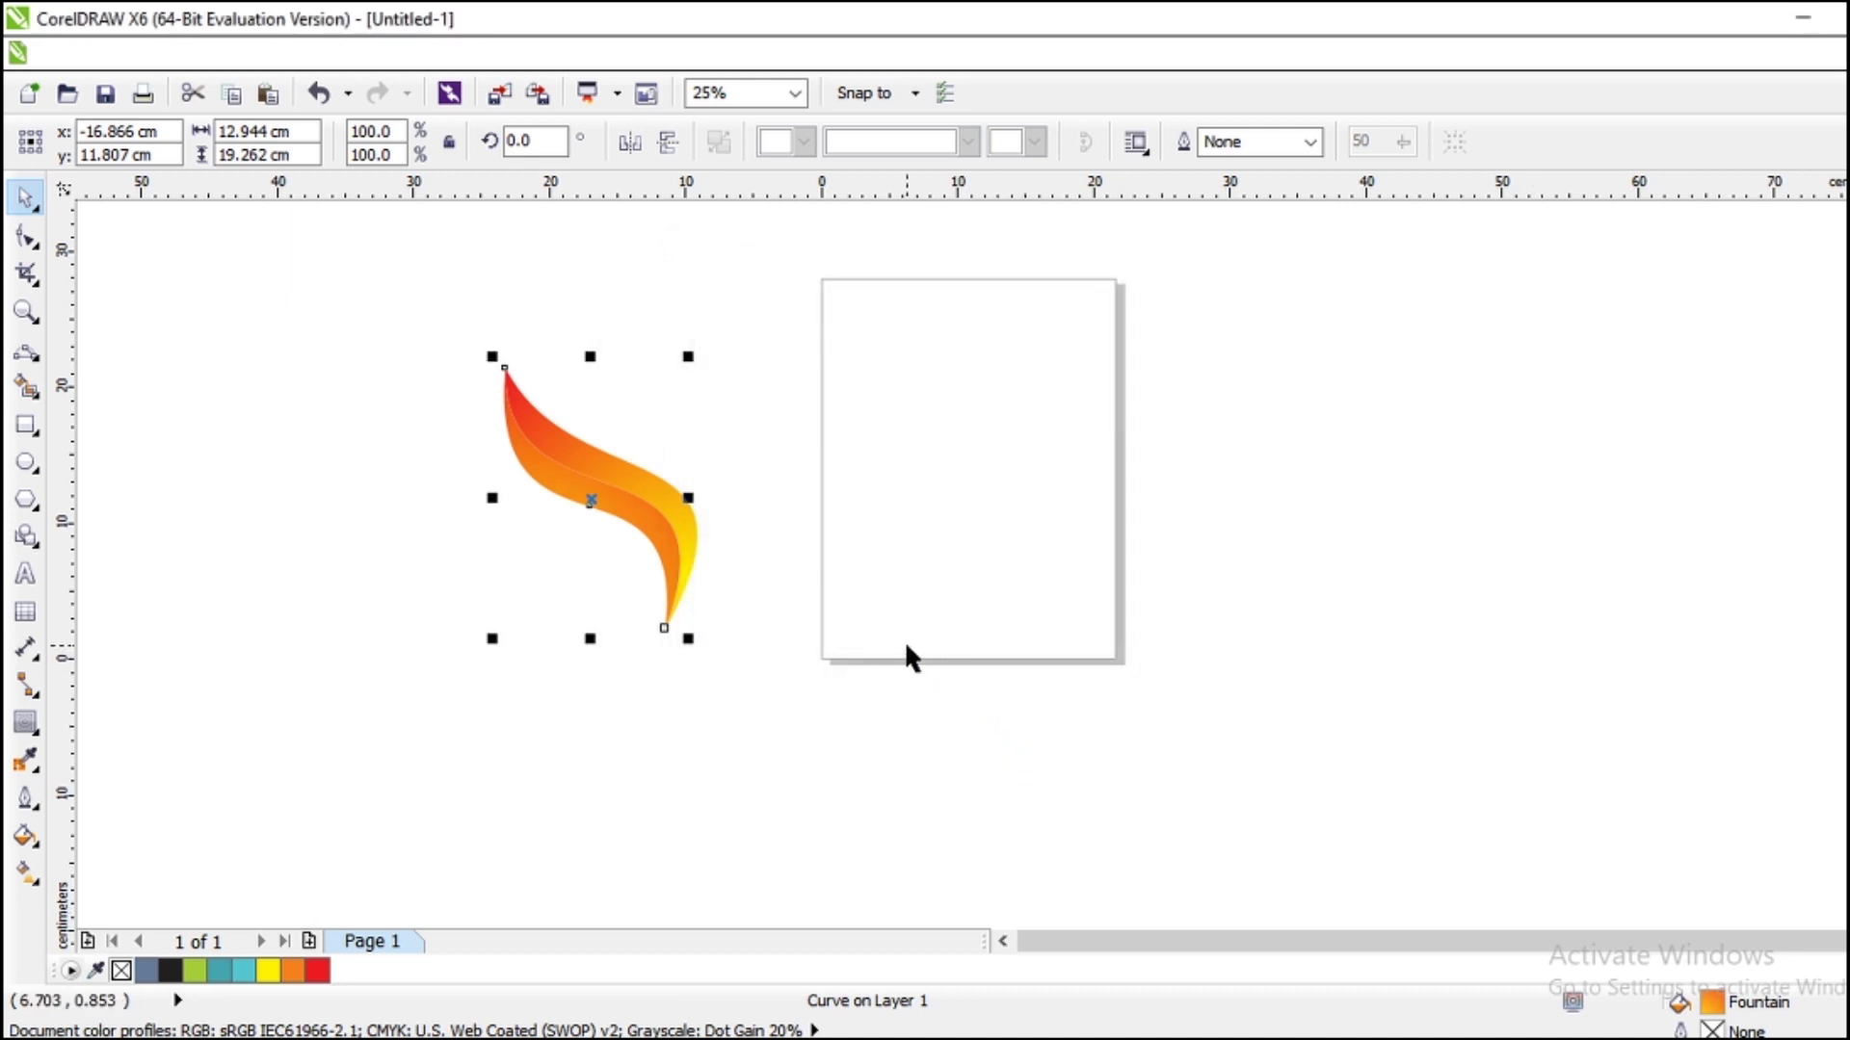
Reverse the lower-left half's fountain colors to run from yellow to red, apply the fill, and deselect the shape.
scroll(904, 566, "down", 1)
scroll(902, 566, "up", 1)
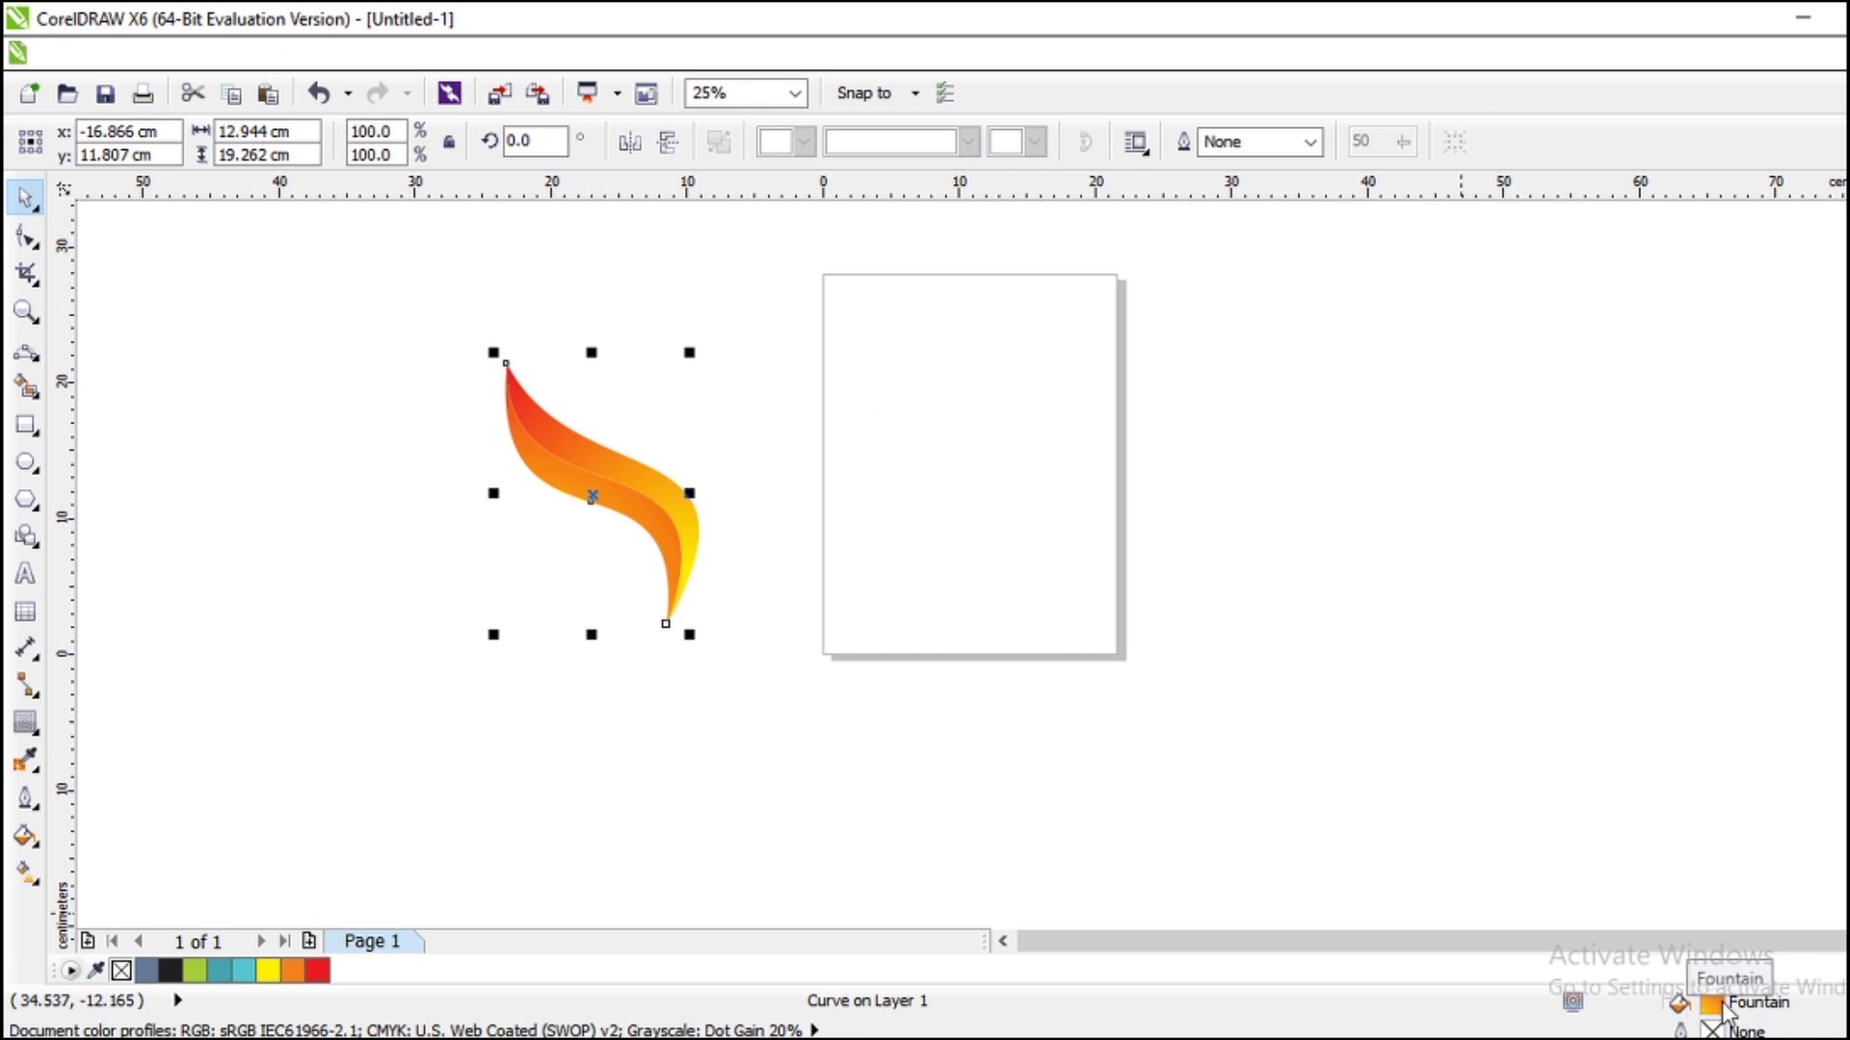
double_click(1753, 1016)
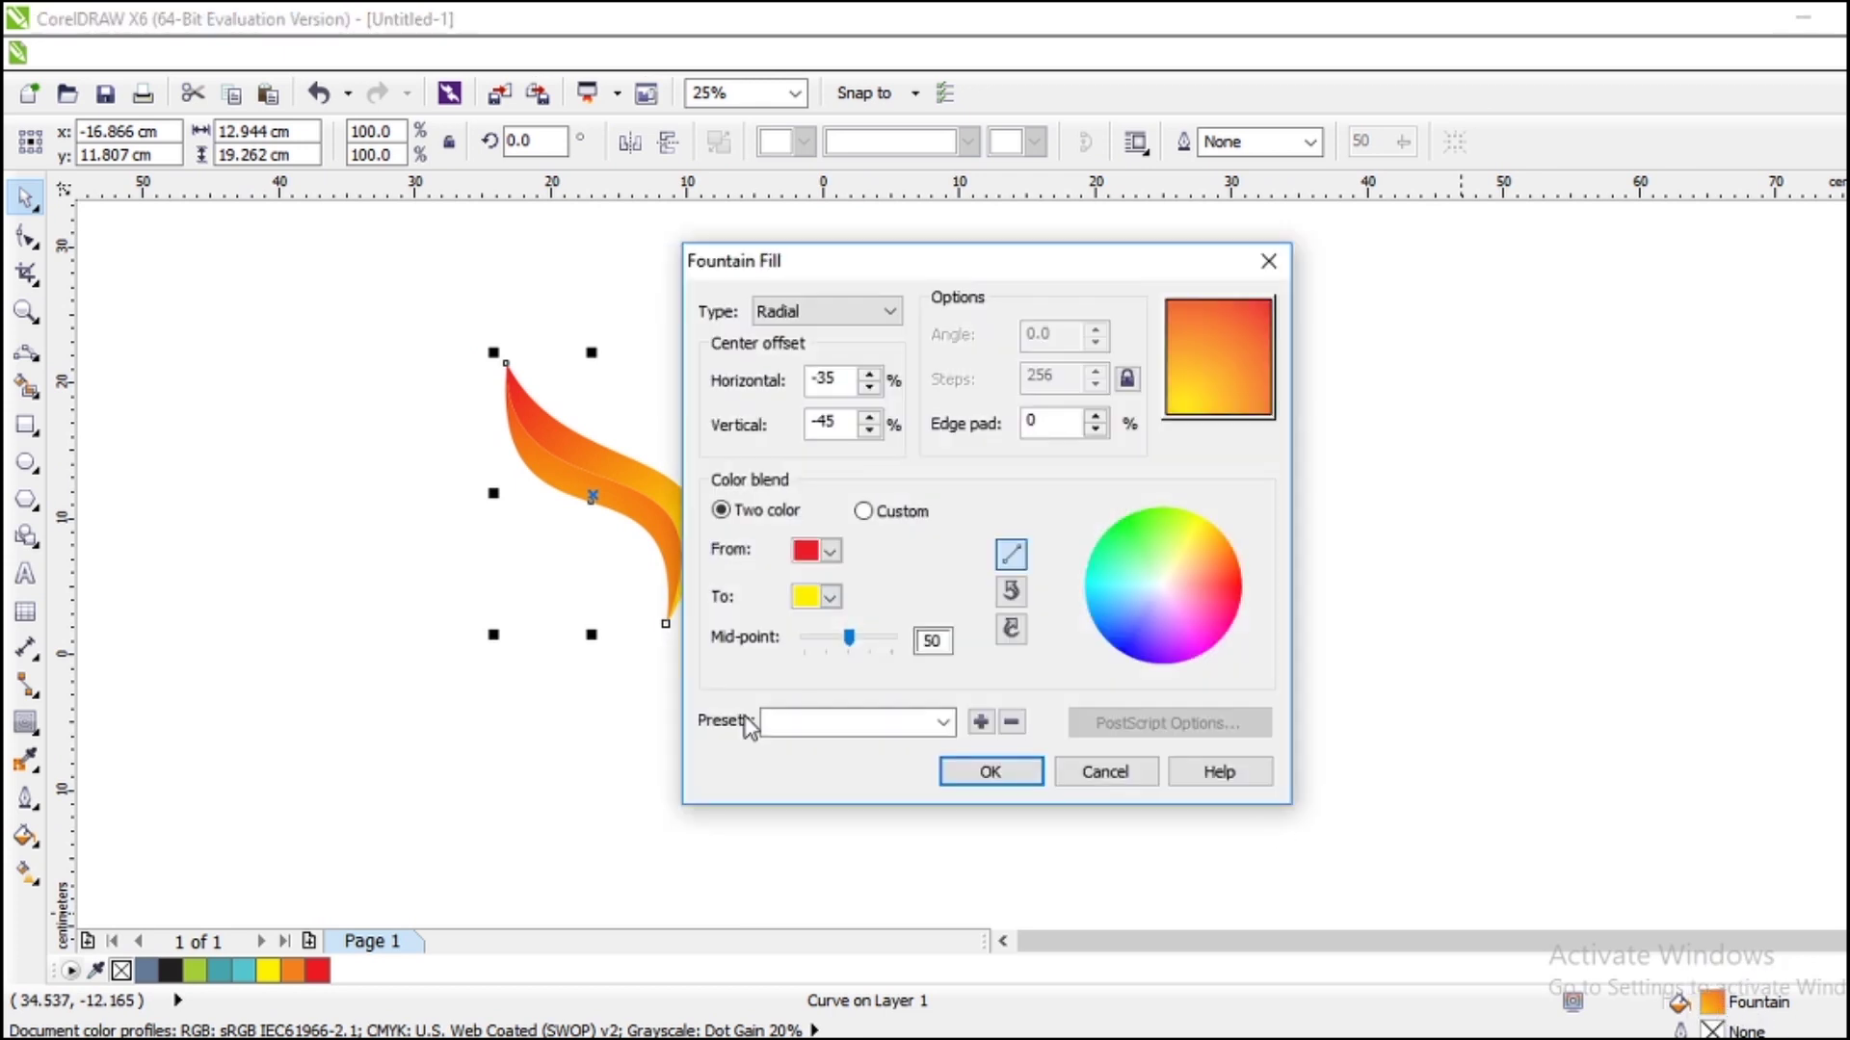
left_click(830, 551)
left_click(851, 576)
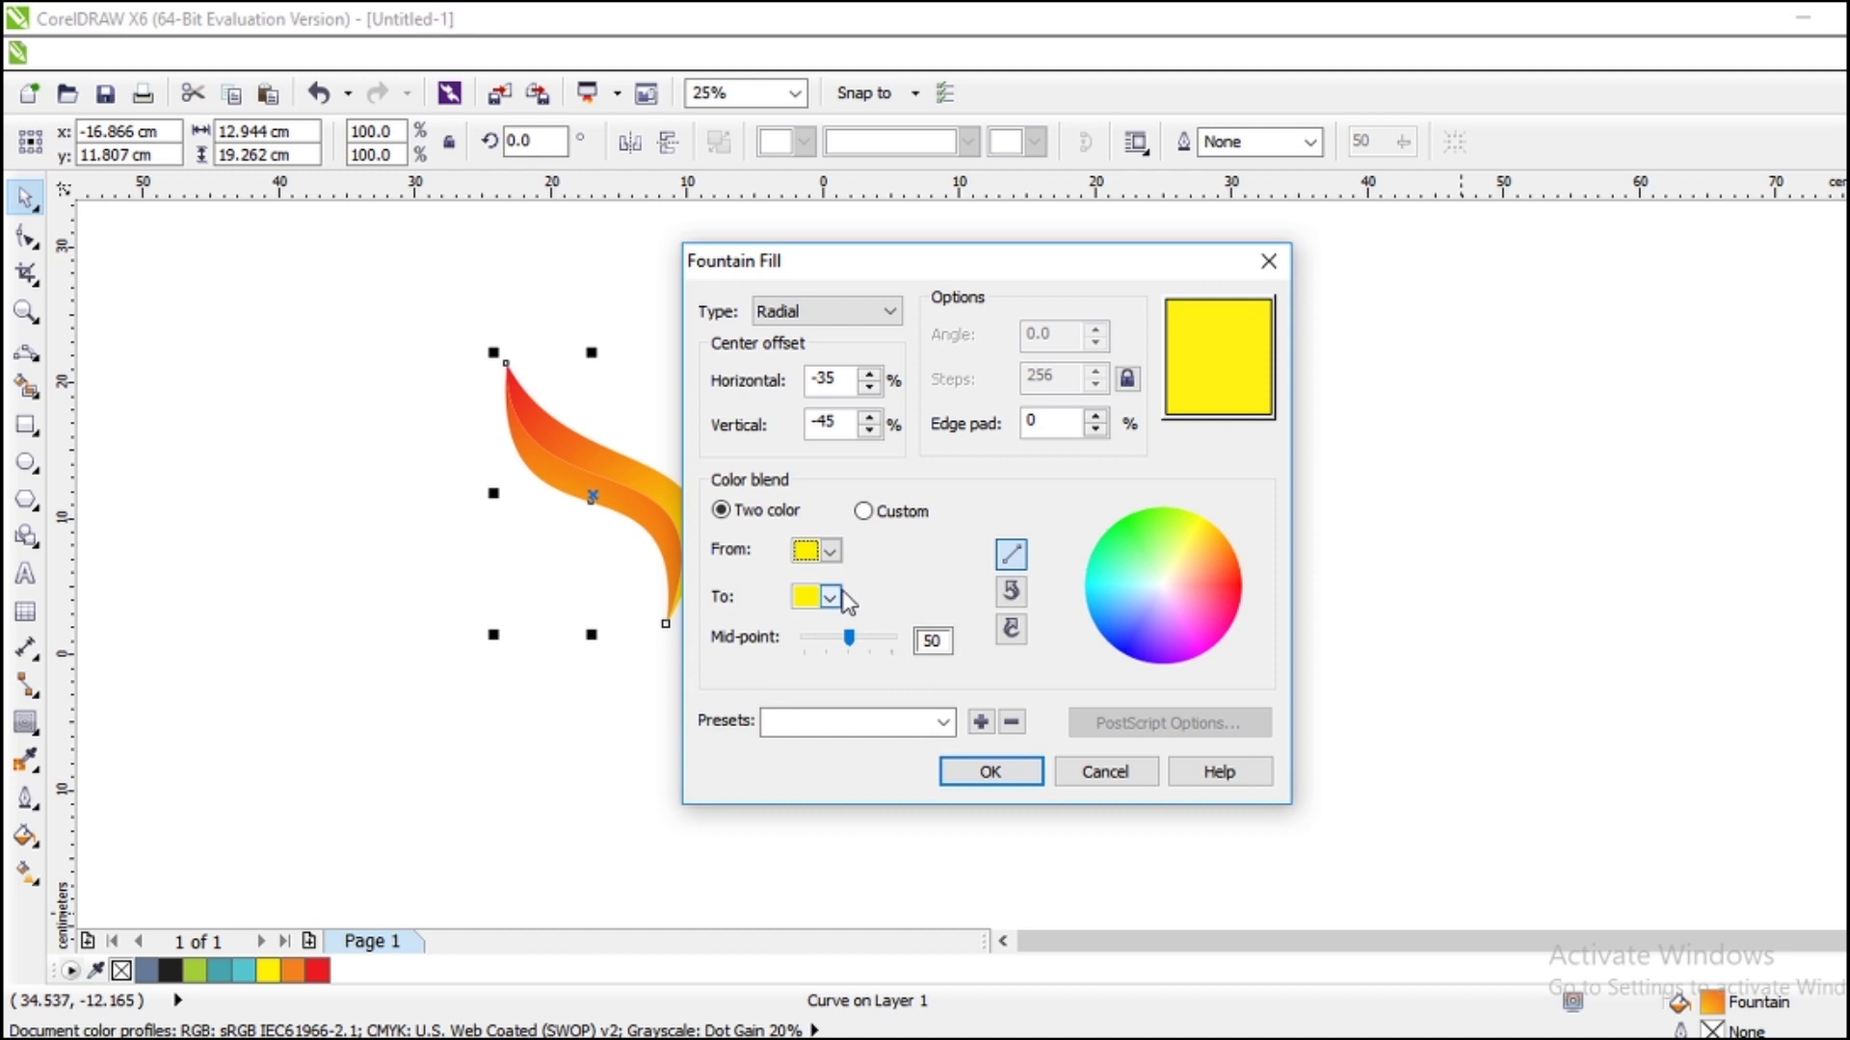
left_click(830, 597)
left_click(873, 623)
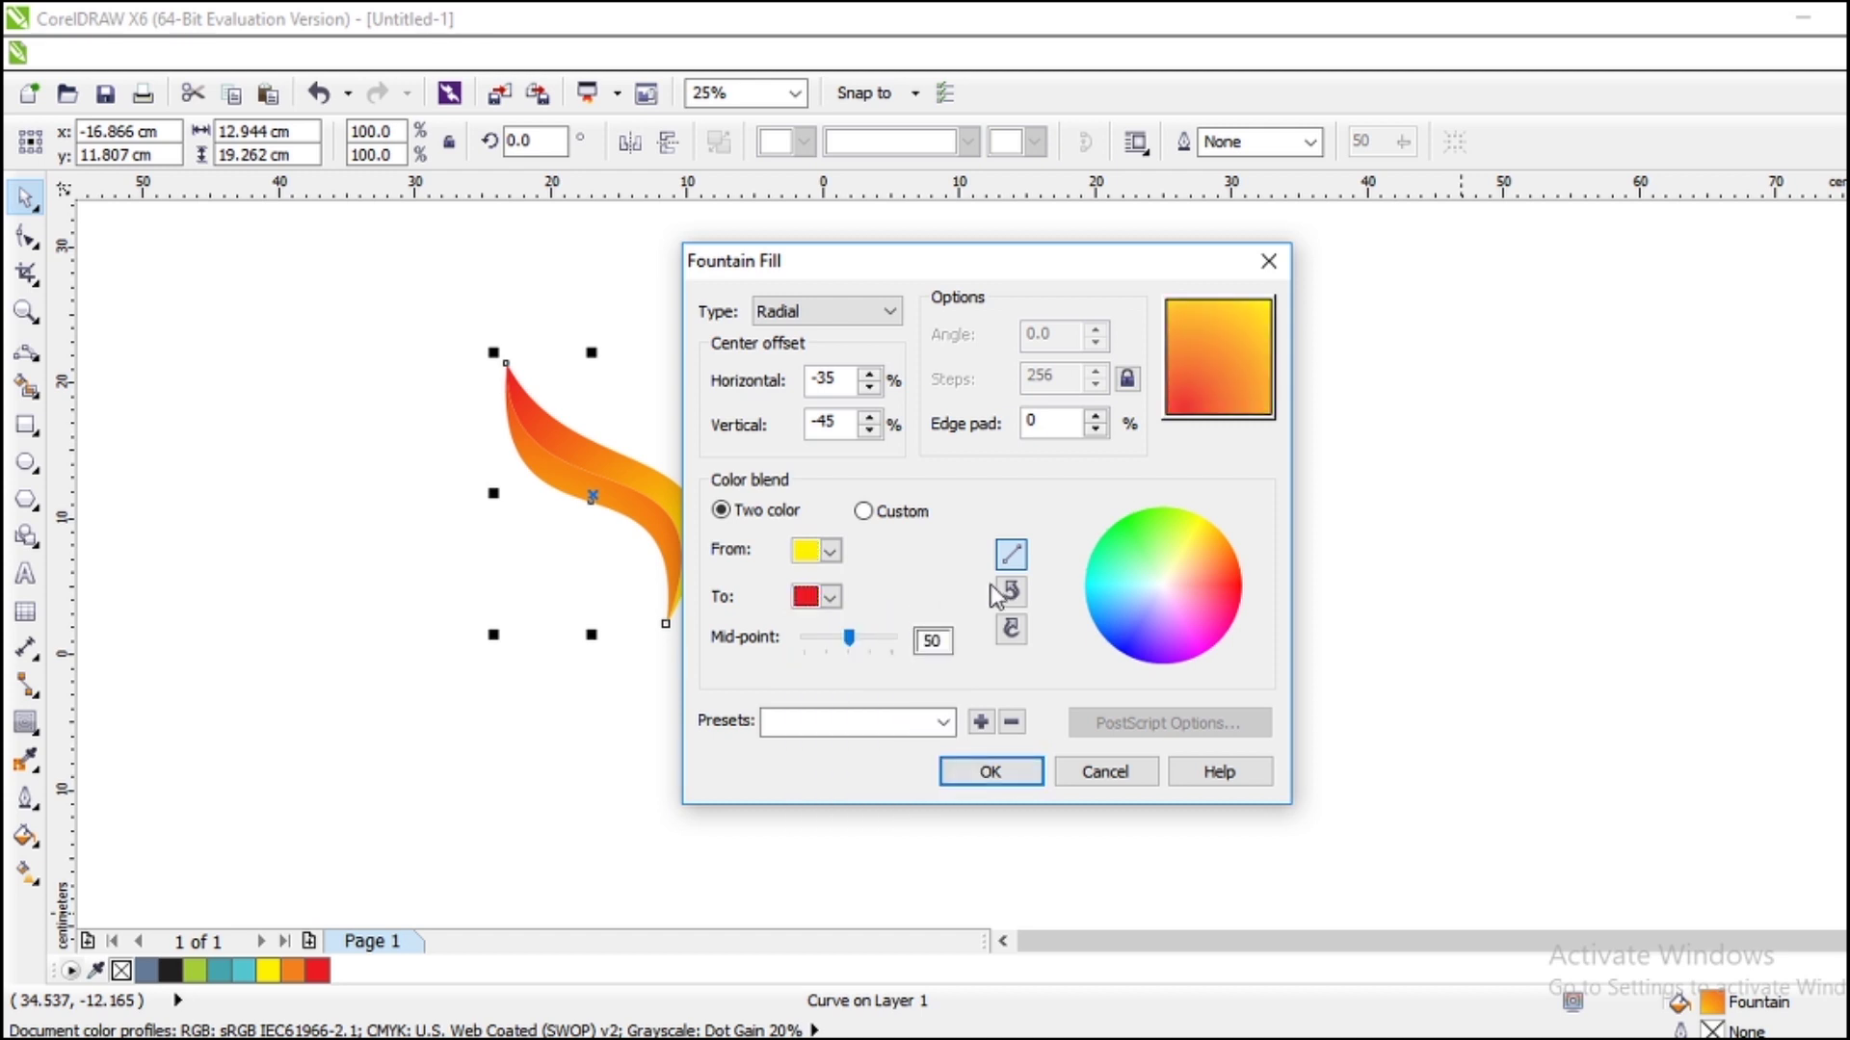
left_click(986, 773)
left_click(863, 638)
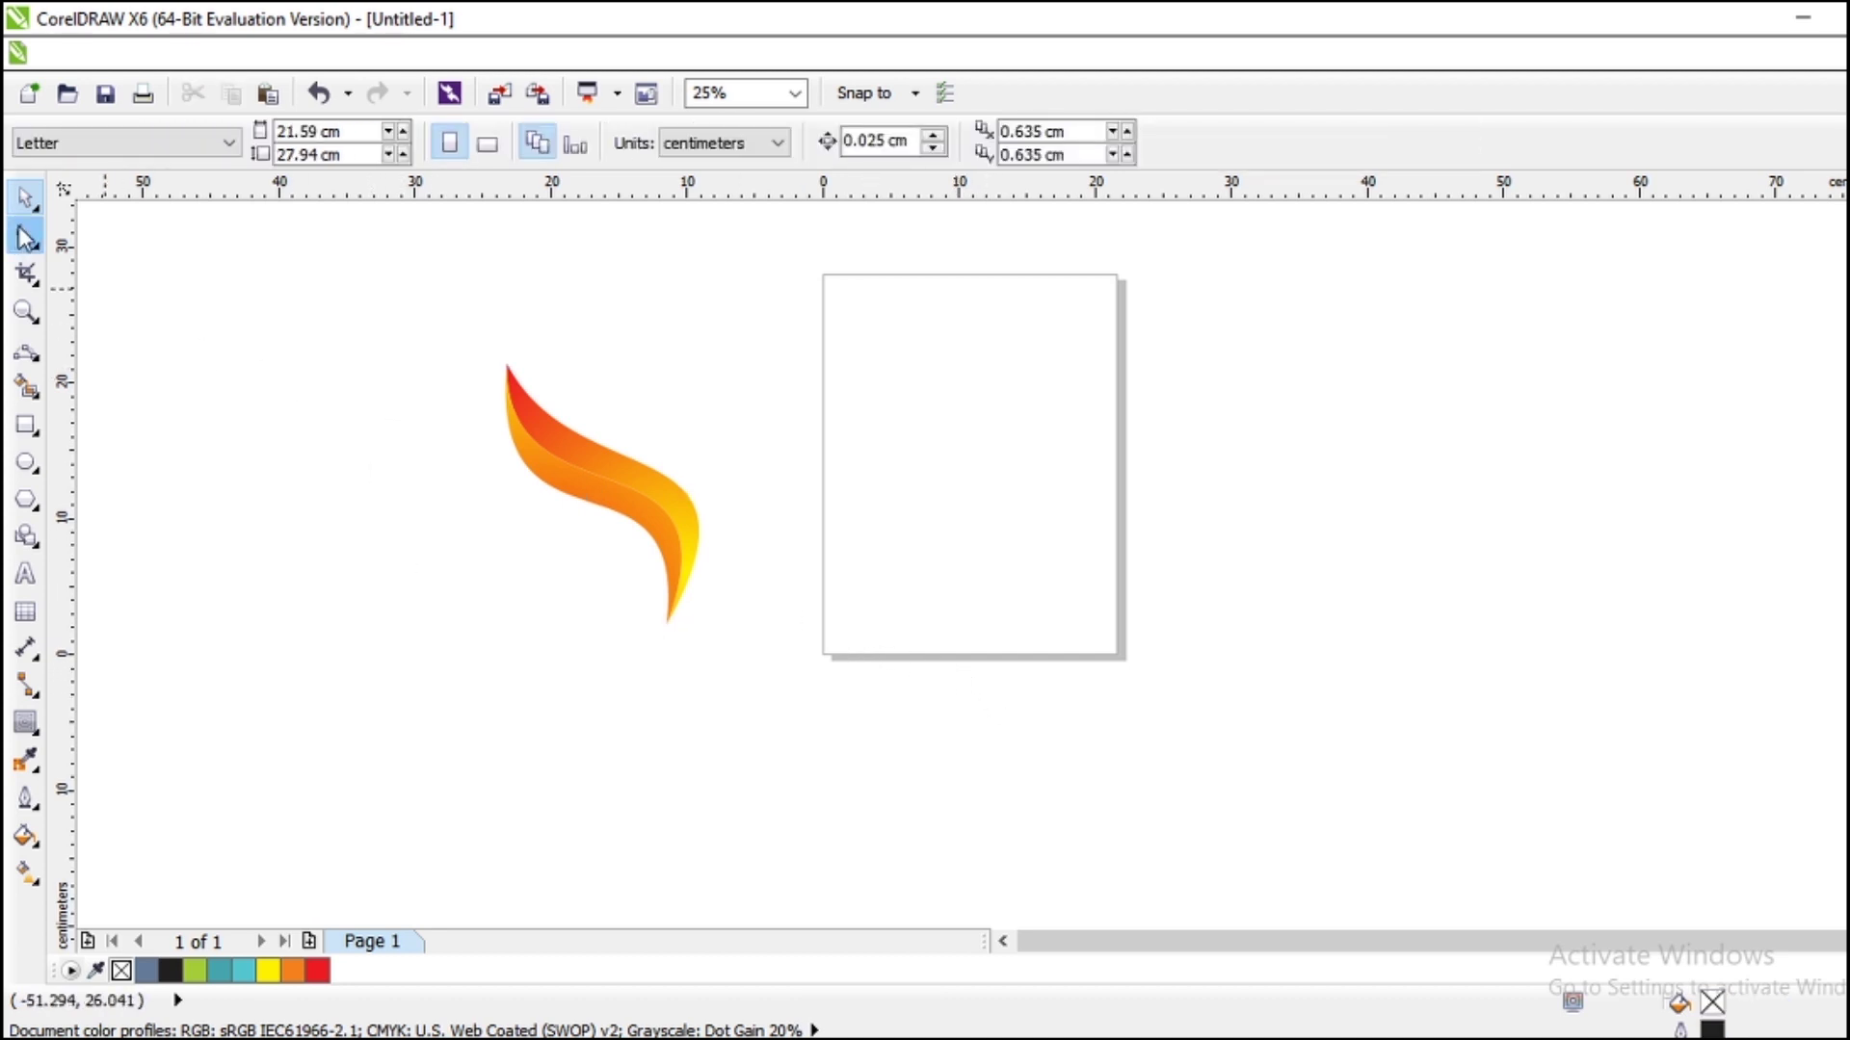
Duplicate the two leaf halves below the original and scale the copy down to about 8.1 × 11 cm.
left_click_drag(444, 328, 815, 703)
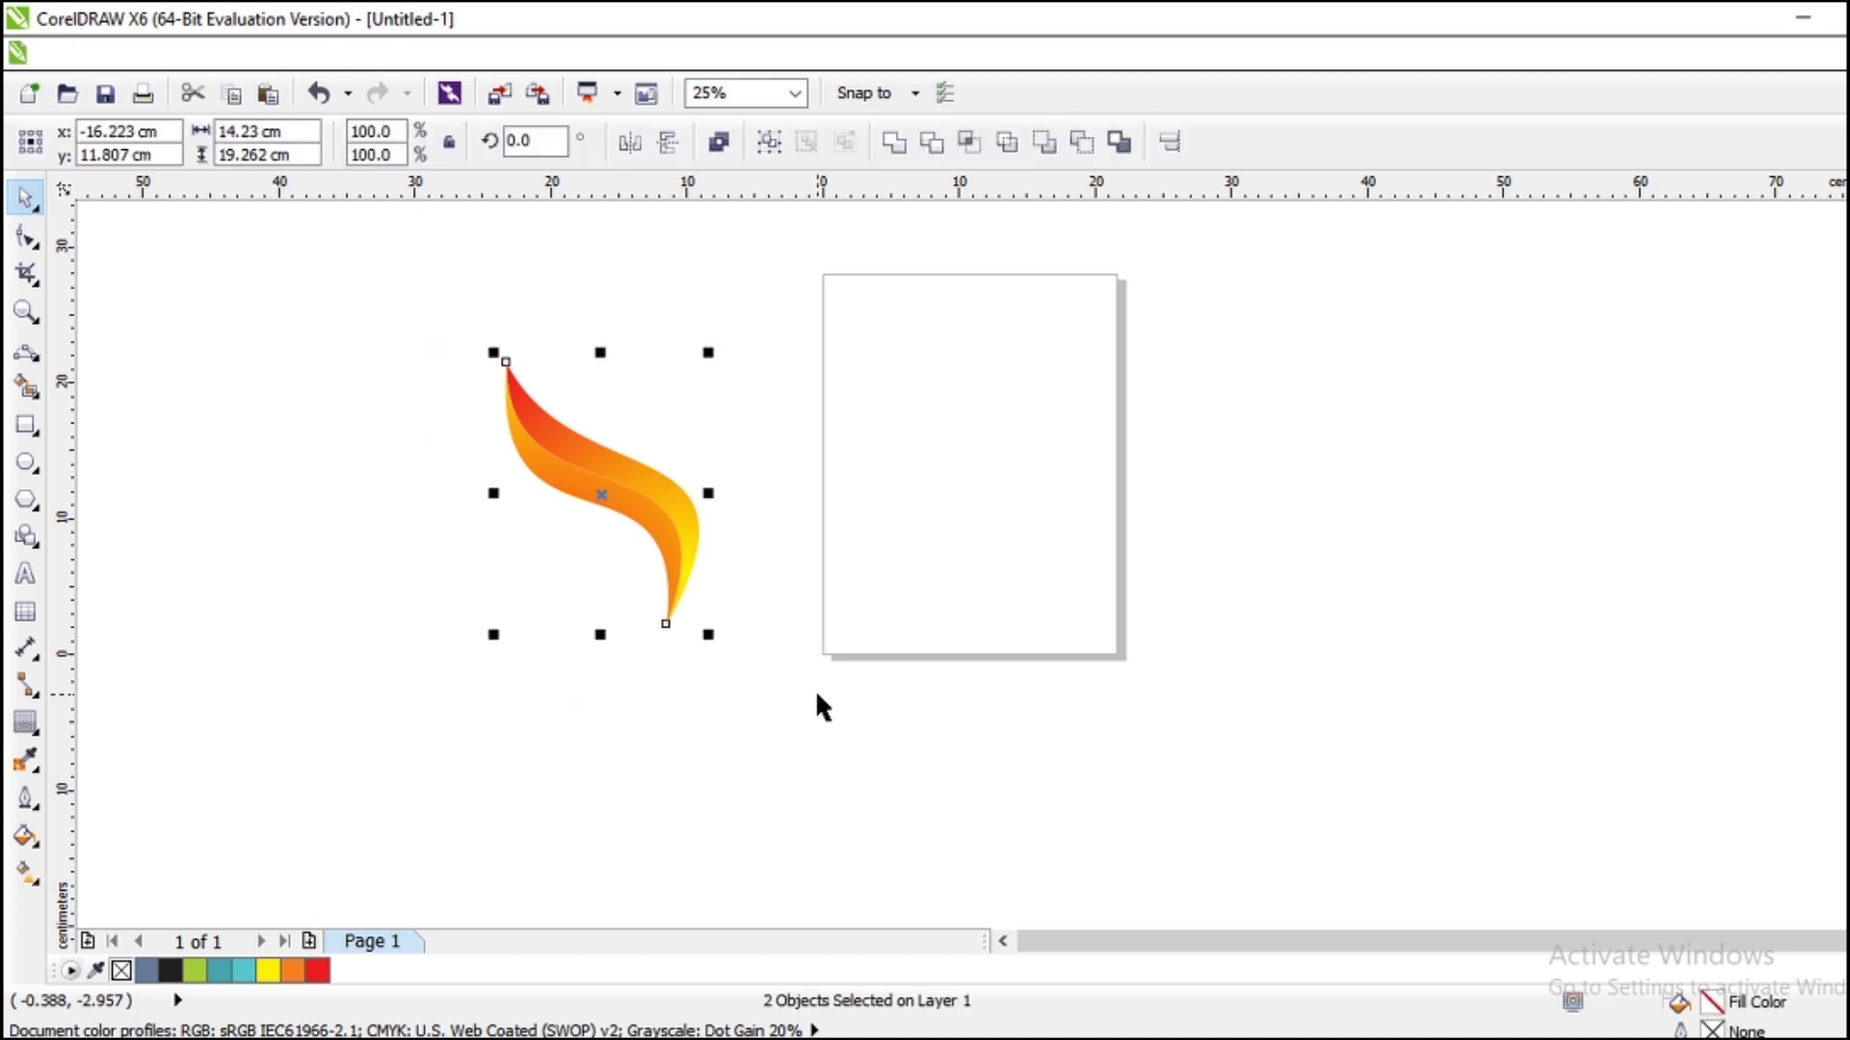
key("Right")
key("Up")
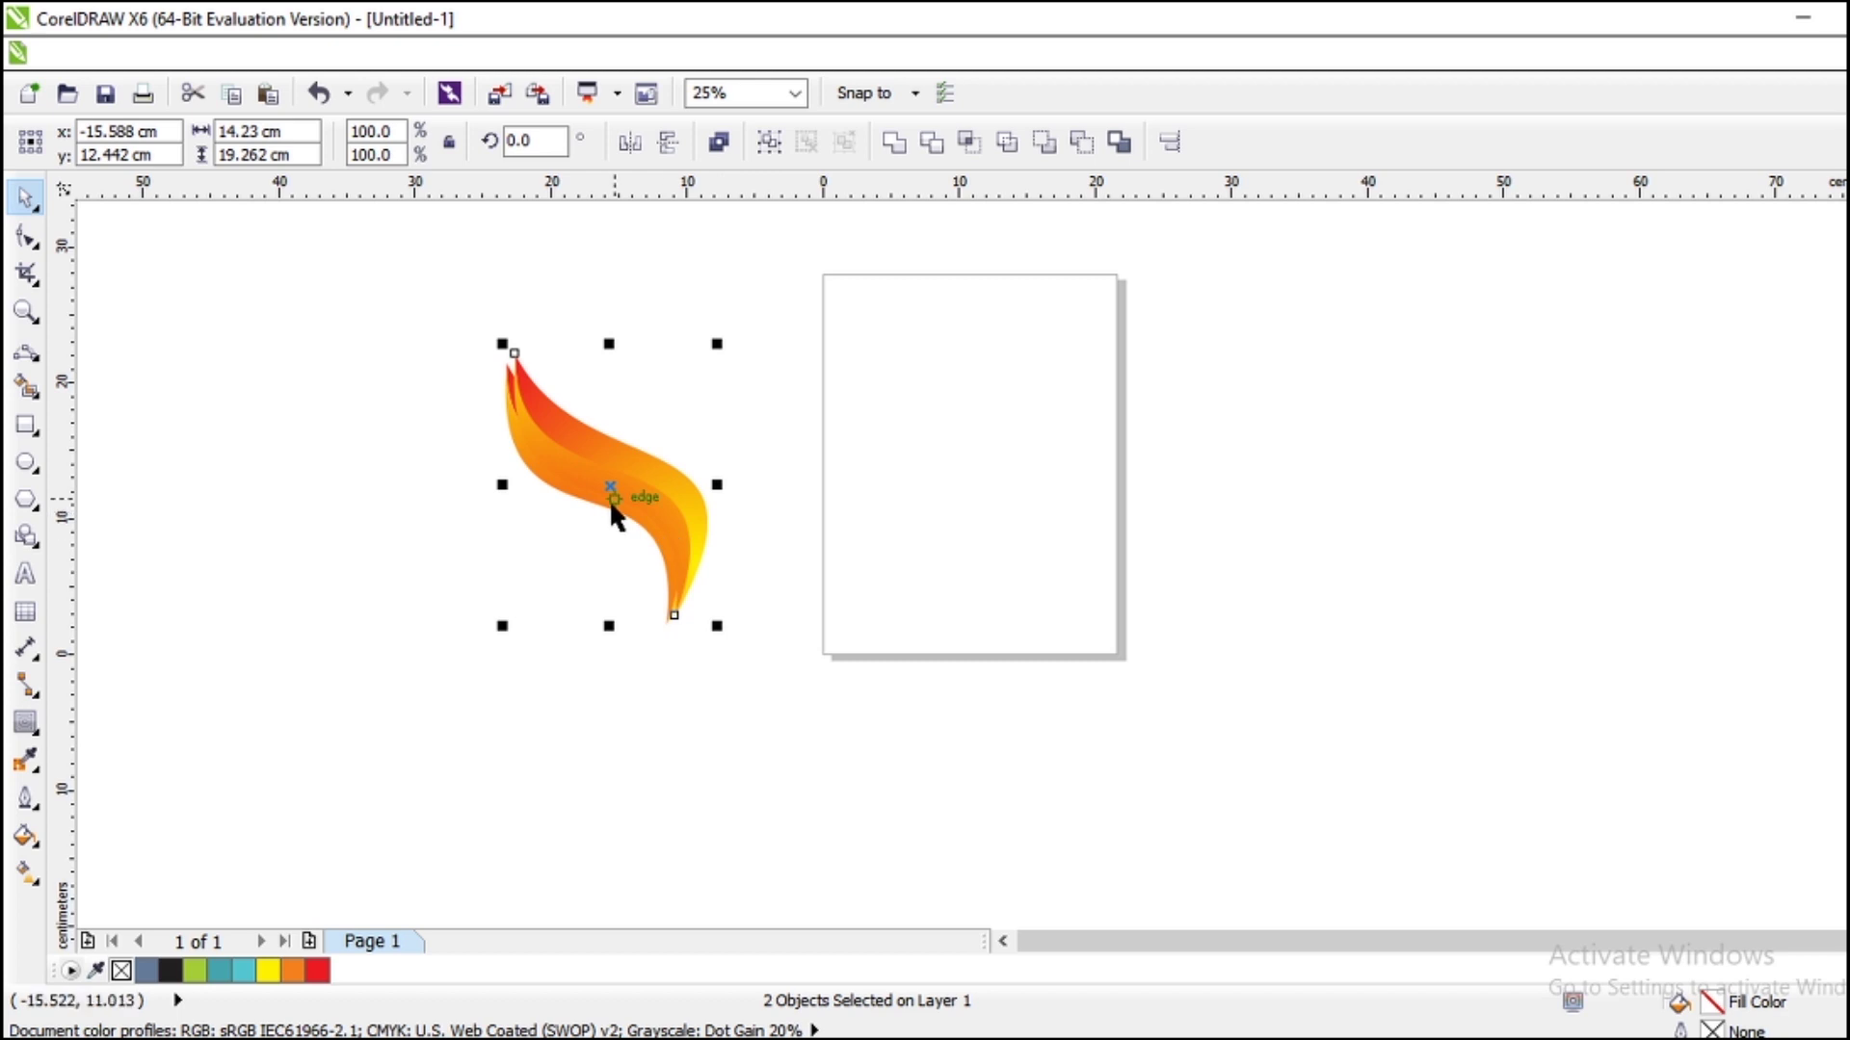
left_click_drag(612, 486, 582, 630)
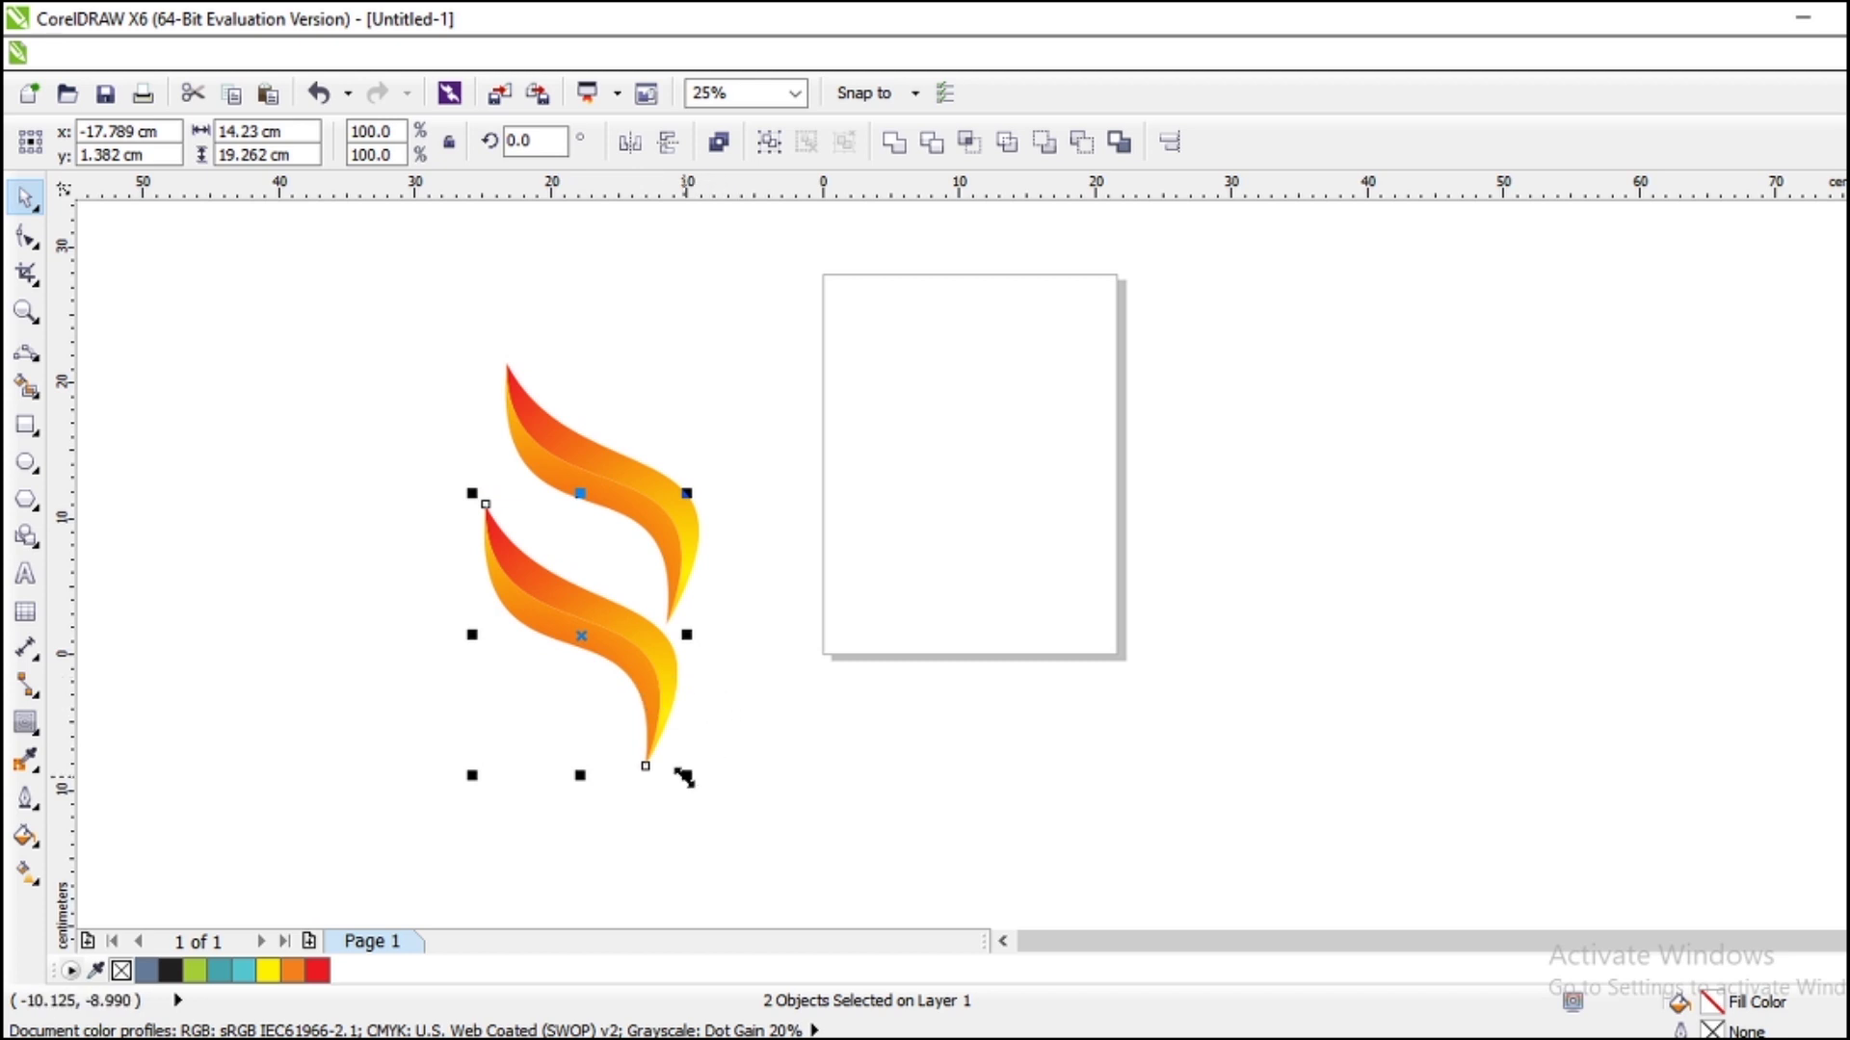
left_click_drag(684, 776, 605, 665)
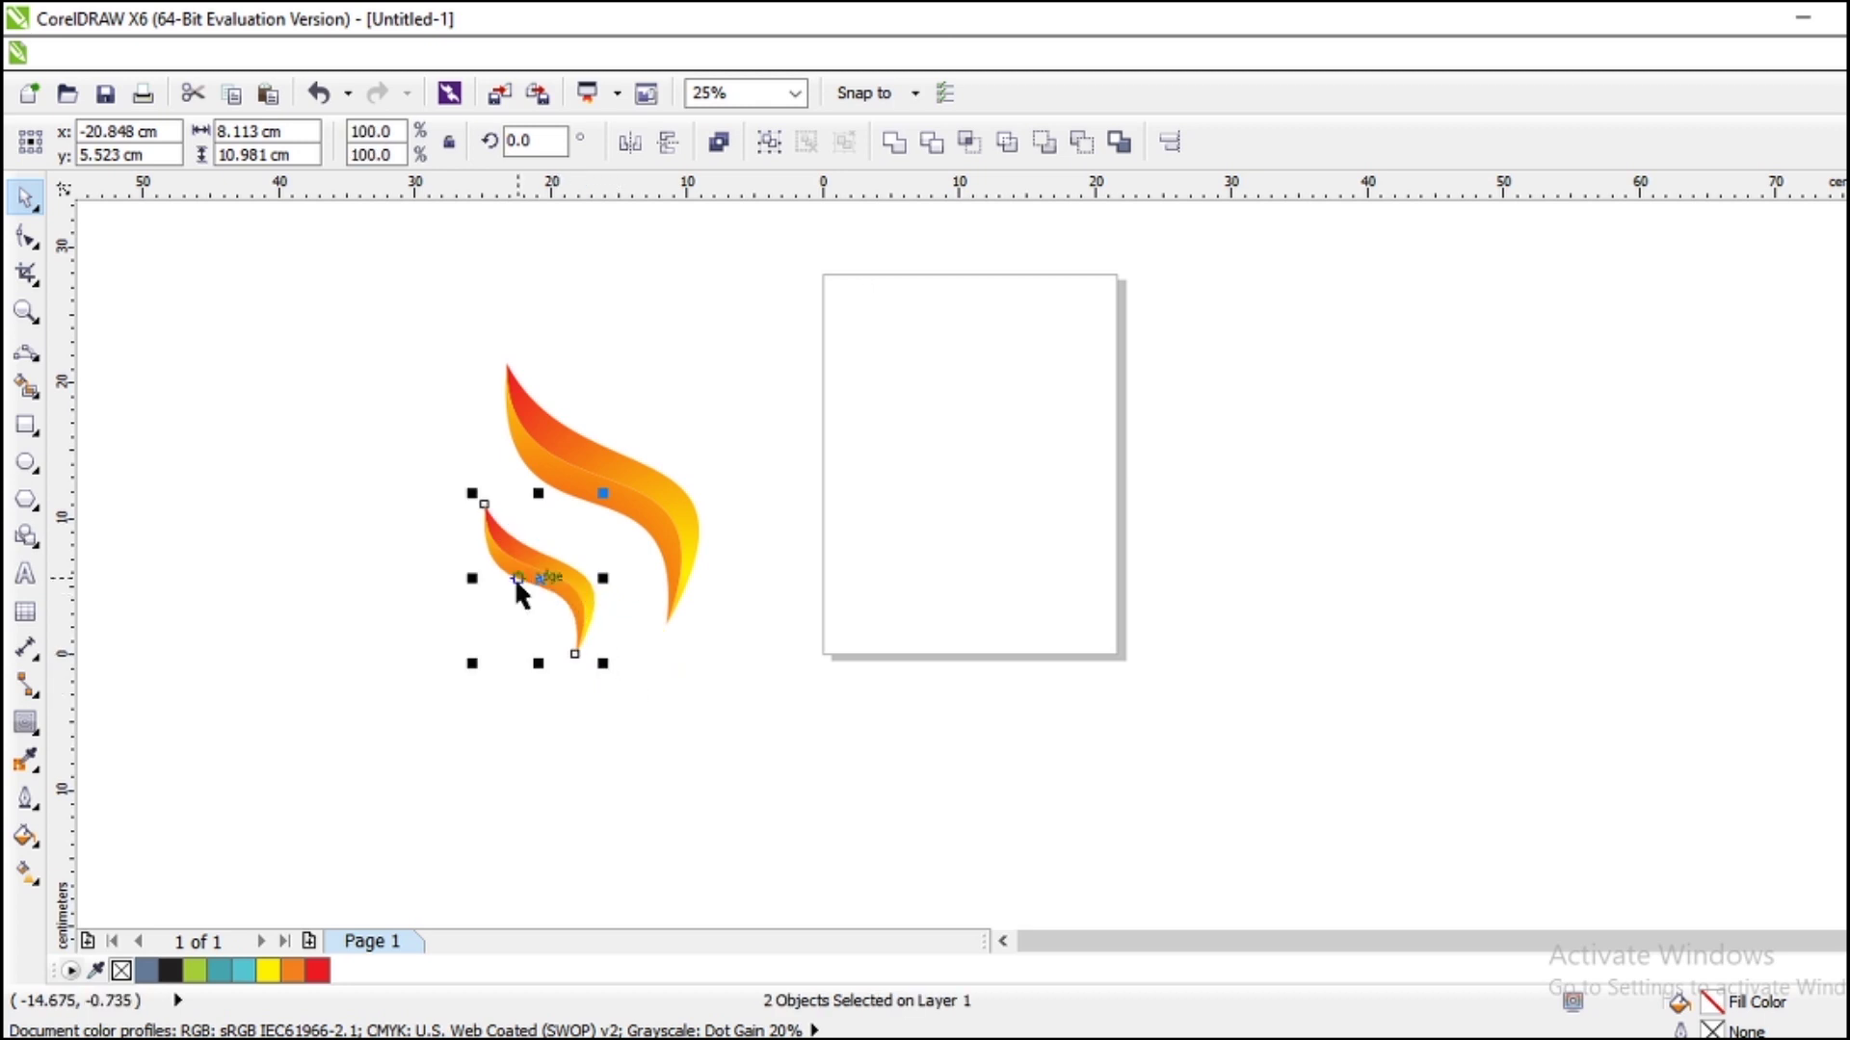
Try mirroring the small ungrouped copy horizontally beside the original's lower tip, and delete the copy.
left_click(630, 142)
left_click_drag(543, 583, 769, 525)
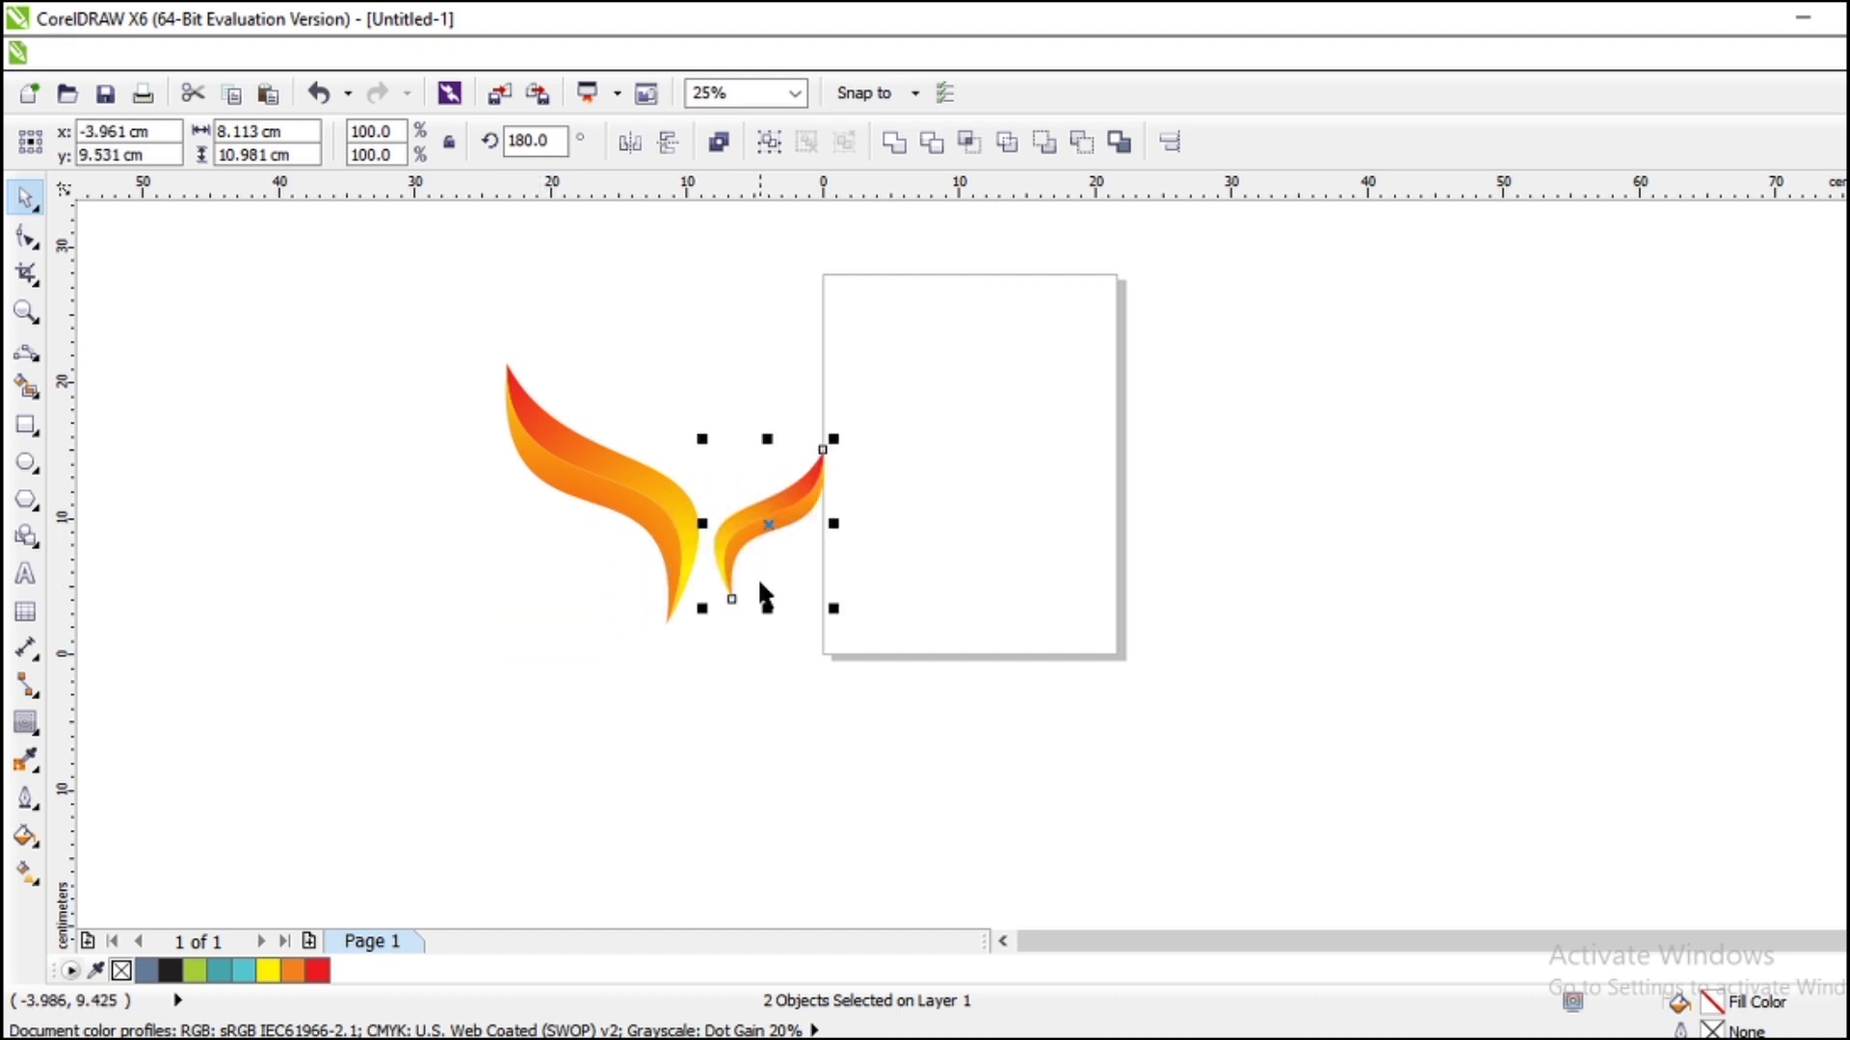
key("Delete")
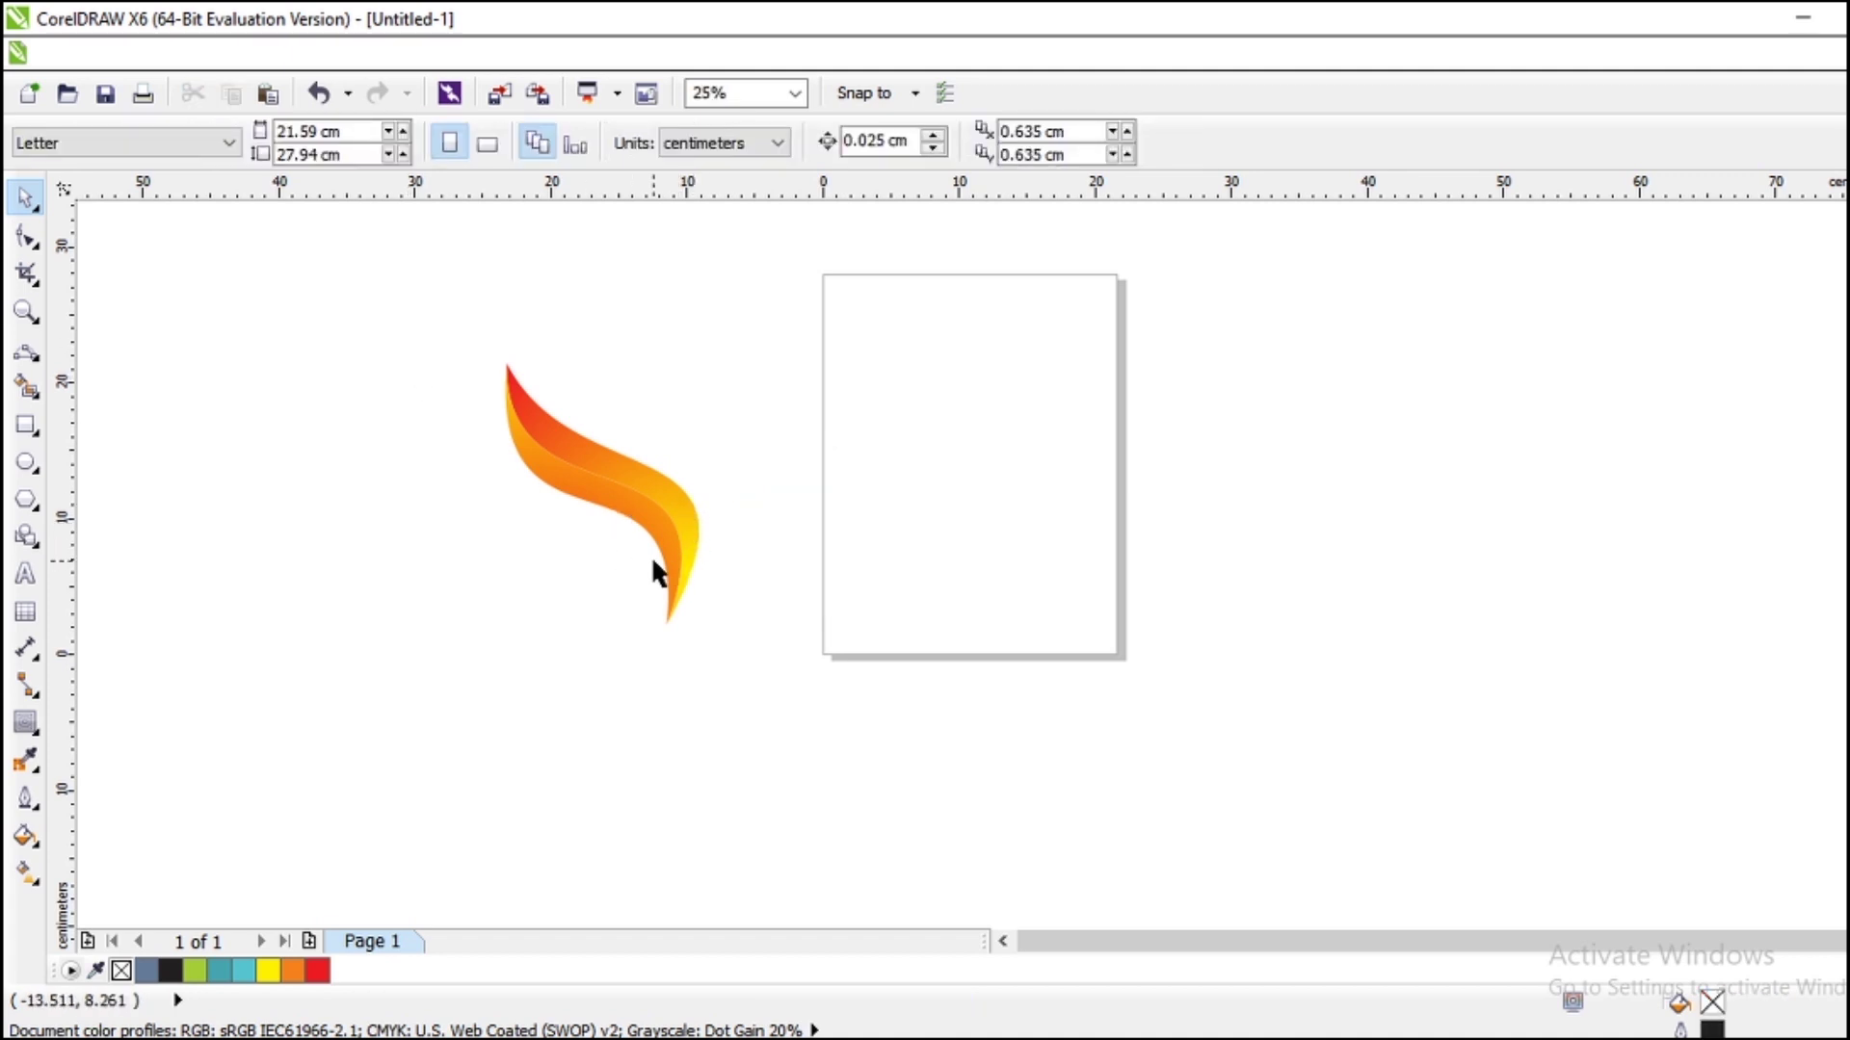
Try shifting the leaf's lower tip node sideways with the Shape tool, and undo the move.
left_click_drag(466, 351, 841, 729)
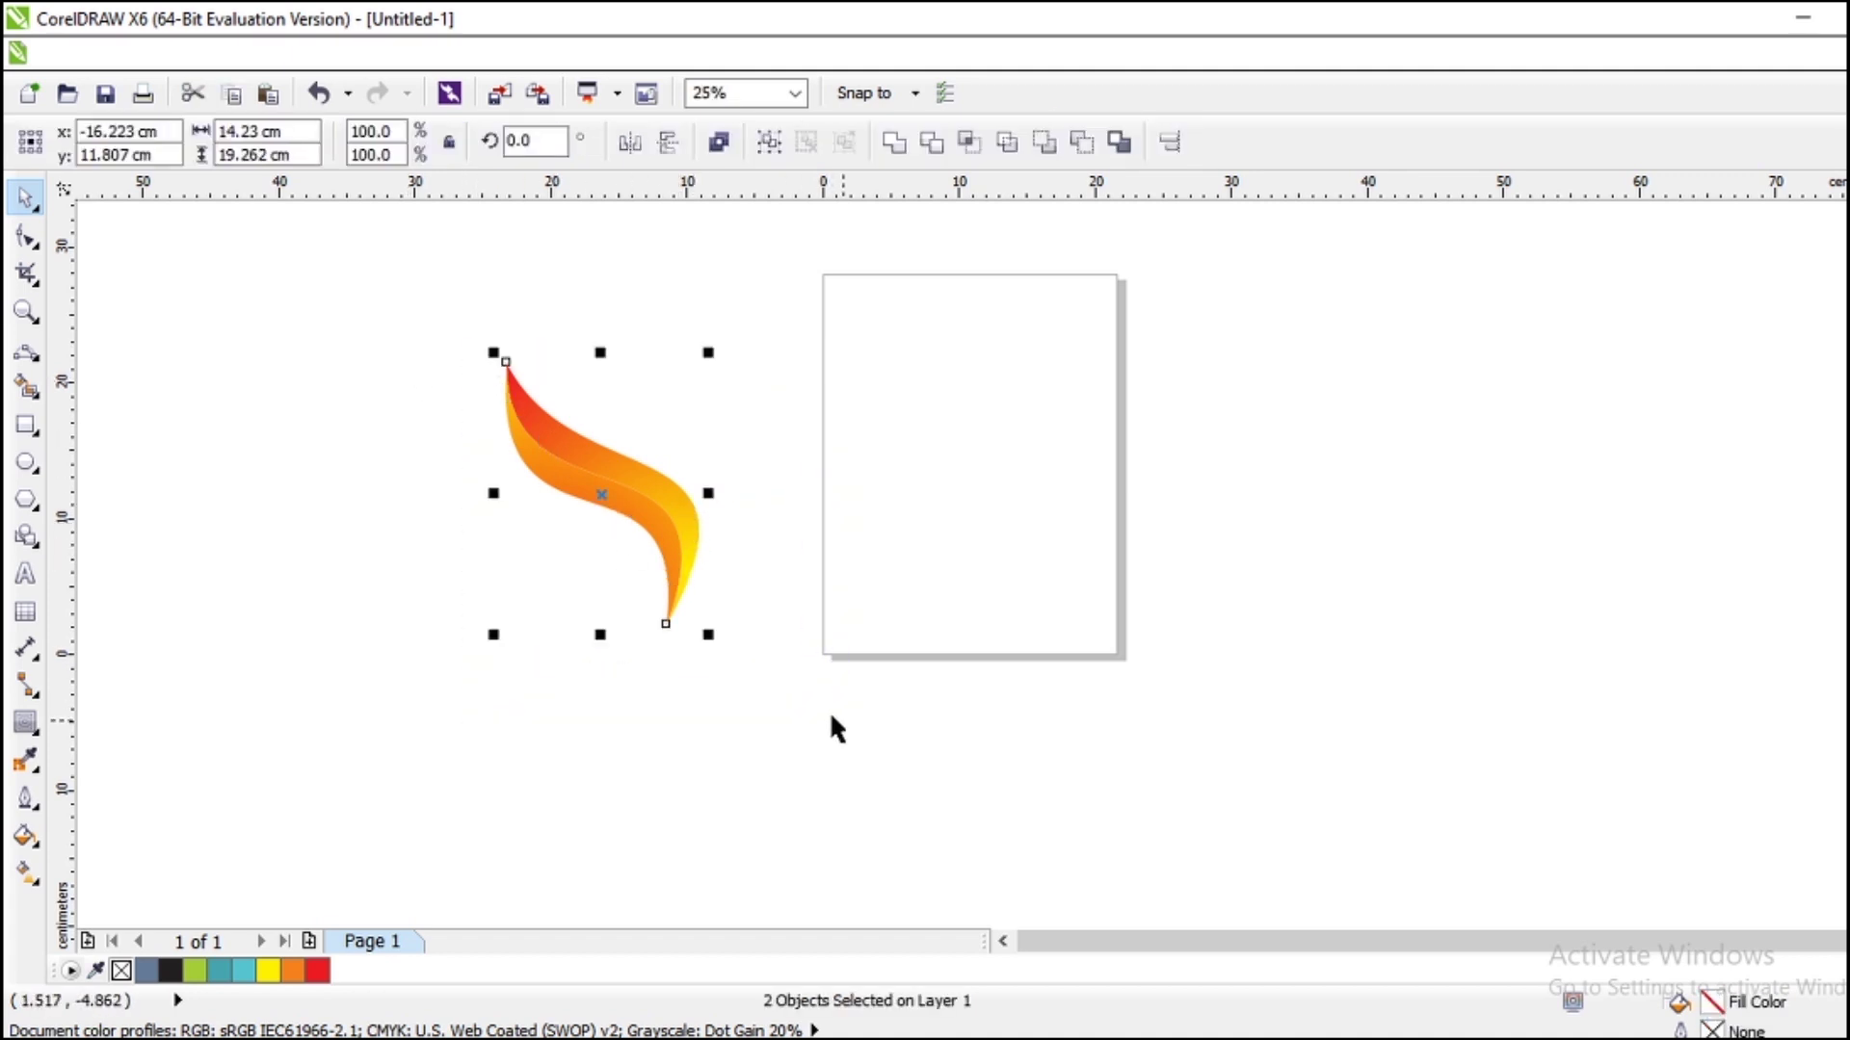
key("F10")
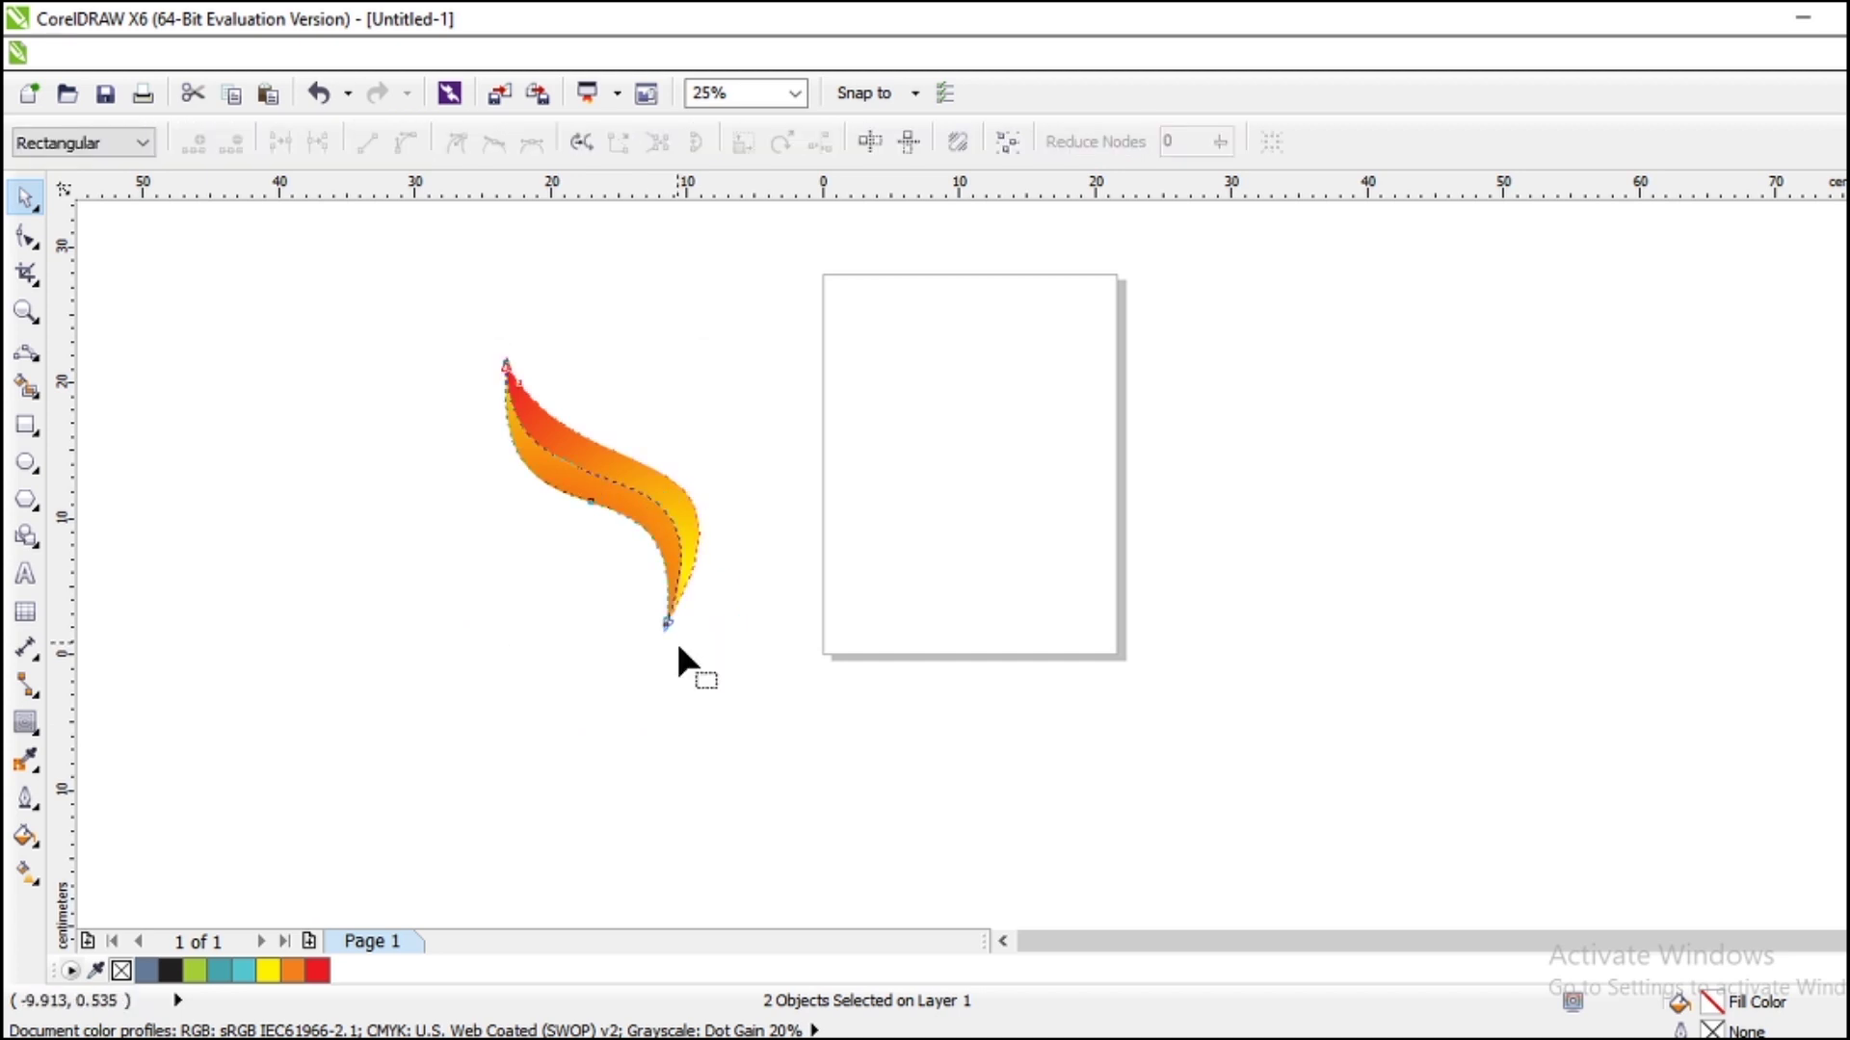
left_click_drag(668, 620, 690, 622)
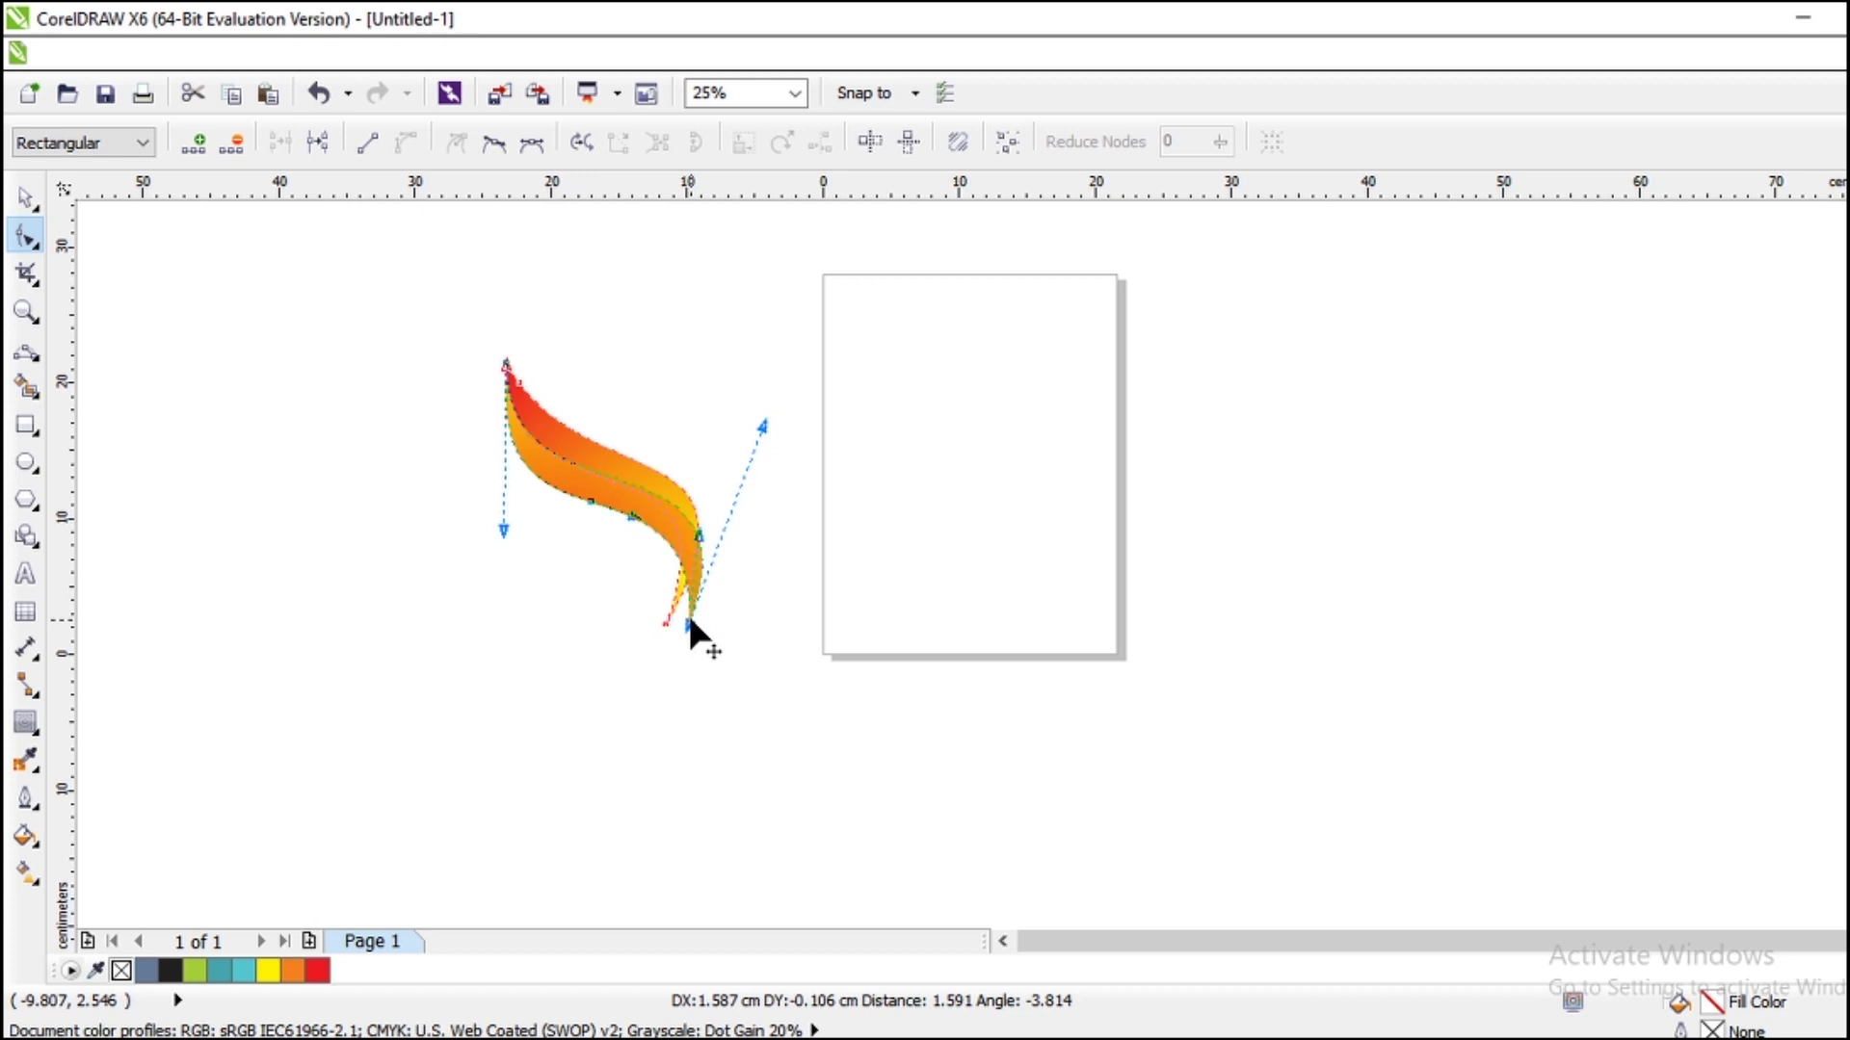
key("ctrl+z")
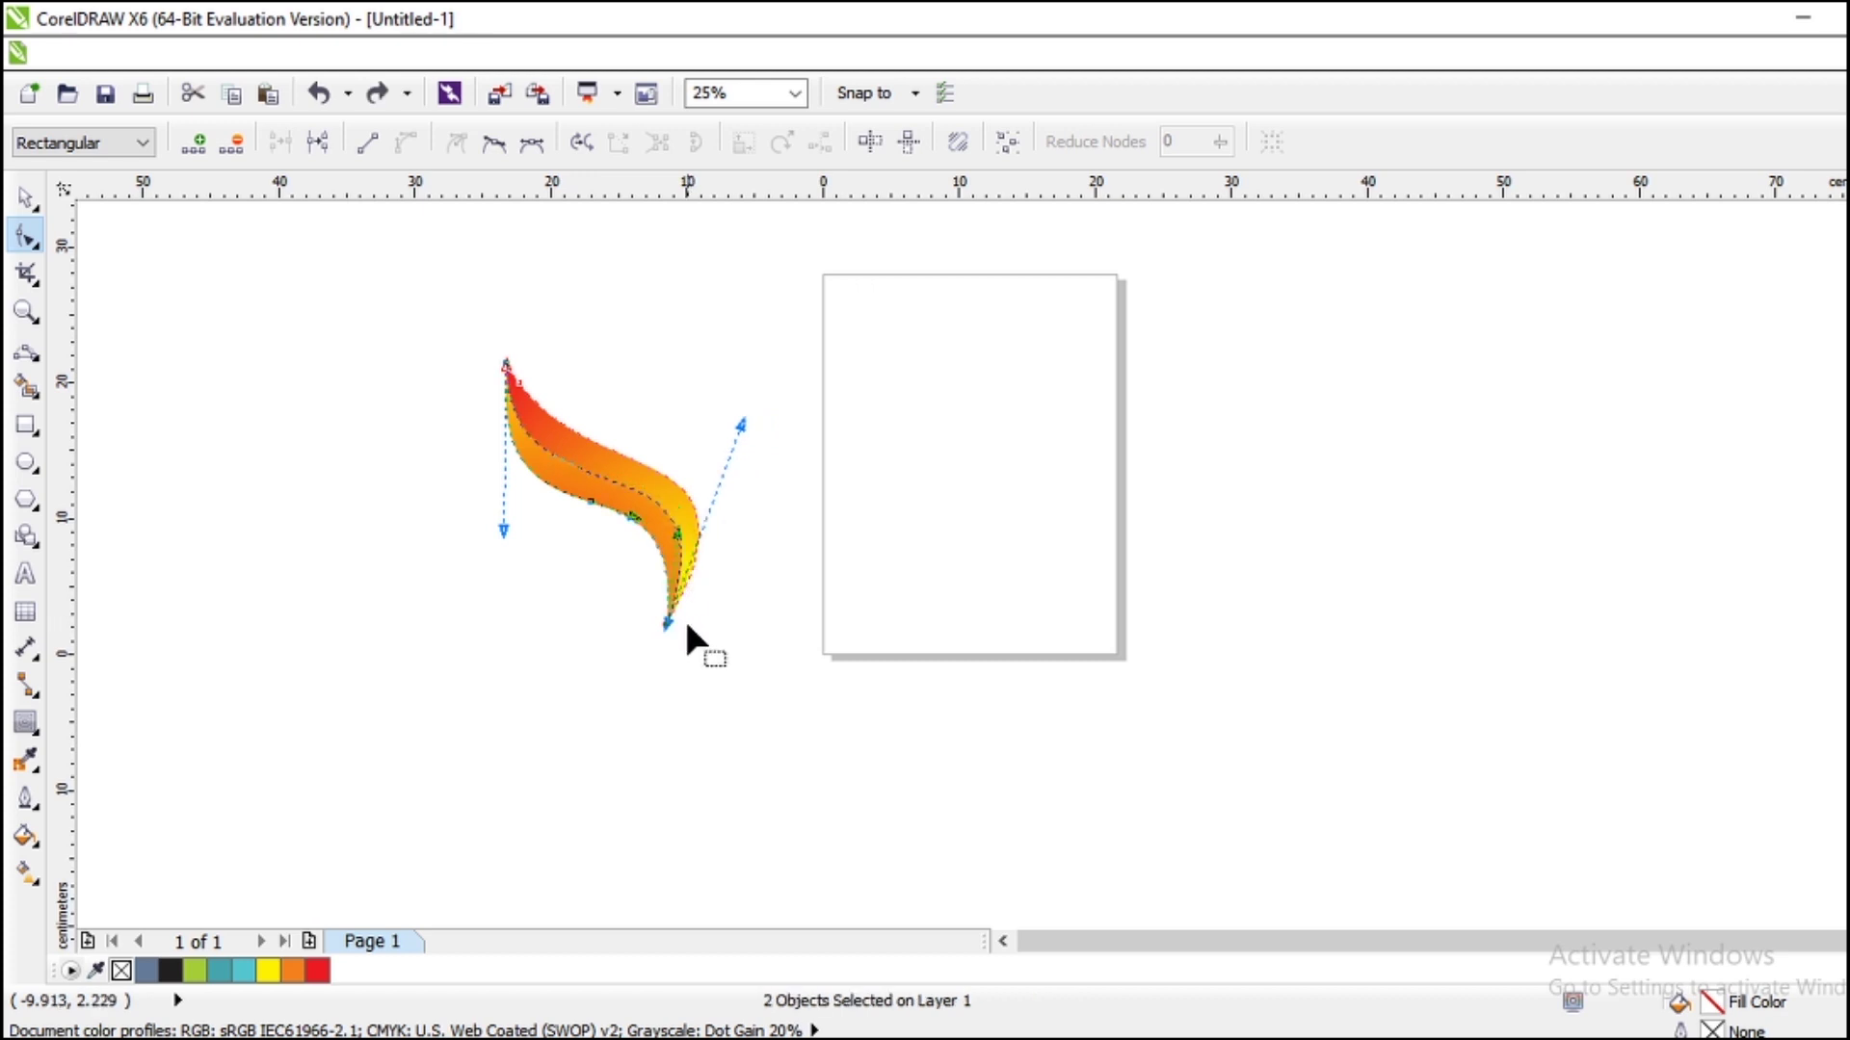
left_click(471, 359)
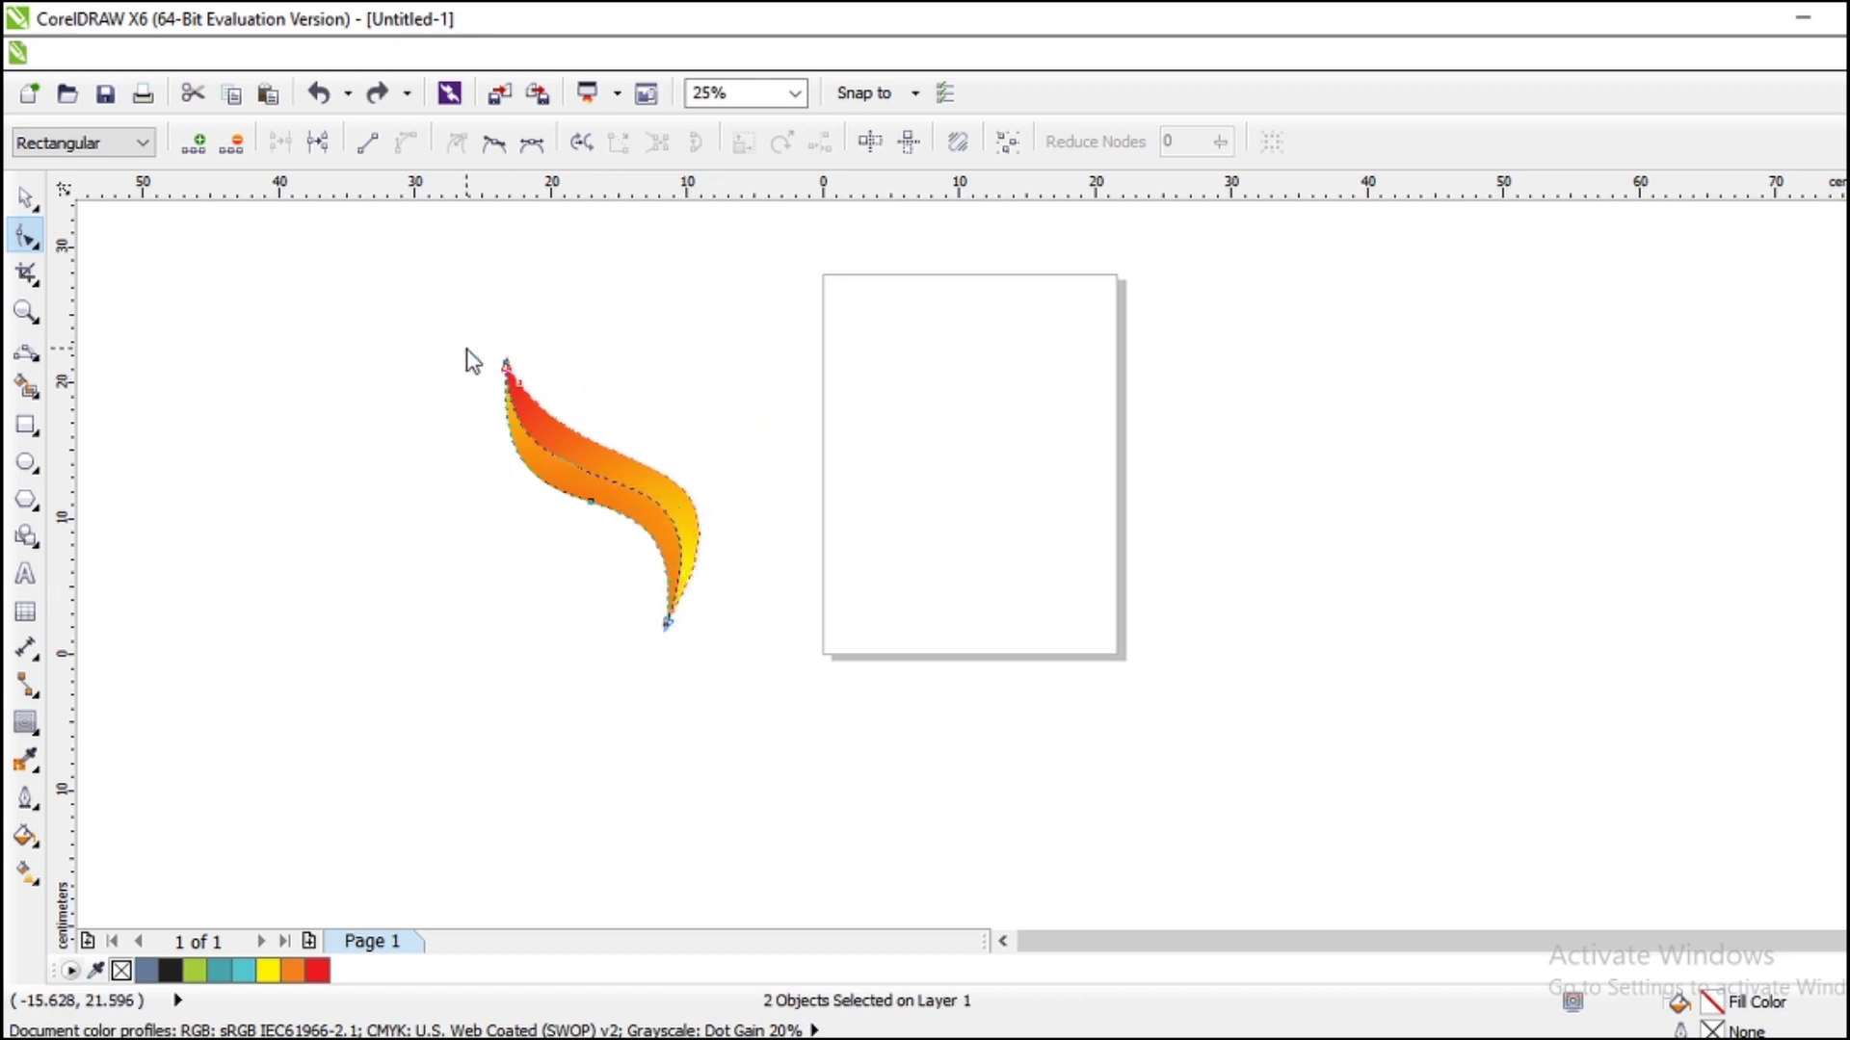
Select both halves of the leaf and group them.
left_click(26, 195)
left_click_drag(396, 297, 870, 711)
key("ctrl+g")
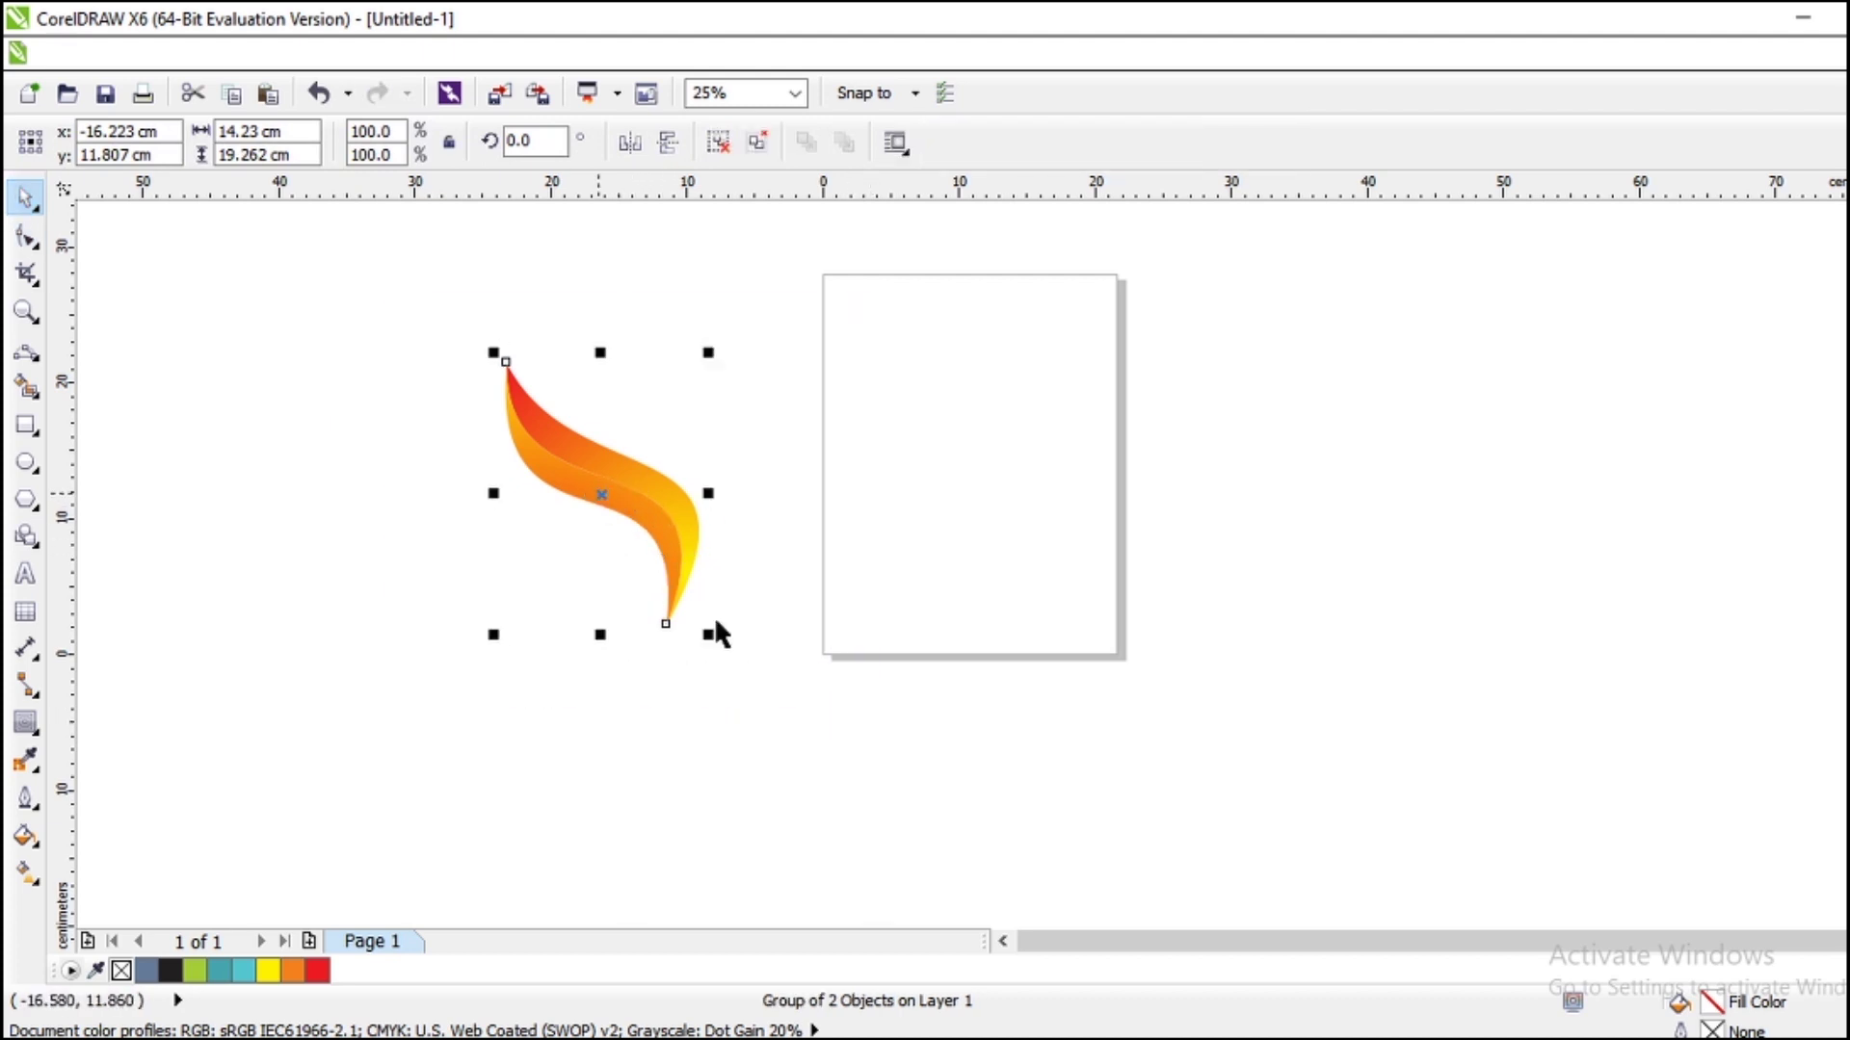
left_click(670, 626)
left_click(673, 591)
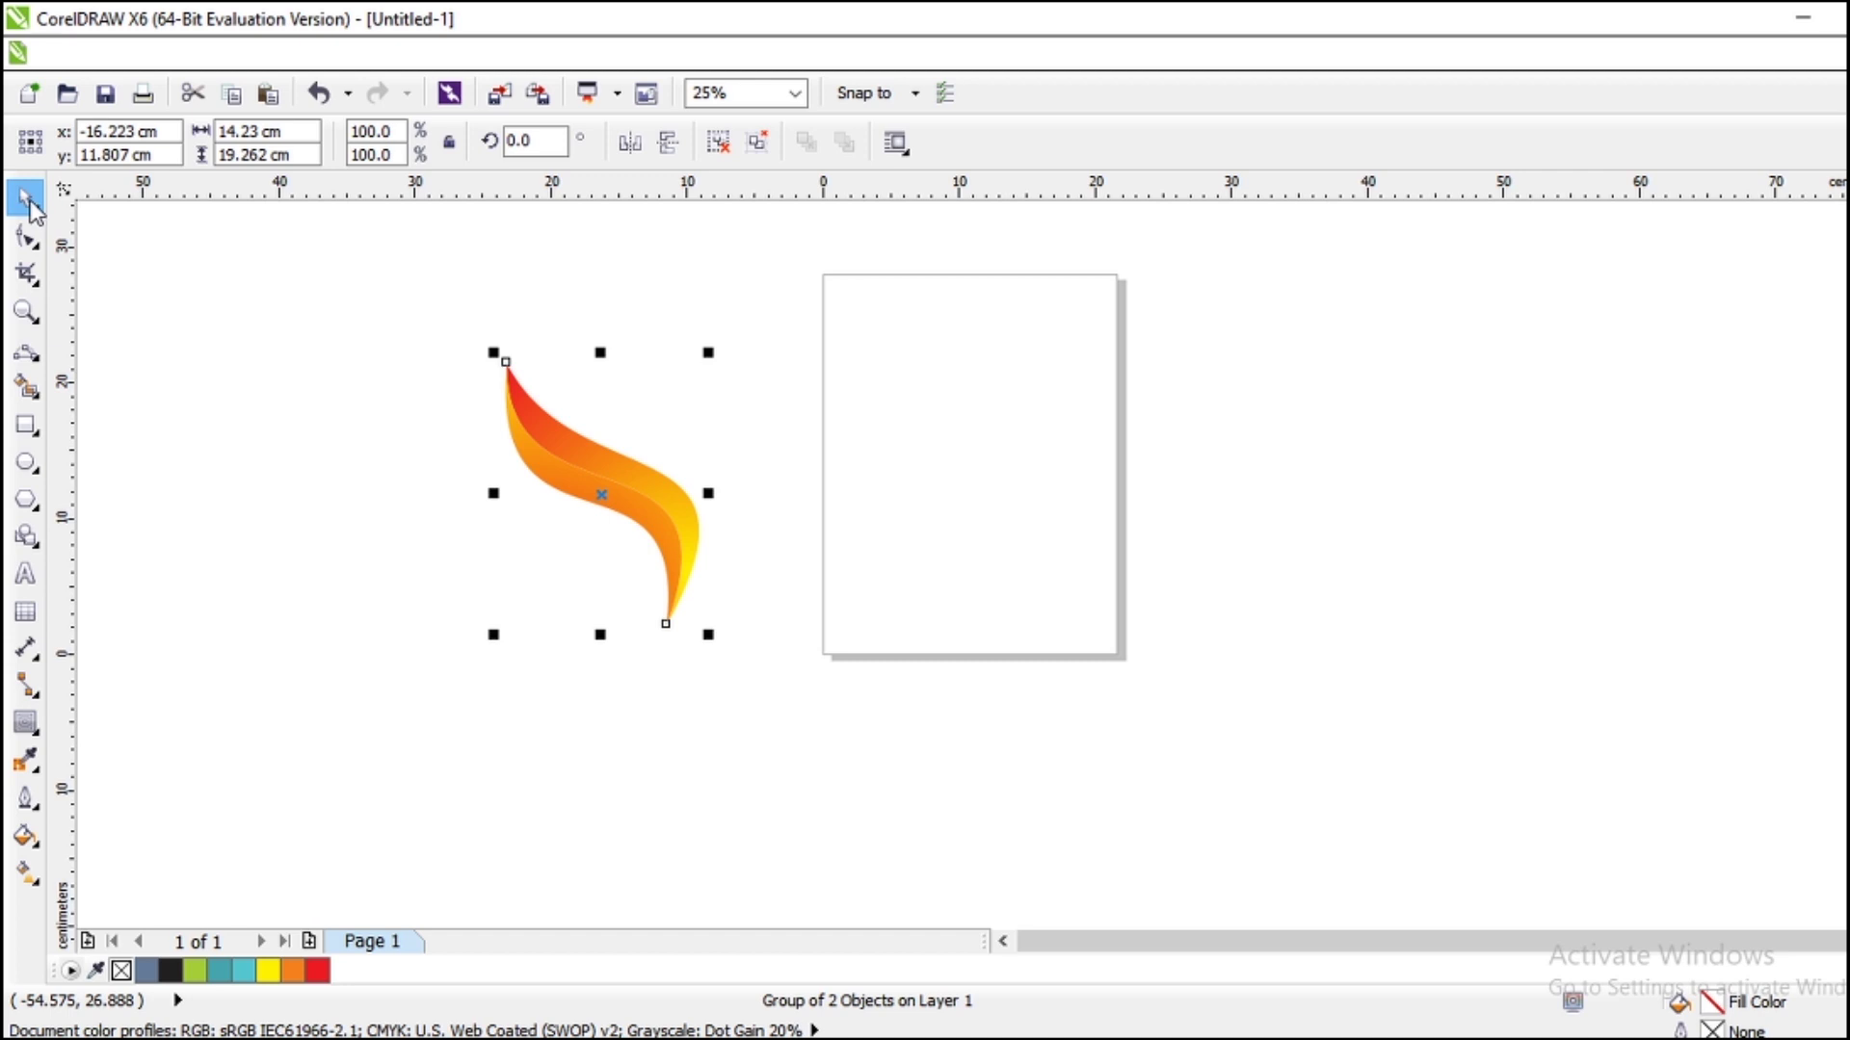
Duplicate the leaf group below the original and scale the copy proportionally to about 67.4%.
left_click(597, 537)
left_click(608, 485)
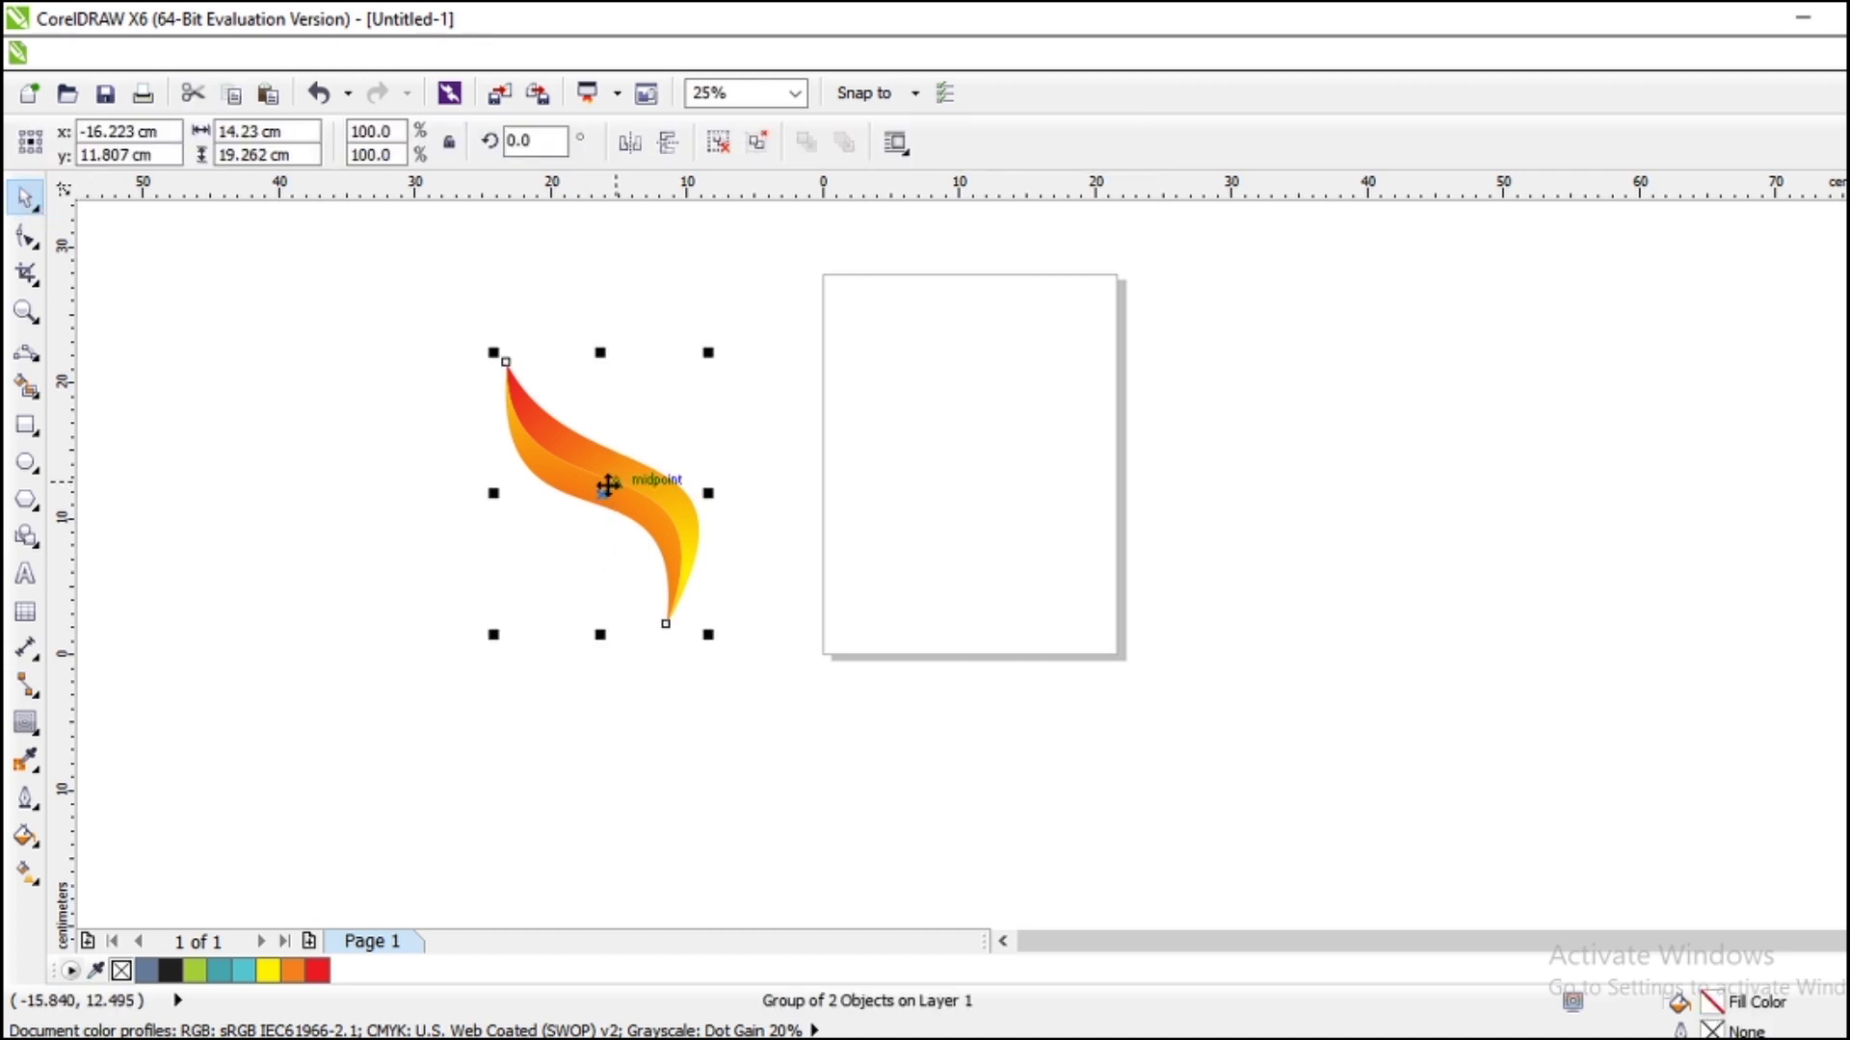
left_click_drag(608, 485, 626, 667)
left_click_drag(732, 808, 670, 725)
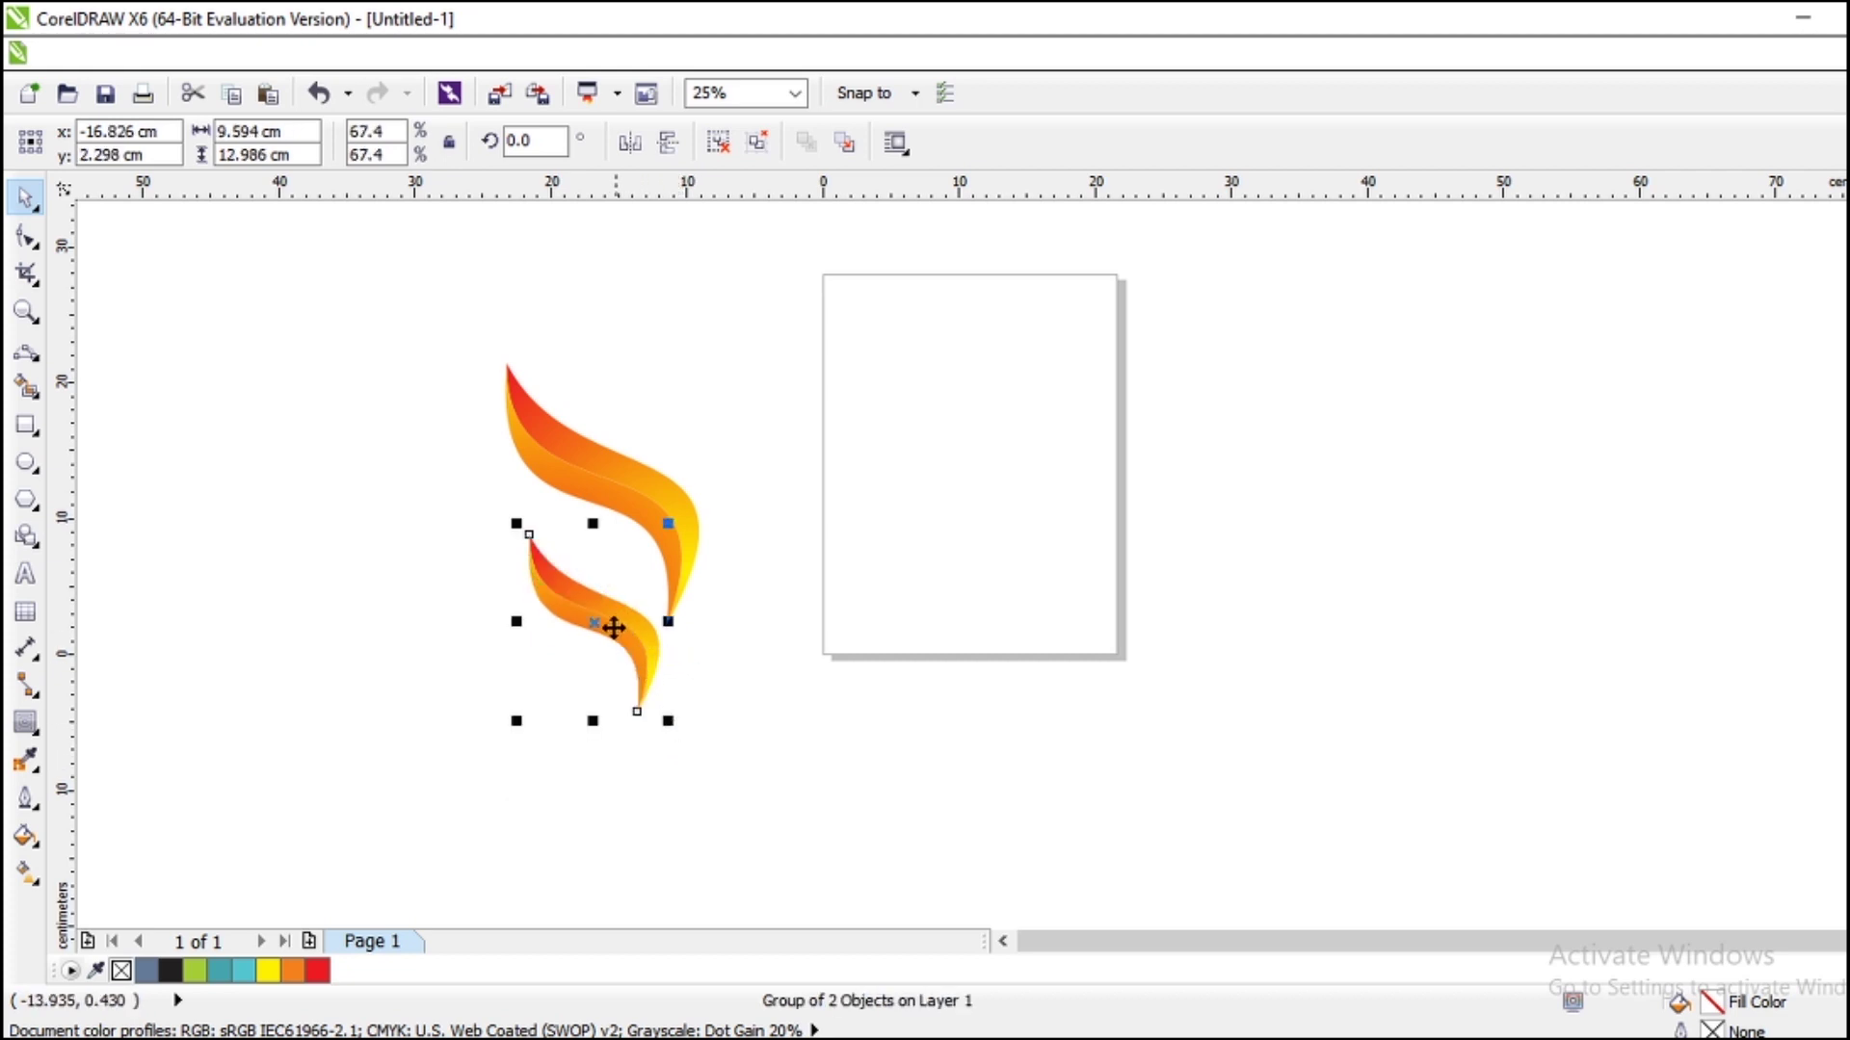
Mirror the smaller leaf horizontally and place it to the right of the original with a small gap, opposite its lower part.
left_click_drag(600, 623, 777, 487)
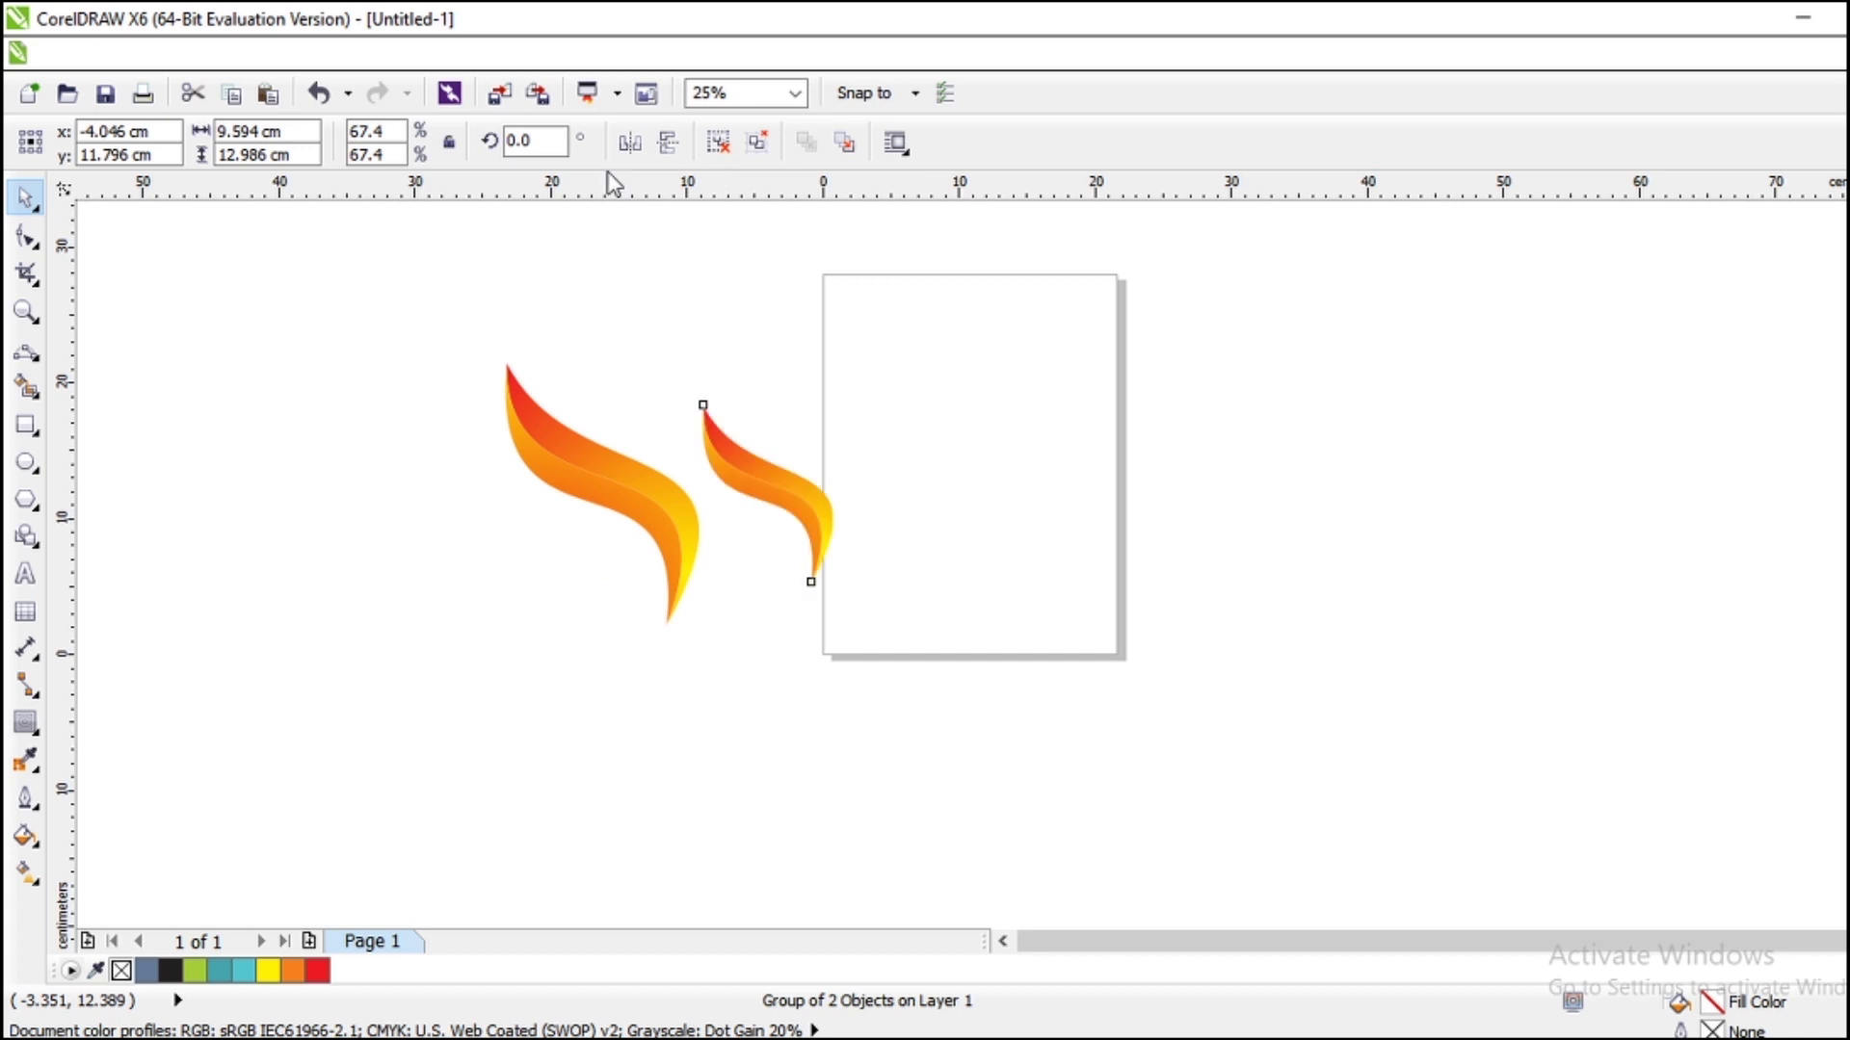
left_click(630, 143)
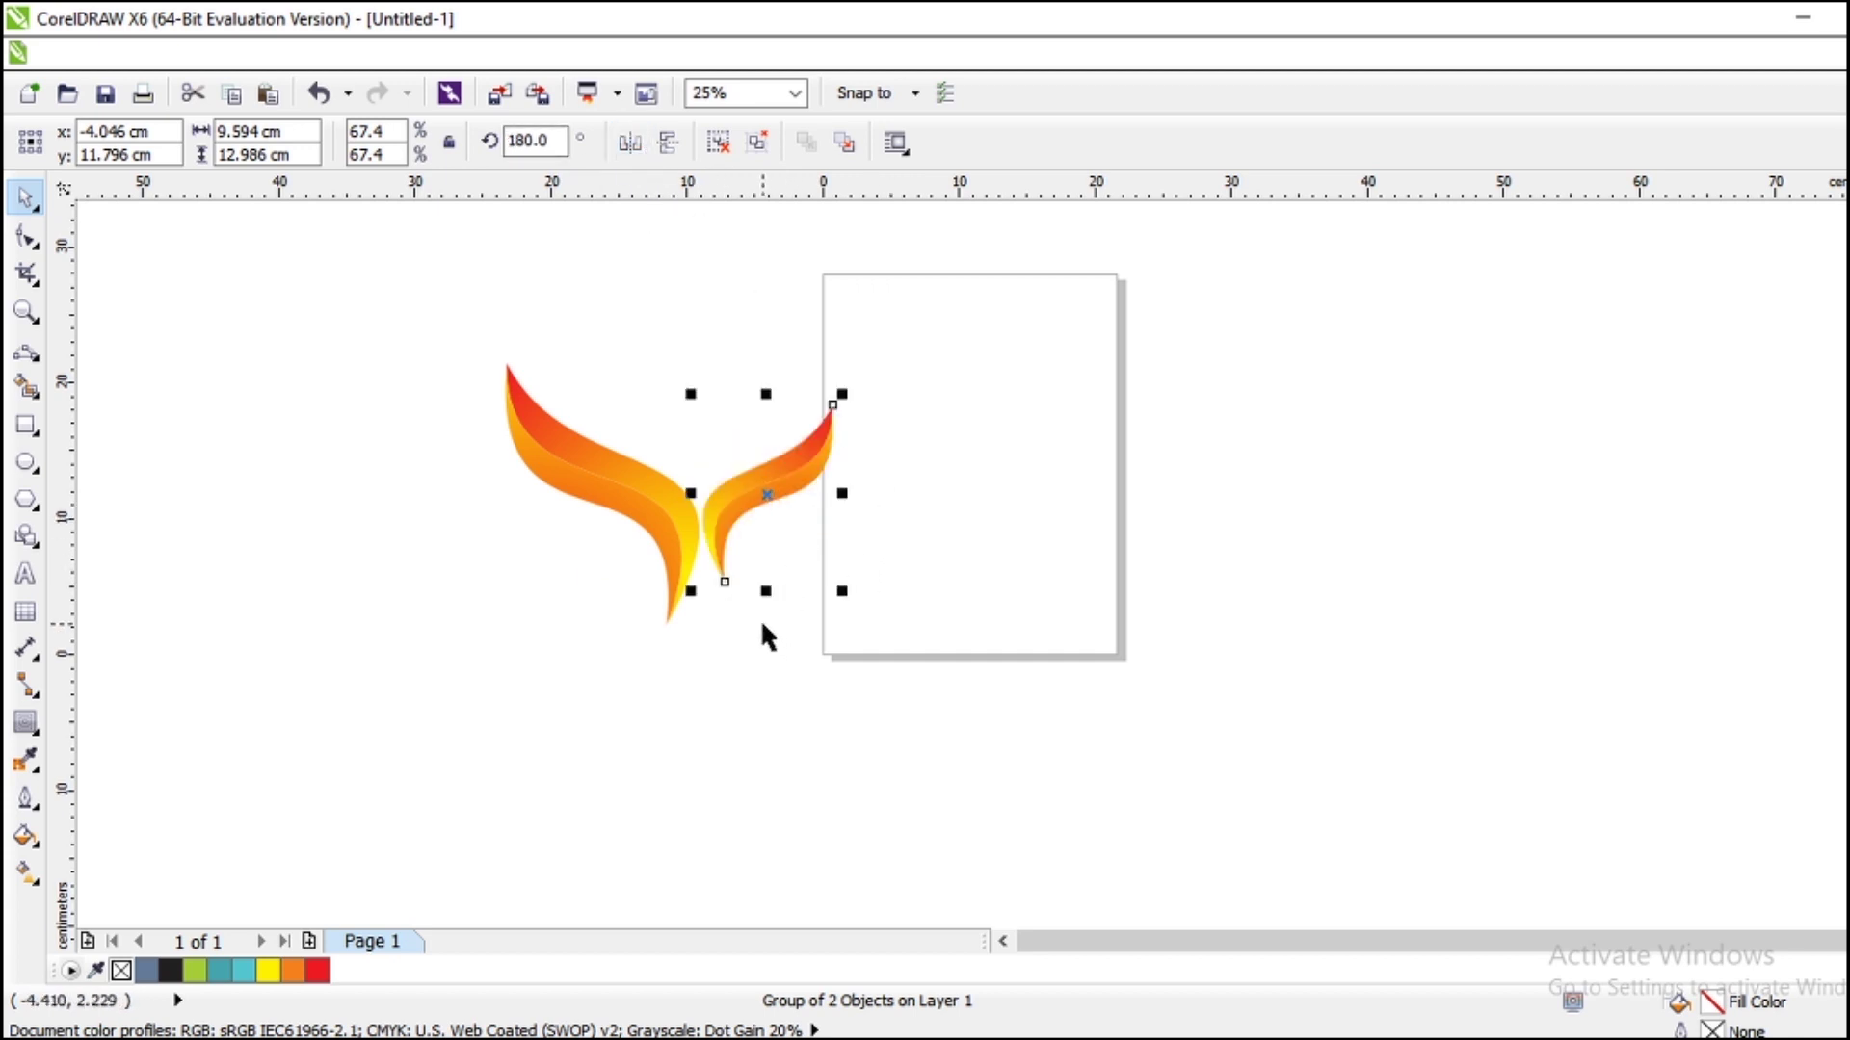
left_click_drag(768, 493, 814, 486)
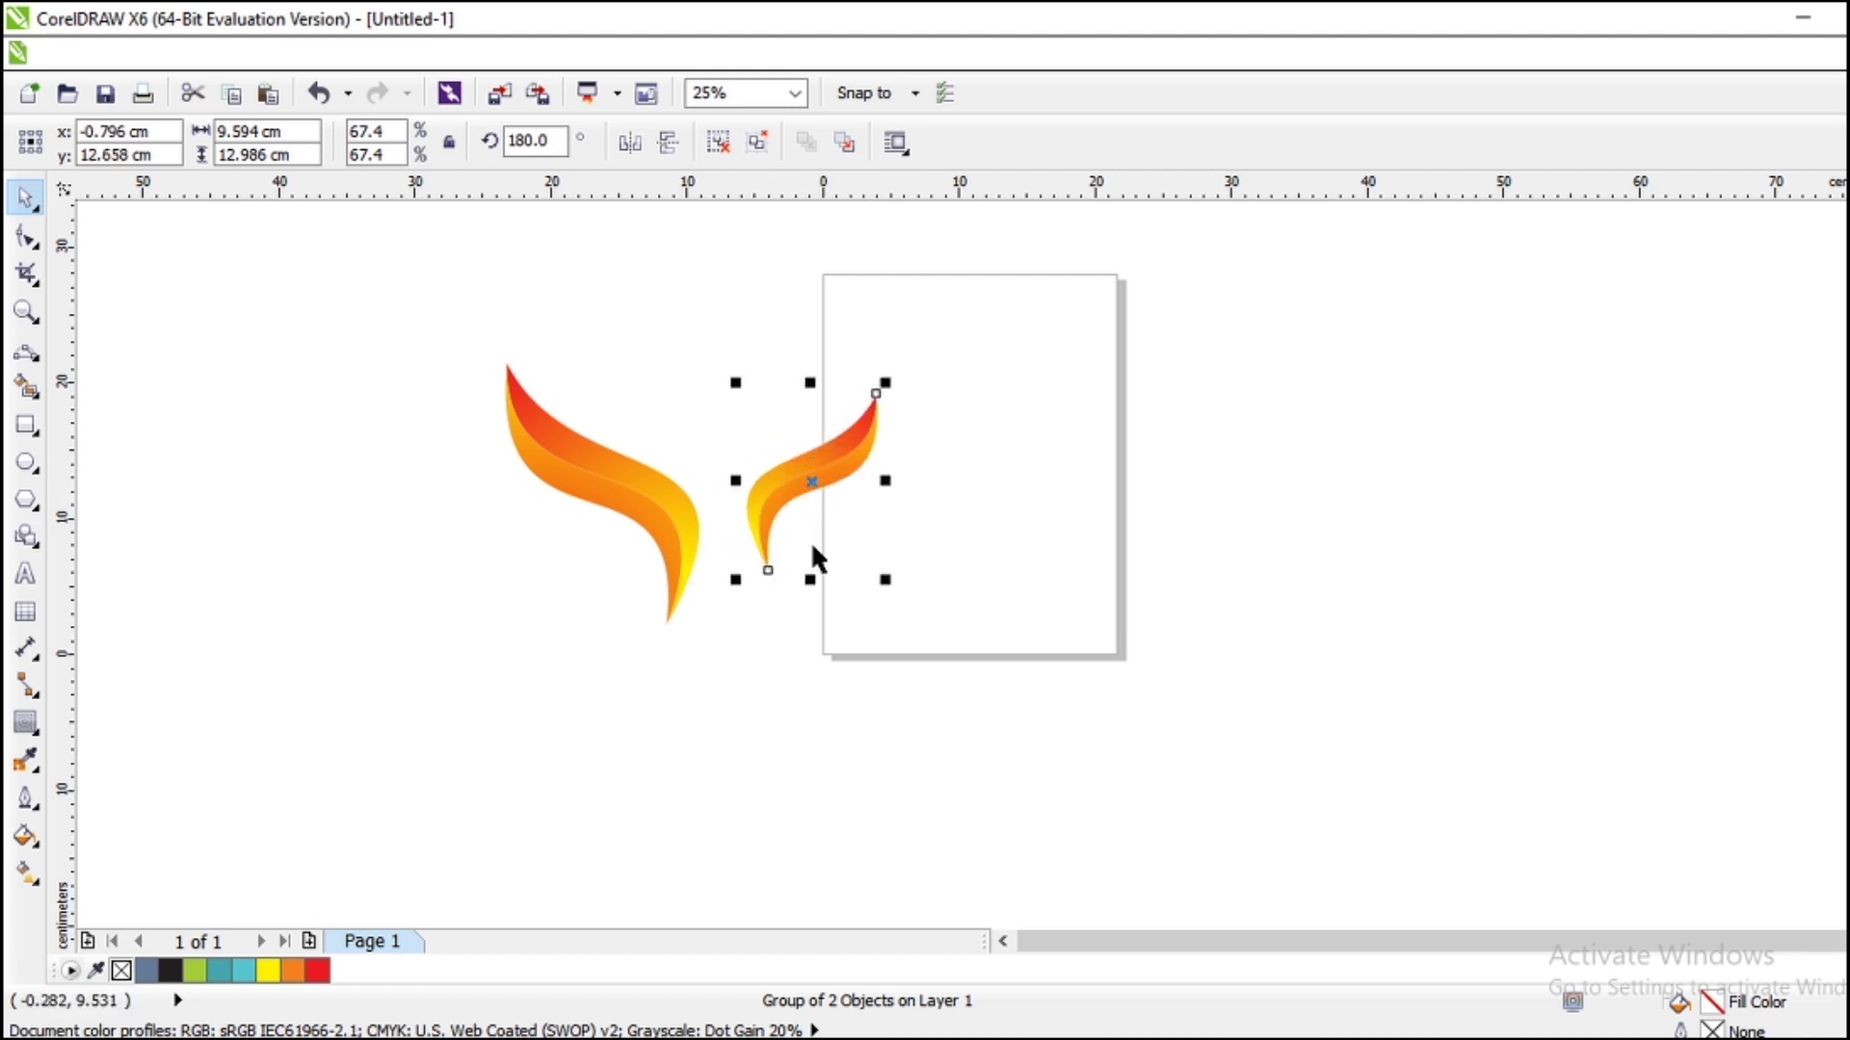
left_click(697, 674)
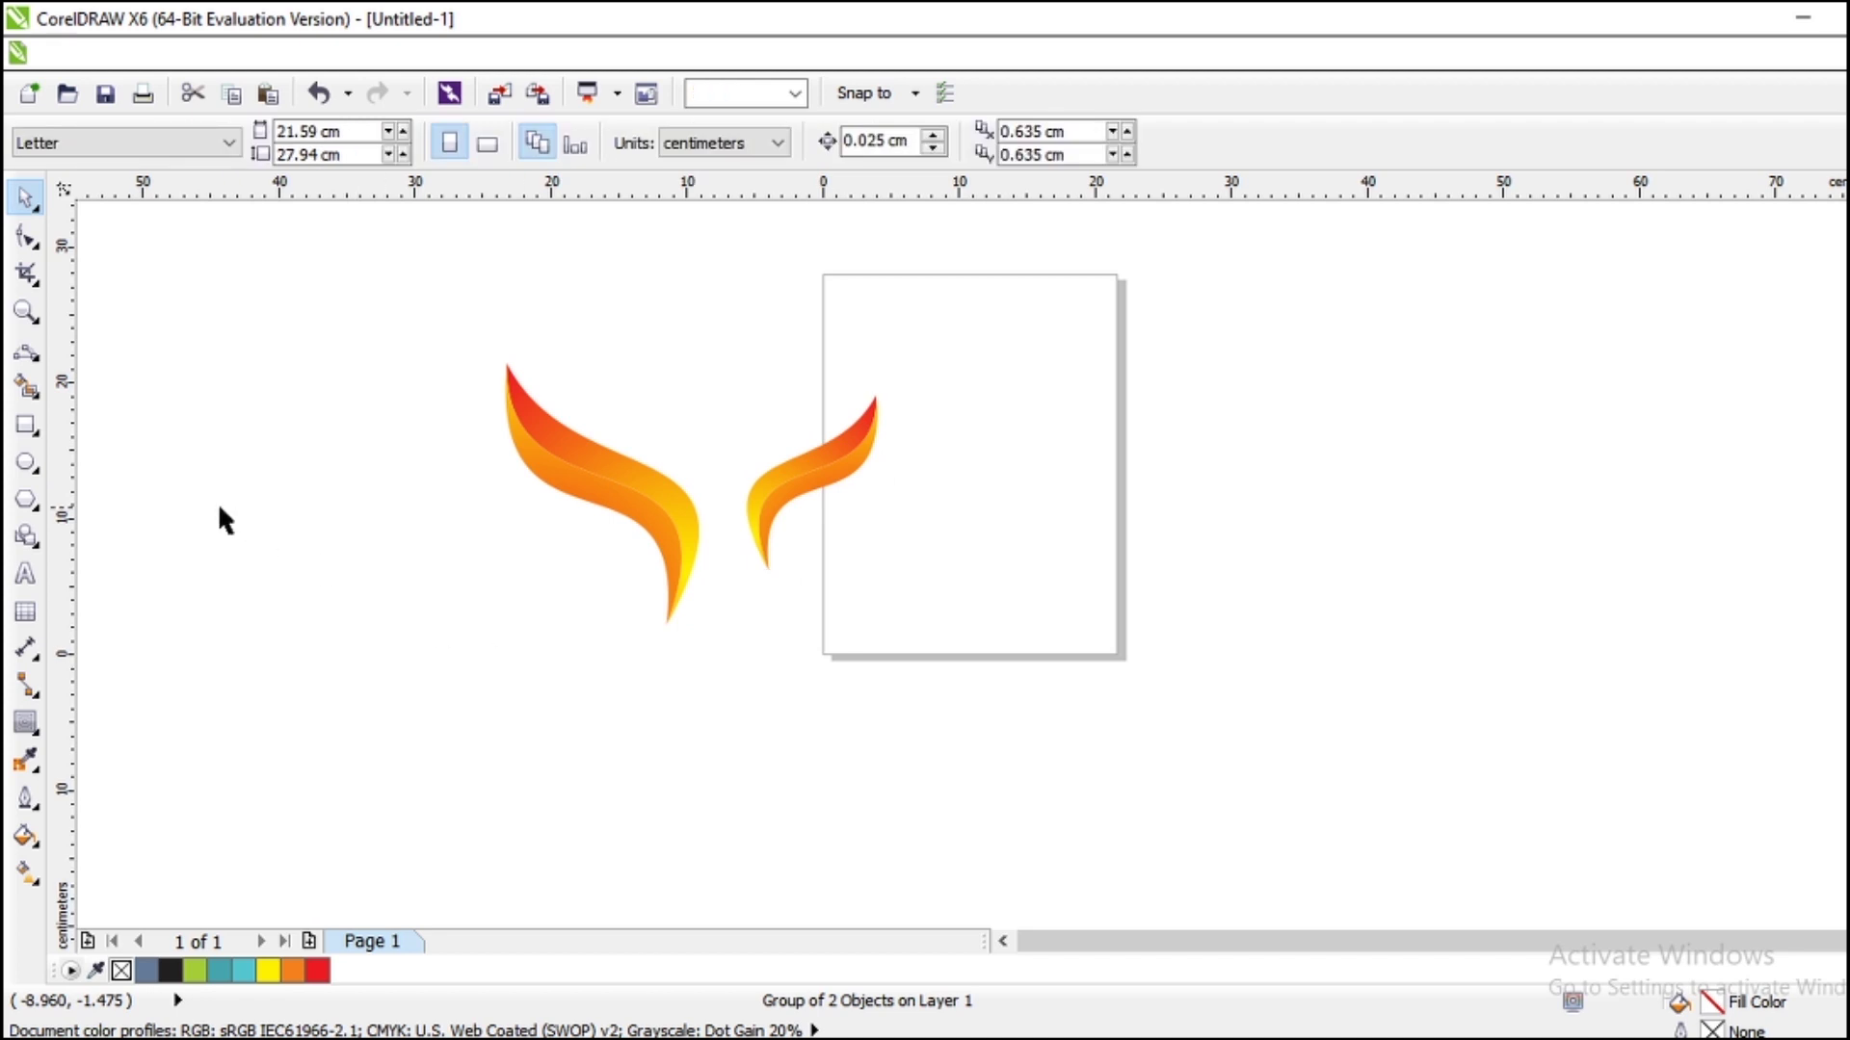
Draw a circle about 16.4 cm in diameter lower left of the large leaf and fill it with blue (C60 M40 Y0).
left_click(26, 462)
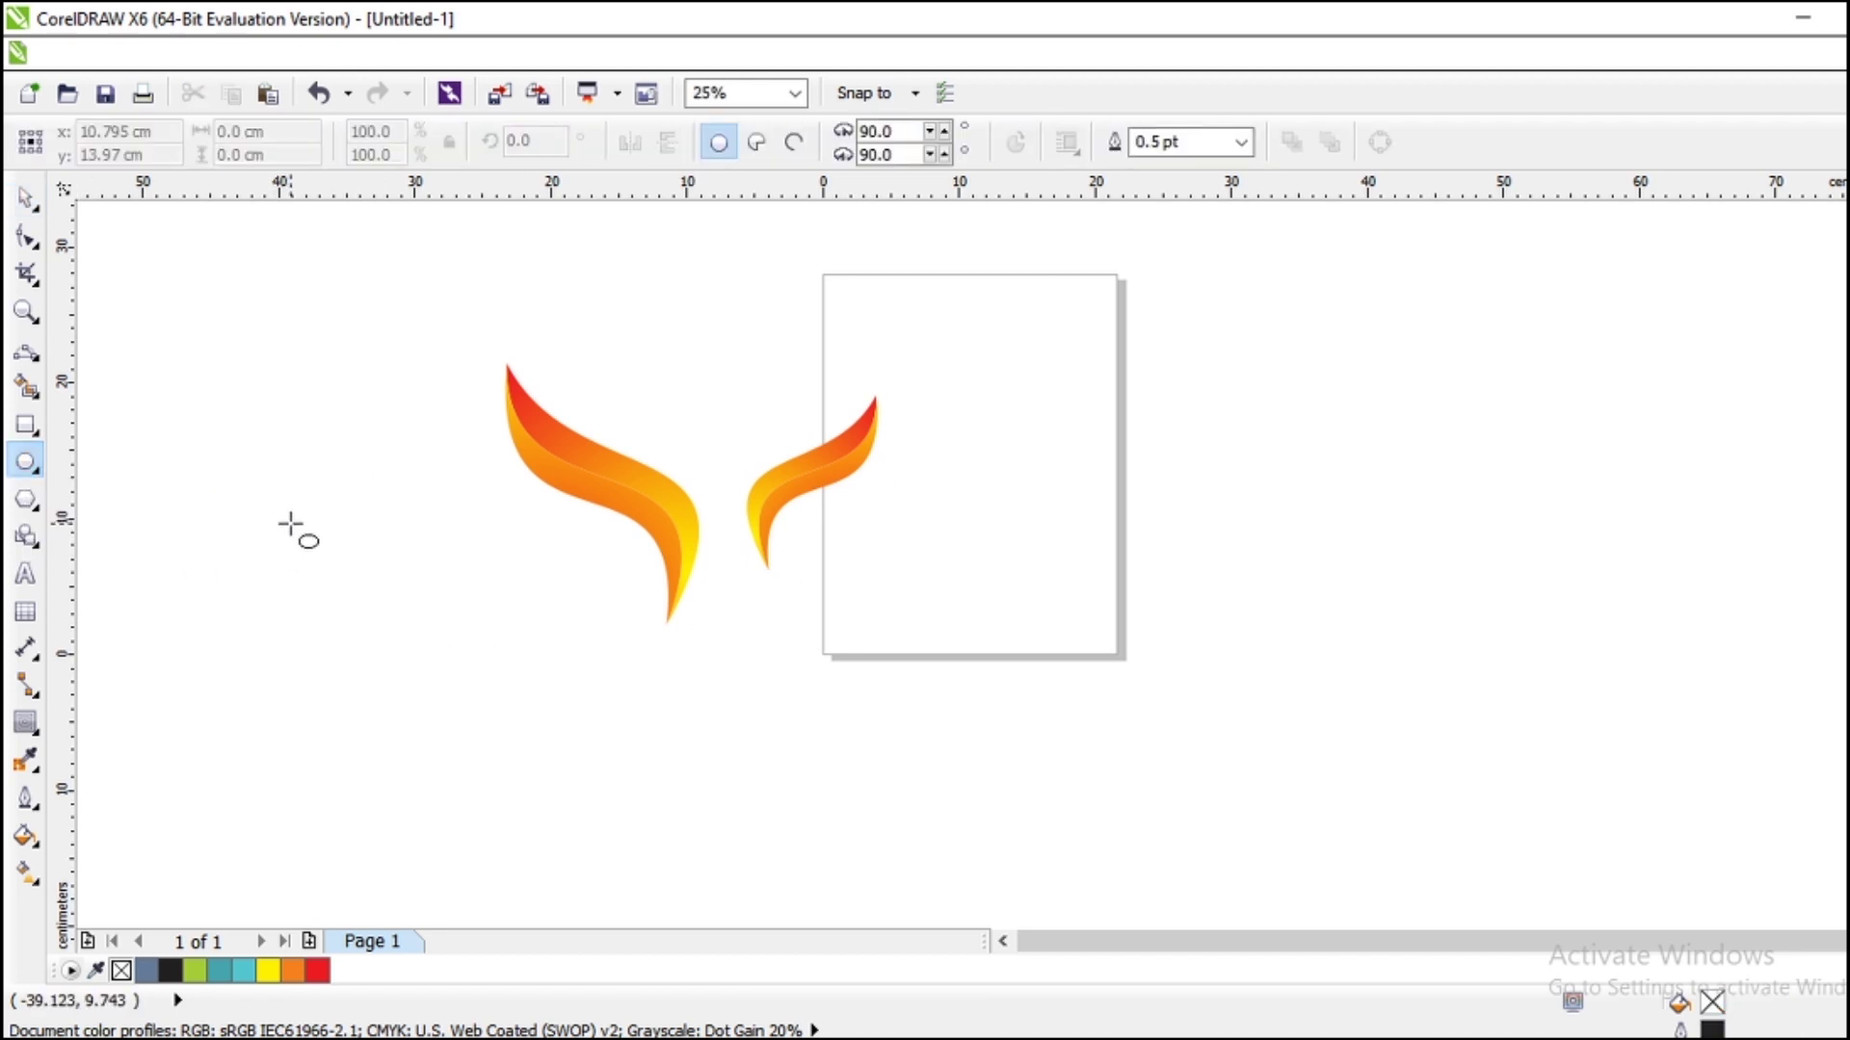
left_click_drag(292, 525, 473, 761)
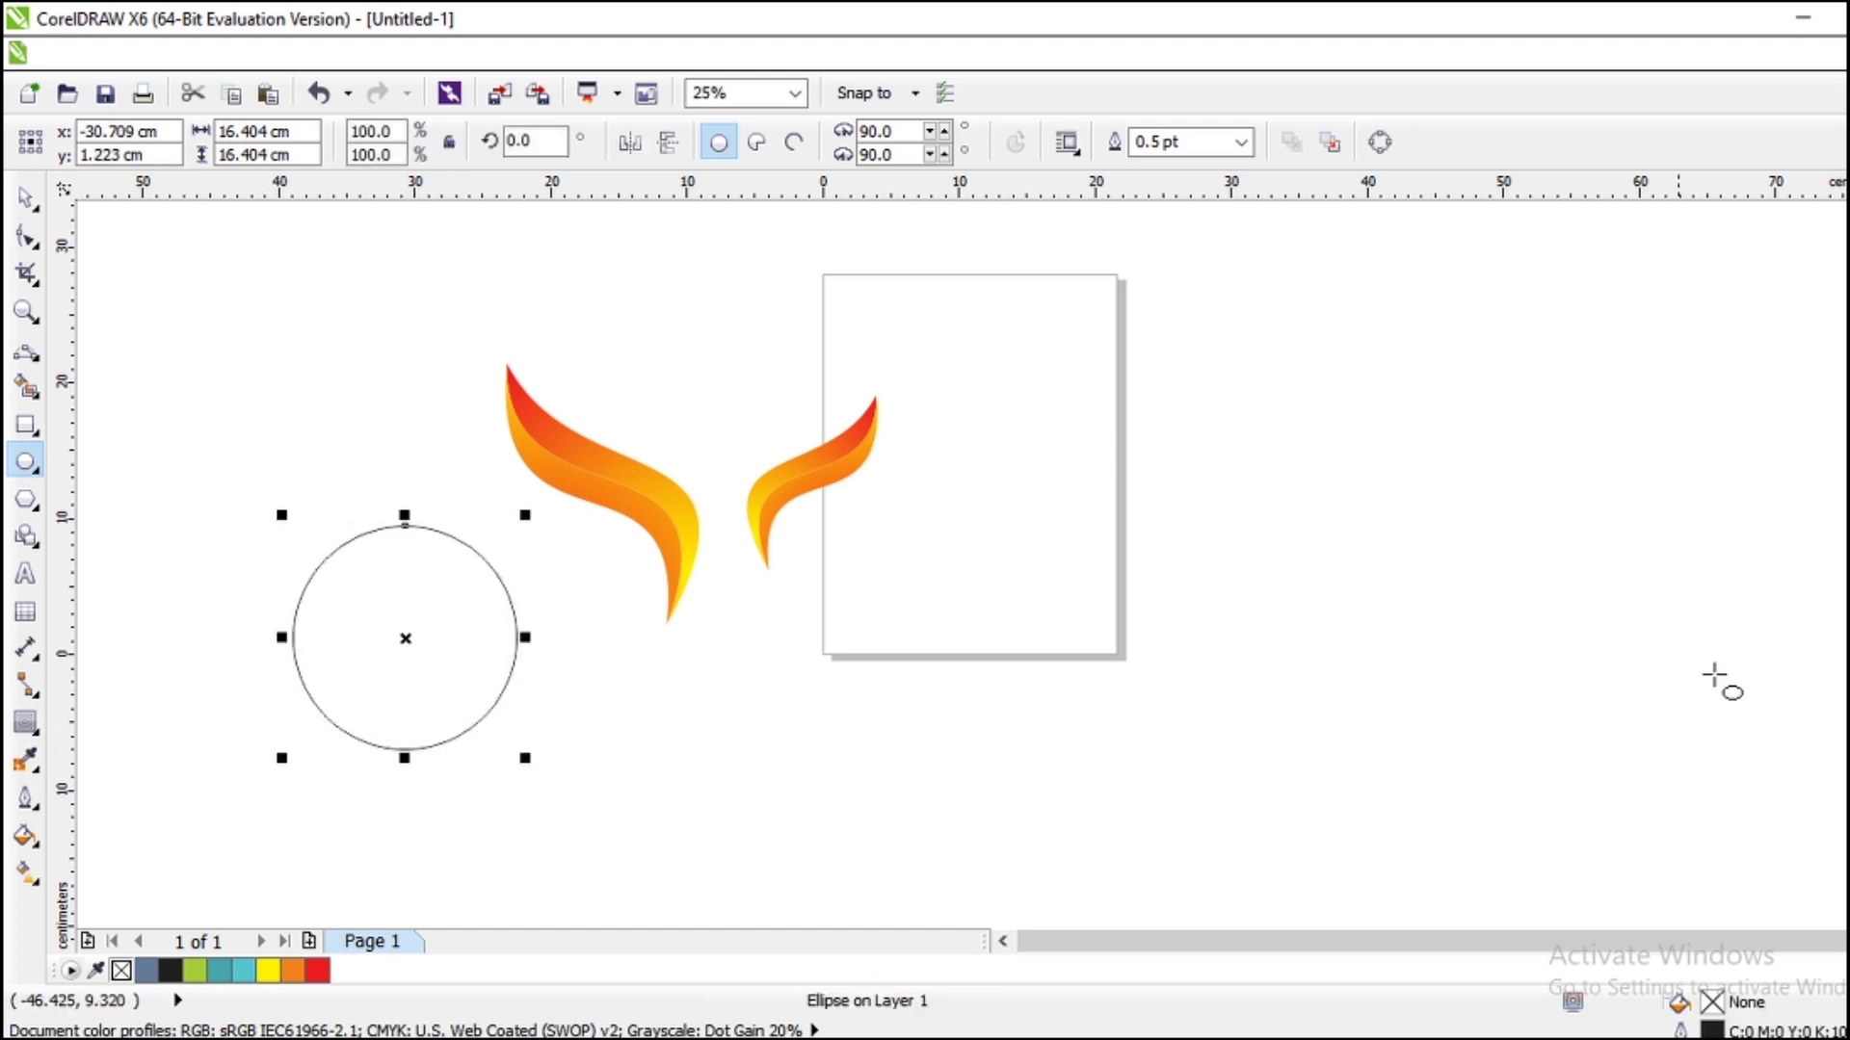
left_click(1848, 644)
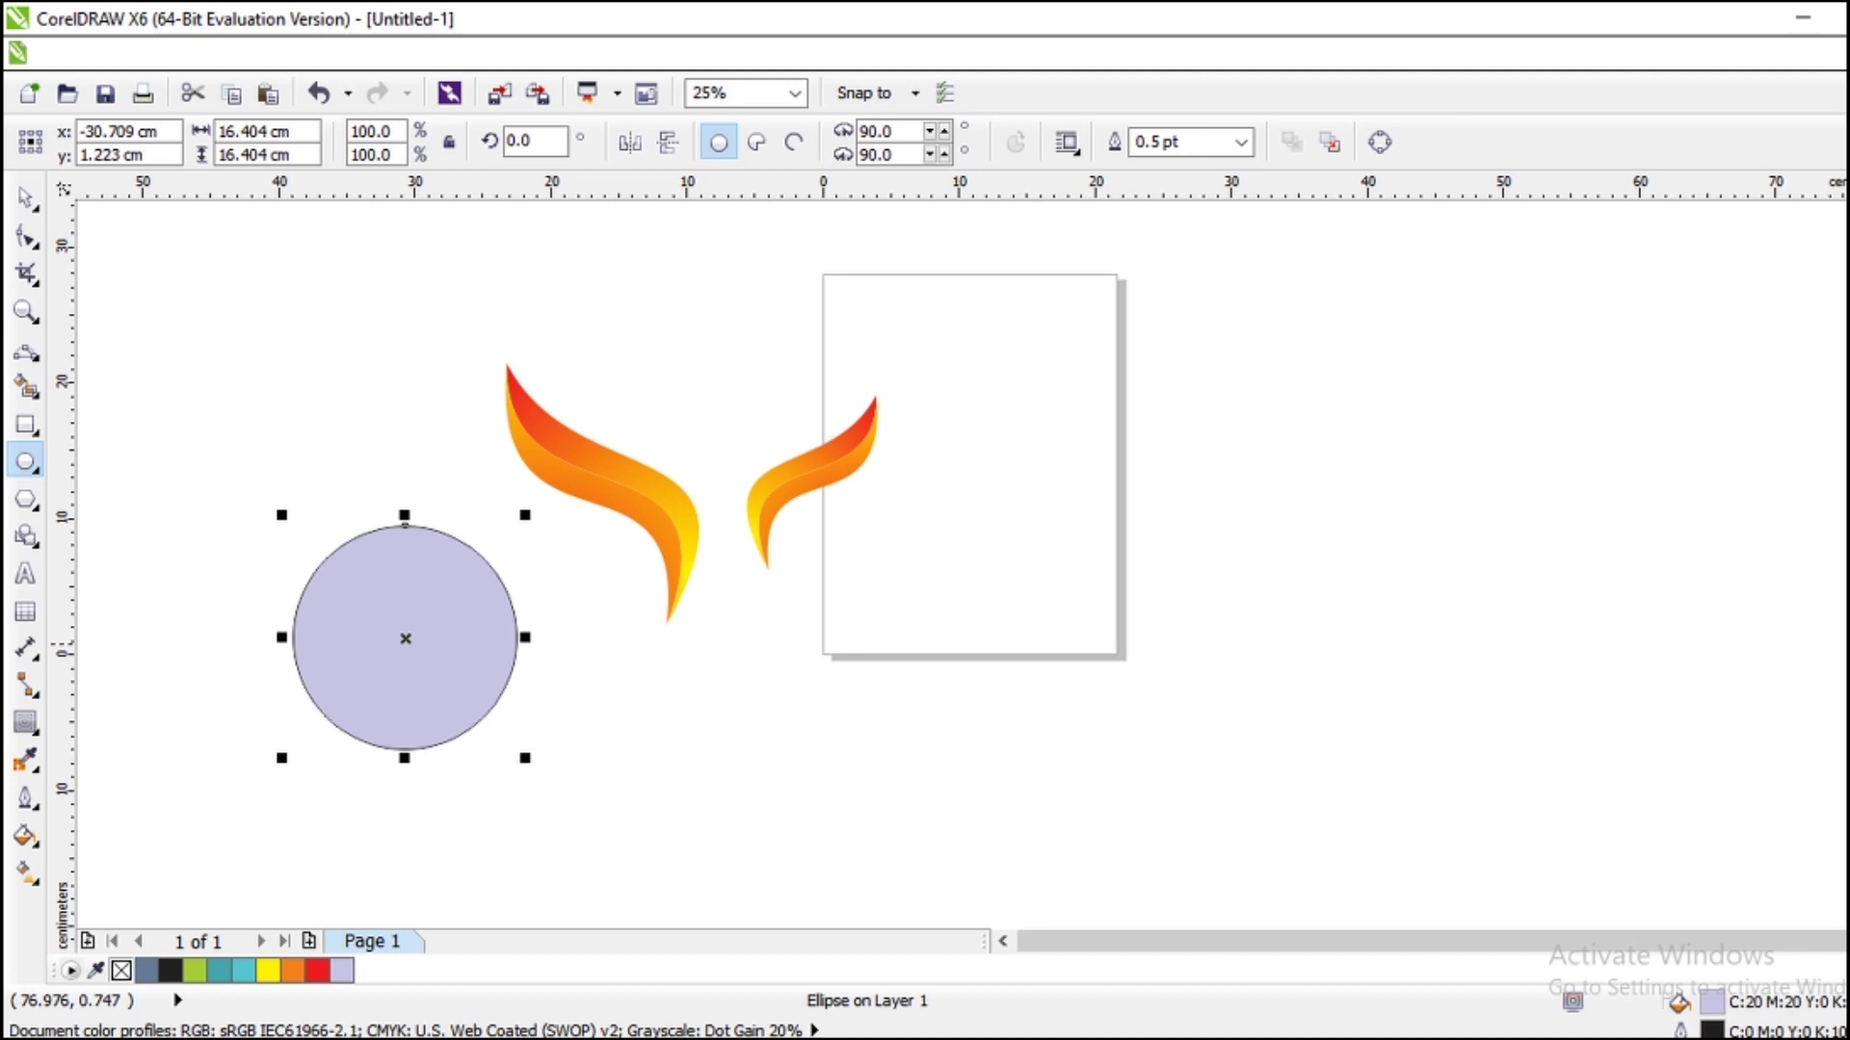
left_click(1847, 675)
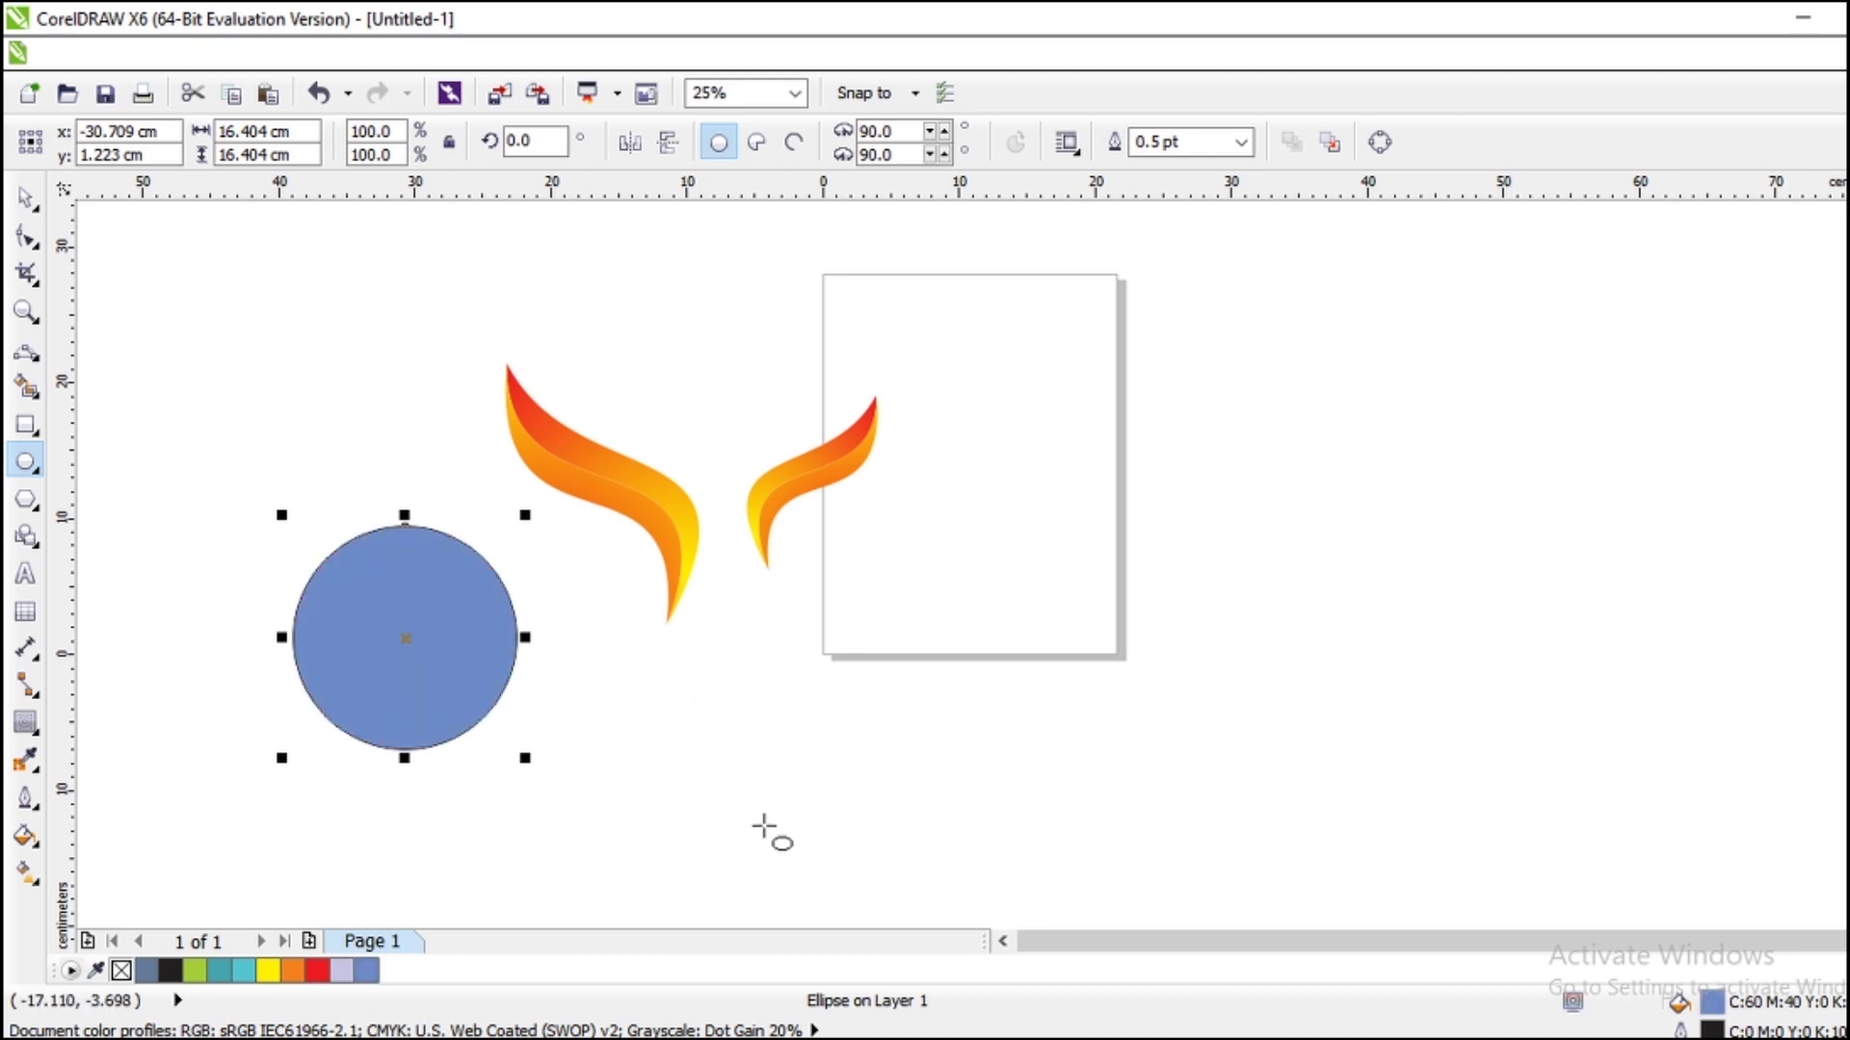
Apply a Radial two-color fountain fill from blue to white to the circle.
left_click(23, 834)
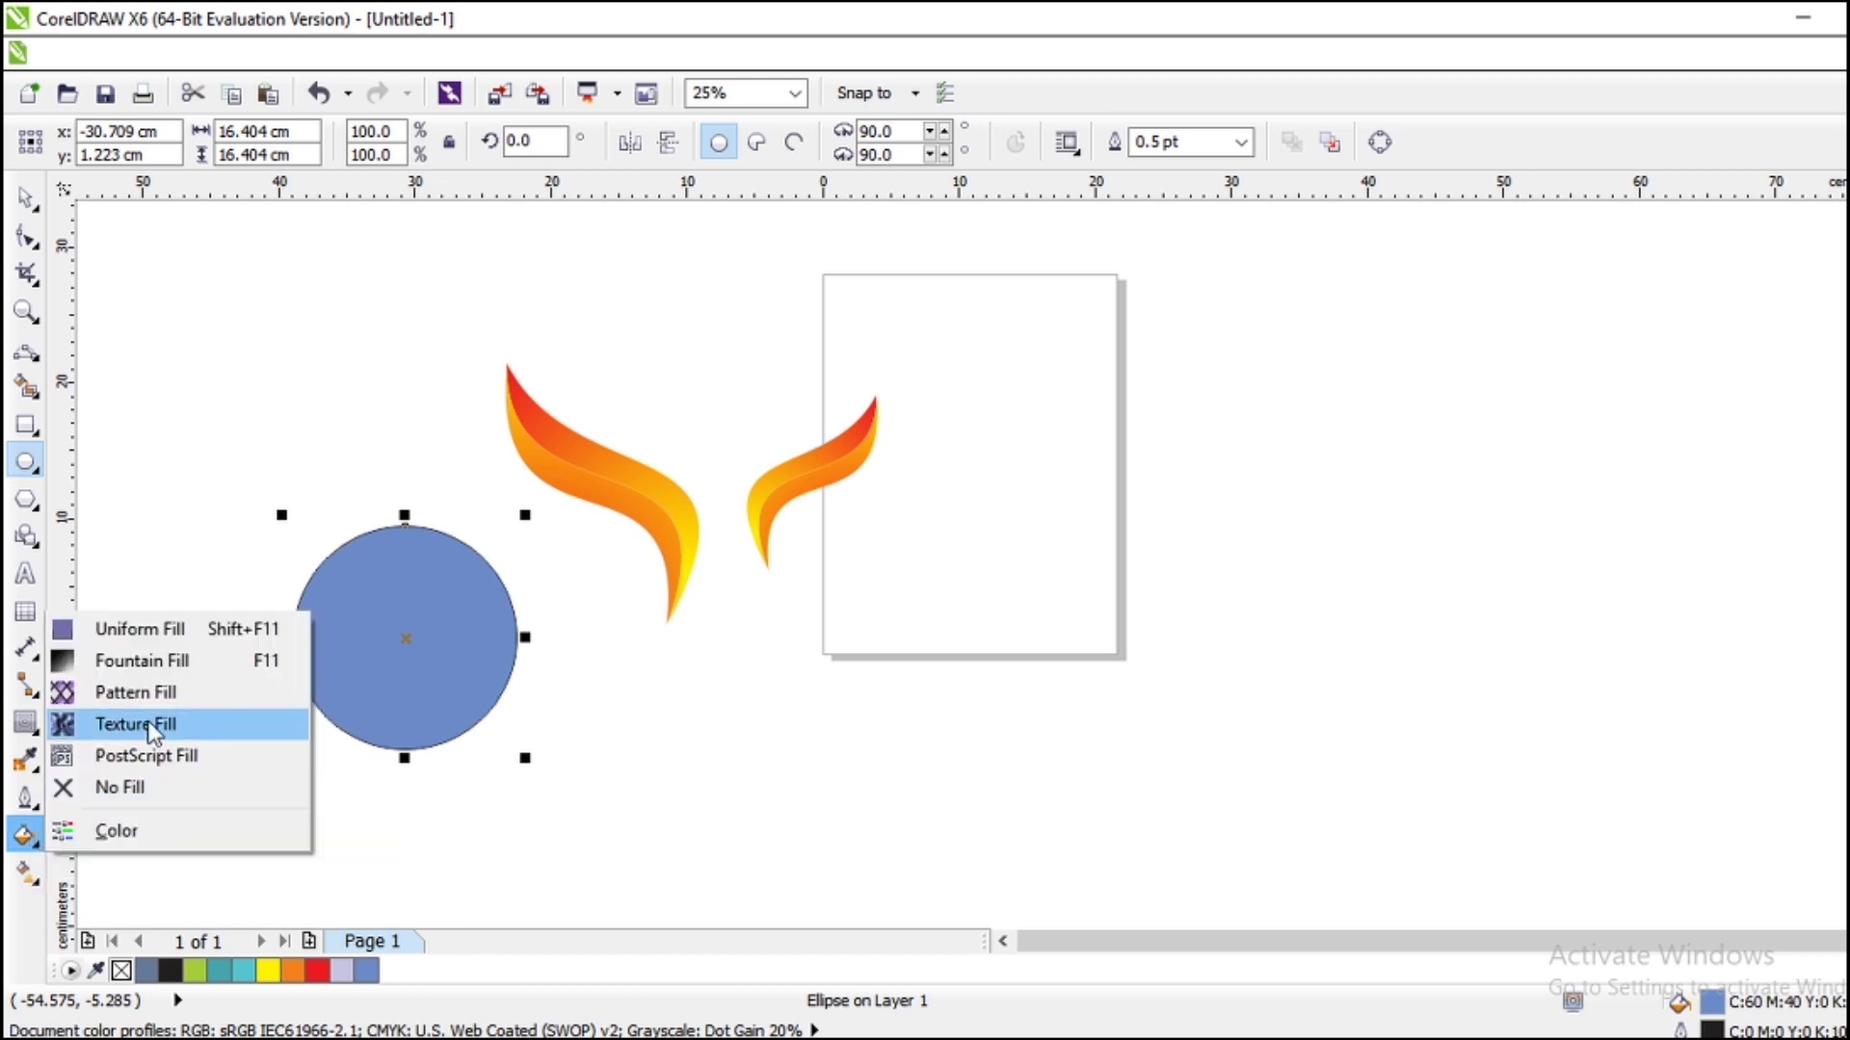
left_click(165, 661)
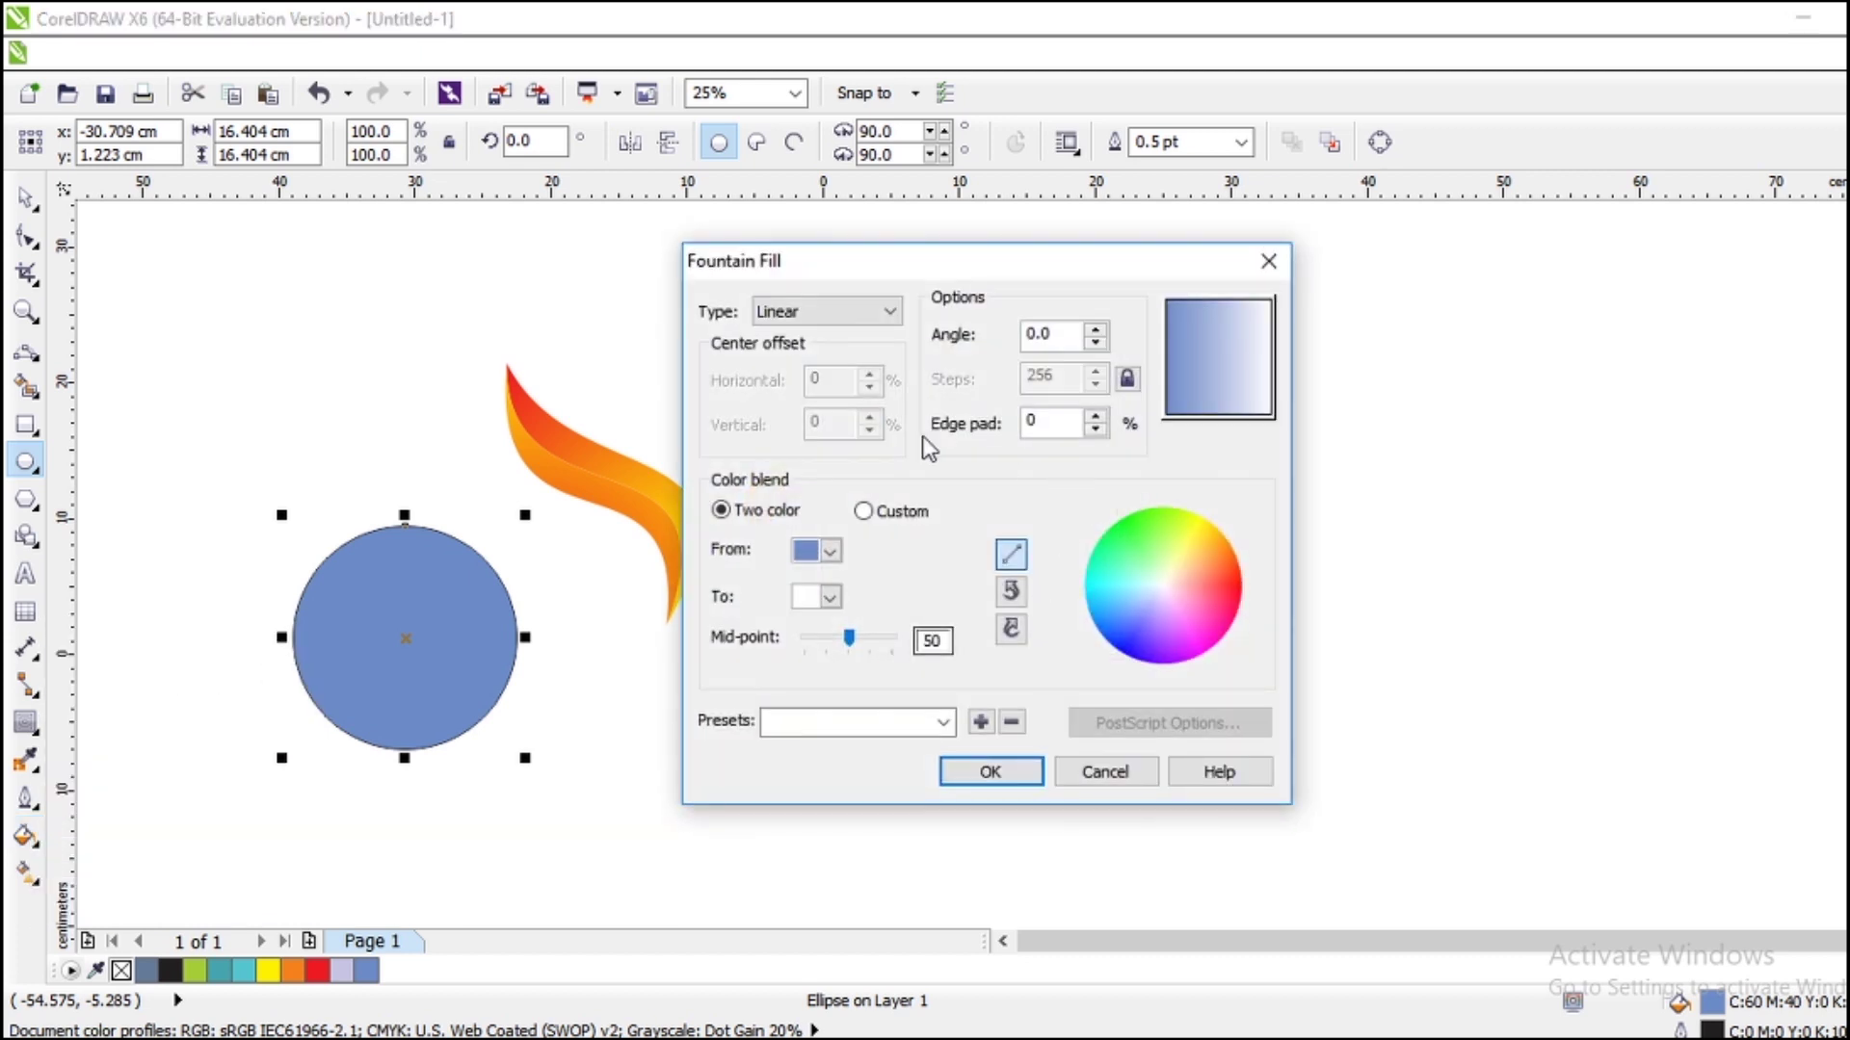
left_click(887, 311)
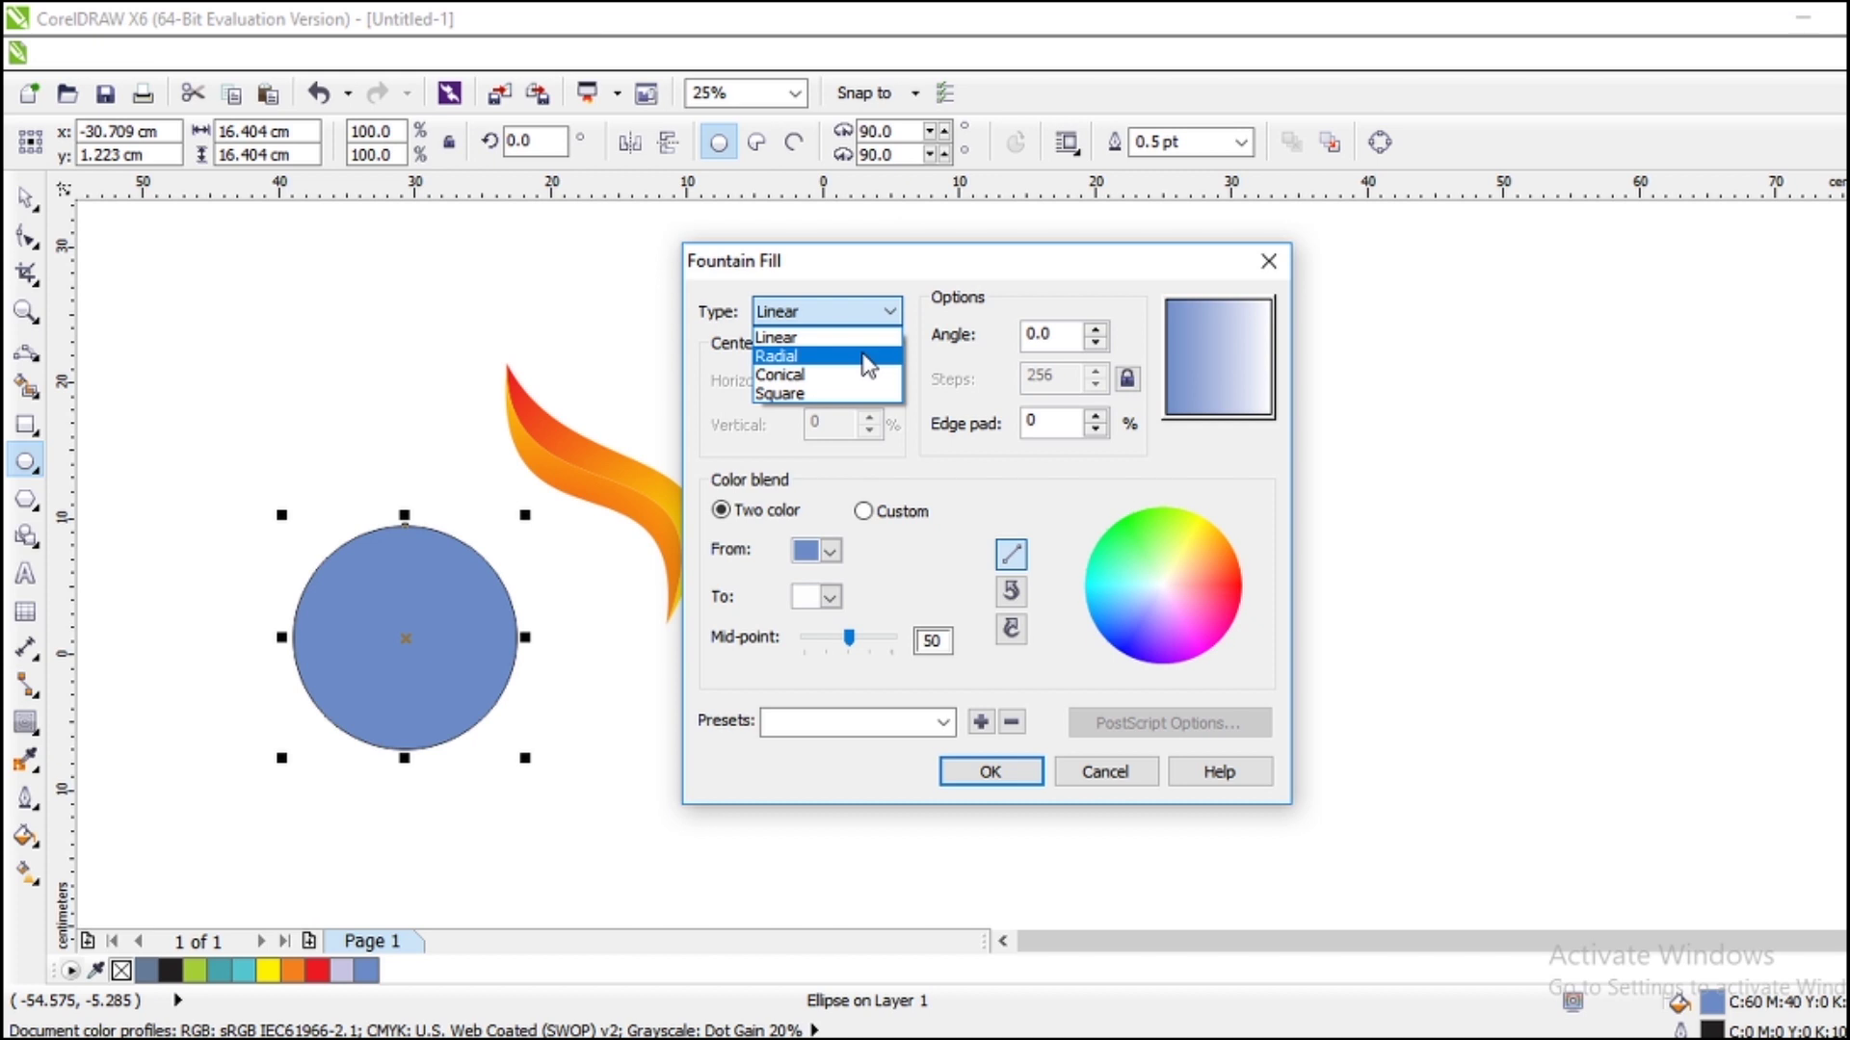
left_click(867, 359)
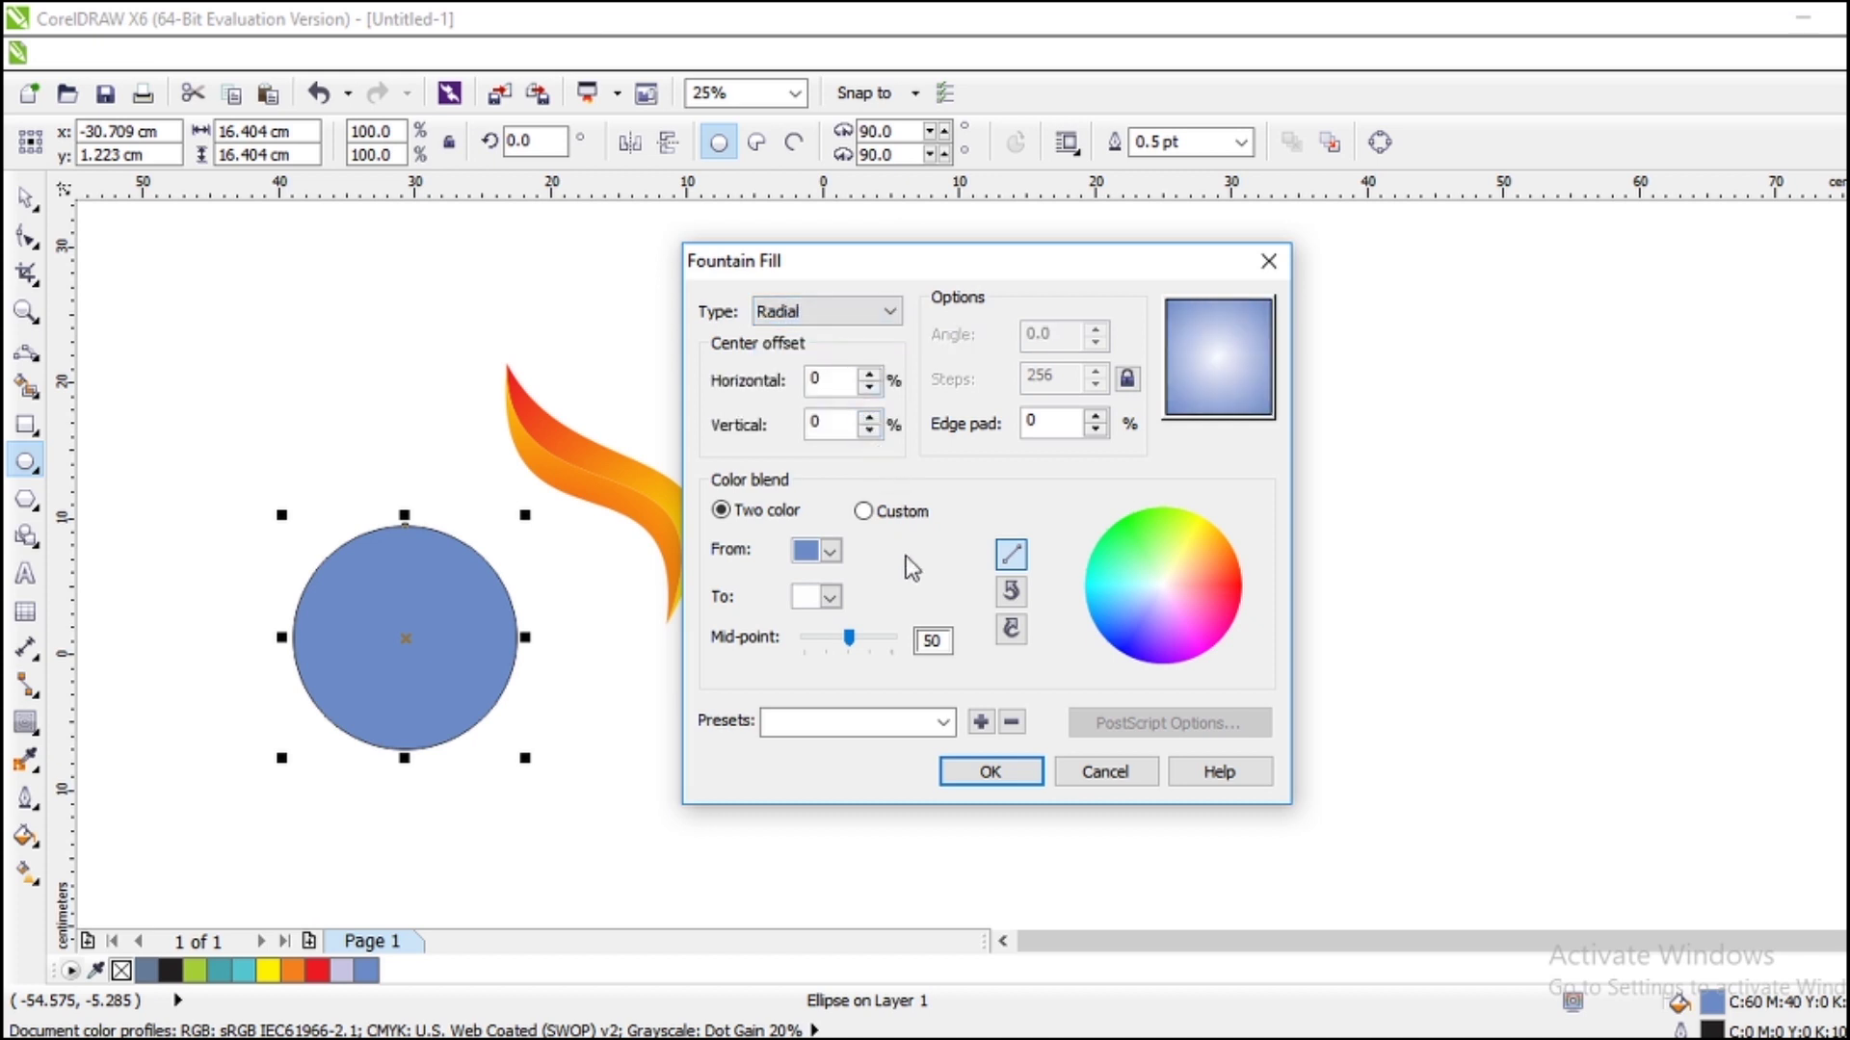
left_click(973, 772)
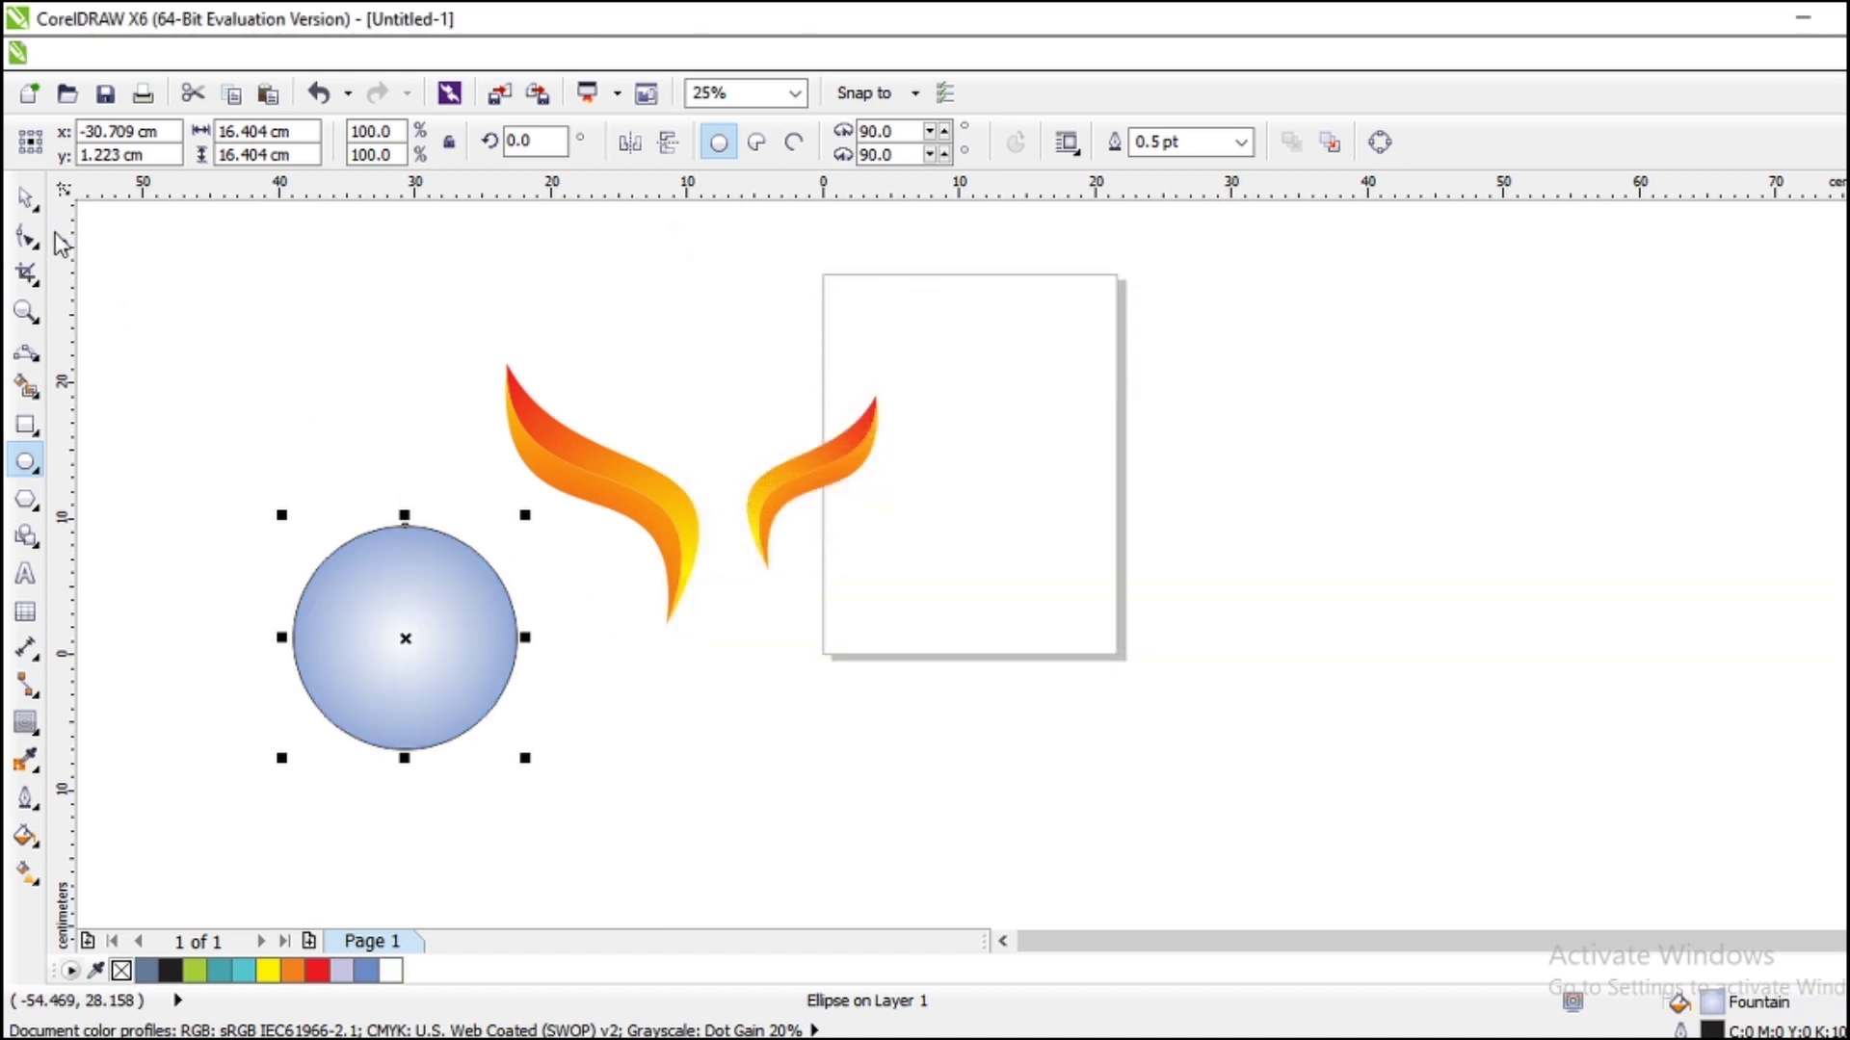
Remove the circle's outline by setting its outline width to None.
left_click(1240, 145)
left_click(1222, 174)
left_click(25, 198)
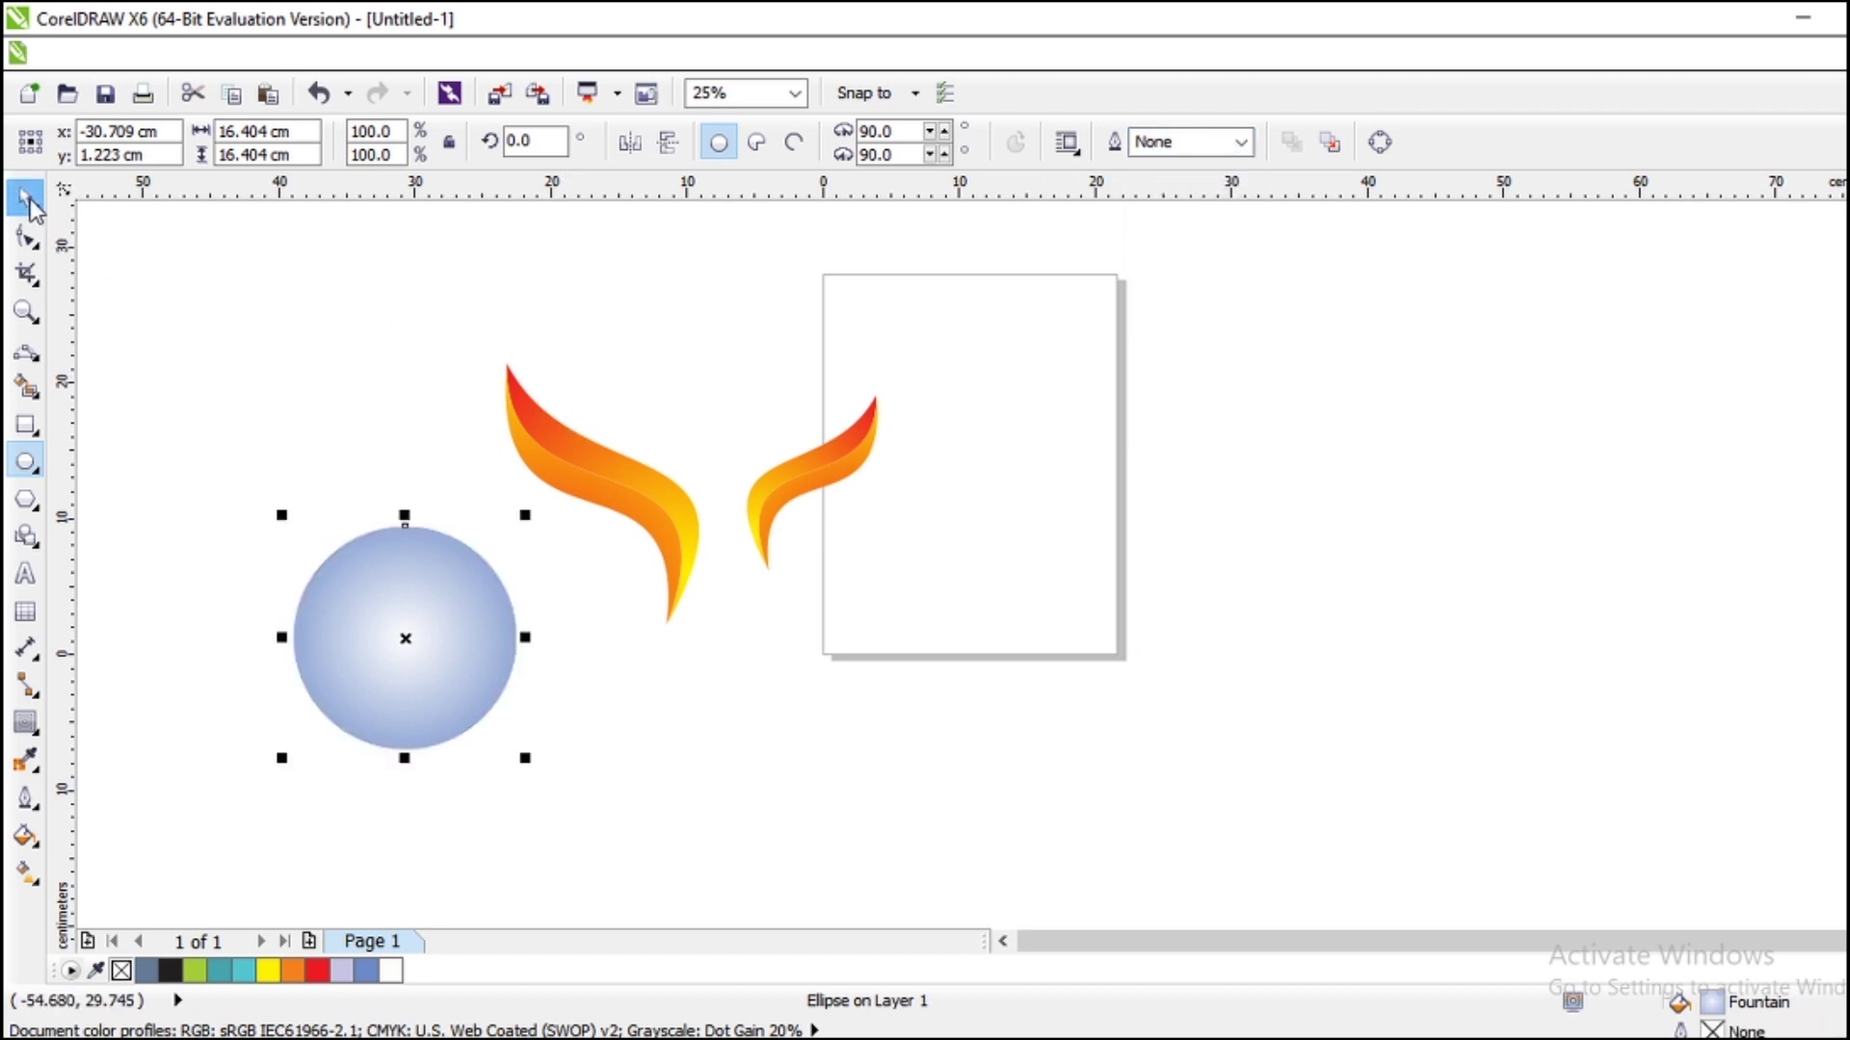
Move the circle above the gap between the two leaves, centered at about X -8.5 cm, Y 23.4 cm, and deselect it.
left_click_drag(218, 442, 465, 723)
left_click(423, 649)
left_click_drag(405, 636, 708, 337)
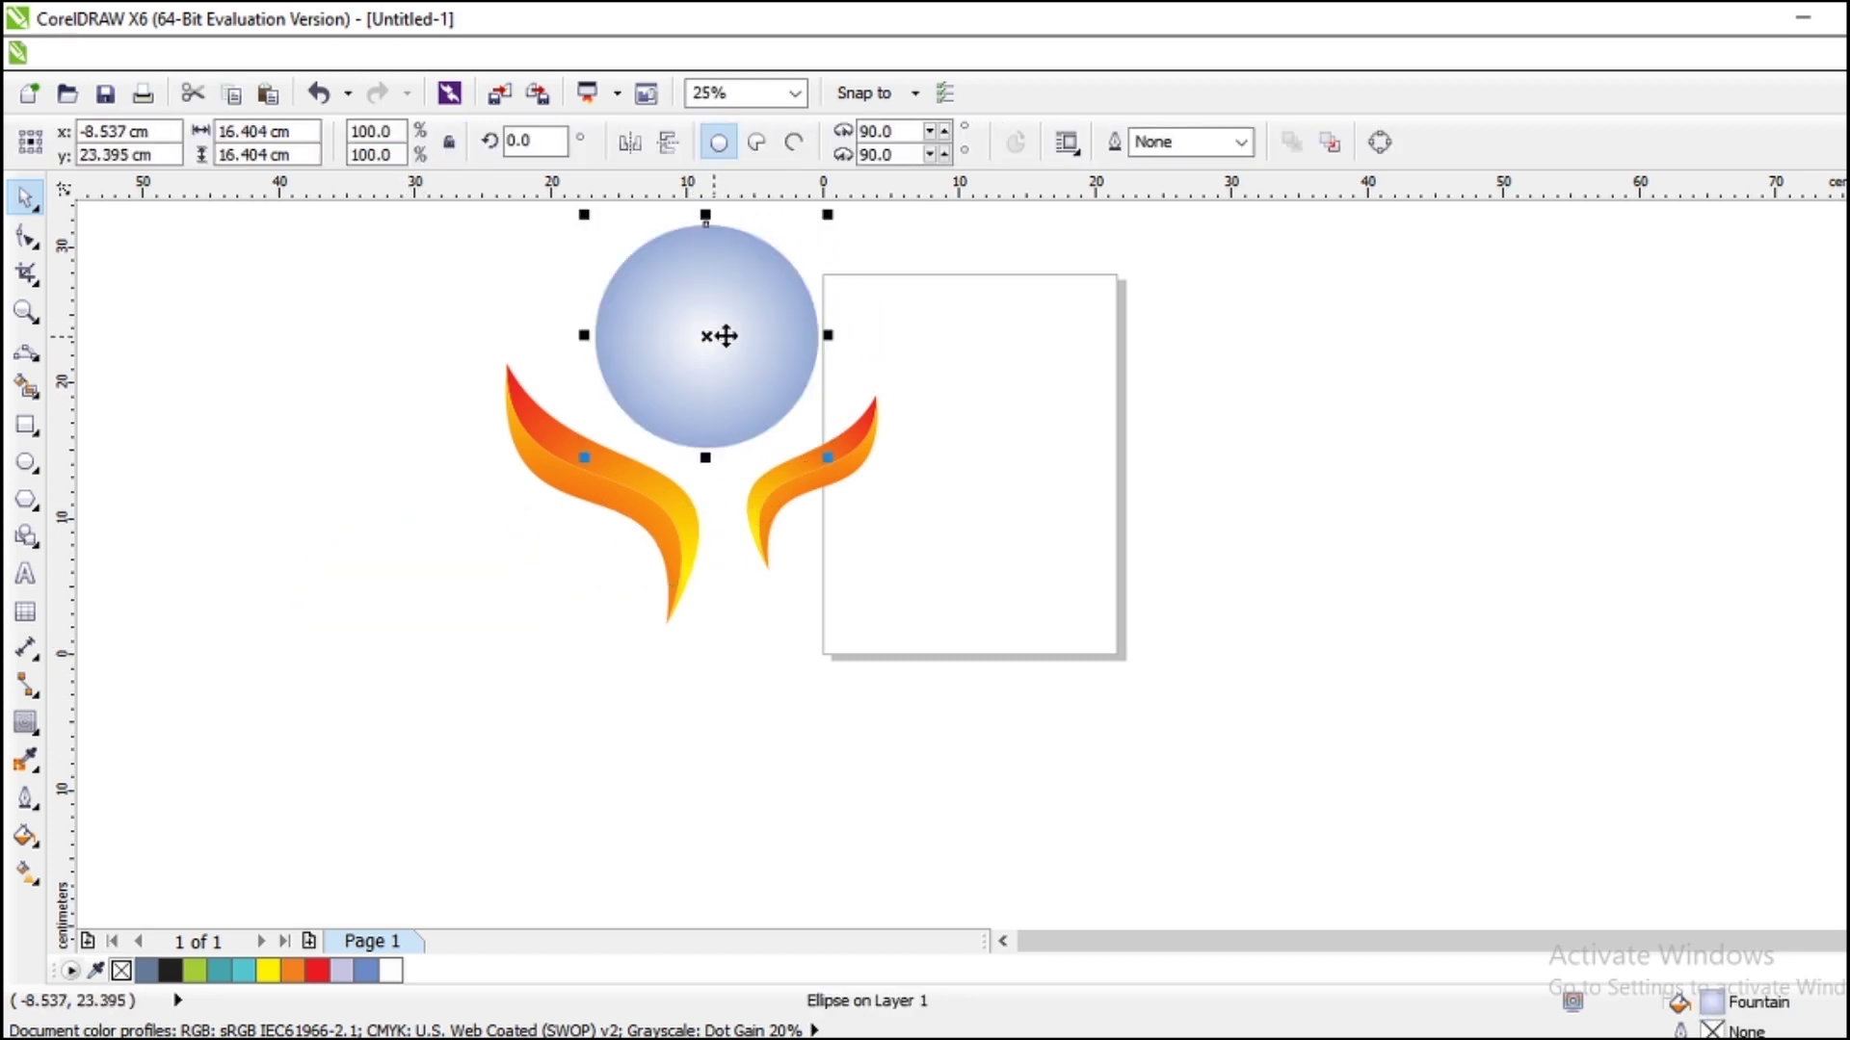
scroll(823, 552, "down", 1)
scroll(818, 451, "up", 2)
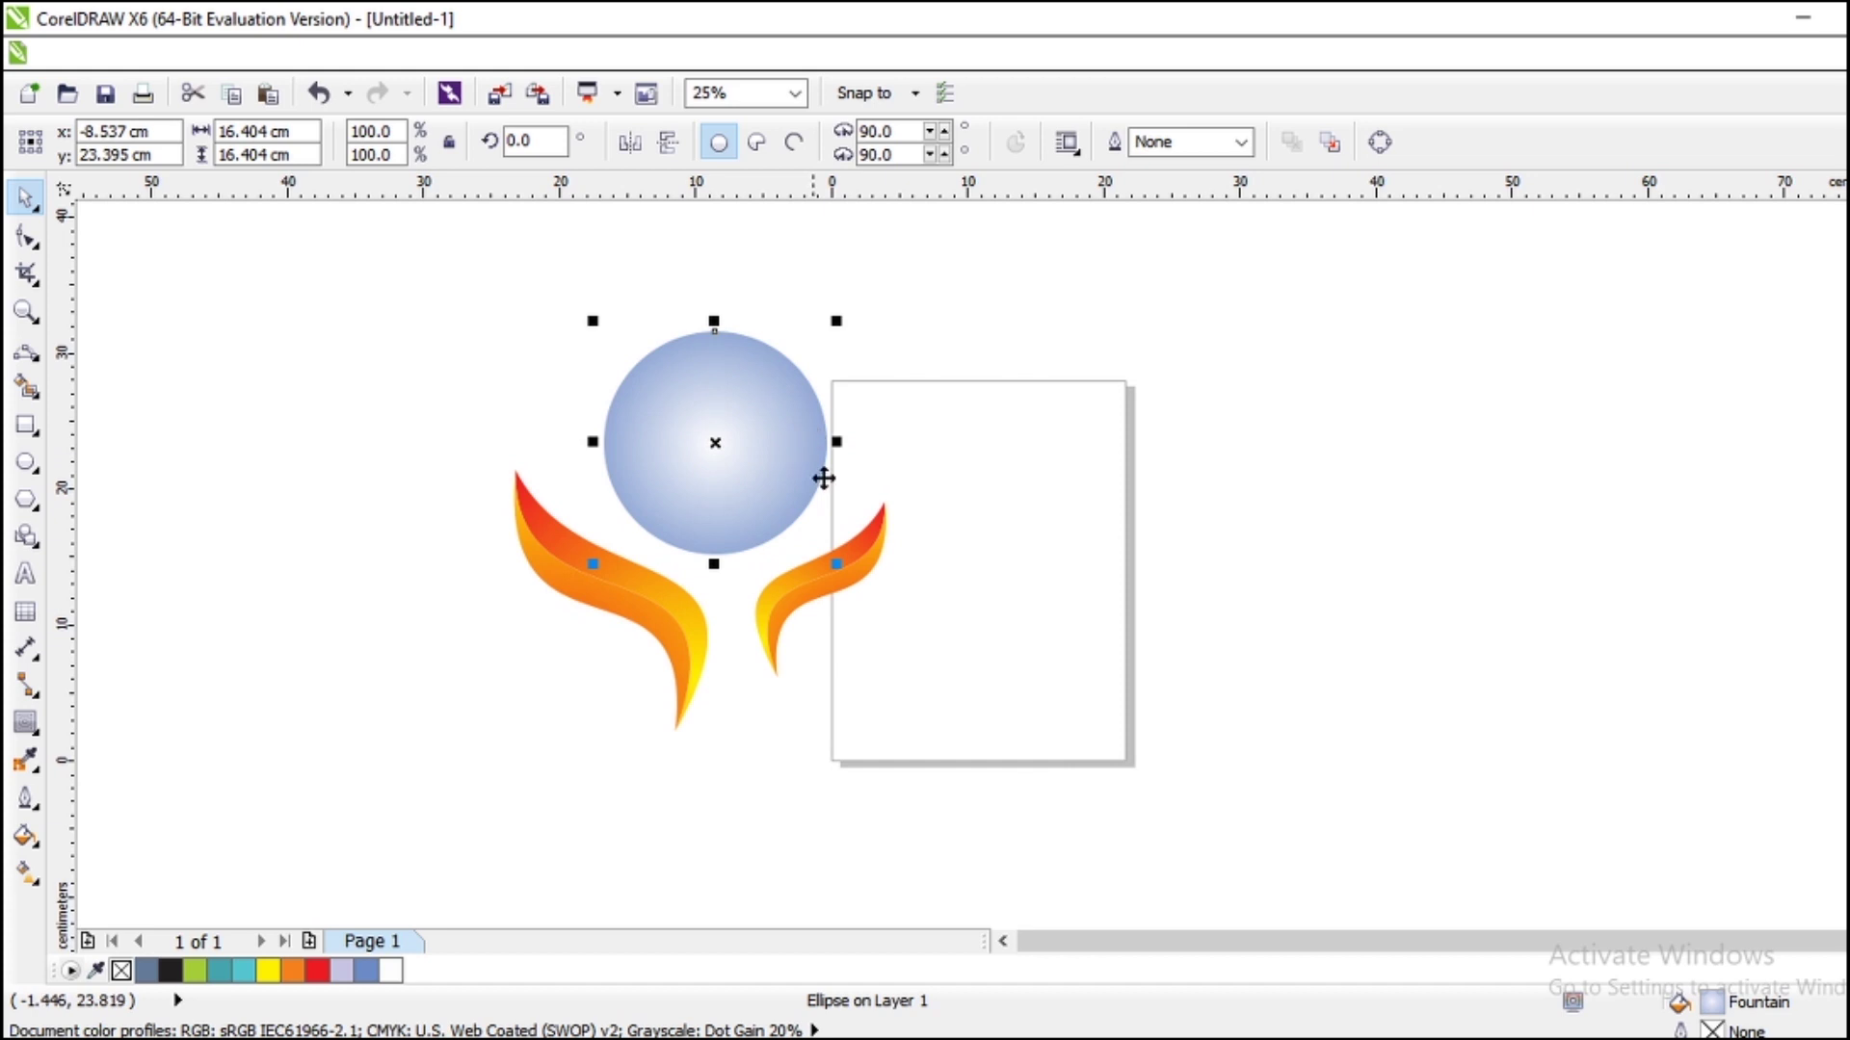
left_click(1022, 626)
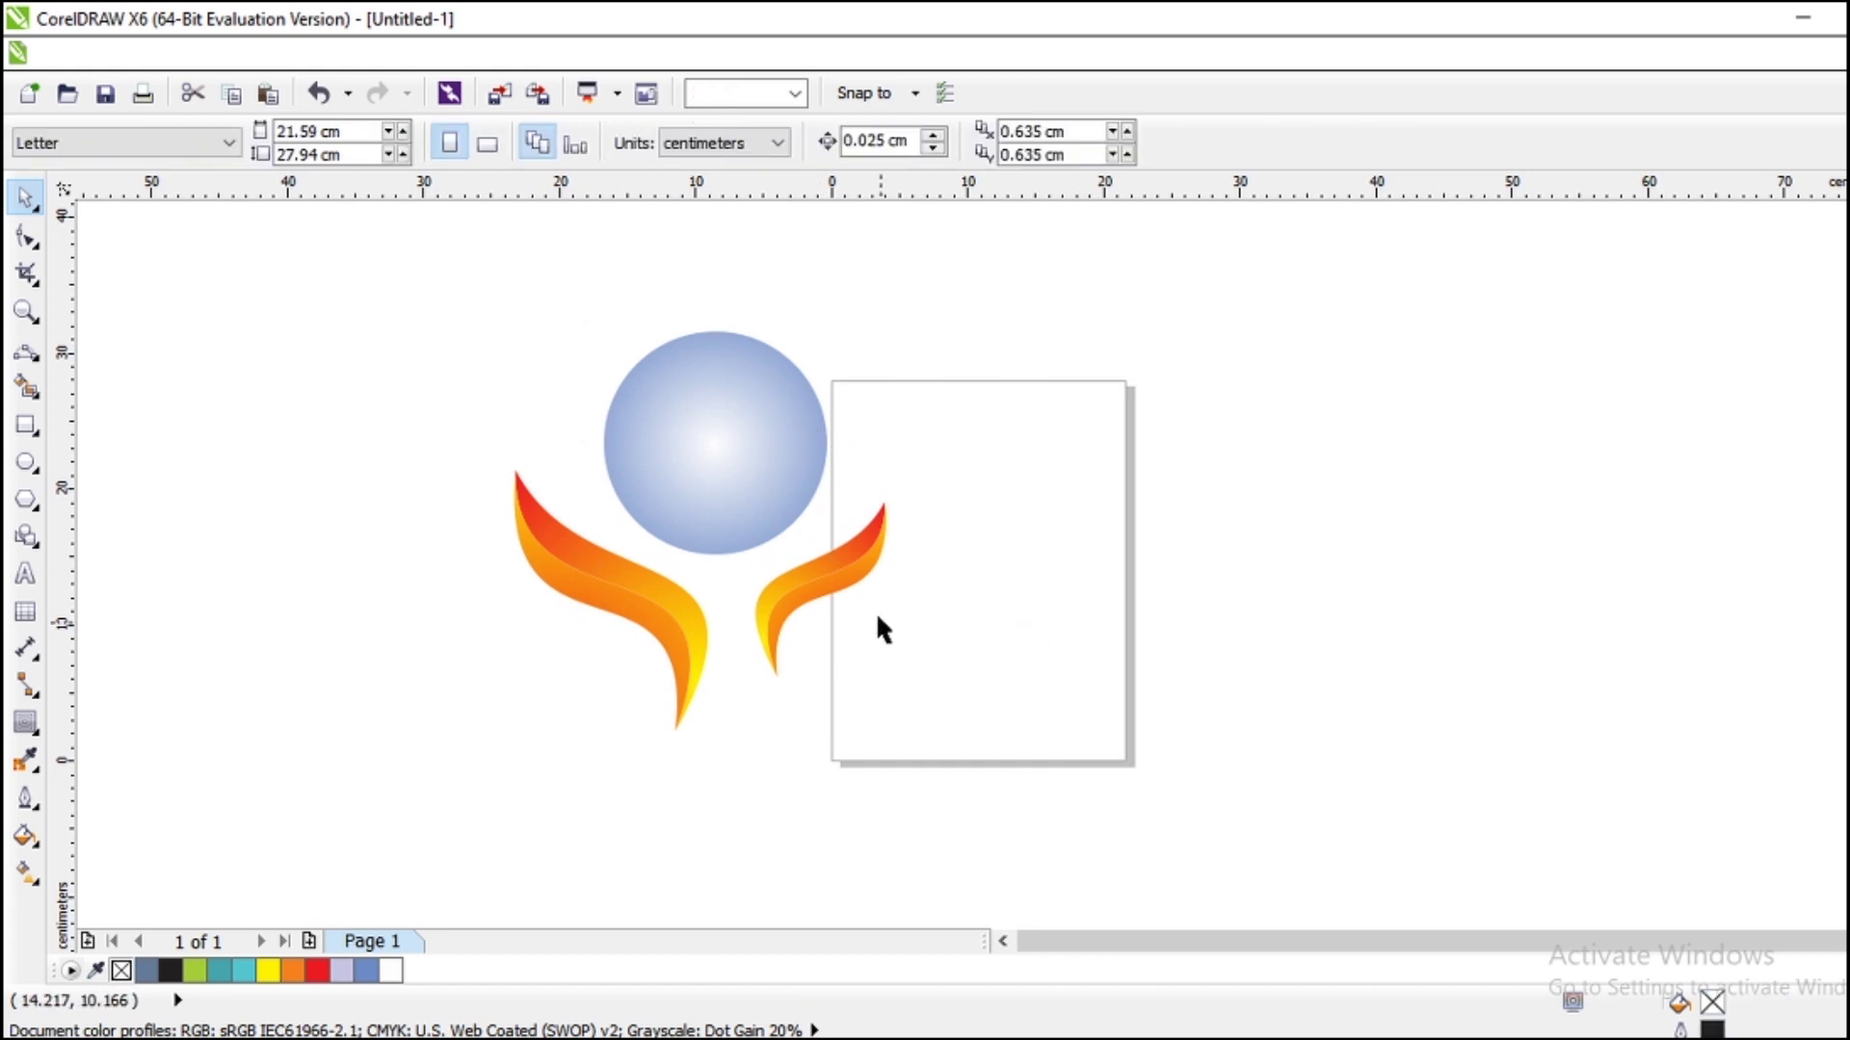
Ungroup the smaller mirrored leaf and select only its upper-left half.
left_click(830, 578)
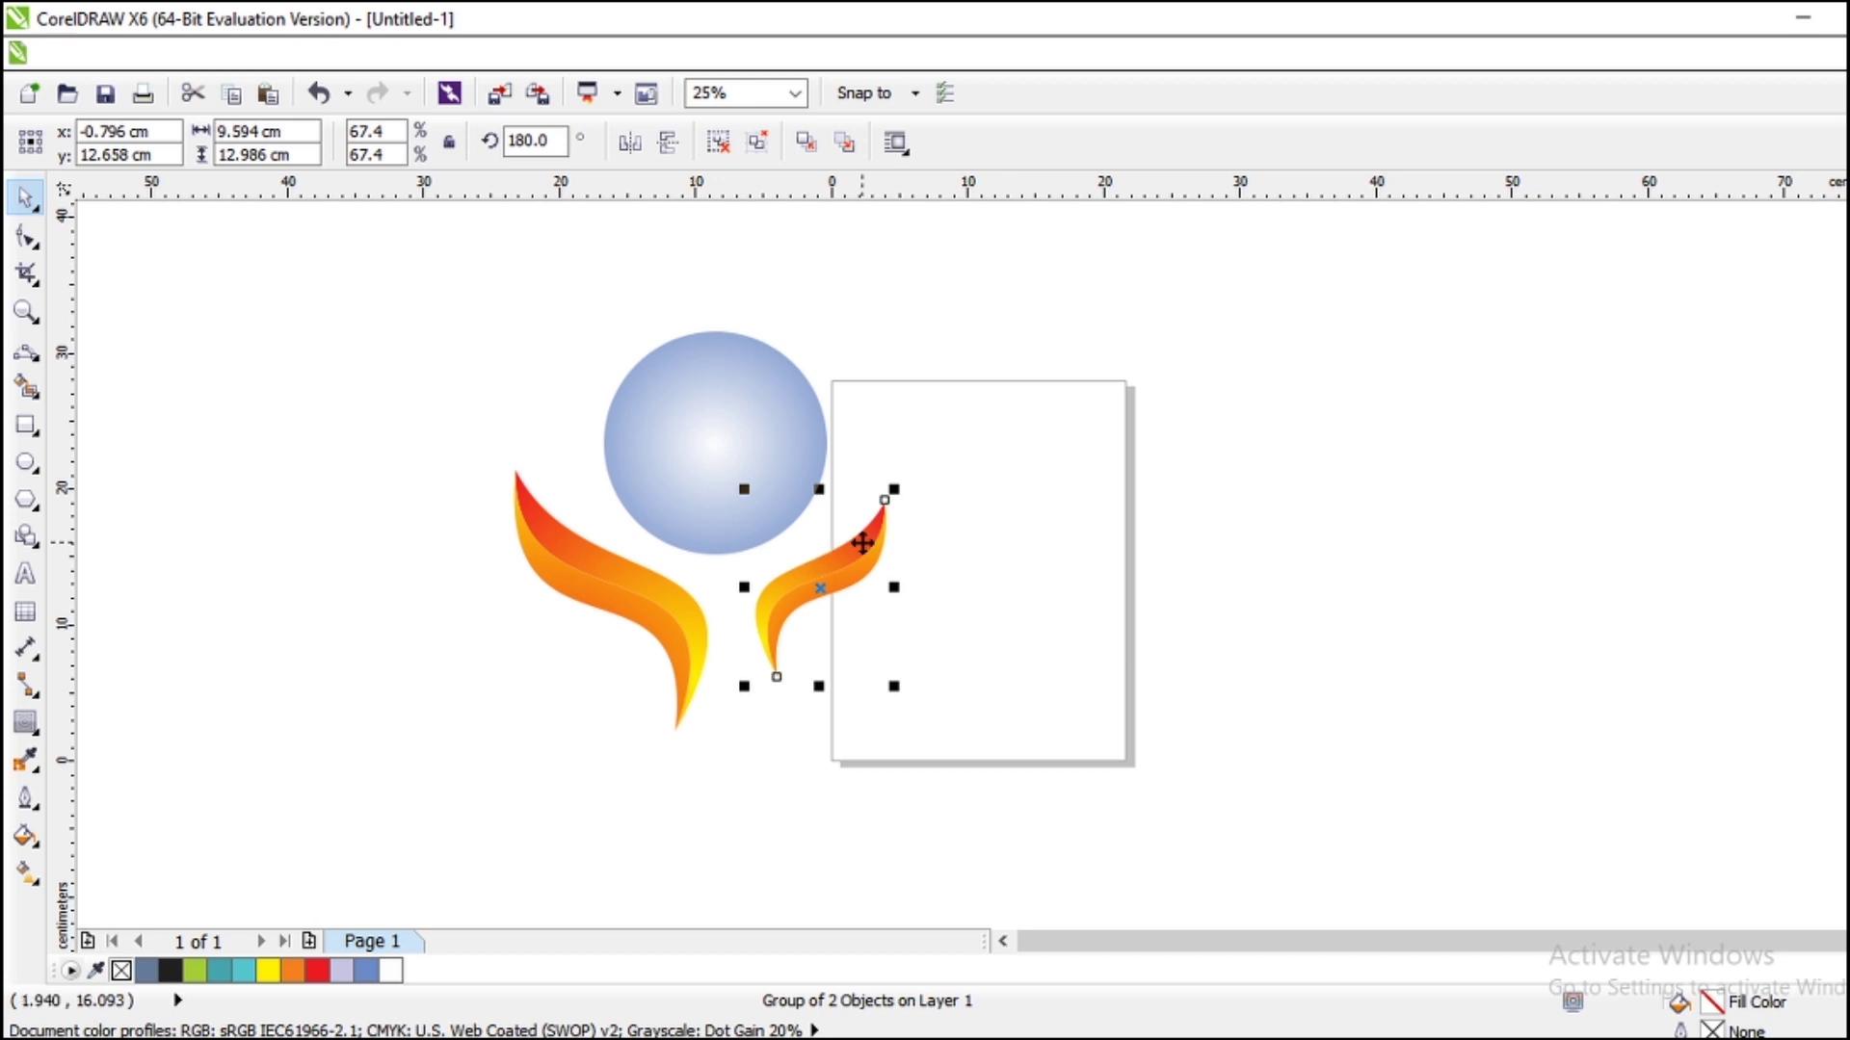
key("ctrl+u")
scroll(863, 543, "up", 1)
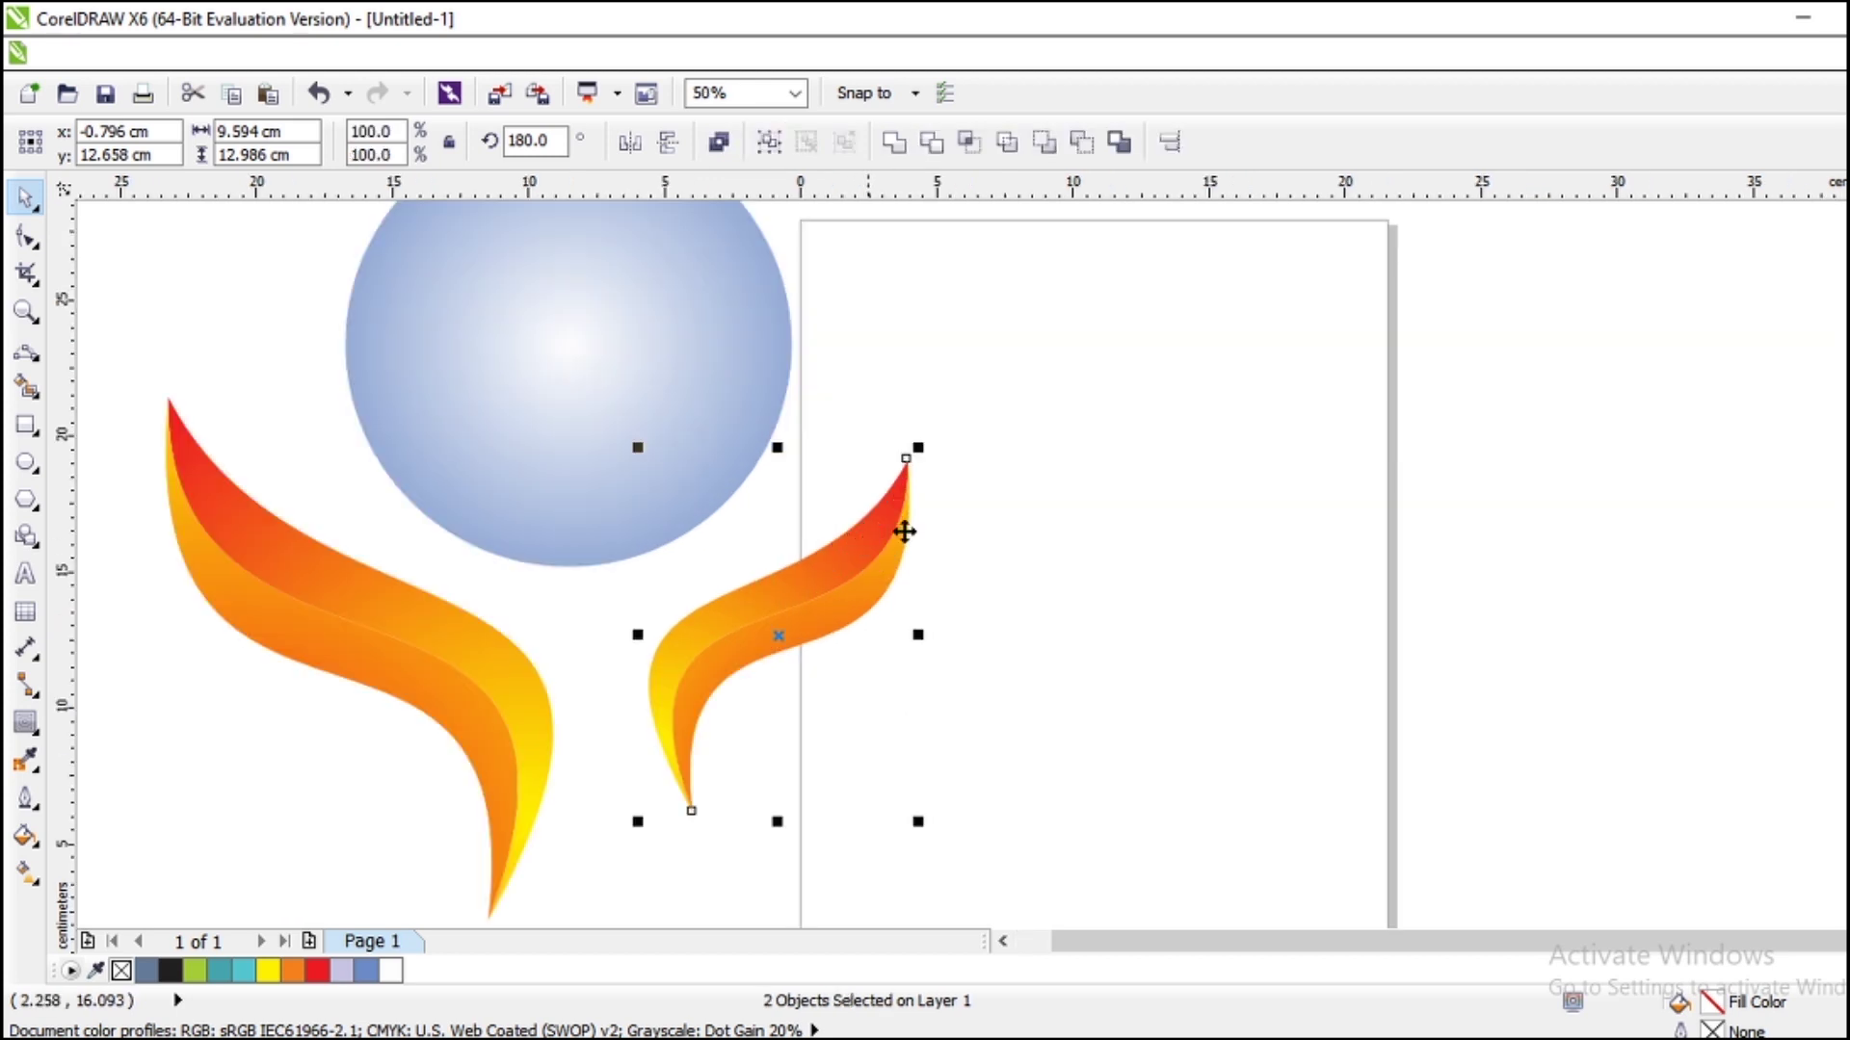
left_click(1065, 547)
left_click(779, 603)
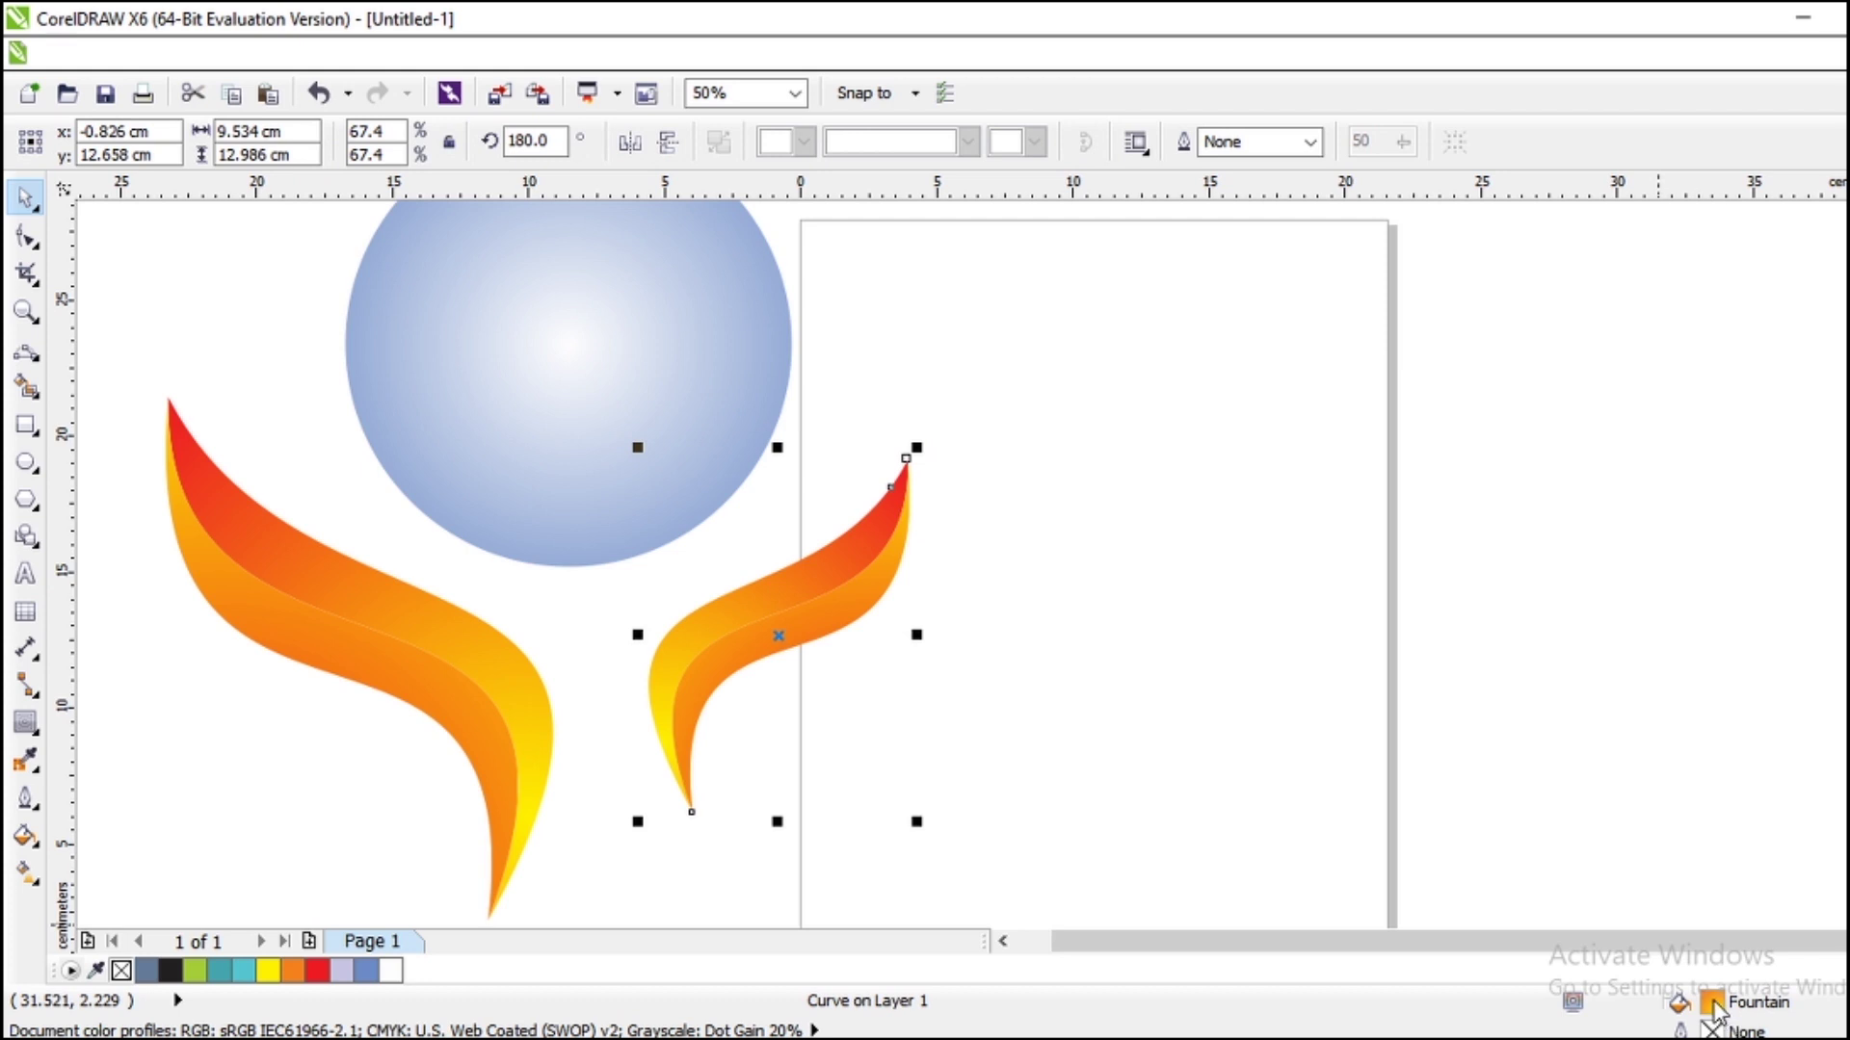
Edit the selected upper-left leaf half's Radial fountain fill and set its From color to green.
double_click(1712, 1003)
left_click(831, 551)
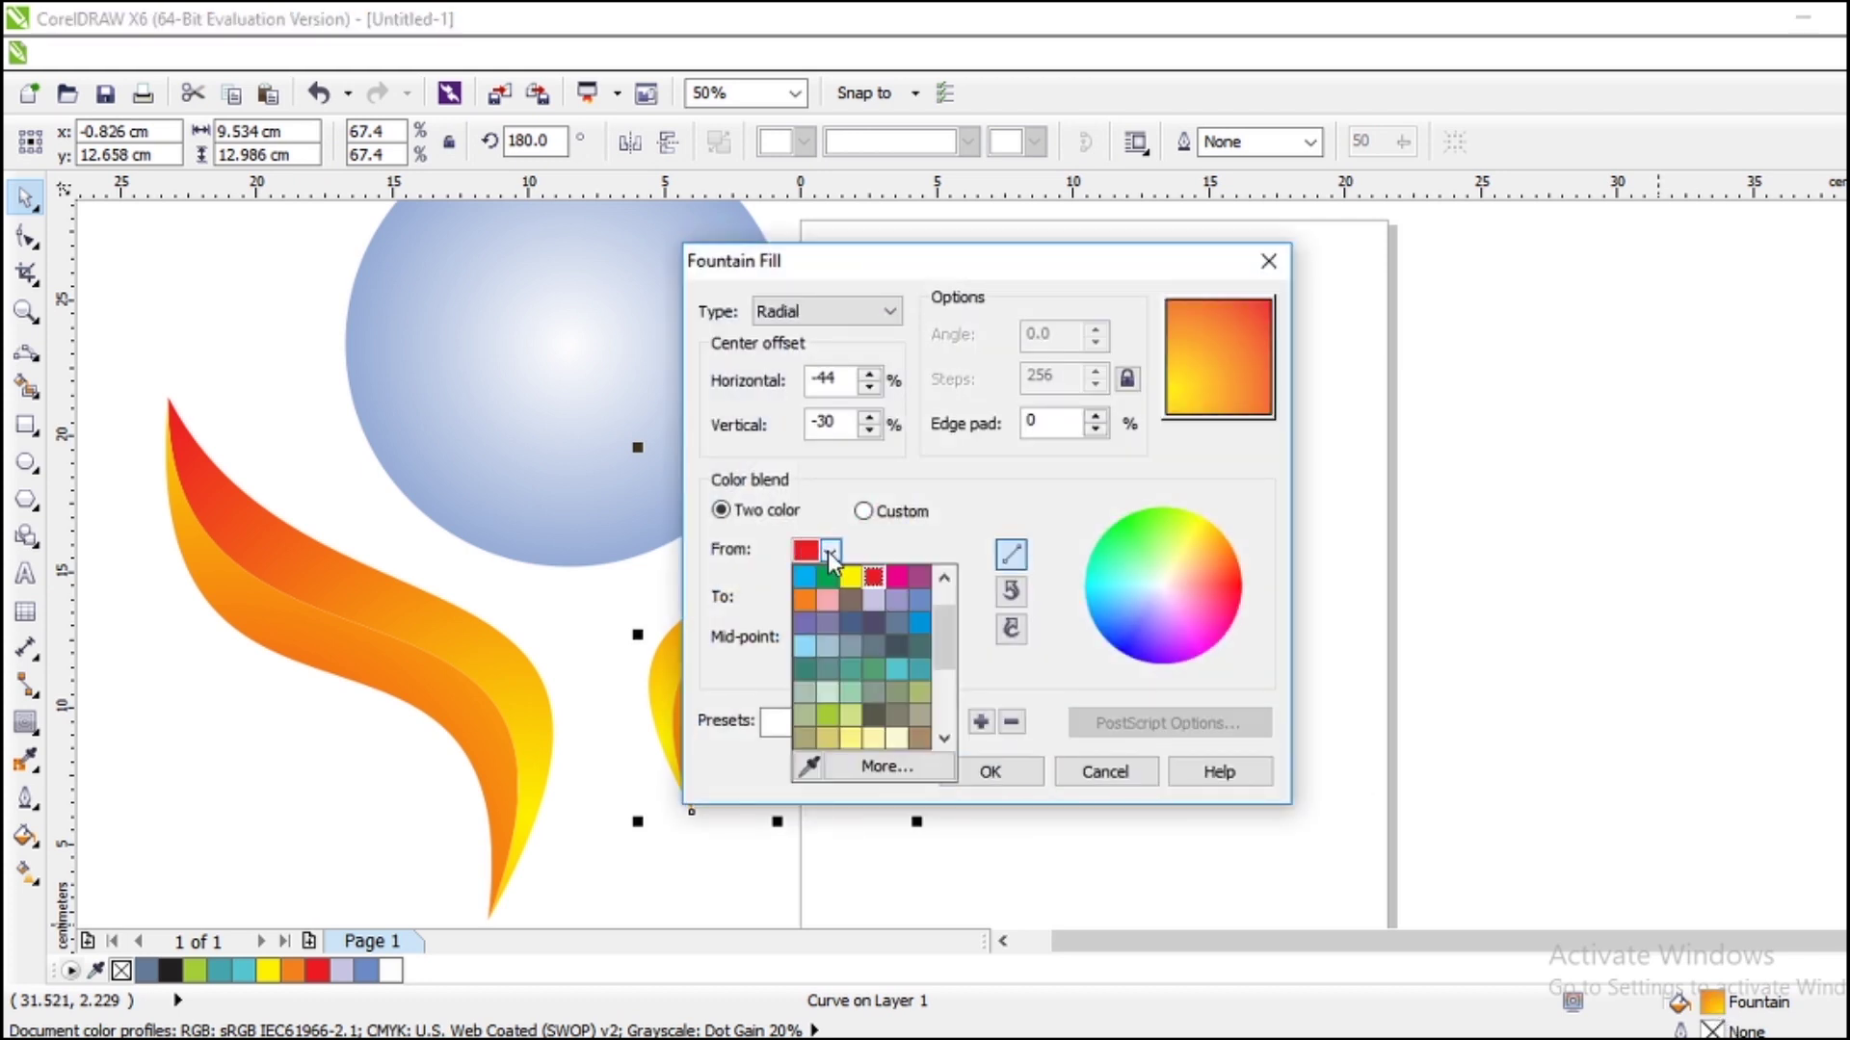
left_click(829, 578)
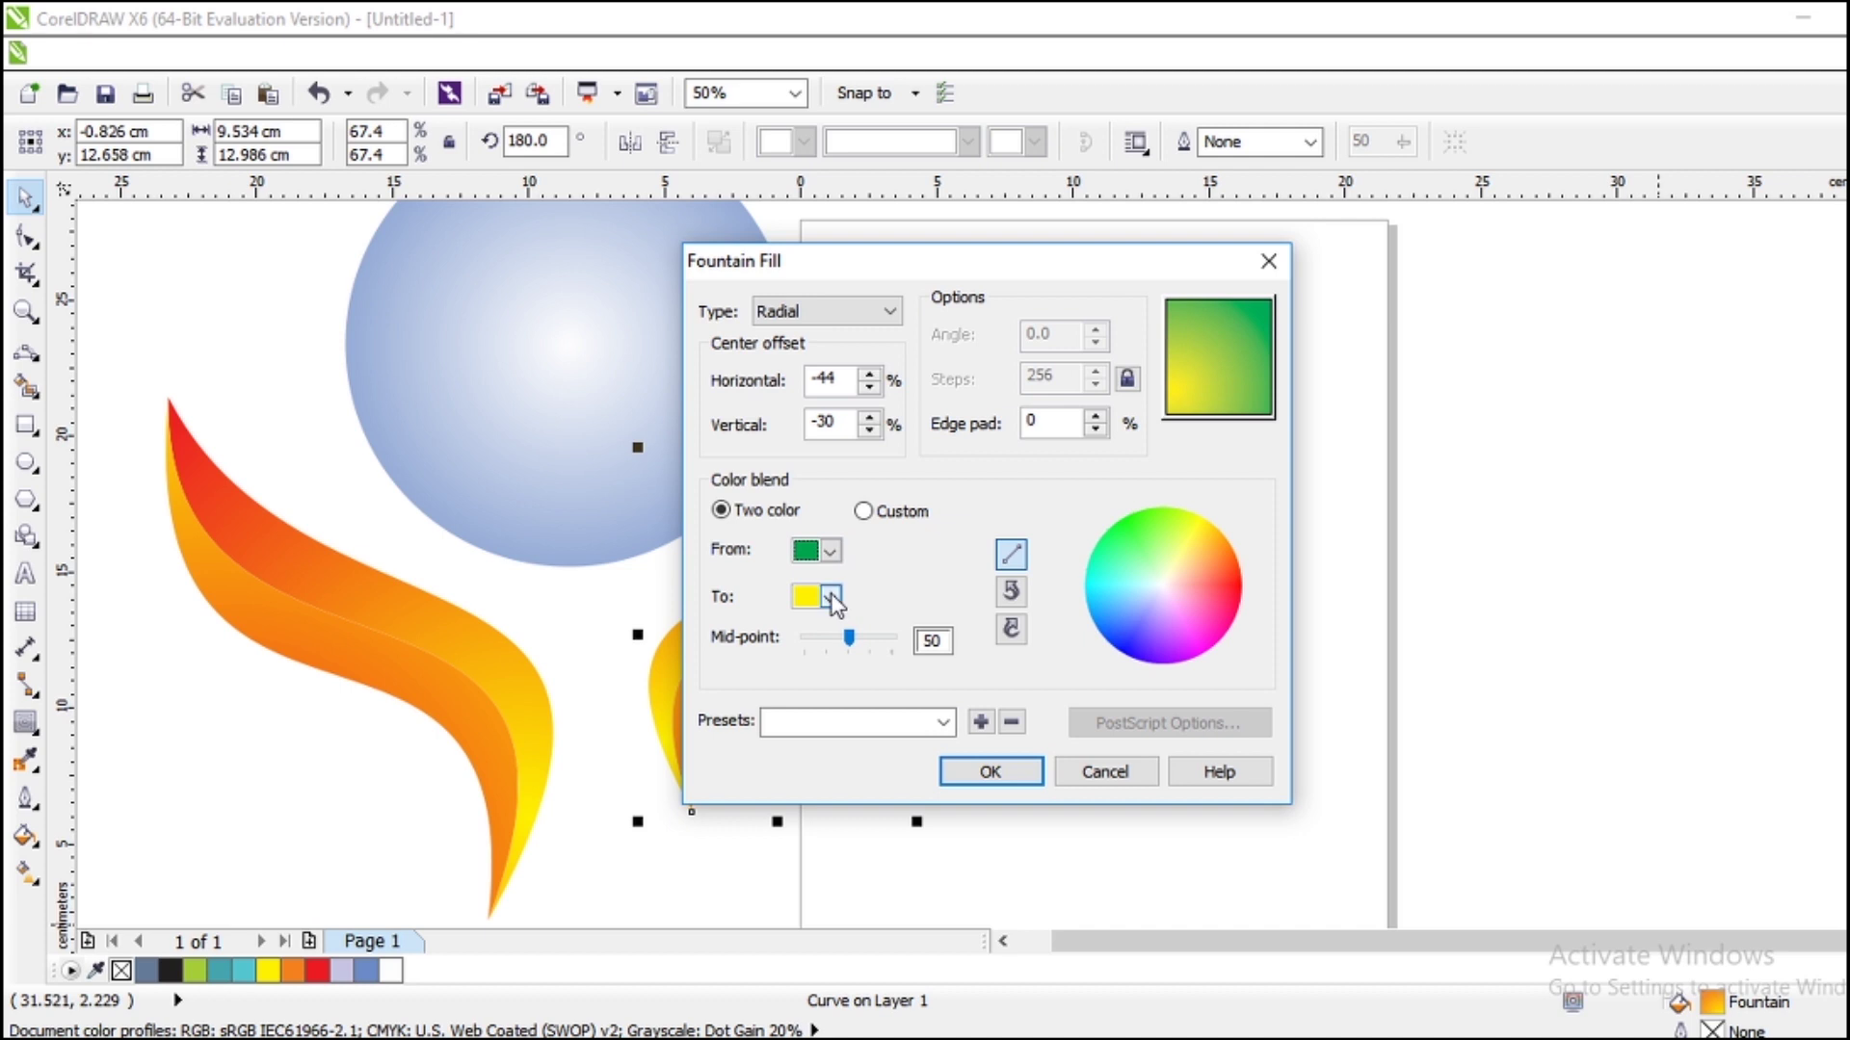
Try medium blue and dark blue as the To color of the leaf half's fountain fill.
left_click(831, 595)
left_click(918, 672)
left_click(831, 553)
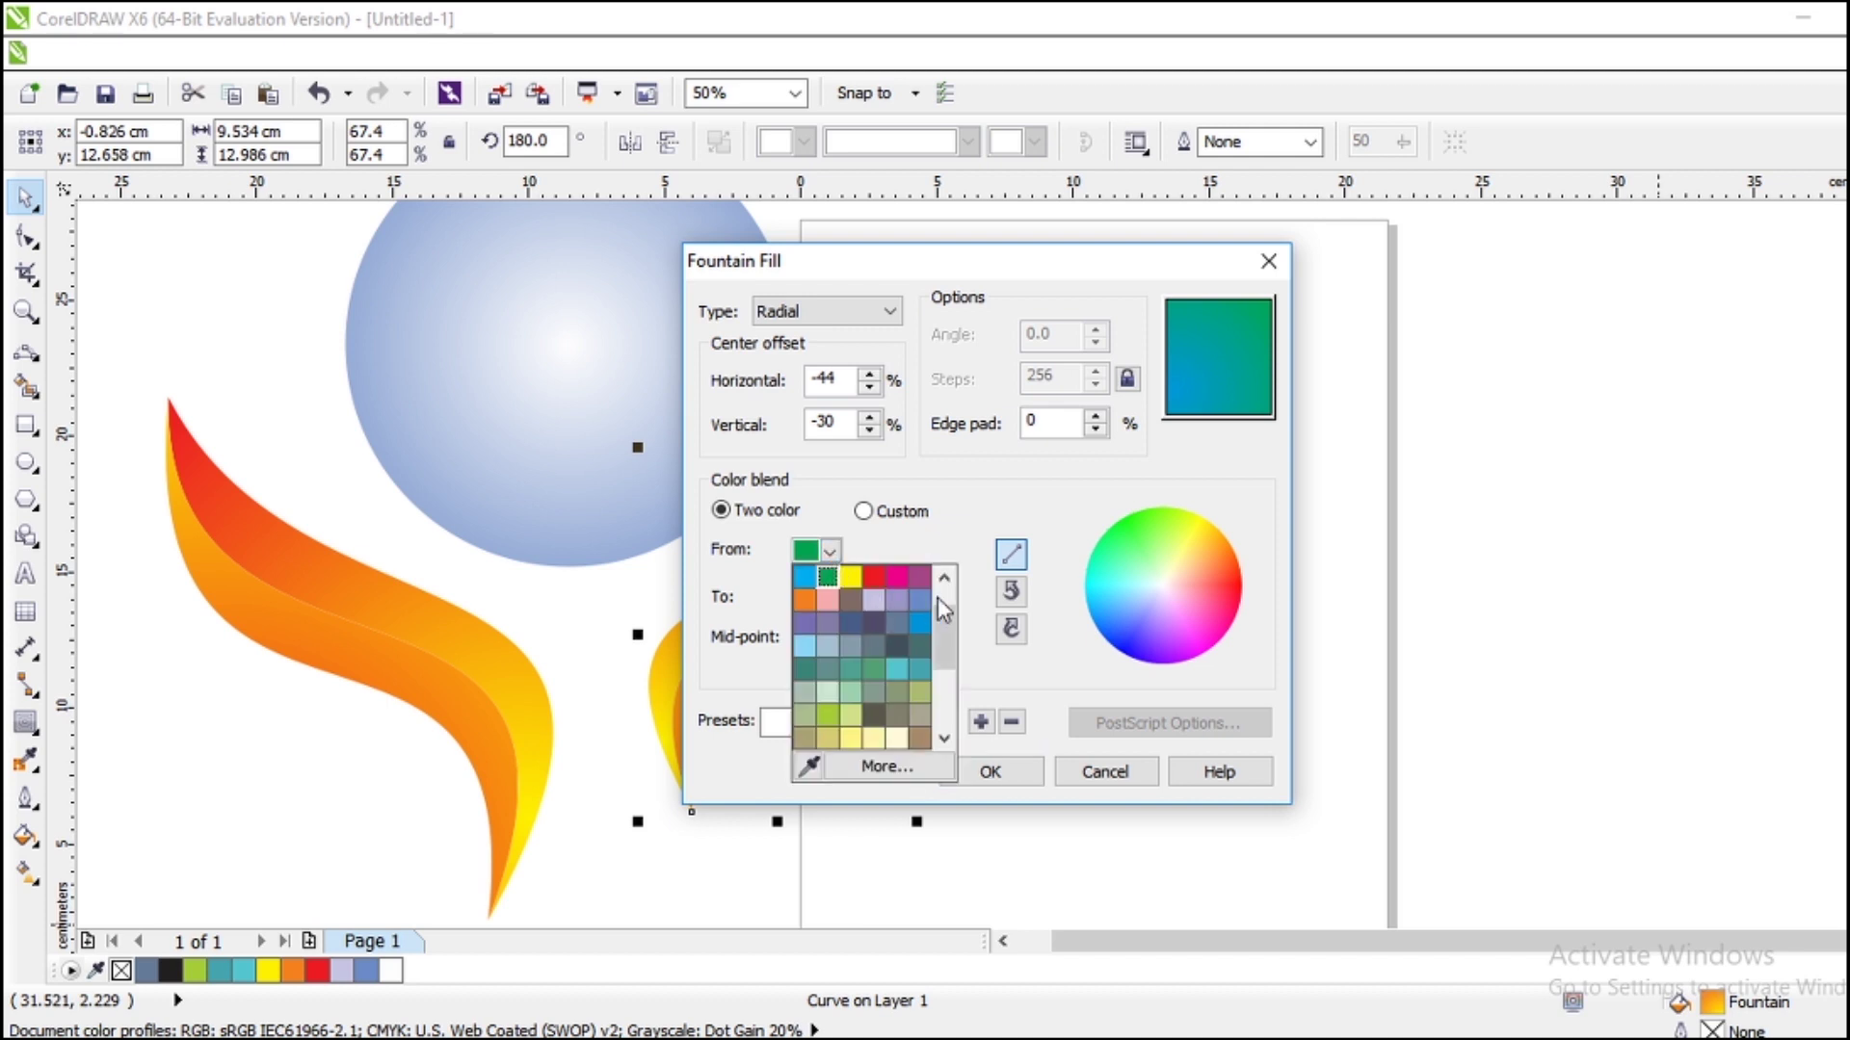
scroll(941, 607, "up", 1)
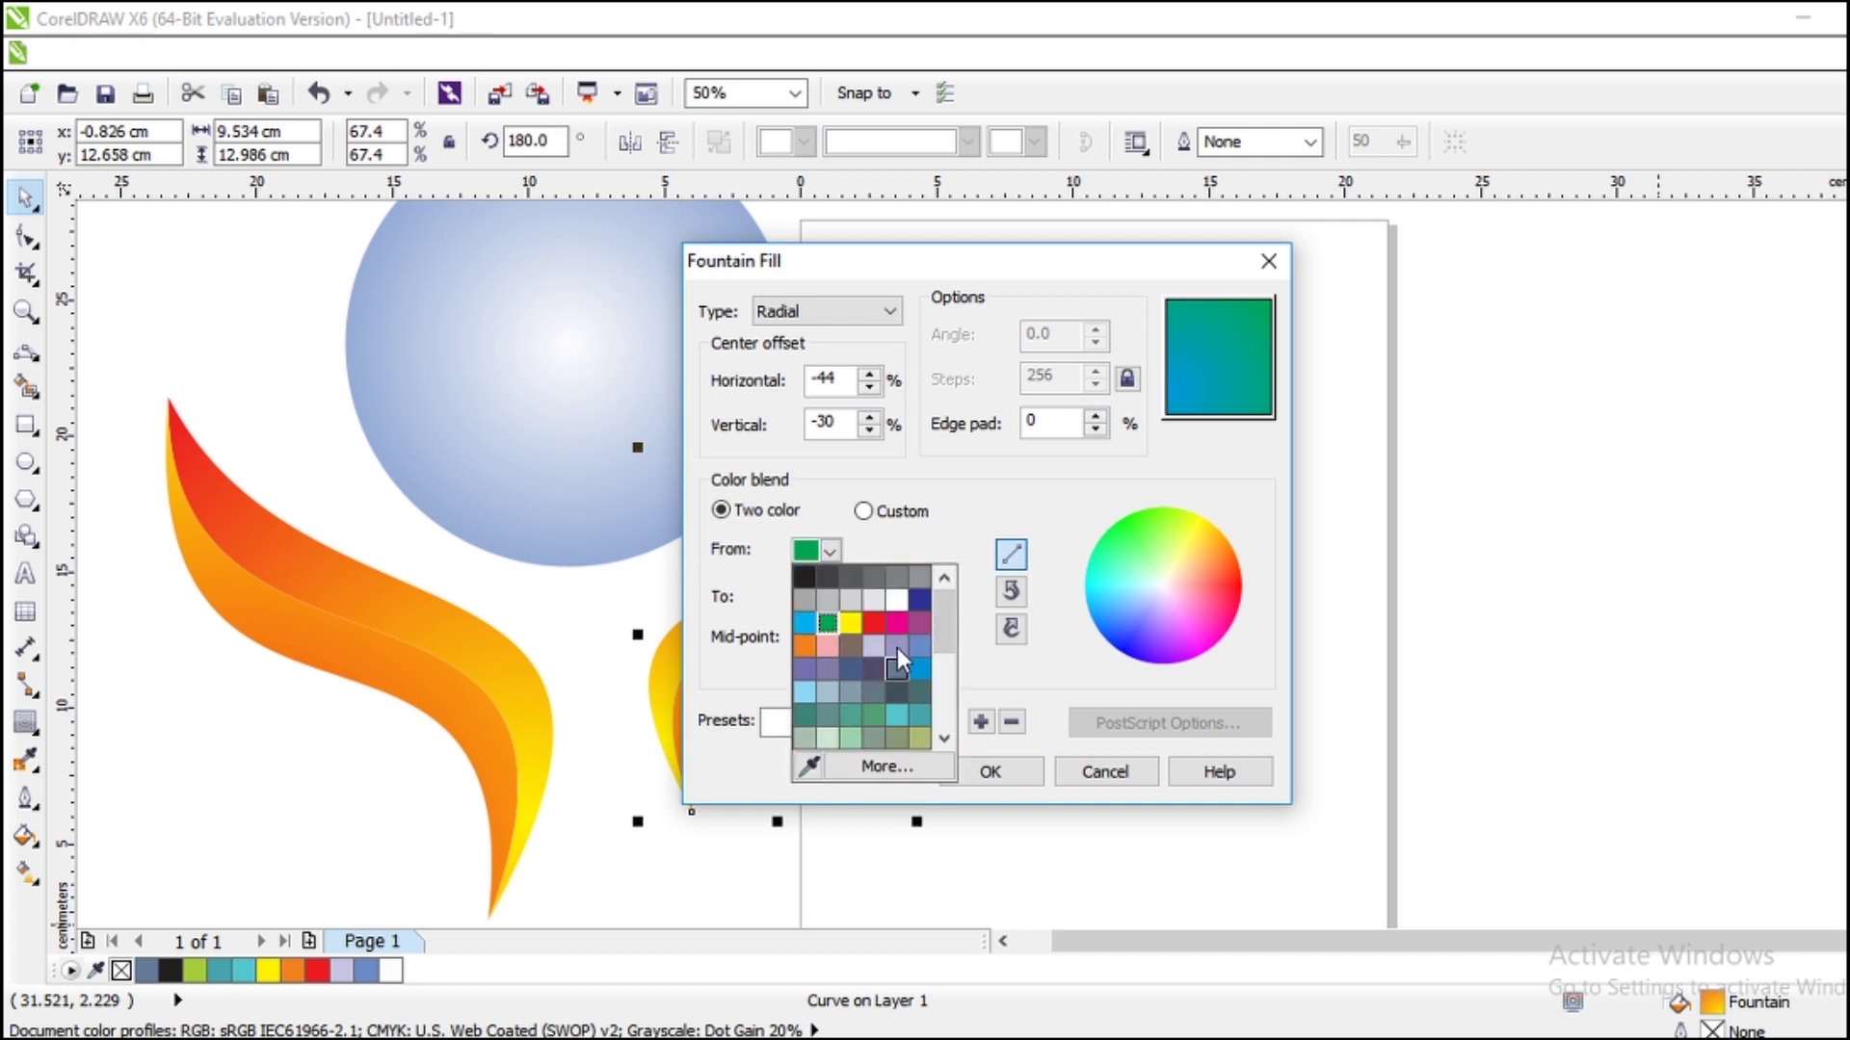
left_click(832, 552)
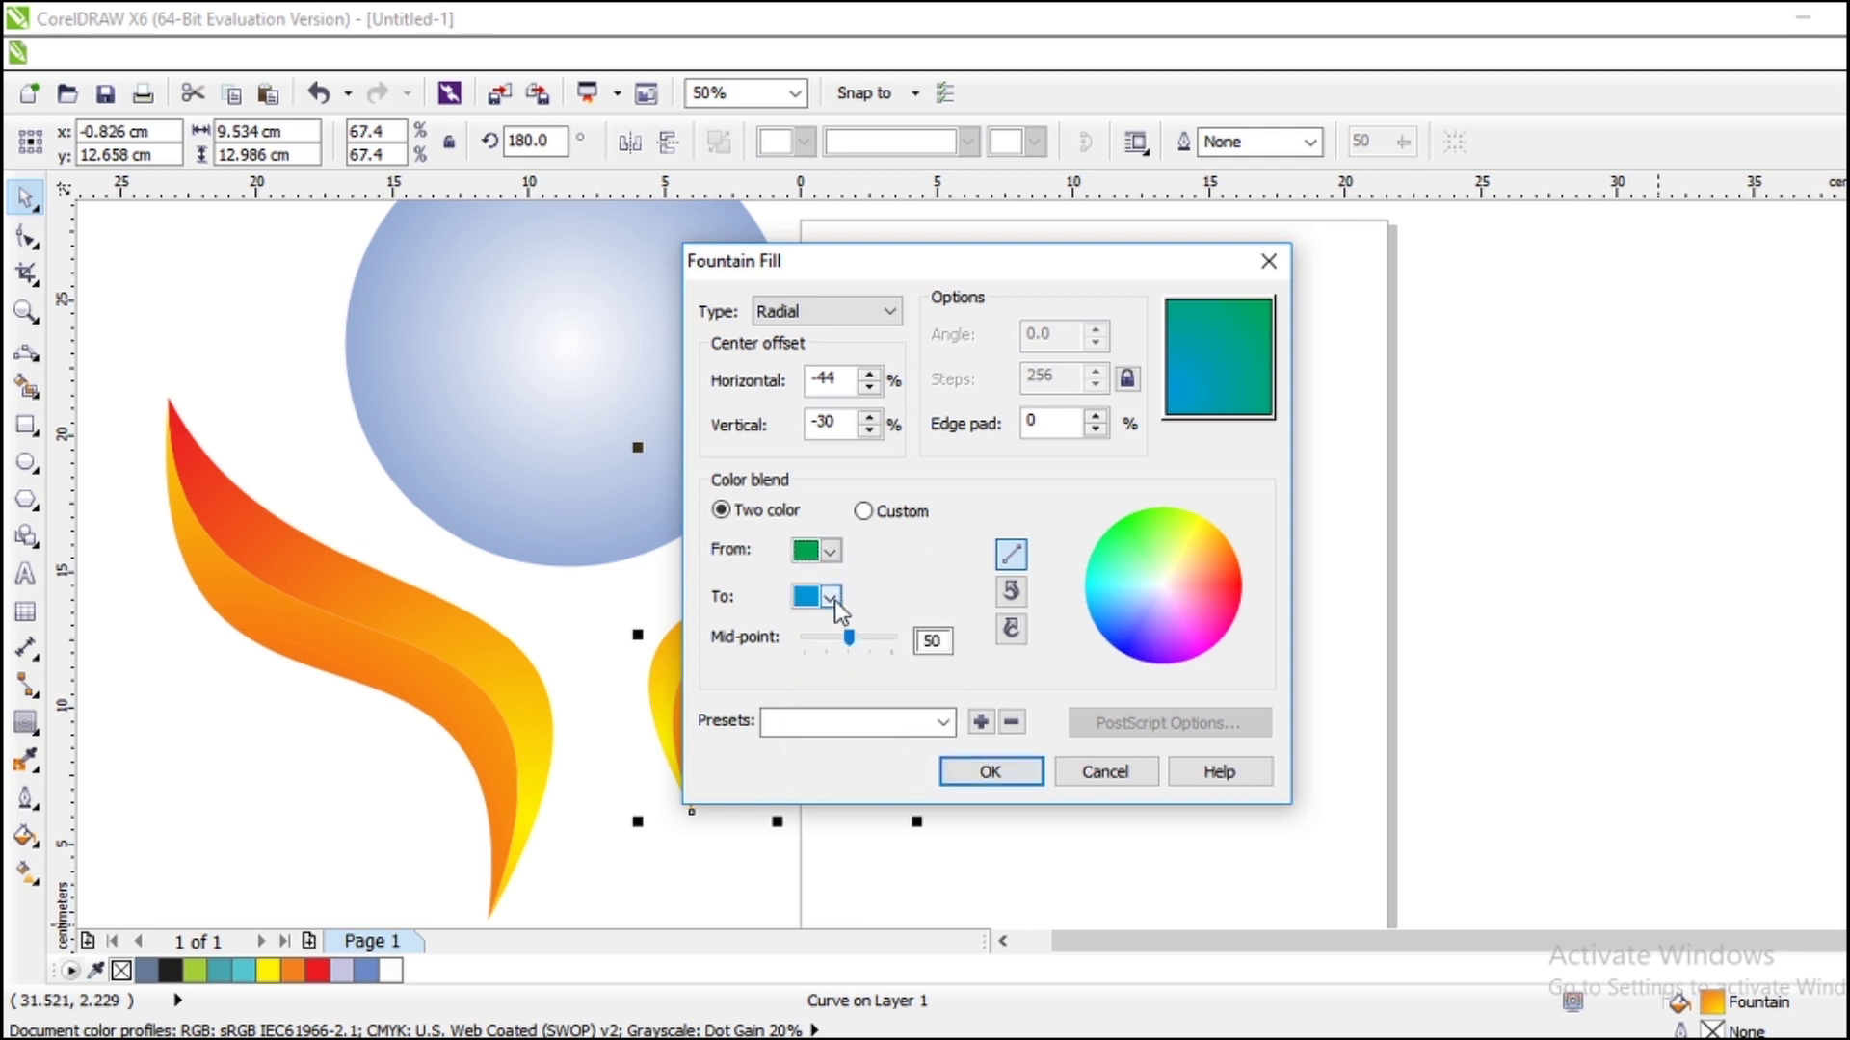
left_click(831, 598)
scroll(951, 713, "up", 2)
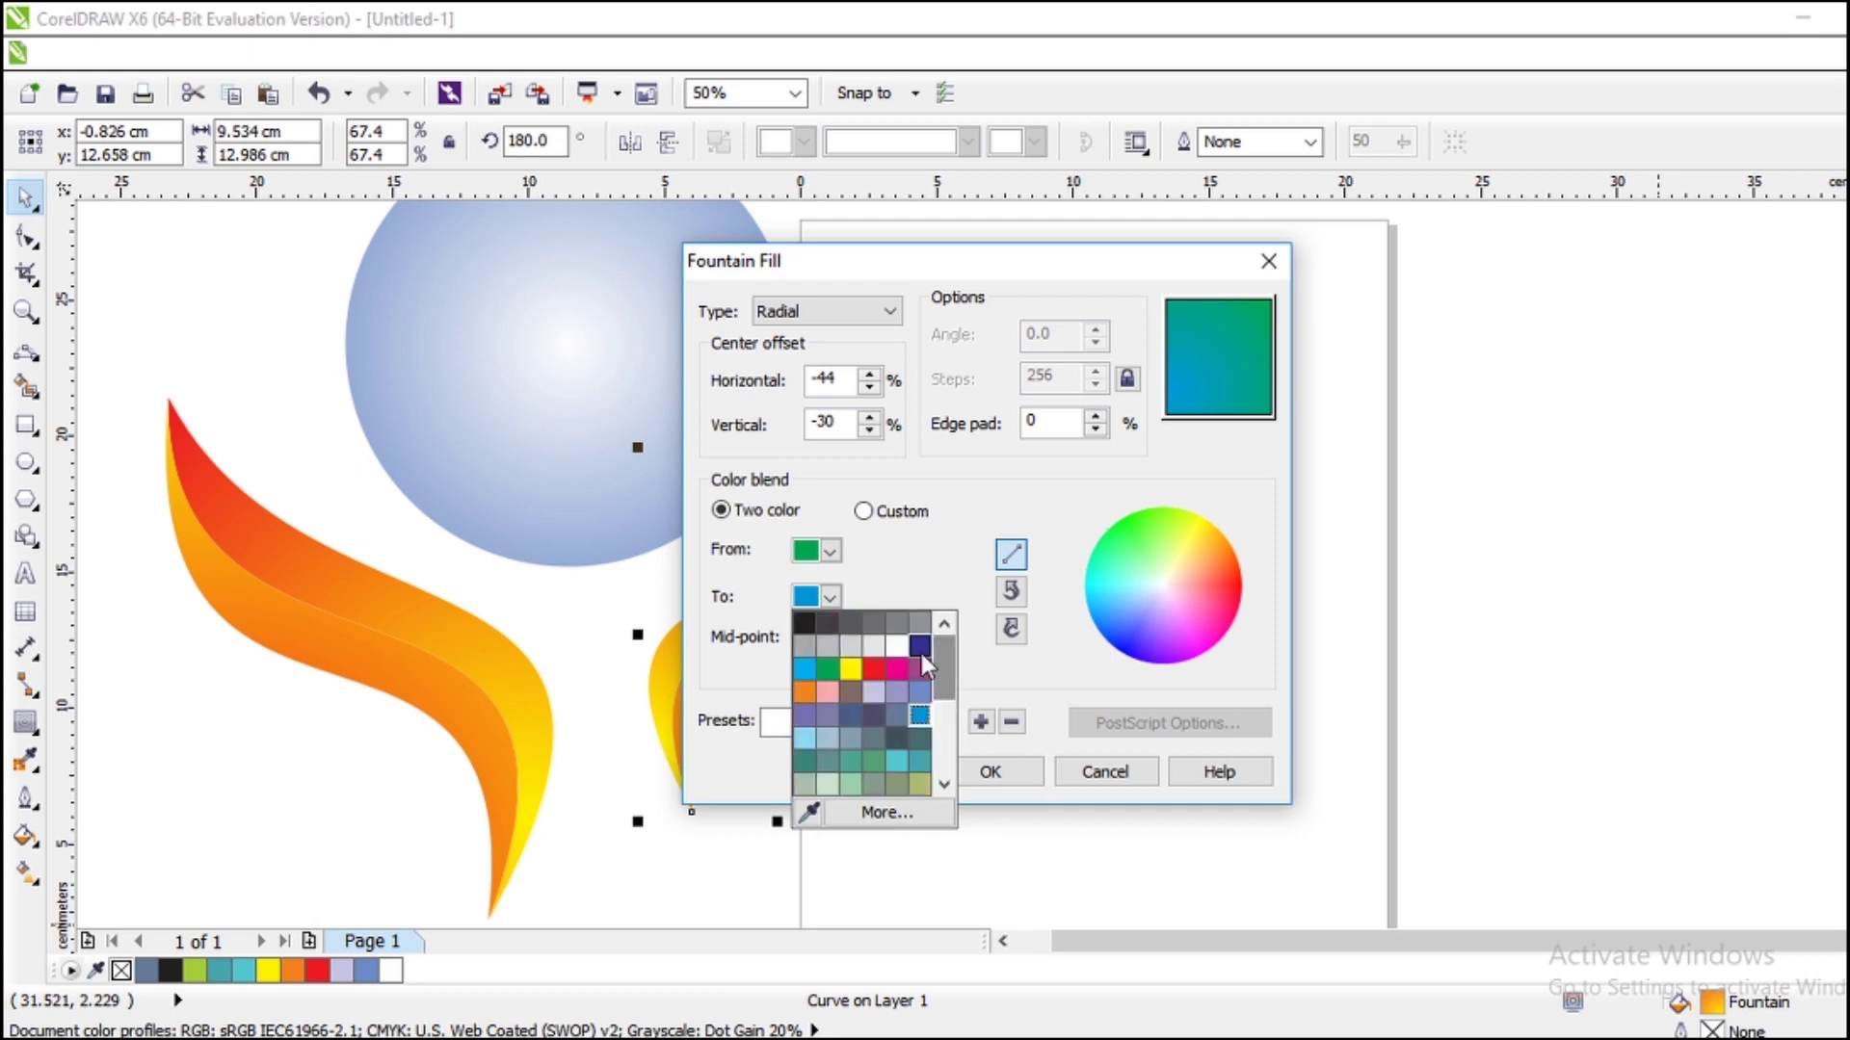
left_click(921, 651)
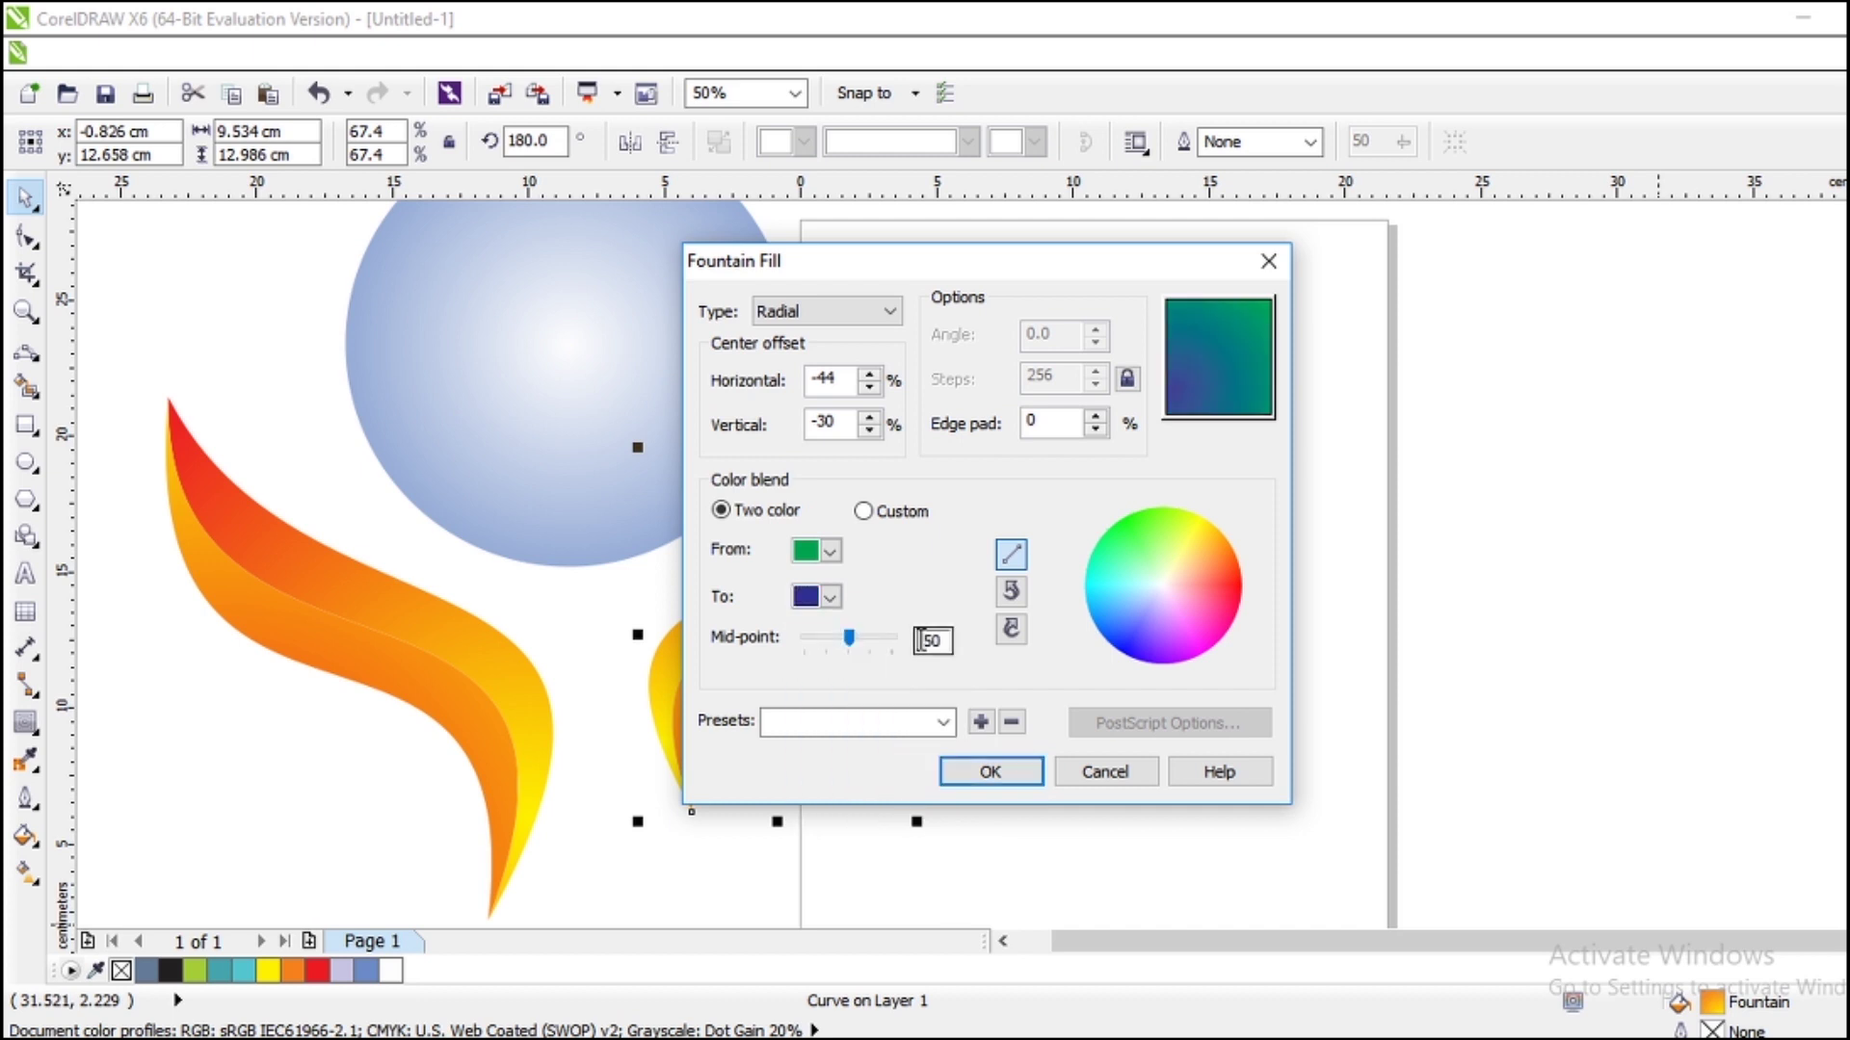
Set the fountain fill's To color to light blue and apply it to the leaf half.
left_click(830, 598)
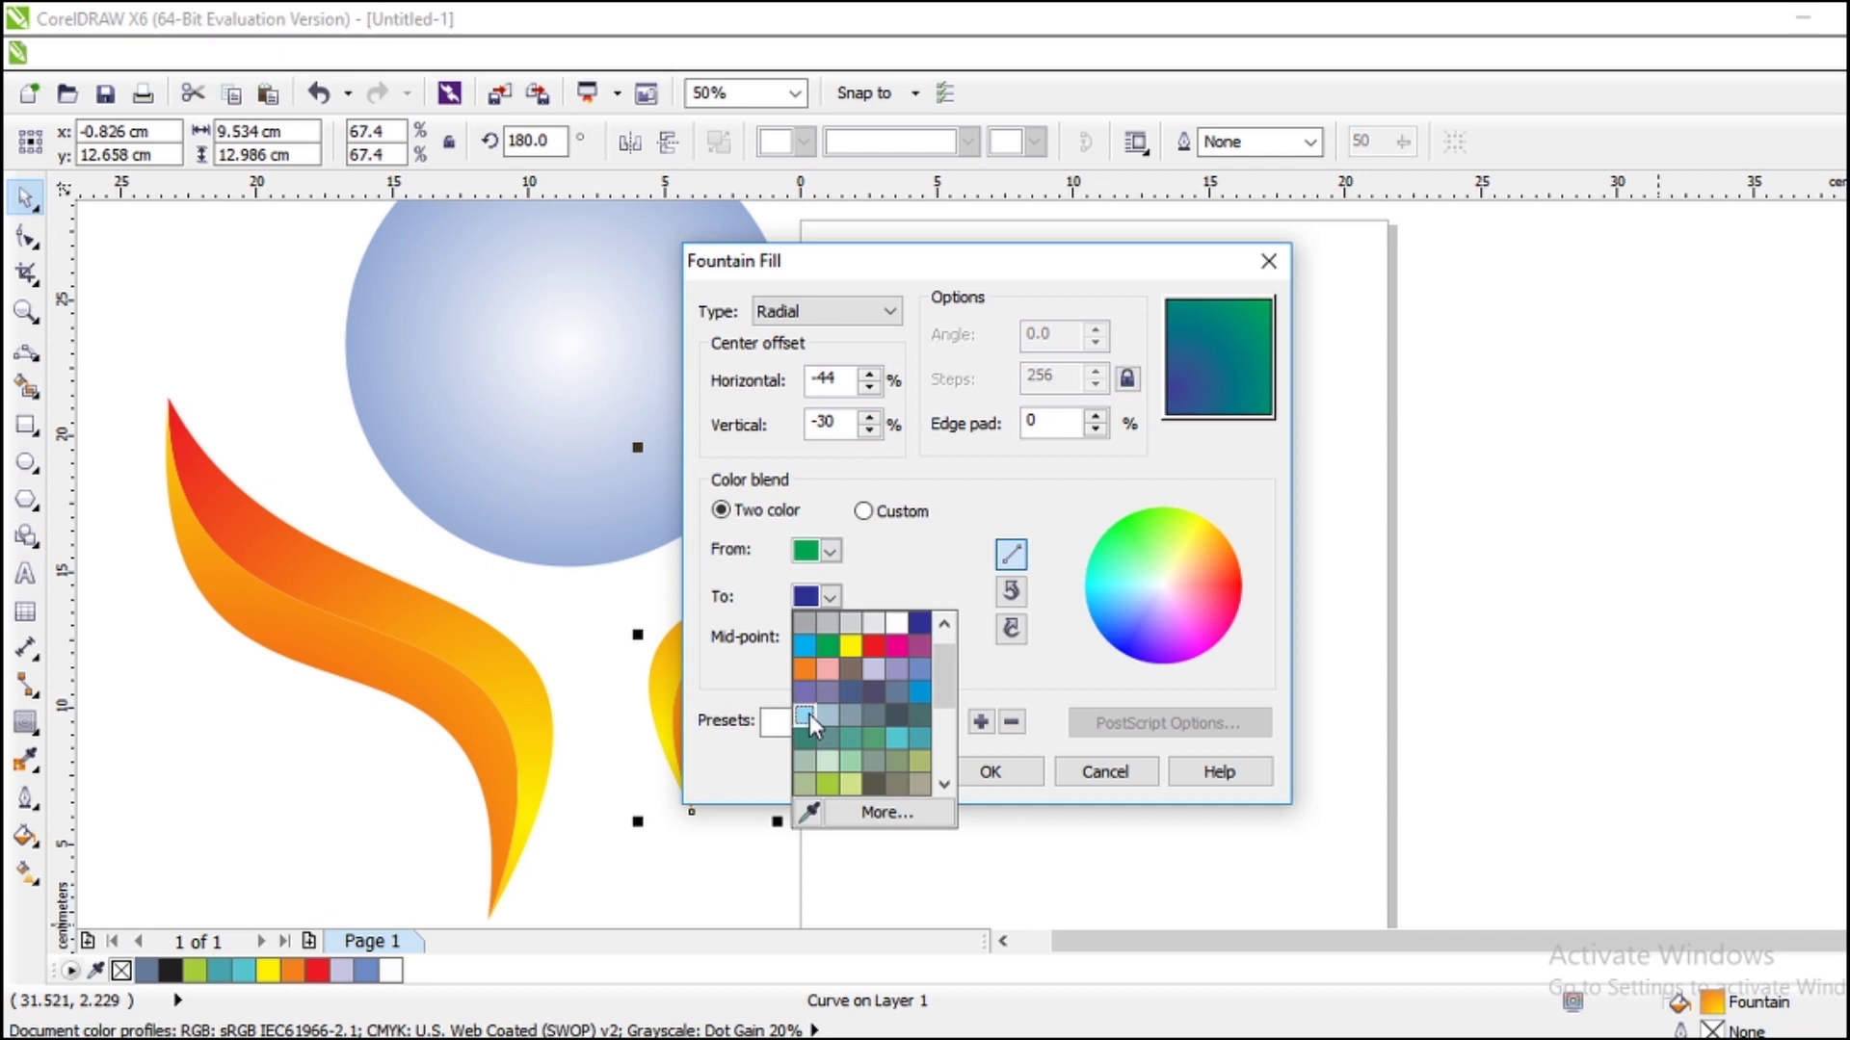
left_click(809, 713)
left_click(984, 771)
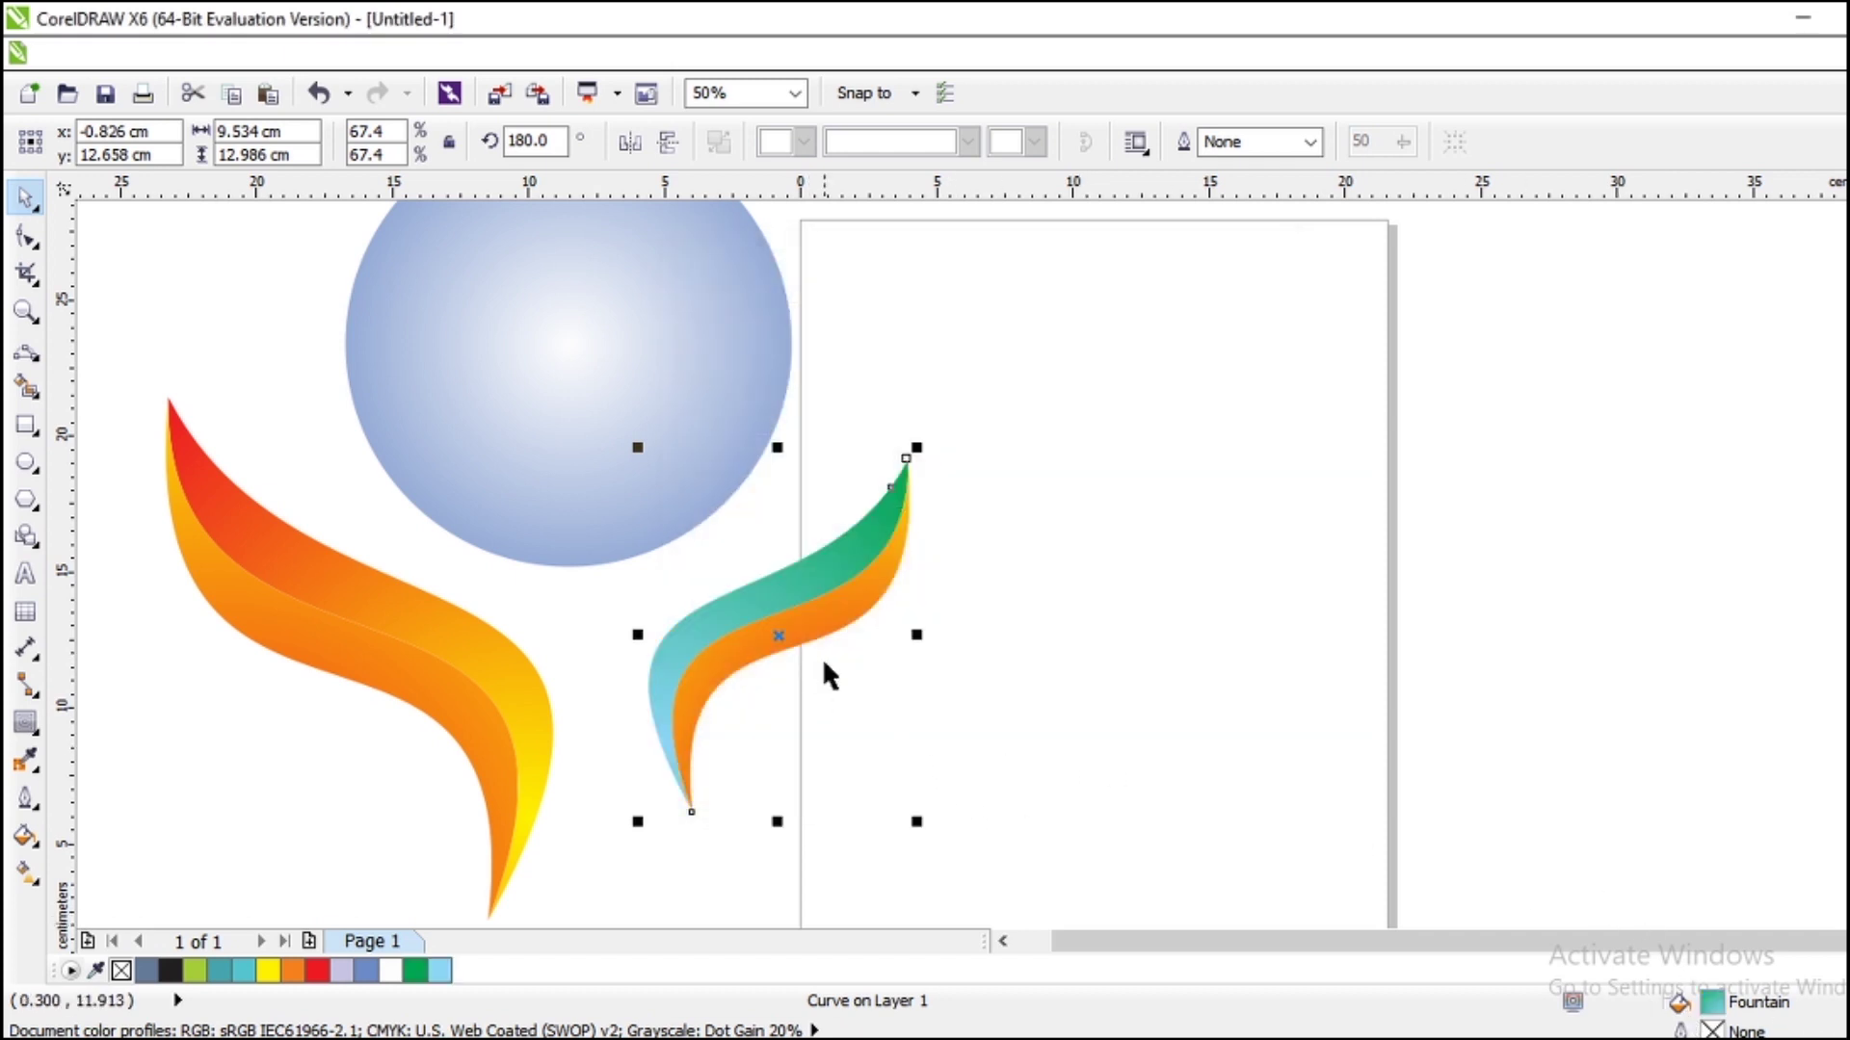
Recolor the smaller leaf's lower-right half with a Radial two-color fountain fill from green to turquoise.
left_click(810, 650)
left_click(826, 628)
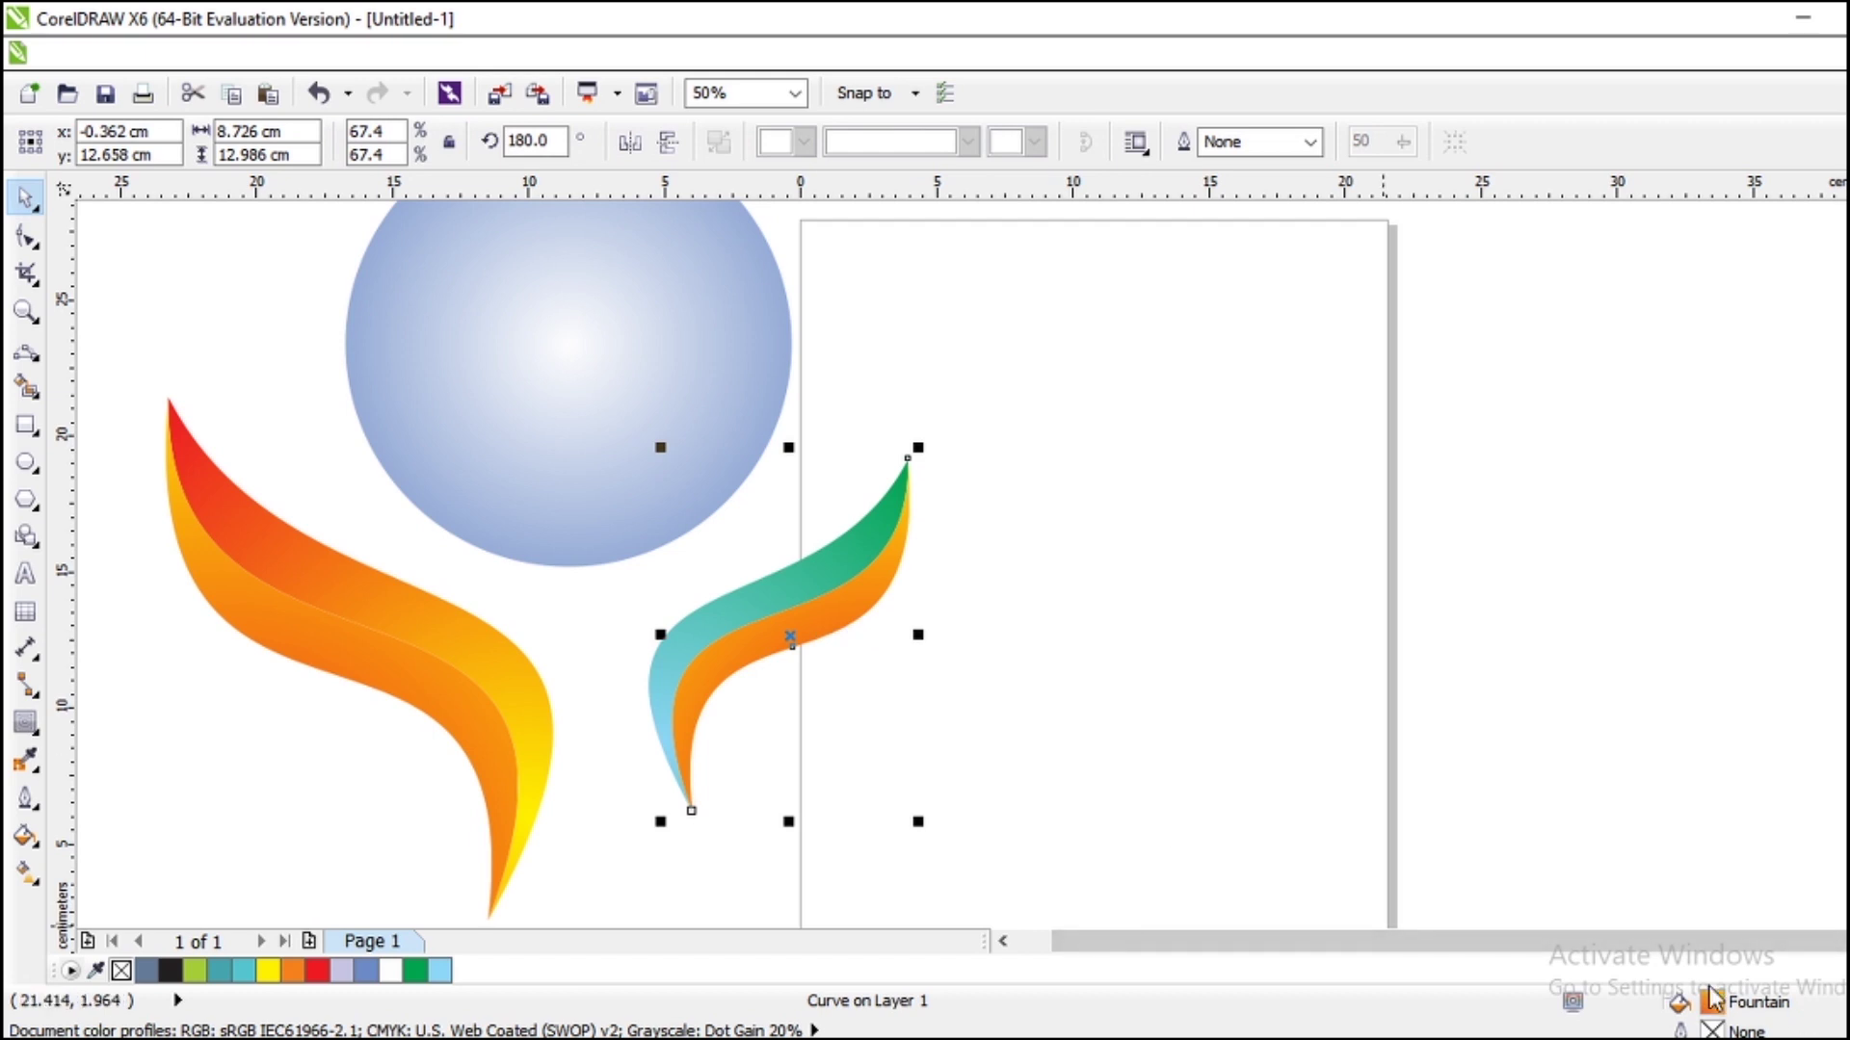
double_click(1710, 1007)
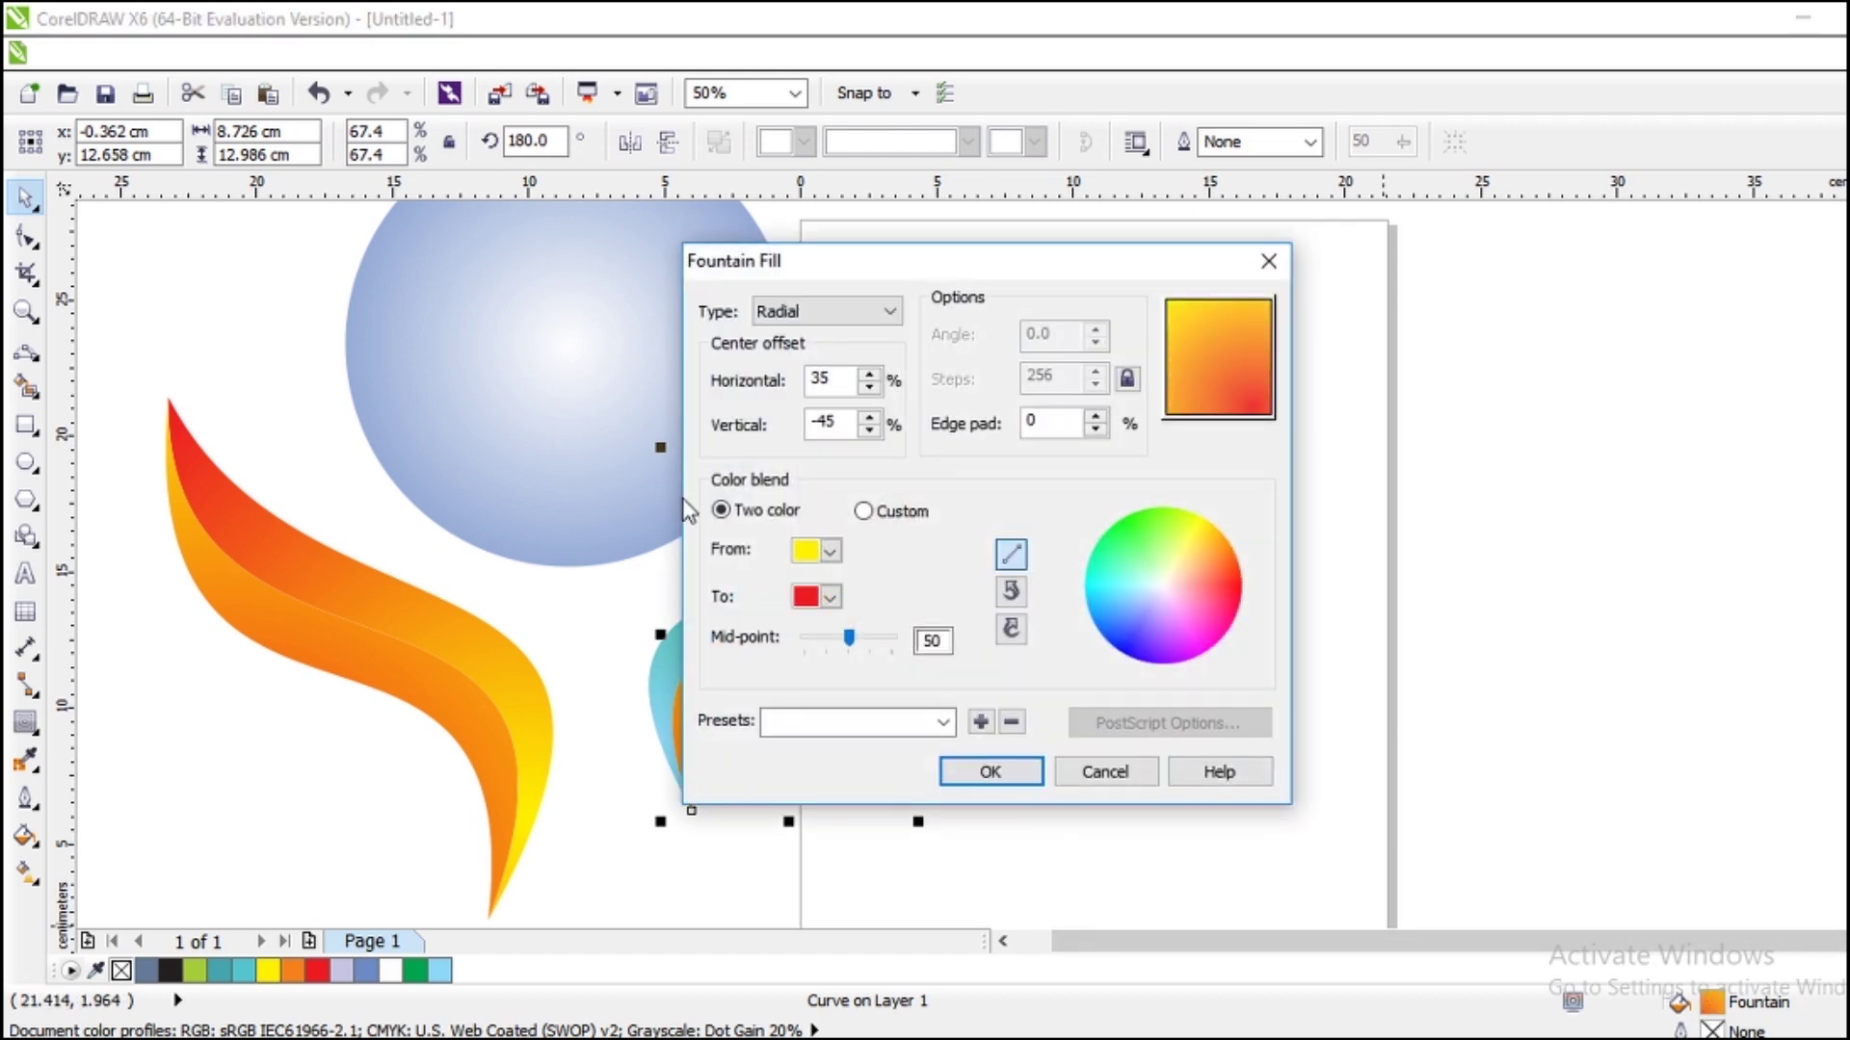
left_click(831, 551)
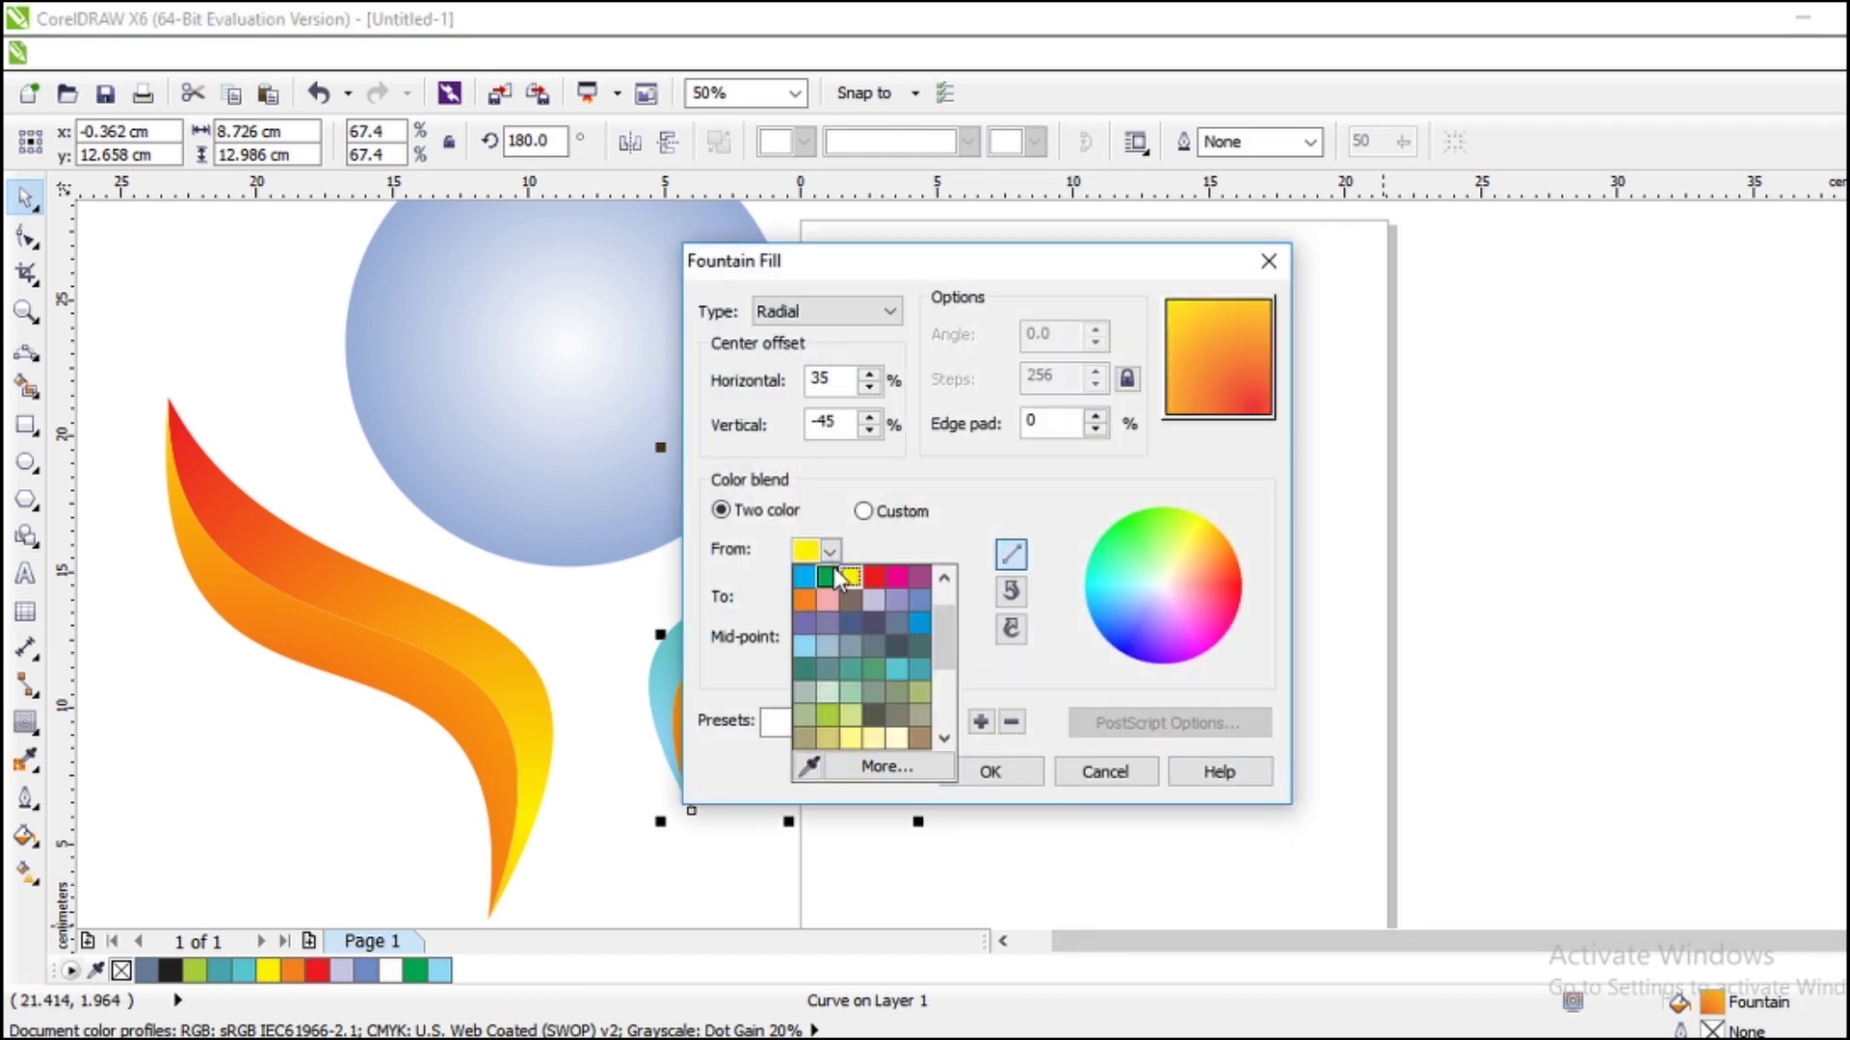
left_click(831, 575)
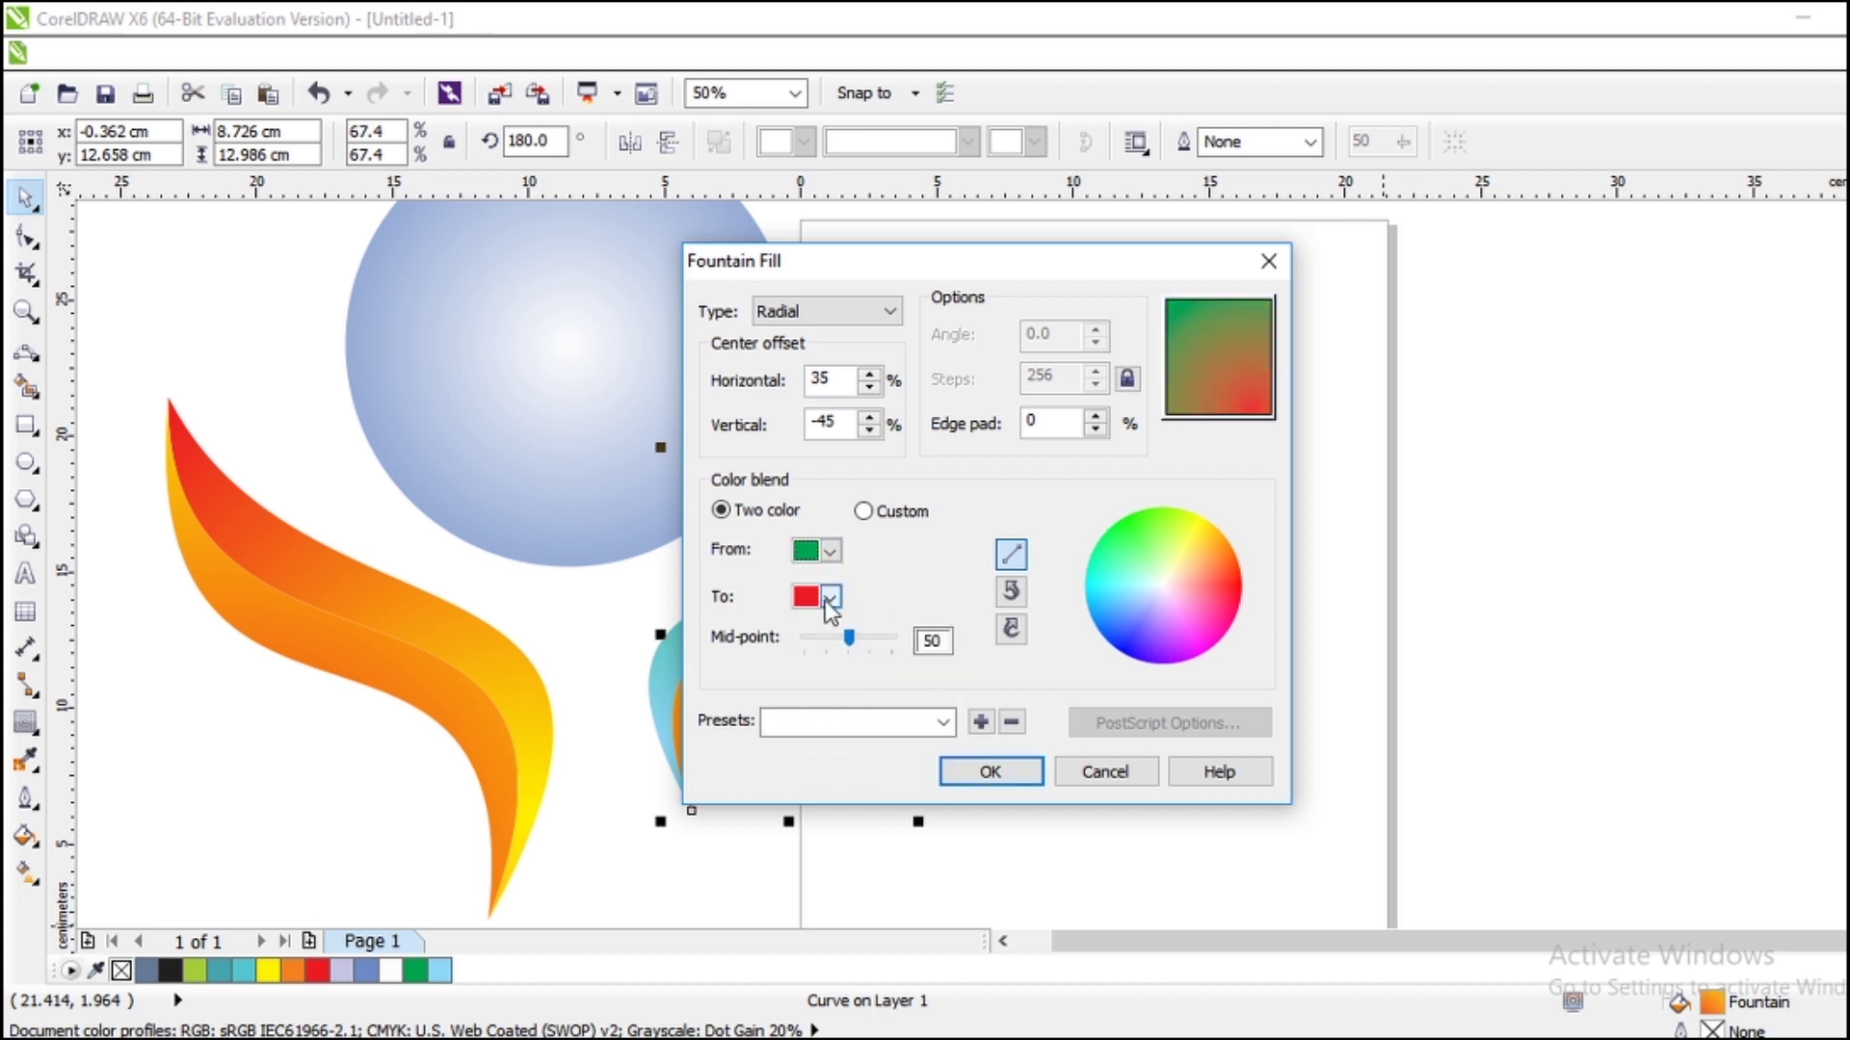
left_click(829, 598)
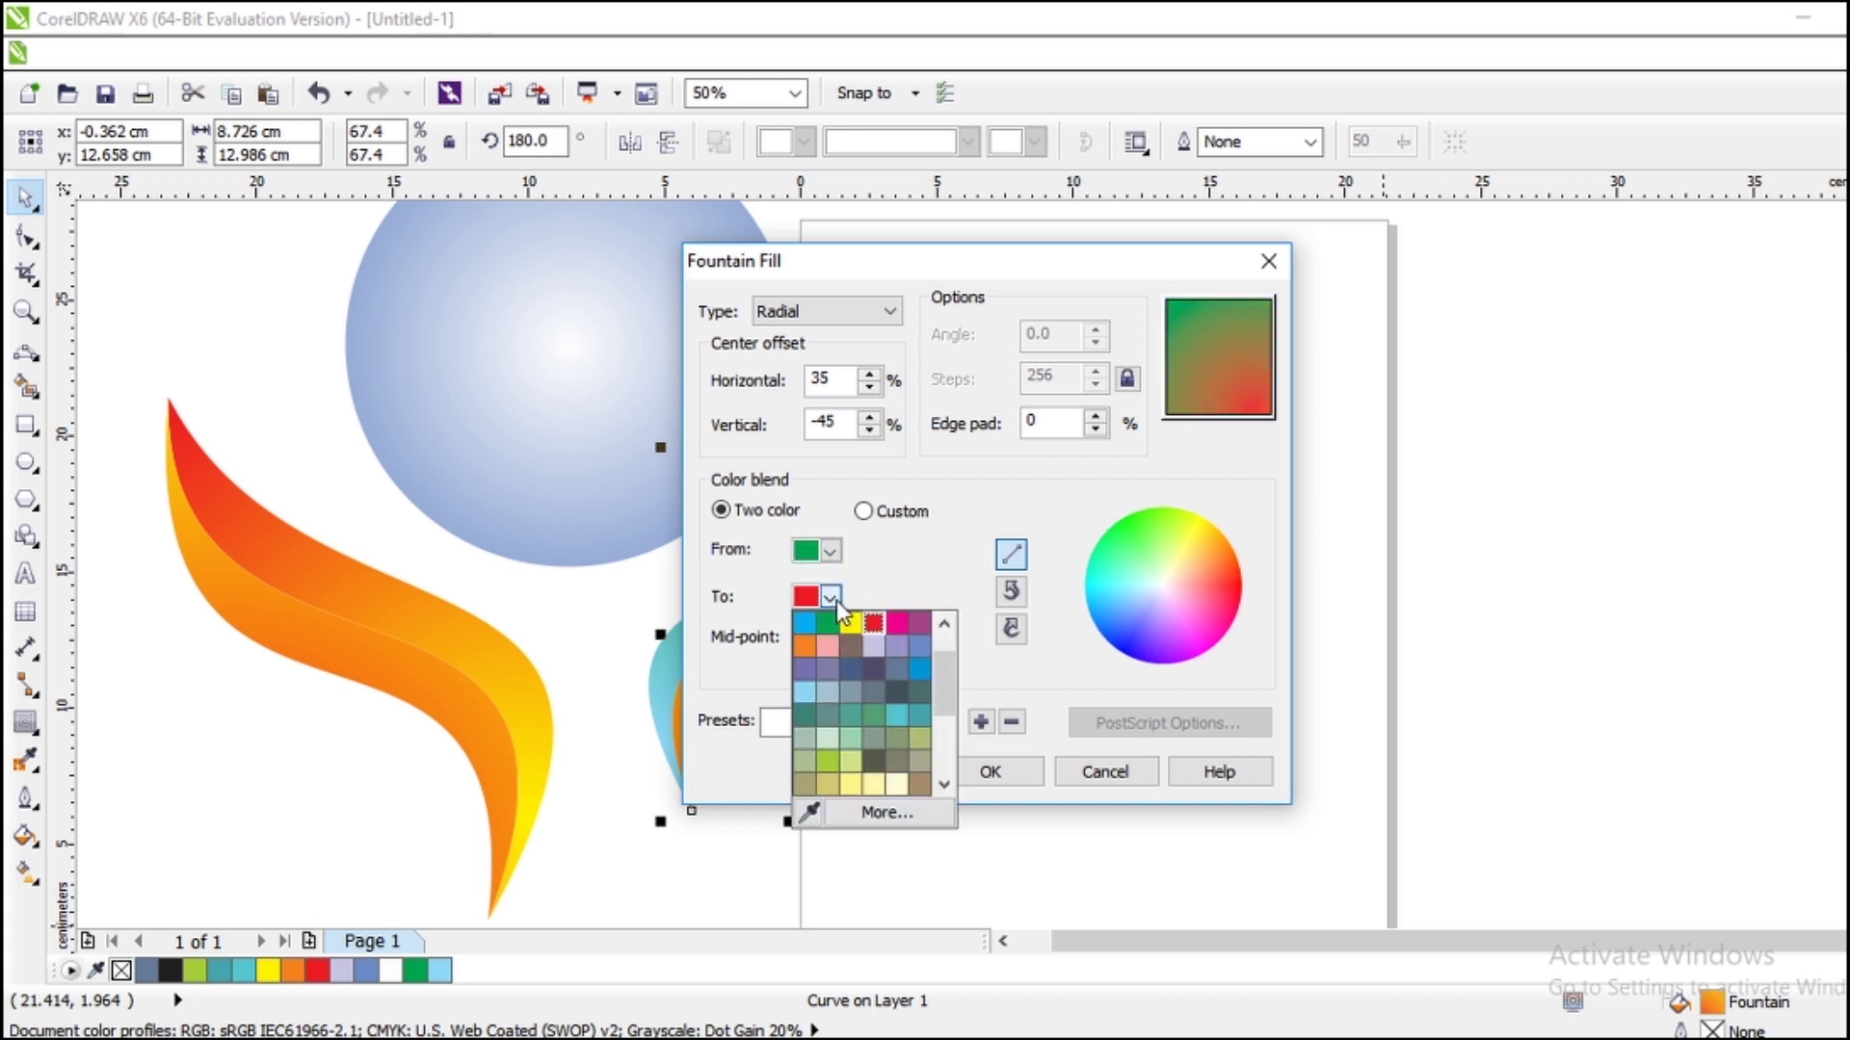
left_click(898, 713)
left_click(974, 774)
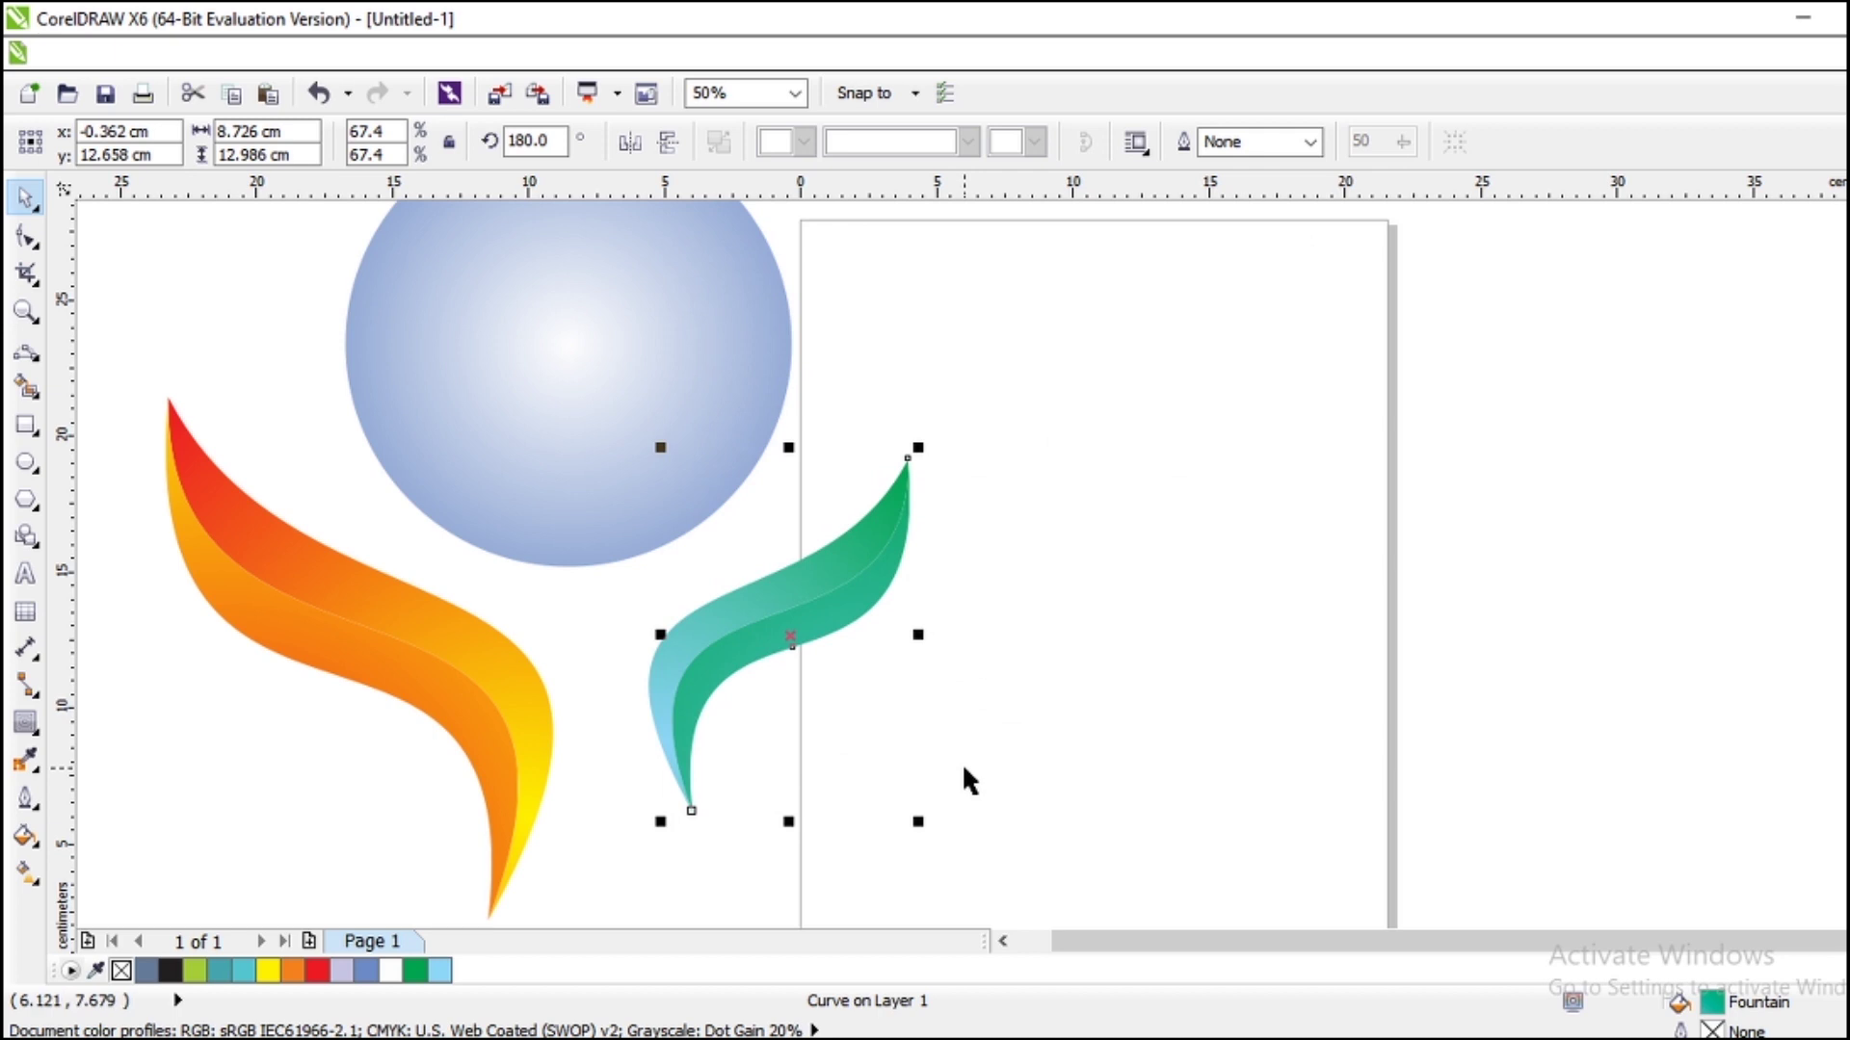
Deselect the leaf half and examine how the recolored leaf looks with the rest of the logo.
scroll(990, 648, "down", 3)
left_click(998, 643)
scroll(963, 619, "up", 3)
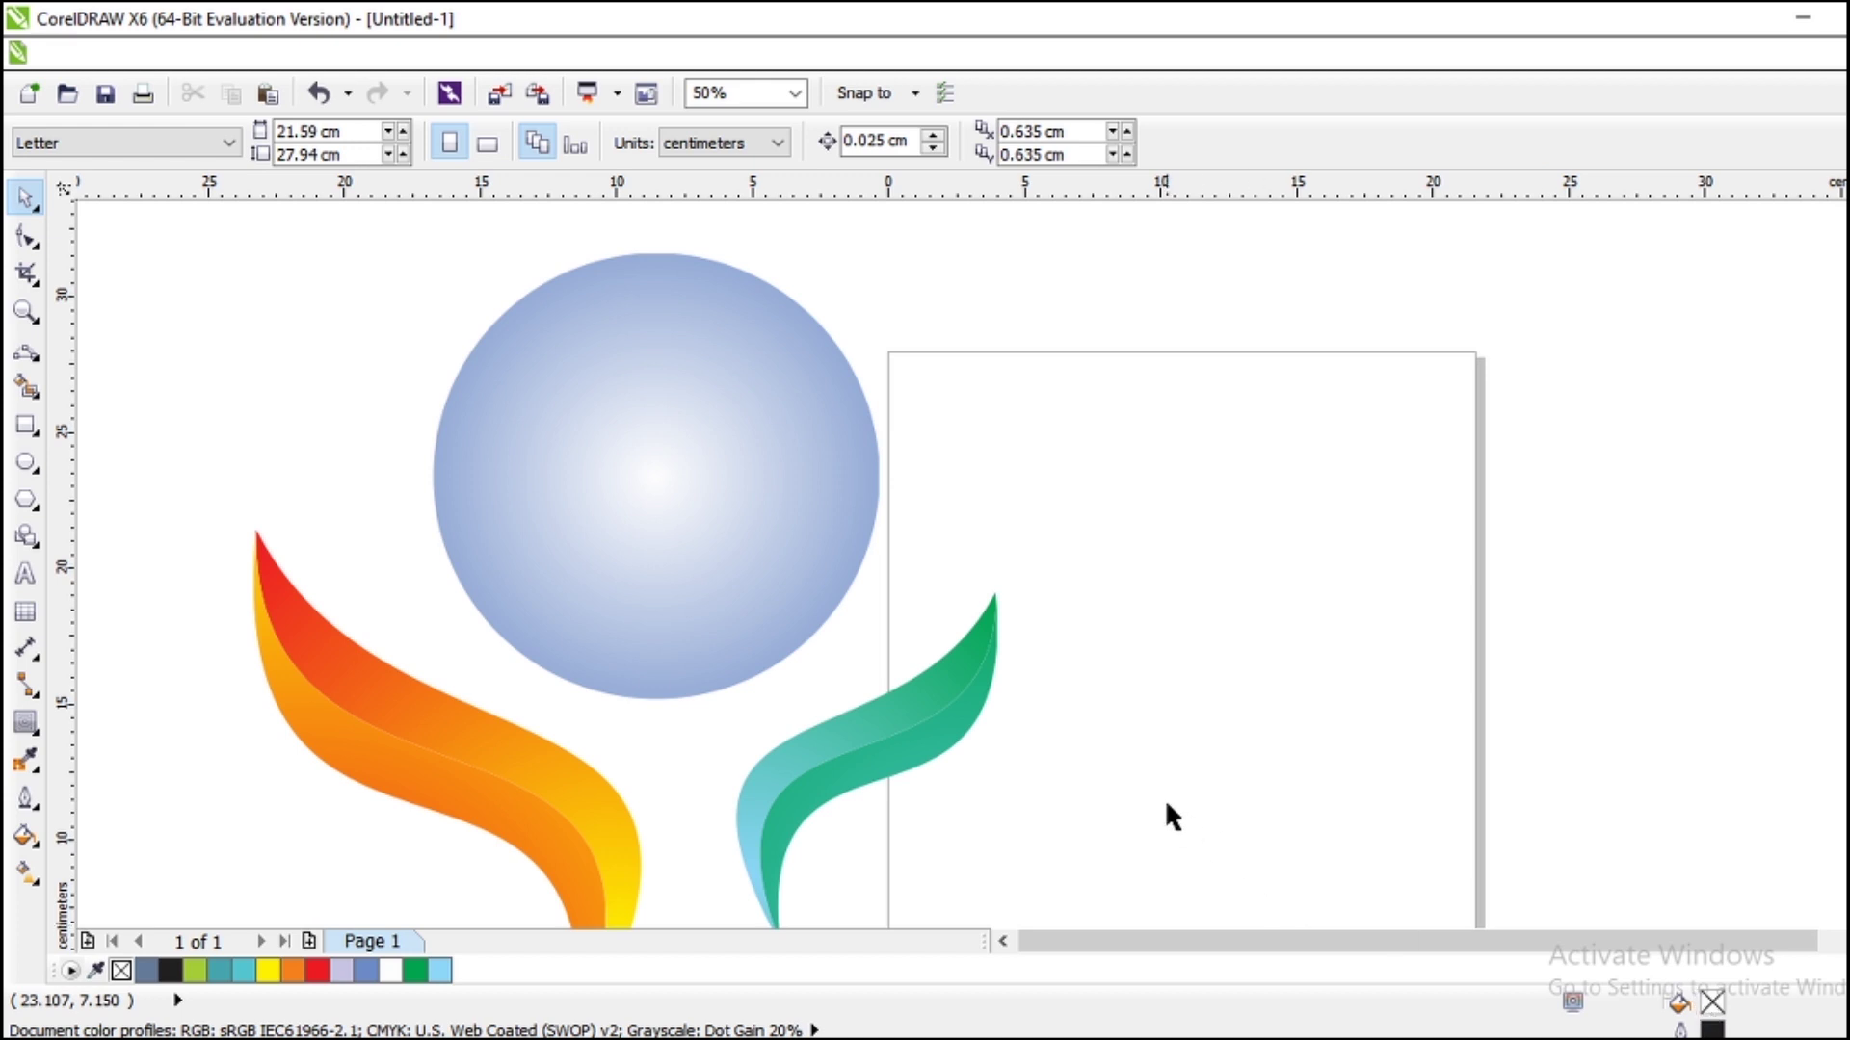
scroll(1164, 817, "down", 2)
scroll(1023, 881, "down", 1)
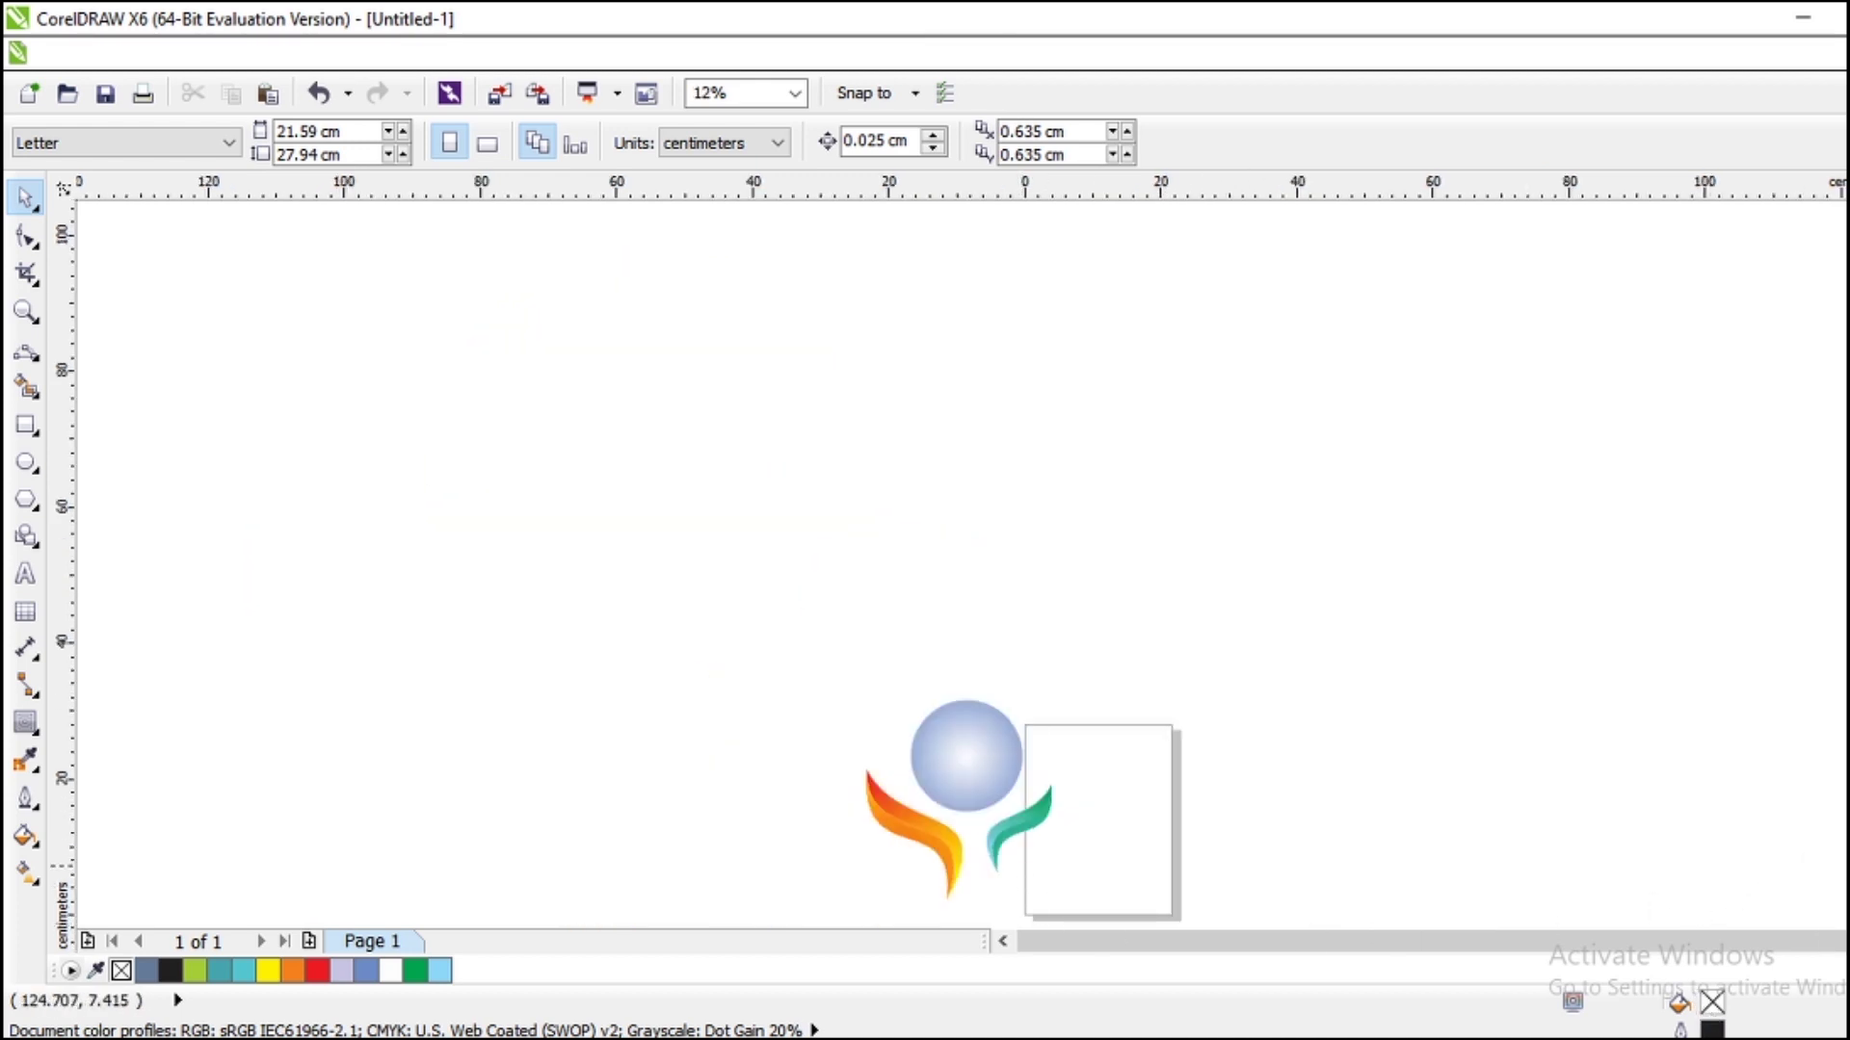
scroll(805, 634, "down", 2)
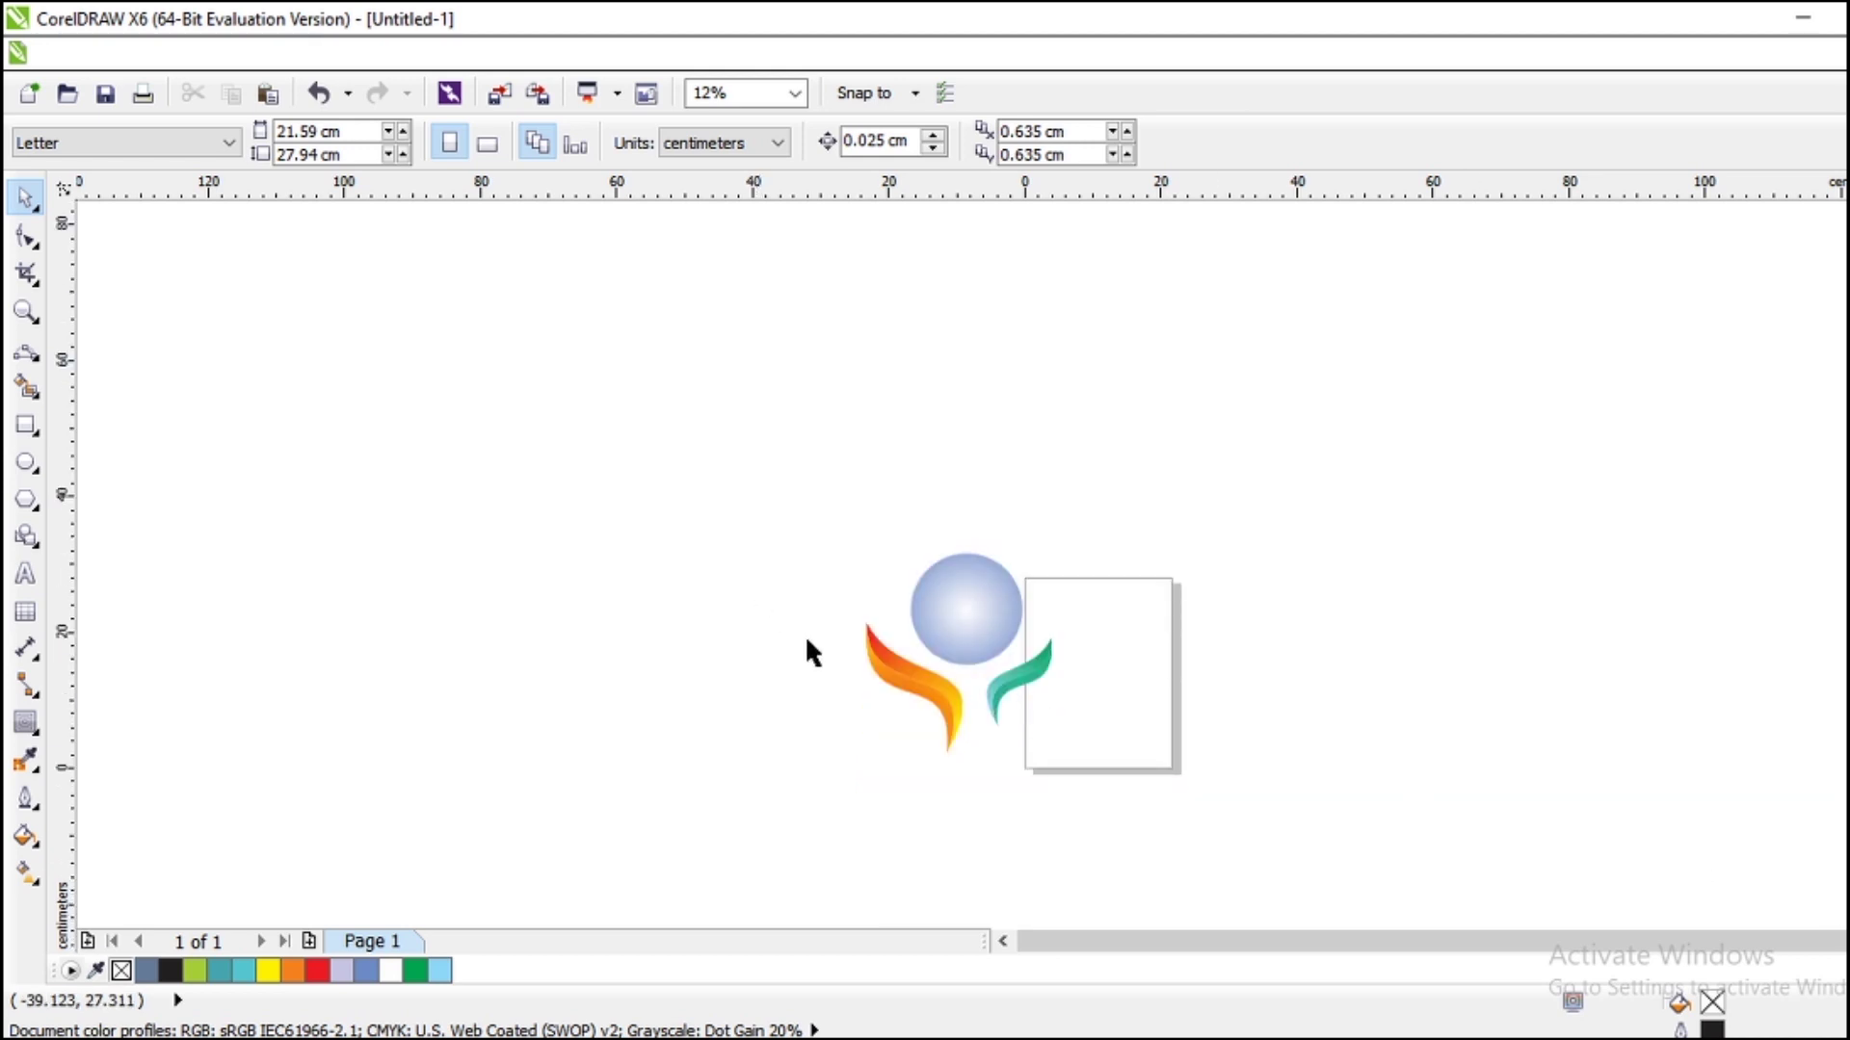
scroll(875, 674, "up", 1)
left_click_drag(663, 348, 1158, 817)
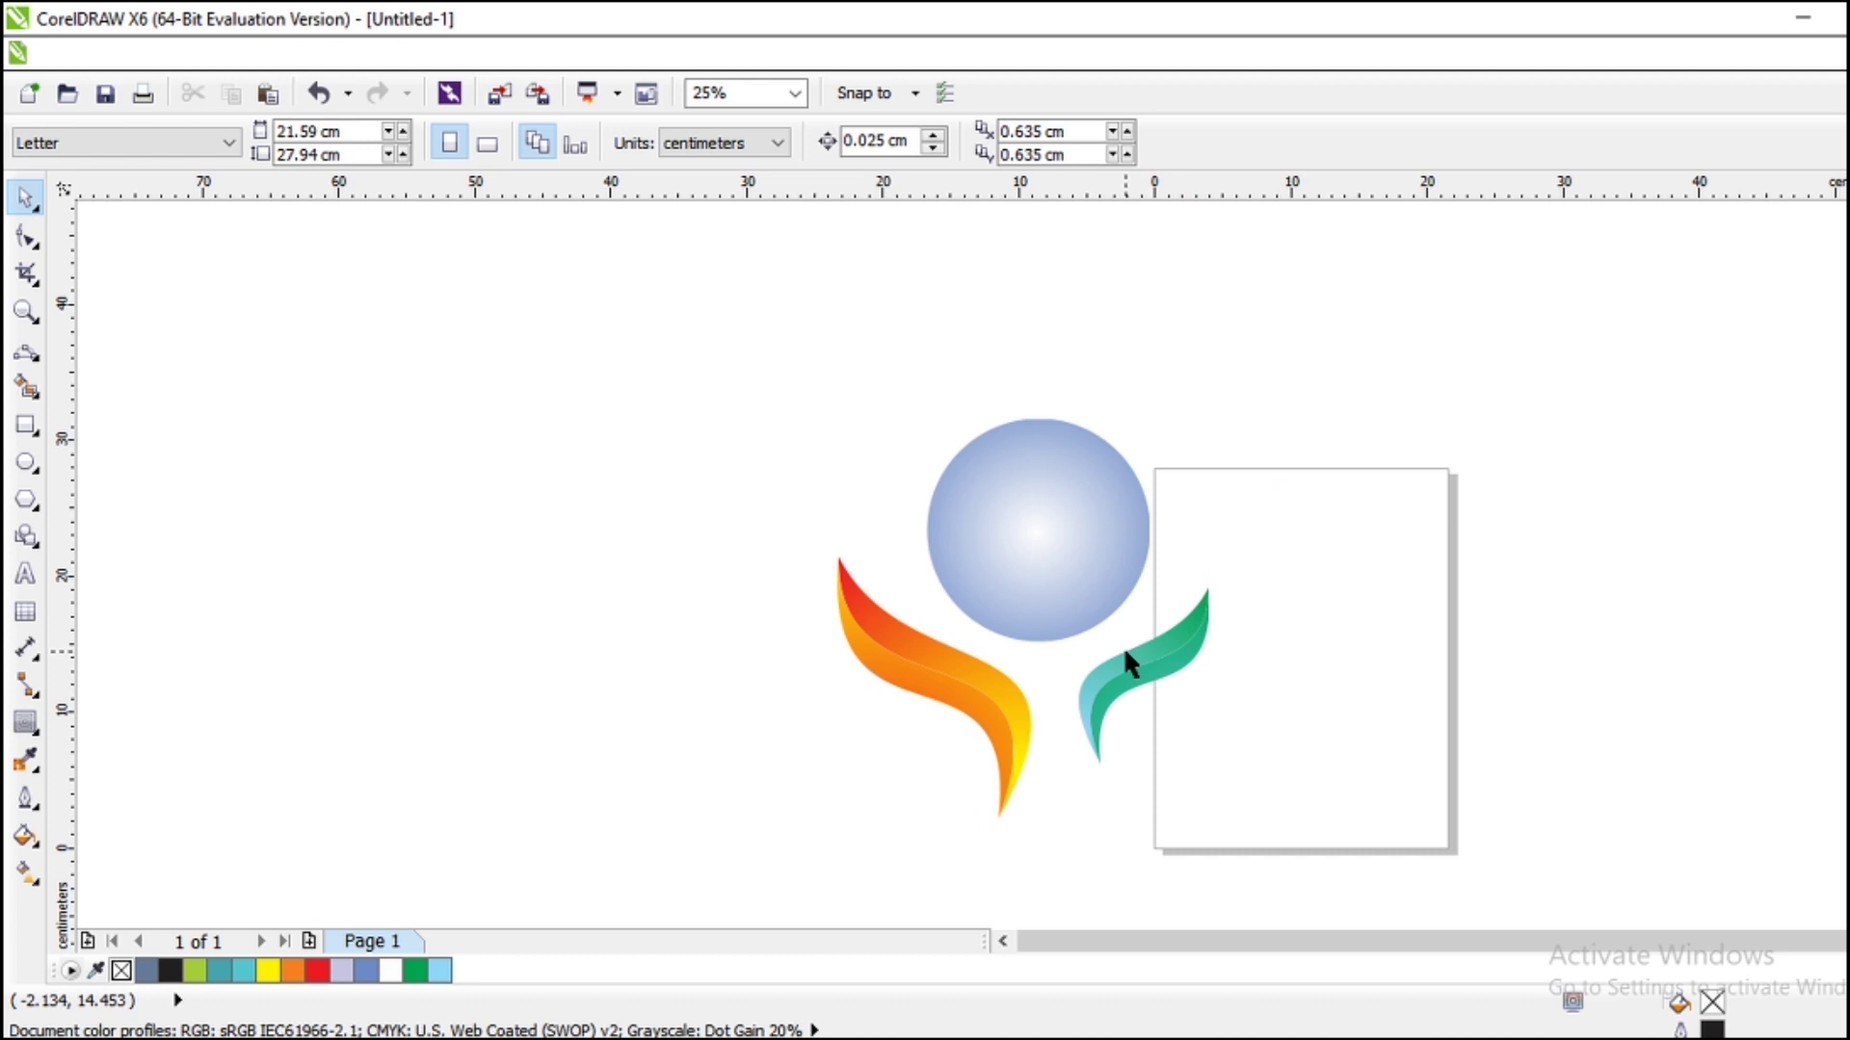
Set the edge pad of the smaller leaf's upper-left half fountain fill to 15% and deselect it.
left_click(1127, 675)
key("F10")
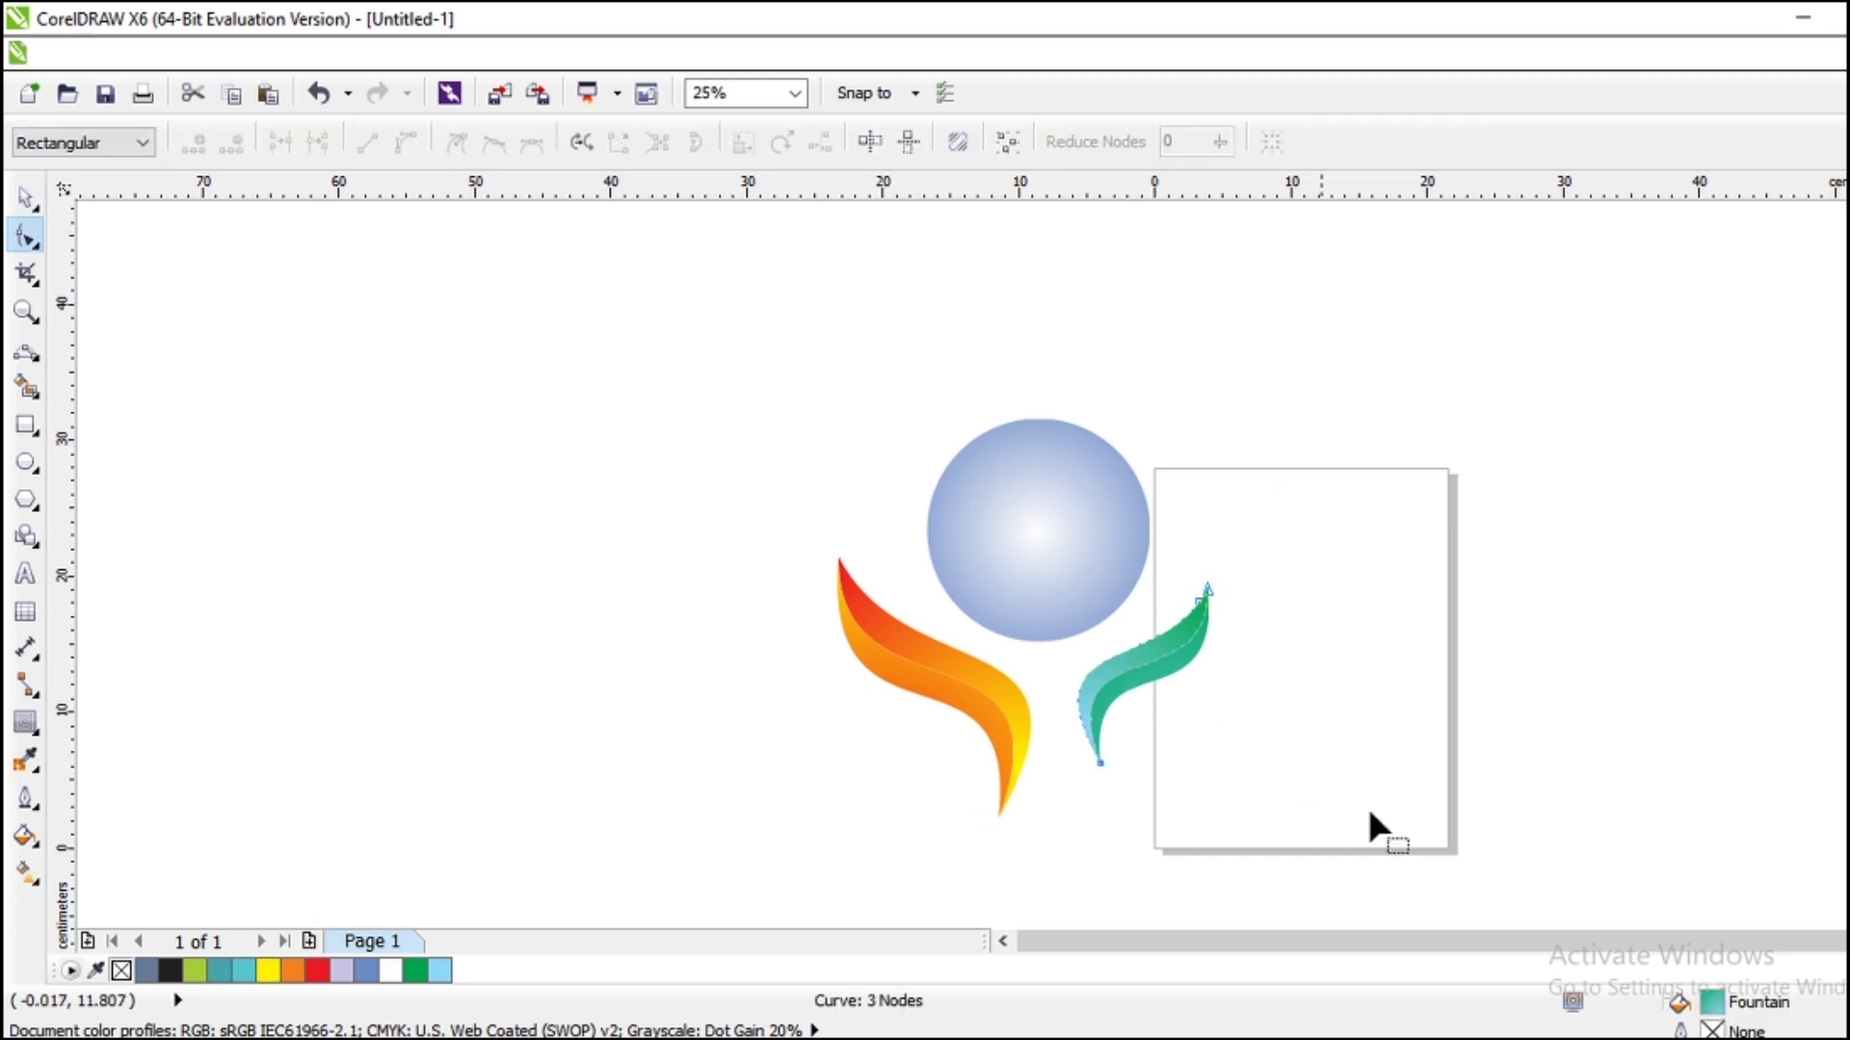
double_click(1715, 1004)
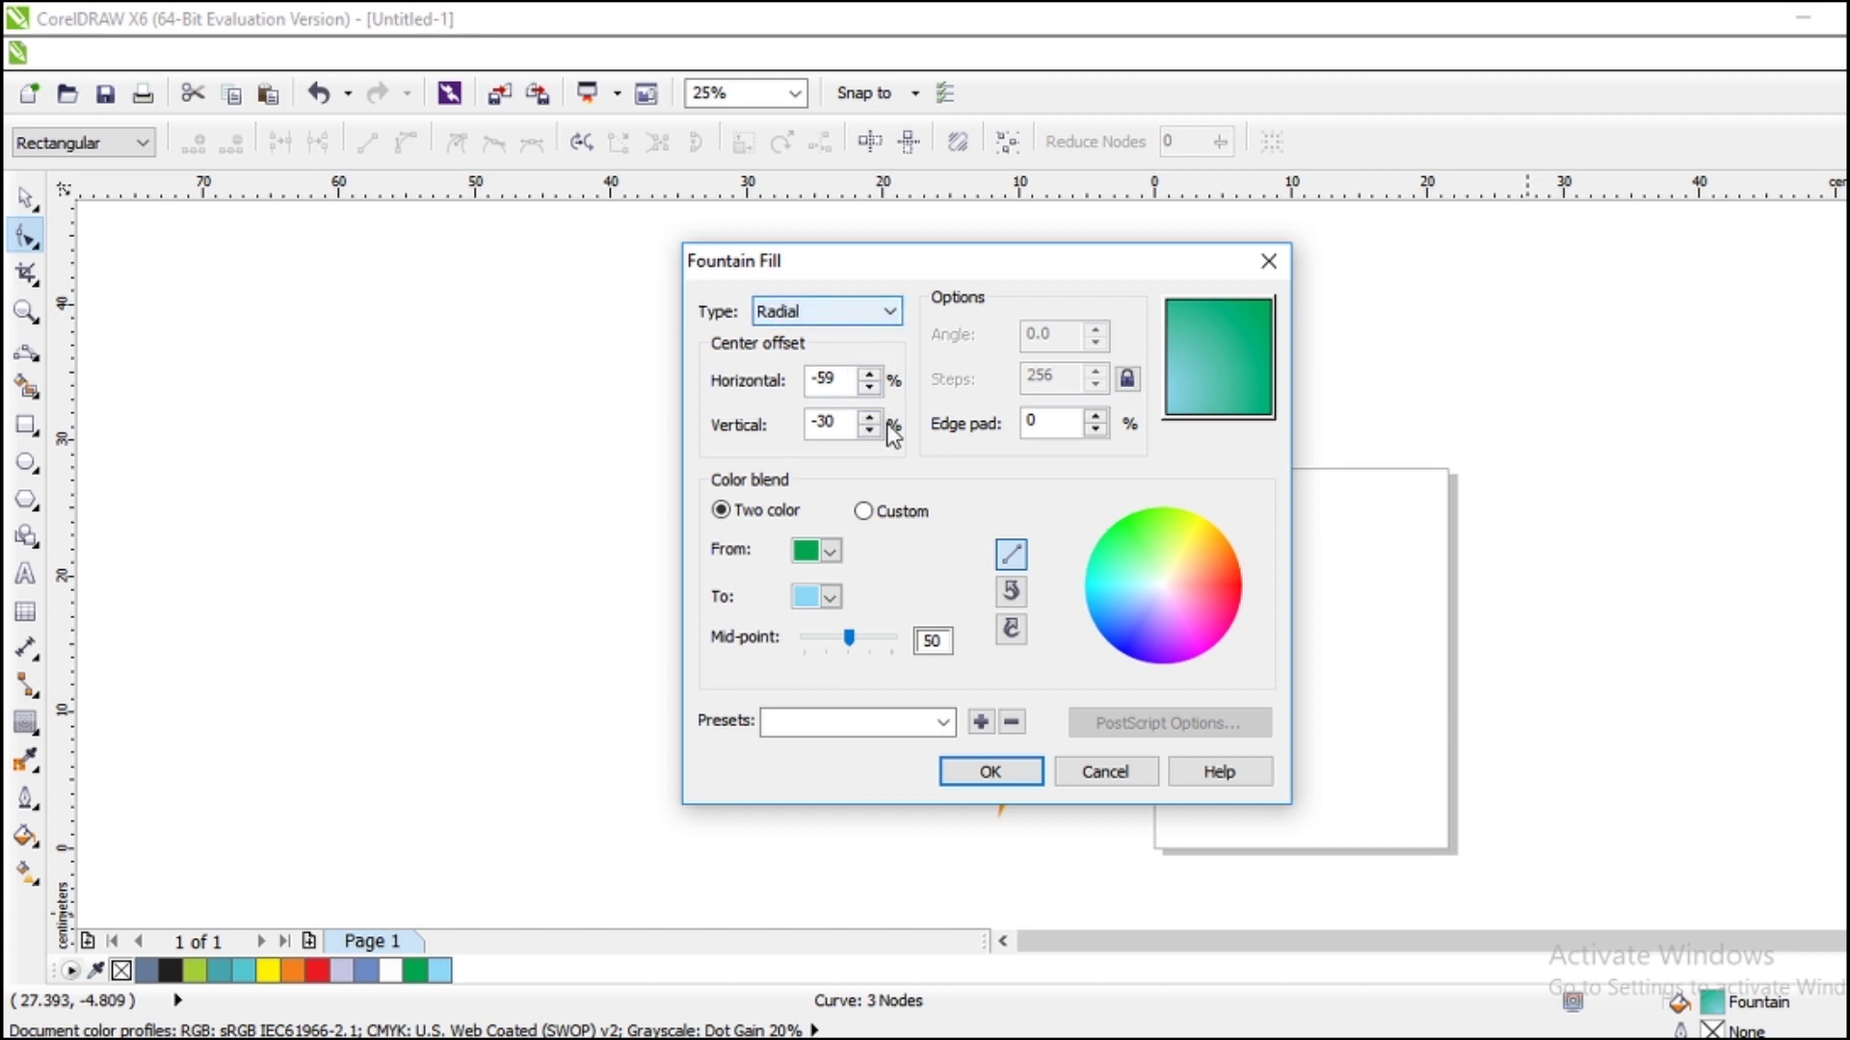
left_click(1092, 416)
left_click(1093, 416)
left_click(1092, 416)
left_click(1092, 416)
left_click(1095, 430)
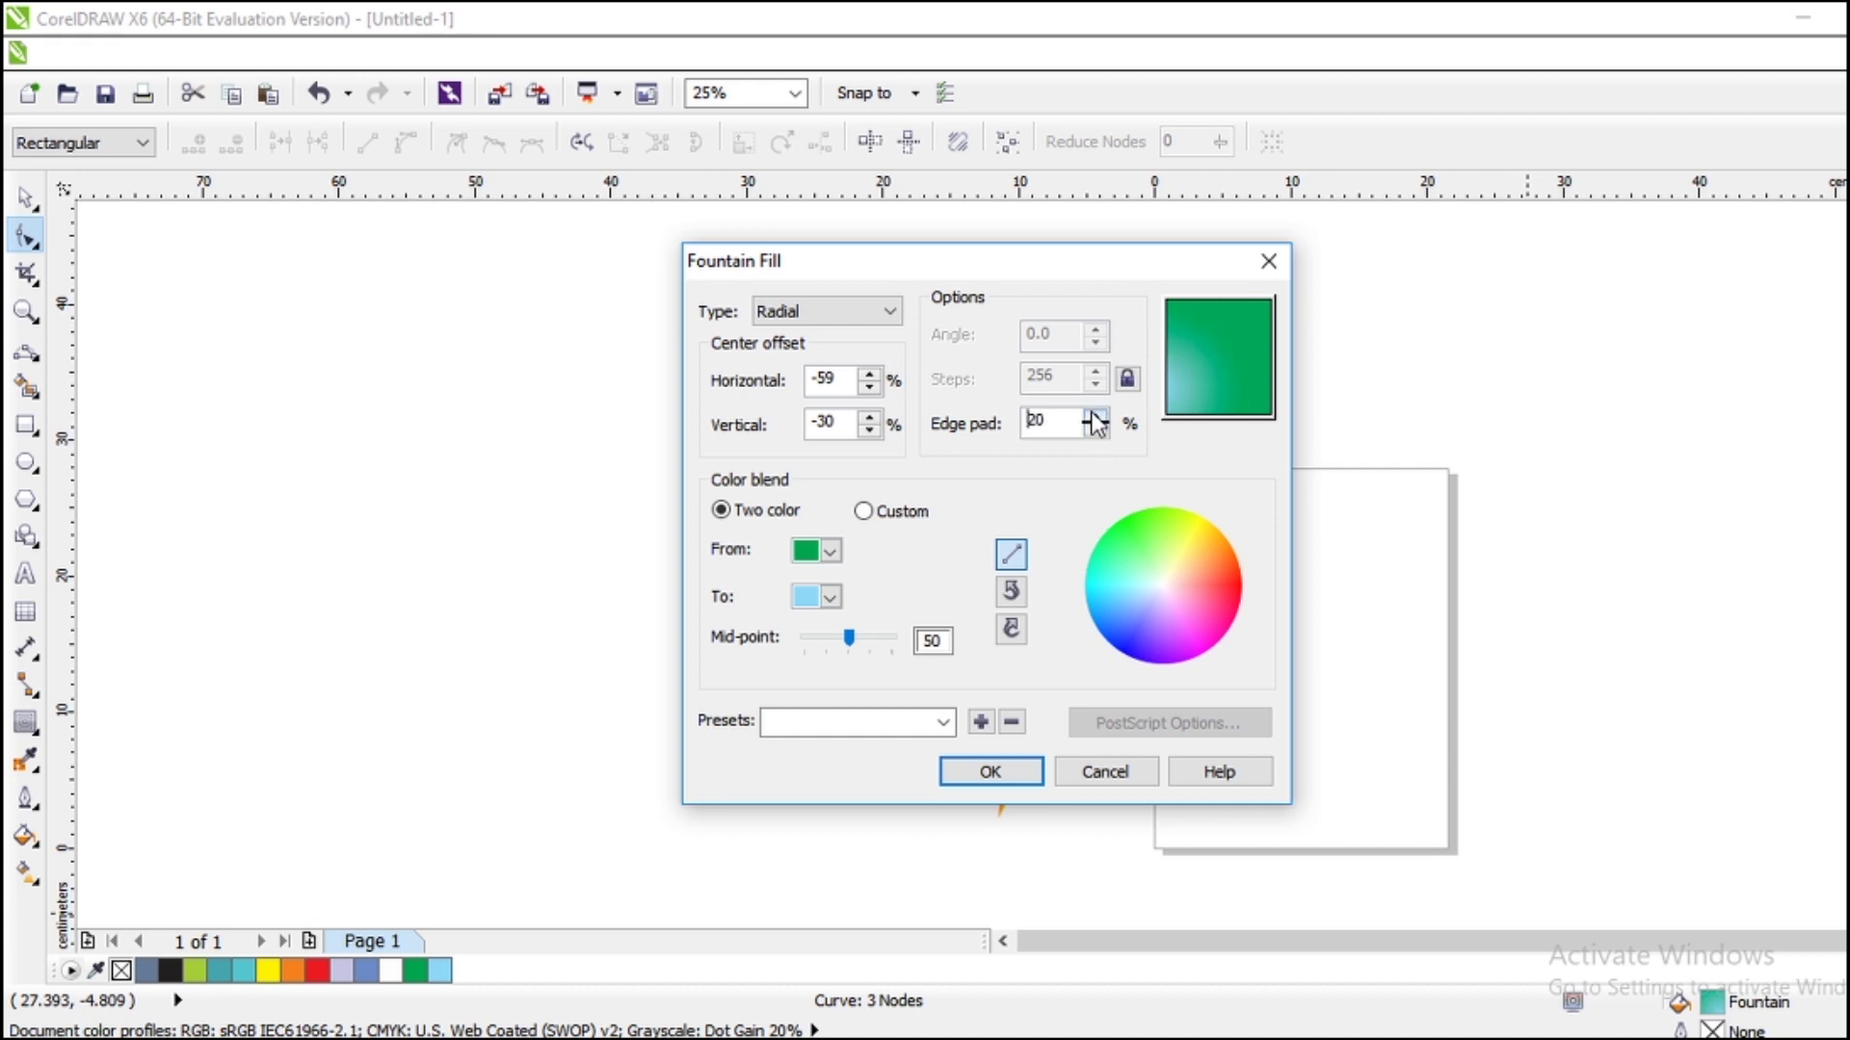
left_click(1095, 431)
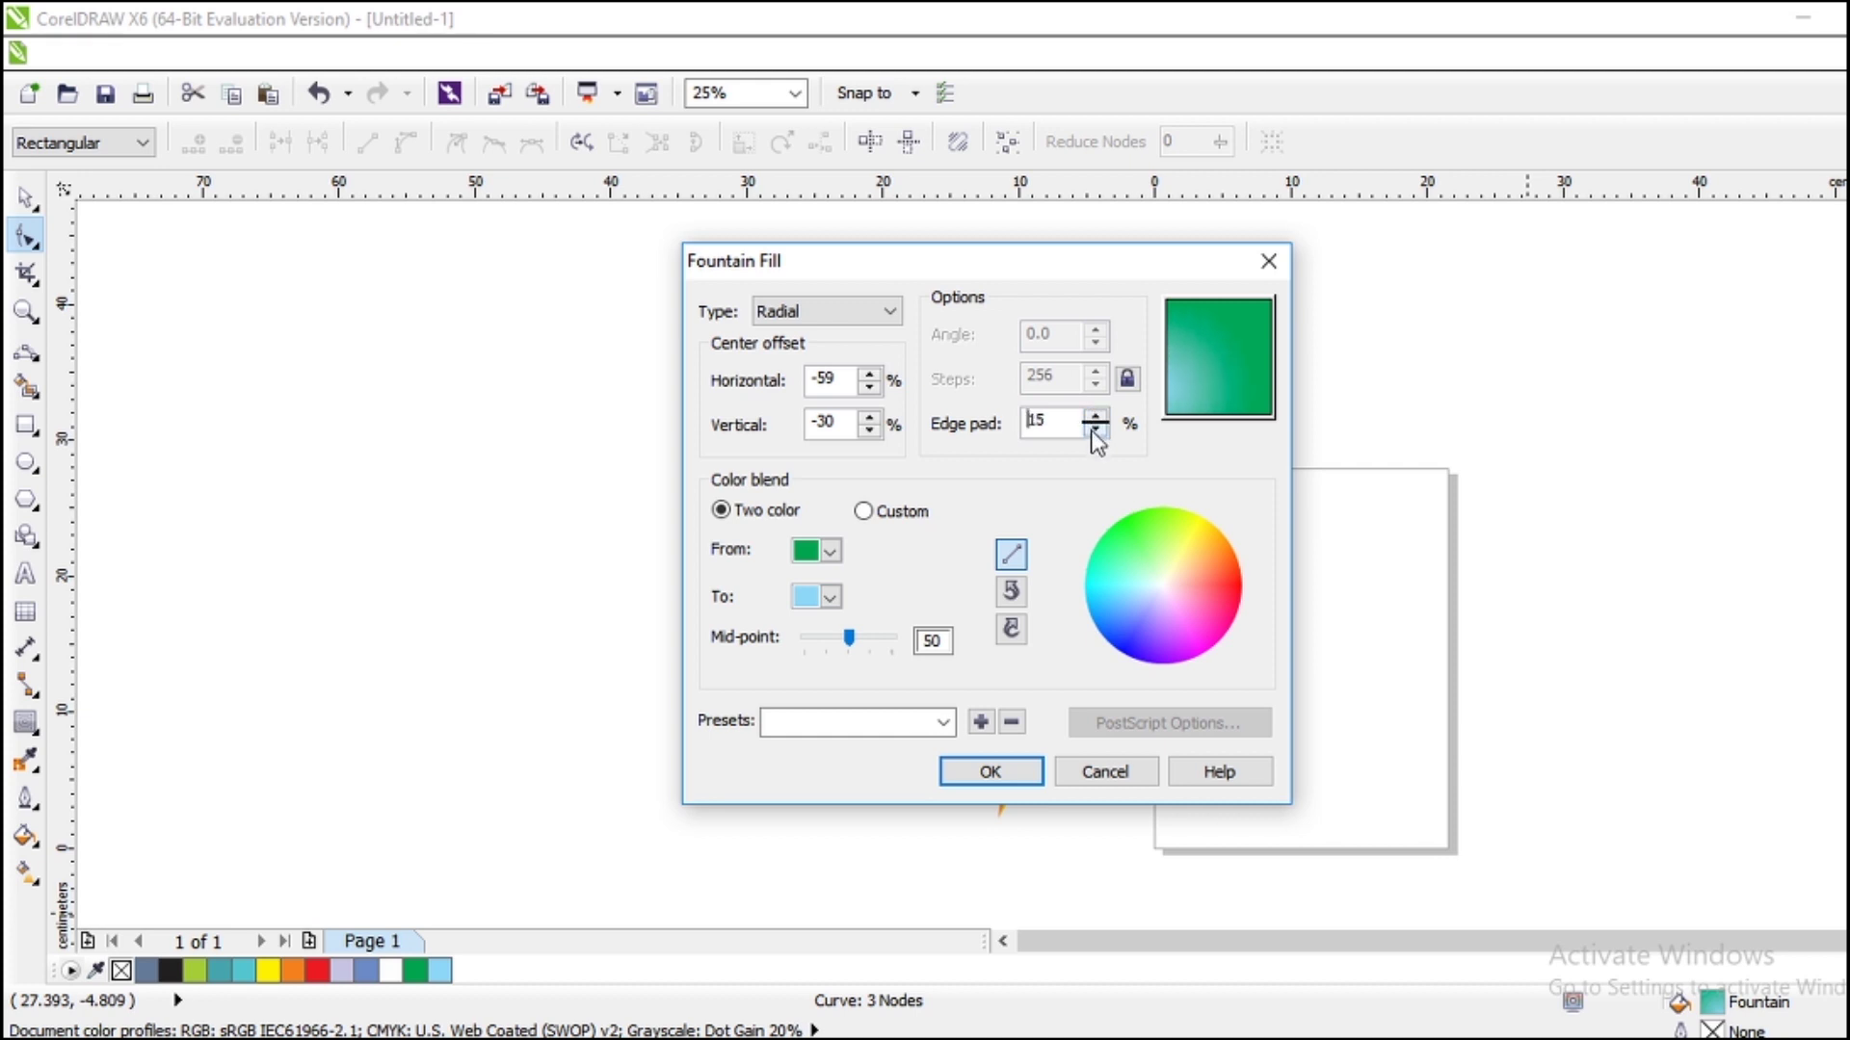
left_click(997, 772)
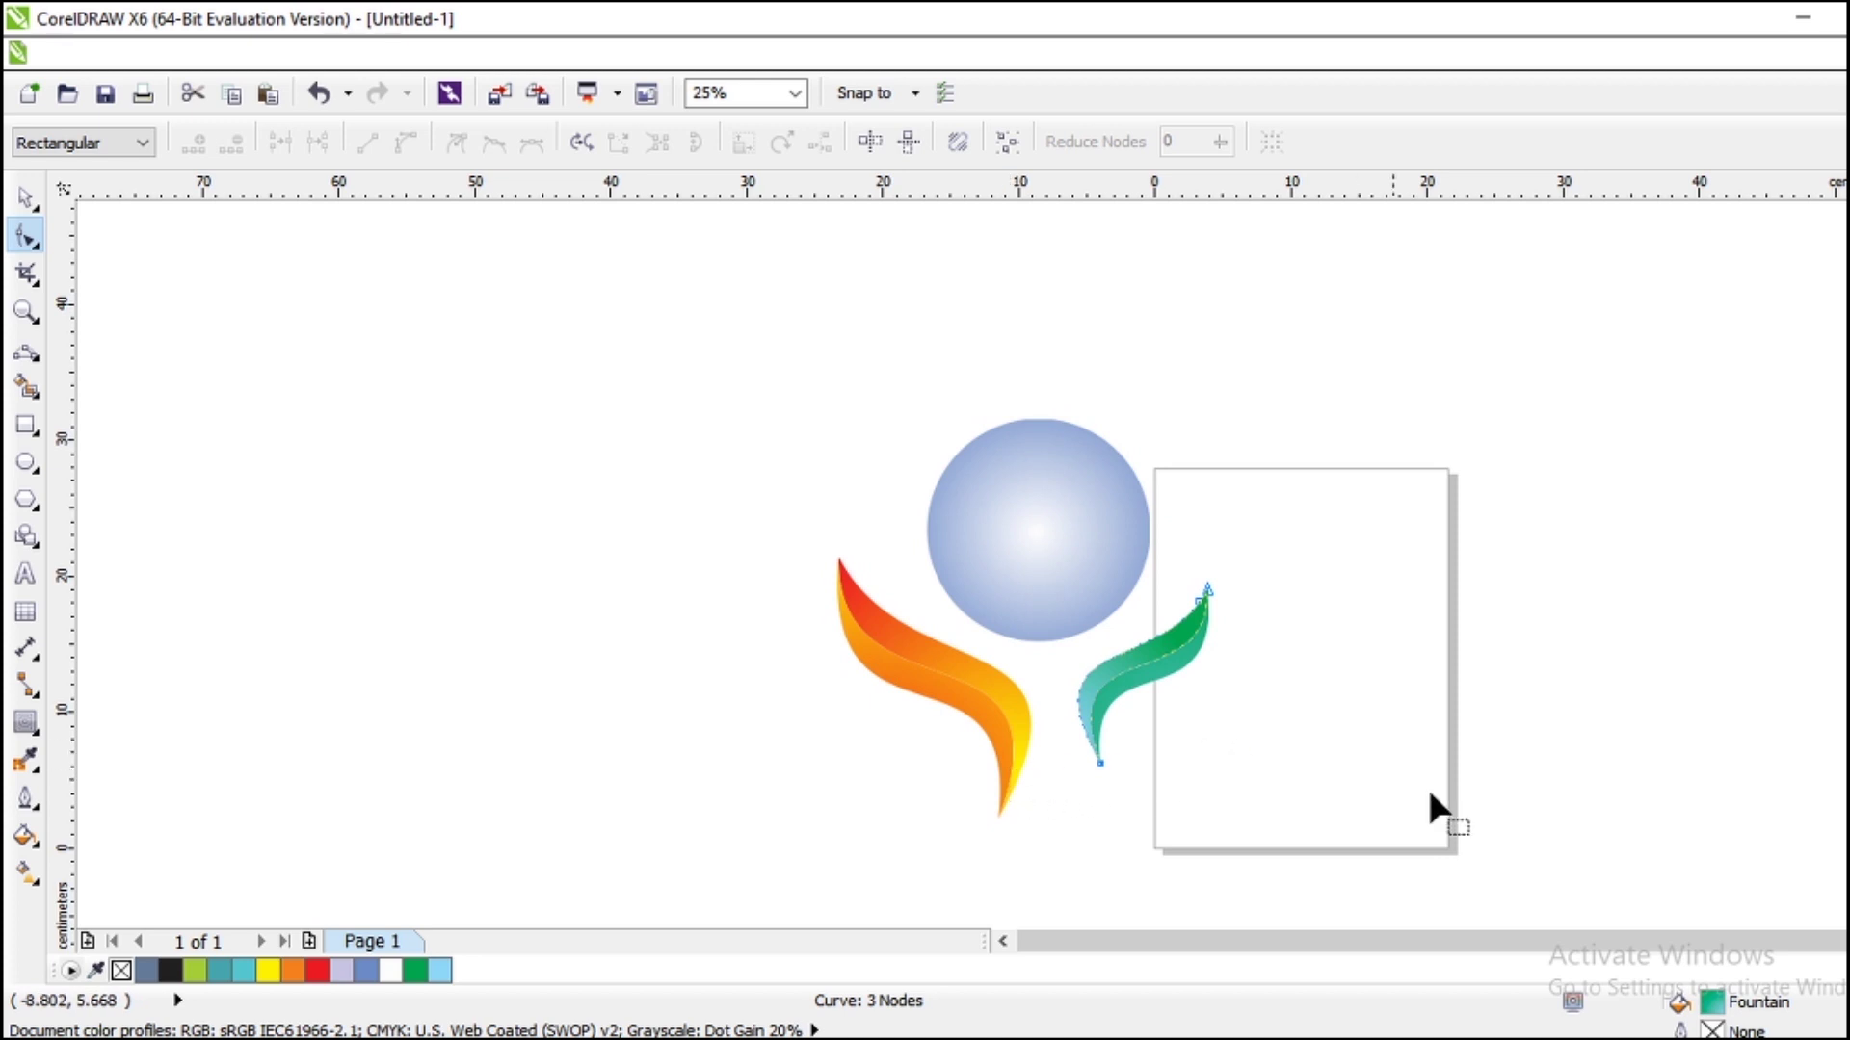
left_click(25, 201)
left_click(397, 380)
Group the circle and both leaves into one logo object and deselect it.
scroll(1258, 664, "up", 3)
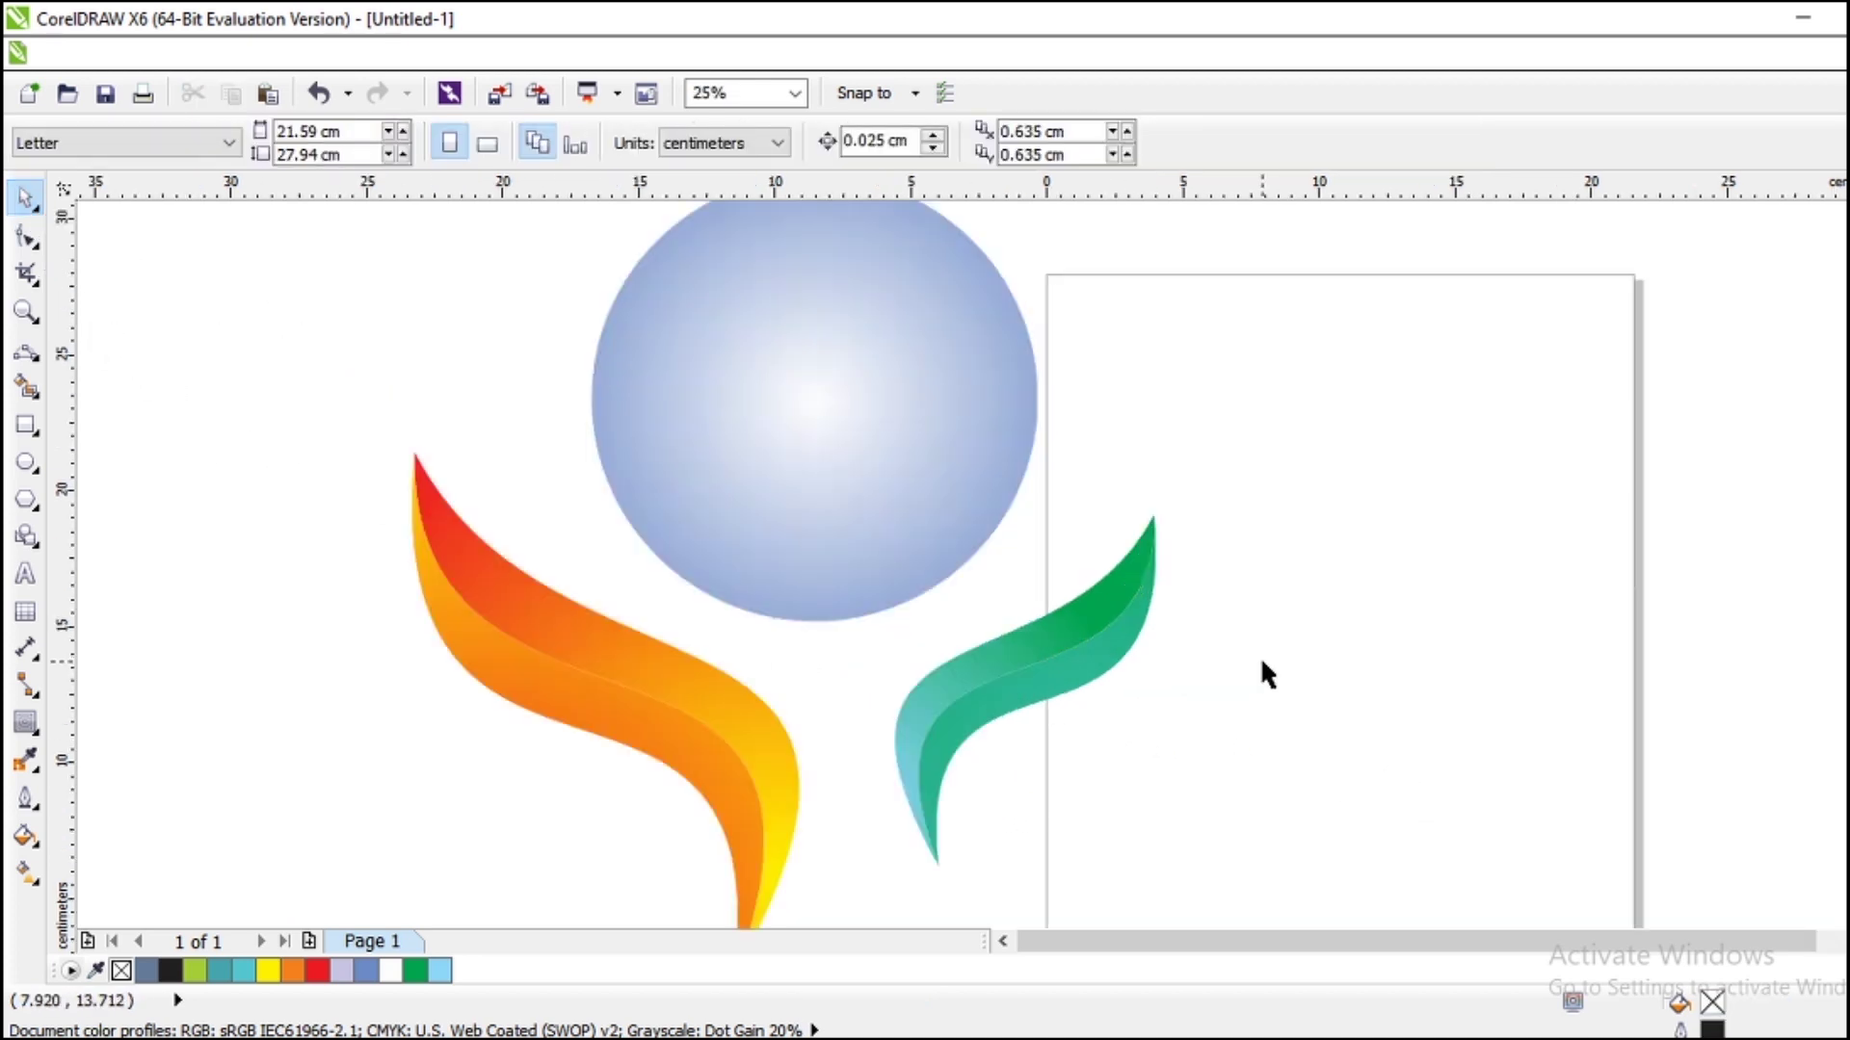
scroll(1158, 674, "down", 1)
scroll(1157, 674, "down", 1)
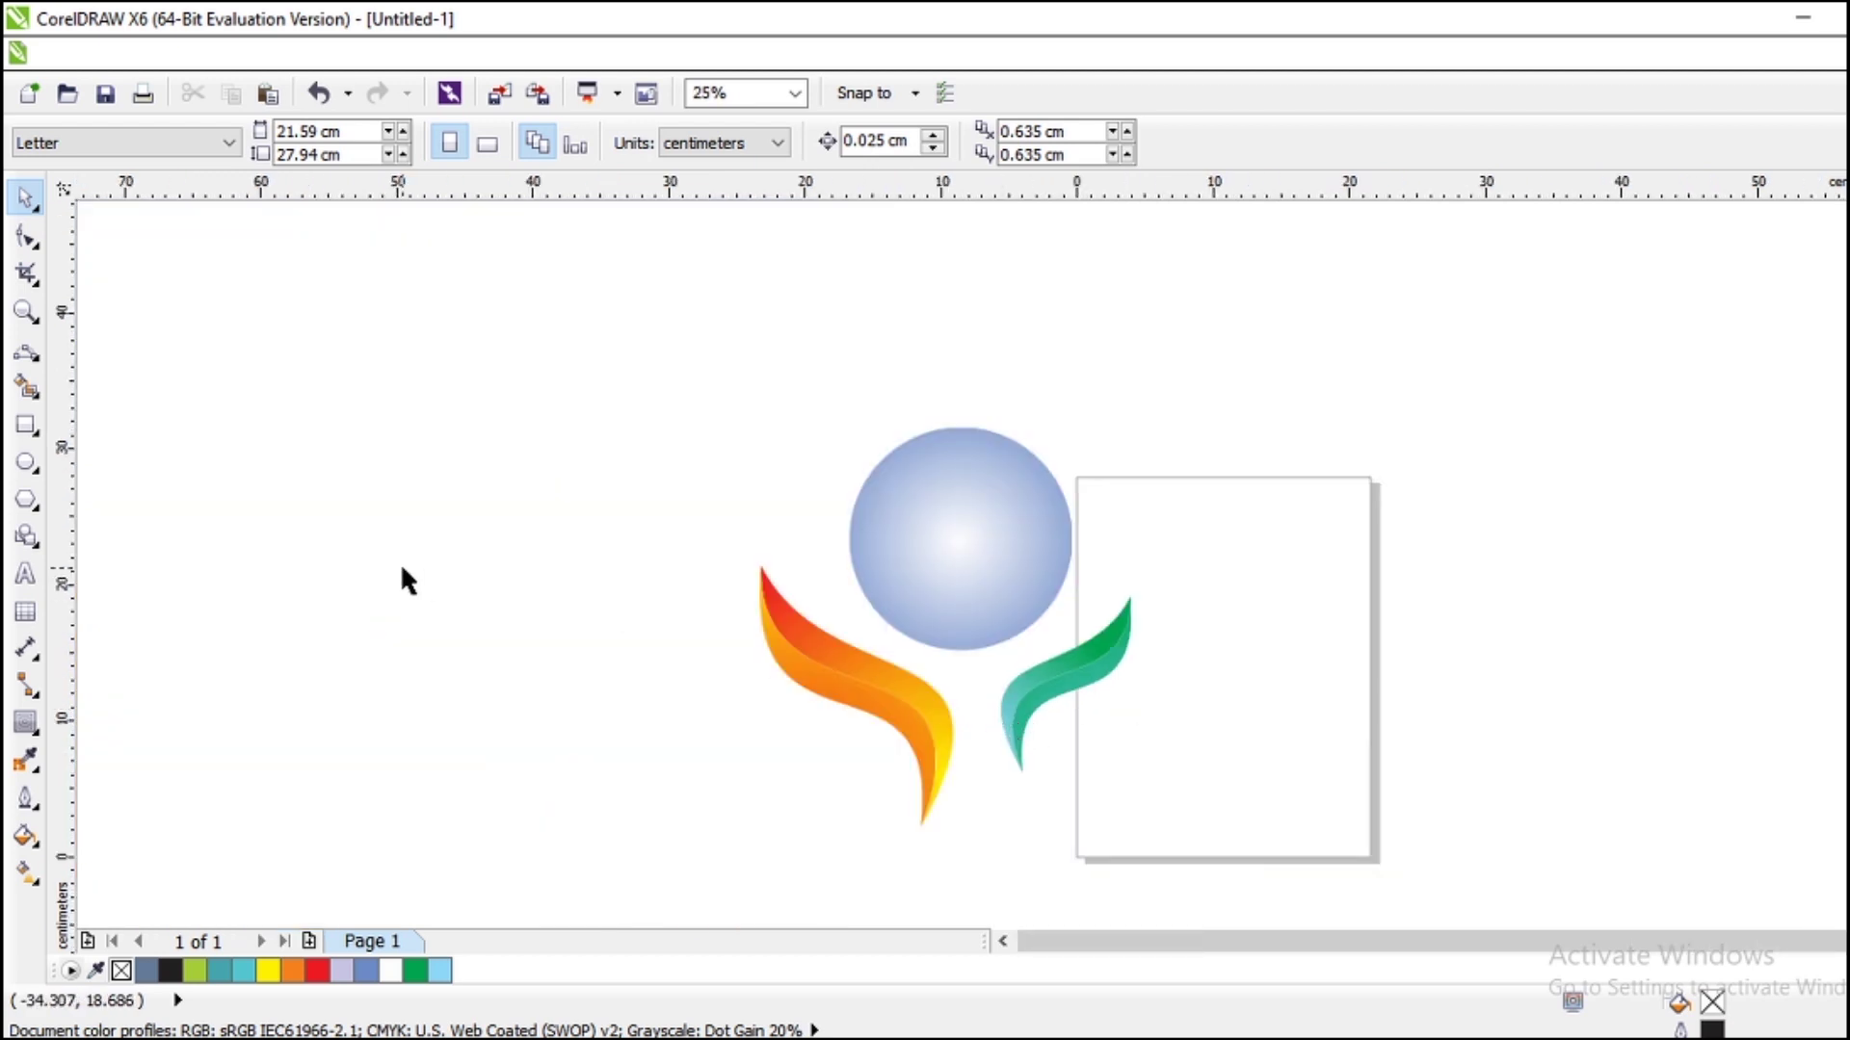
scroll(1000, 574, "down", 1)
left_click_drag(786, 456, 1230, 785)
key("ctrl+g")
left_click(1235, 718)
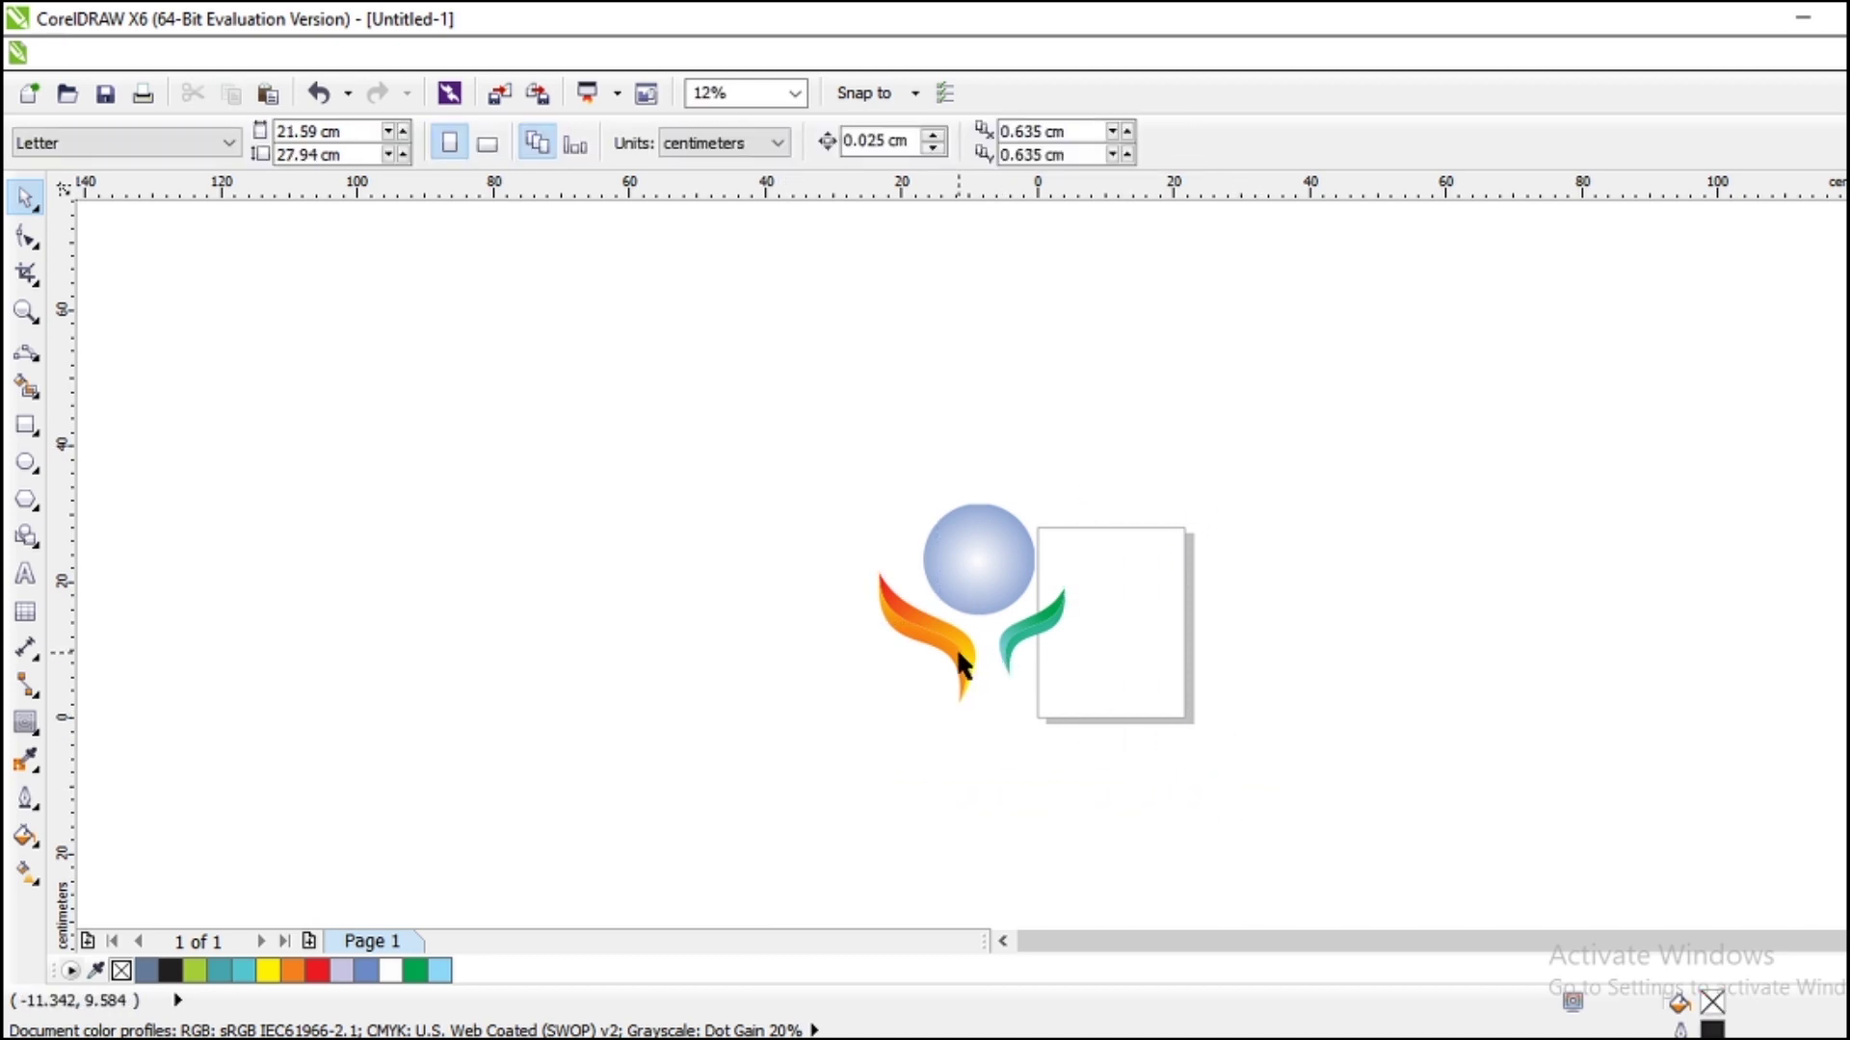
Create a vertically flipped copy below the grouped logo at about 35.3% height, nudge it down to about Y -3.57 cm and deselect it.
left_click(978, 562)
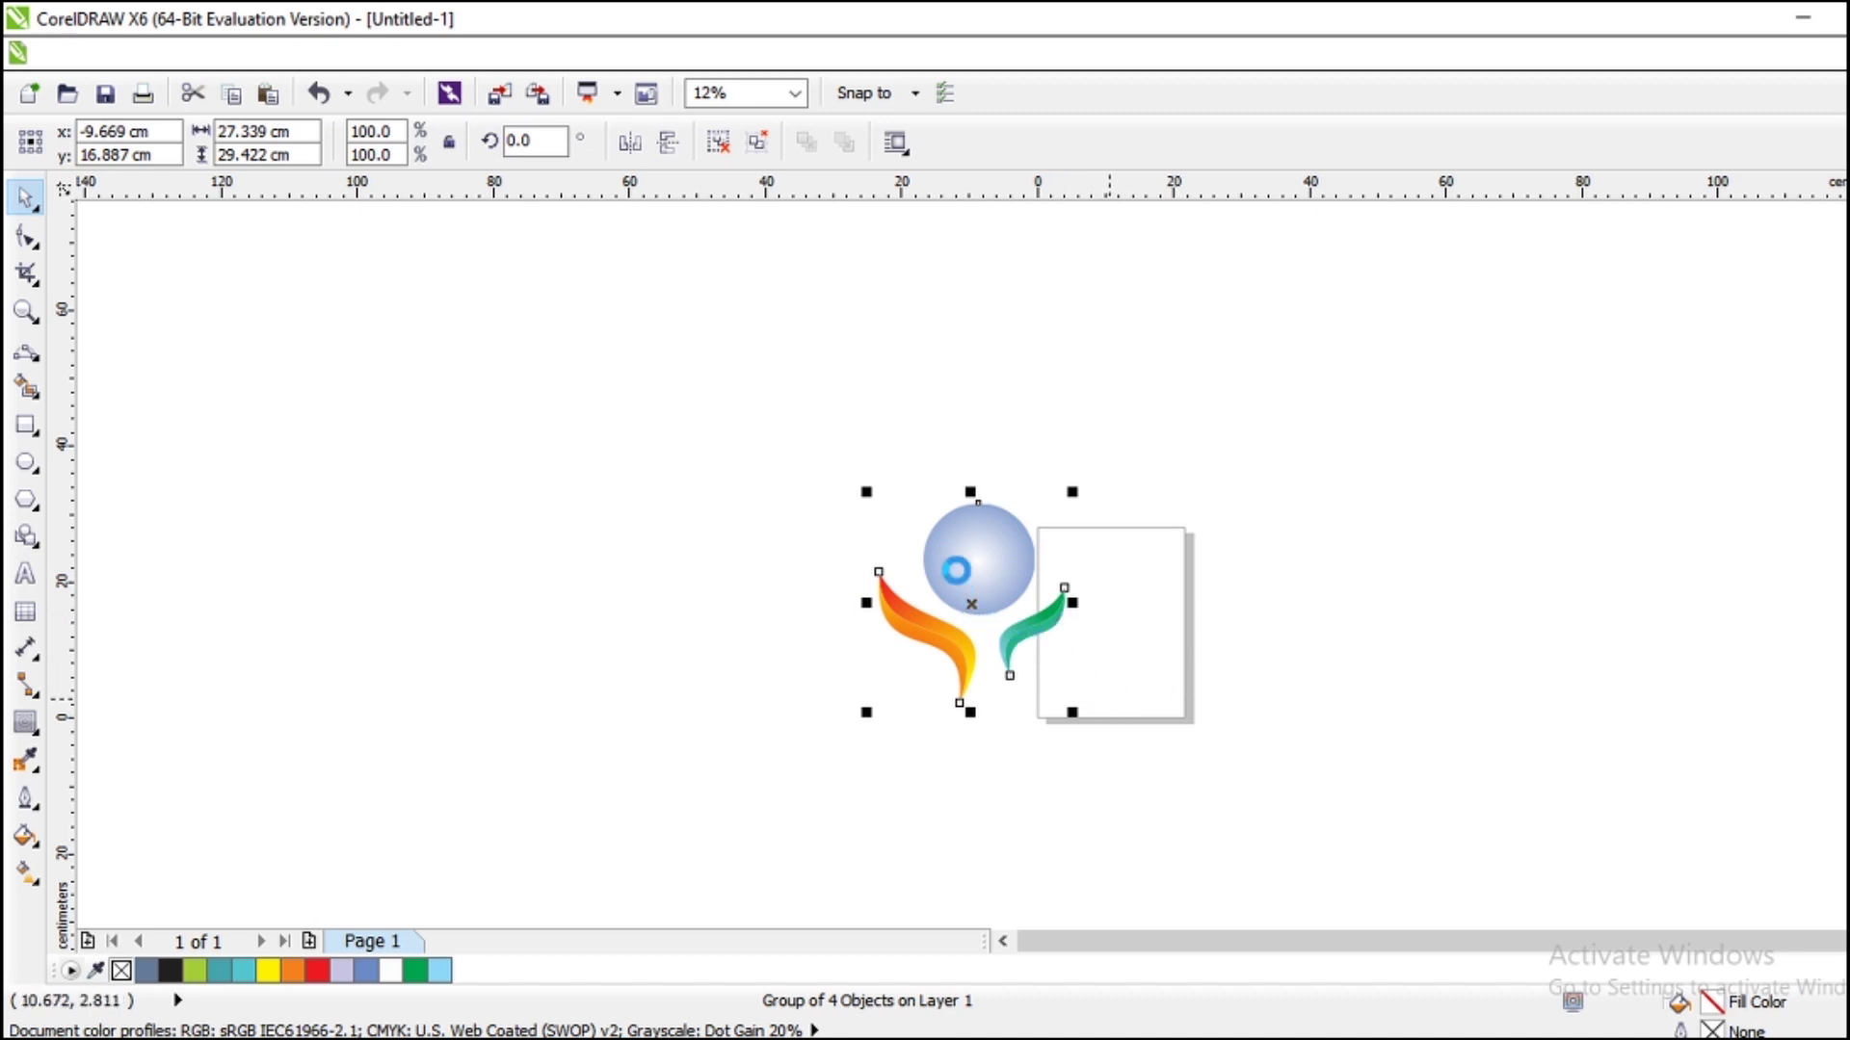
left_click_drag(971, 494, 986, 767)
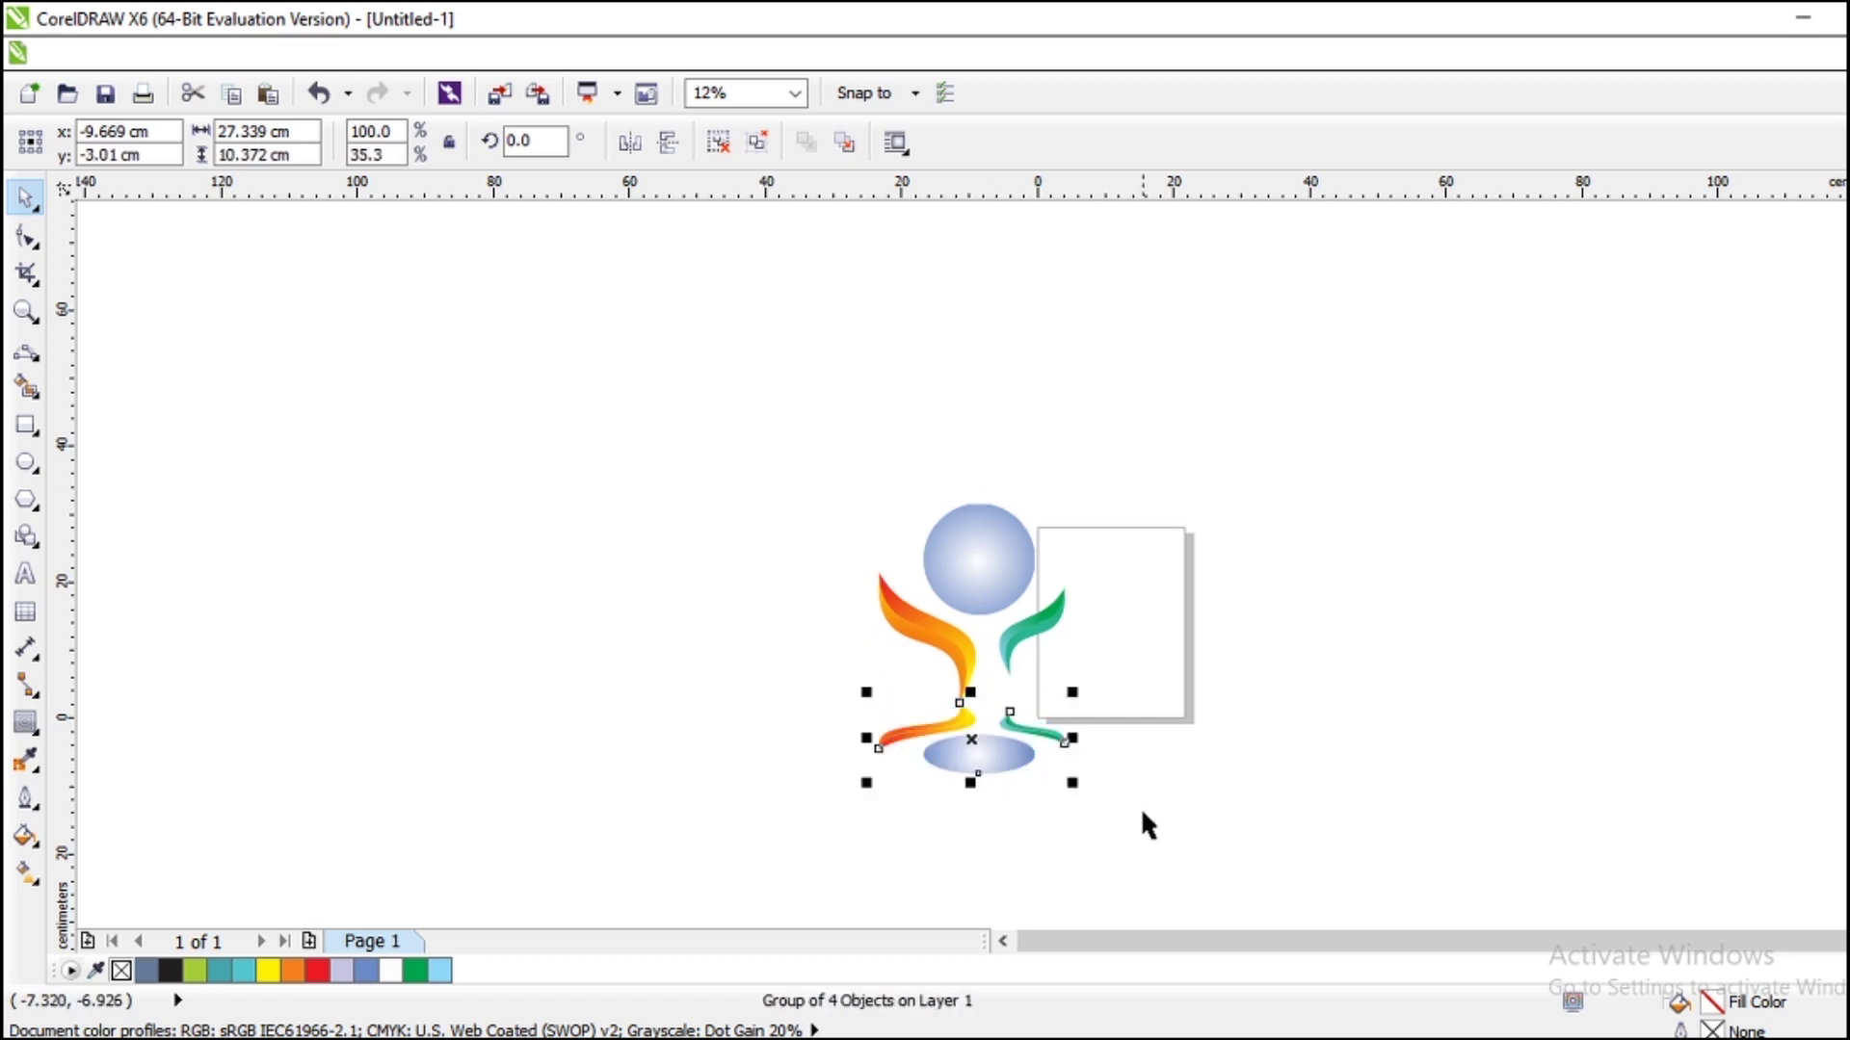
key("Down")
key("Down")
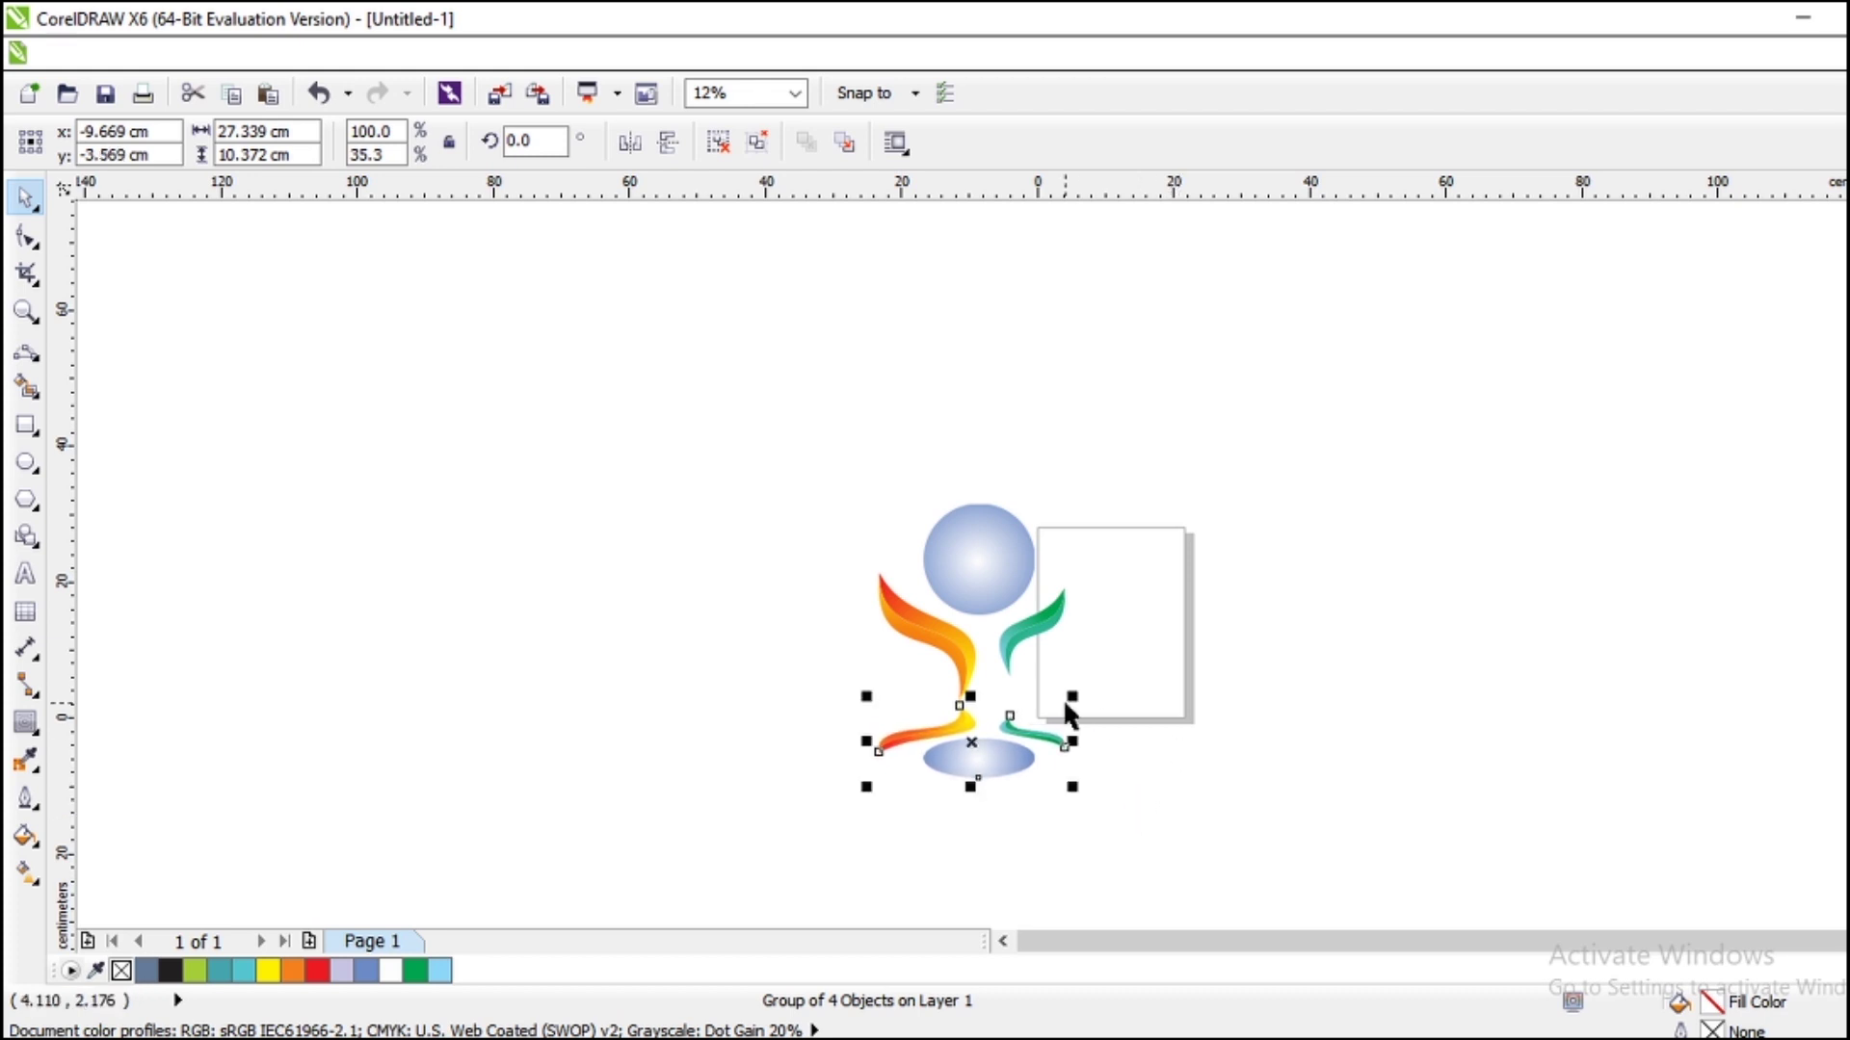
left_click(1137, 675)
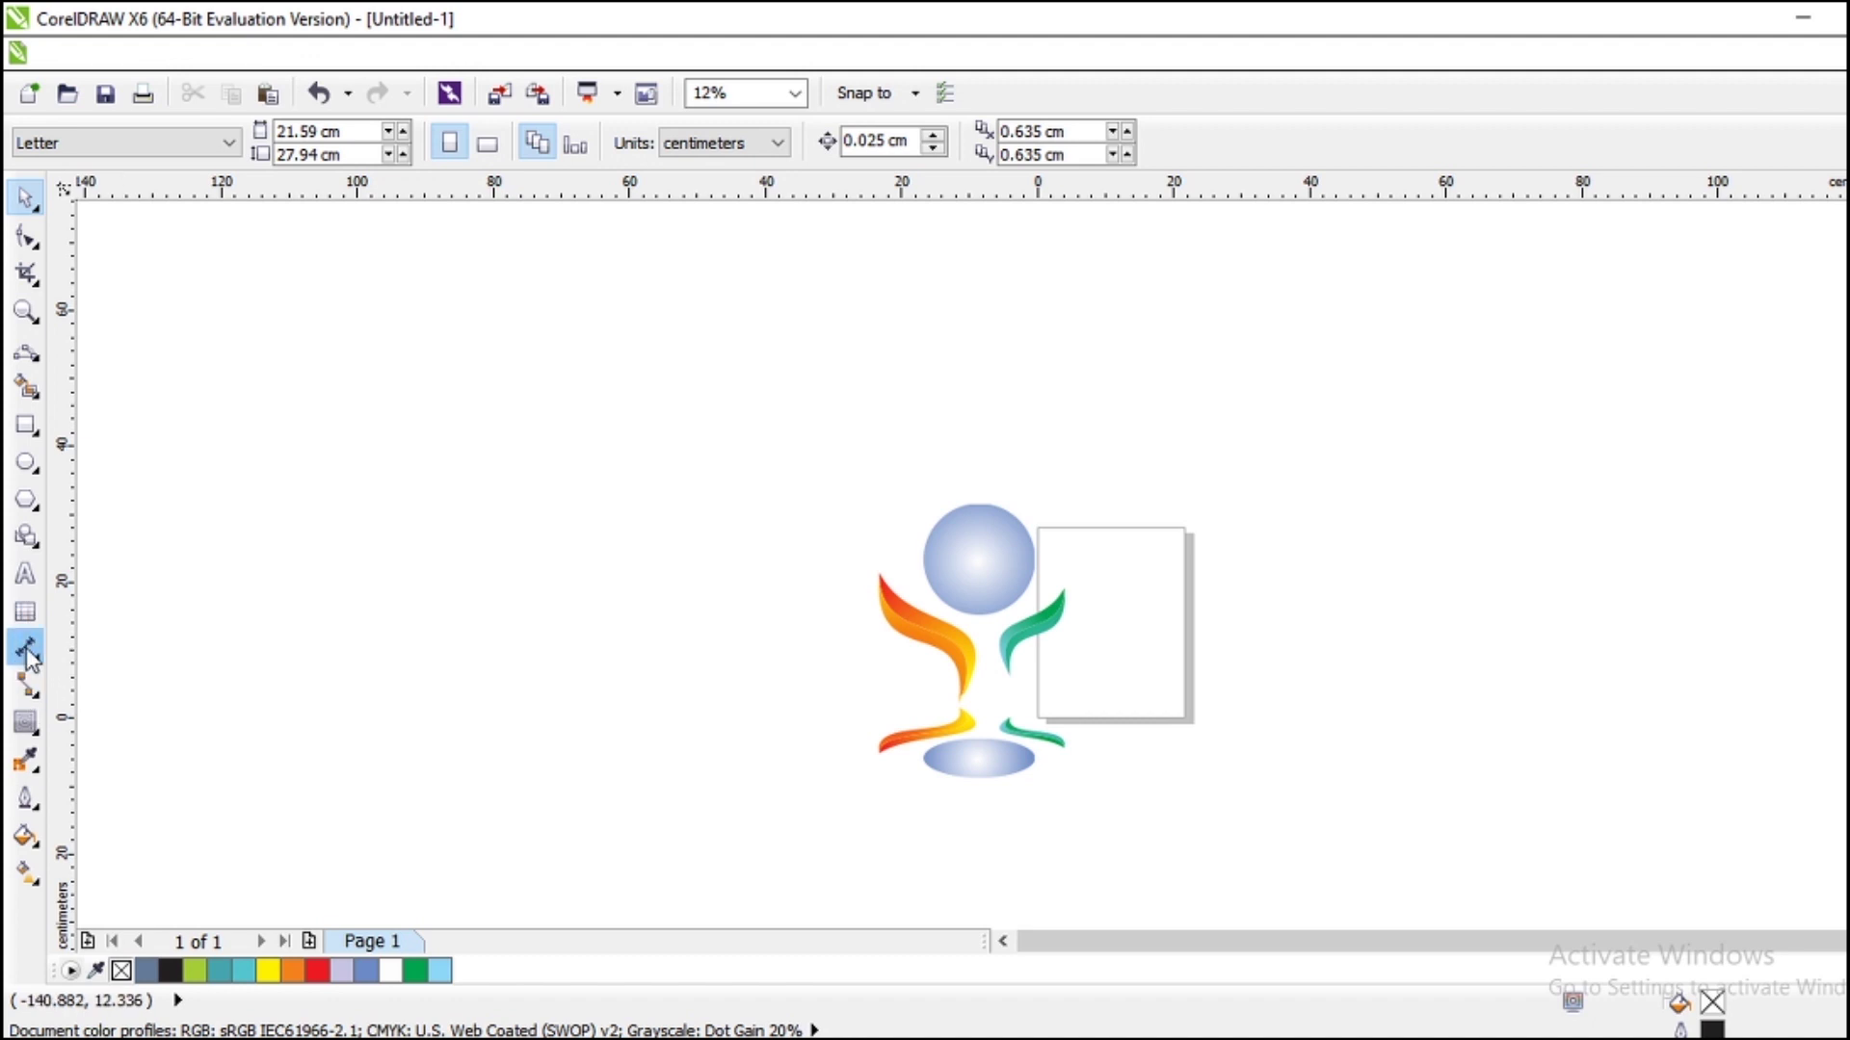
Apply a linear transparency to the flipped logo copy, running downward at about 278° with a 15% edge pad.
left_click(37, 696)
left_click(39, 734)
left_click(39, 737)
left_click(38, 737)
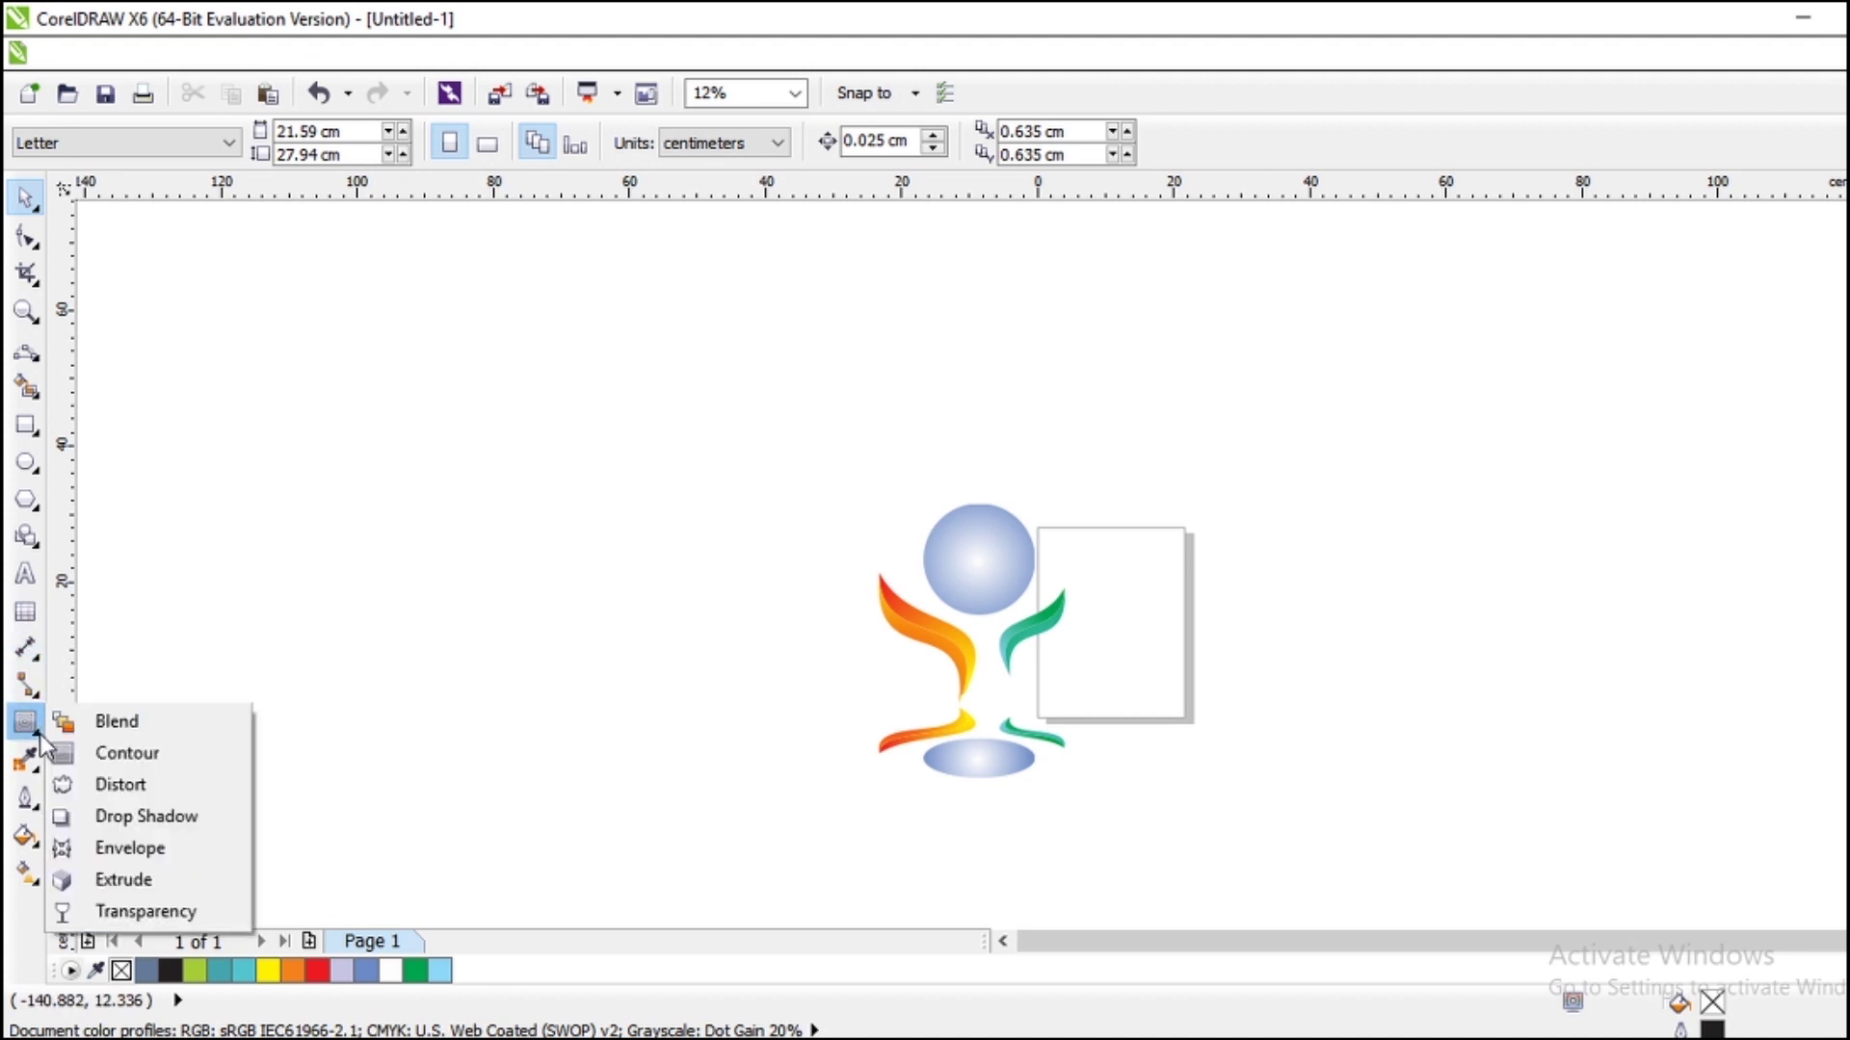
left_click(123, 911)
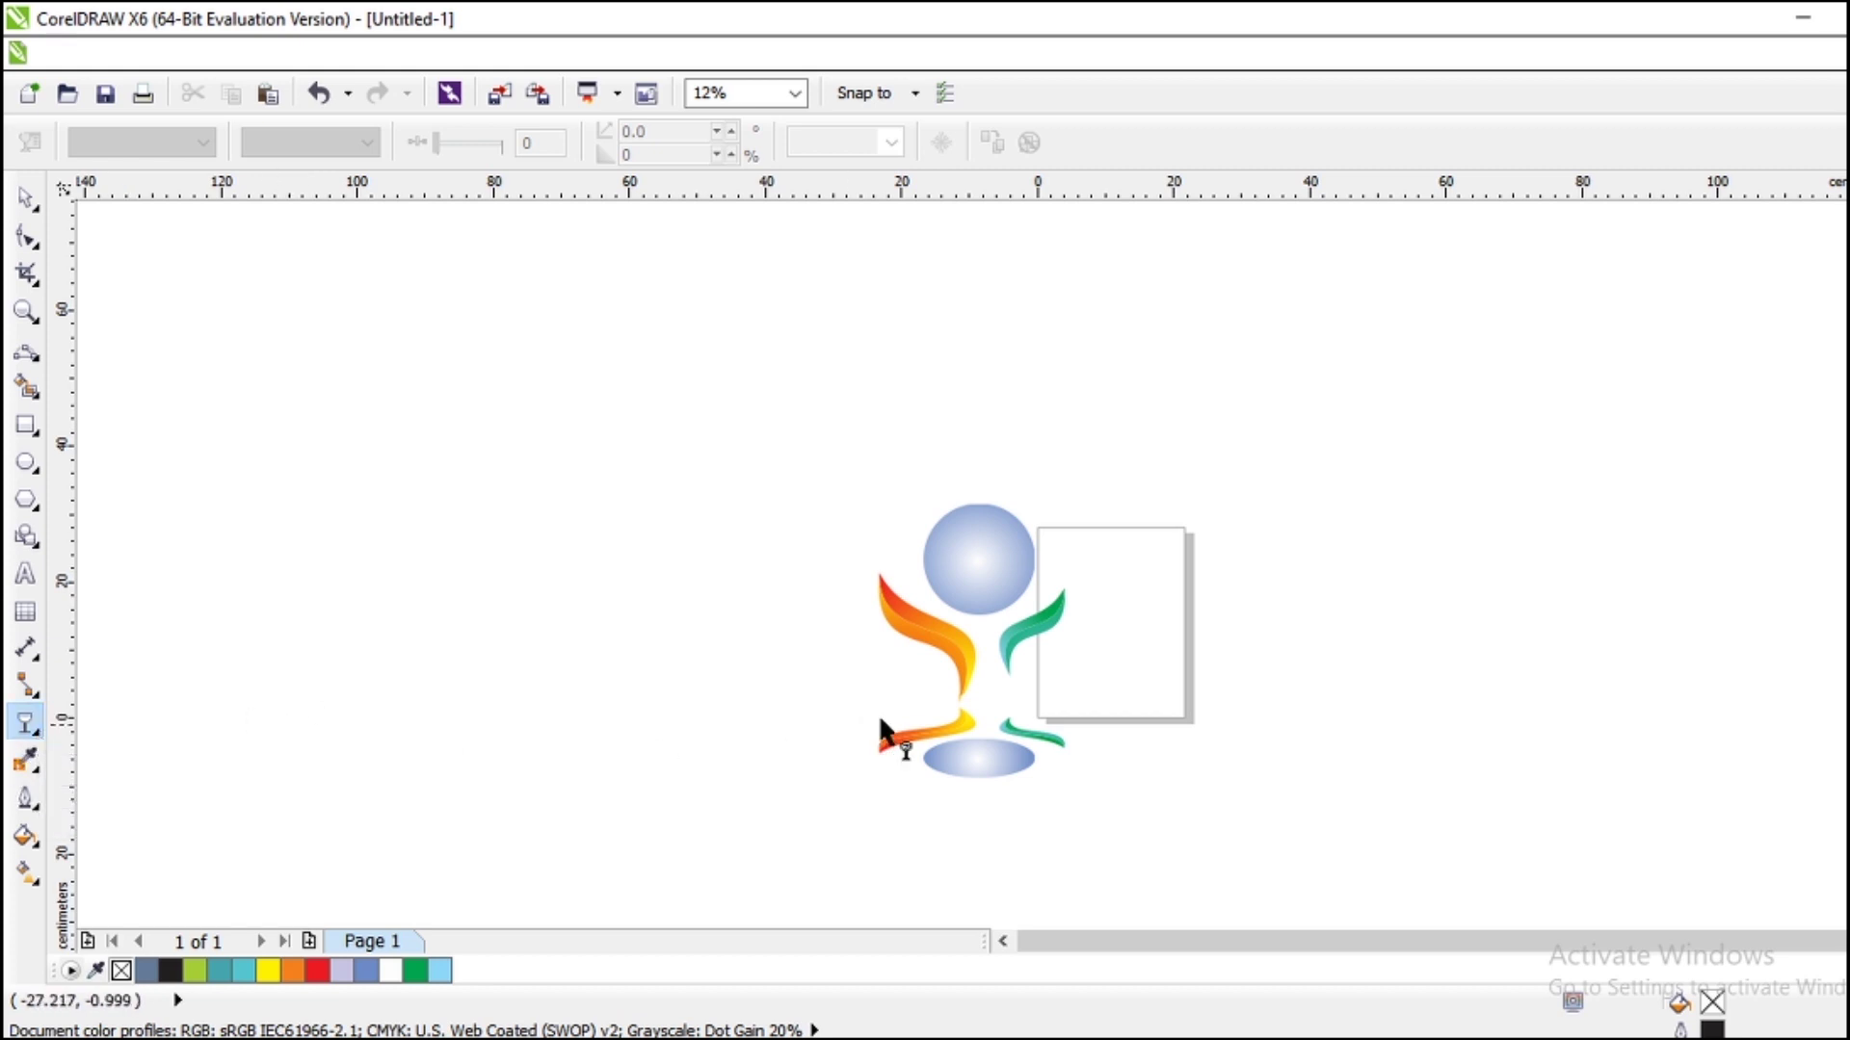
left_click(986, 756)
left_click_drag(1079, 709, 1095, 805)
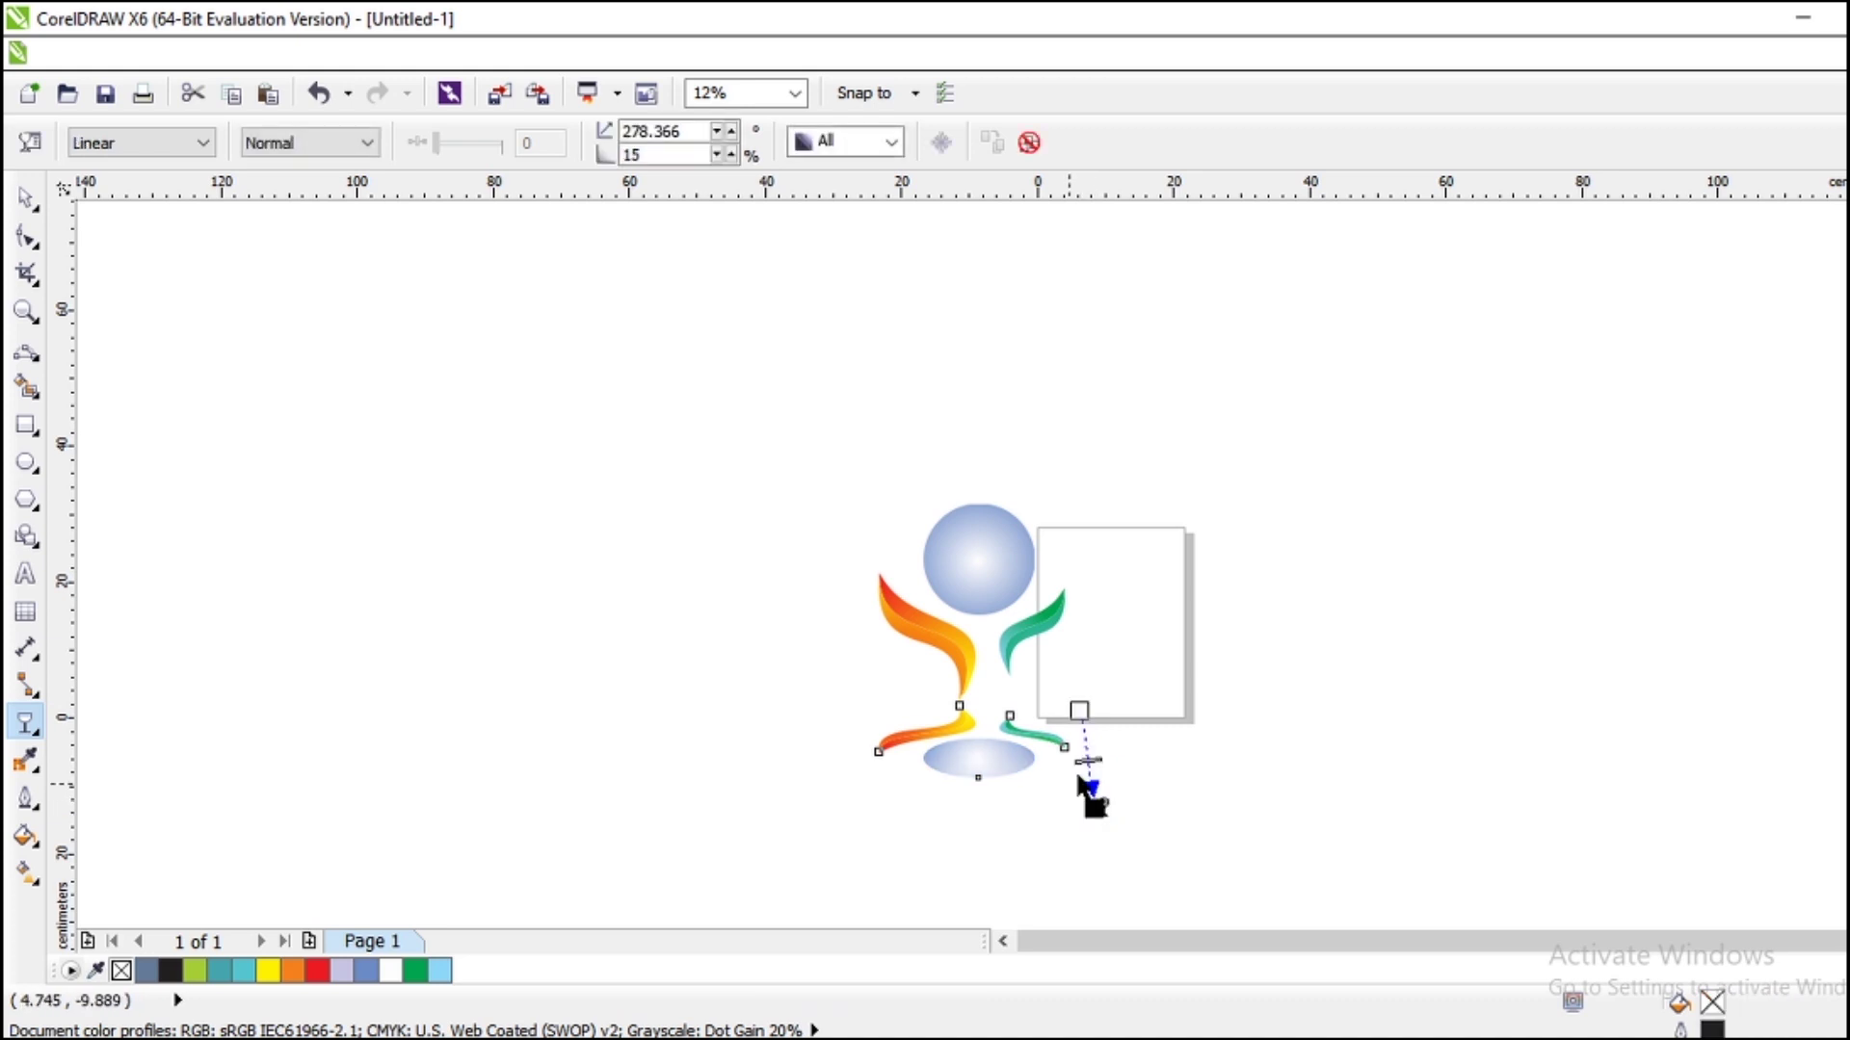
Reposition the transparency's start and end points so the reflection fades downward at about 273° with a 21% edge pad.
left_click_drag(1077, 711, 960, 790)
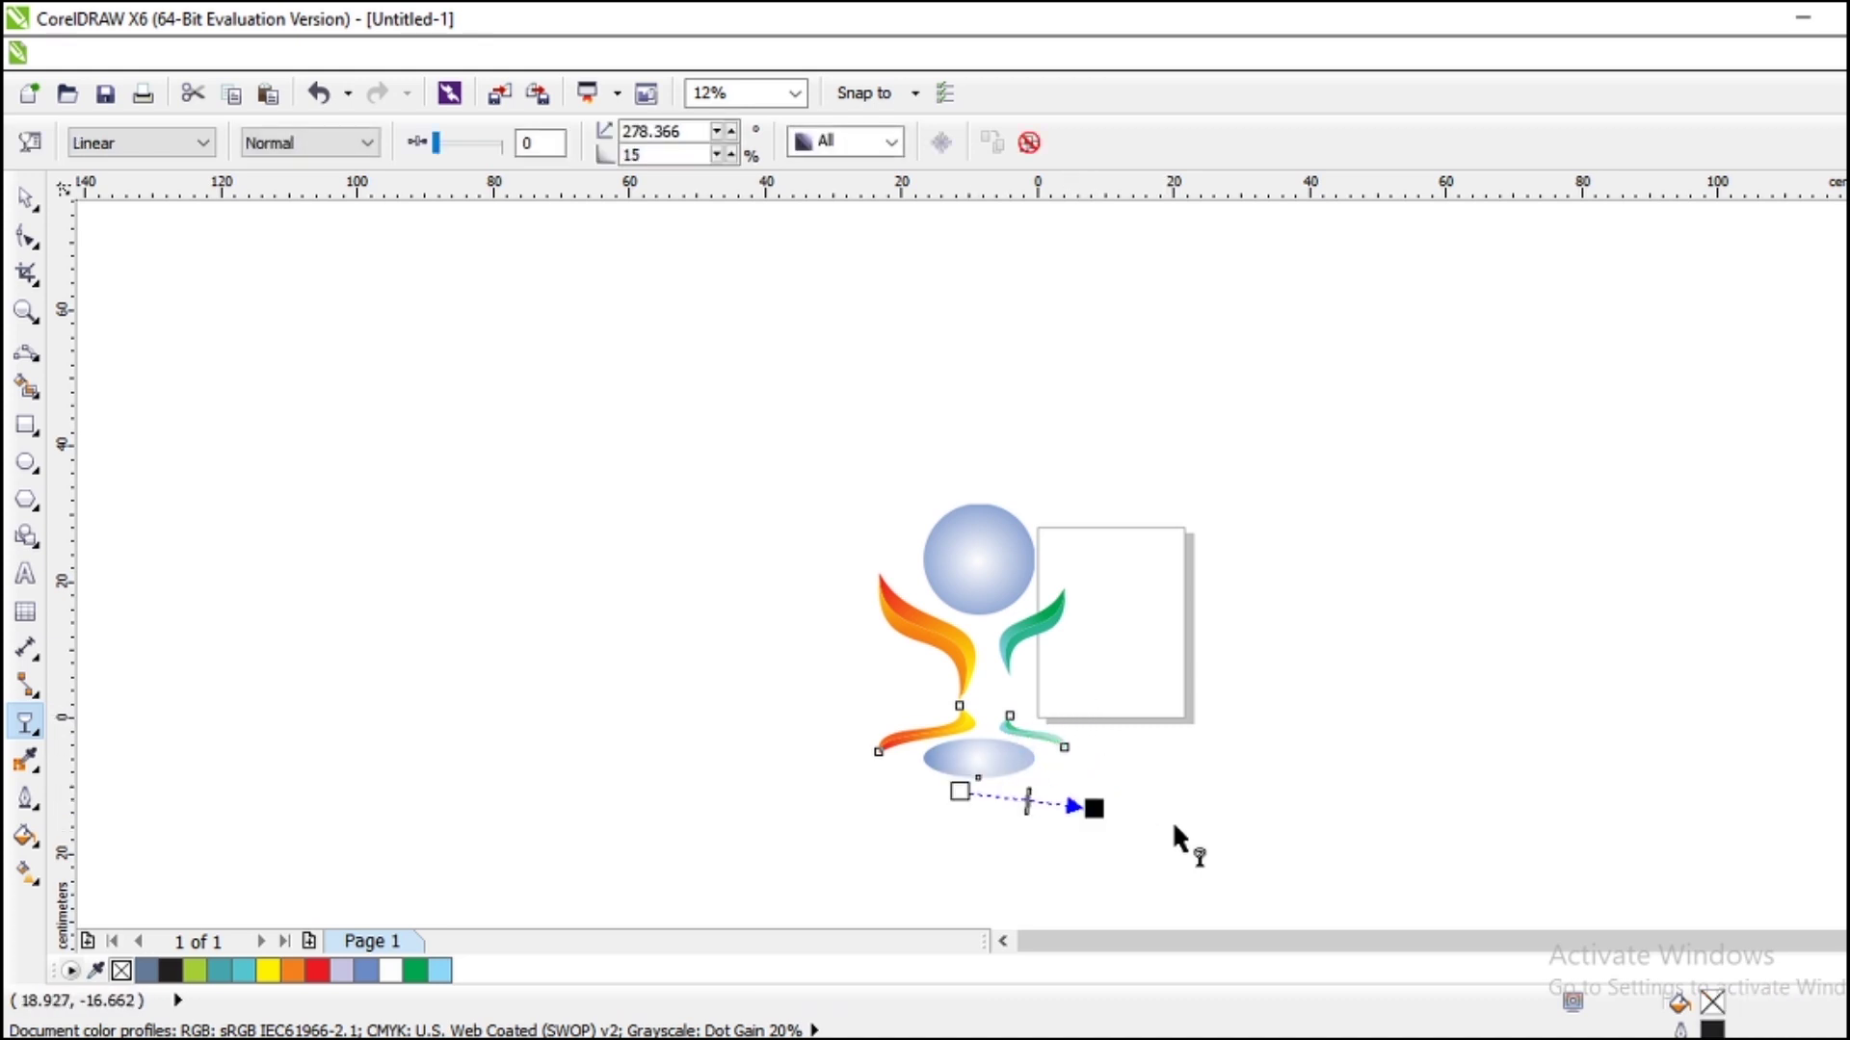
left_click_drag(1094, 808, 986, 701)
left_click_drag(959, 791, 992, 761)
left_click_drag(1000, 654, 990, 681)
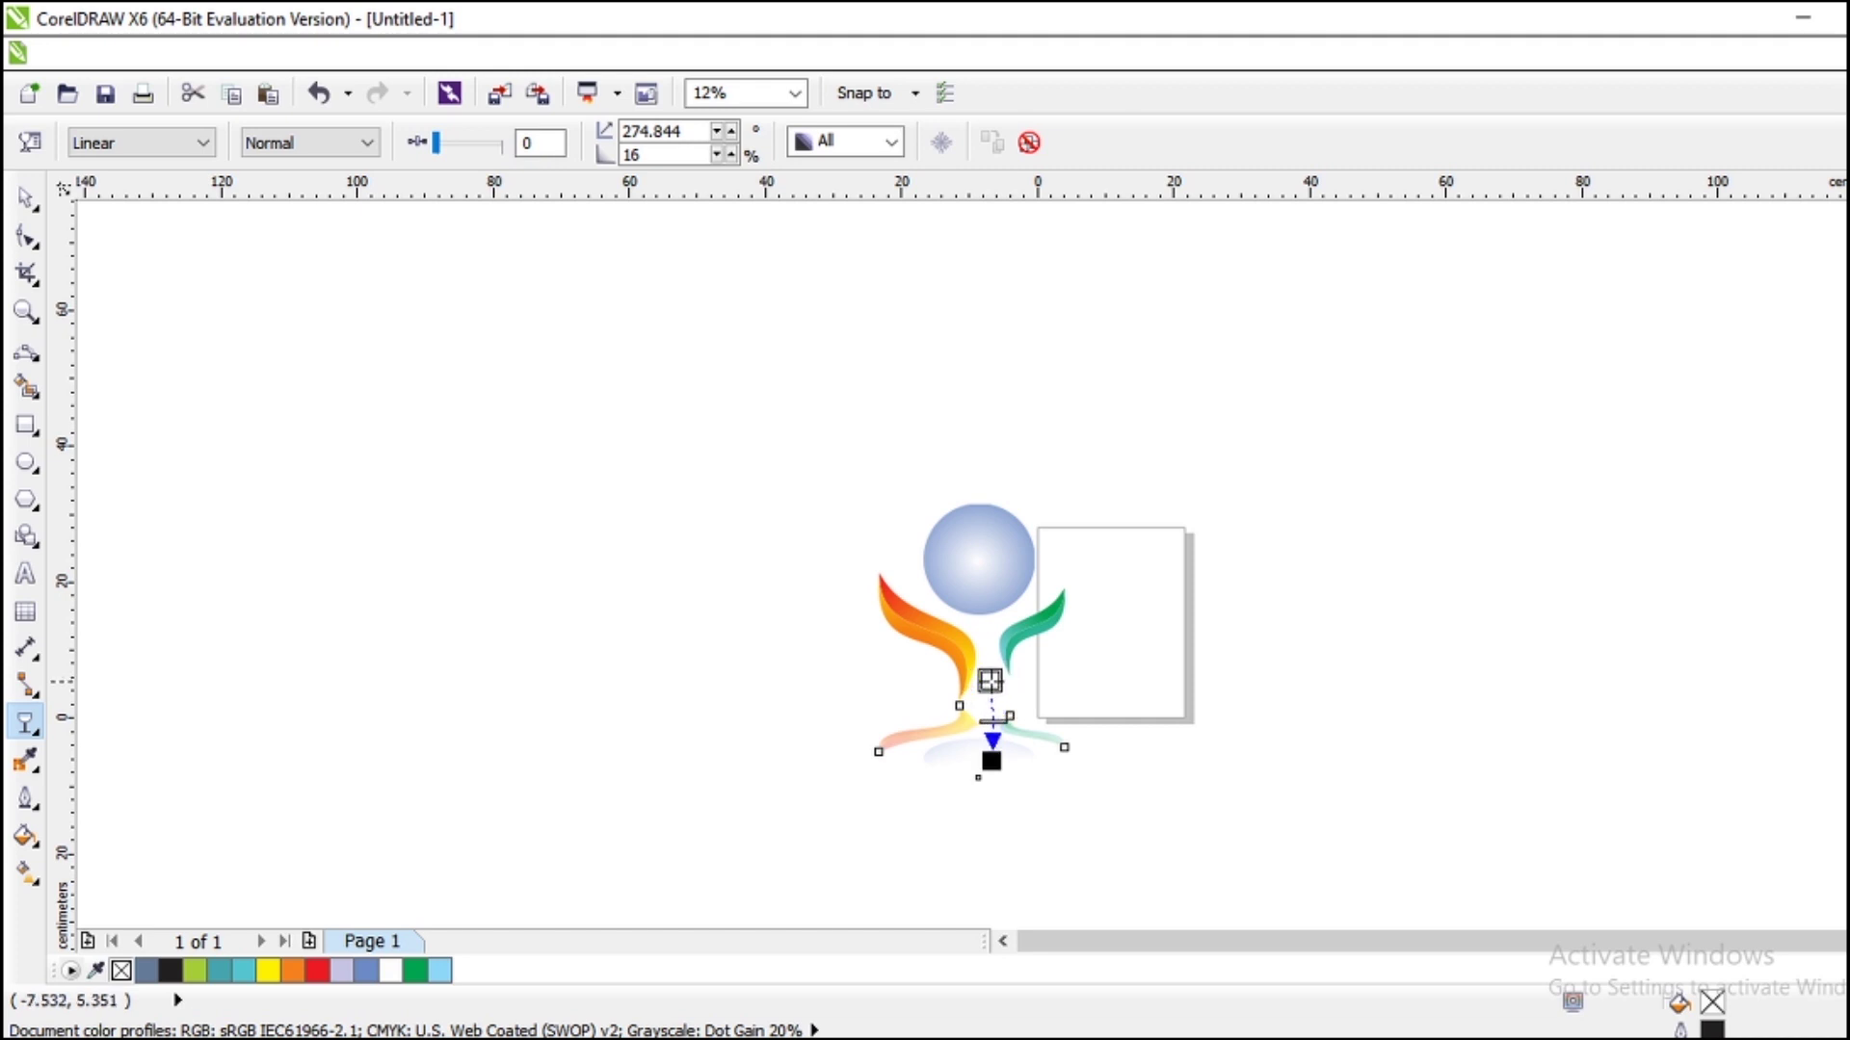
left_click_drag(990, 761, 988, 774)
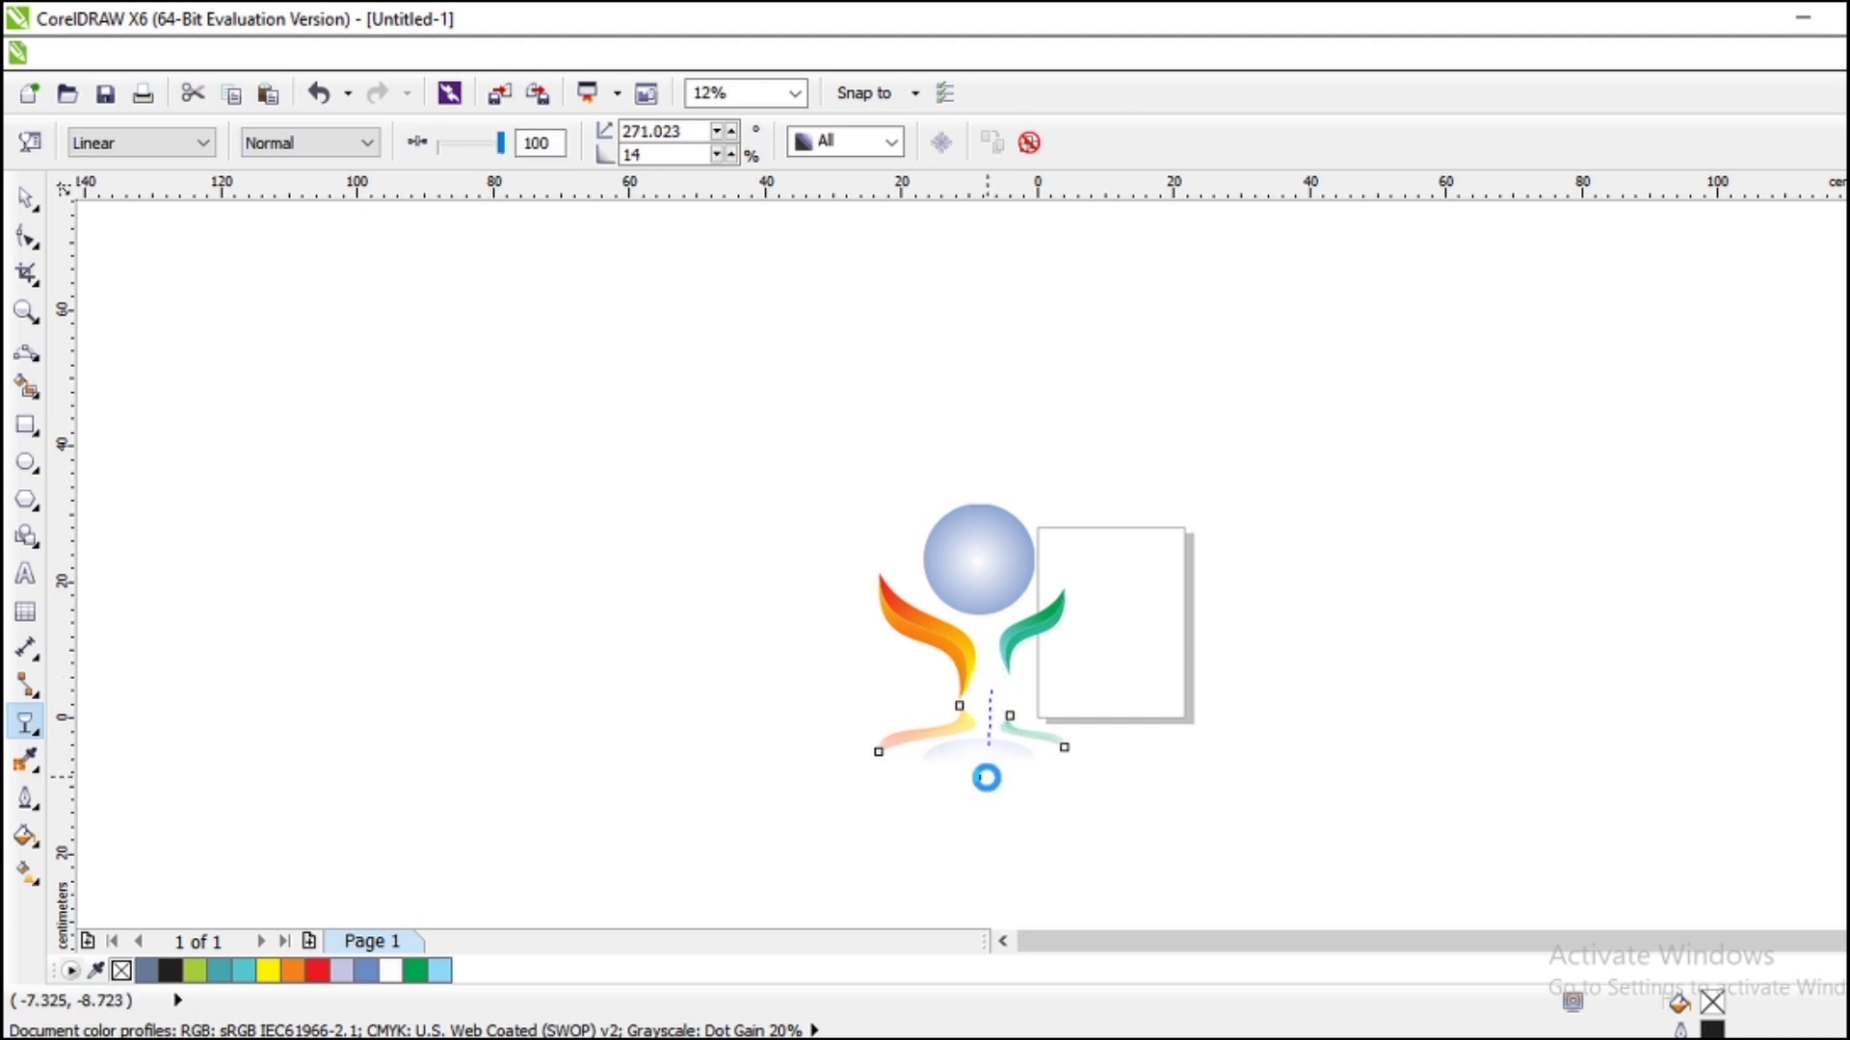
left_click(985, 775)
left_click_drag(982, 757, 994, 753)
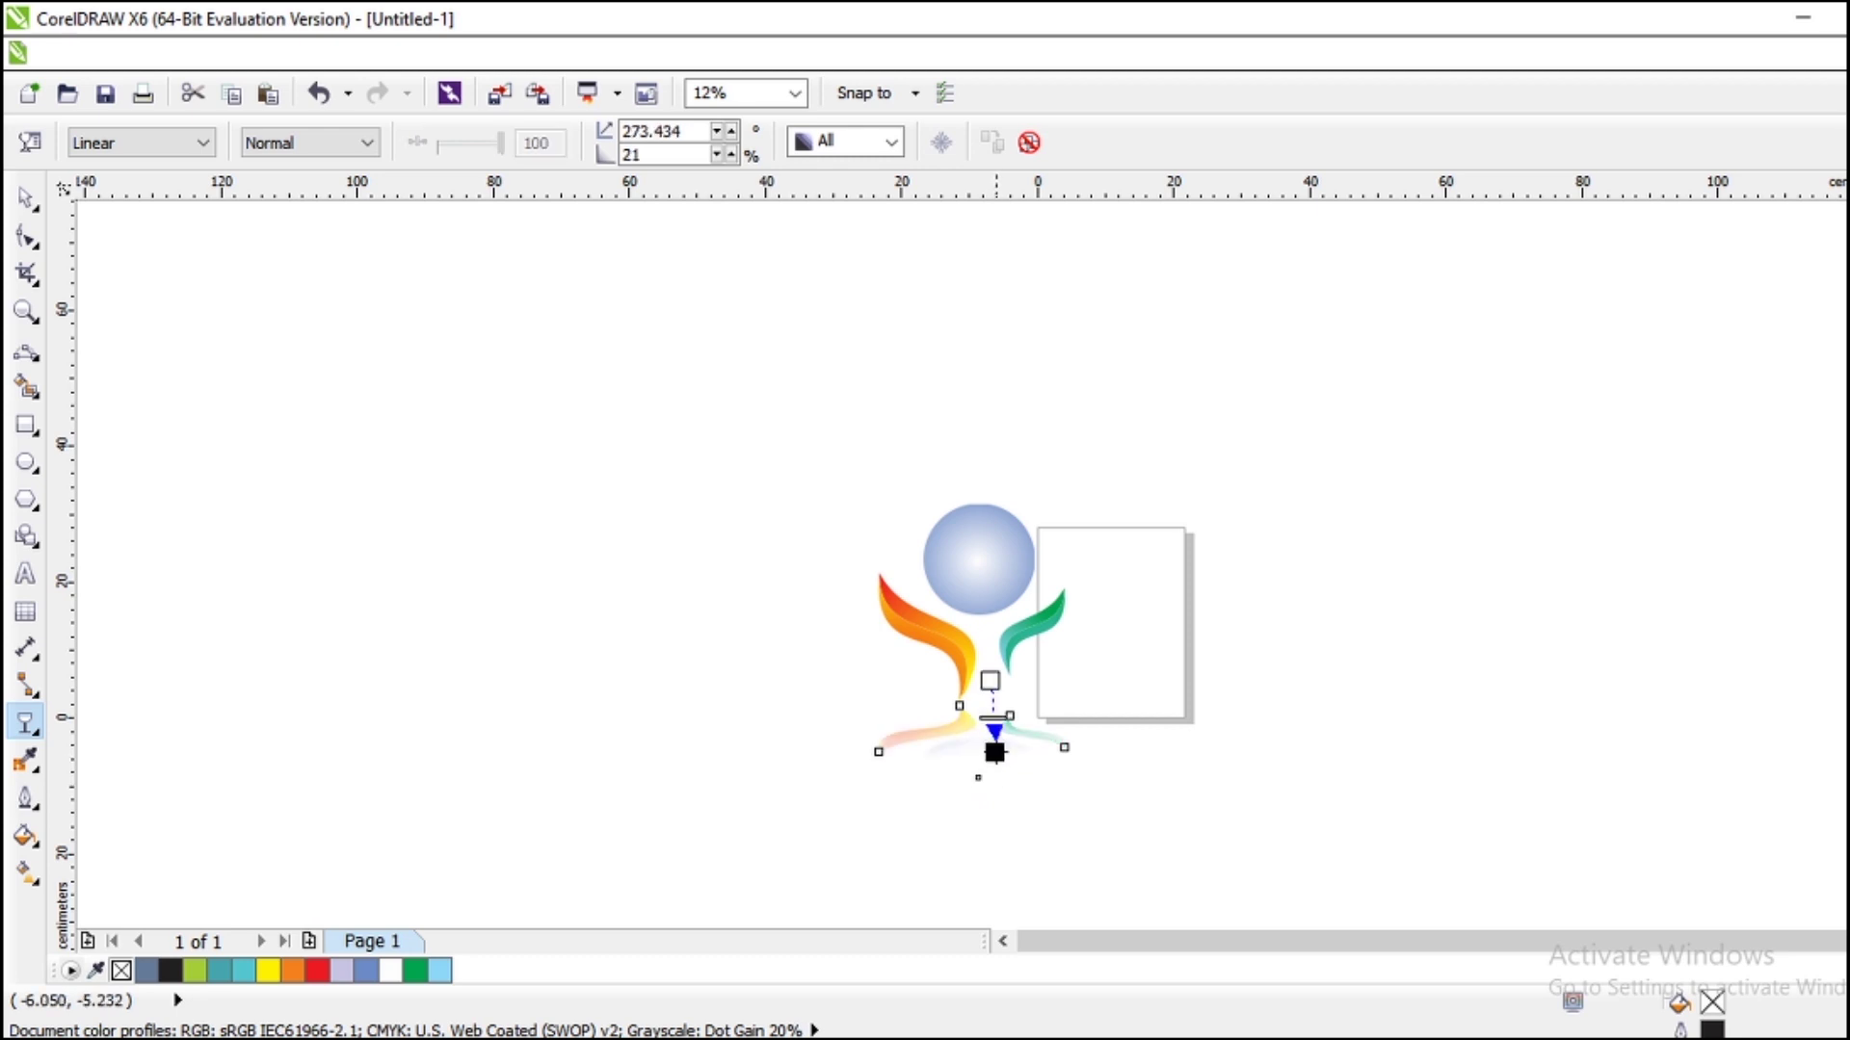
Straighten the reflection's transparency to 270° with a 5% edge pad and move its midpoint down to the arrow's end.
scroll(995, 753, "up", 2)
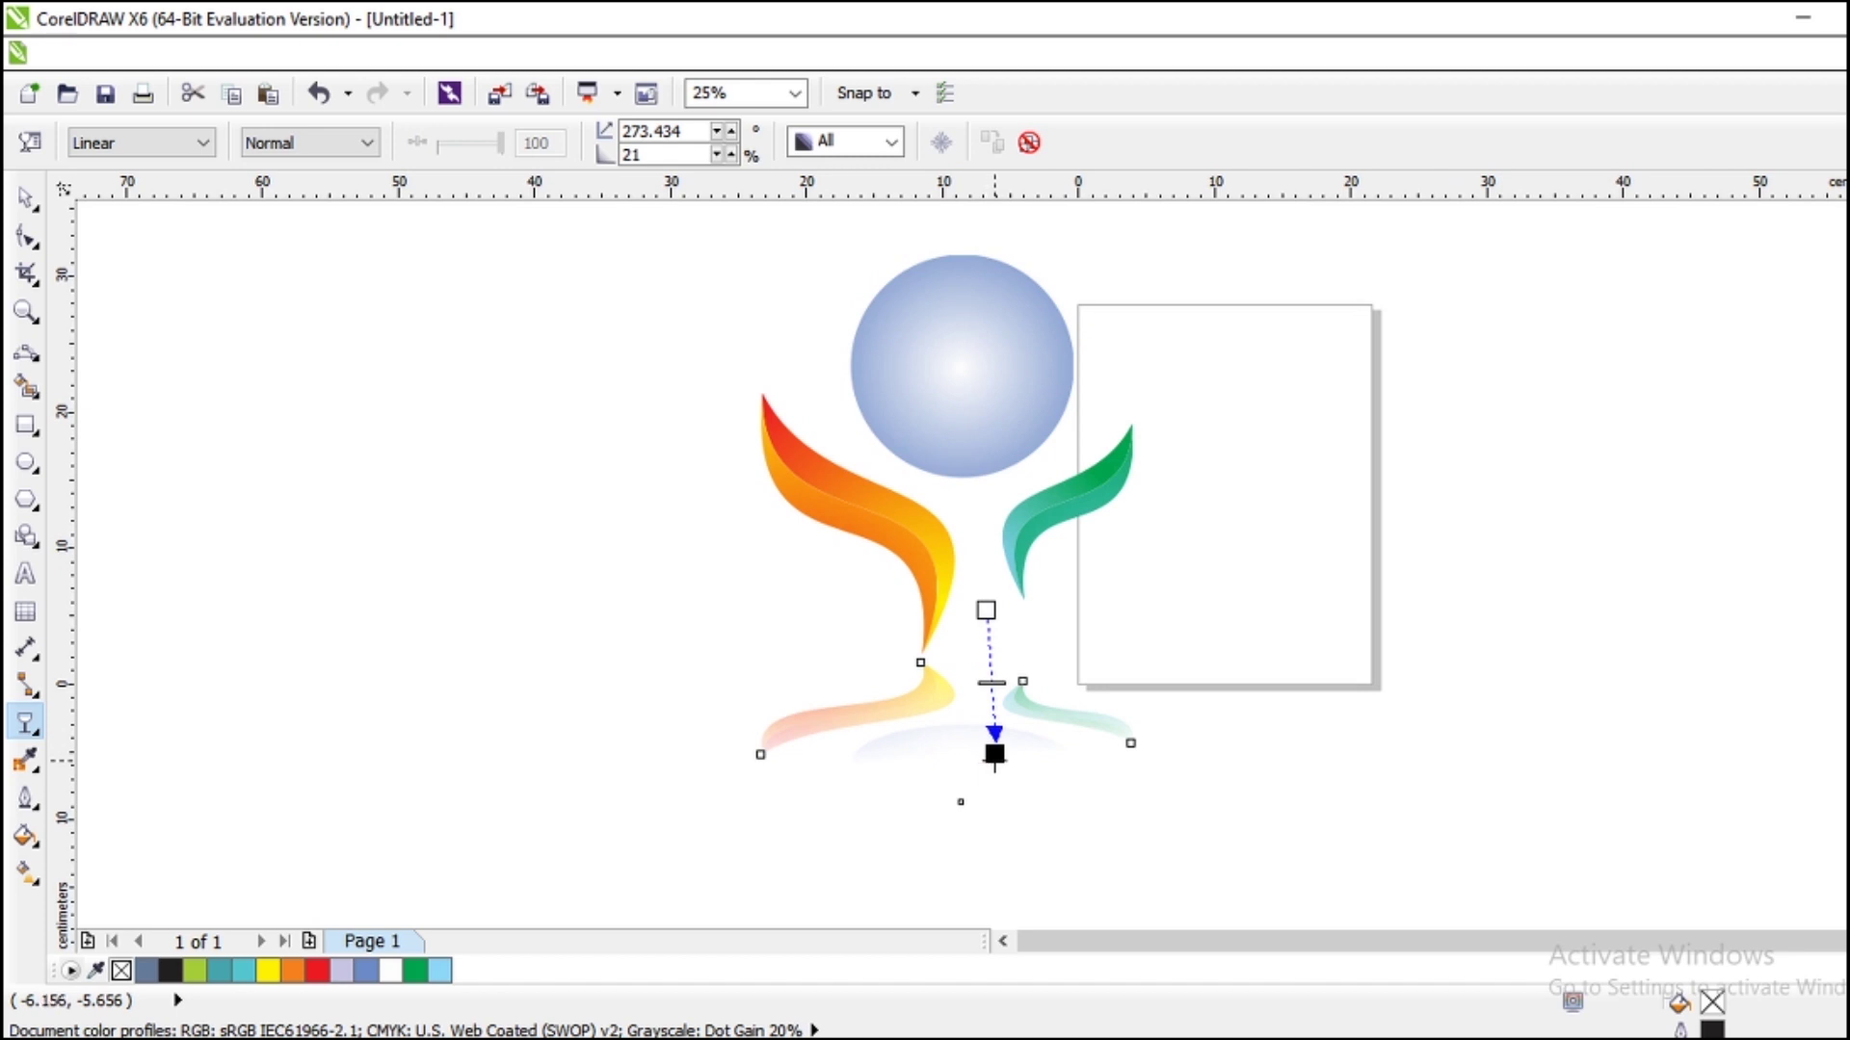
left_click_drag(994, 753, 986, 790)
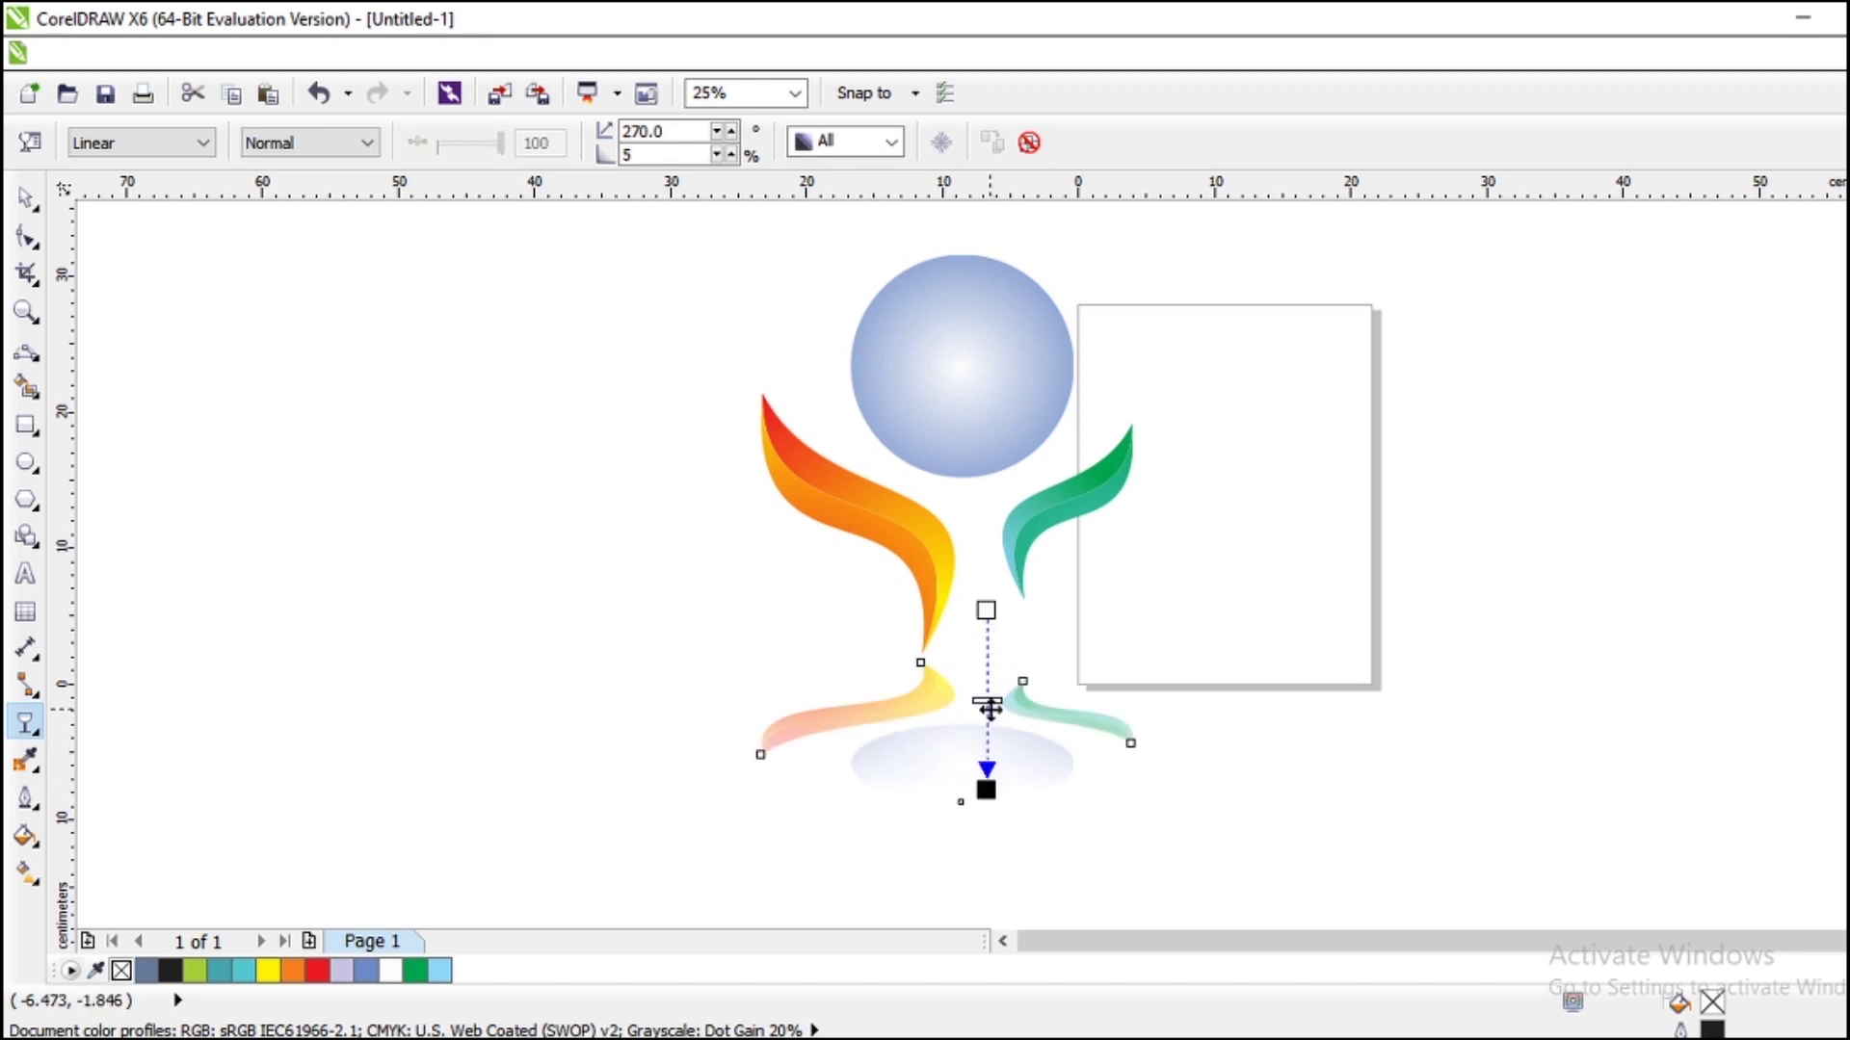
left_click_drag(989, 700, 990, 730)
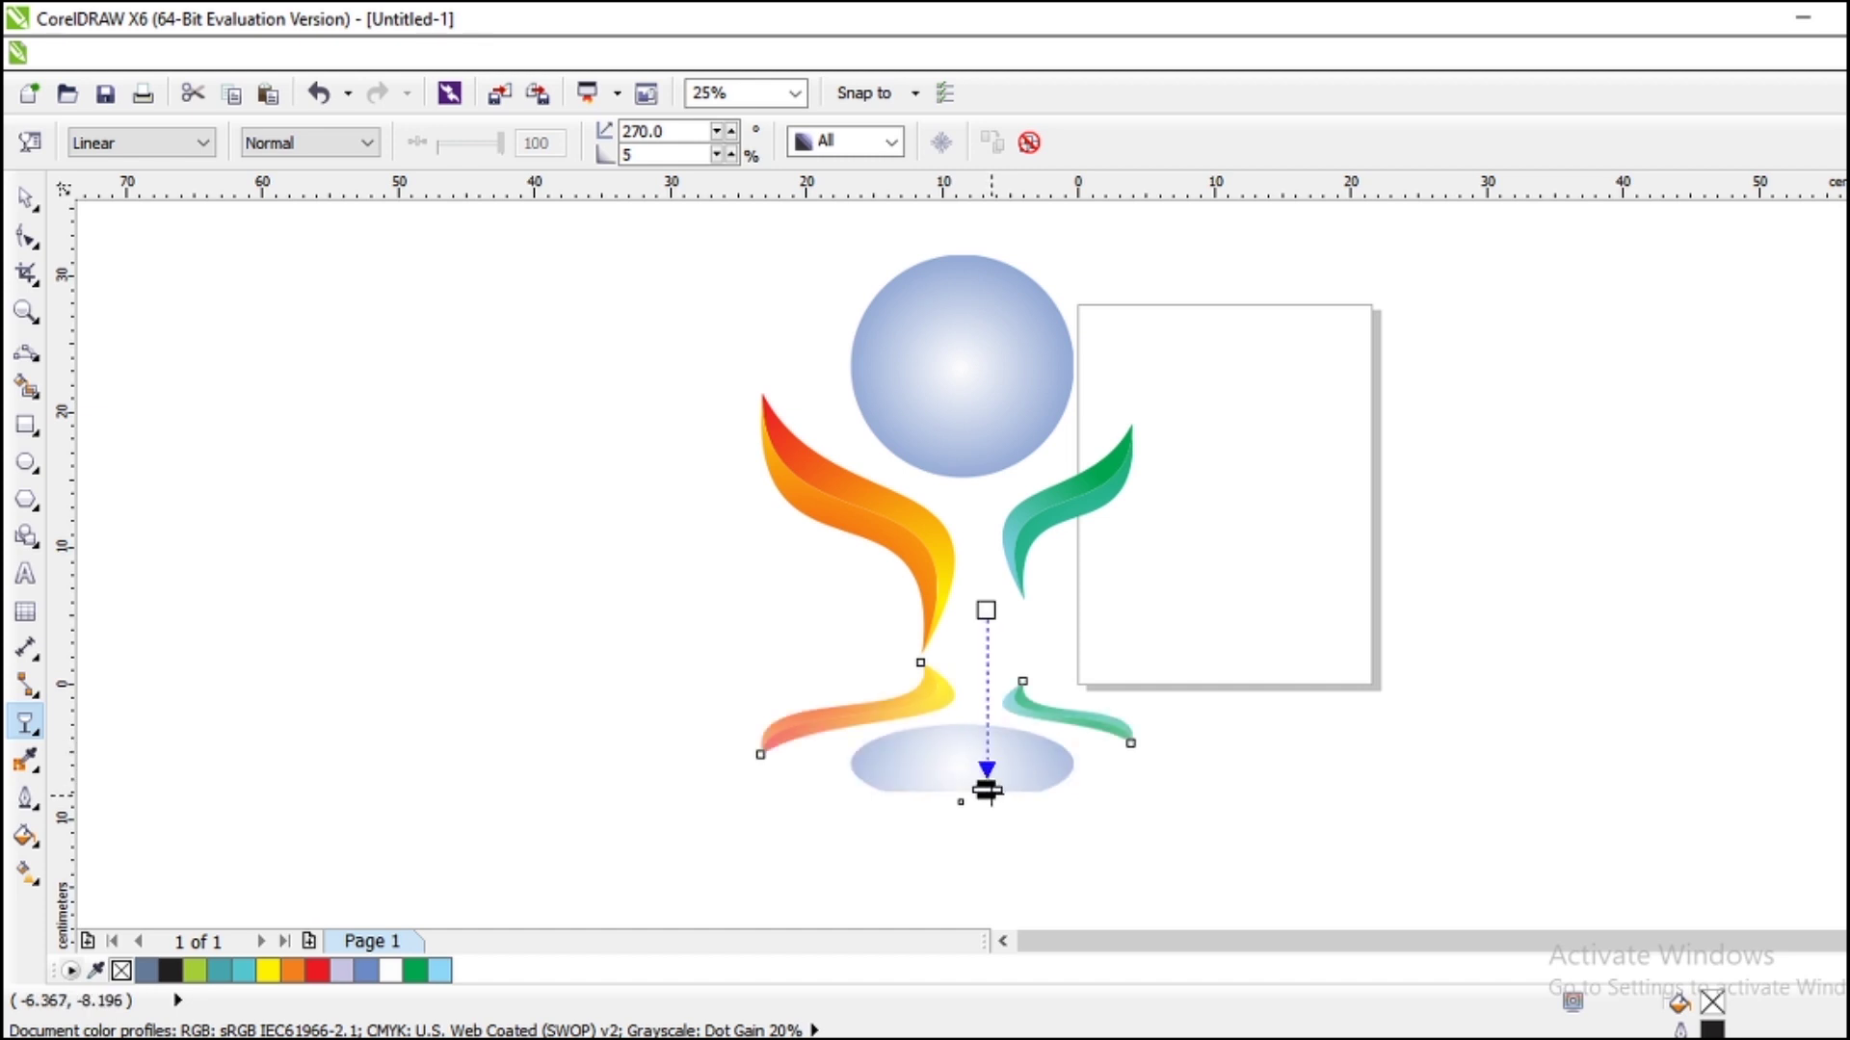
left_click(996, 703)
left_click(979, 742)
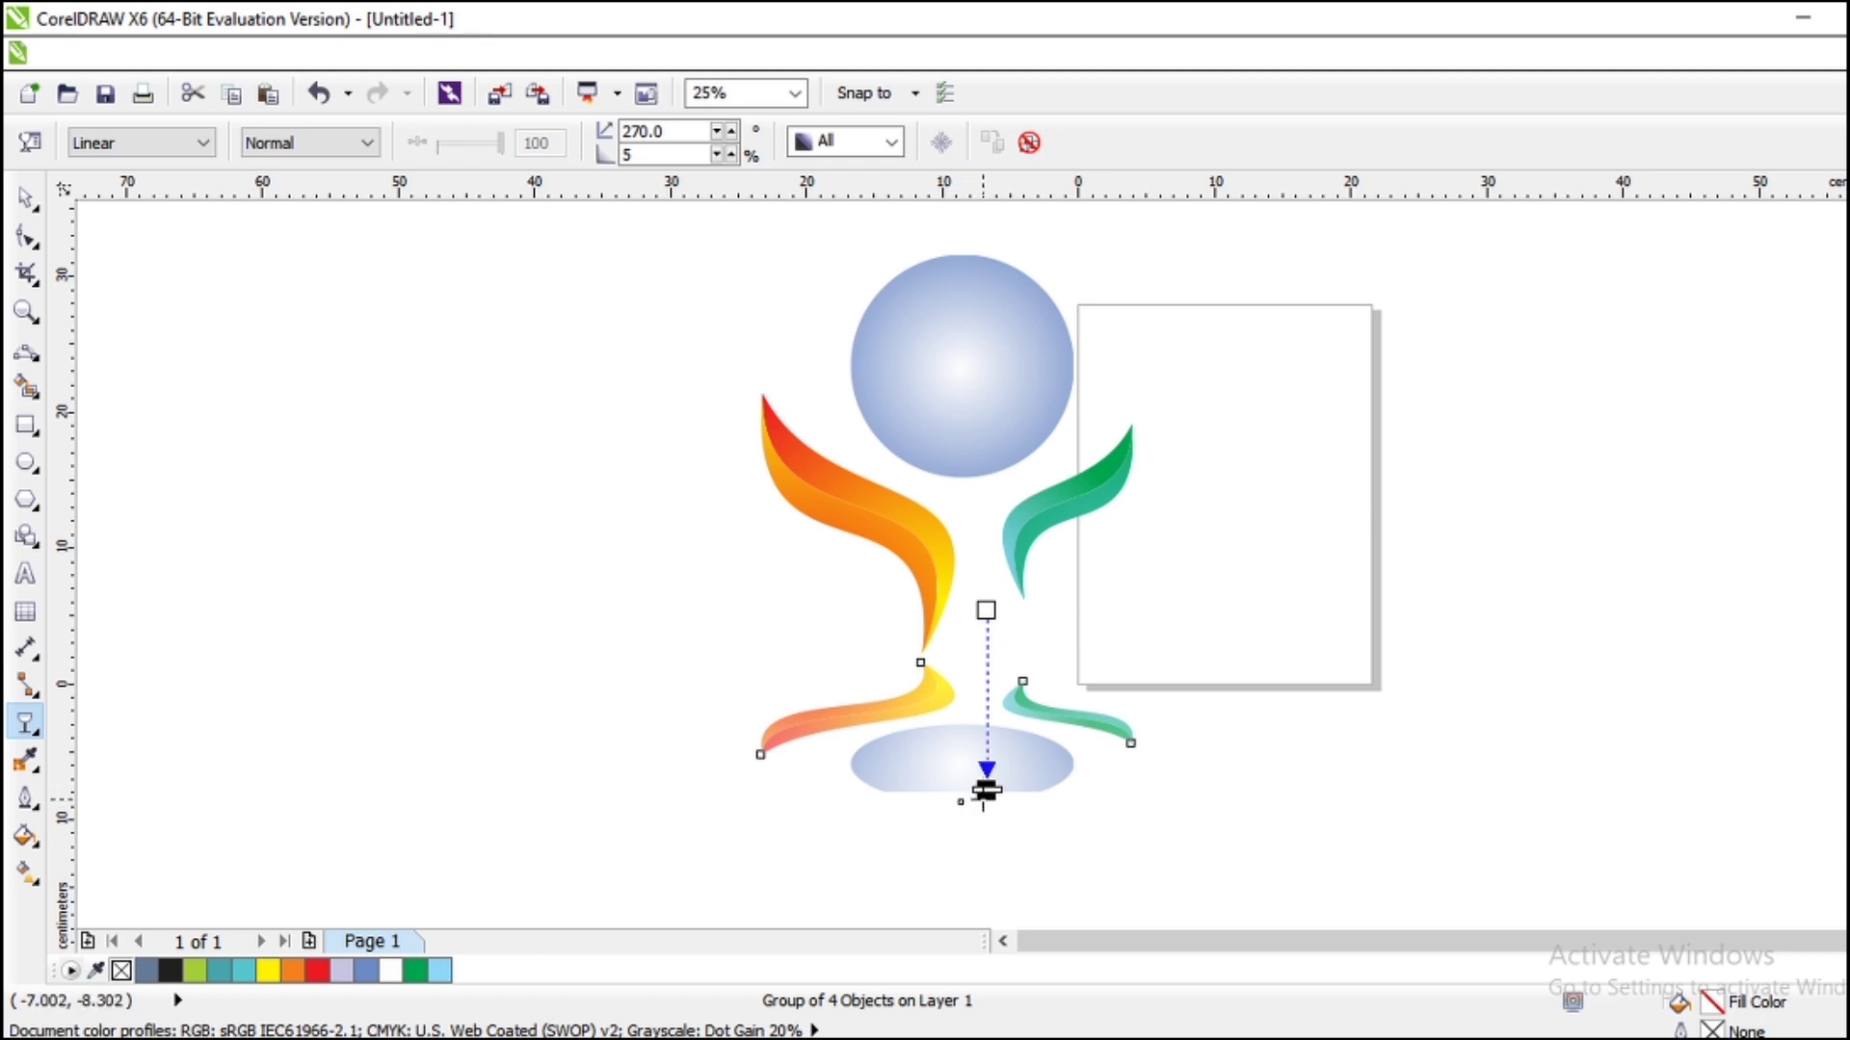
Redraw the reflection's linear transparency running downward at 270° with a 9% edge pad, with its midpoint slightly below the middle.
left_click_drag(981, 801, 981, 745)
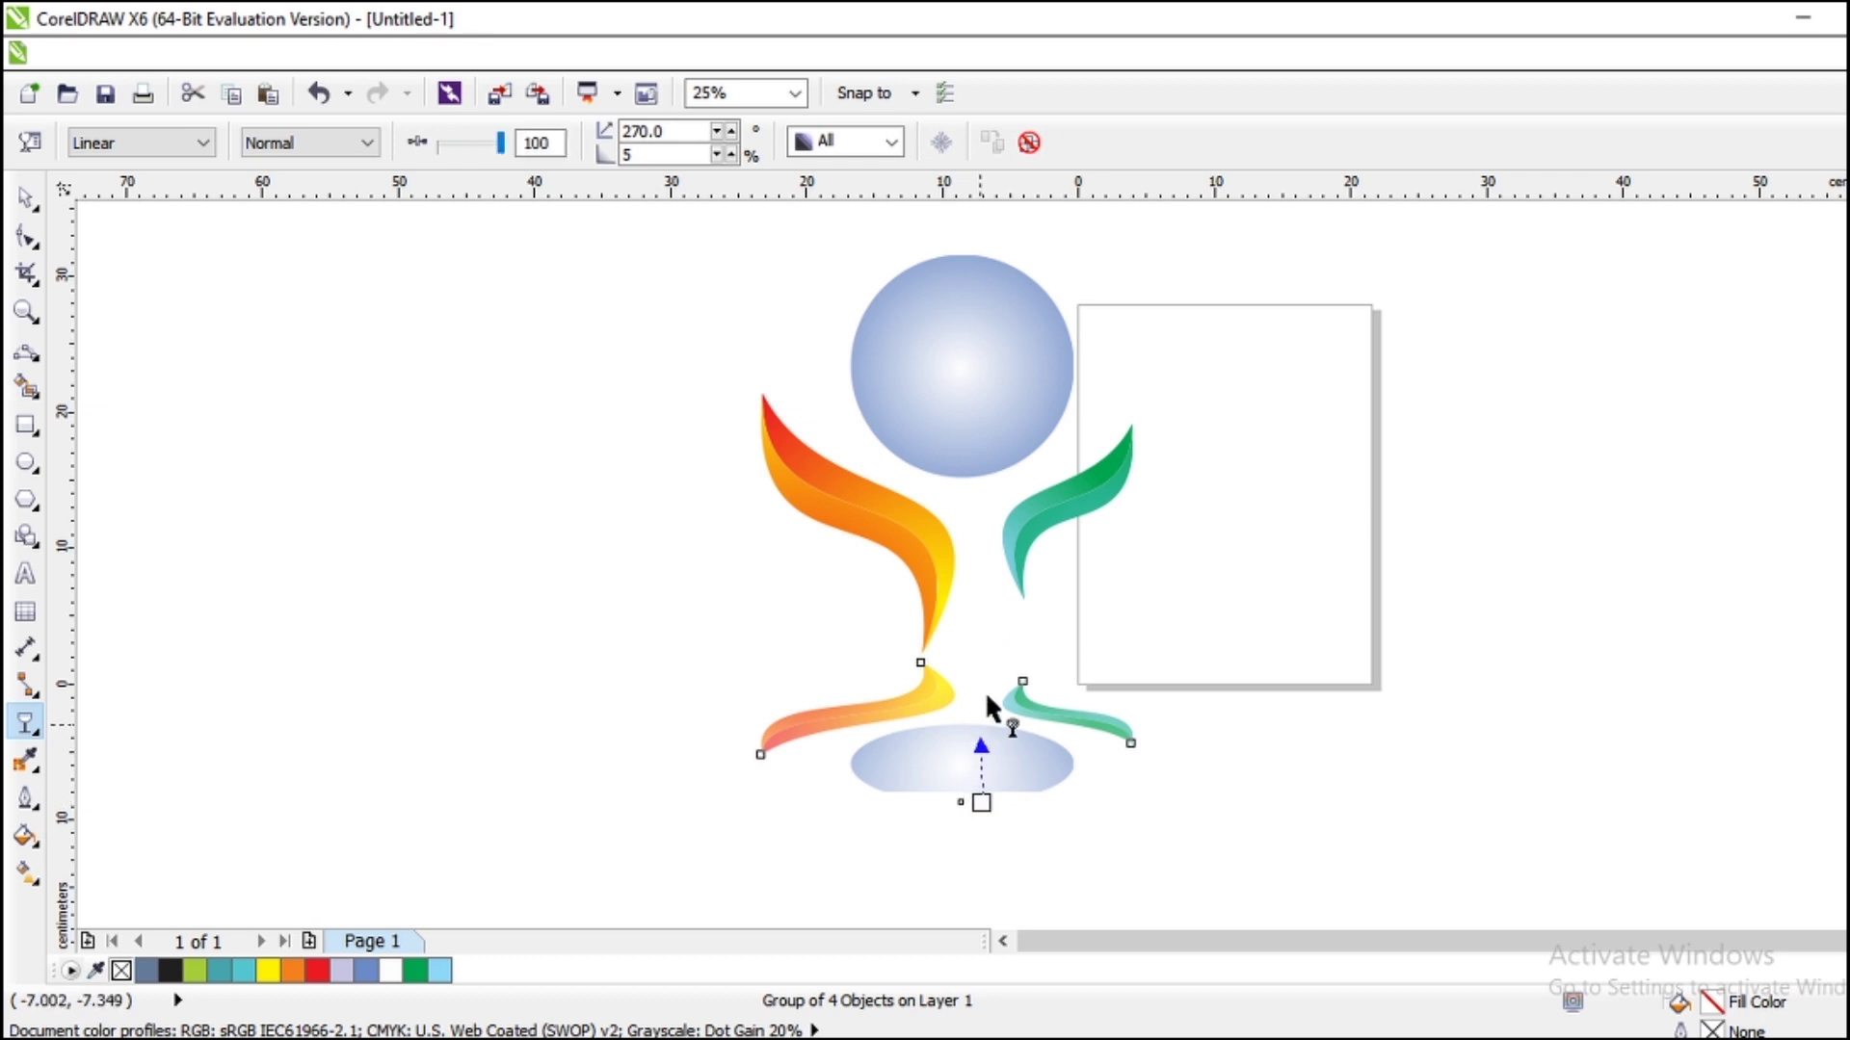
left_click_drag(984, 667, 981, 693)
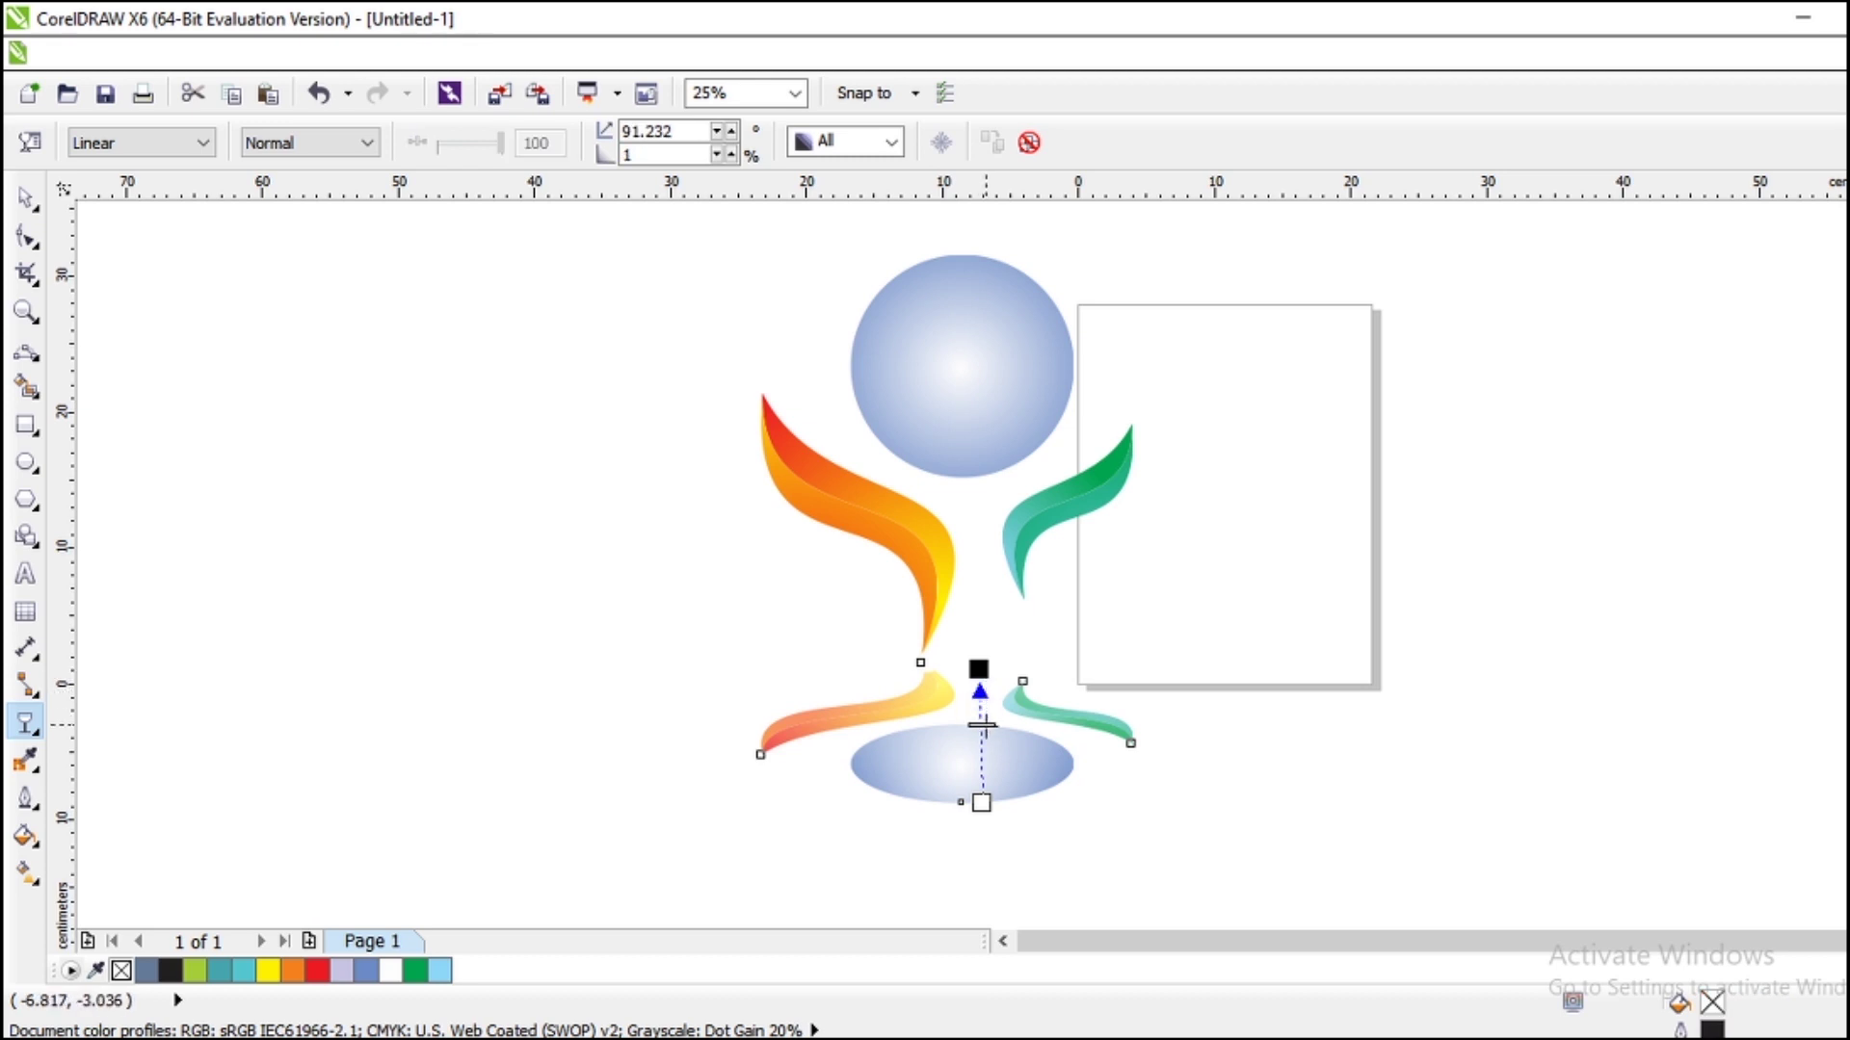
left_click_drag(981, 801, 985, 591)
left_click_drag(977, 670, 984, 781)
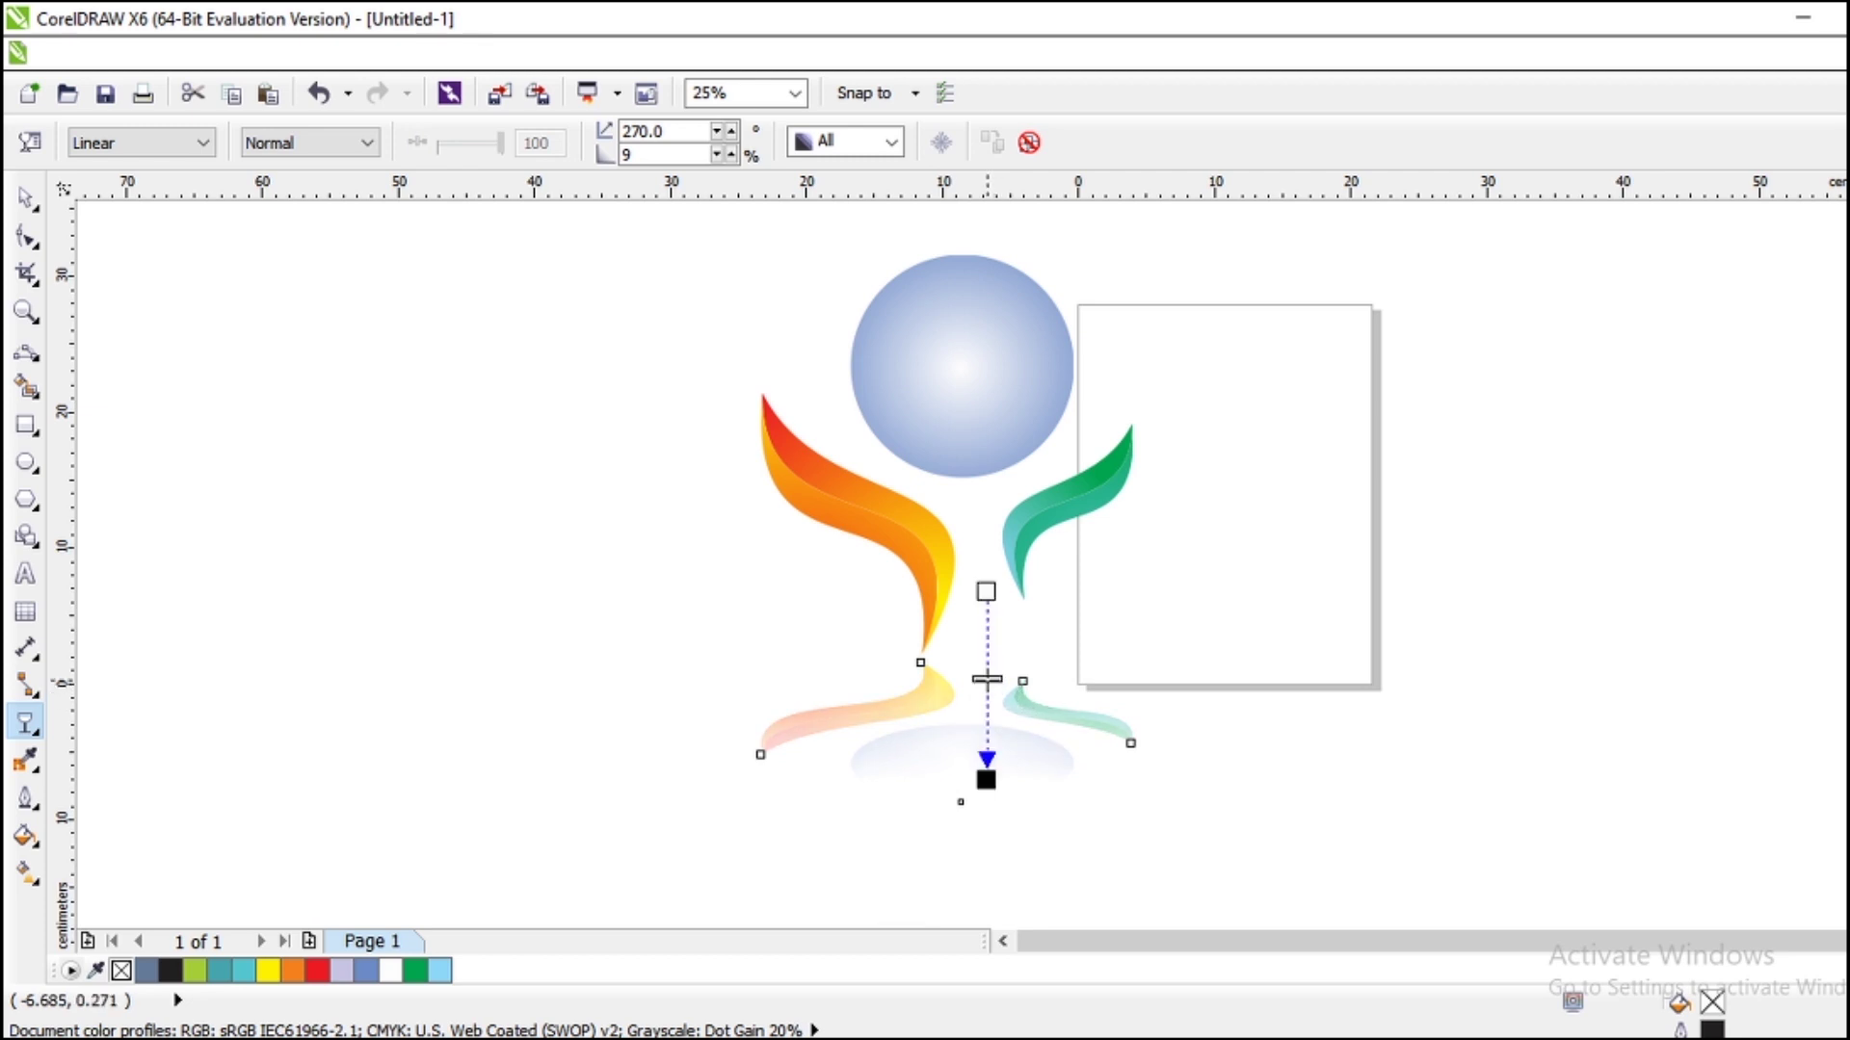
left_click_drag(988, 679, 992, 720)
scroll(1032, 723, "down", 1)
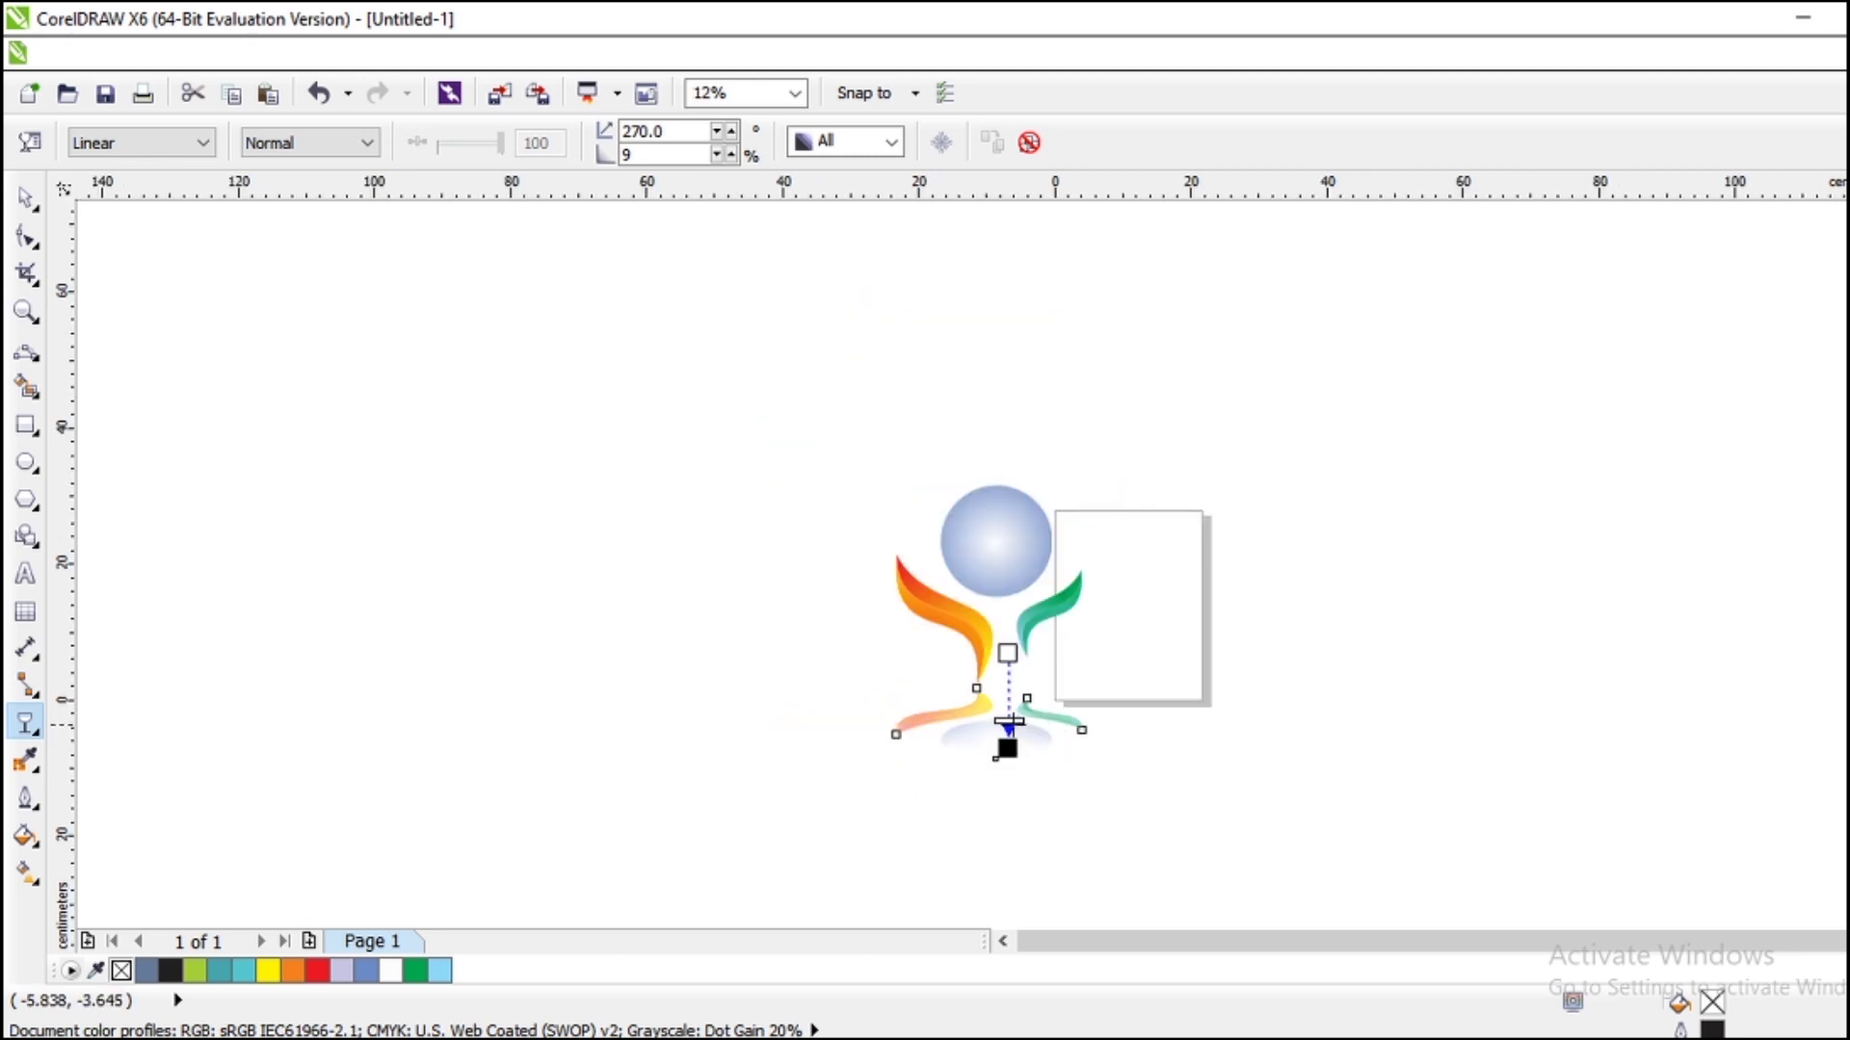
left_click_drag(1010, 719, 1009, 712)
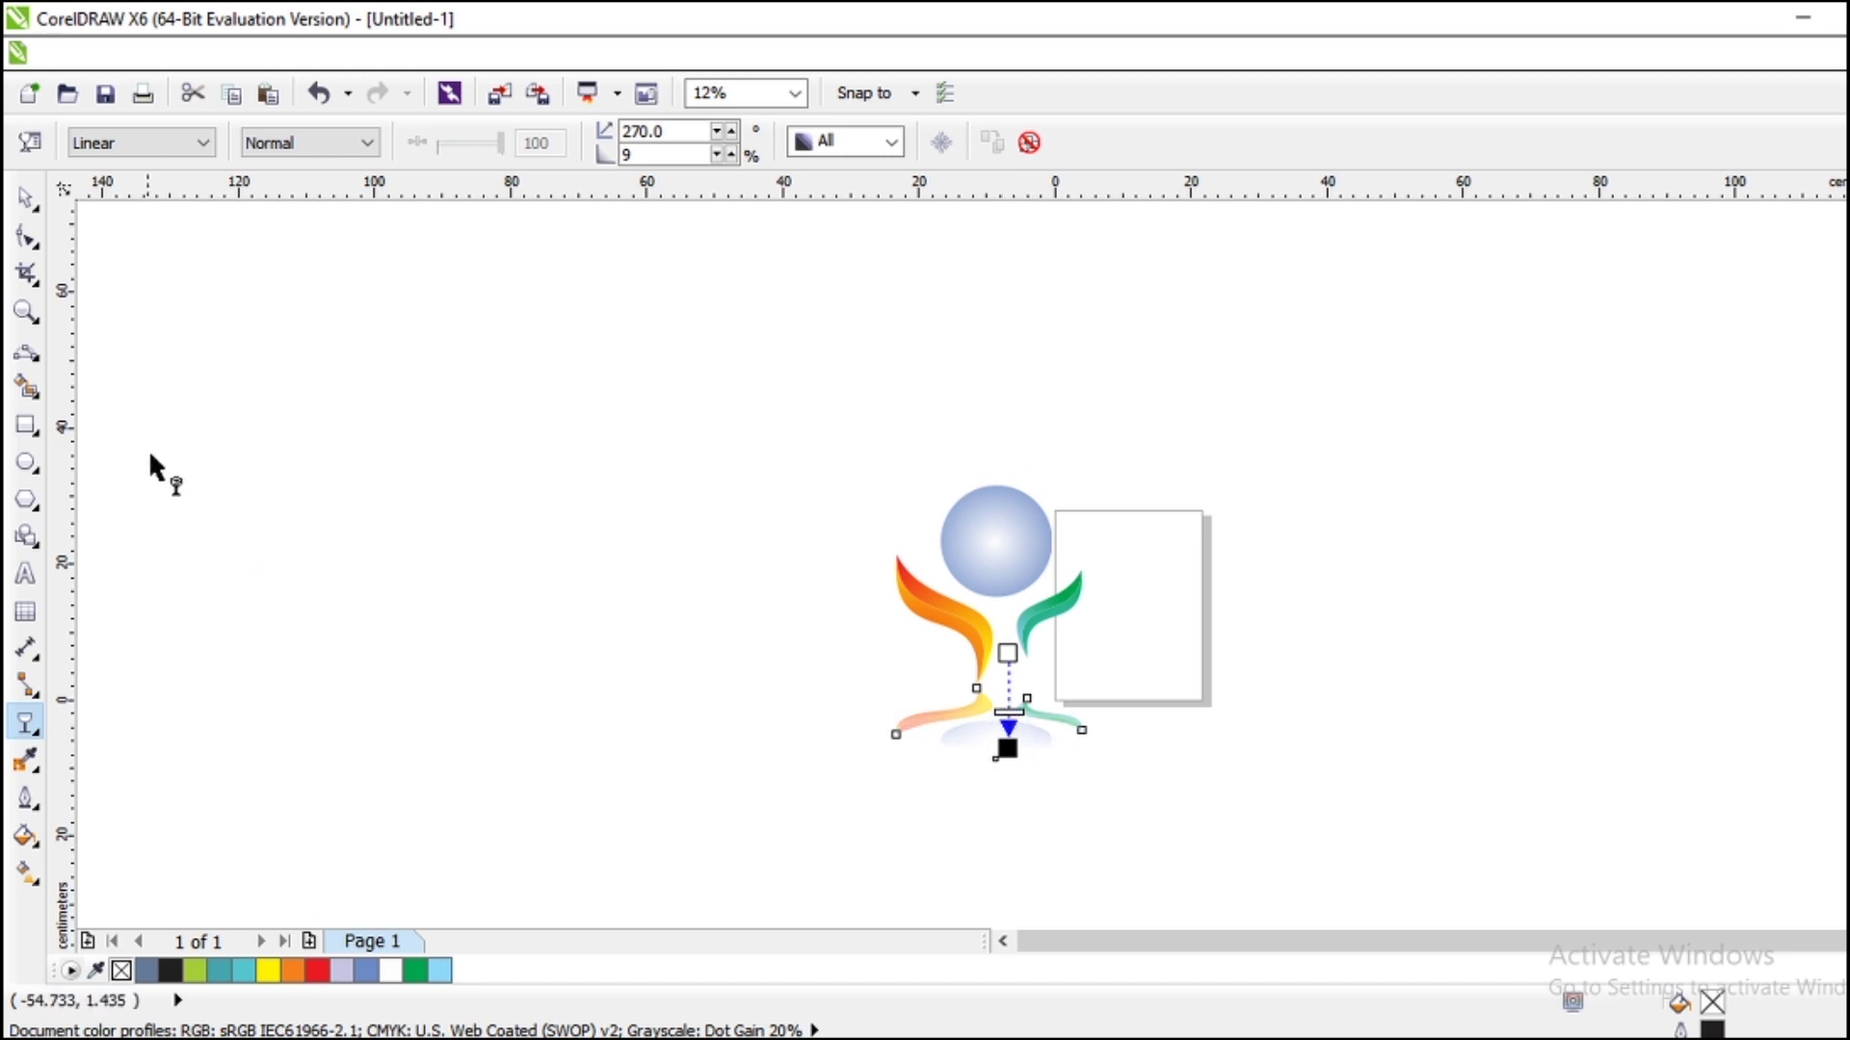
Group the logo and its faded reflection into one object and deselect it.
left_click(26, 197)
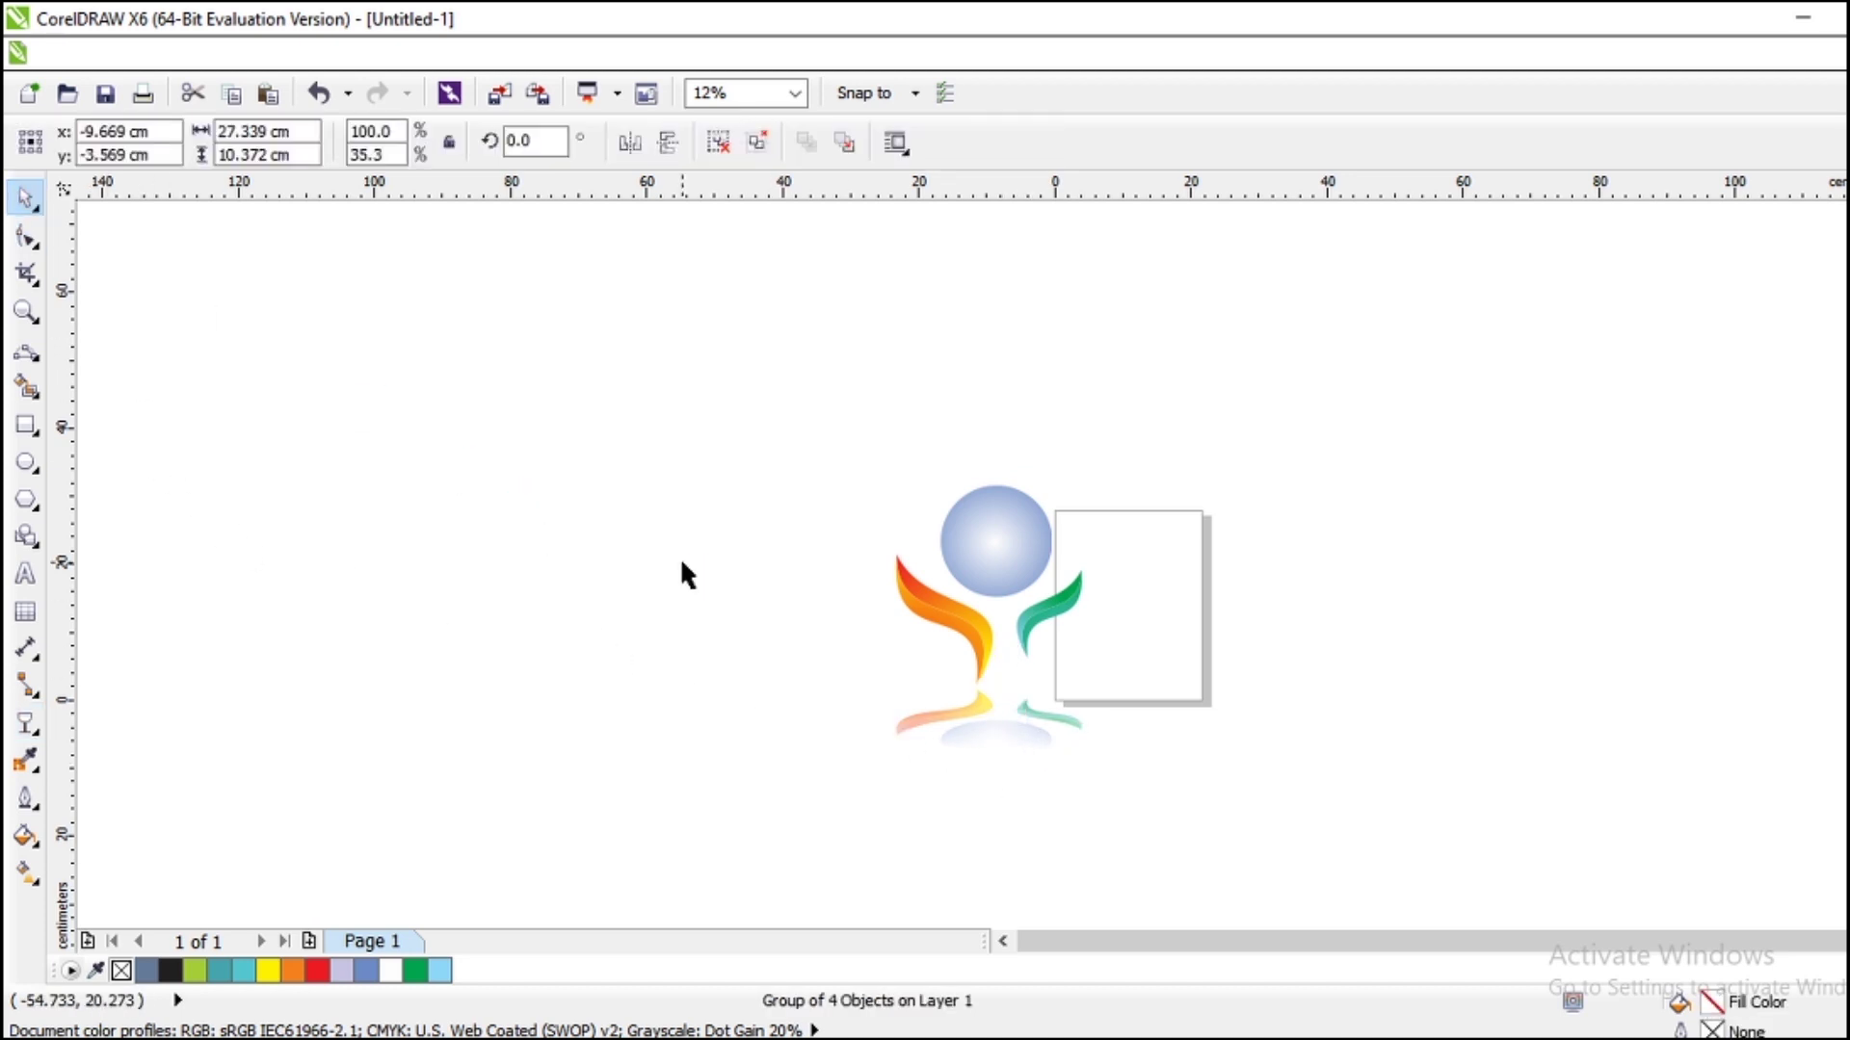
left_click(681, 562)
left_click_drag(745, 451, 1247, 876)
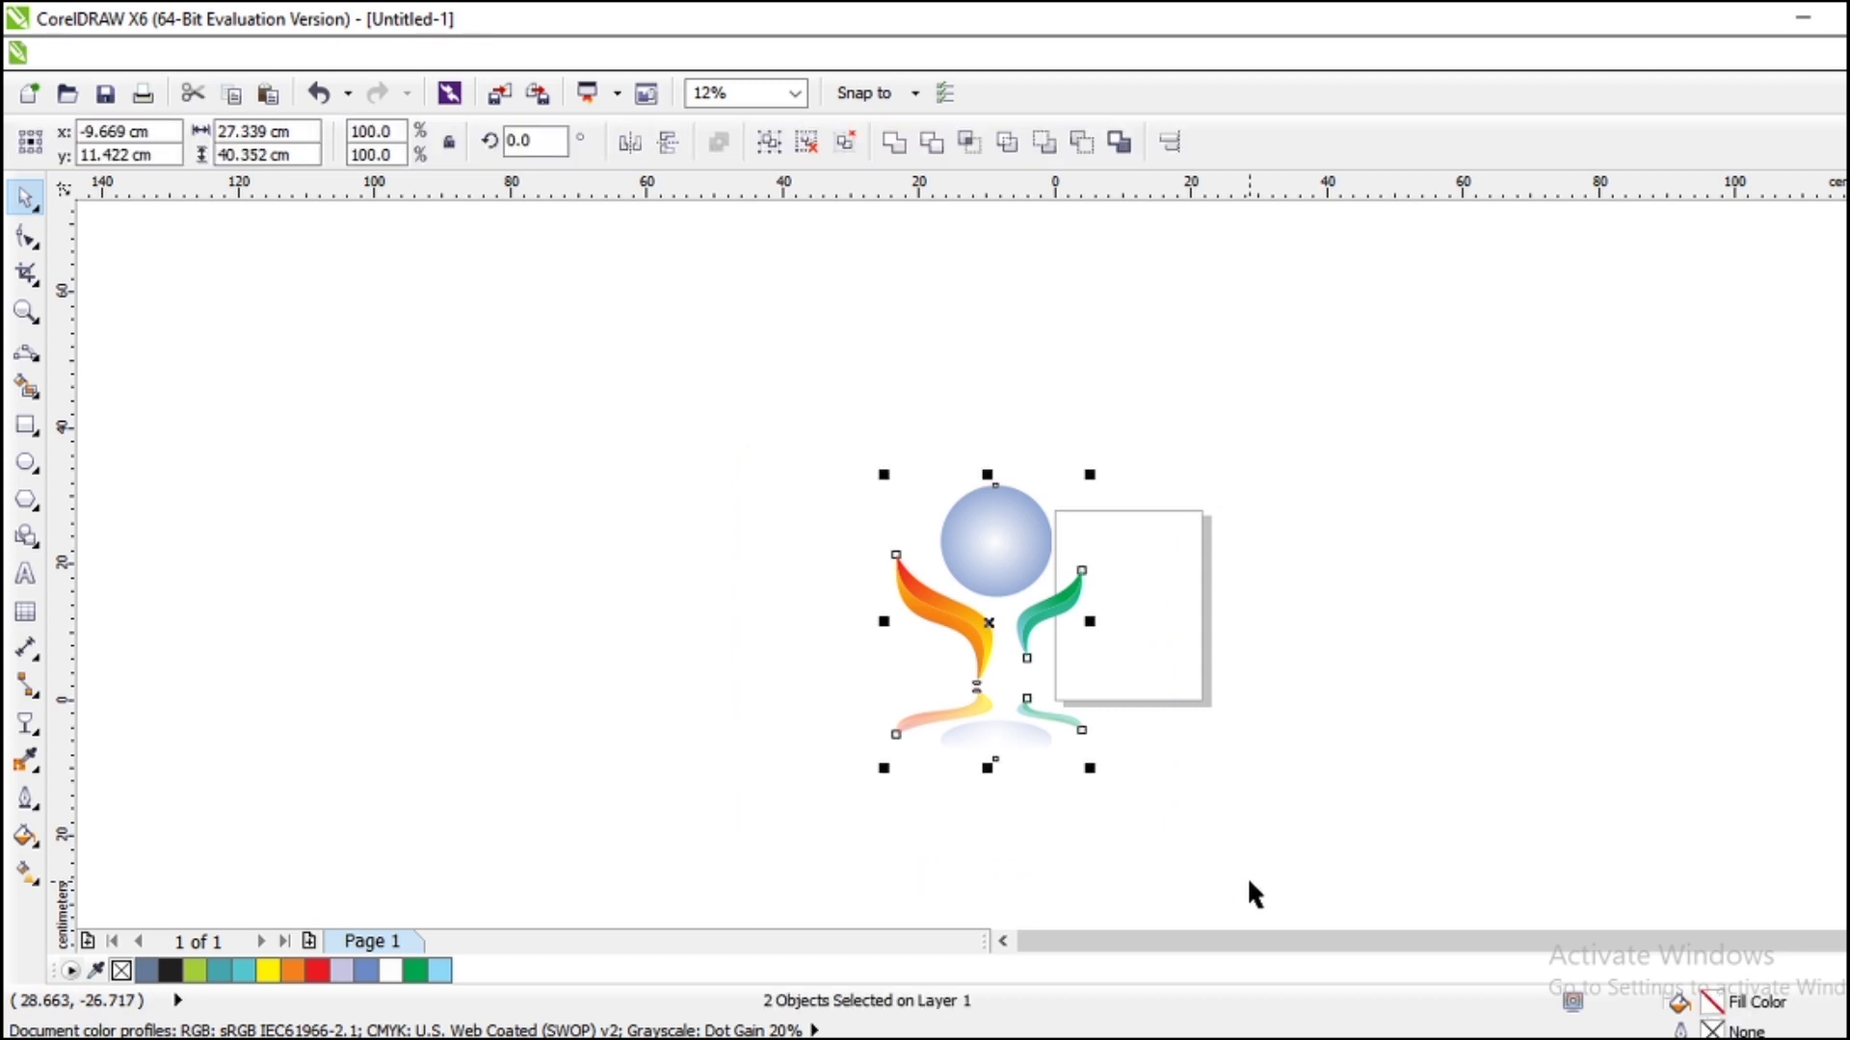
key("ctrl+g")
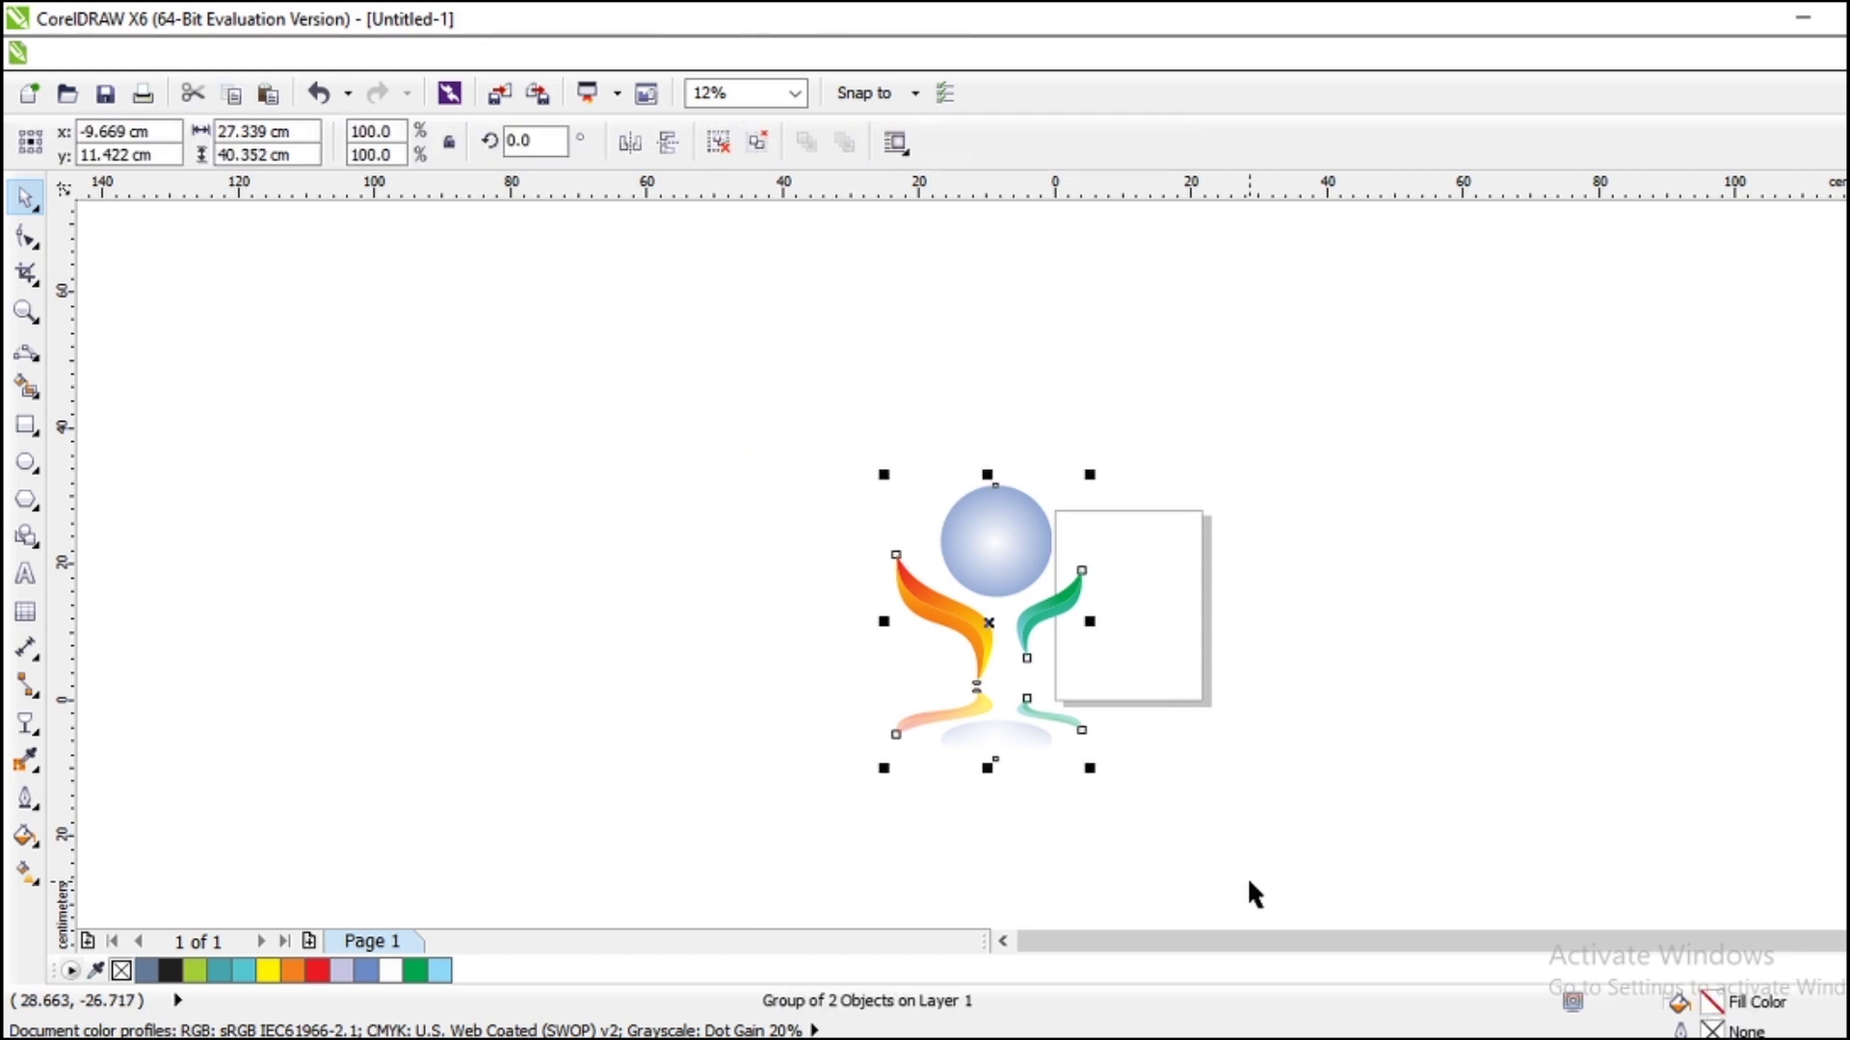
left_click(1137, 481)
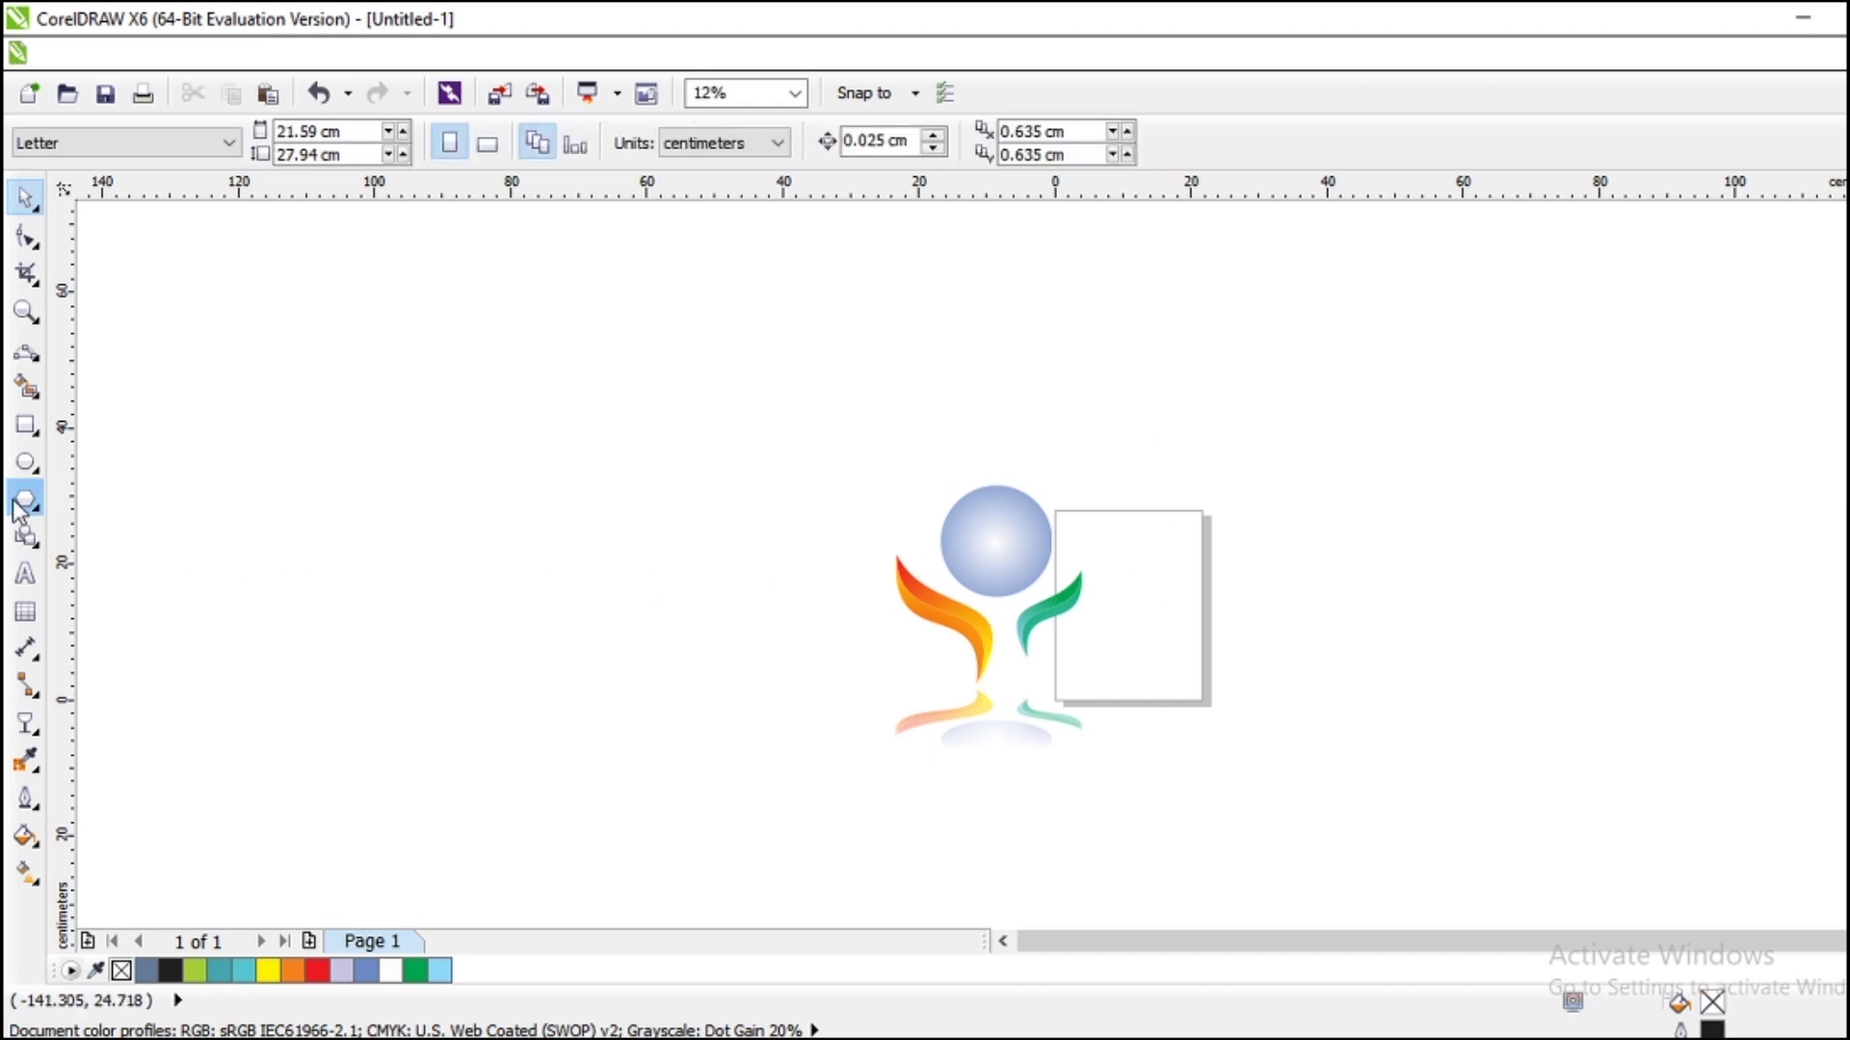
Draw a rectangle about 68.2 × 50.8 cm in the empty area left of the logo and fill it with cyan (C:100).
left_click(29, 428)
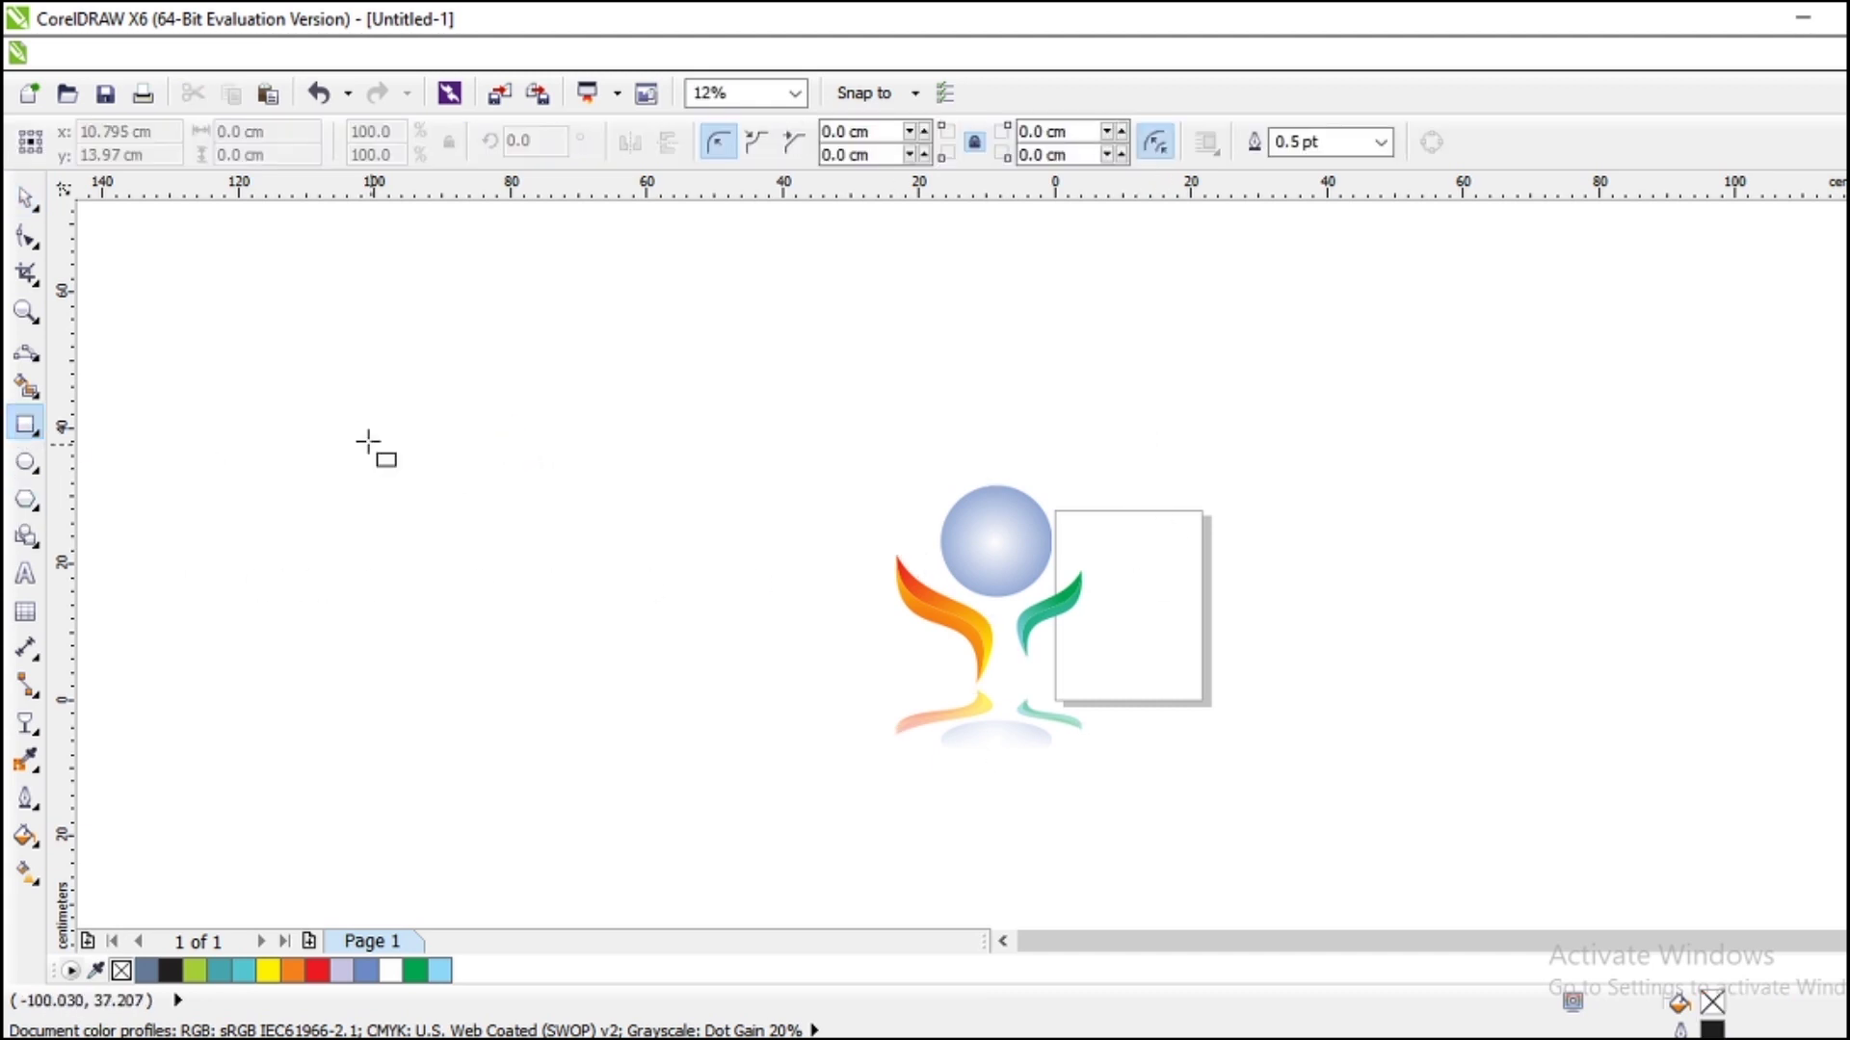
left_click_drag(354, 420, 820, 767)
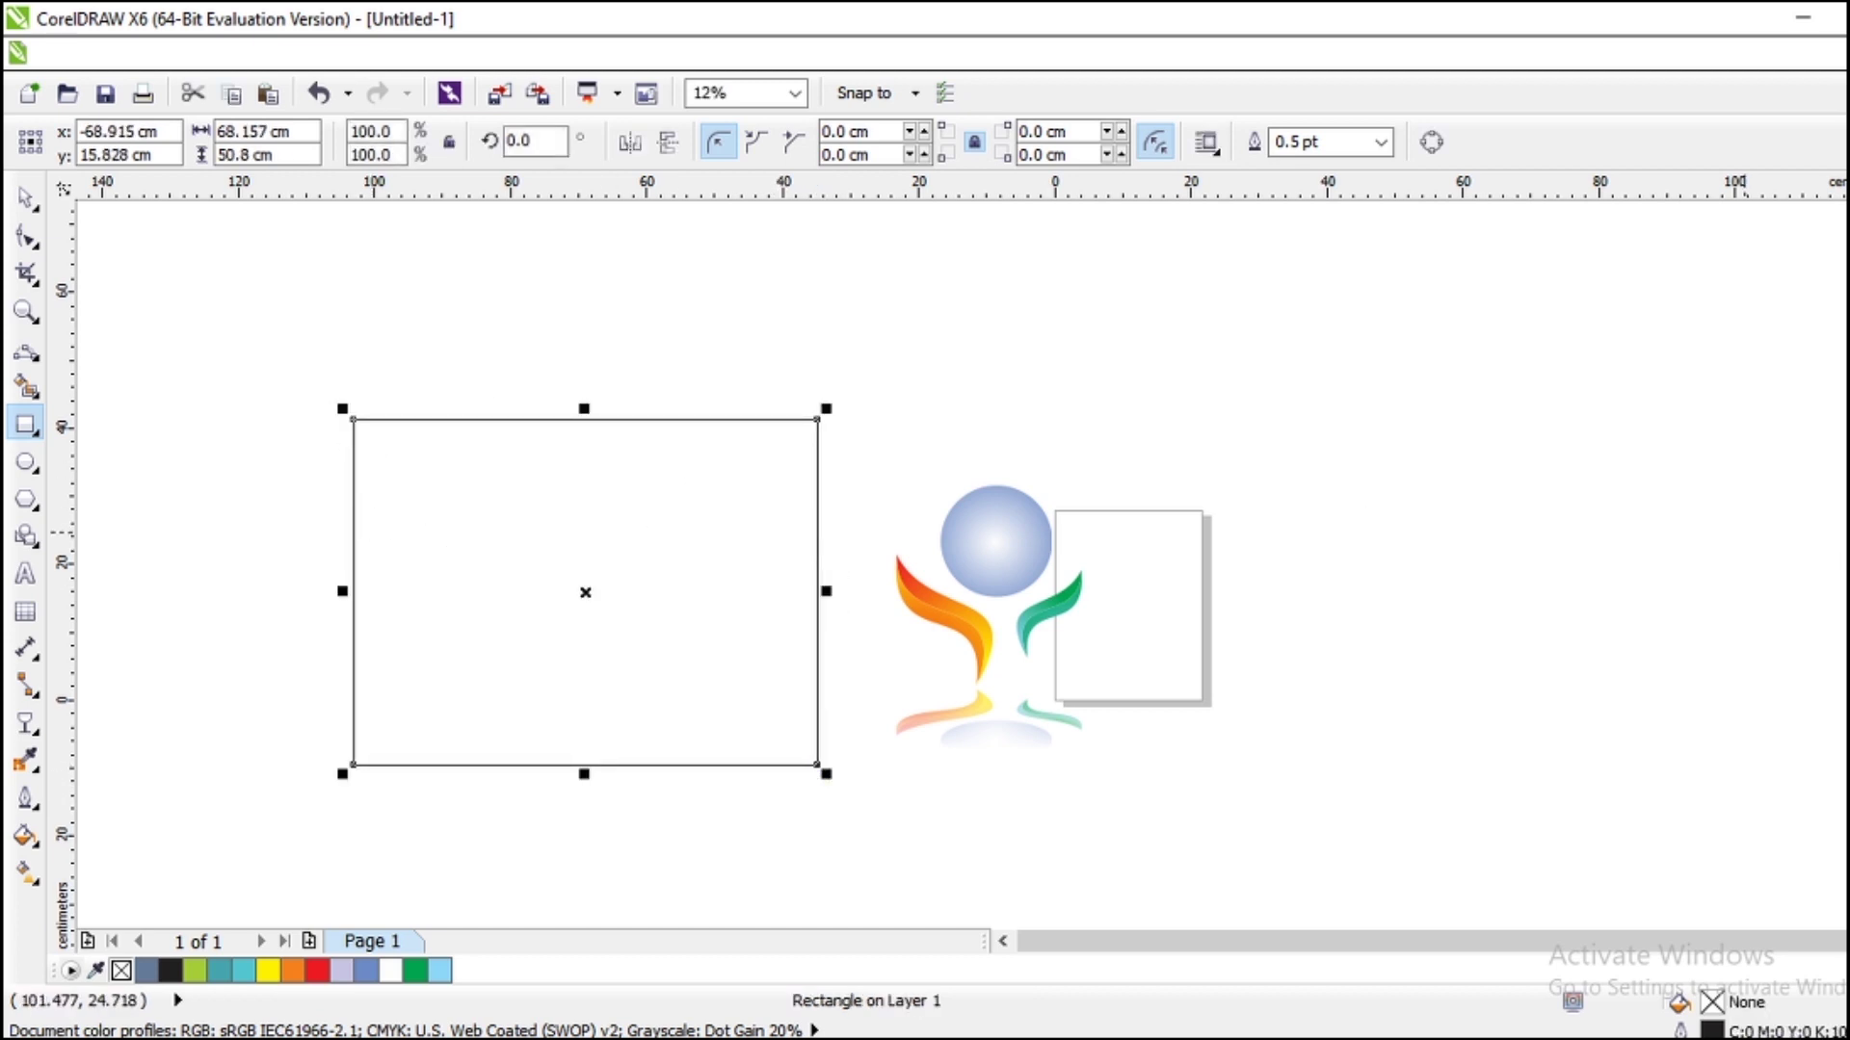
left_click(1847, 949)
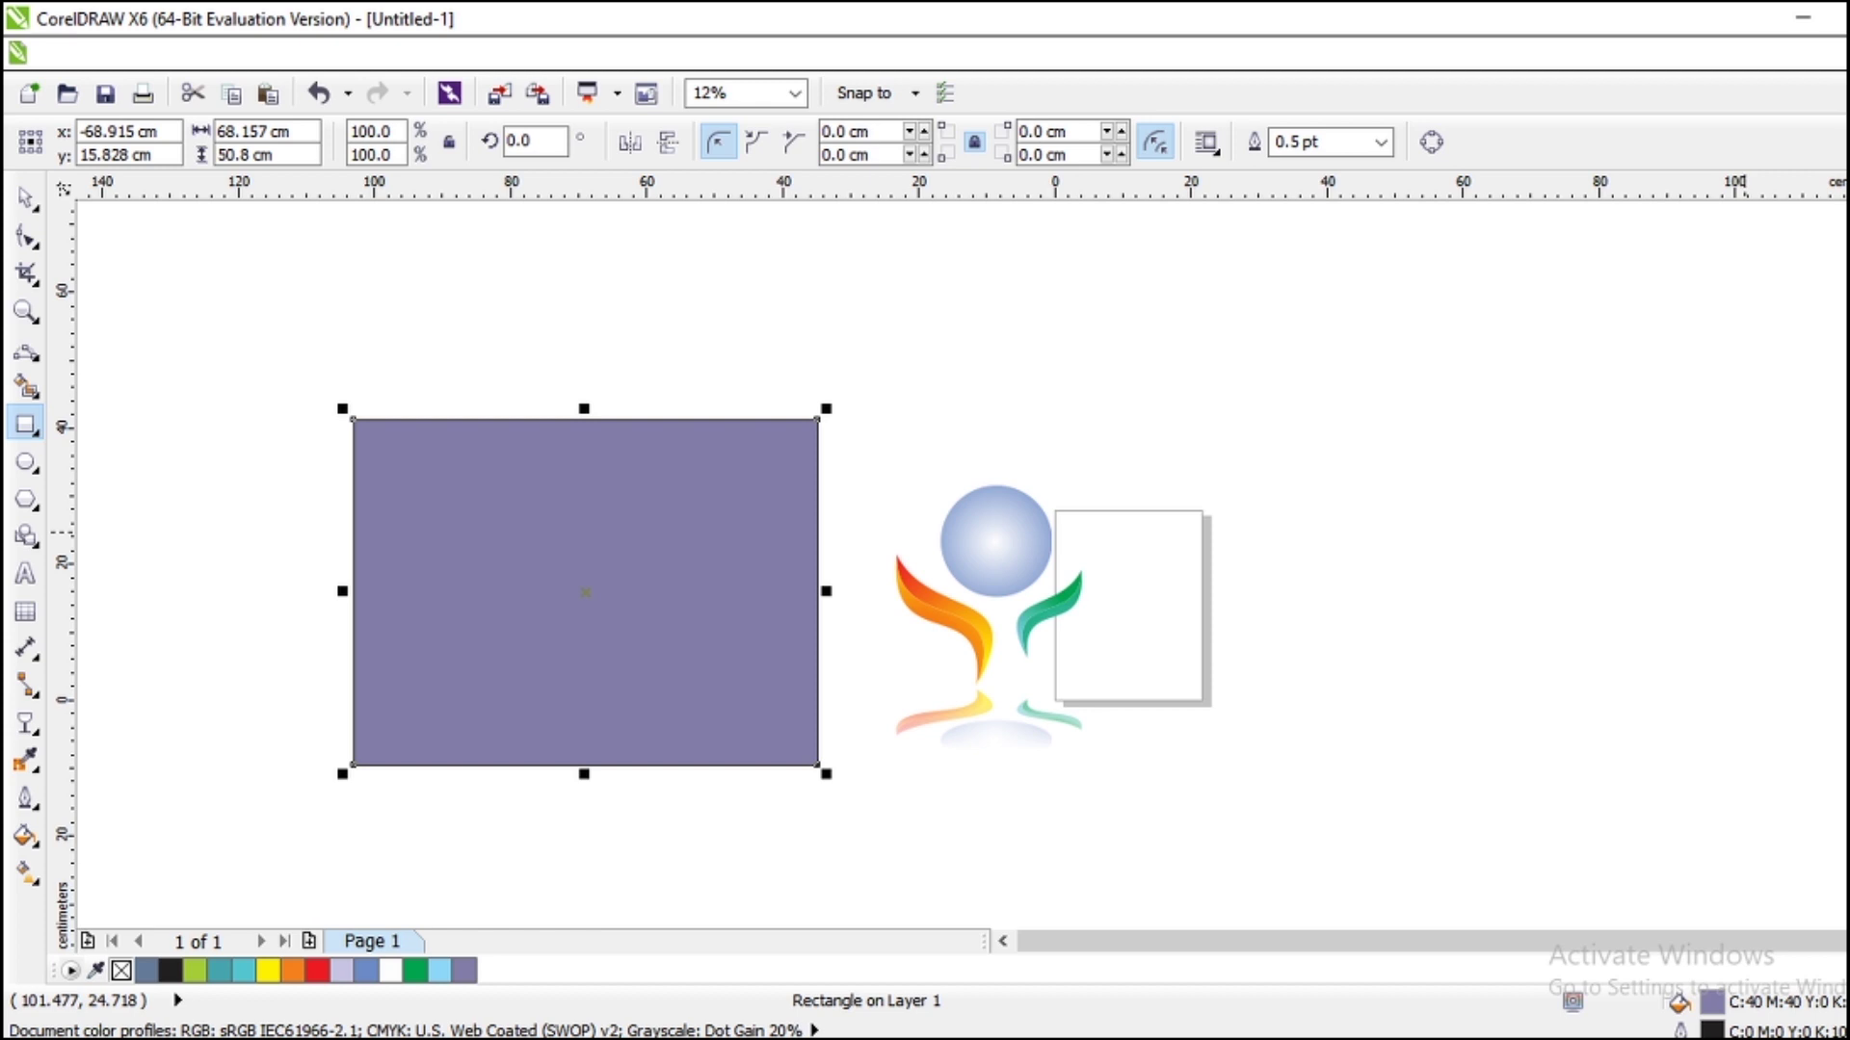
left_click(1847, 533)
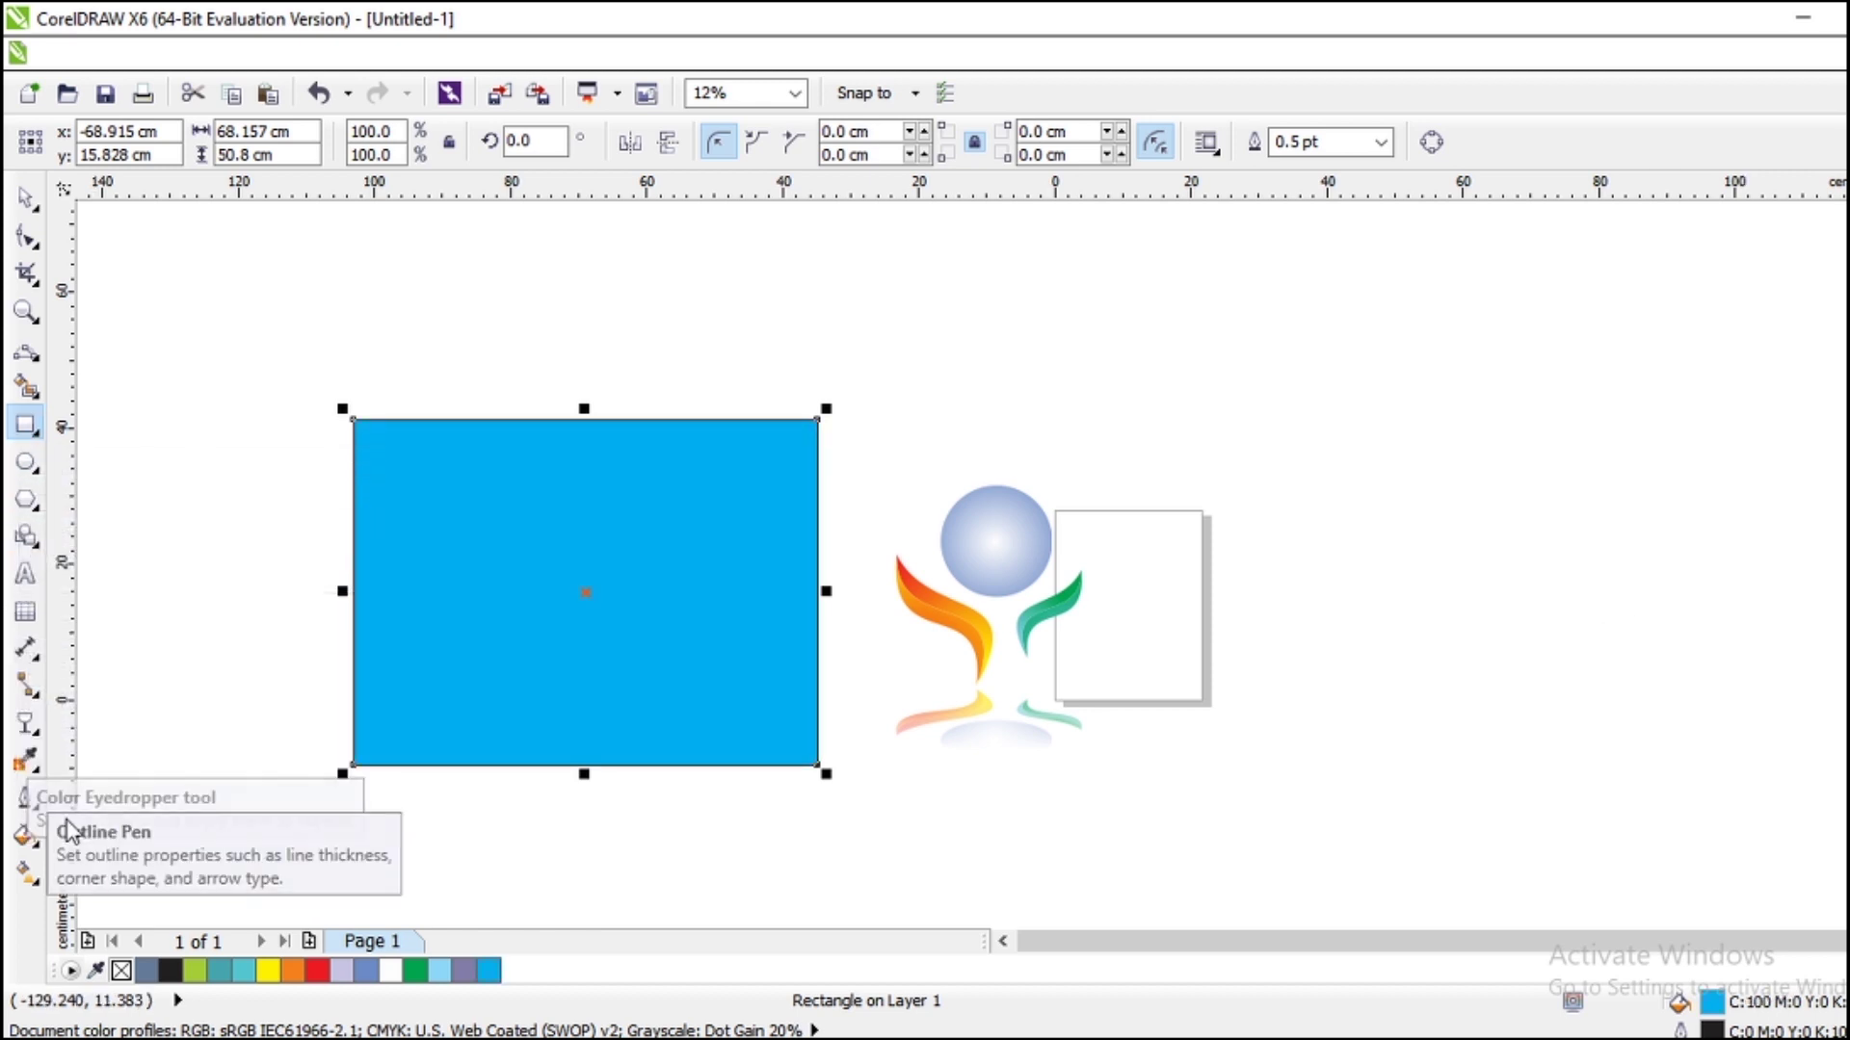
Give the rectangle a radial two-color fountain fill from cyan to white.
left_click(39, 838)
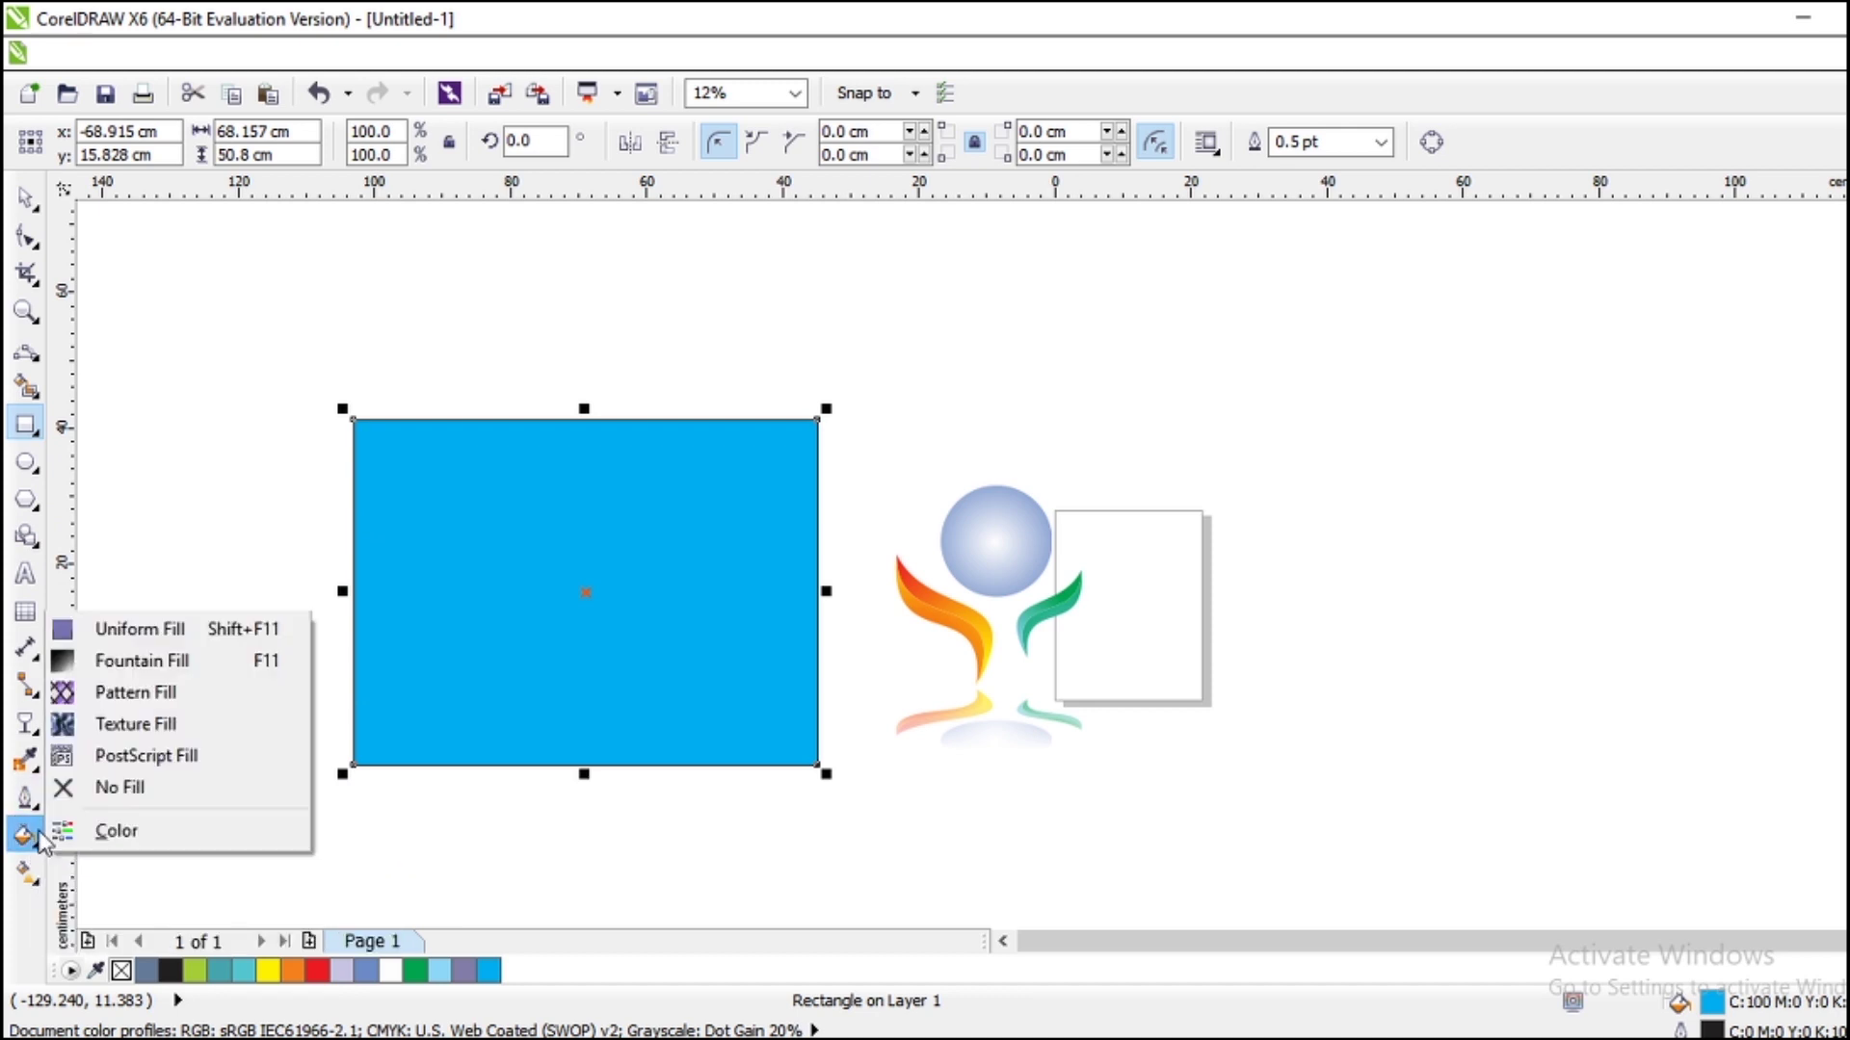
left_click(123, 661)
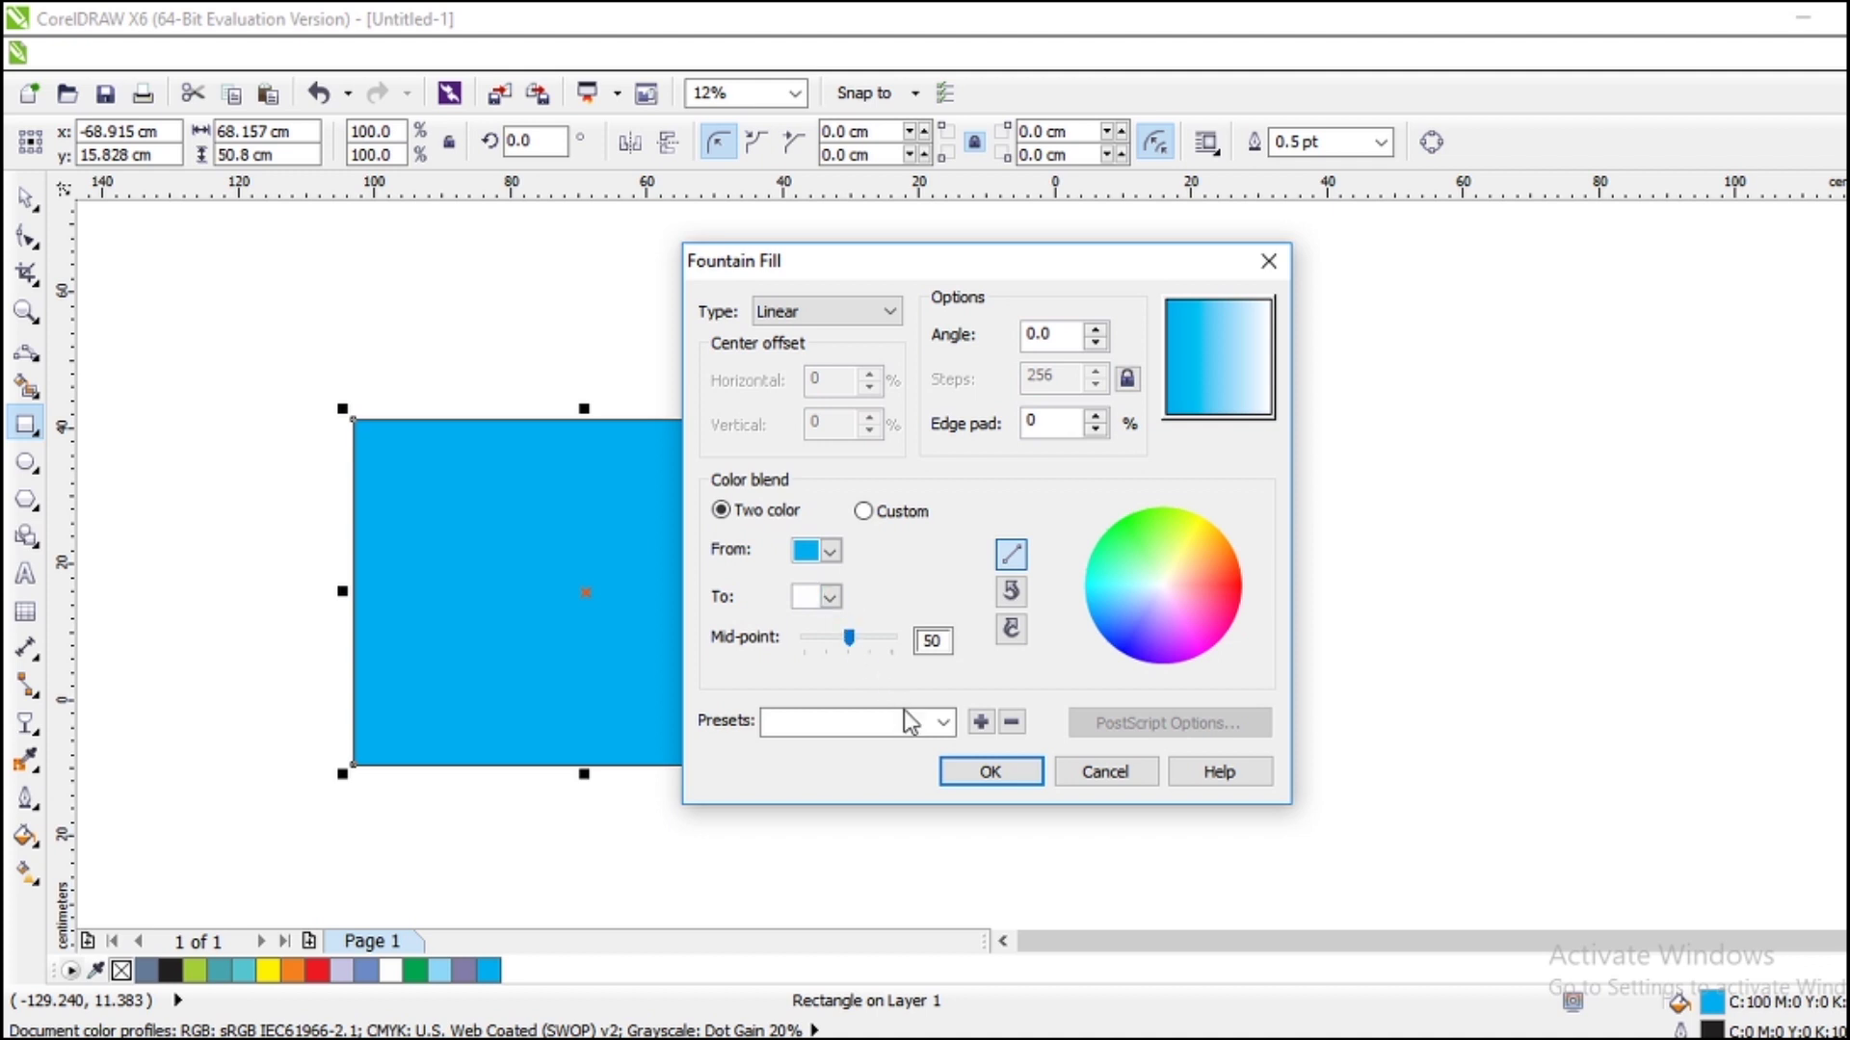
left_click(891, 320)
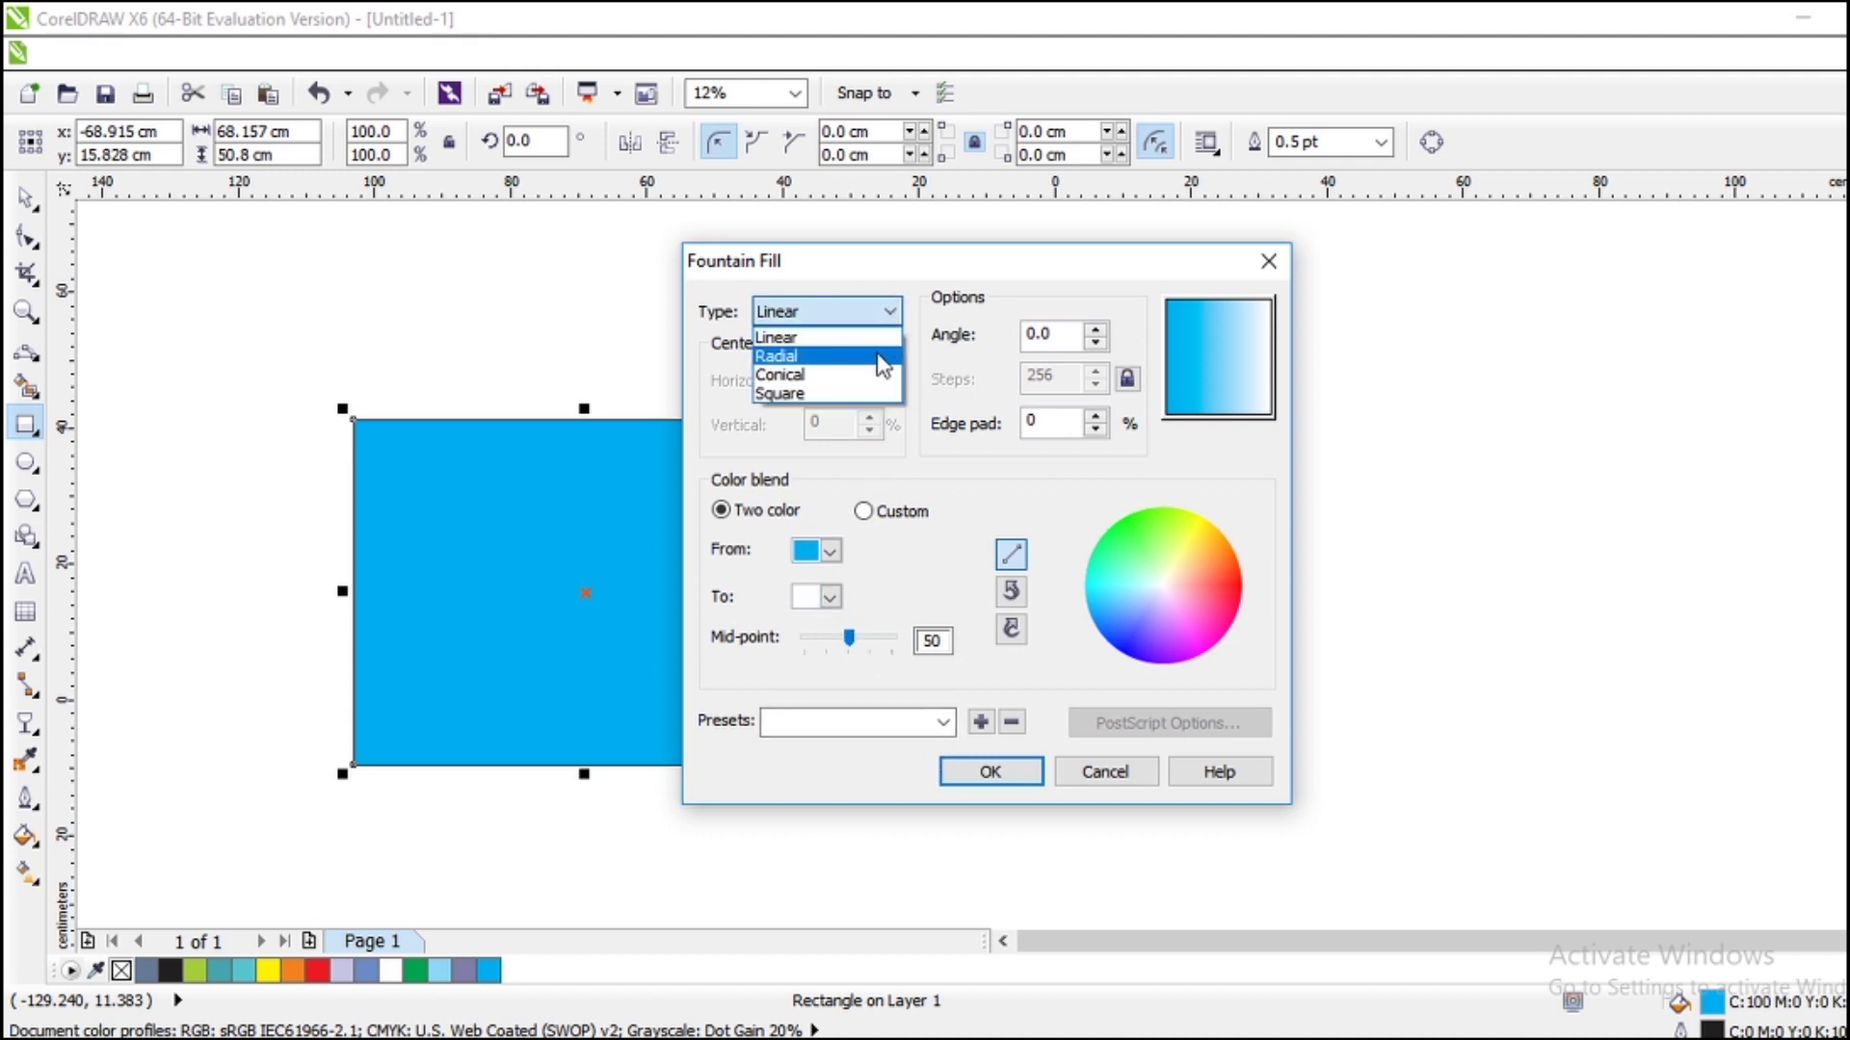
left_click(875, 356)
left_click(973, 772)
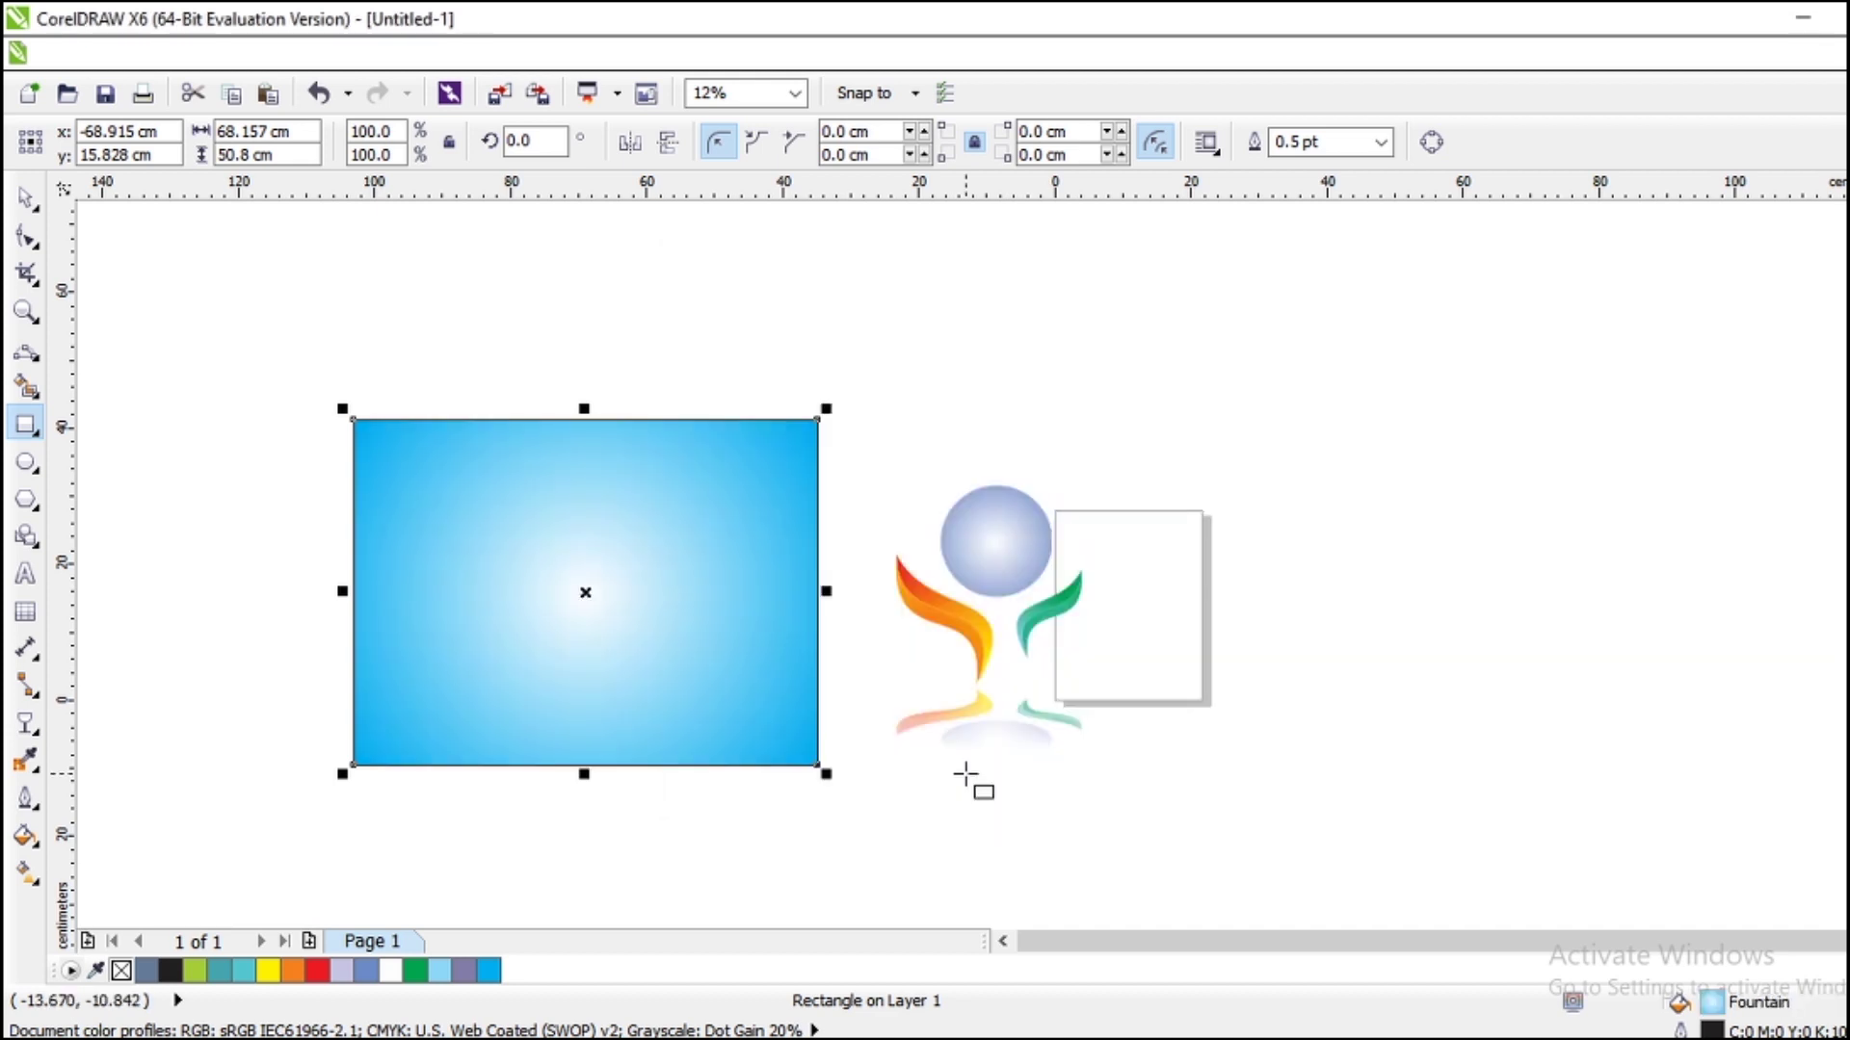
Move the grouped logo to the rectangle's center at about X -69.06, Y 16.22 cm, bring it to the front and deselect it.
left_click(27, 202)
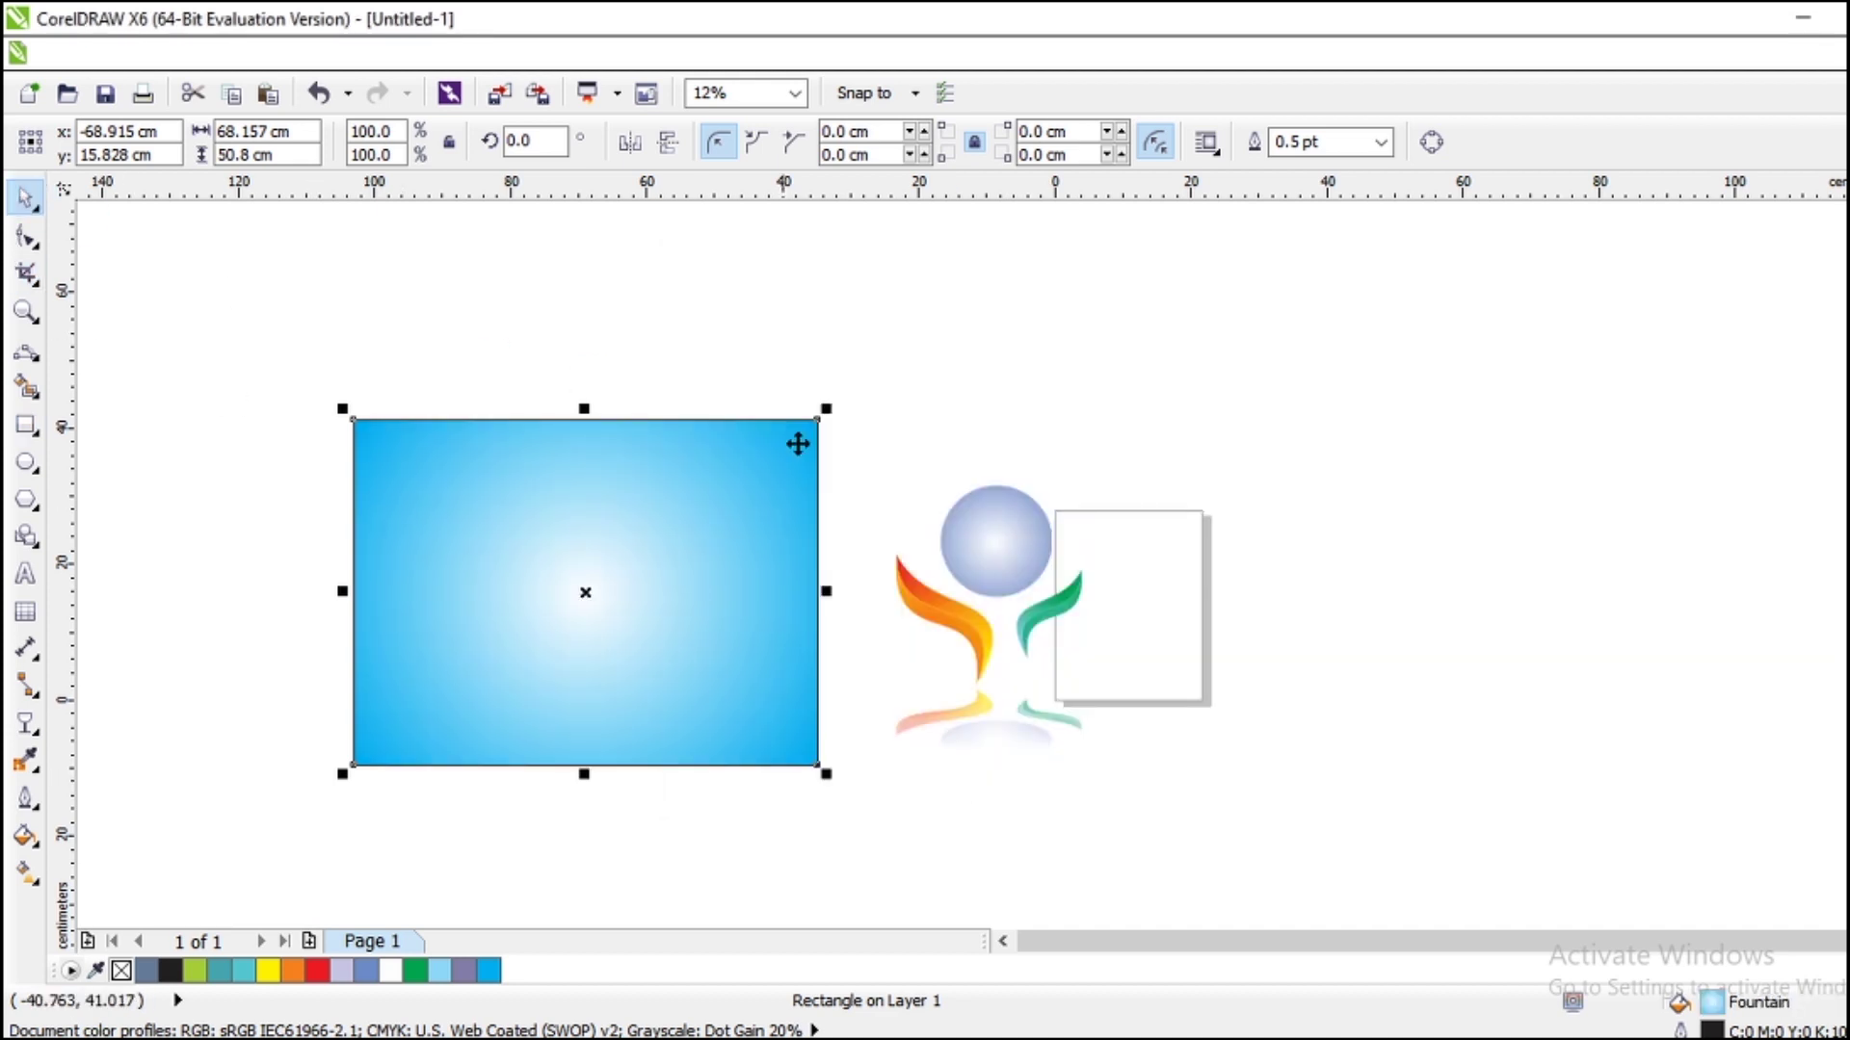
left_click(966, 578)
left_click_drag(997, 626, 592, 590)
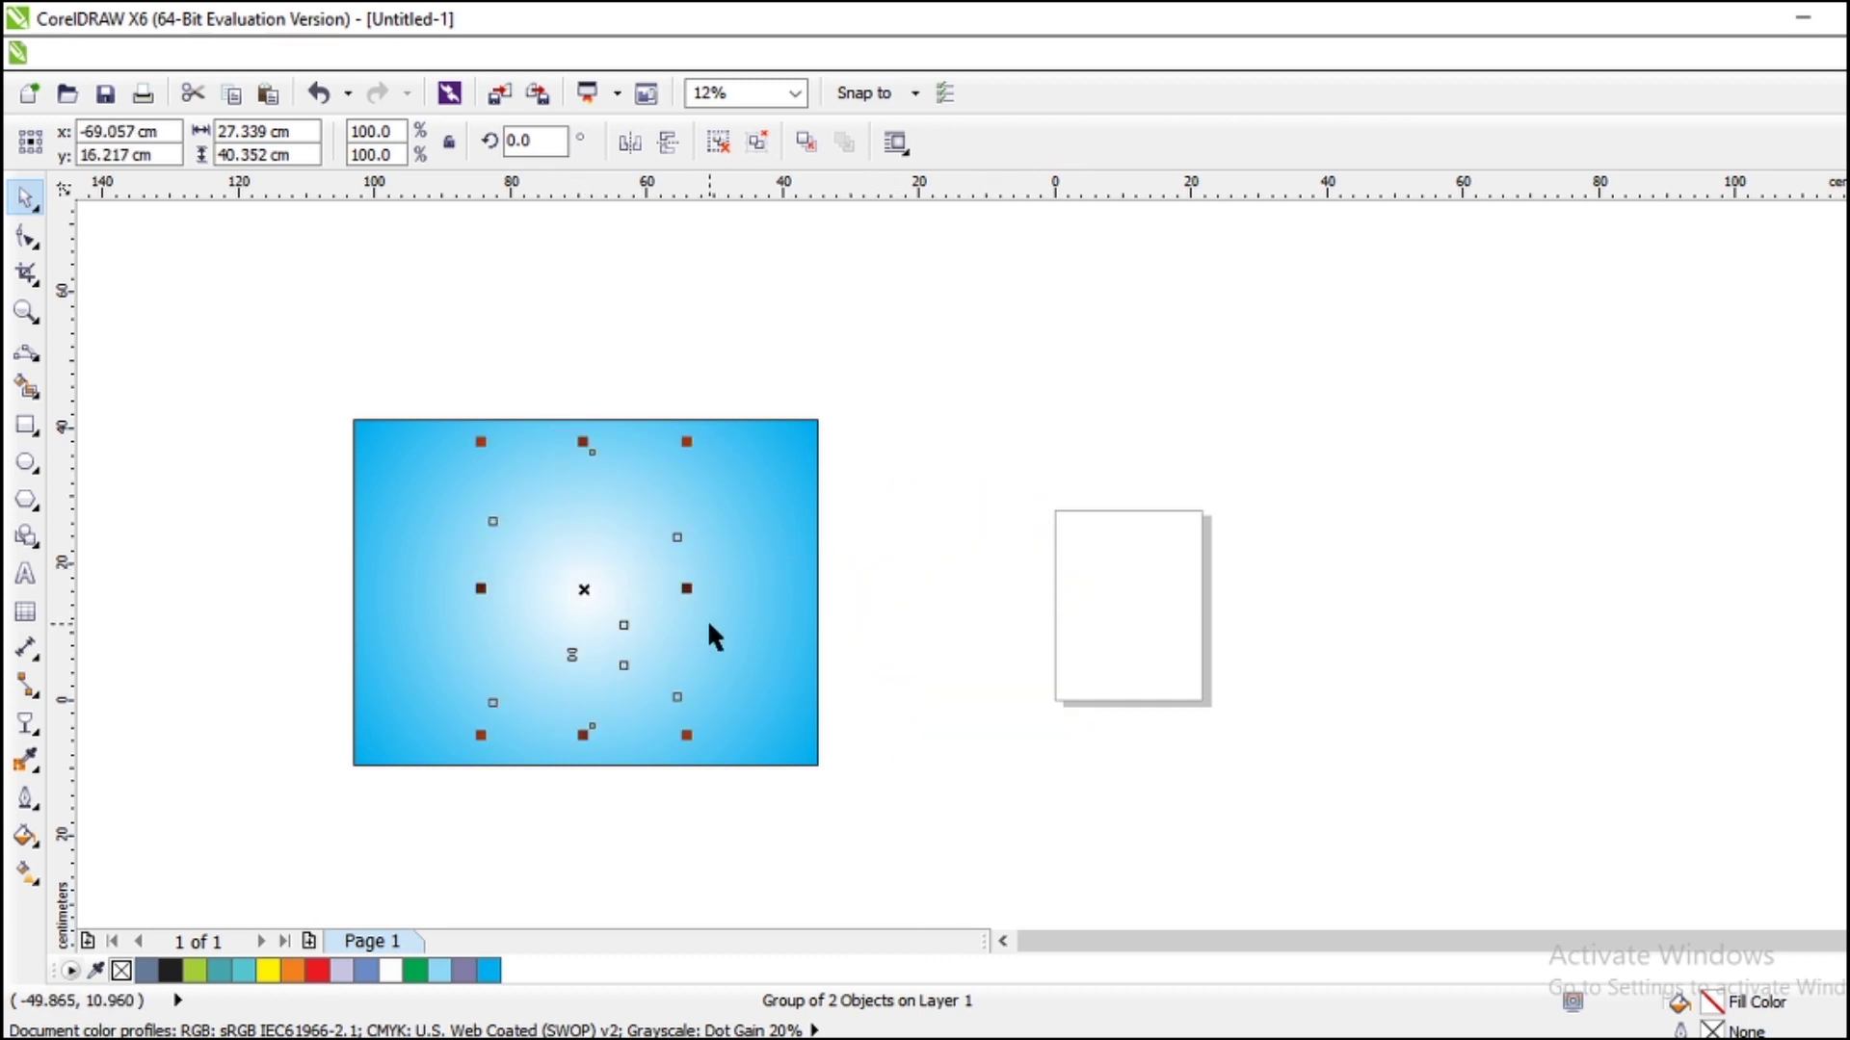
key("shift+Page_Up")
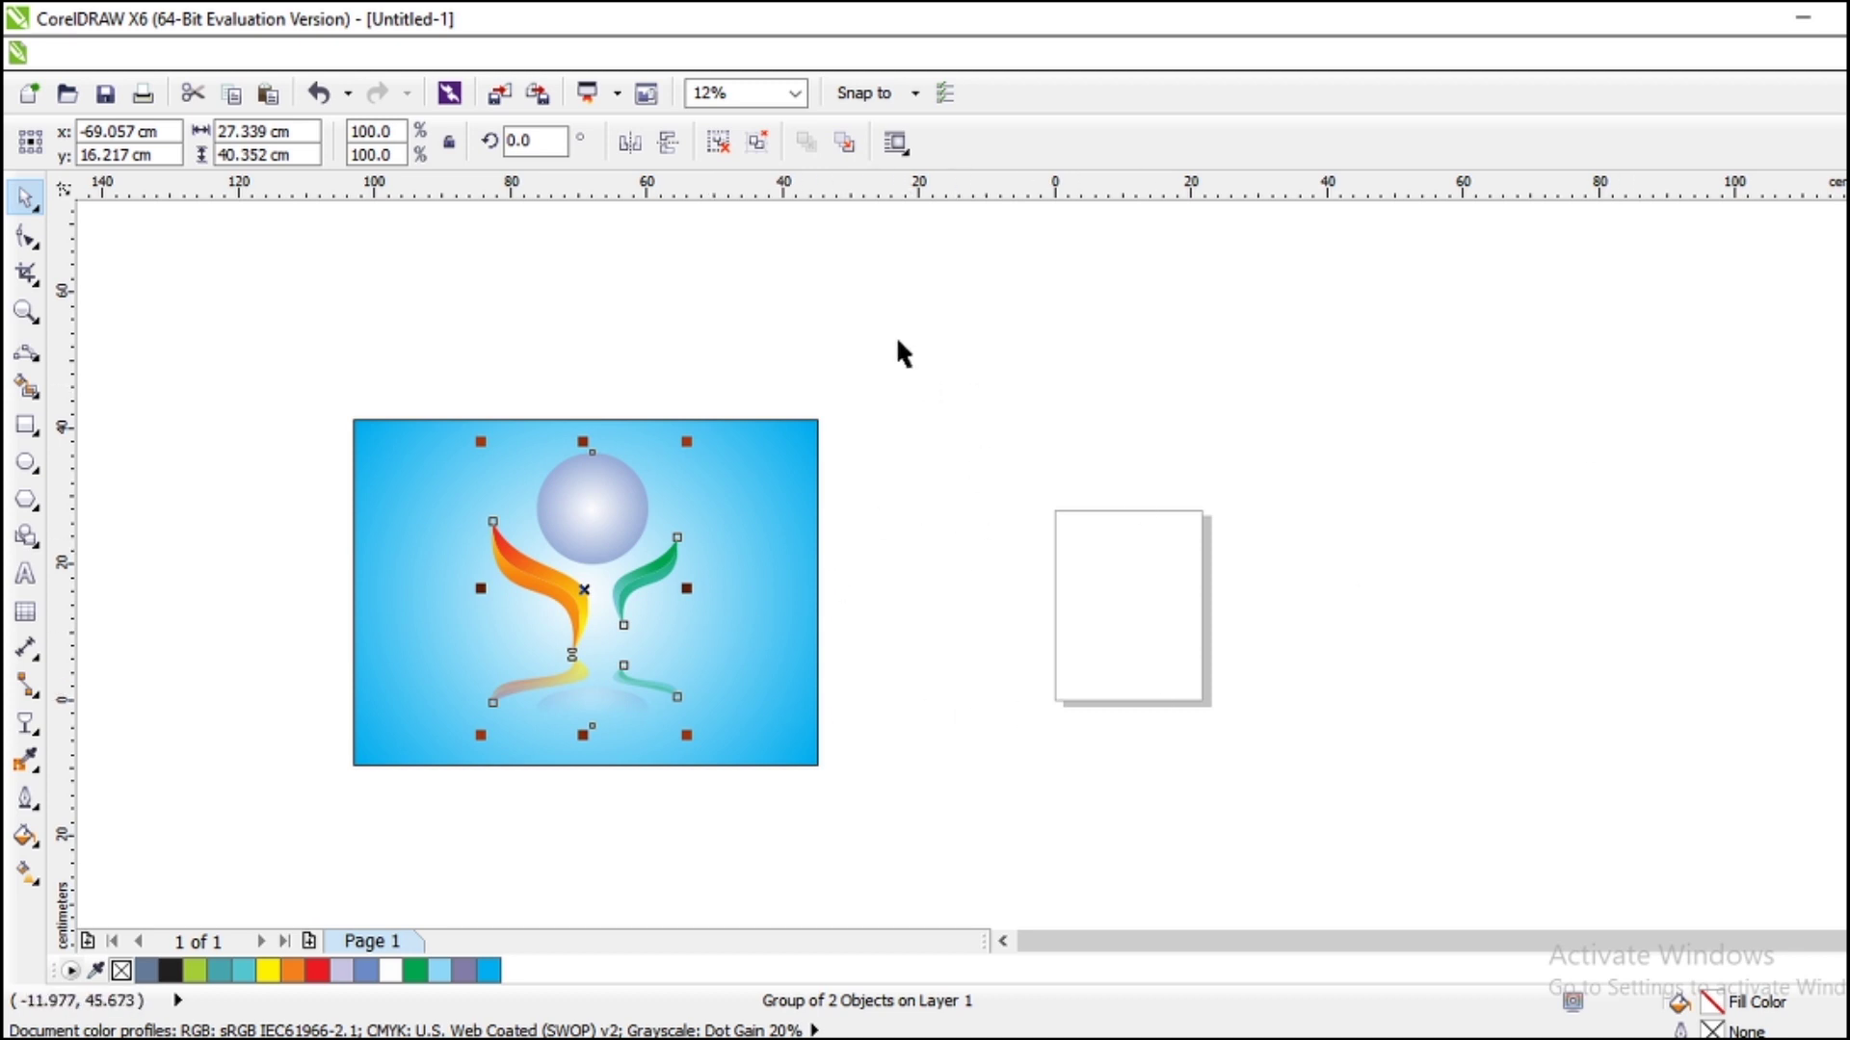
left_click(908, 432)
Set the background rectangle's outline width to None and check the finished logo.
left_click(774, 494)
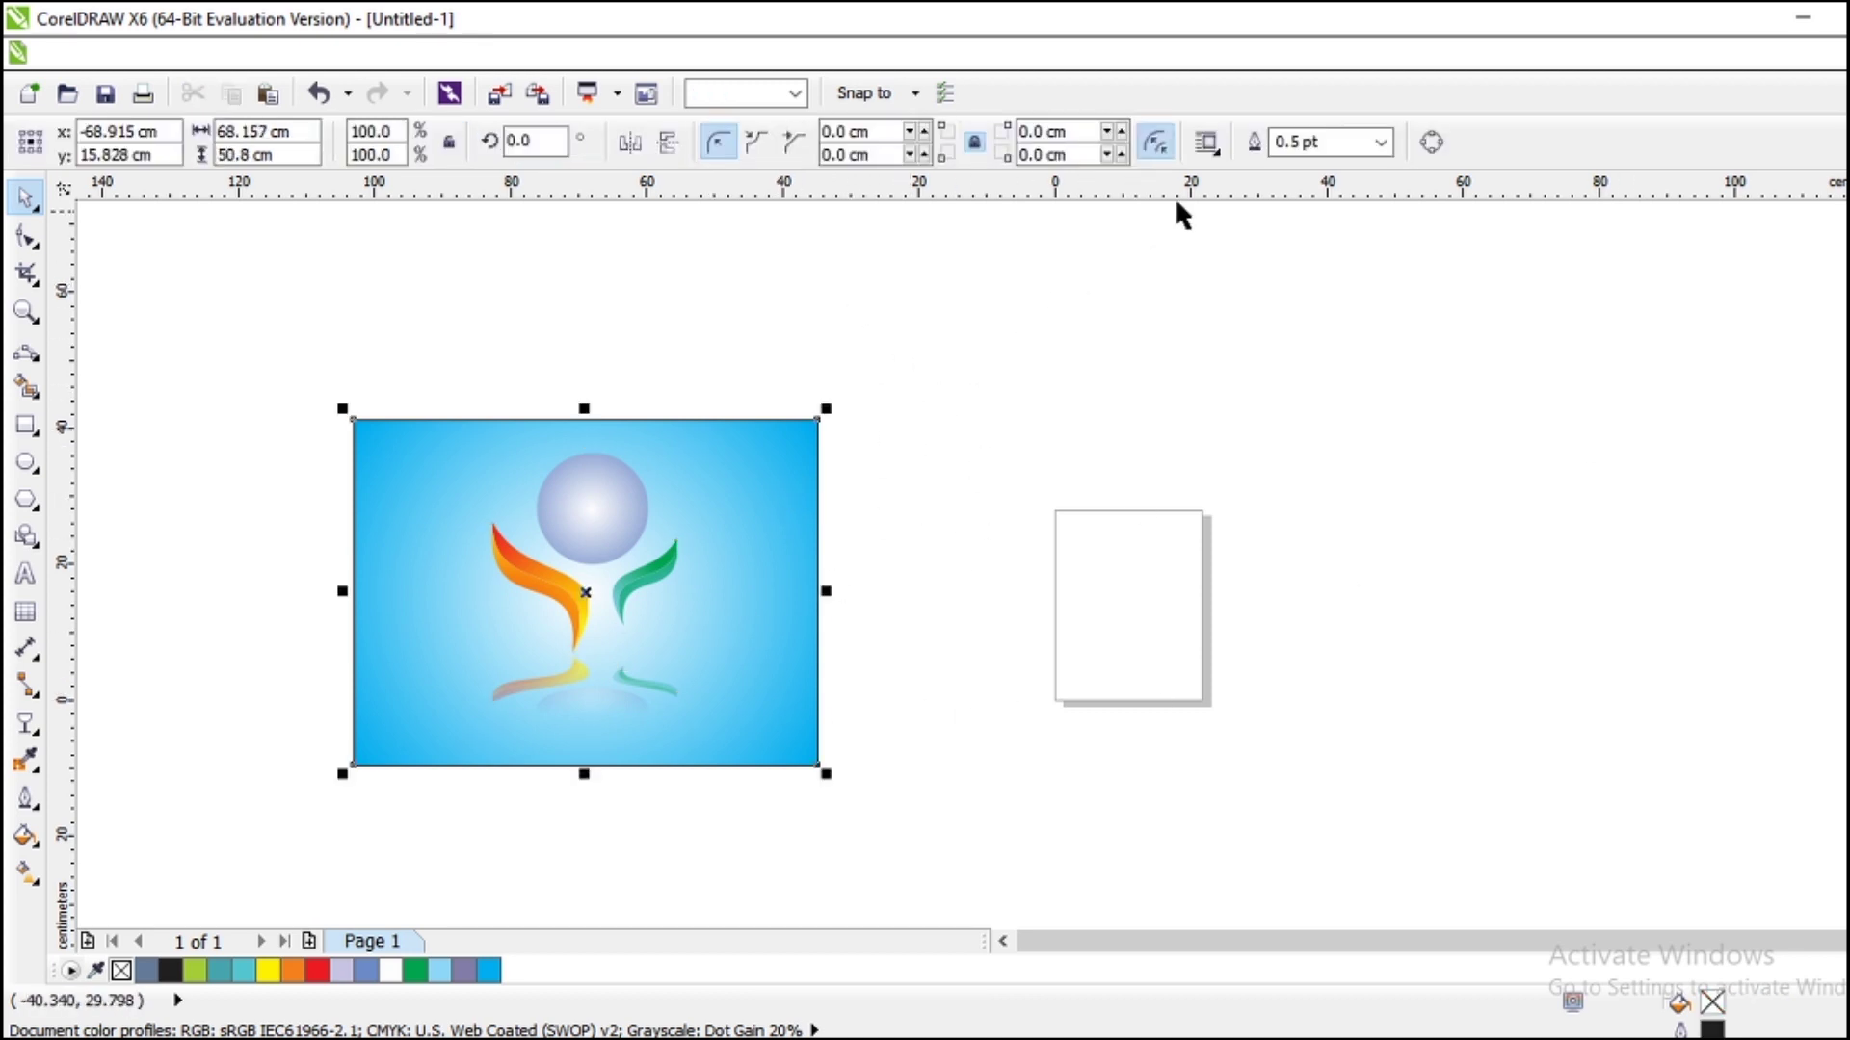
left_click(1378, 144)
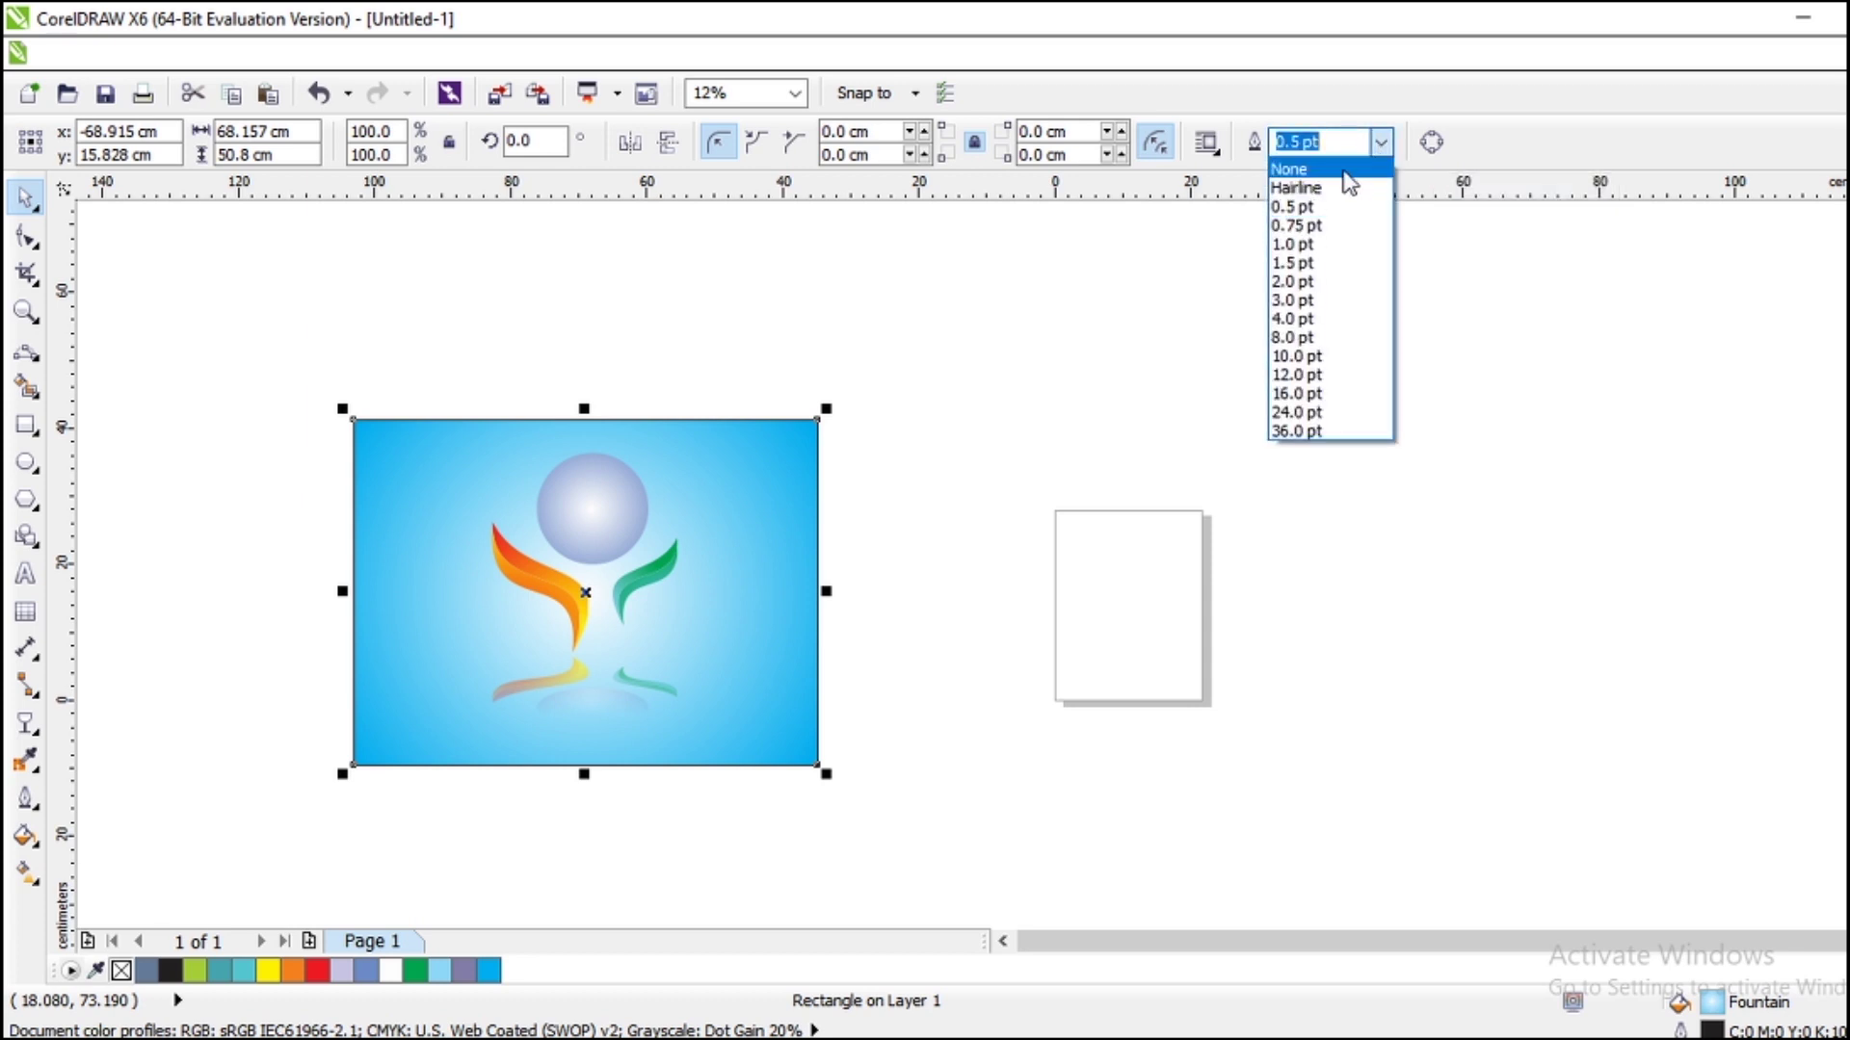
left_click(1343, 169)
scroll(1059, 444, "down", 1)
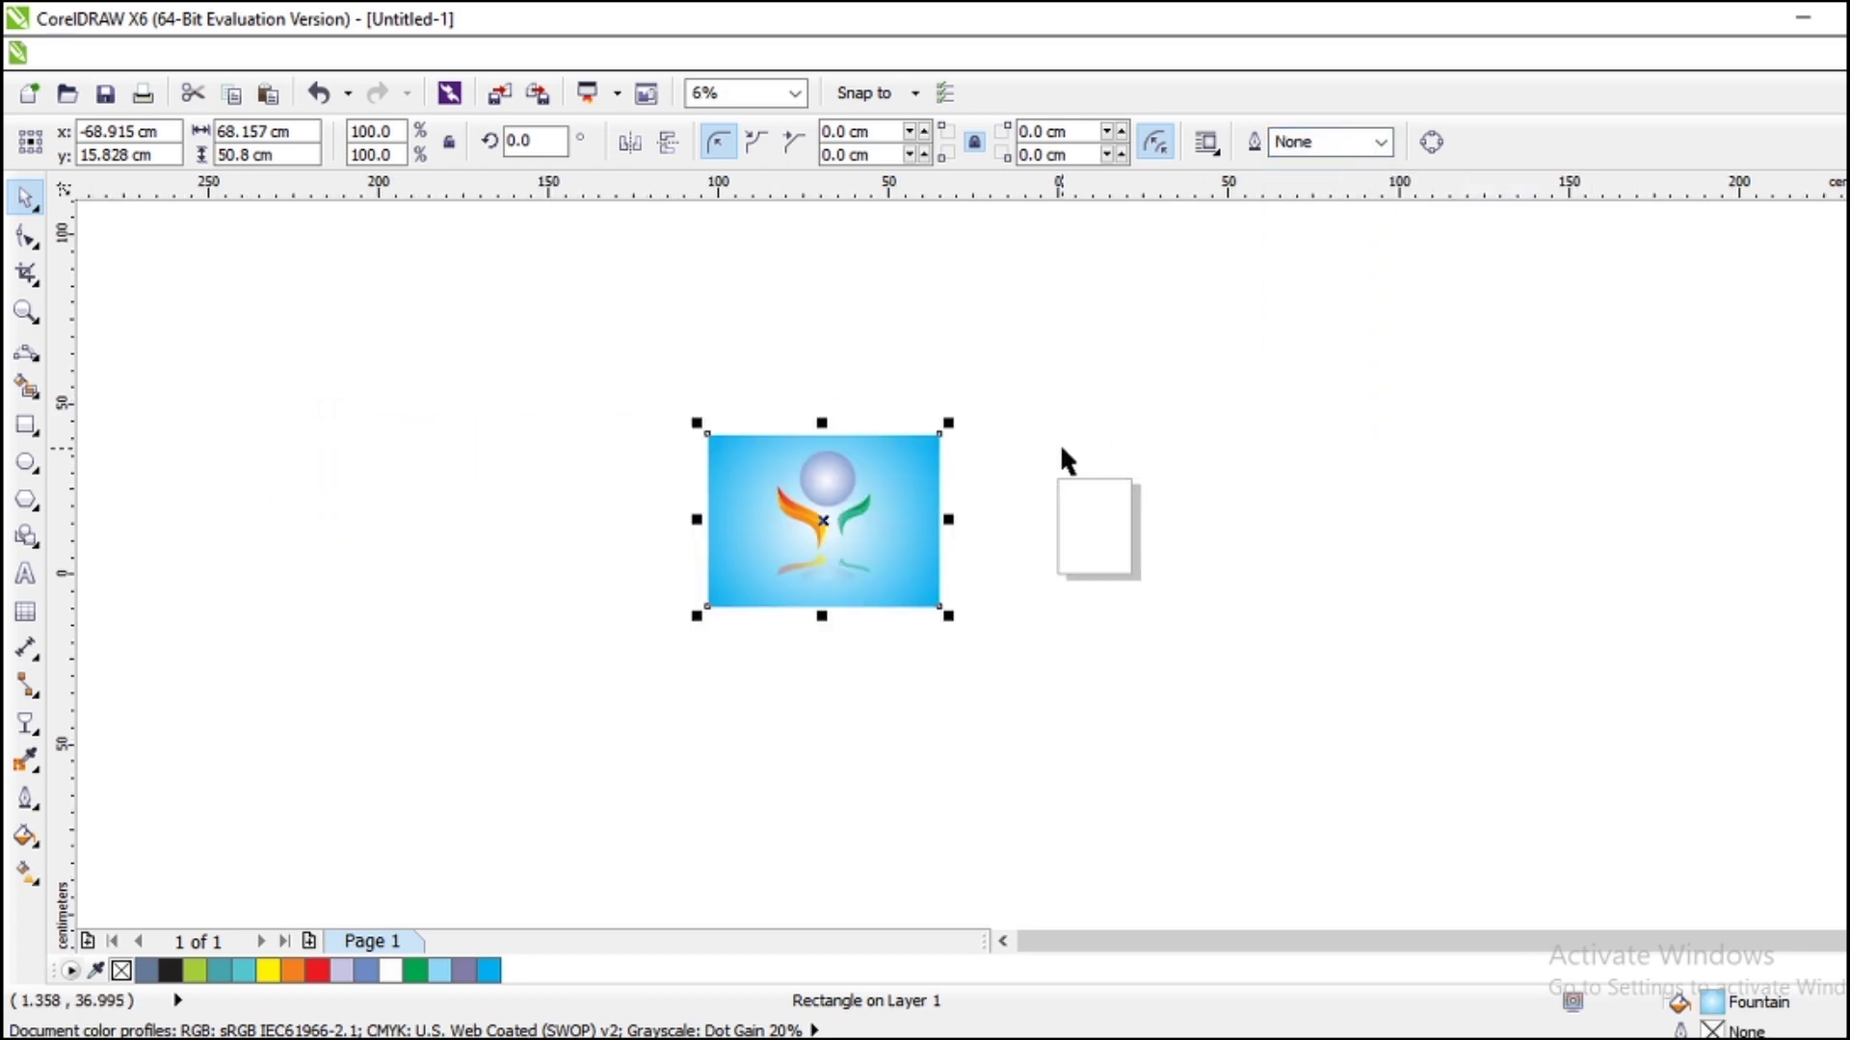
scroll(1014, 486, "up", 2)
scroll(882, 501, "down", 1)
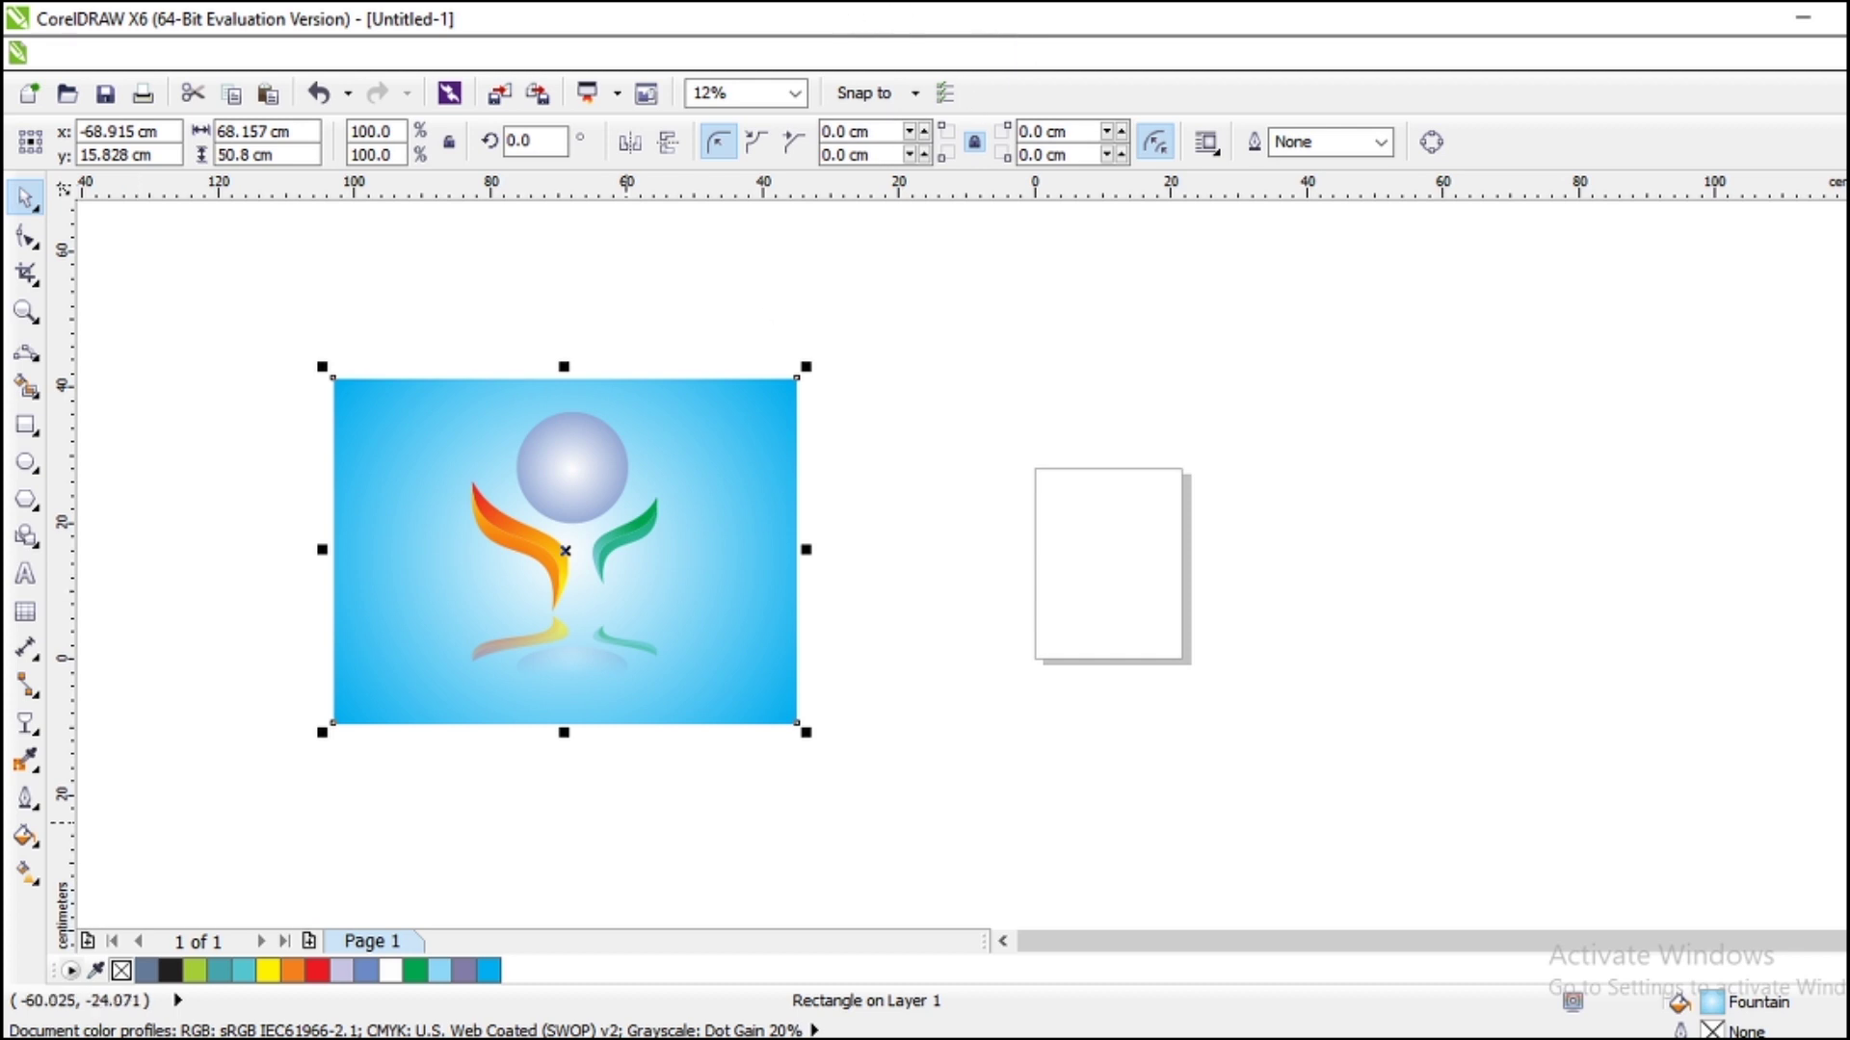
Round all four corners of the blue background rectangle to a radius of about 6.56 cm.
left_click(910, 611)
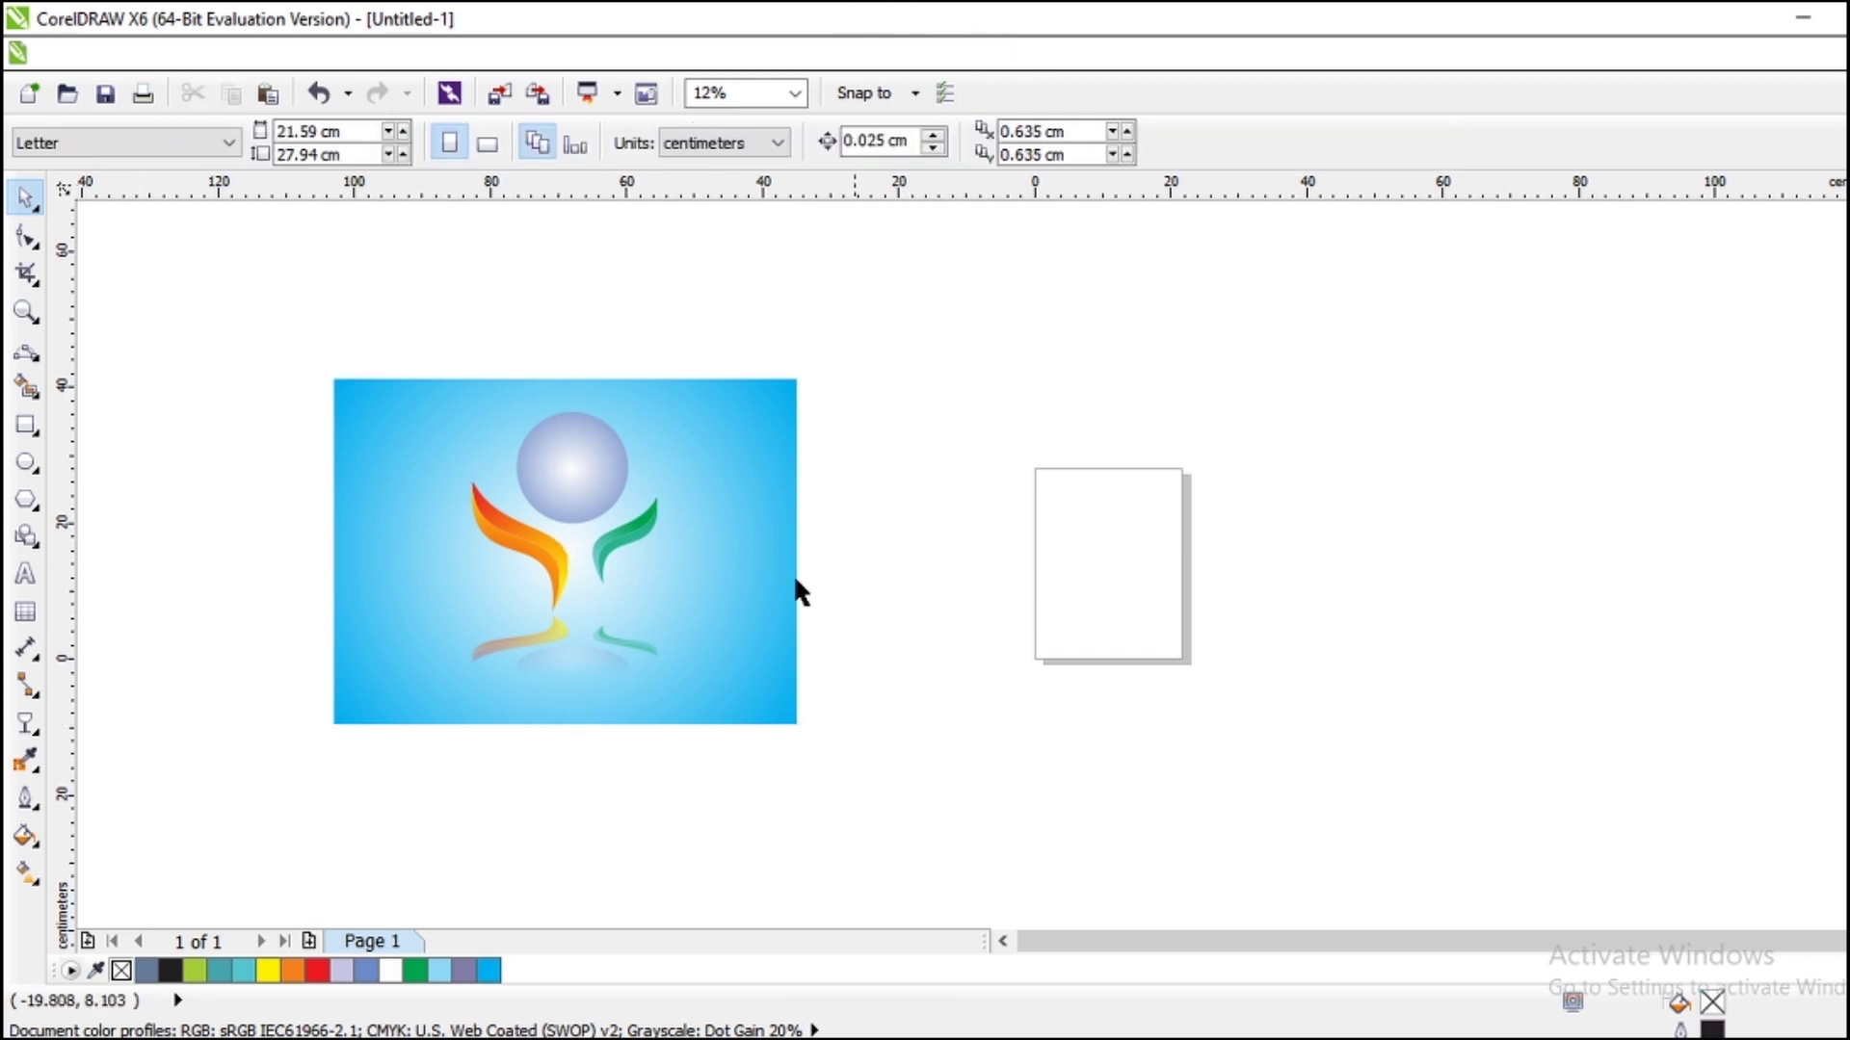
left_click(768, 579)
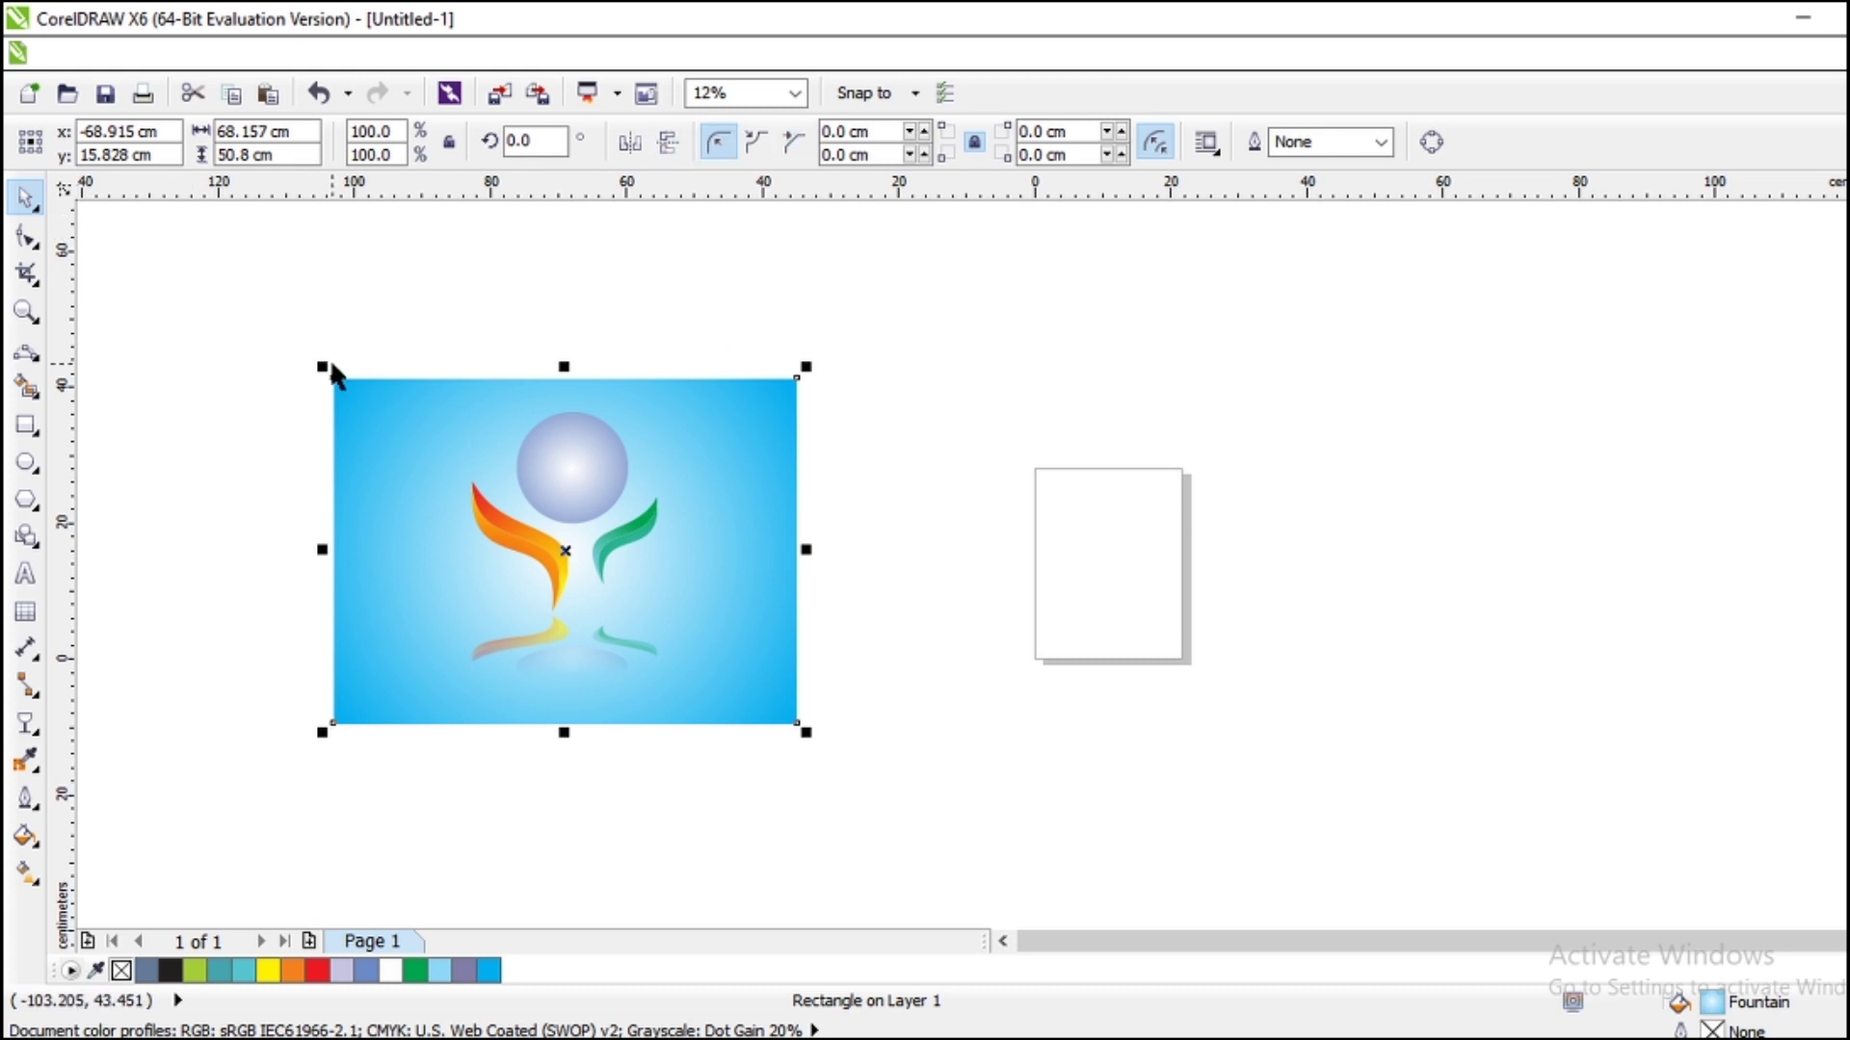
left_click(26, 236)
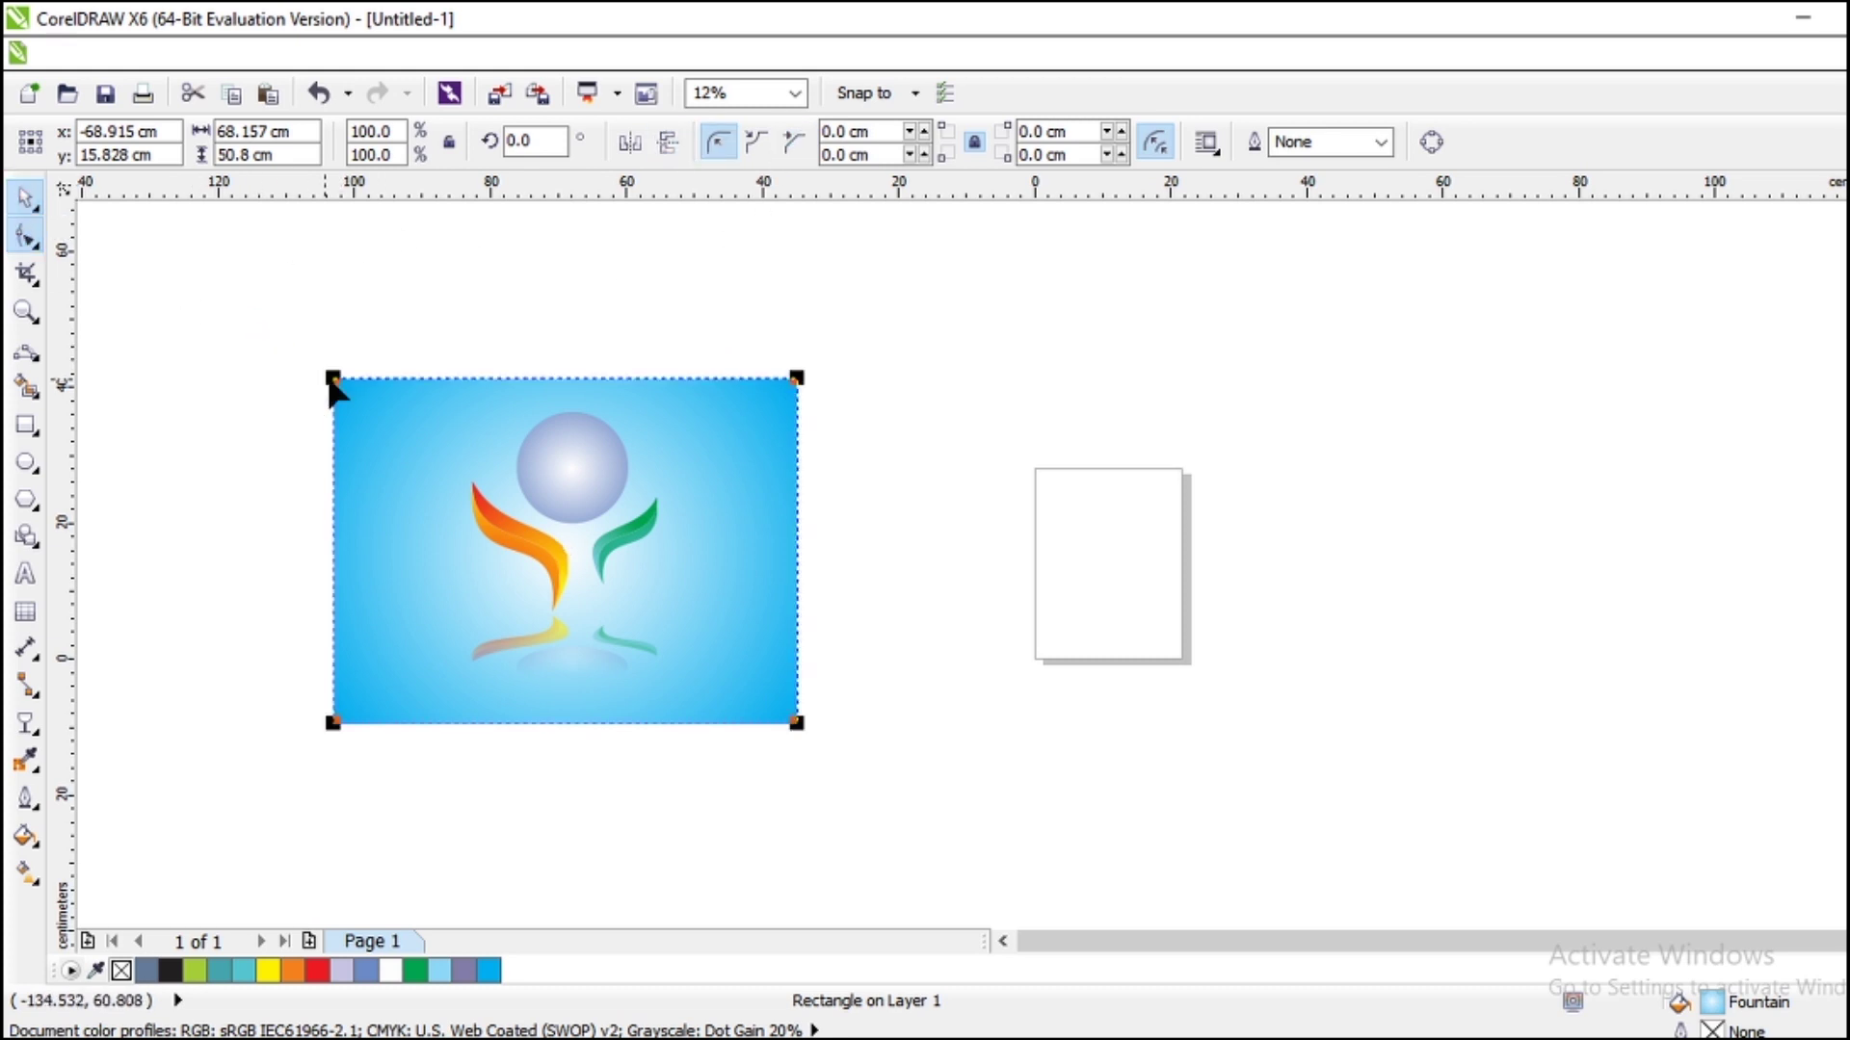
left_click_drag(334, 380, 378, 416)
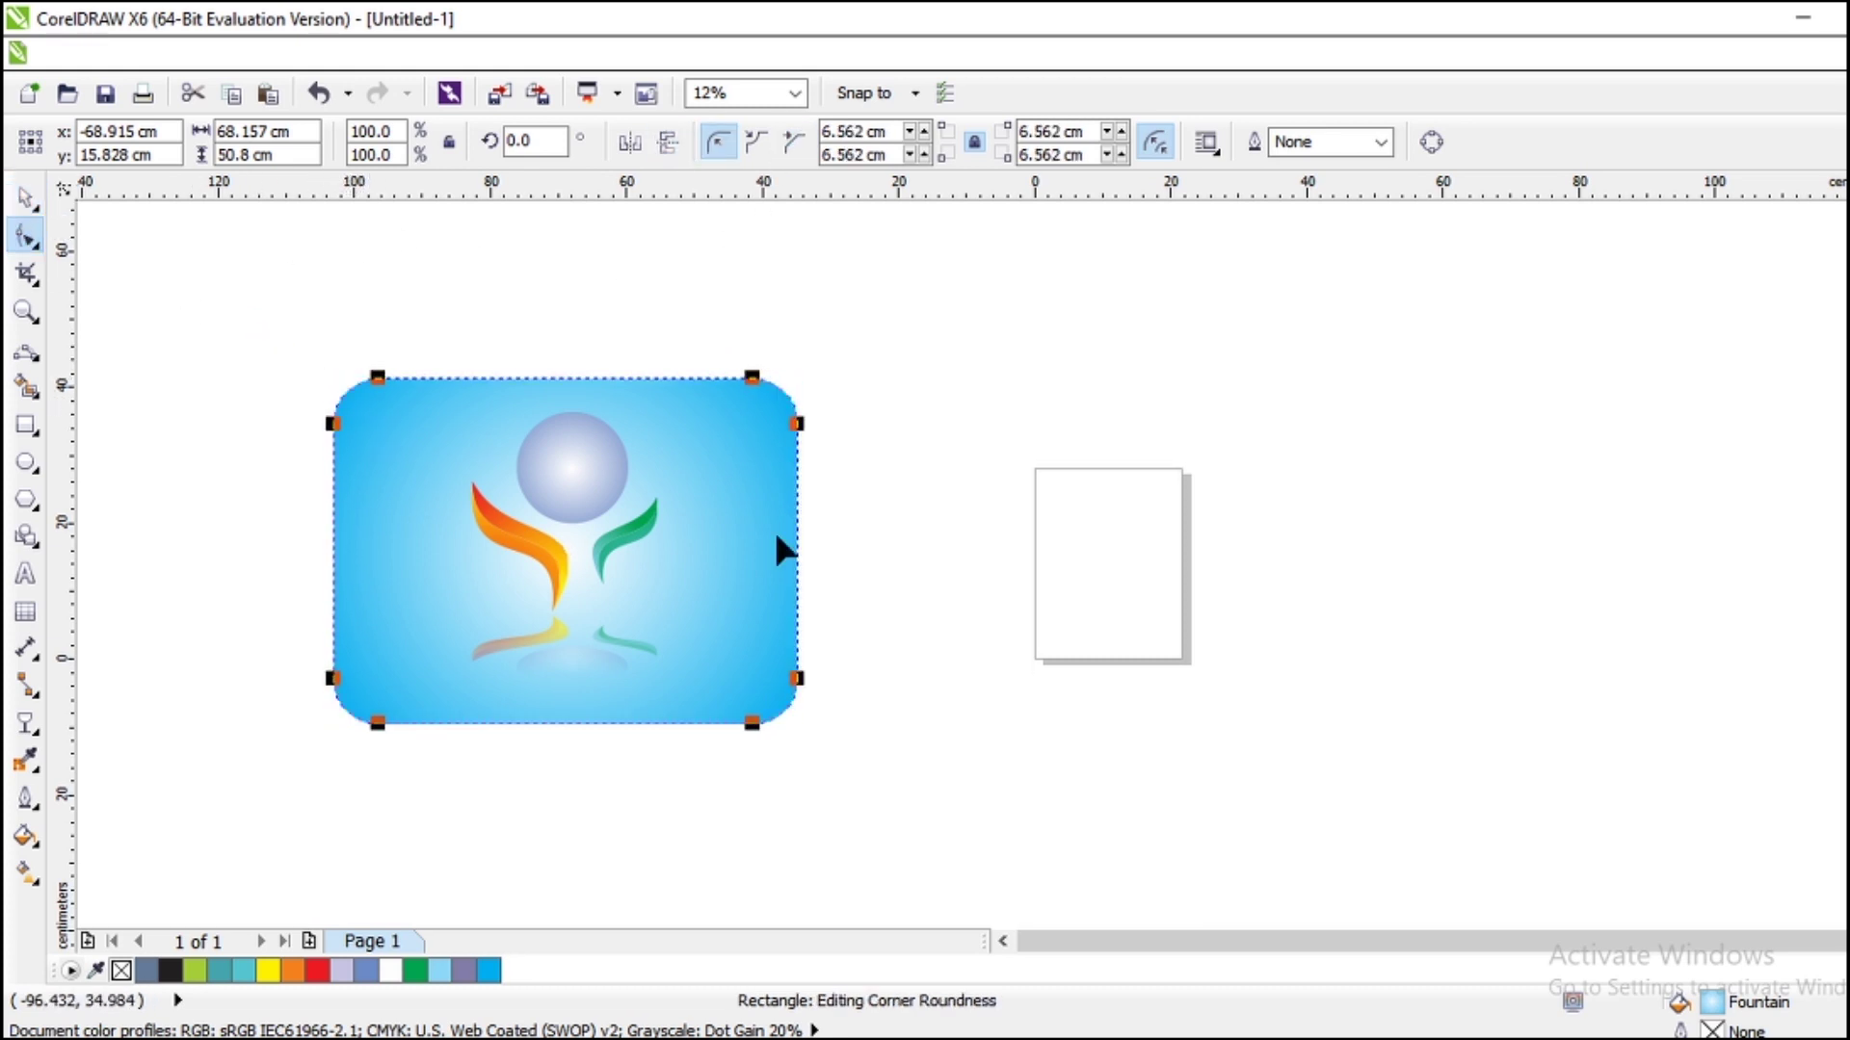
left_click(26, 198)
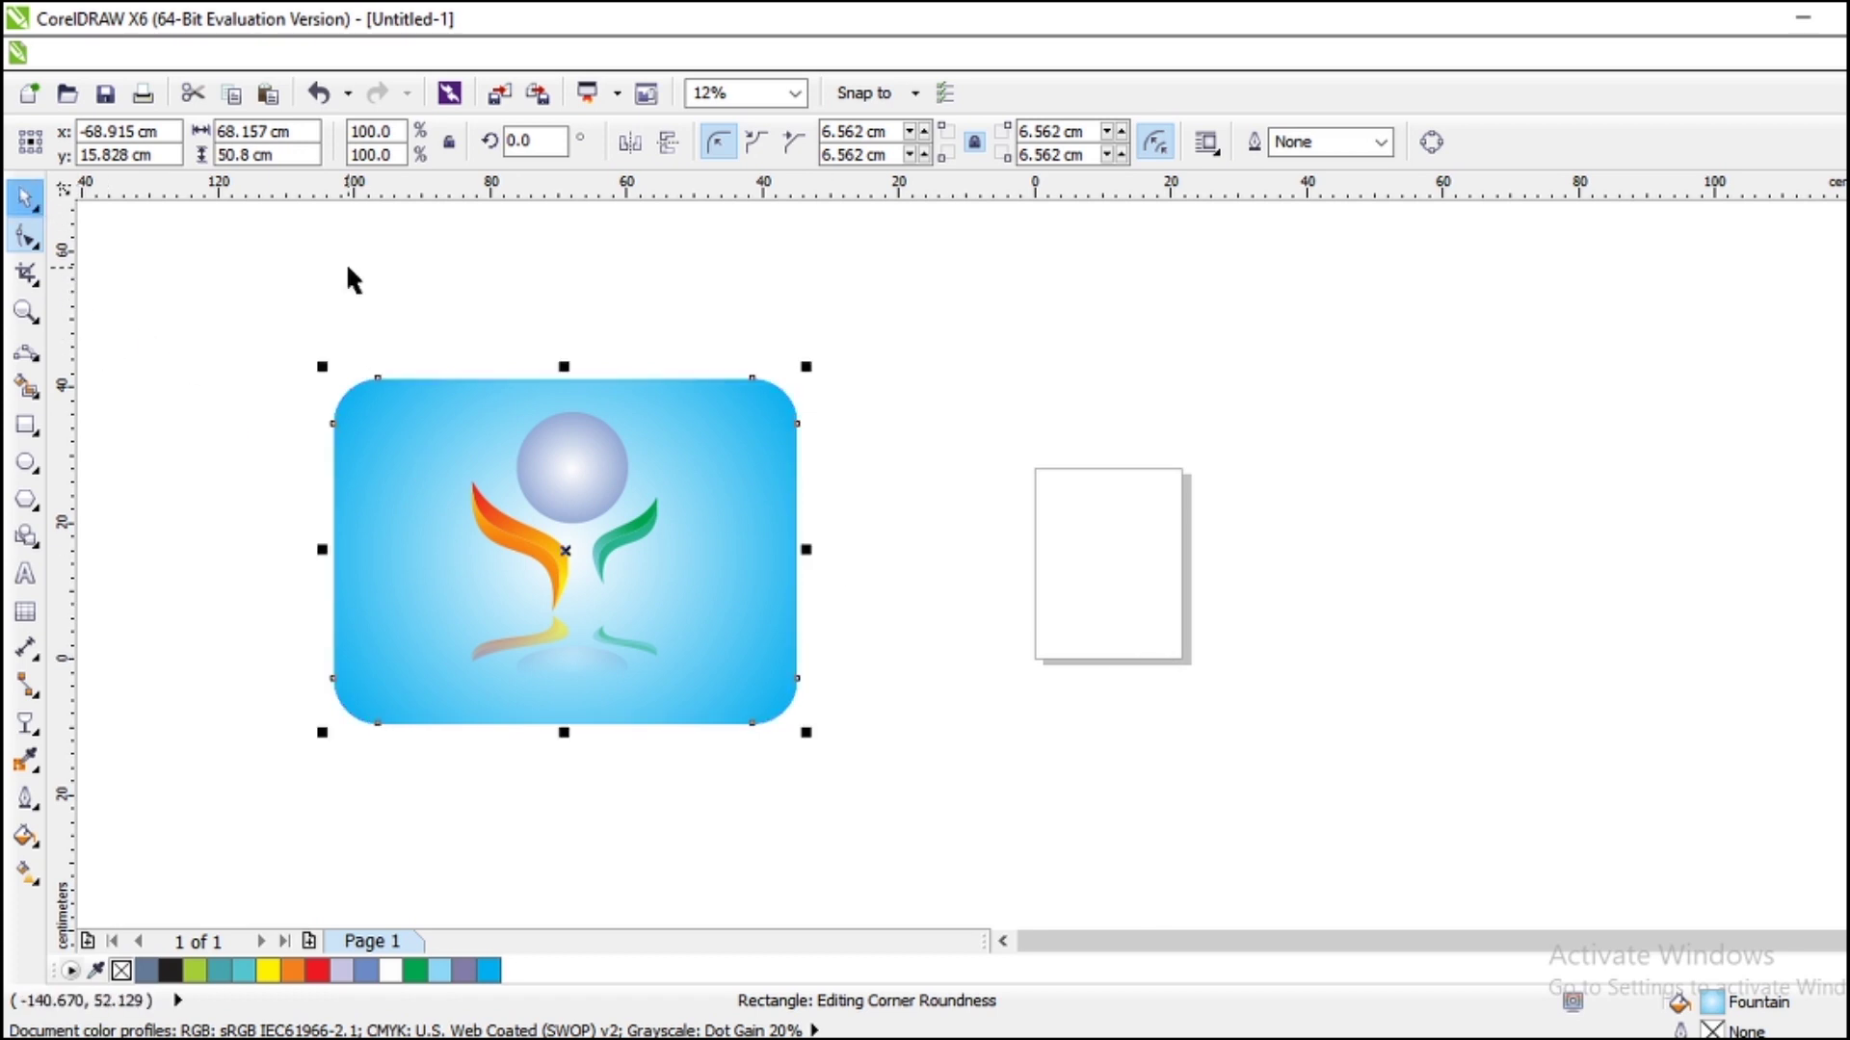
Add the artistic text "majingklllllak" in the empty area just below the page and enlarge it to about 39.1 × 6.5 cm.
left_click(25, 573)
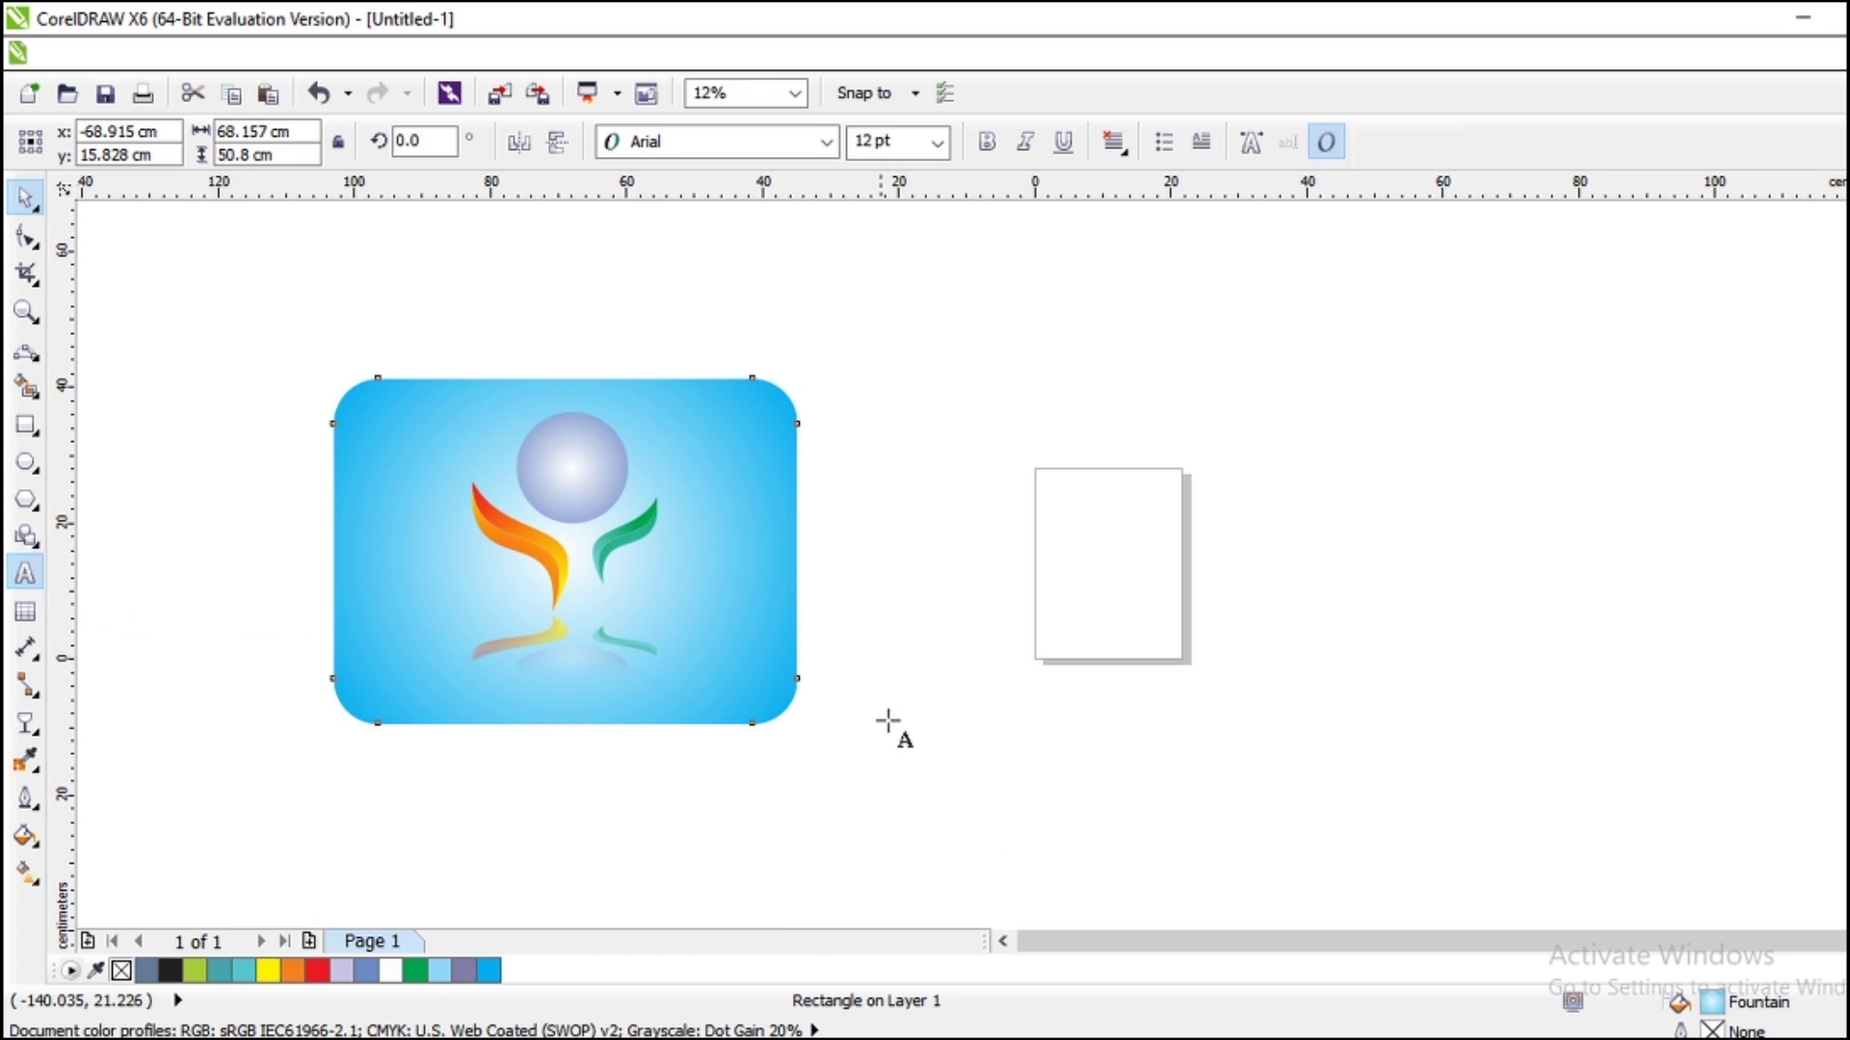
left_click(934, 713)
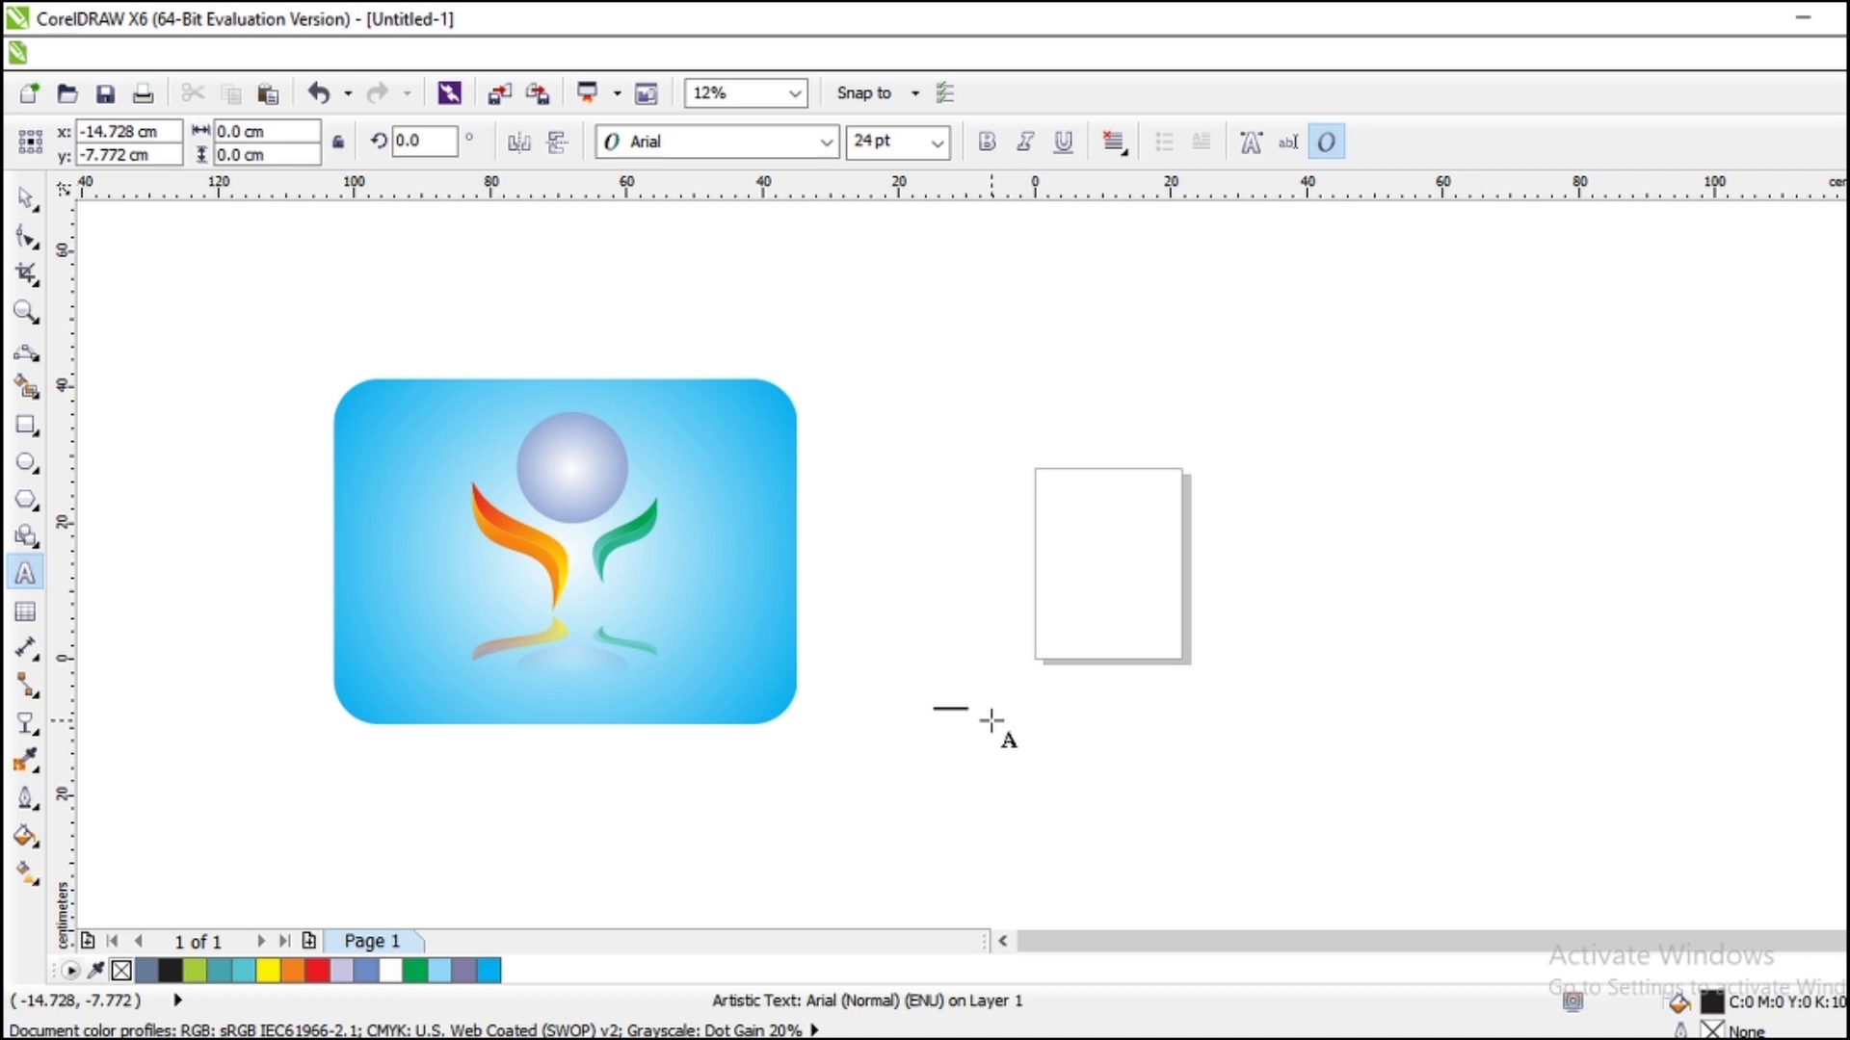
left_click(23, 199)
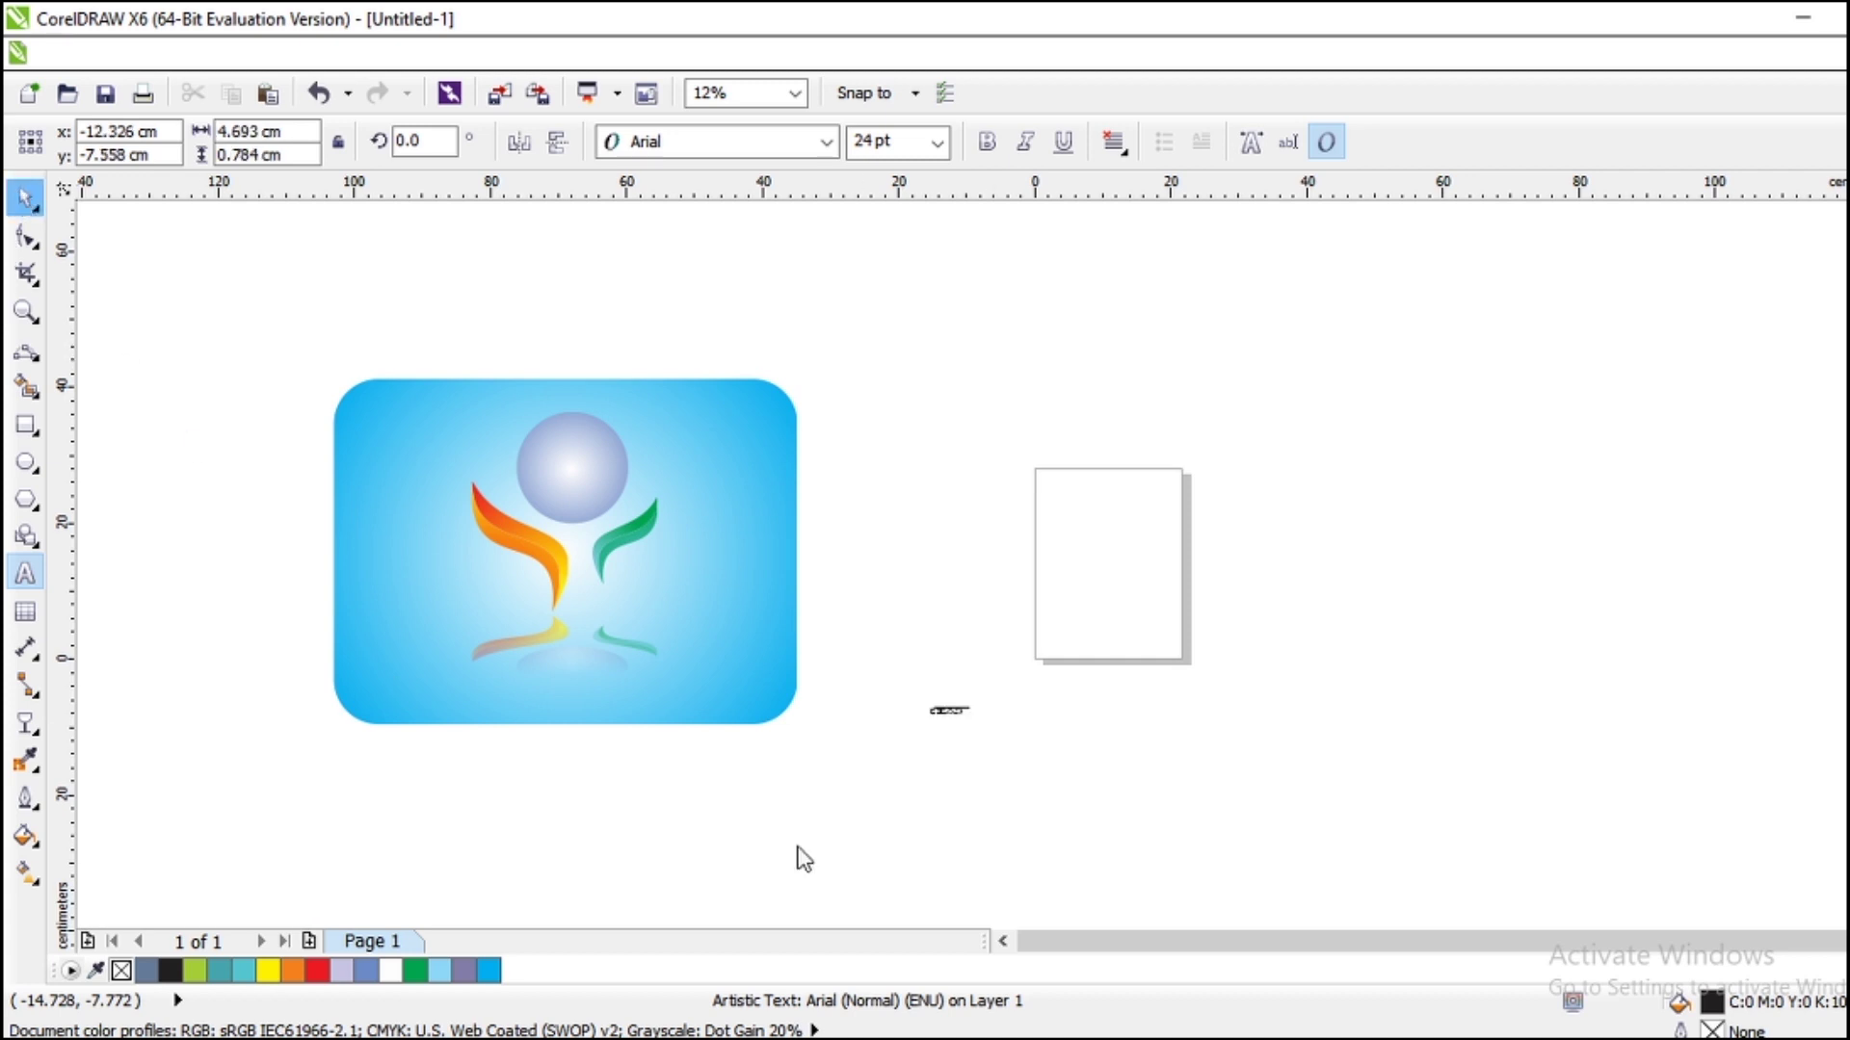
left_click_drag(973, 725, 1206, 867)
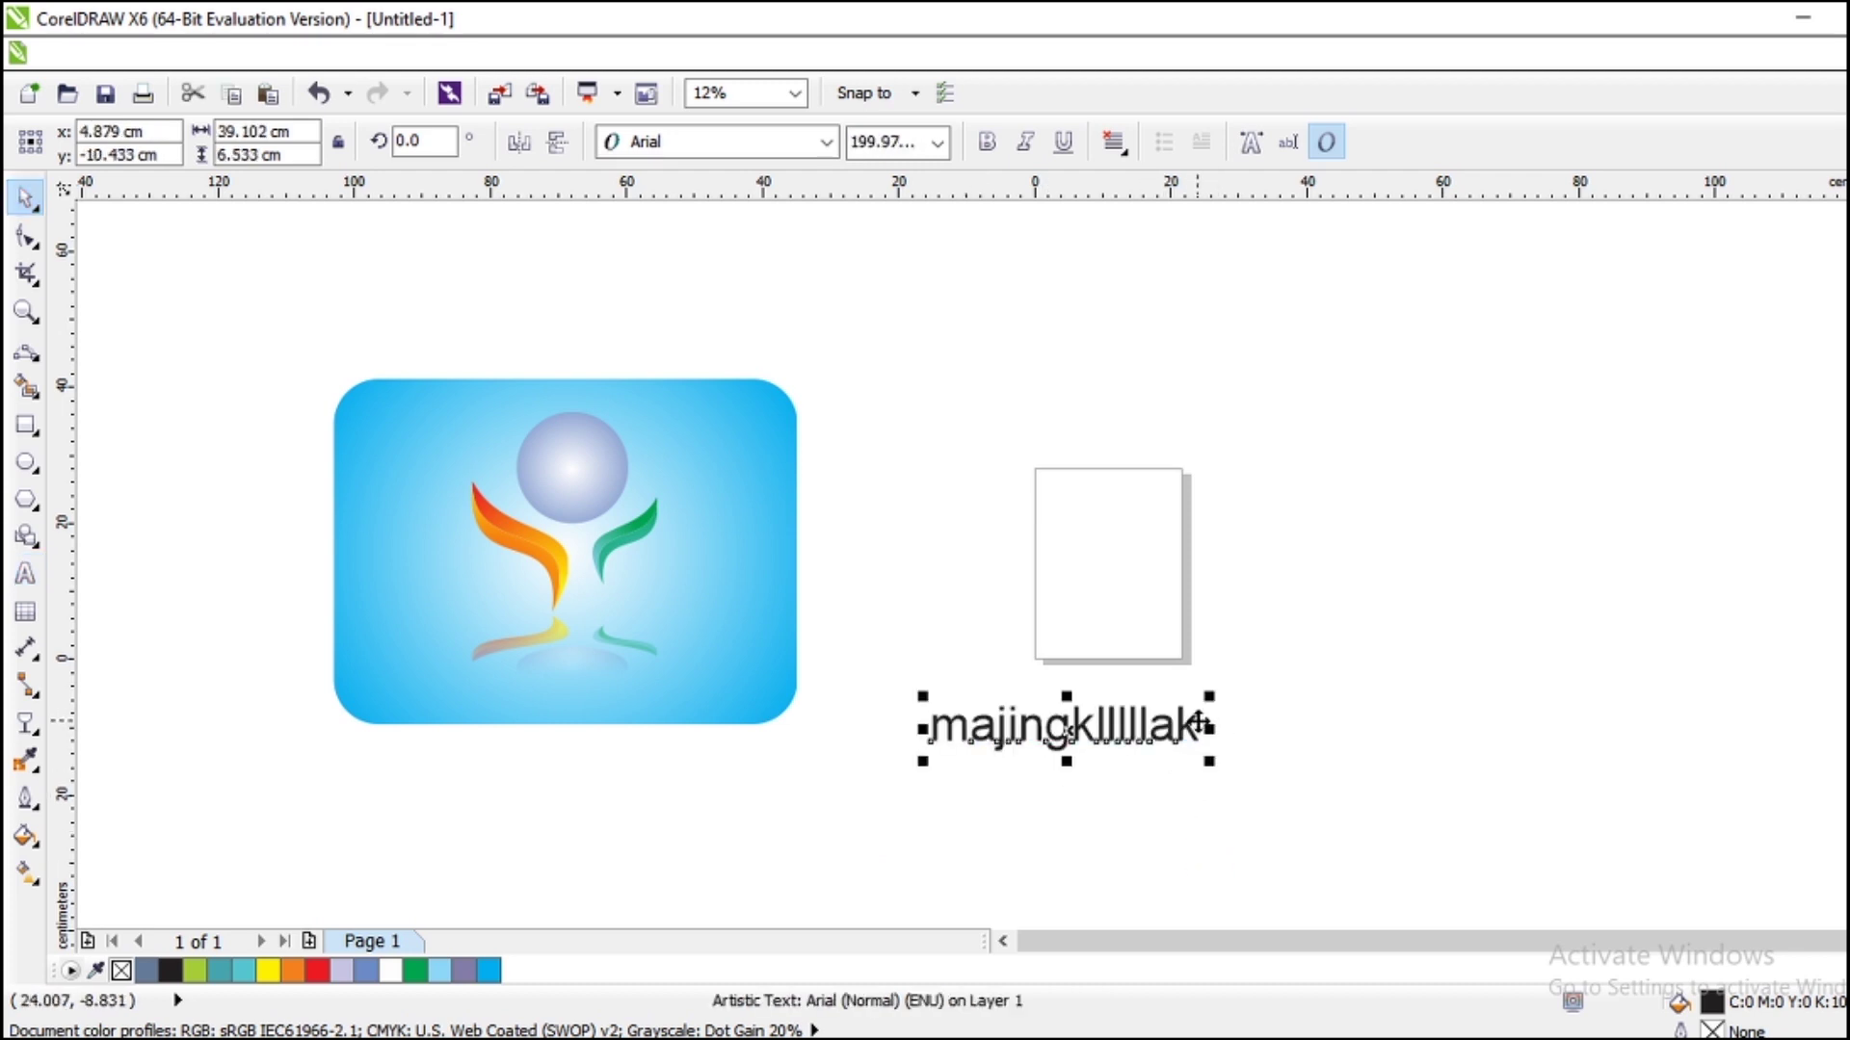
Replace the text with "MAJINGKLAK" in capitals and enlarge it to about 55.1 × 6.2 cm.
key("F8")
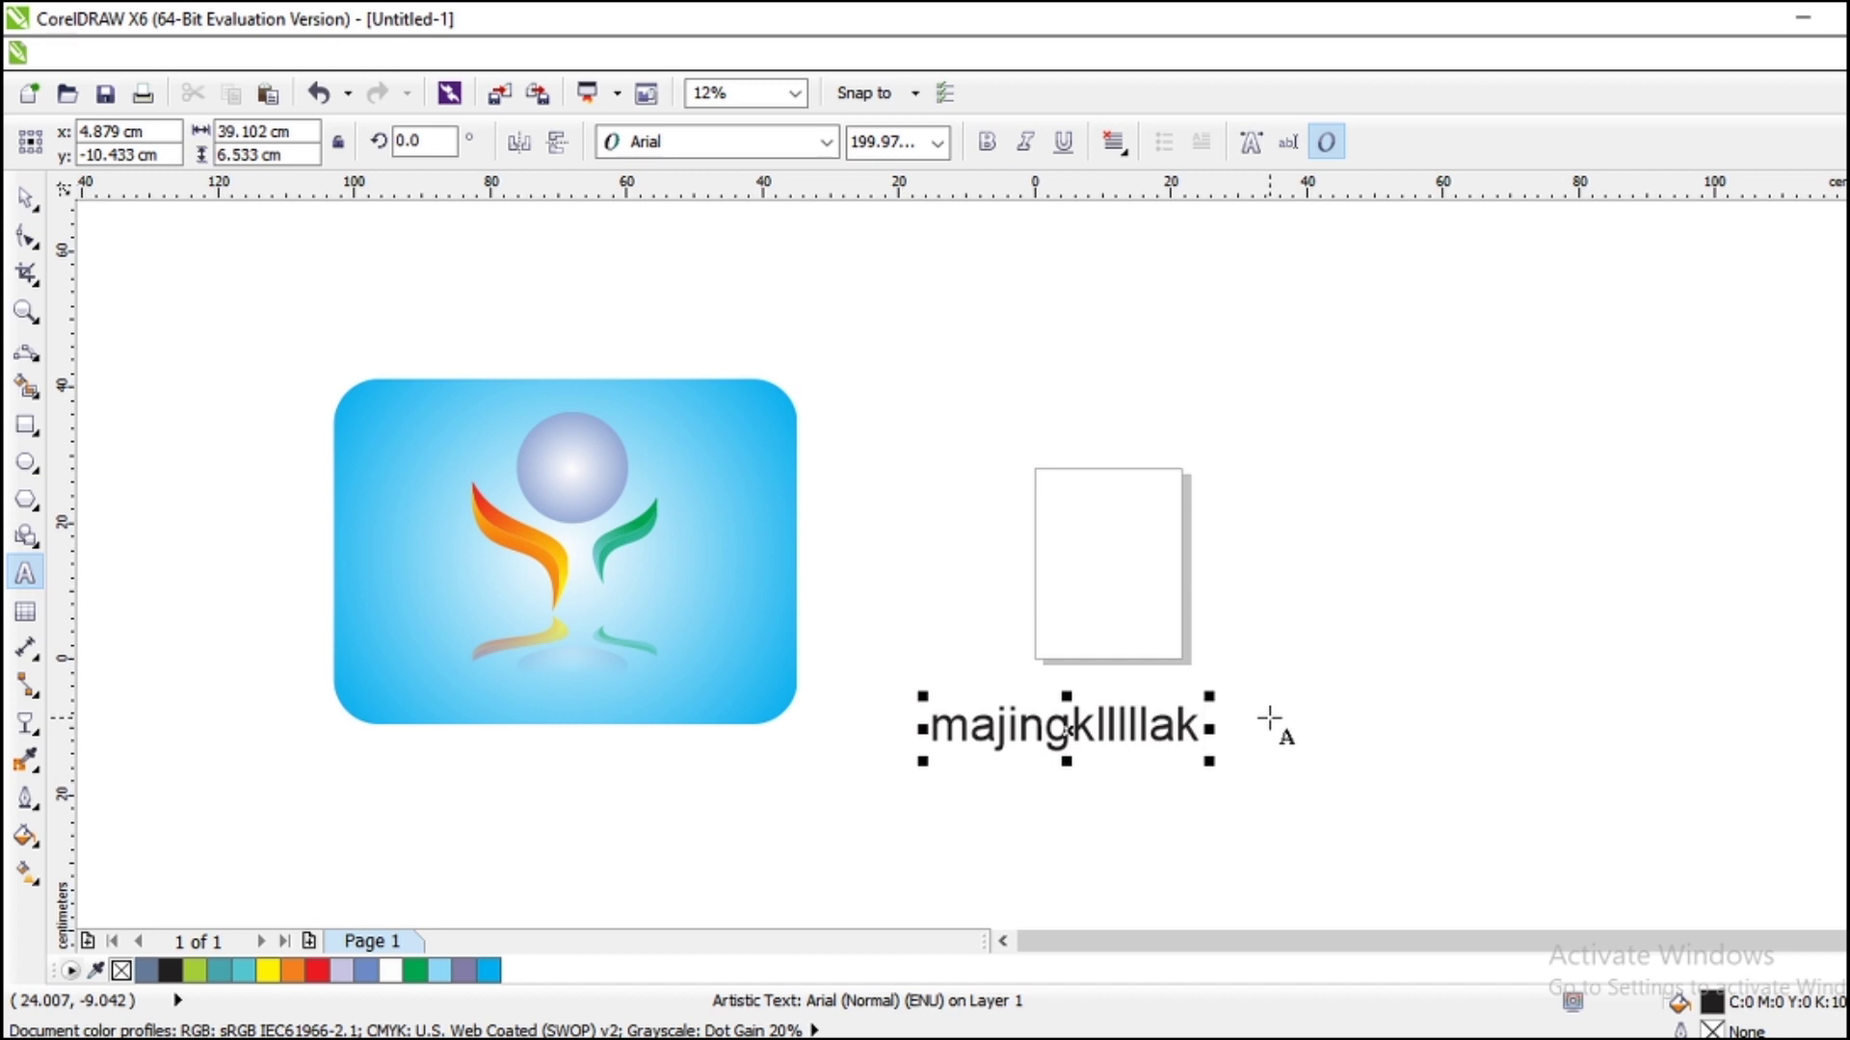
key("BackSpace")
key("BackSpace")
key("BackSpace")
key("BackSpace")
key("BackSpace")
key("BackSpace")
key("BackSpace")
key("BackSpace")
key("BackSpace")
key("BackSpace")
key("BackSpace")
key("BackSpace")
key("BackSpace")
key("BackSpace")
type("MAJINGKL")
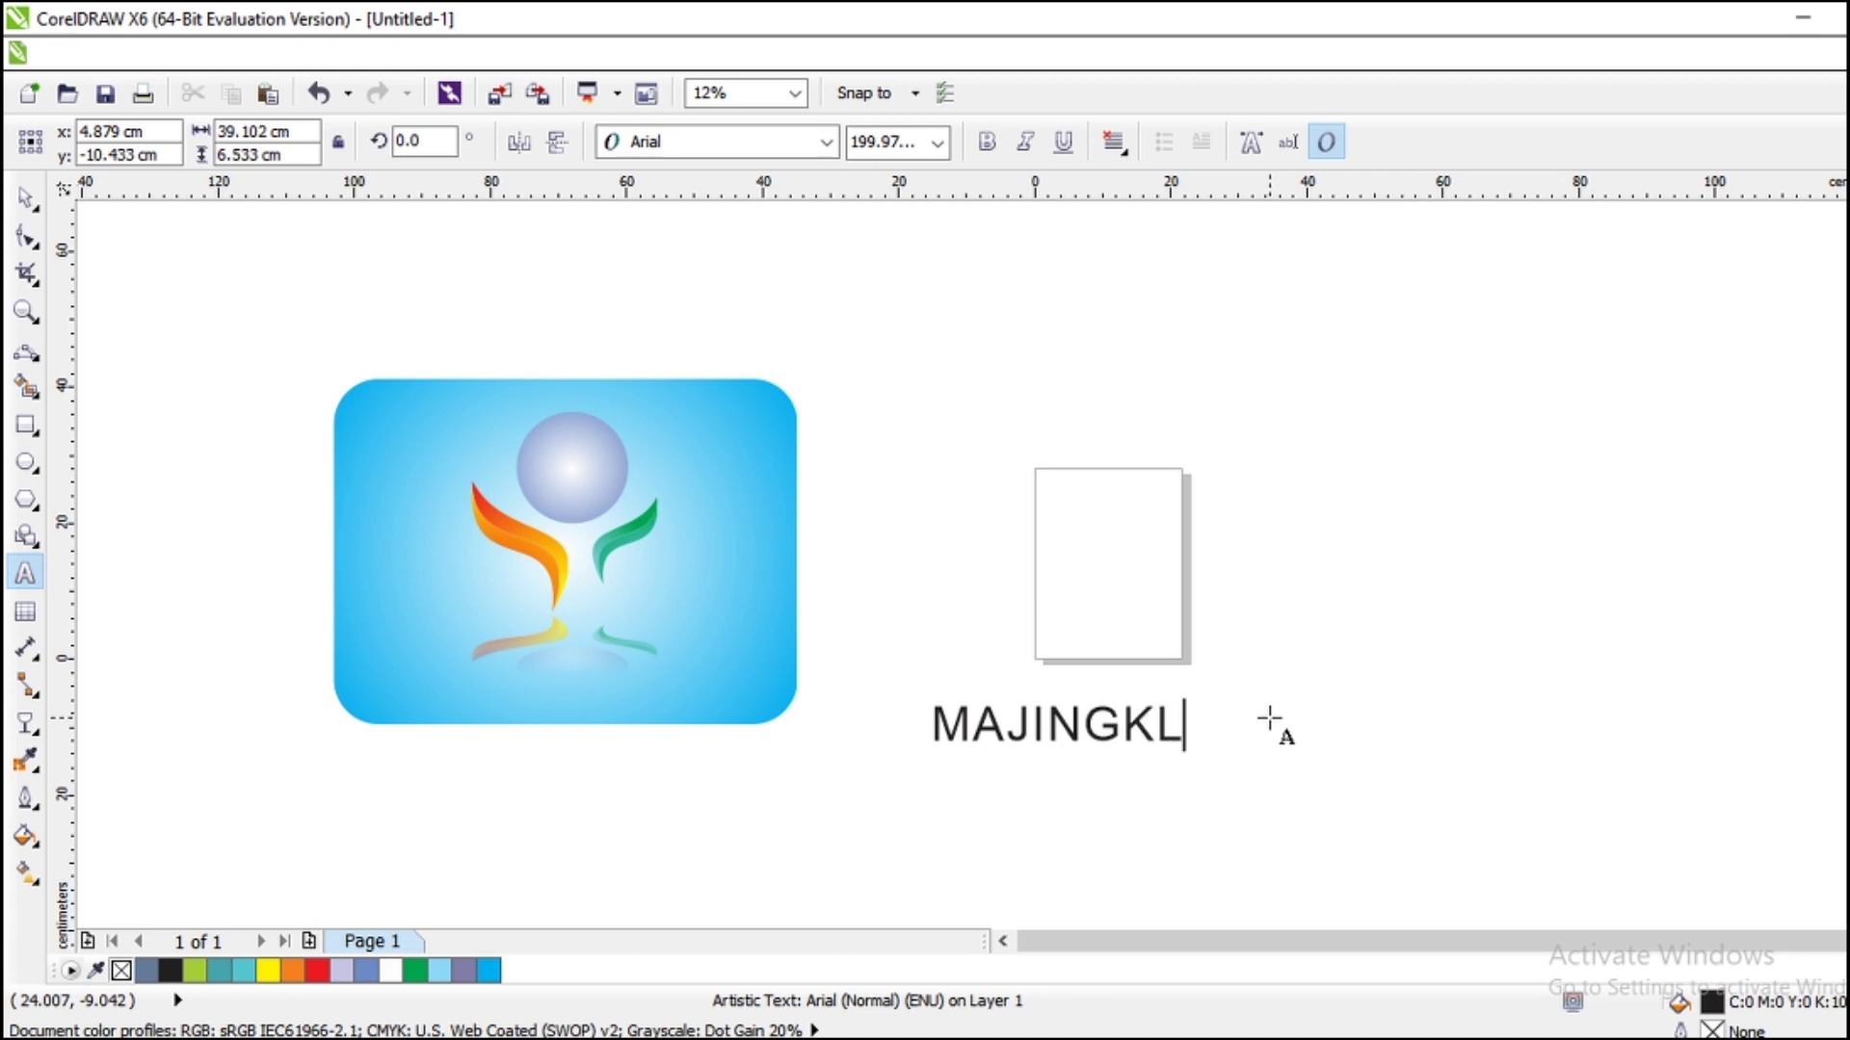
type("AK")
key("Escape")
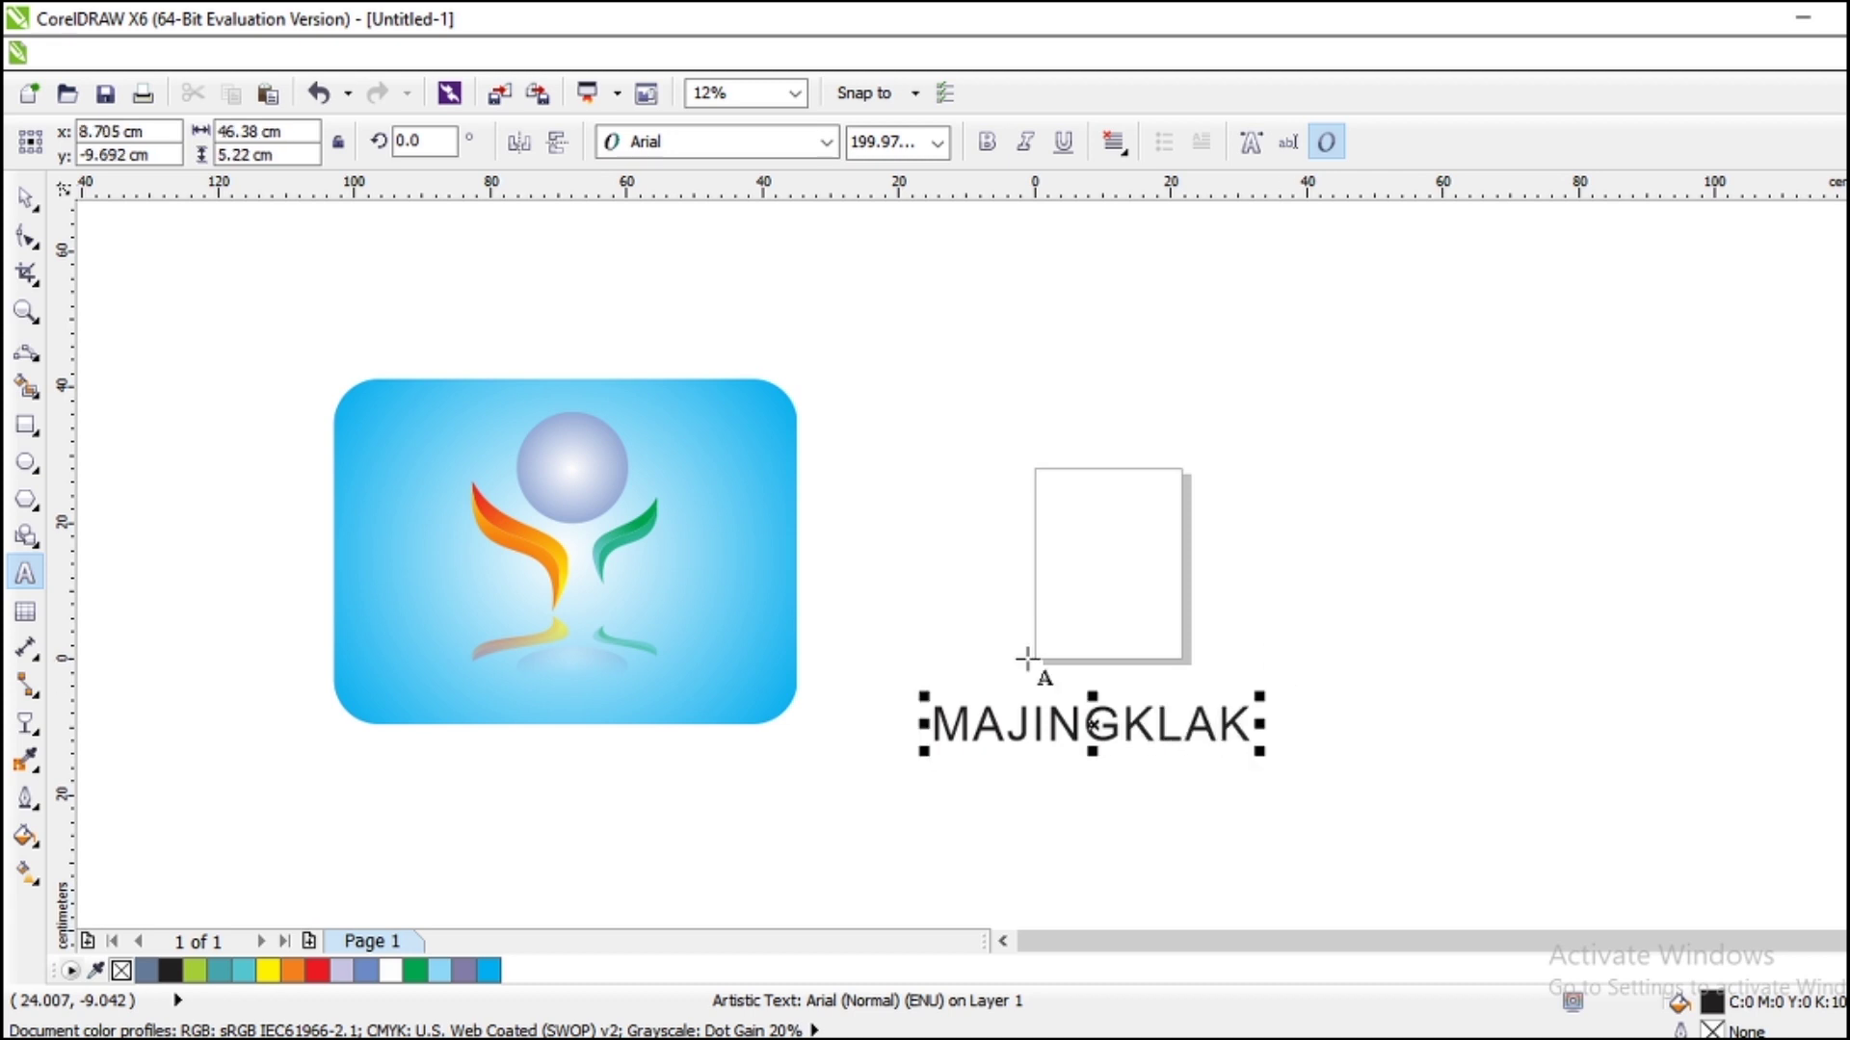
left_click(20, 210)
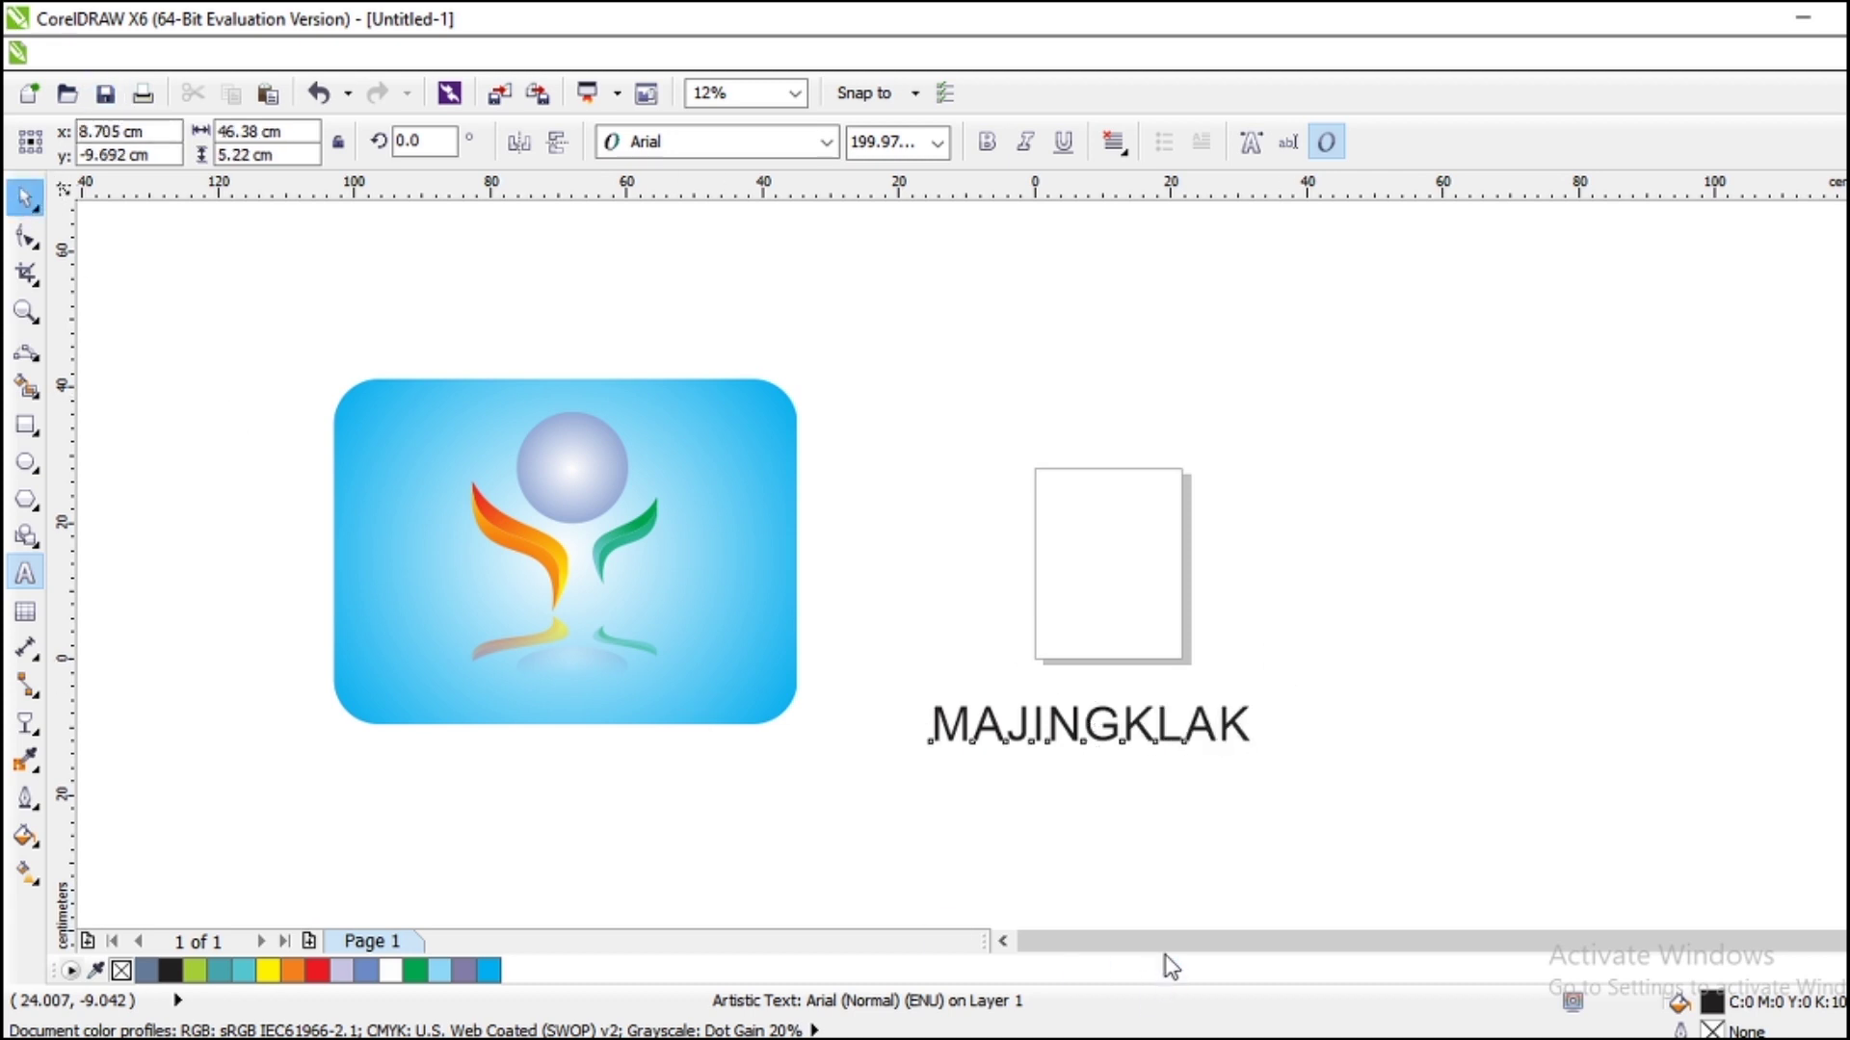
left_click_drag(927, 752, 867, 779)
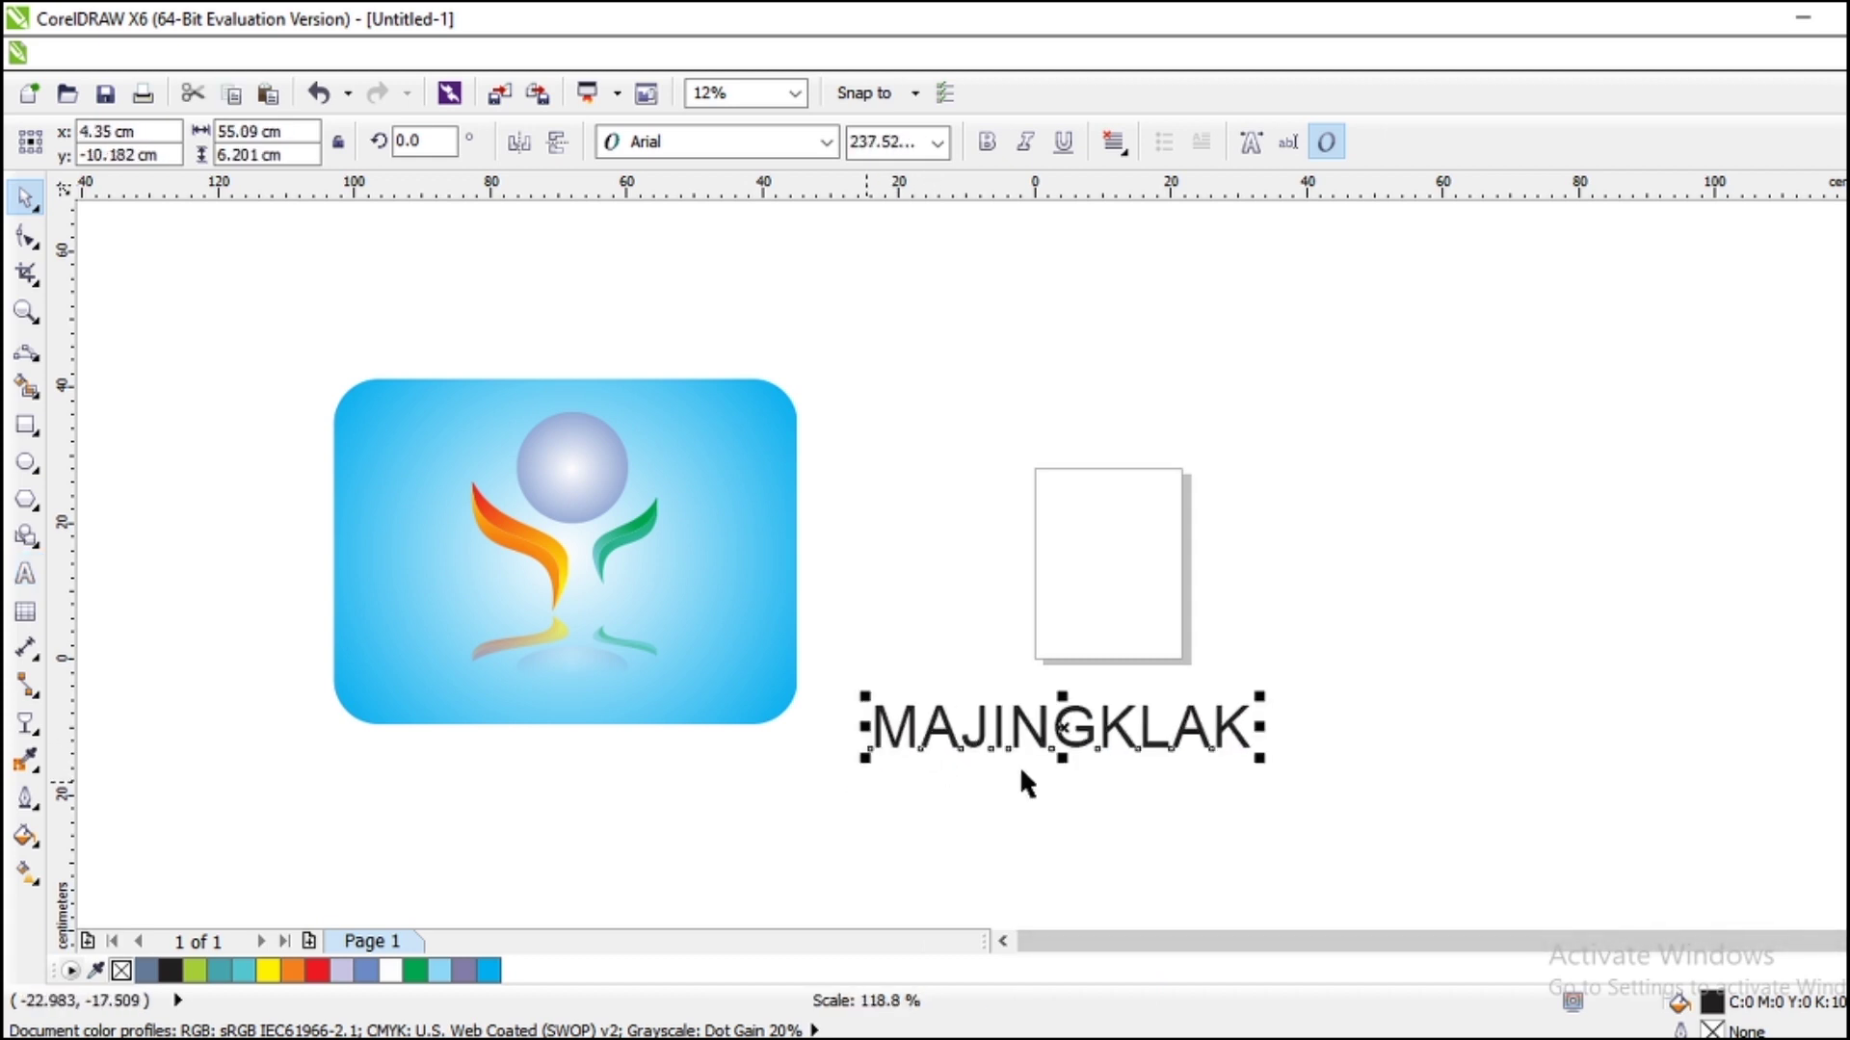
Change the font of the whole MAJINGKLAK text to EngraversGothic BT.
double_click(1230, 729)
left_click_drag(1255, 725, 867, 724)
left_click(827, 142)
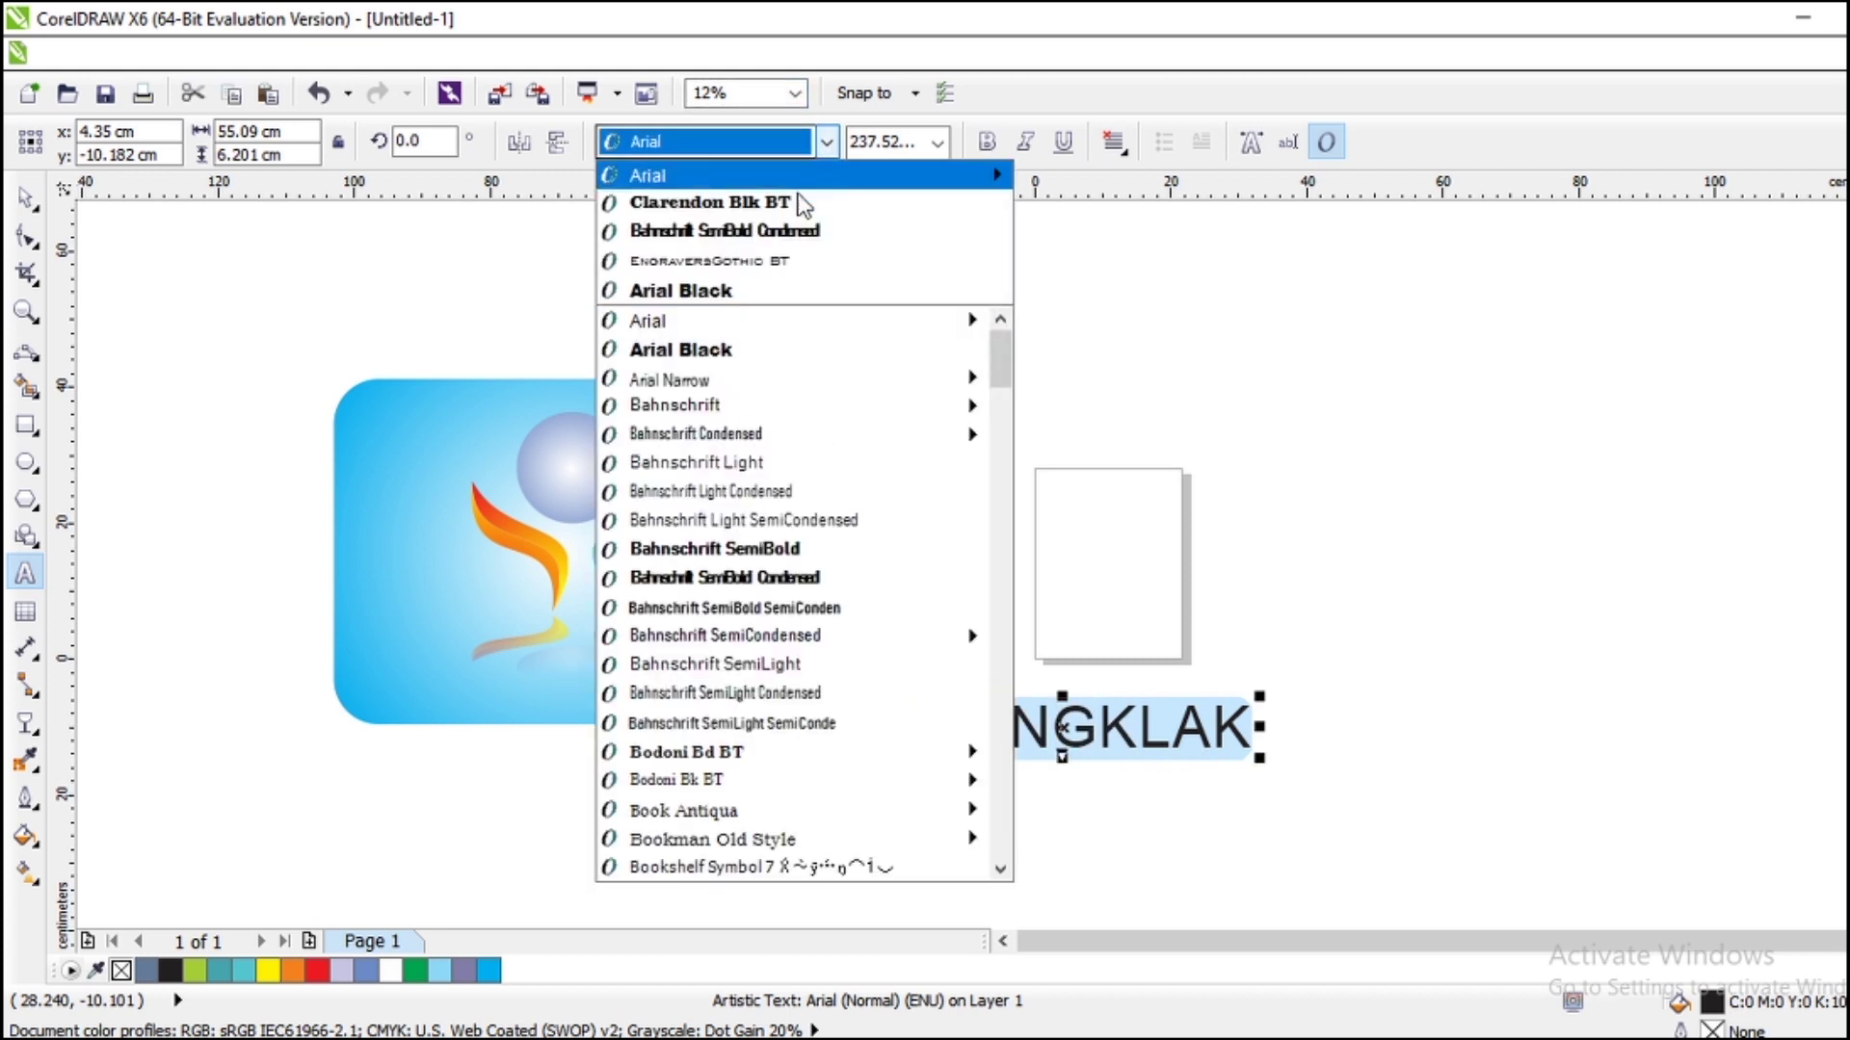
left_click(781, 258)
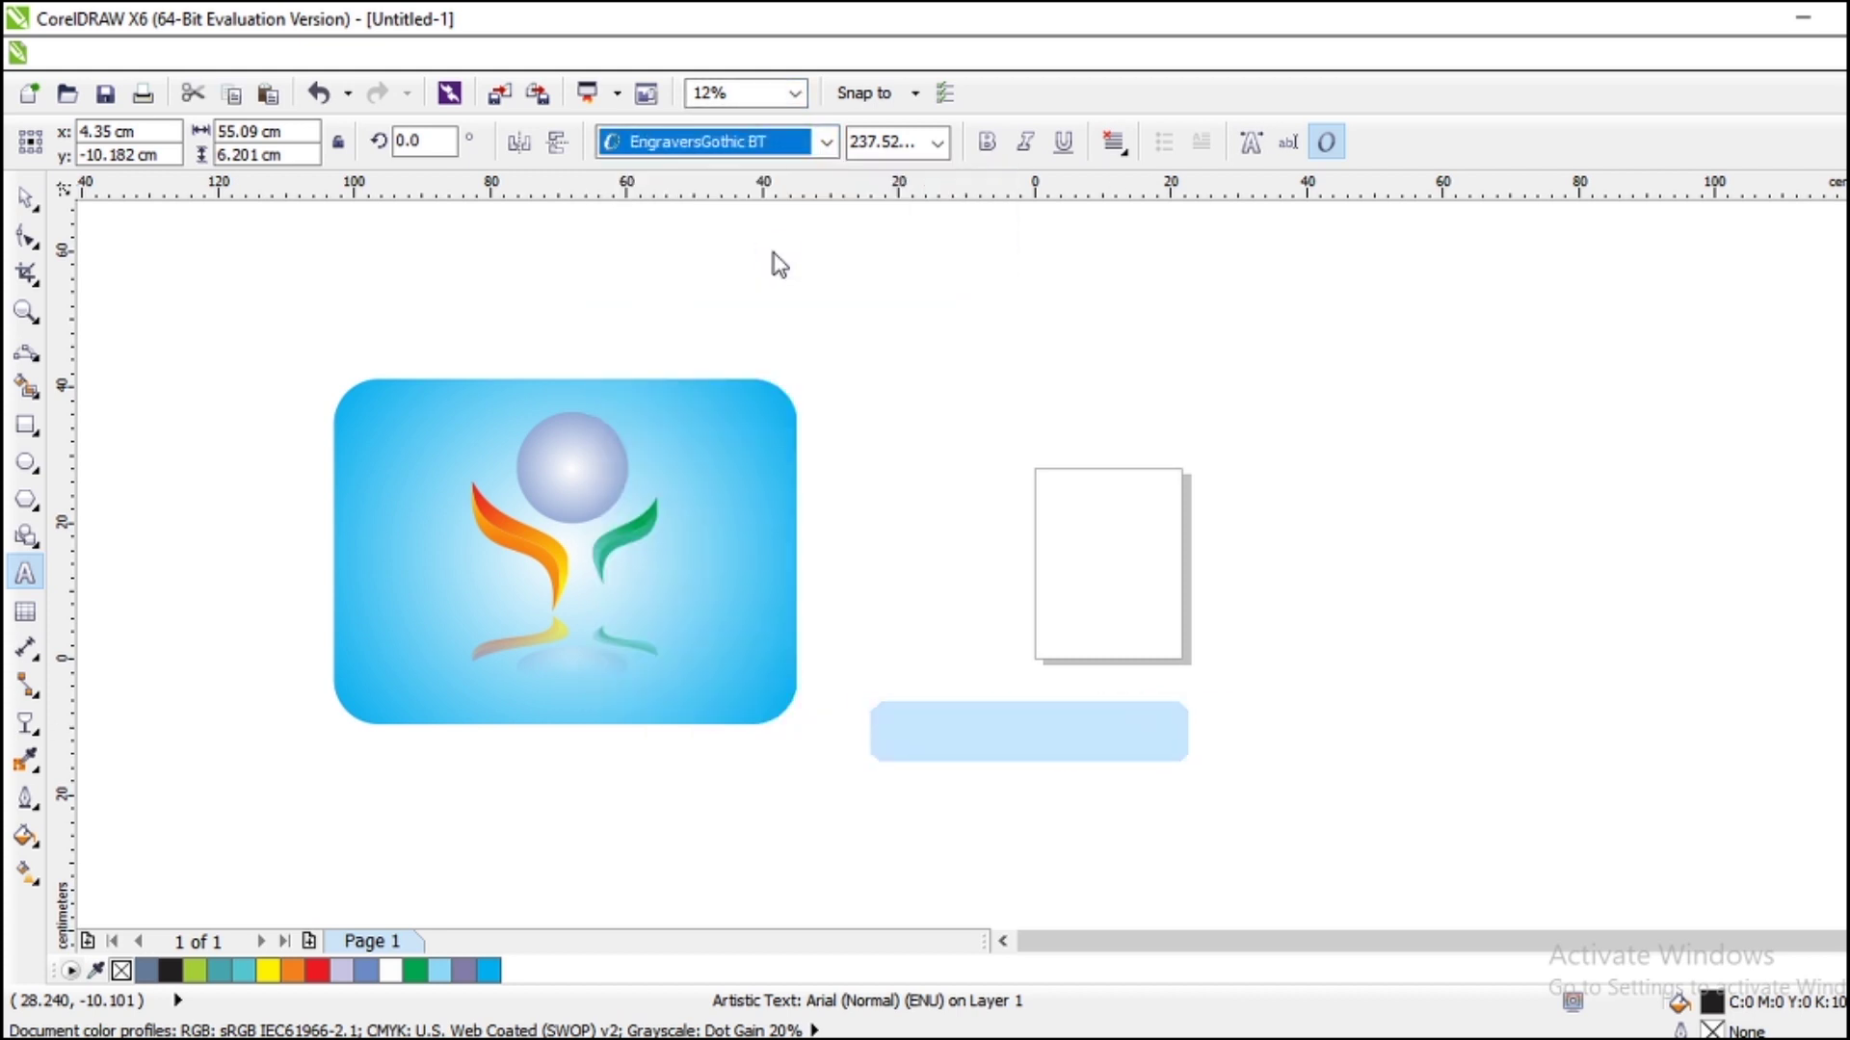
Insert spaces between all the letters of MAJINGKLAK to spread the word to about 71 cm wide.
left_click(915, 740)
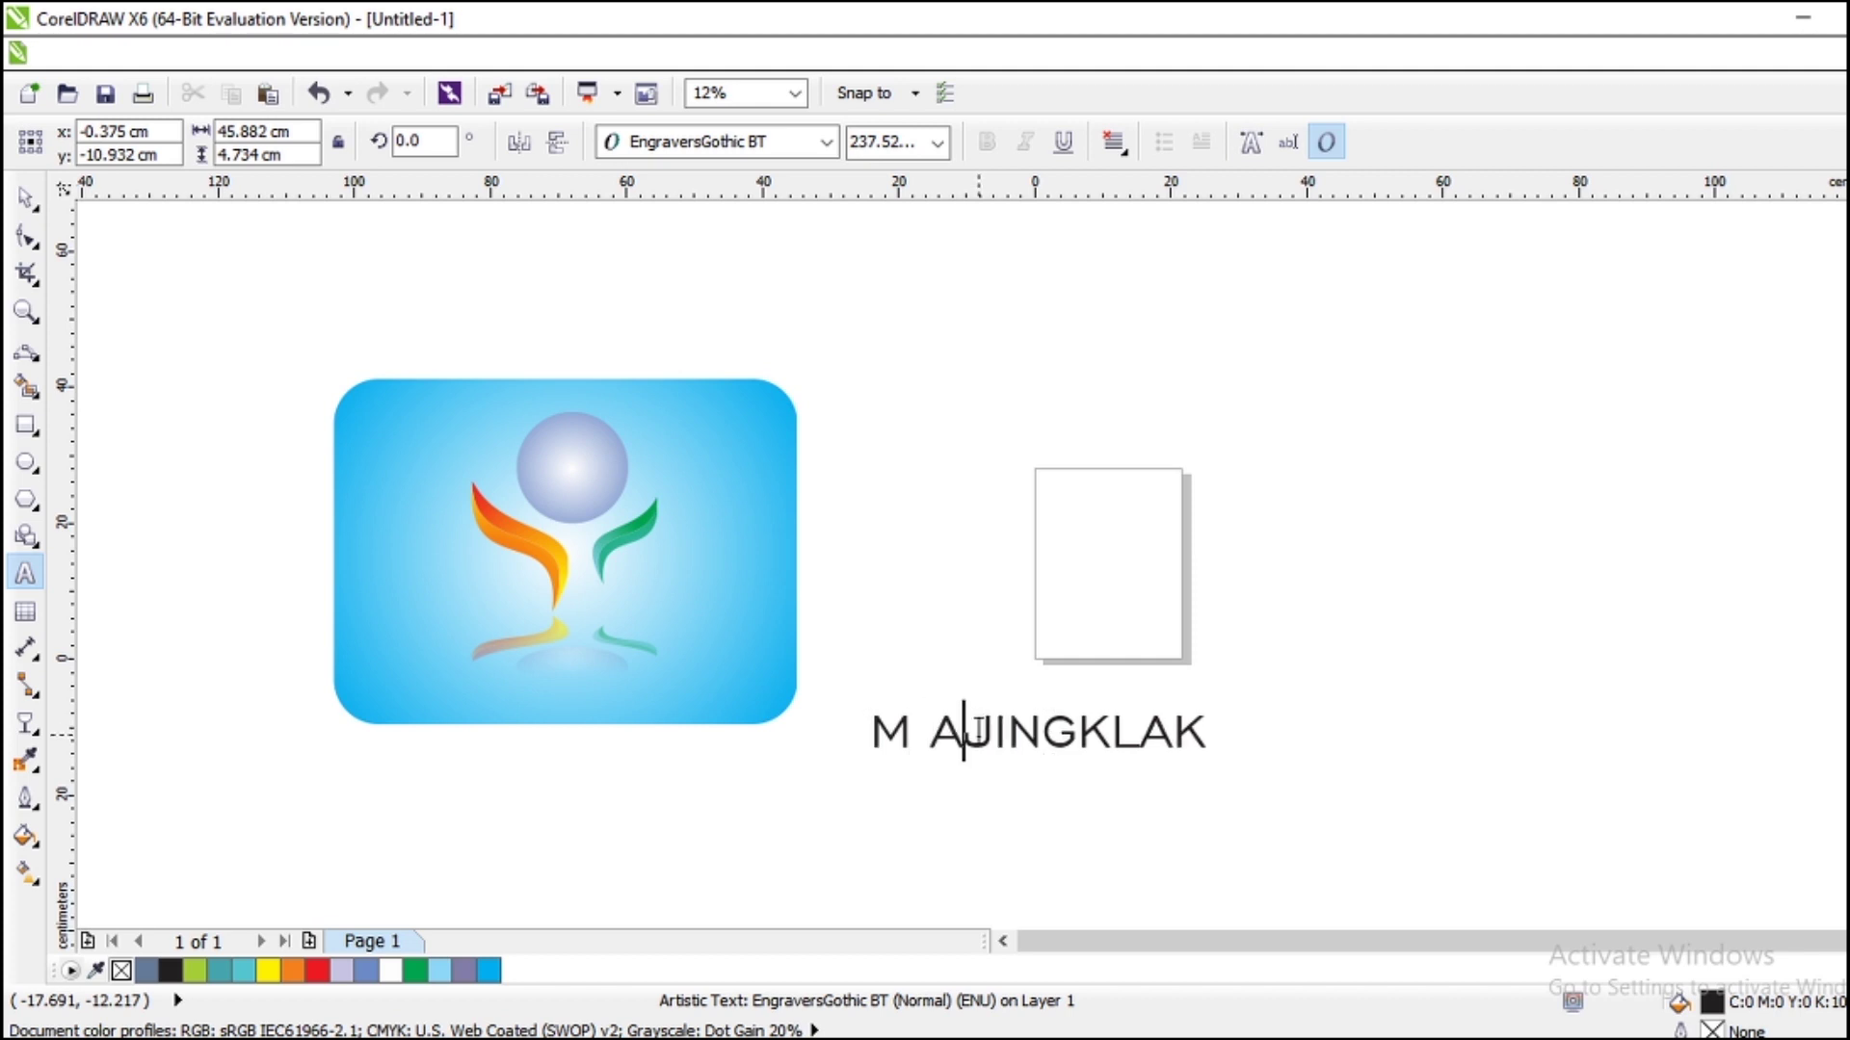
key("Right")
key("Right")
key("Right")
key("Right")
key("Right")
key("Right")
key("Right")
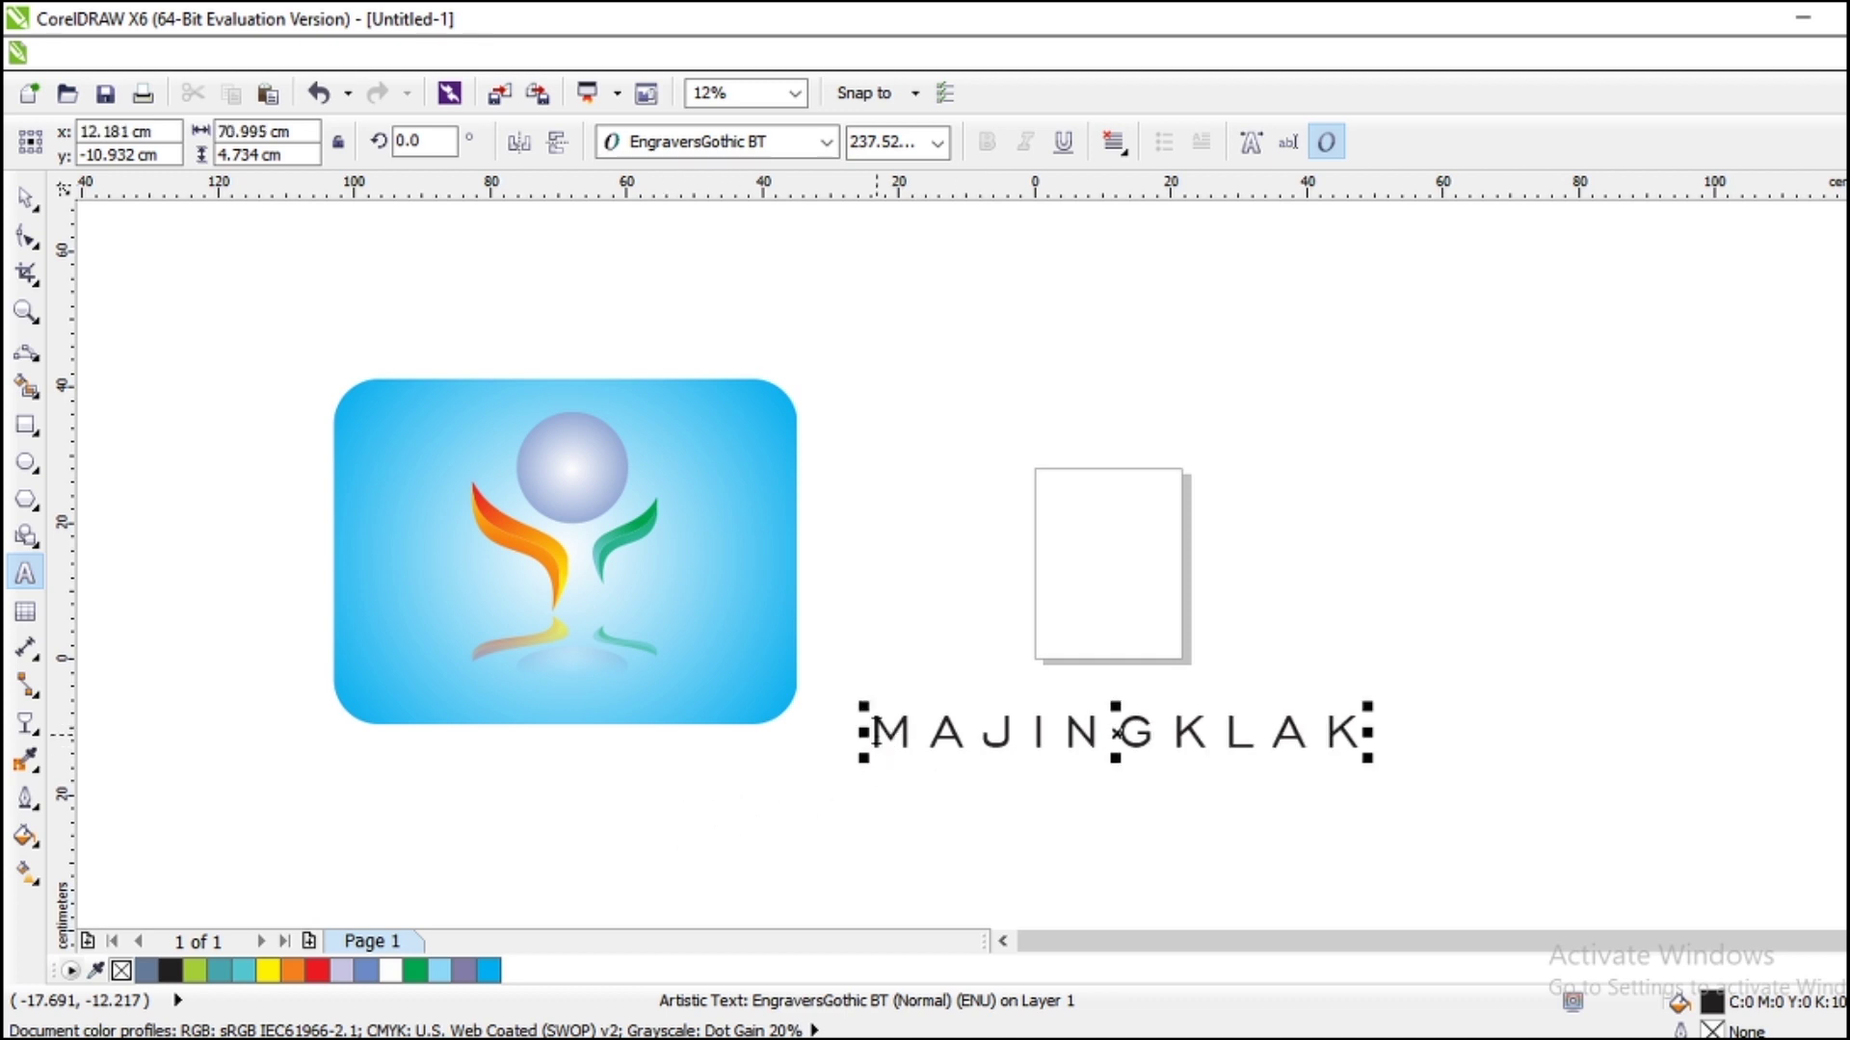
Underline the whole MAJINGKLAK text and fill it with blue (C:60 M:40 Y:0).
left_click_drag(872, 732, 1453, 784)
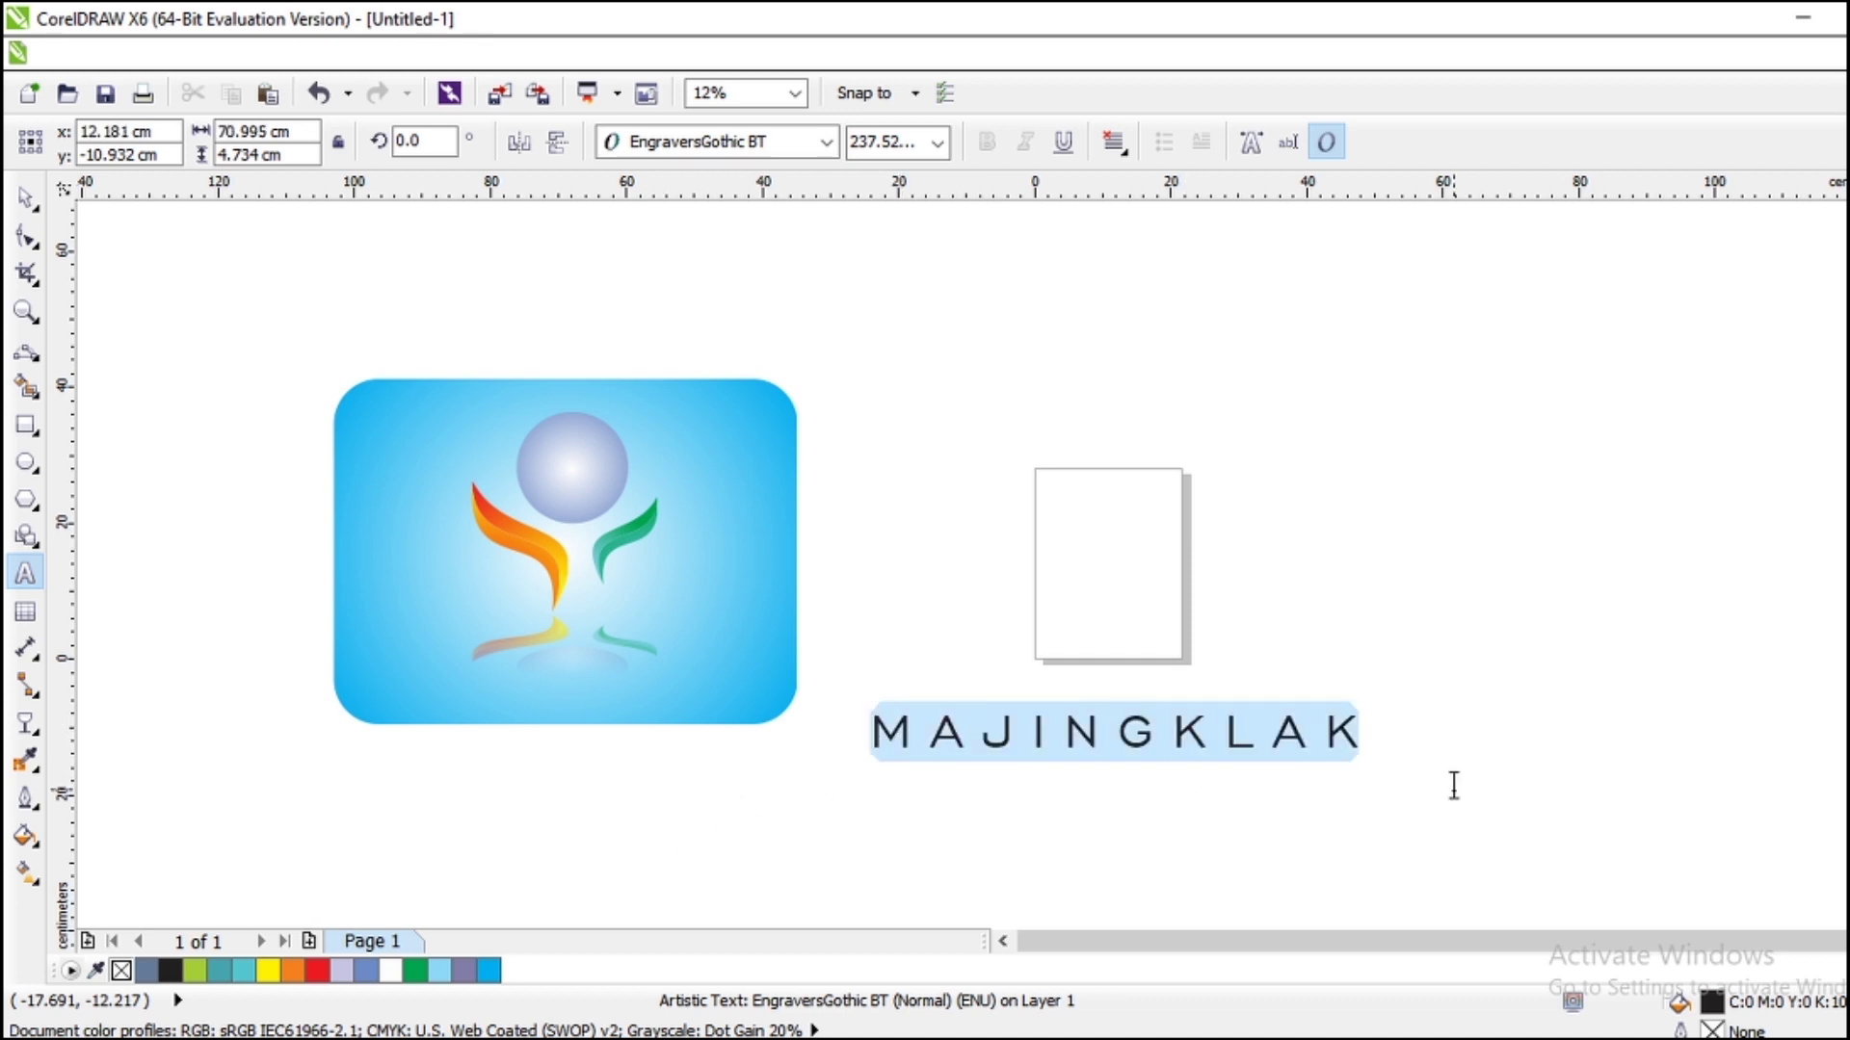
left_click(1063, 141)
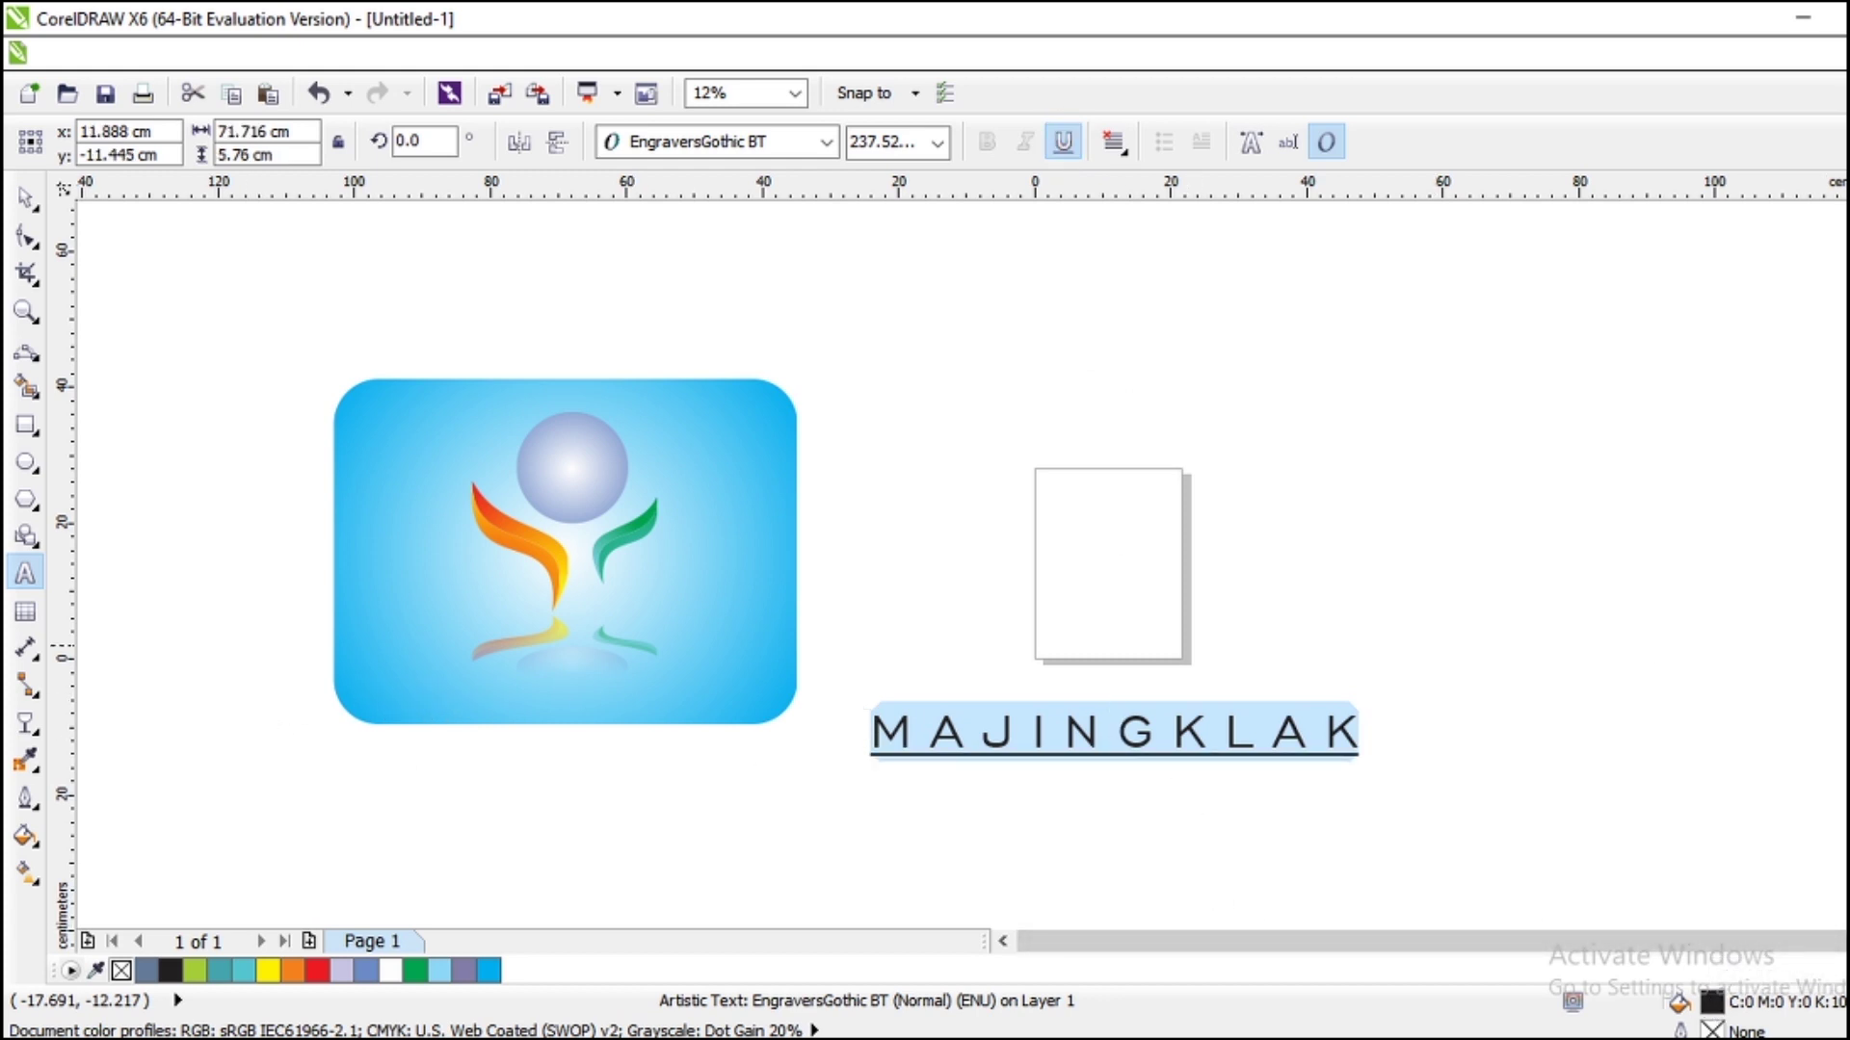
left_click(1848, 646)
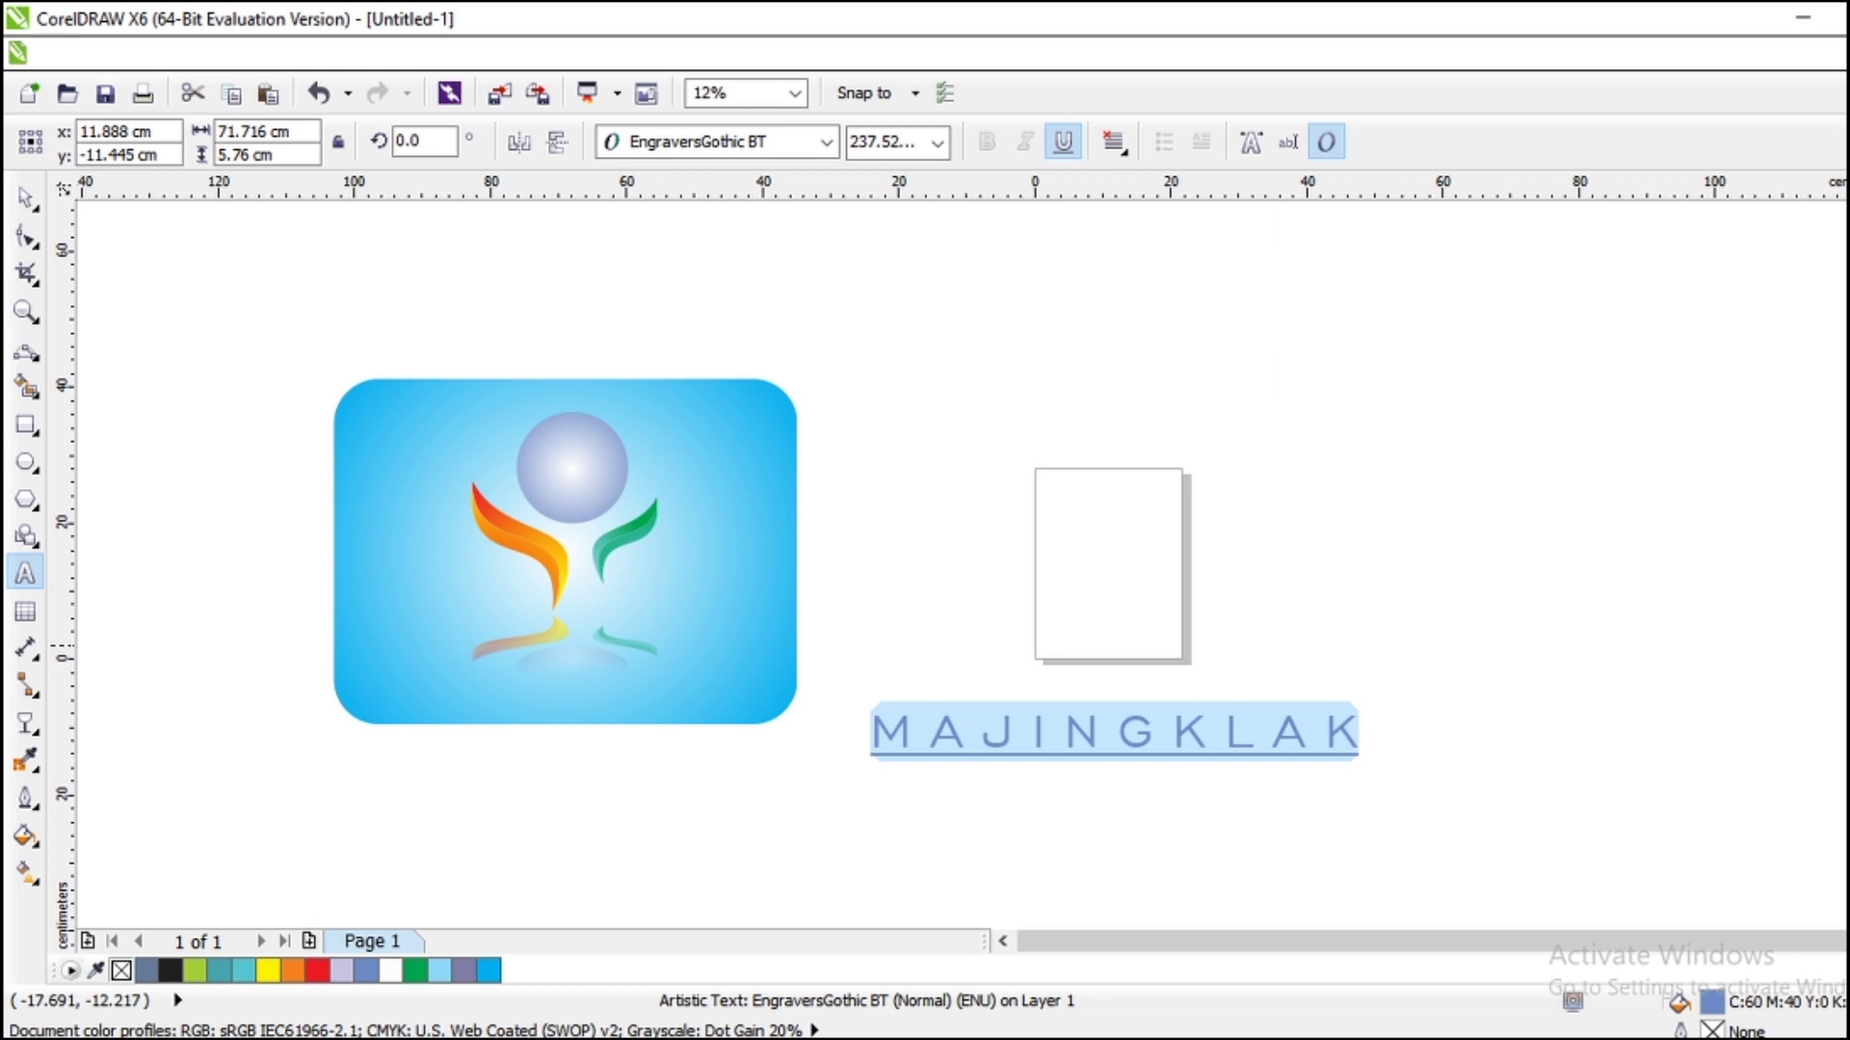
Give the text a radial two-color fountain fill from blue to white, with its center offset -10% horizontally and slightly upward.
left_click(38, 843)
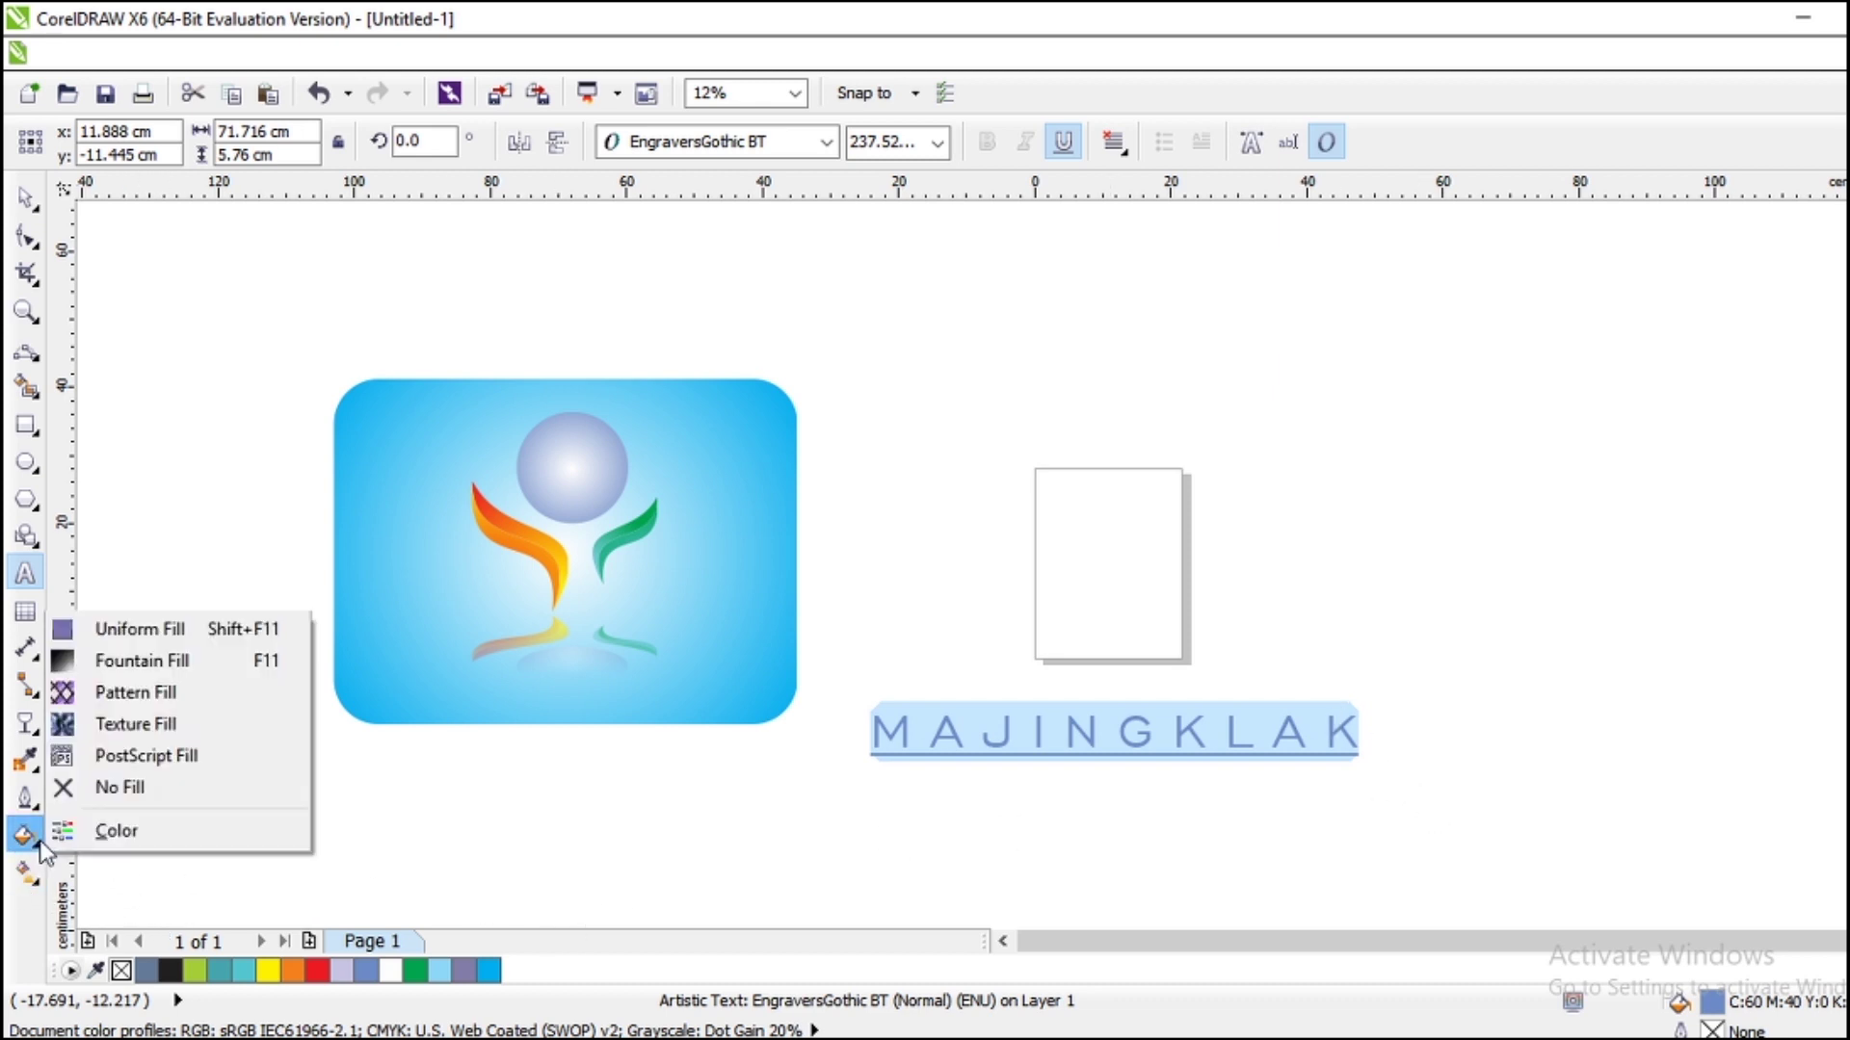
left_click(143, 663)
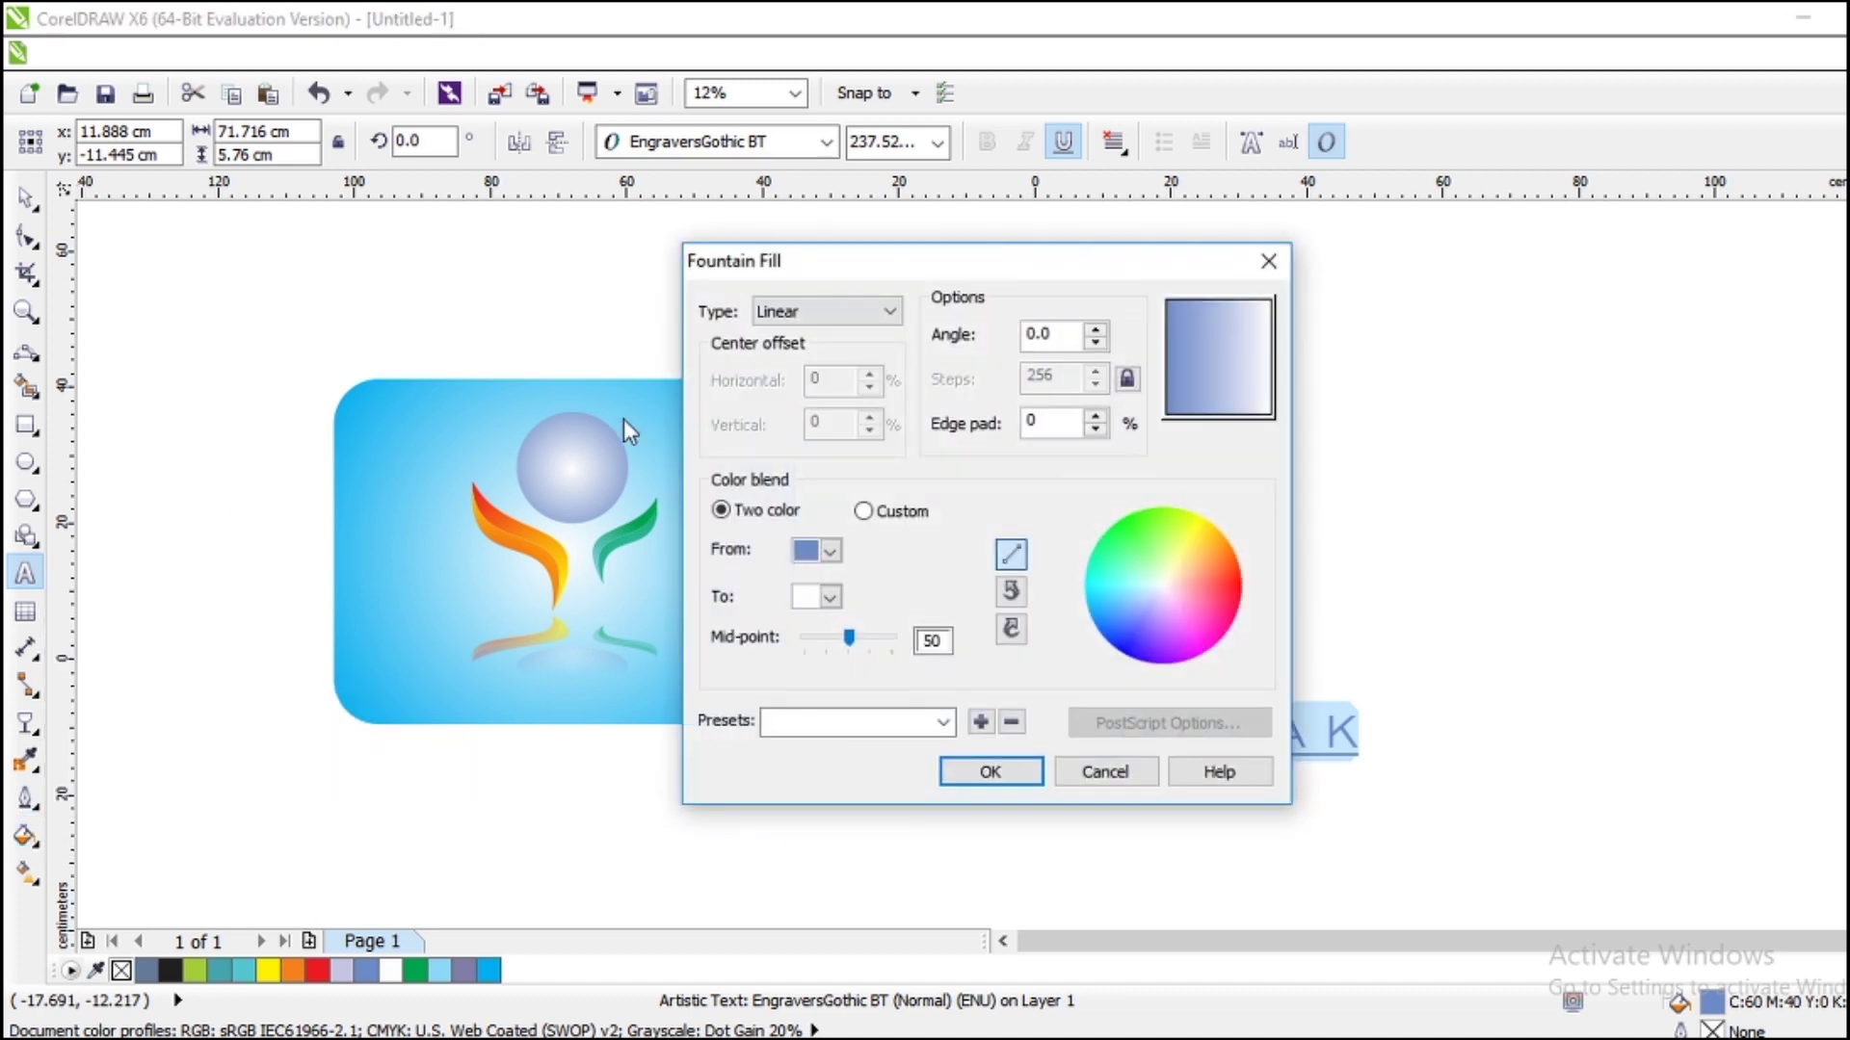
left_click(885, 314)
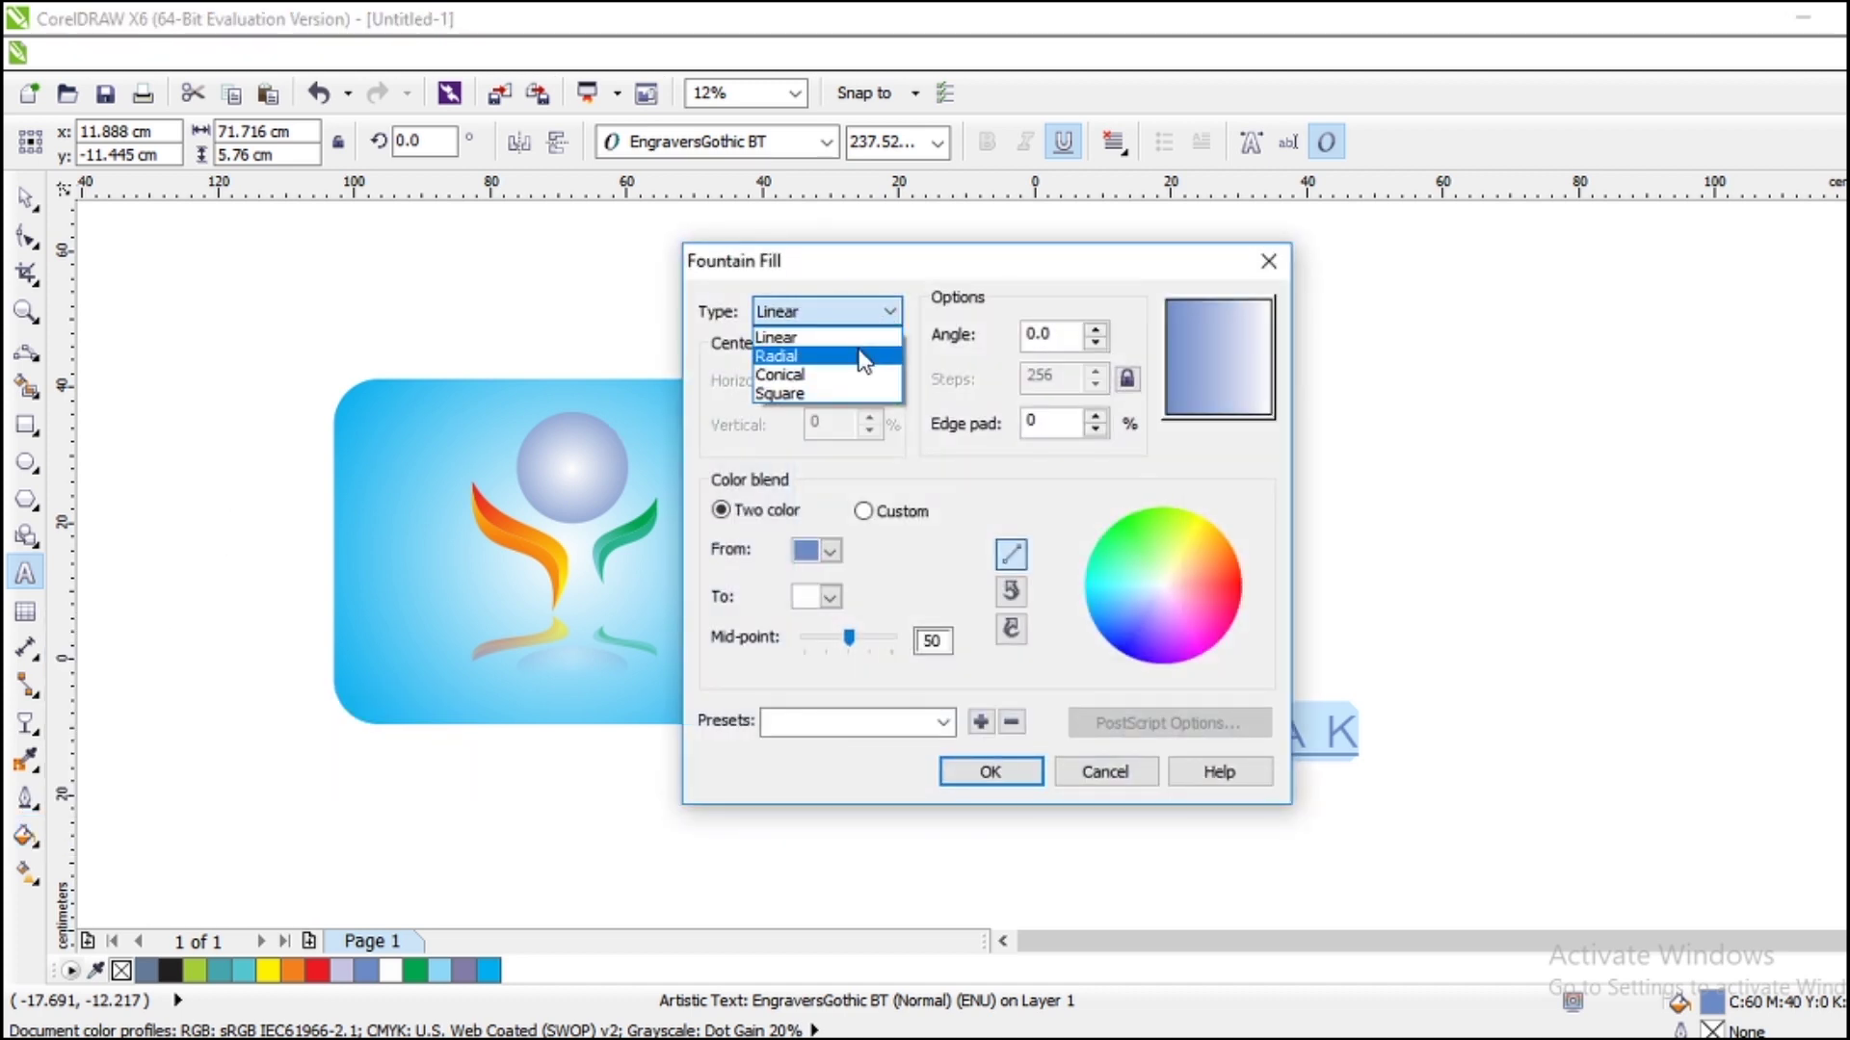
left_click(857, 349)
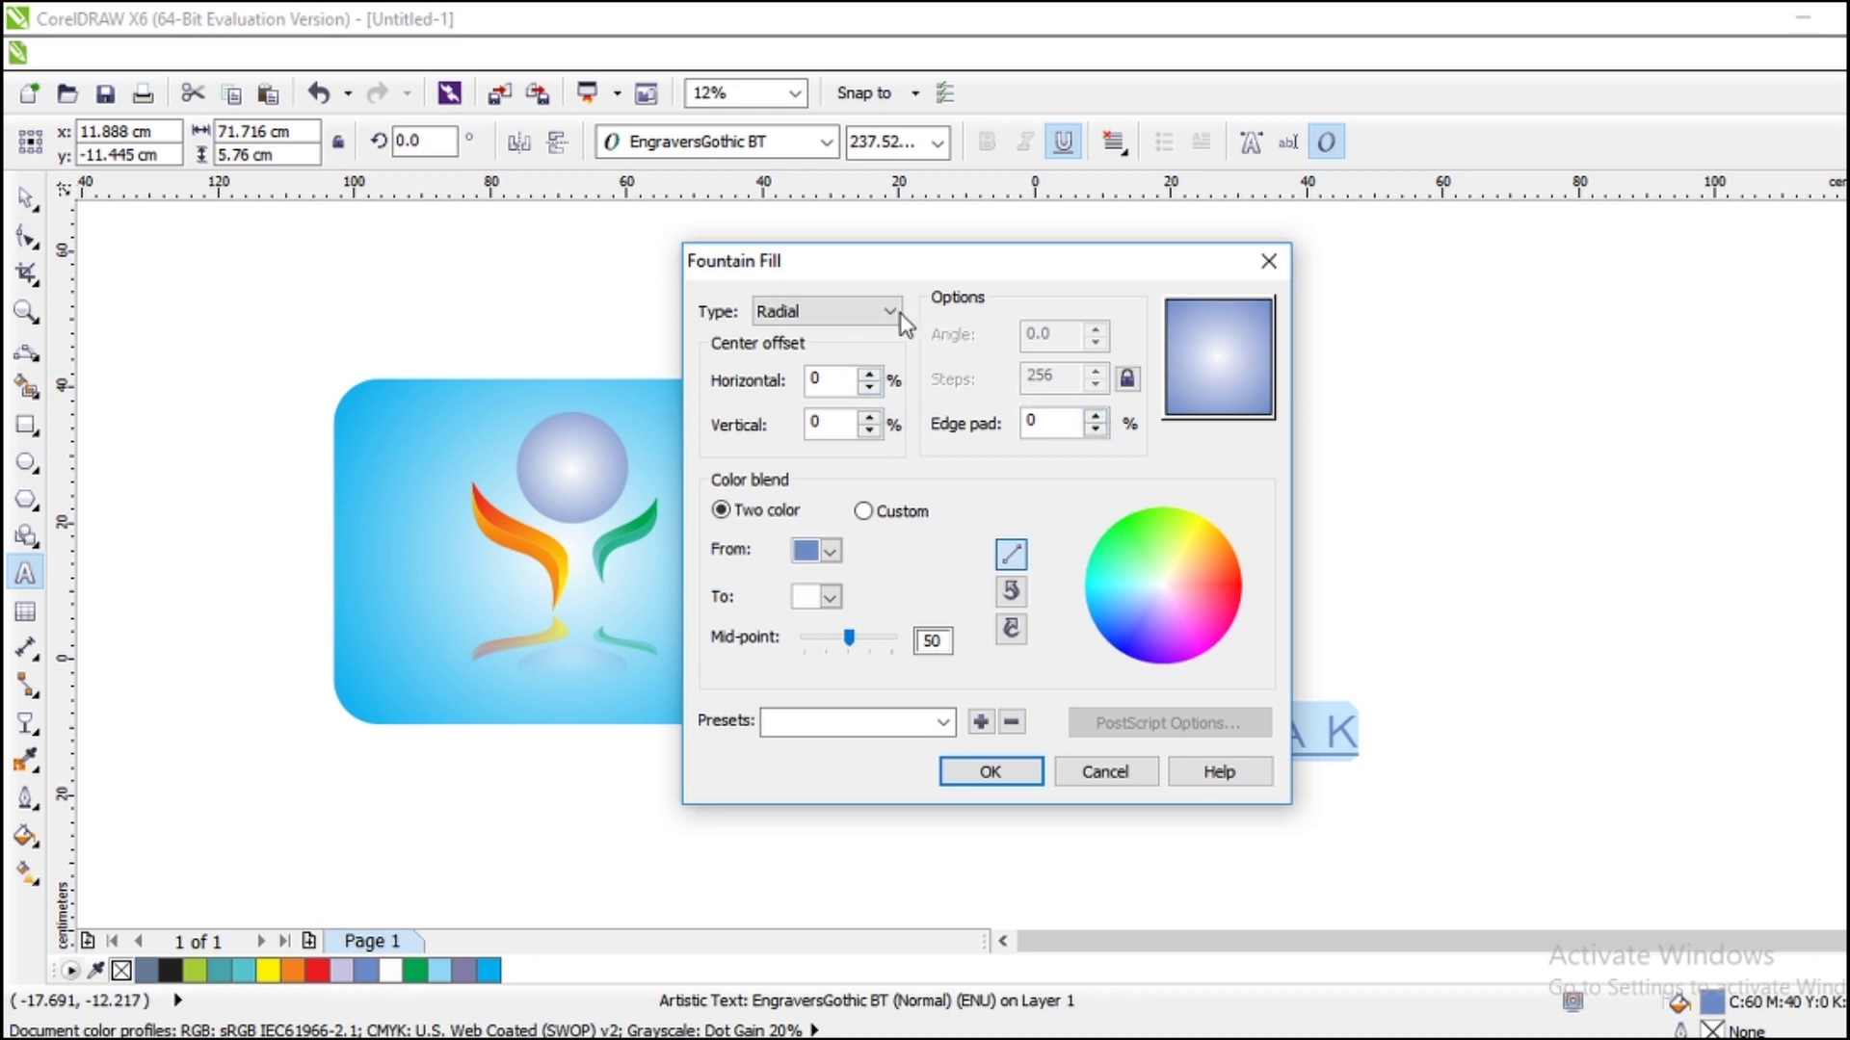
left_click(870, 387)
left_click(870, 387)
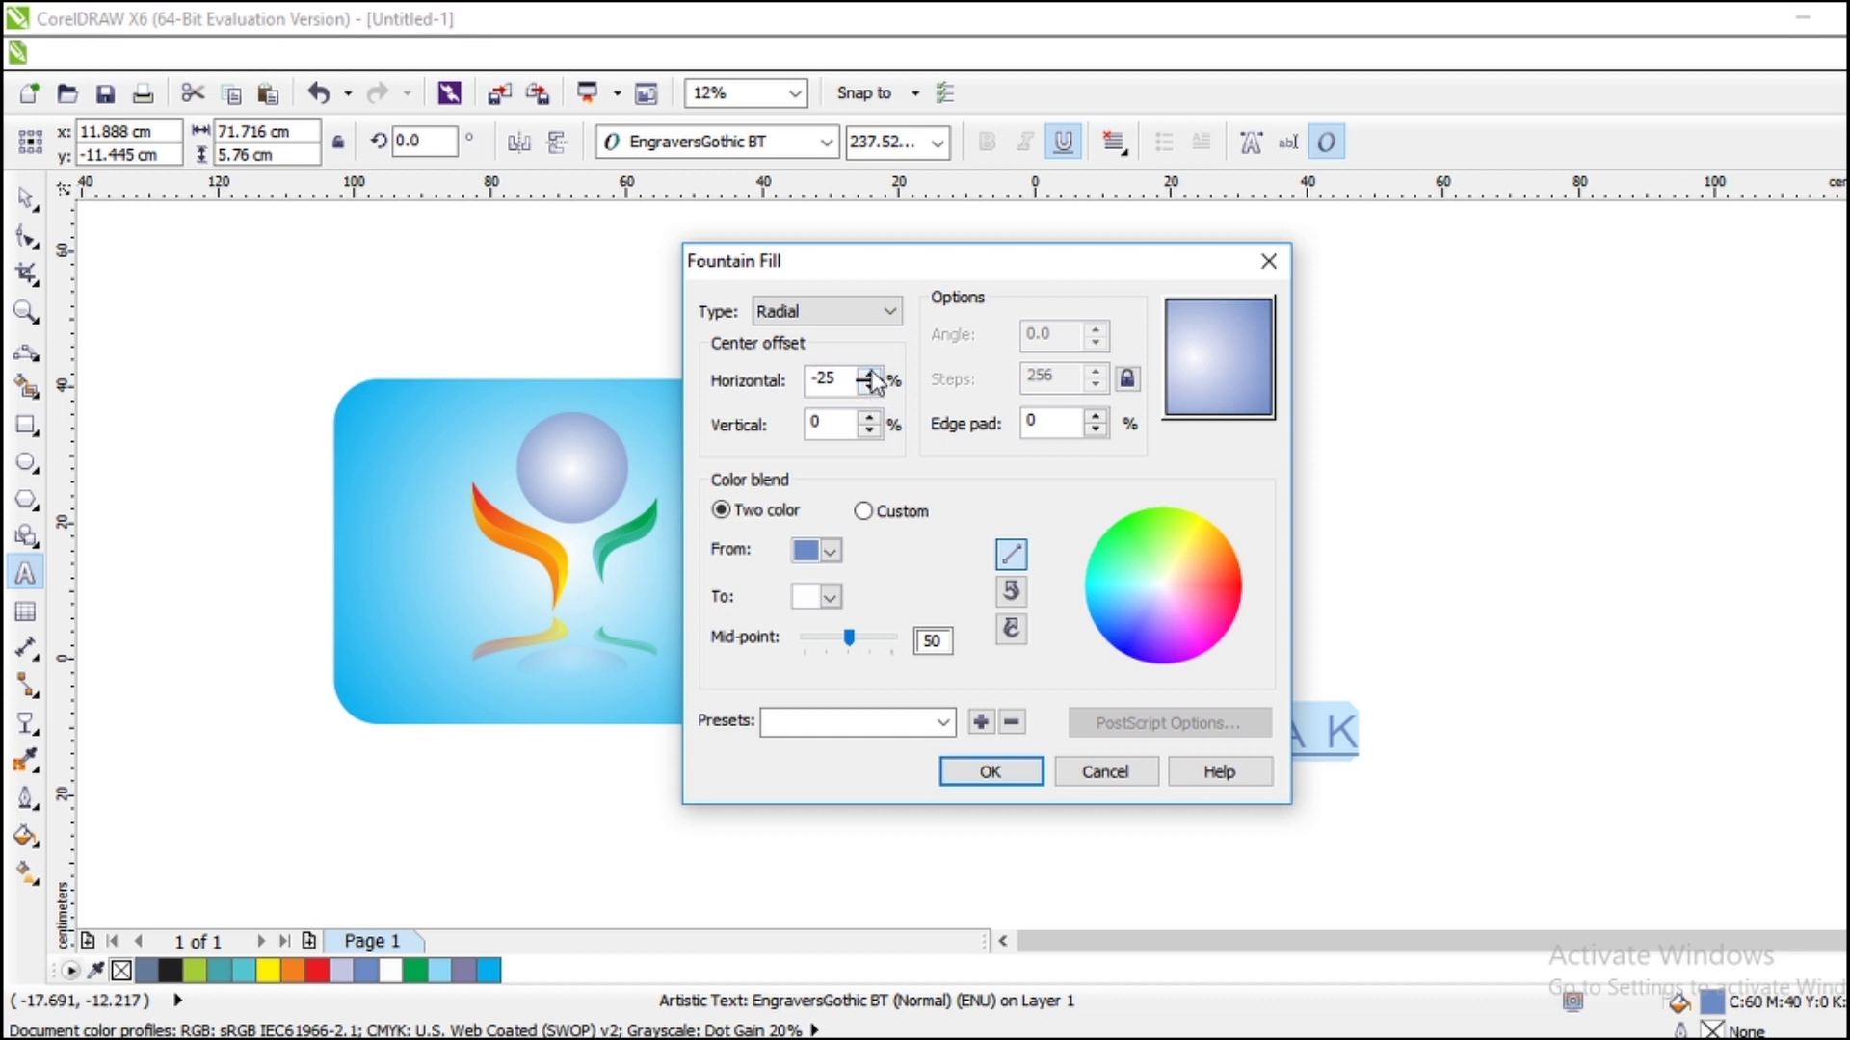
left_click(870, 374)
left_click(870, 374)
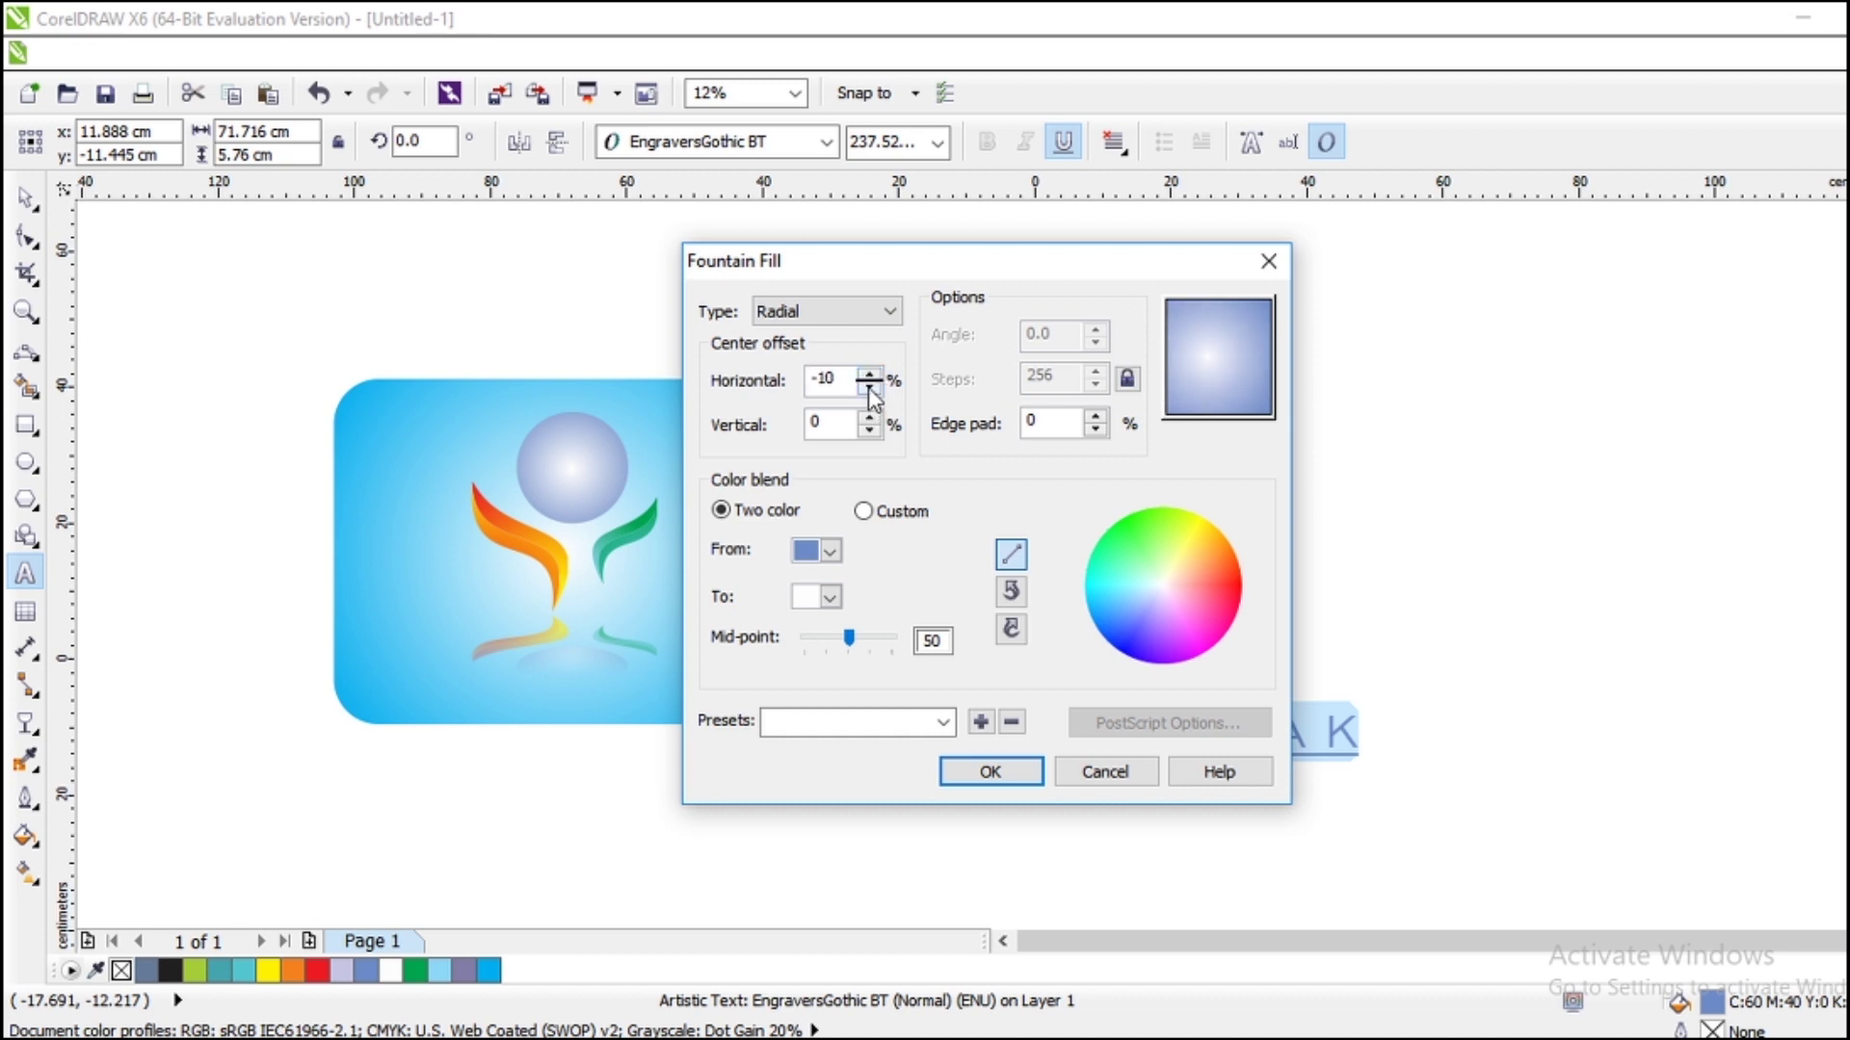
left_click(870, 417)
left_click(870, 417)
left_click(985, 771)
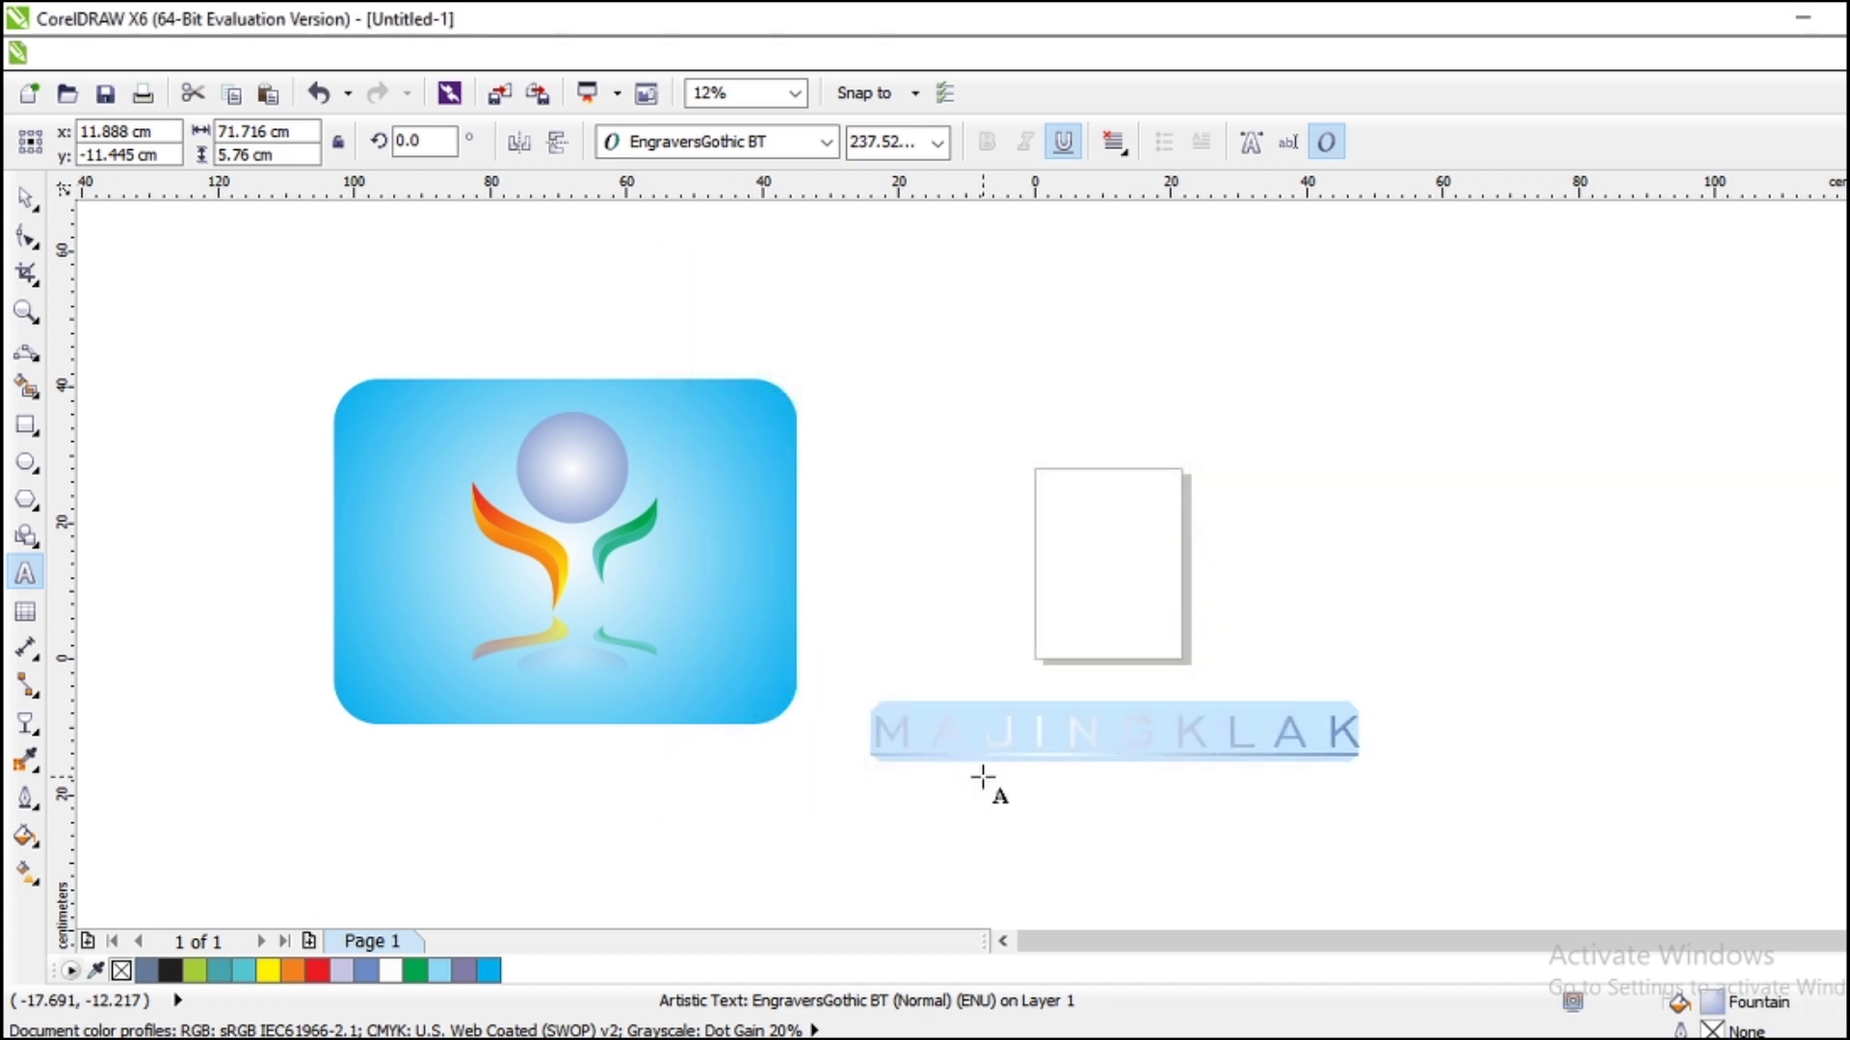
Scale the text down to about 29 × 2.3 cm and place it under the logo's reflection at about X -67.9, Y -4 cm.
left_click(25, 198)
left_click(1152, 757)
left_click_drag(1107, 731, 557, 684)
mouse_move(812, 654)
left_mouse_down()
mouse_move(735, 694)
mouse_move(781, 668)
left_mouse_up()
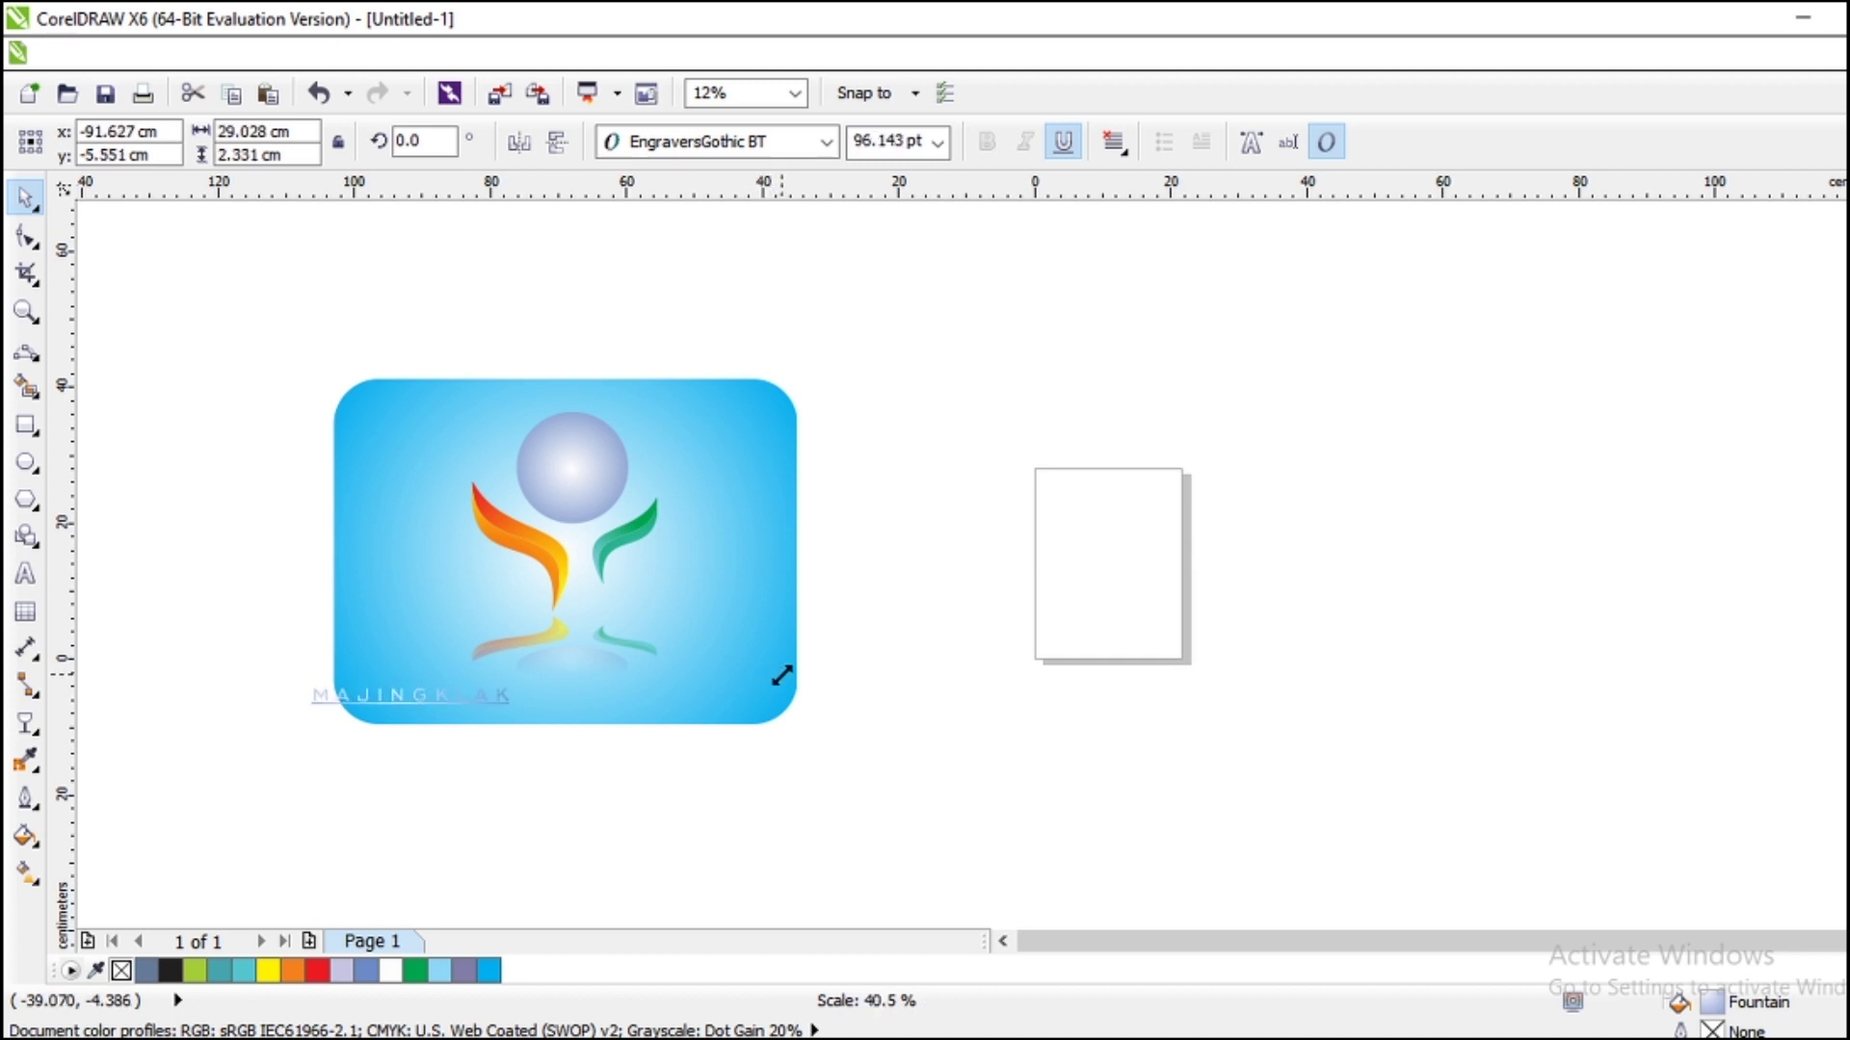
left_click_drag(415, 696, 568, 424)
mouse_move(575, 661)
left_mouse_down()
mouse_move(568, 687)
mouse_move(569, 607)
mouse_move(571, 689)
left_mouse_up()
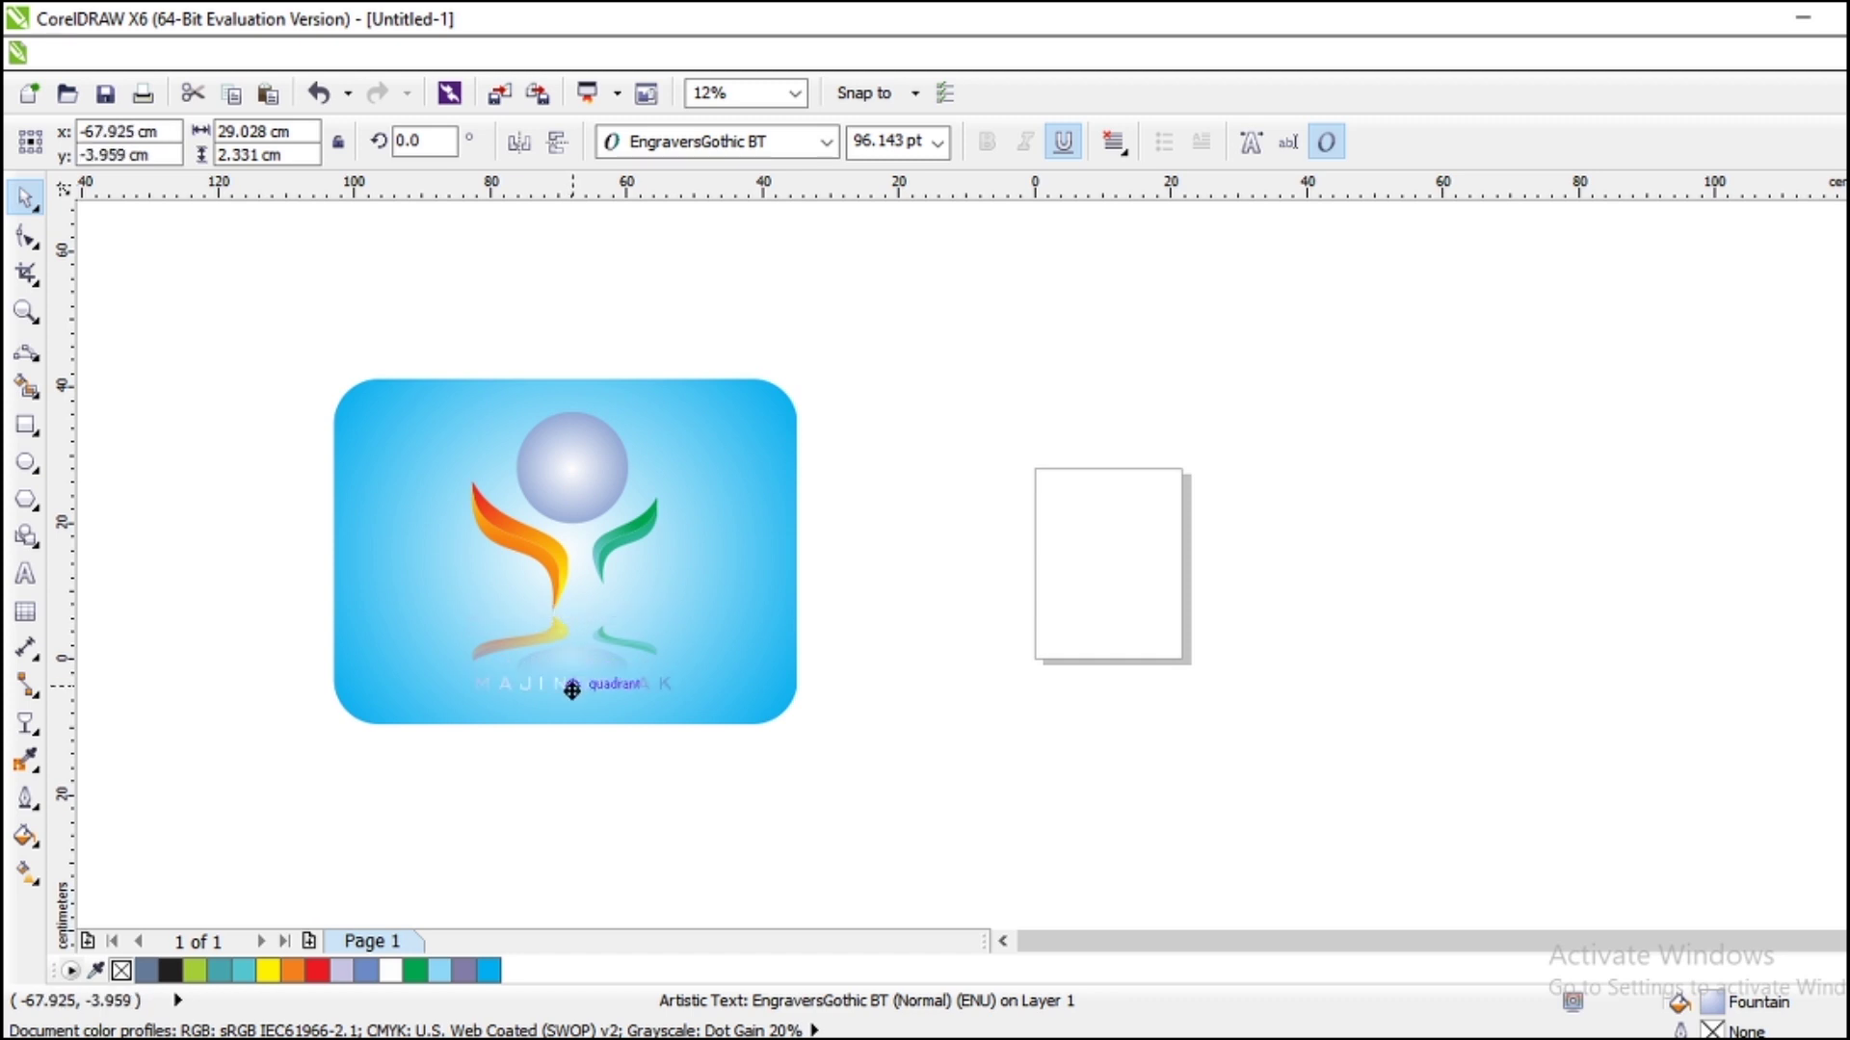
scroll(609, 713, "up", 2)
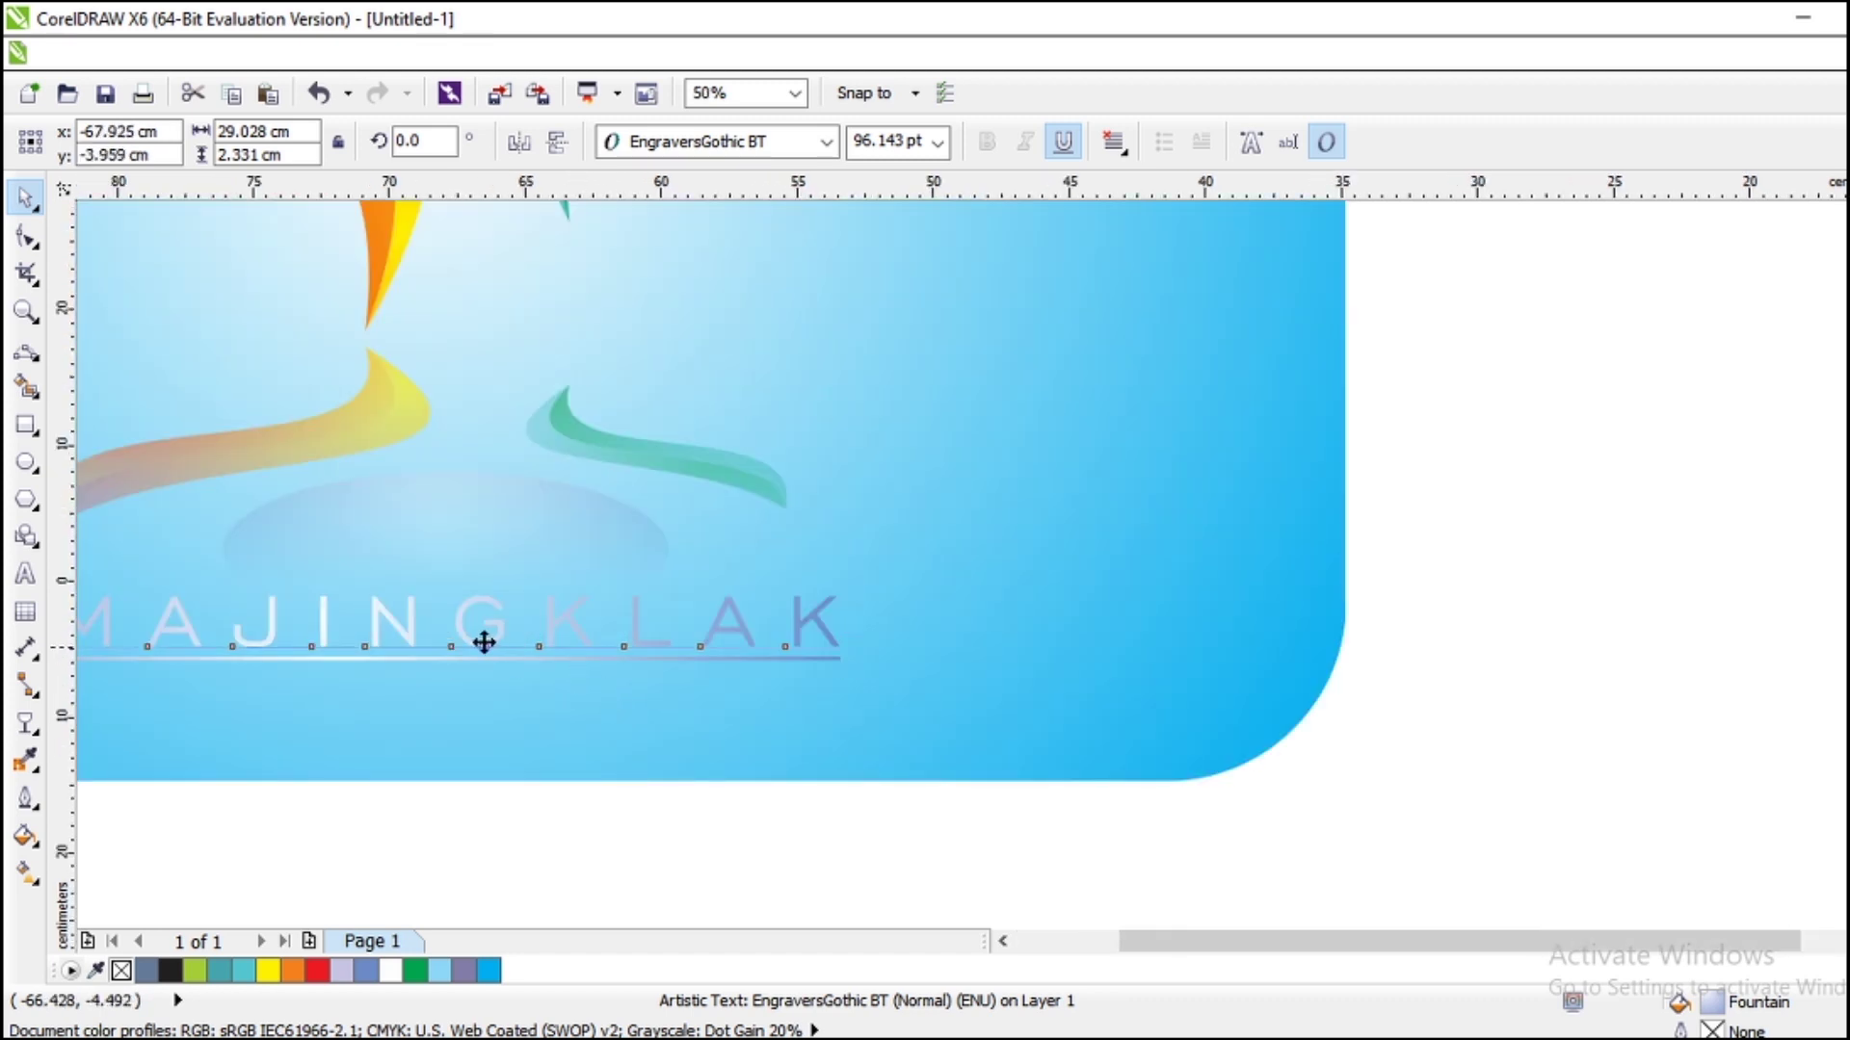
scroll(483, 641, "down", 1)
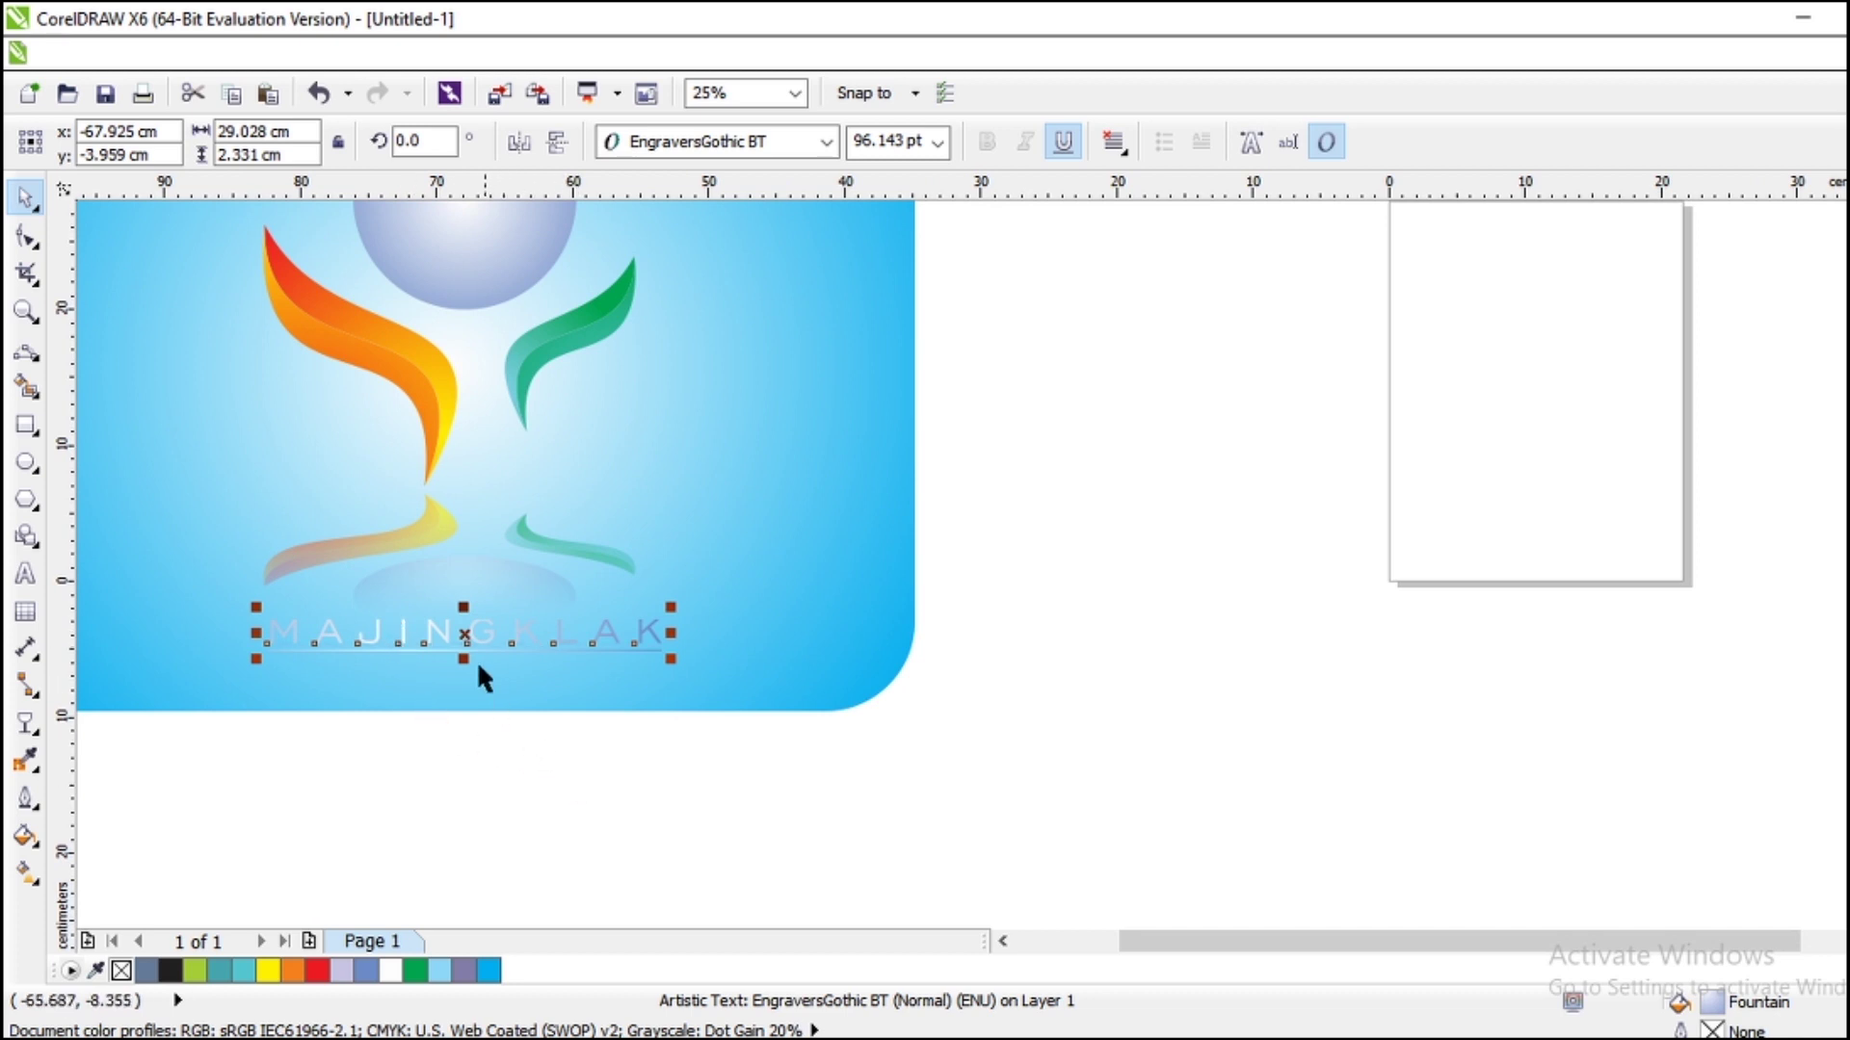
Move the text off the background to the empty area below the page at about X -8.9, Y -29.7 cm and select the background rectangle.
left_click_drag(468, 635, 434, 349)
scroll(427, 344, "down", 5)
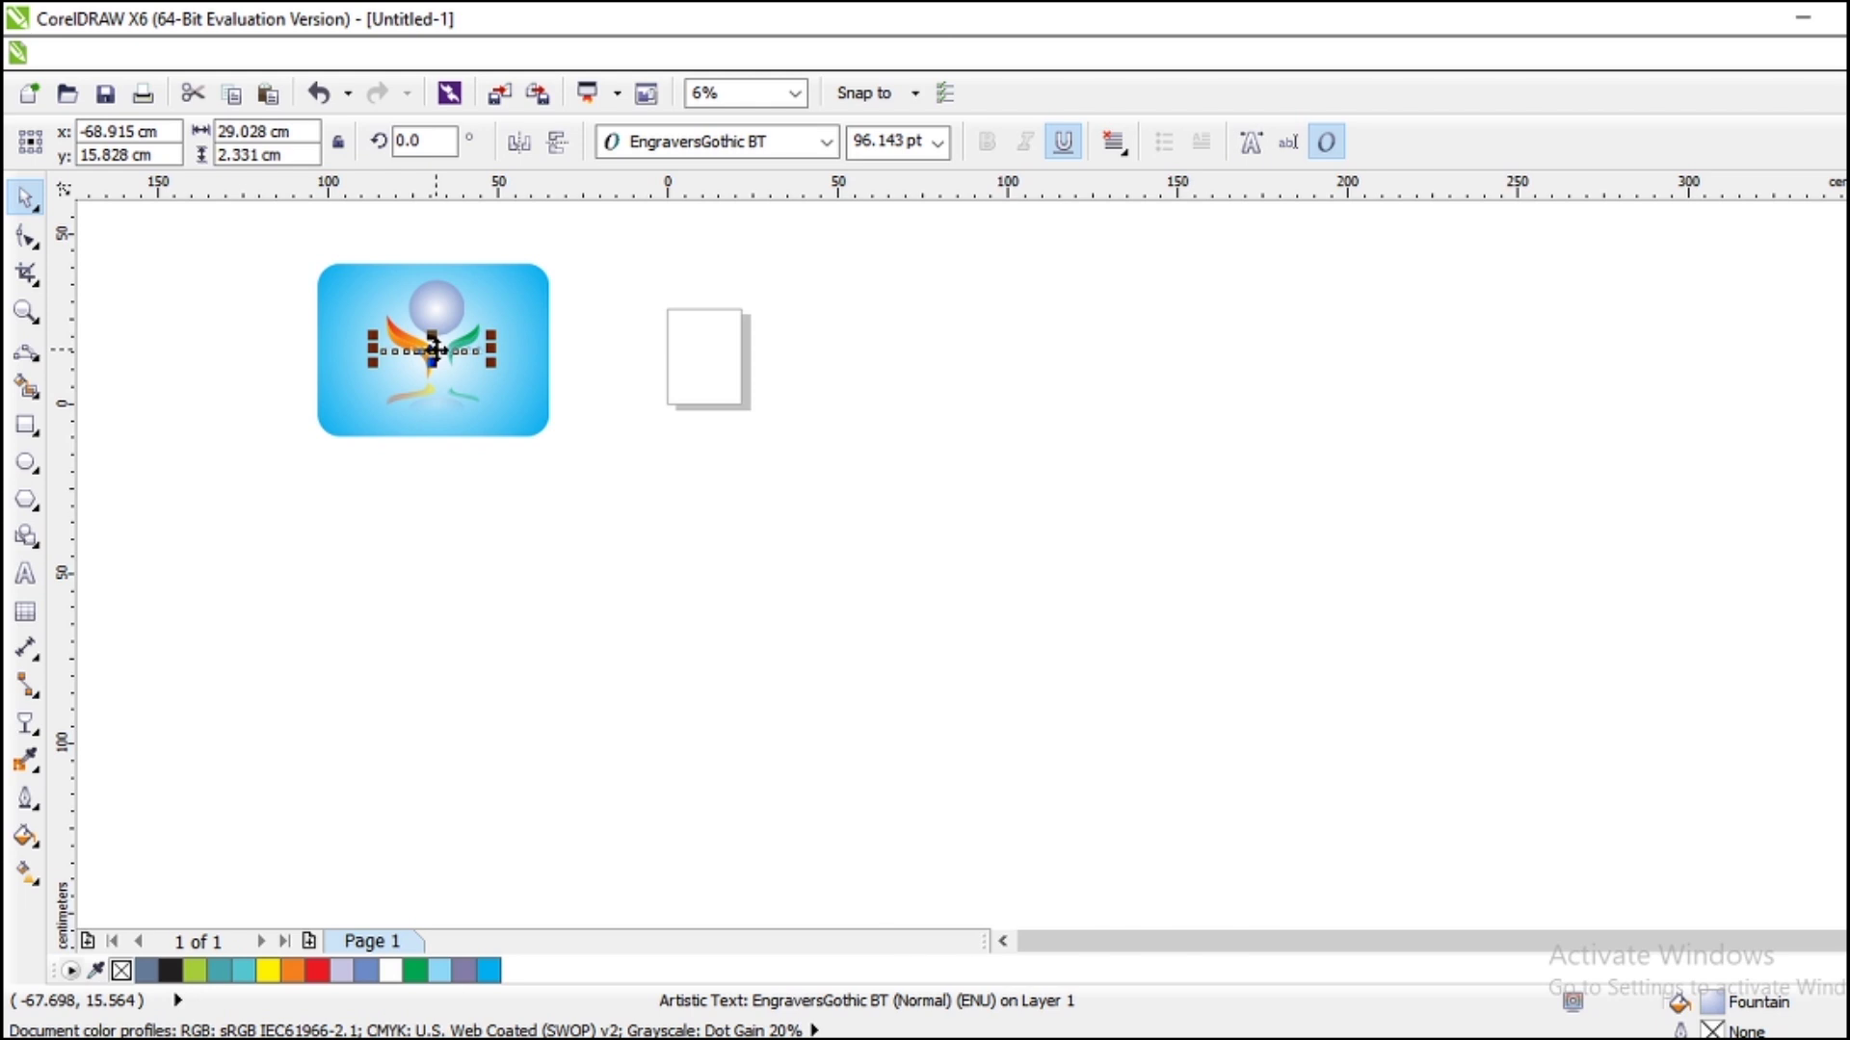
left_click_drag(434, 349, 637, 504)
scroll(391, 240, "down", 1)
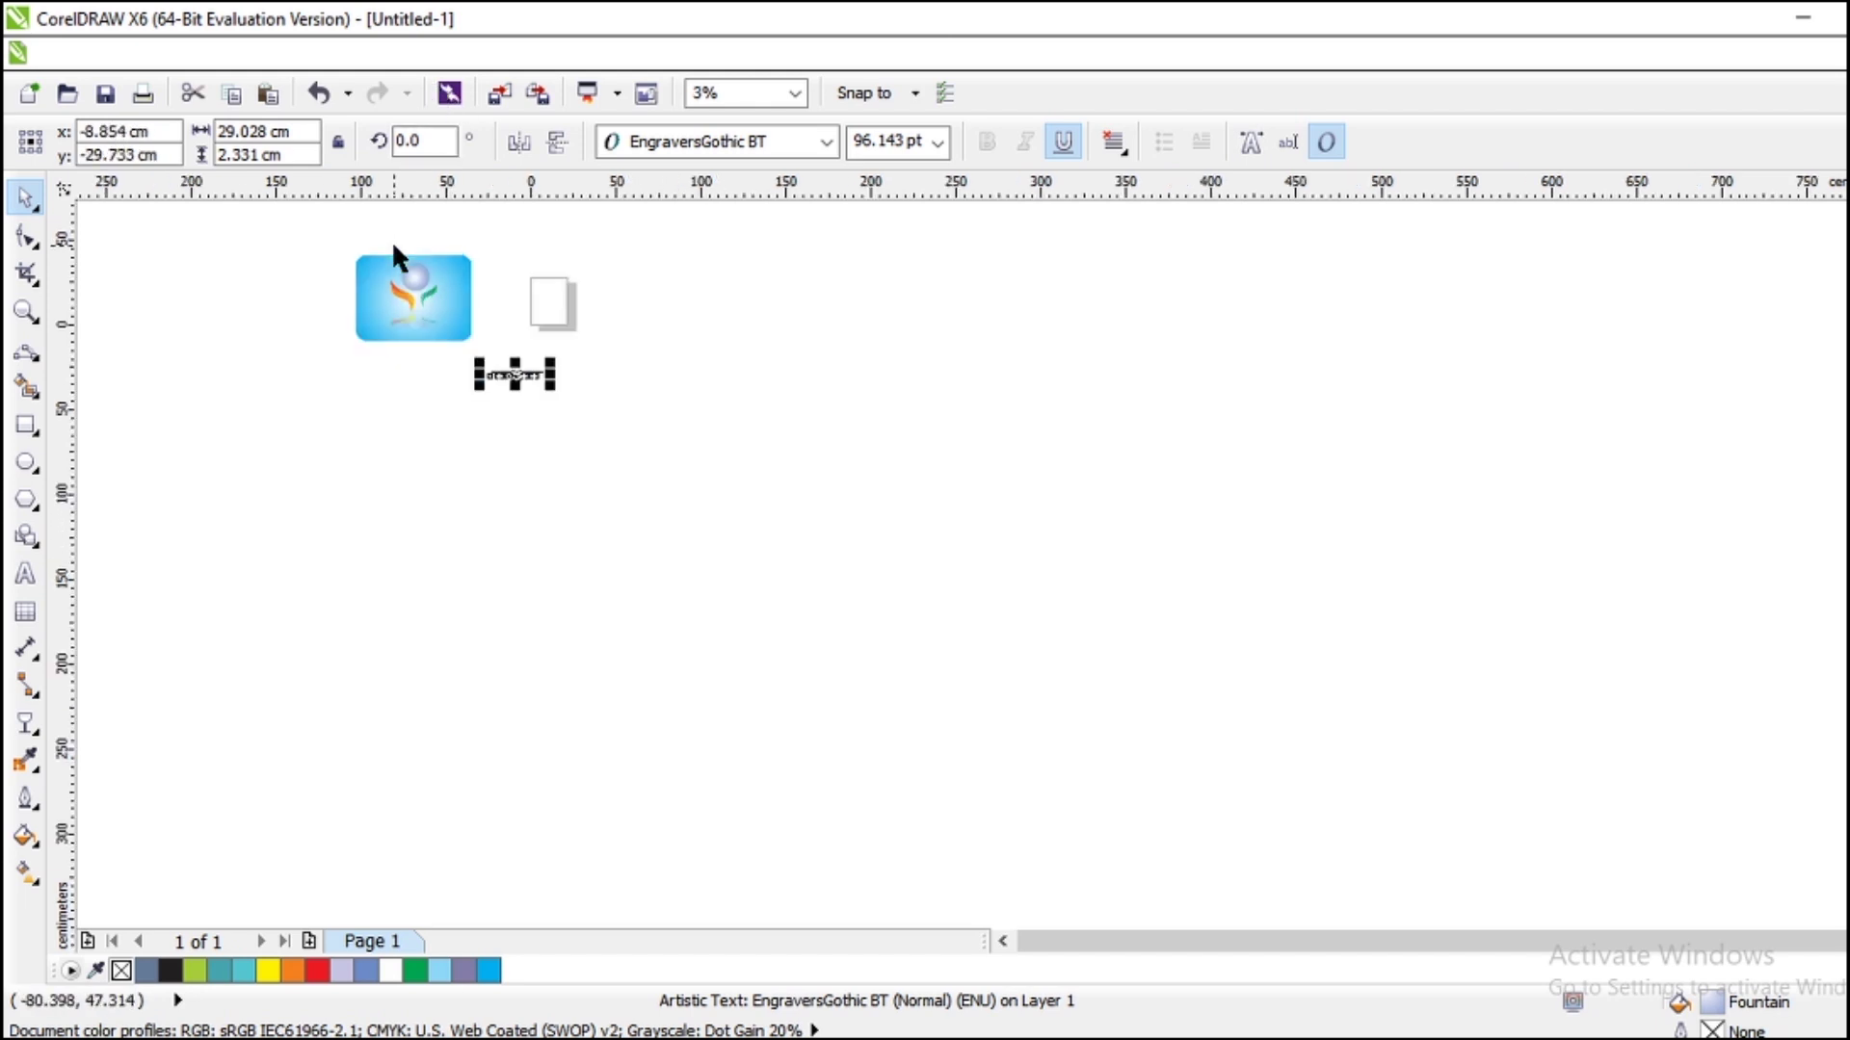
scroll(391, 241, "up", 2)
left_click(414, 359)
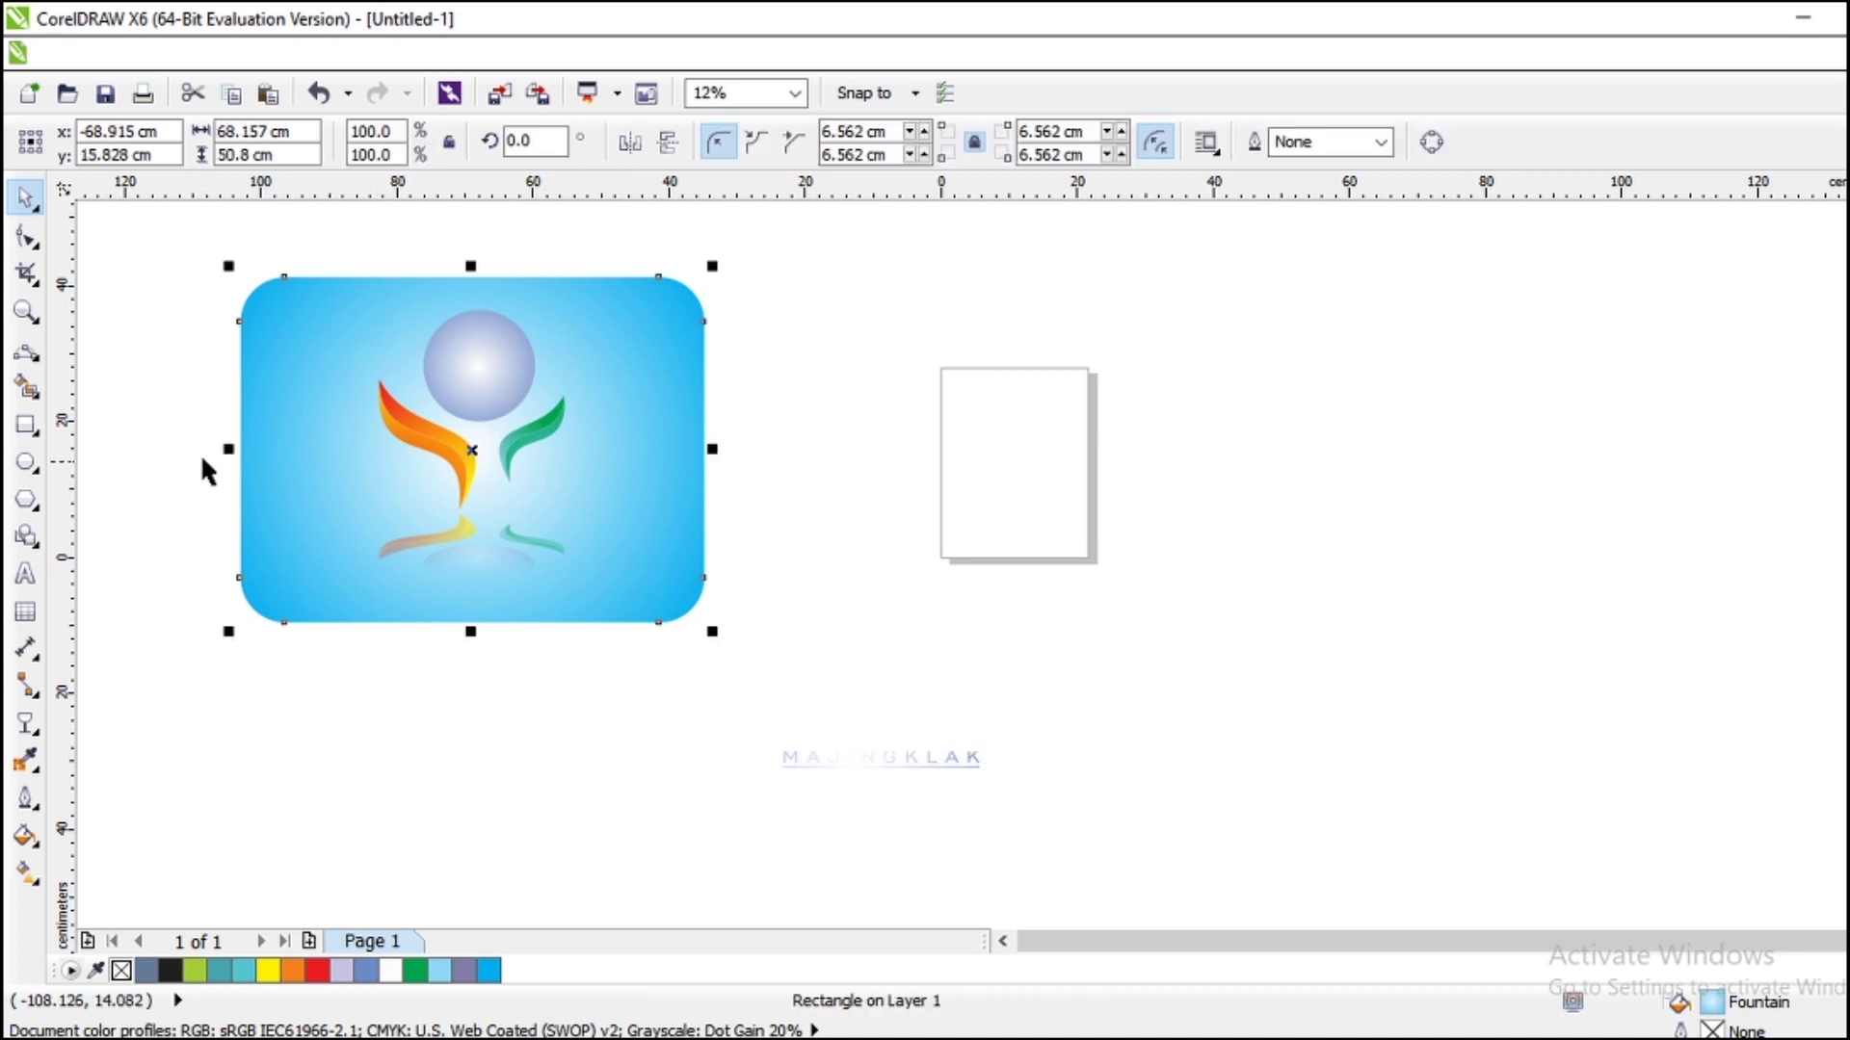
Narrow the background slightly from its left side and shrink the logo with its reflection to about 21.8 × 32.2 cm, centered near X -69.1, Y 22.7 cm.
left_click_drag(224, 449, 242, 449)
left_click(485, 364)
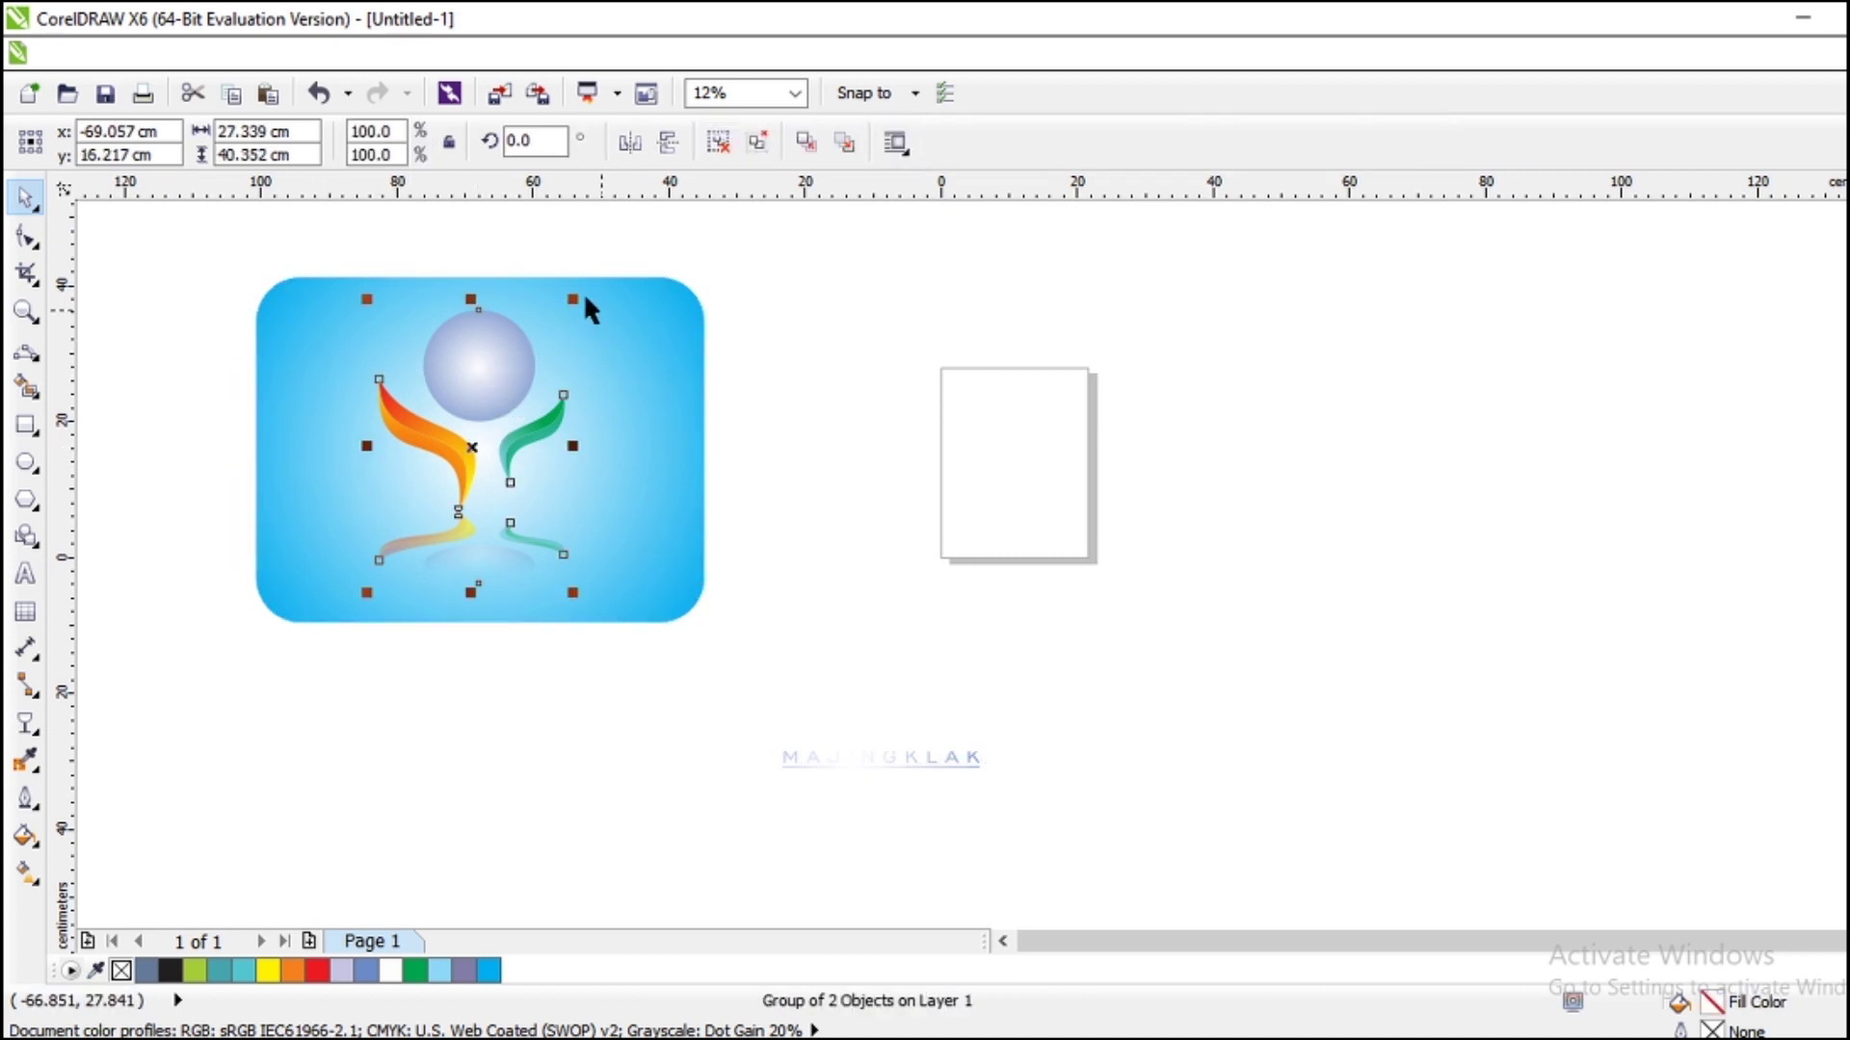
left_click_drag(581, 299, 545, 366)
left_click_drag(456, 473, 484, 401)
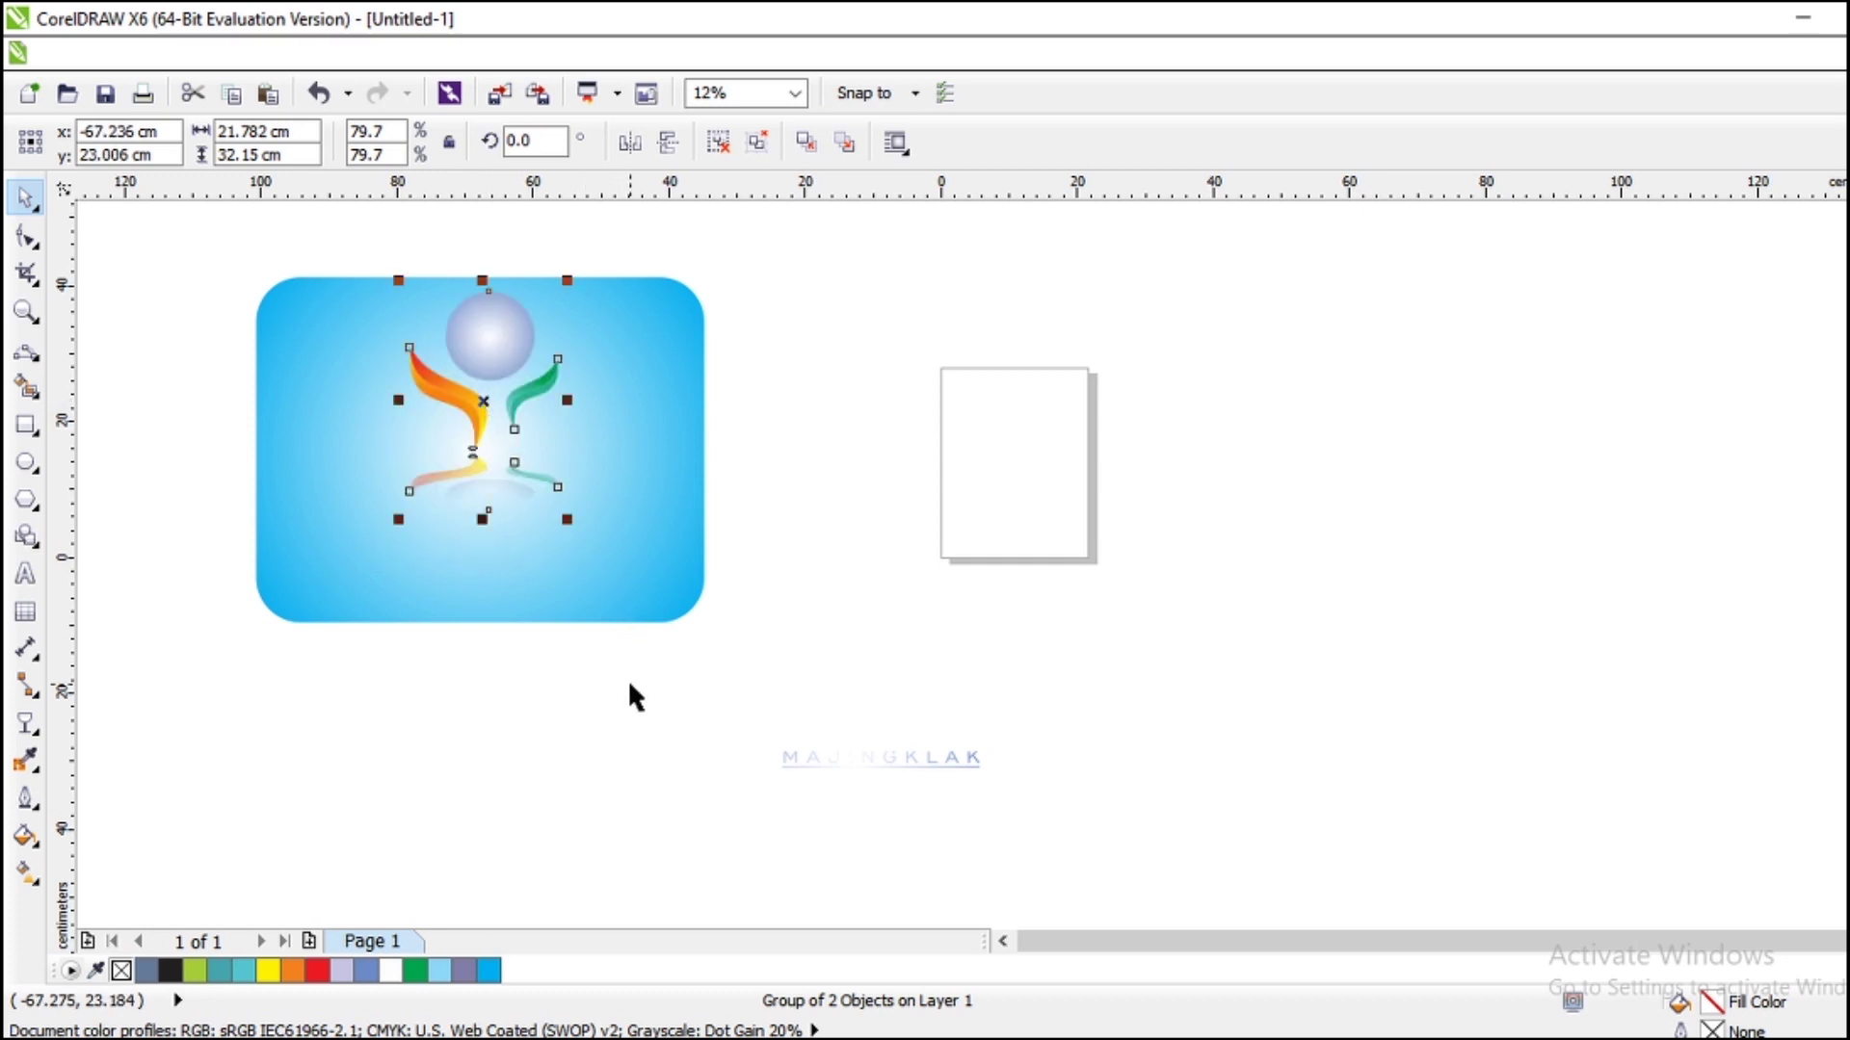
left_click_drag(481, 404, 469, 407)
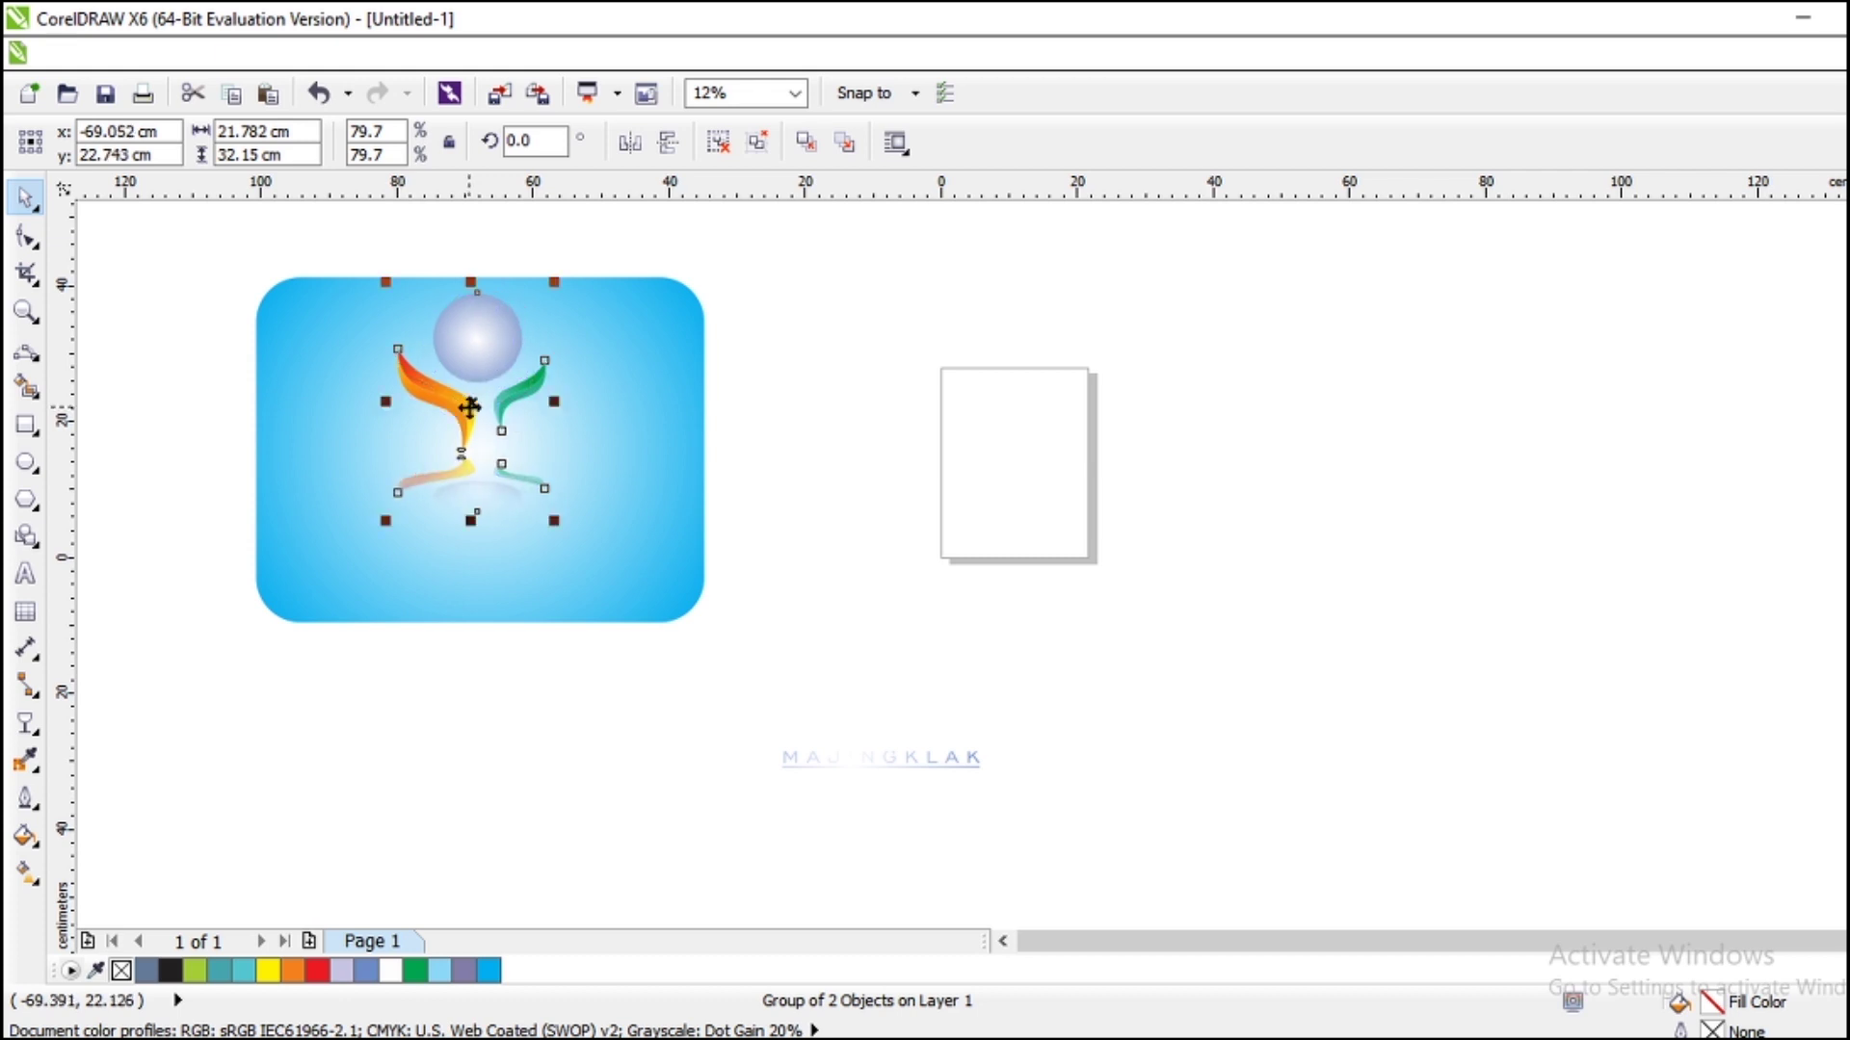
Move the MAJINGKLAK text back onto the background below the logo's reflection at about X -69.4, Y -0.1 cm.
left_click(915, 755)
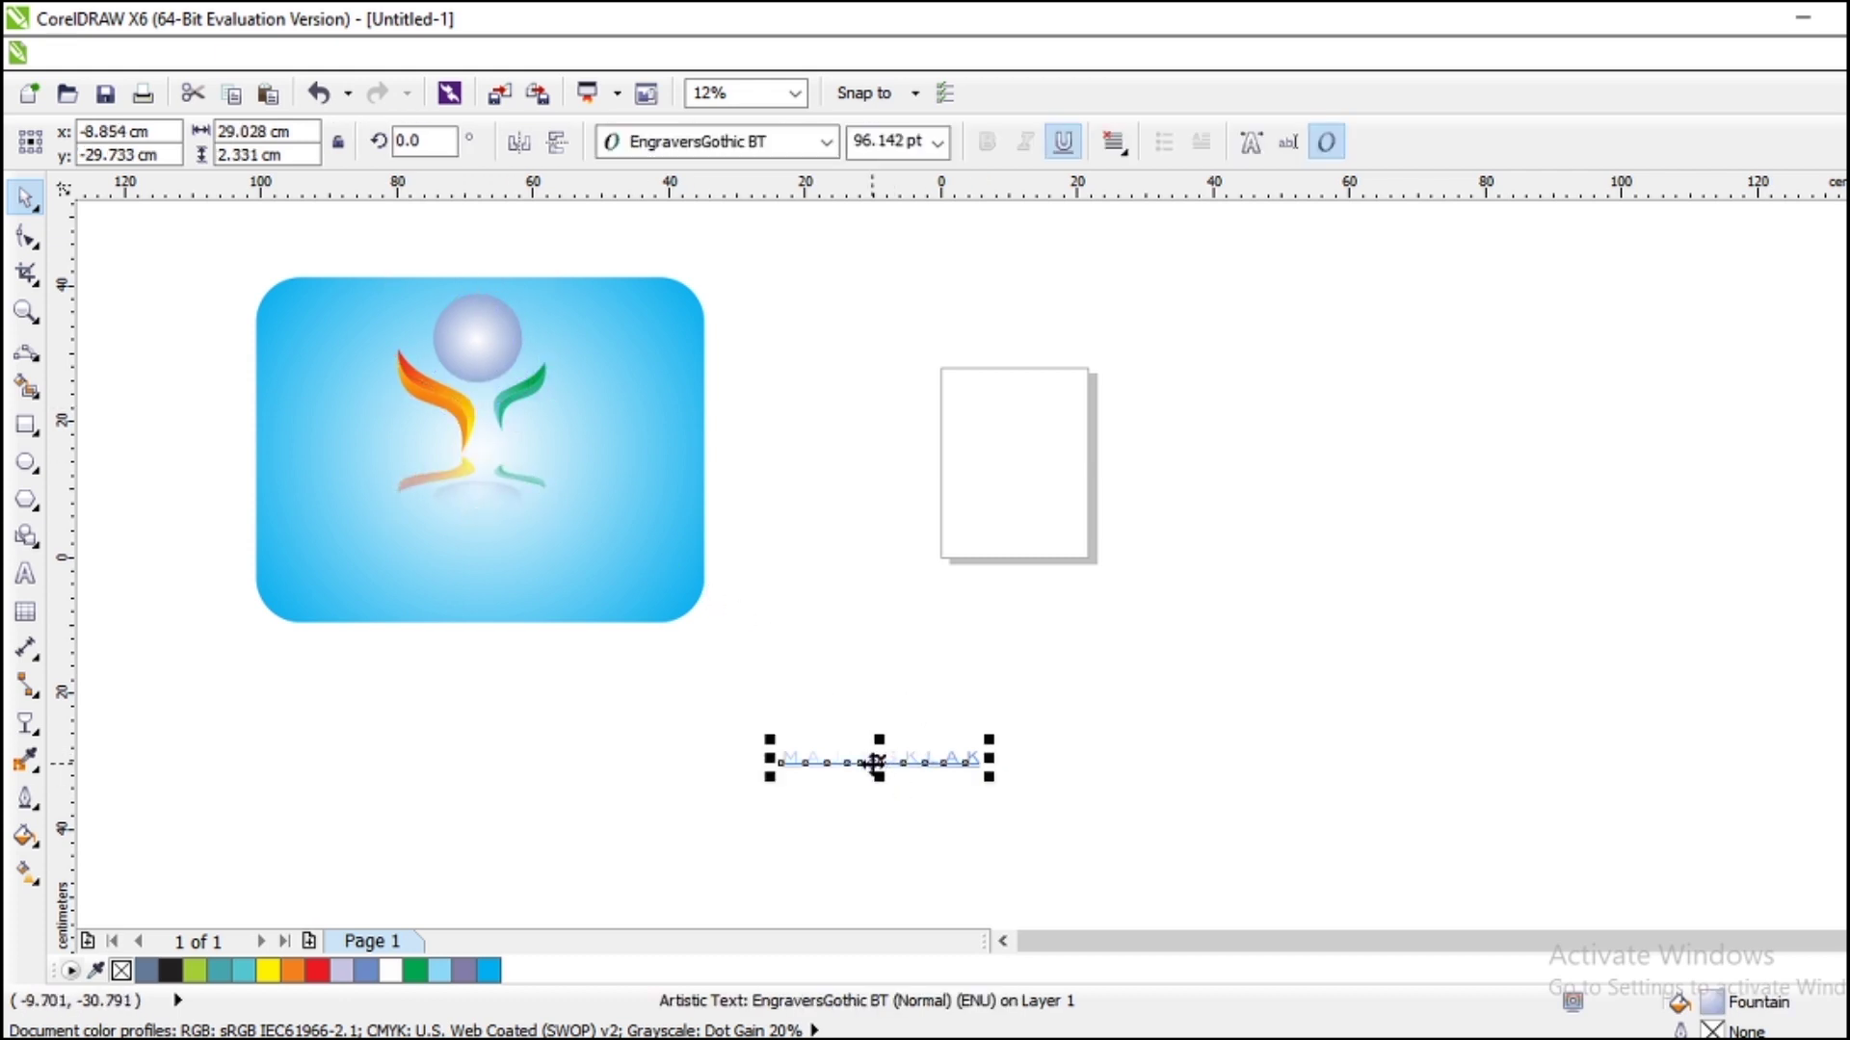
left_click_drag(879, 758, 469, 559)
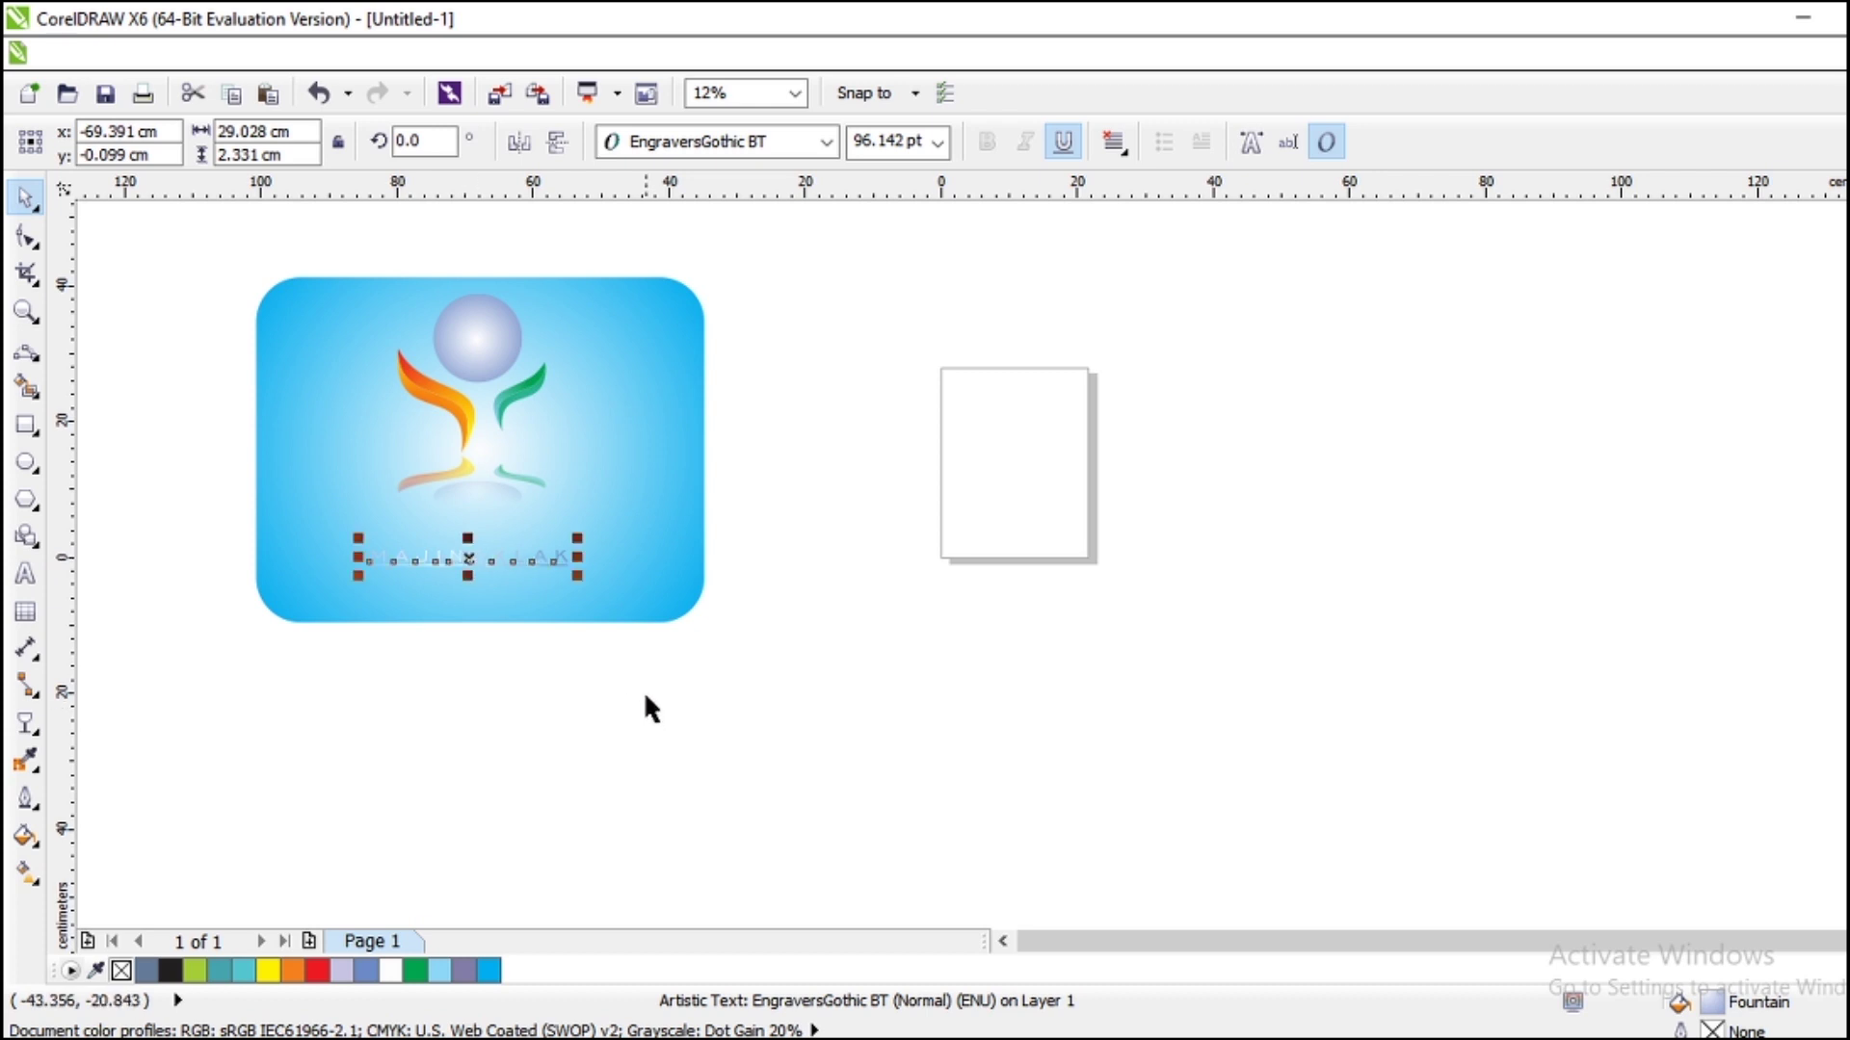
left_click(644, 681)
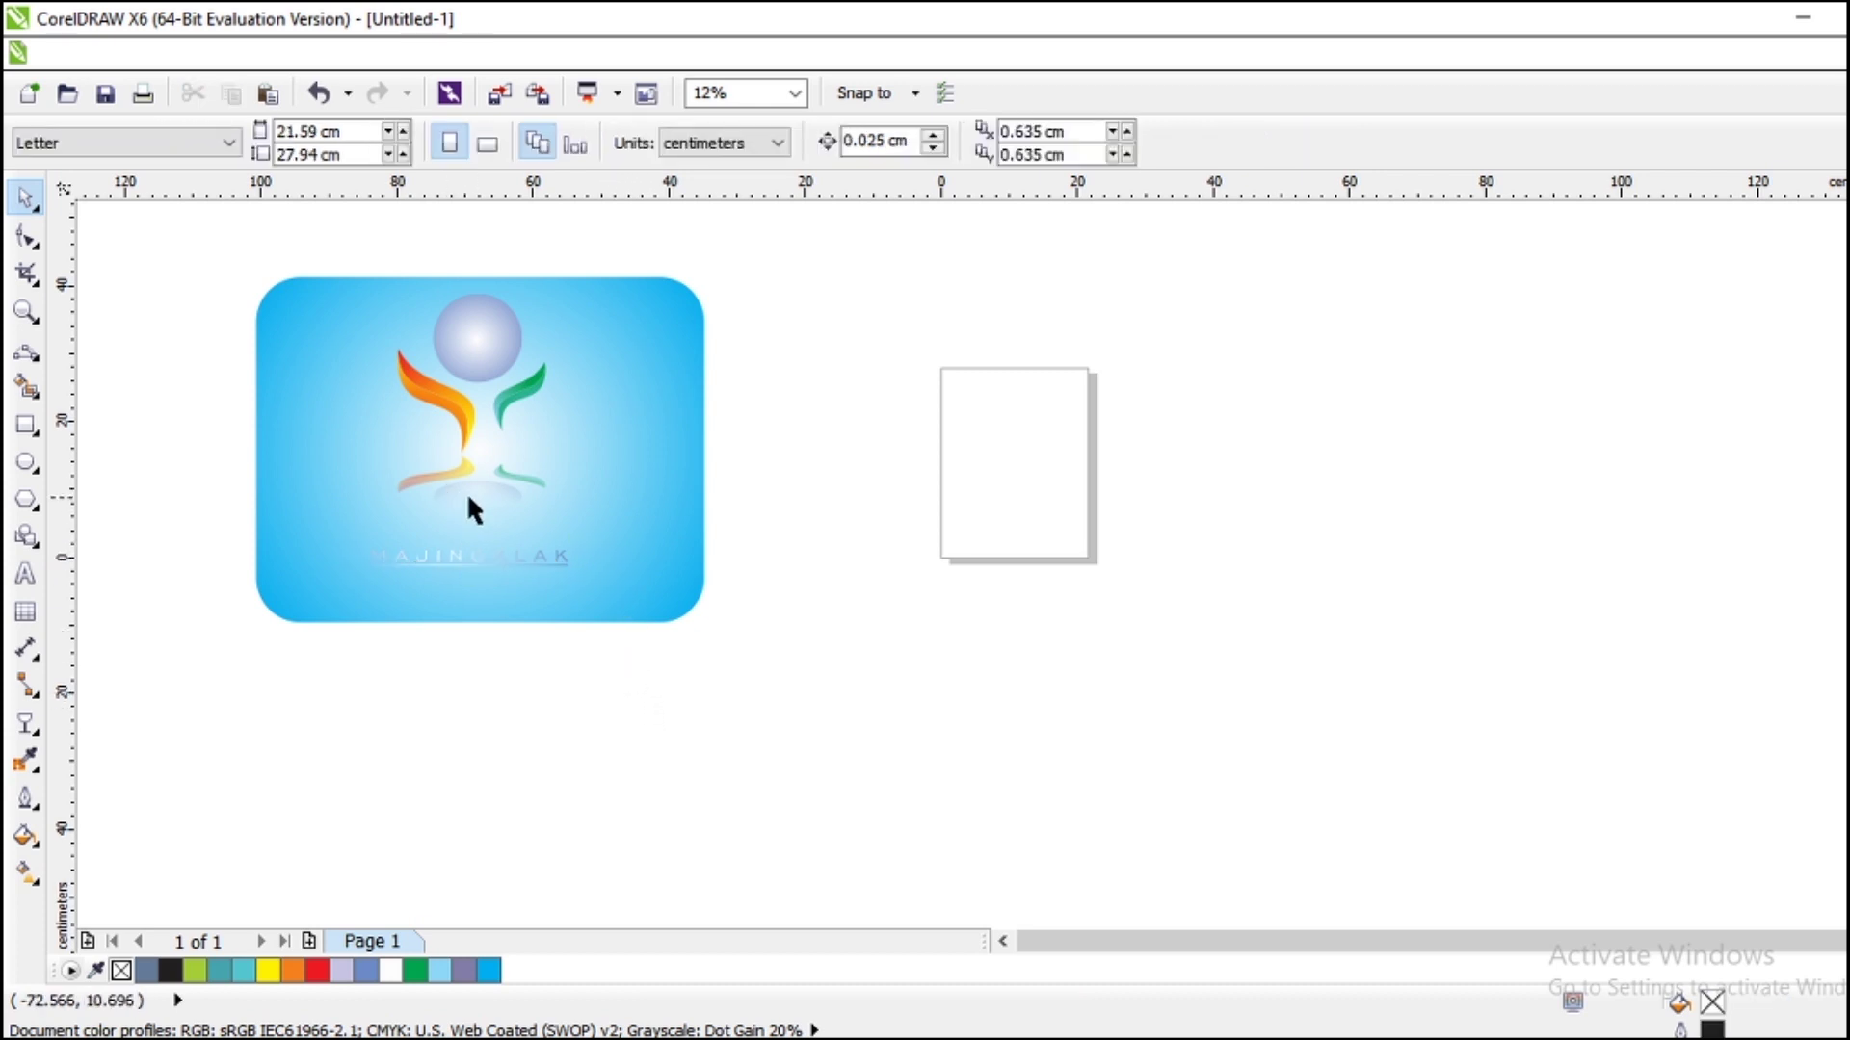
left_click(26, 312)
left_click_drag(236, 271, 740, 645)
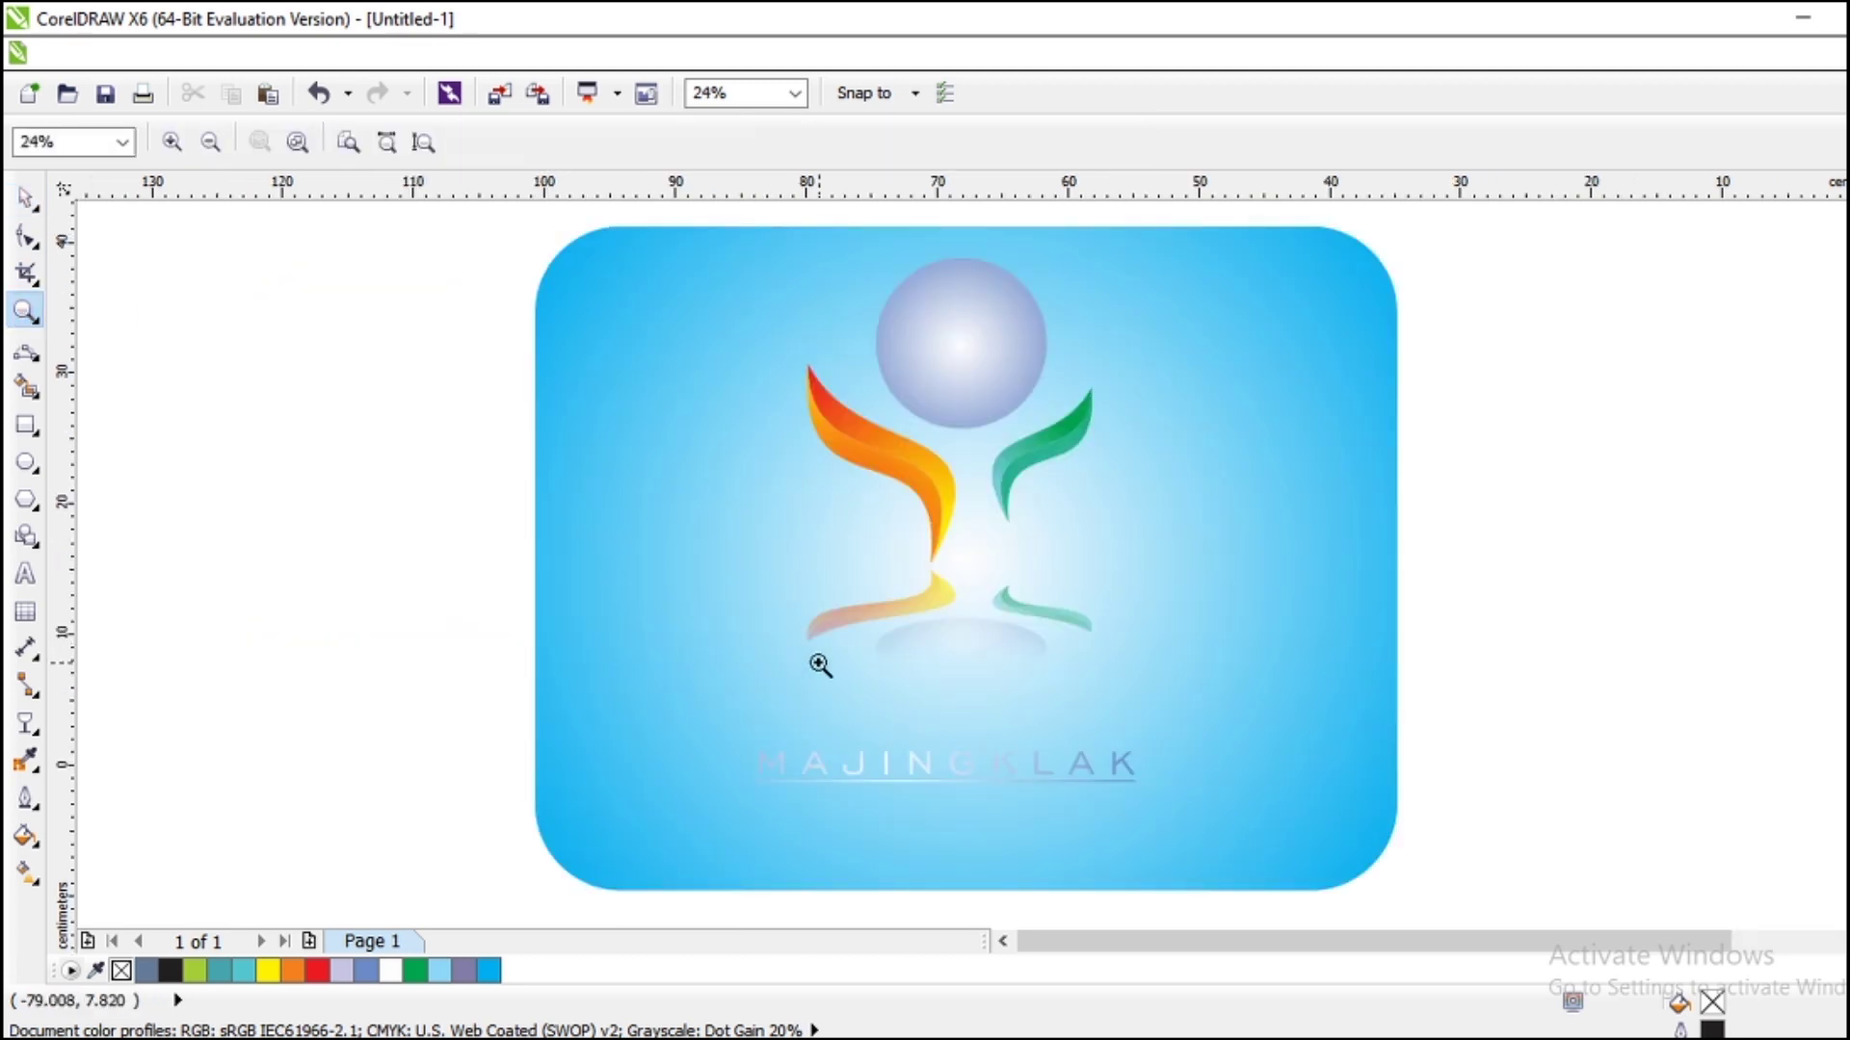
left_click(26, 200)
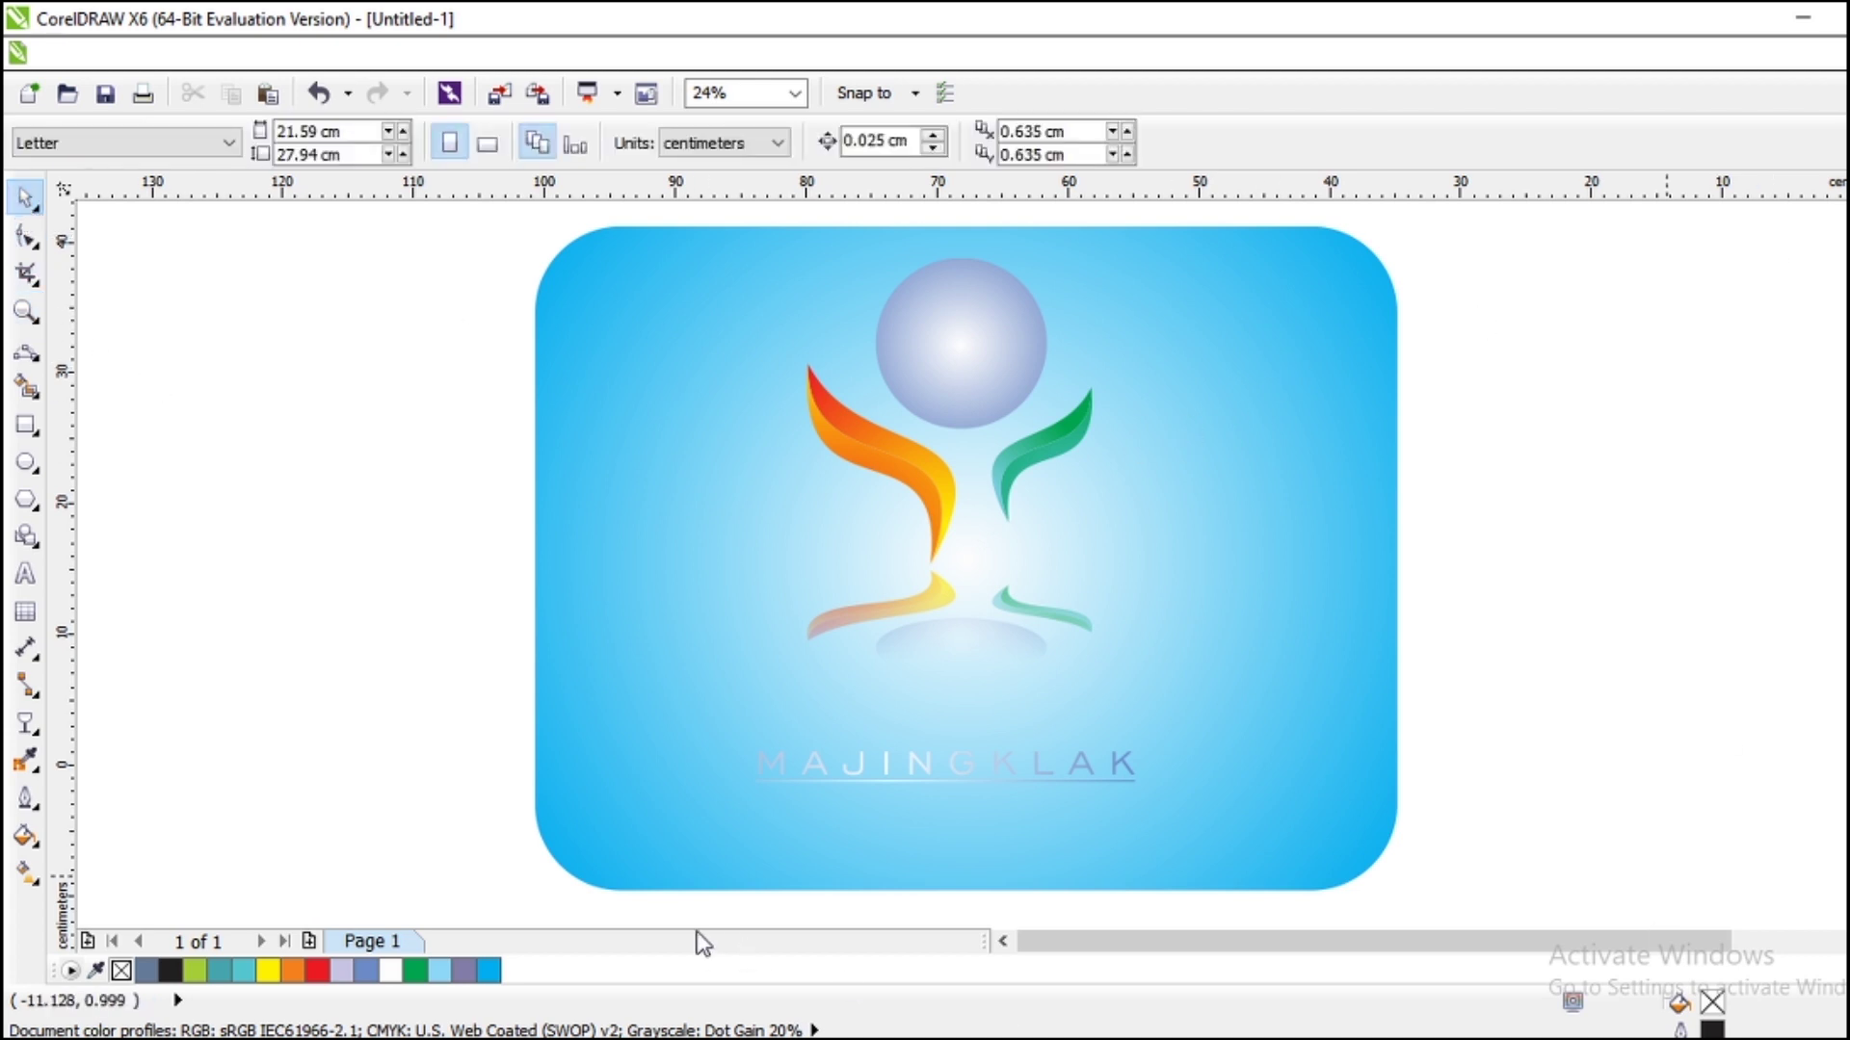